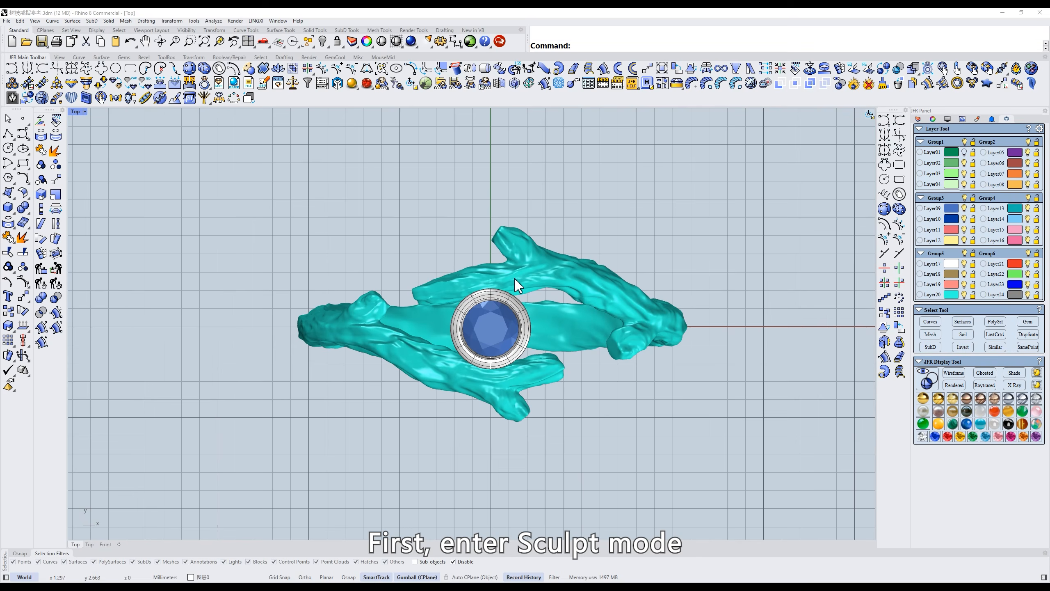
# Enter Sculpt mode with the teal branch-shaped mesh as the object to sculpt.
pyautogui.click(175, 99)
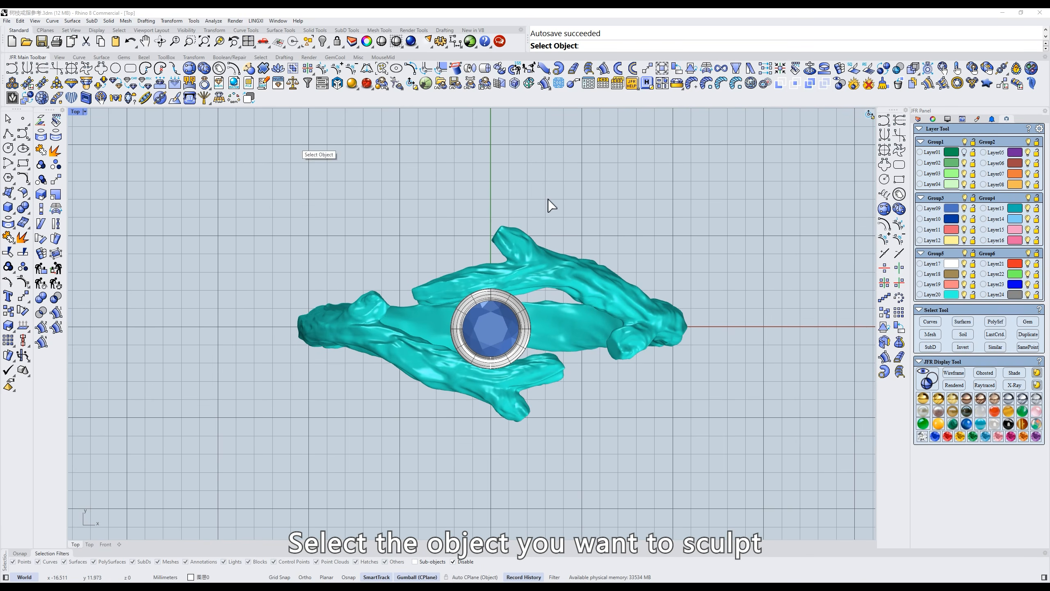
pyautogui.click(529, 256)
pyautogui.press('Return')
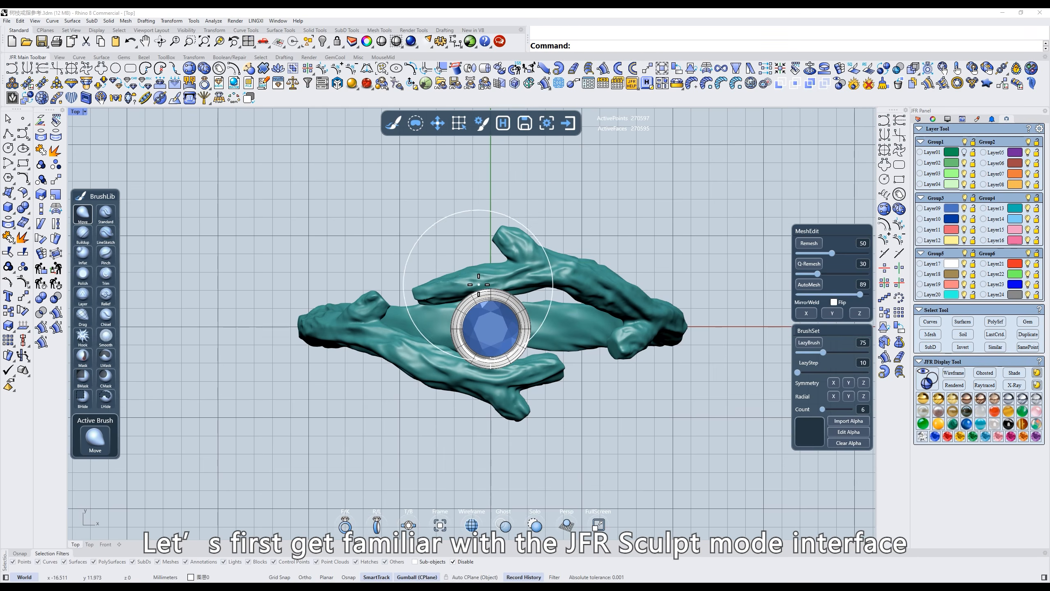
pyautogui.moveTo(495, 291); pyautogui.dragTo(491, 289, button='right')
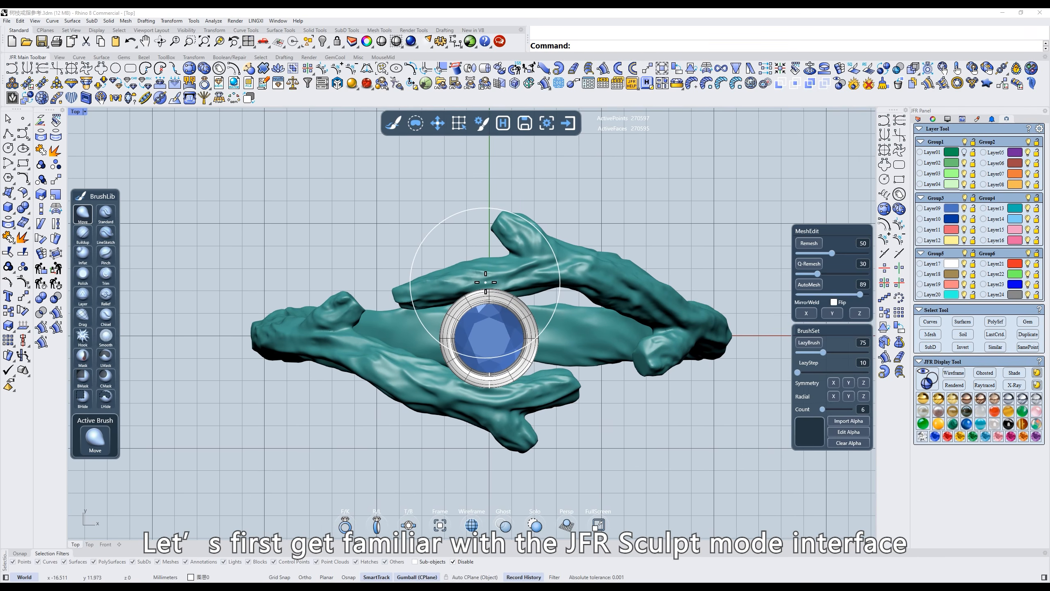
# Hide and show the brush library panel twice.
pyautogui.click(394, 122)
pyautogui.click(394, 122)
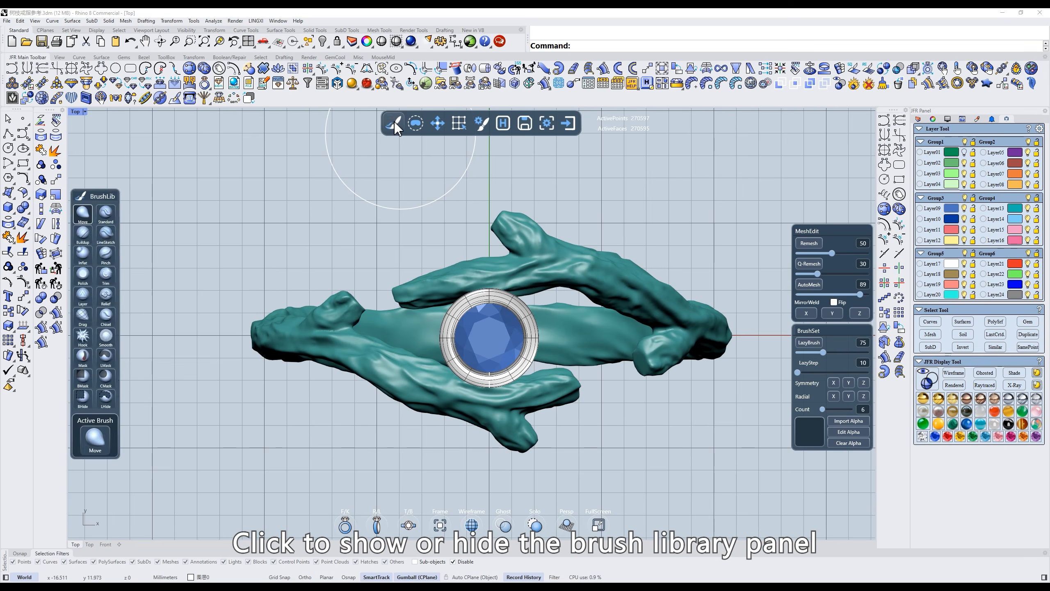
pyautogui.click(393, 123)
pyautogui.click(393, 122)
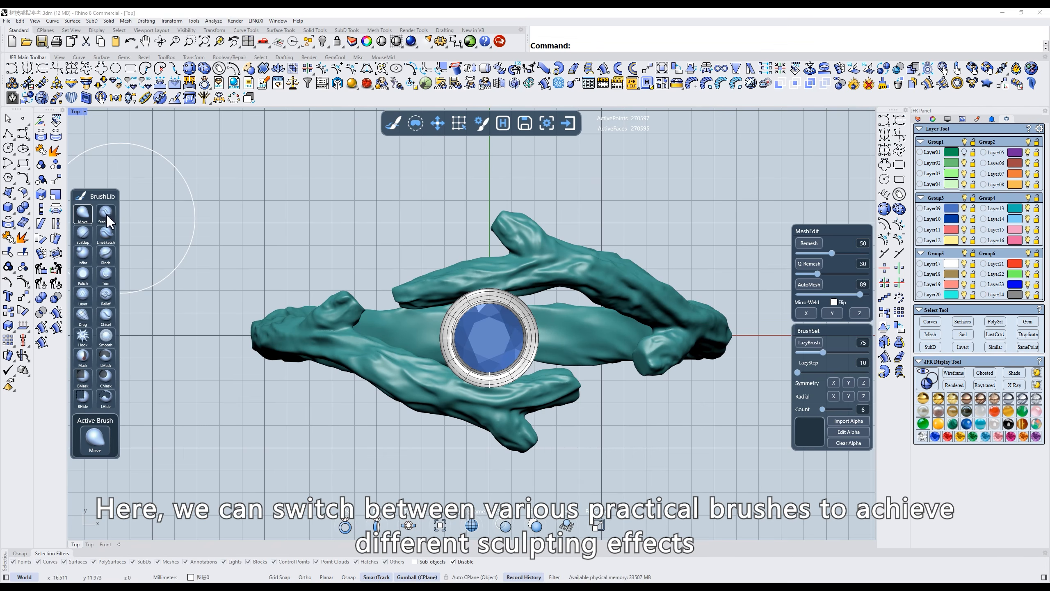
# Try the Move and Buildup brushes on the upper branch and undo the Buildup stroke.
pyautogui.click(85, 232)
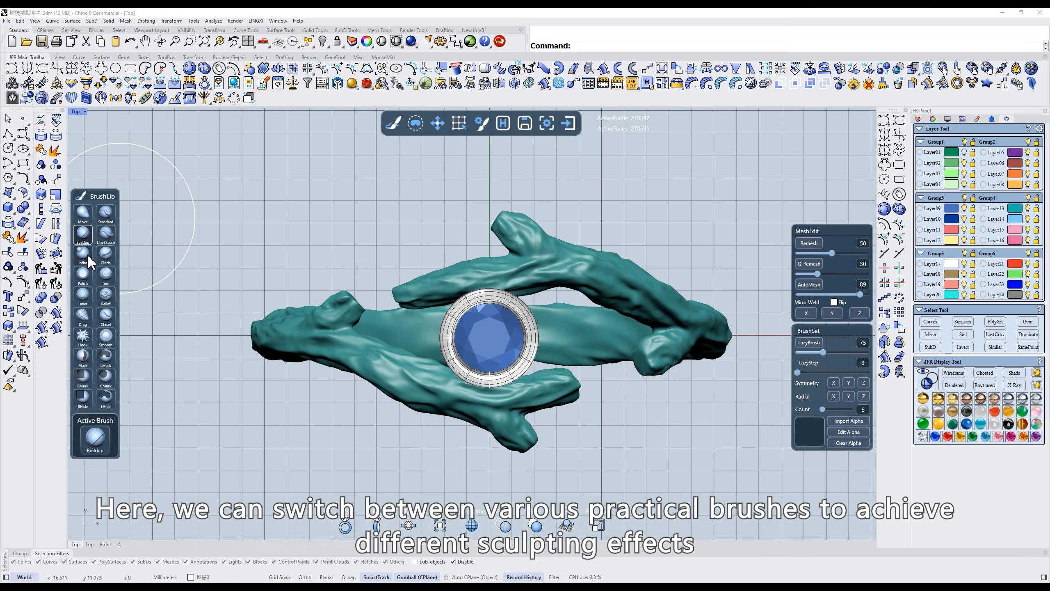
pyautogui.click(83, 213)
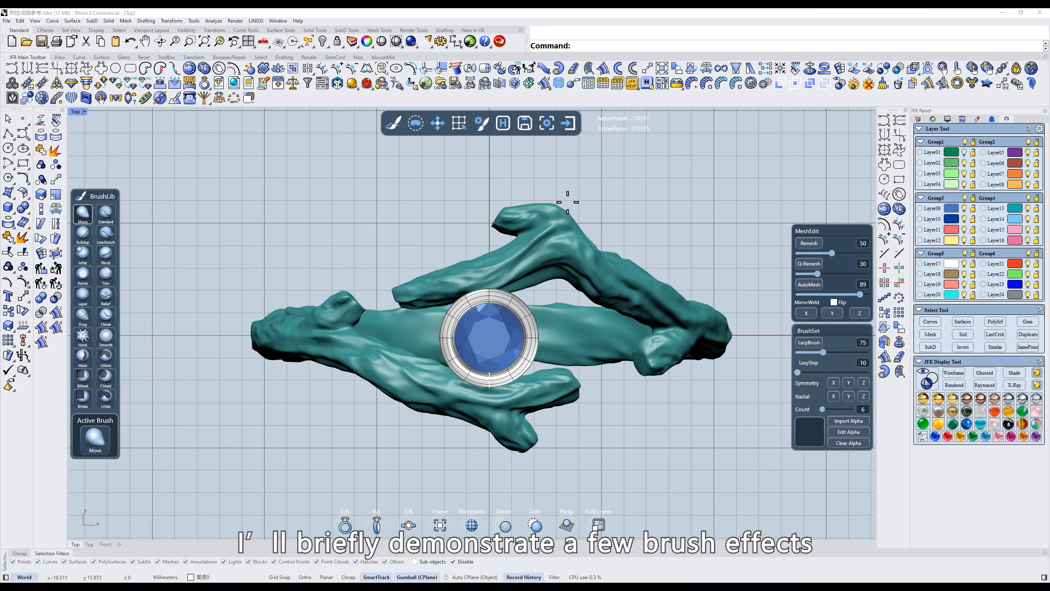
pyautogui.click(83, 232)
pyautogui.moveTo(484, 265)
pyautogui.mouseDown()
pyautogui.moveTo(587, 273)
pyautogui.moveTo(660, 295)
pyautogui.mouseUp()
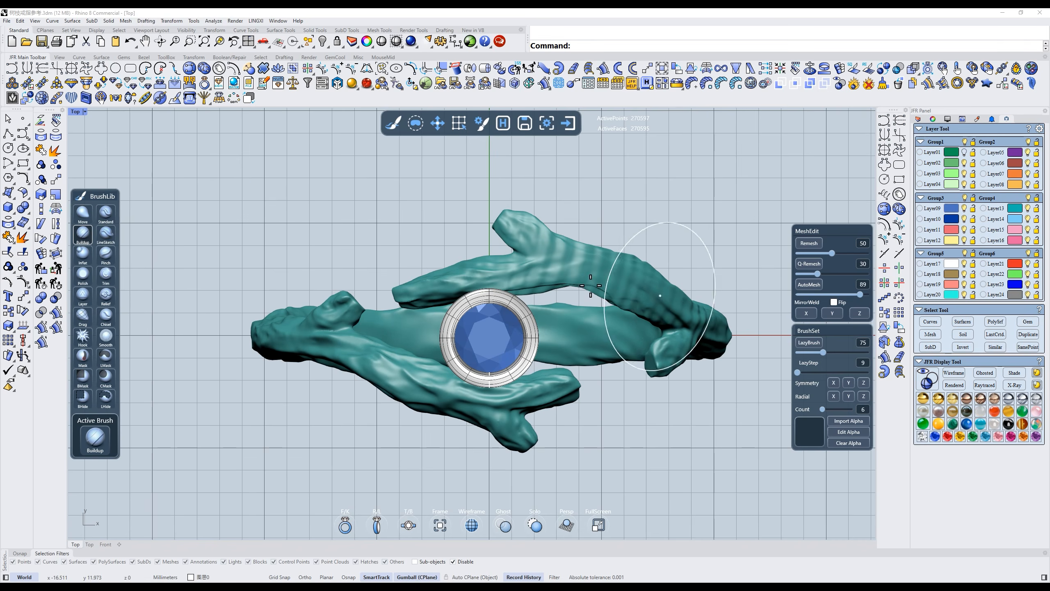
pyautogui.hotkey('ctrl', 'z')
# Try a Standard brush stroke along the upper branch, undo it, and switch to the LineSketch brush.
pyautogui.click(106, 214)
pyautogui.moveTo(539, 277); pyautogui.dragTo(671, 295)
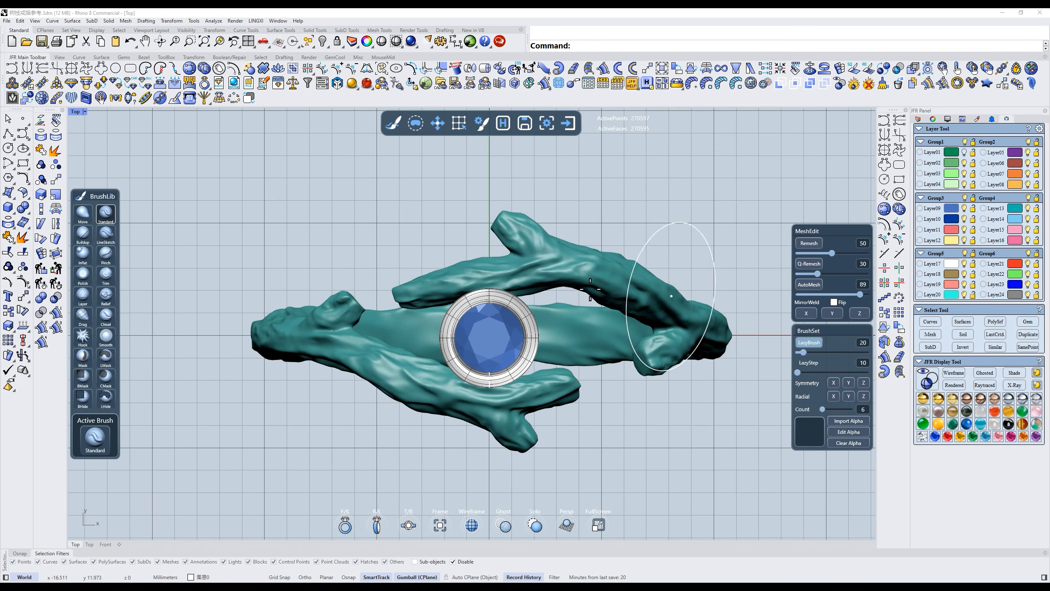
pyautogui.click(106, 233)
pyautogui.hotkey('ctrl', 'z')
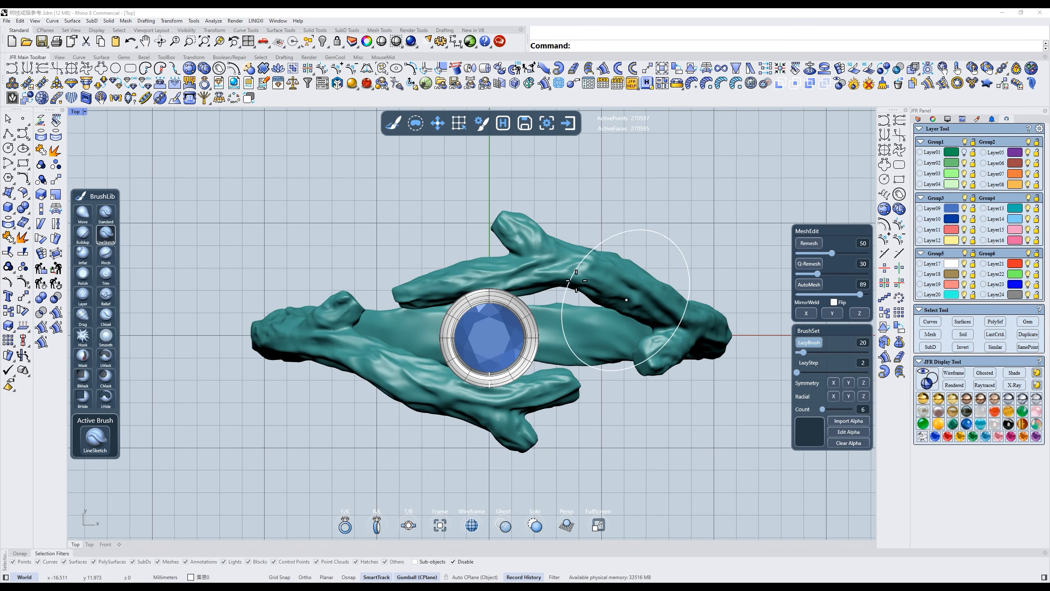
# Mask the upper branch with the Mask brush and test its protection with a Standard brush stroke.
pyautogui.click(415, 120)
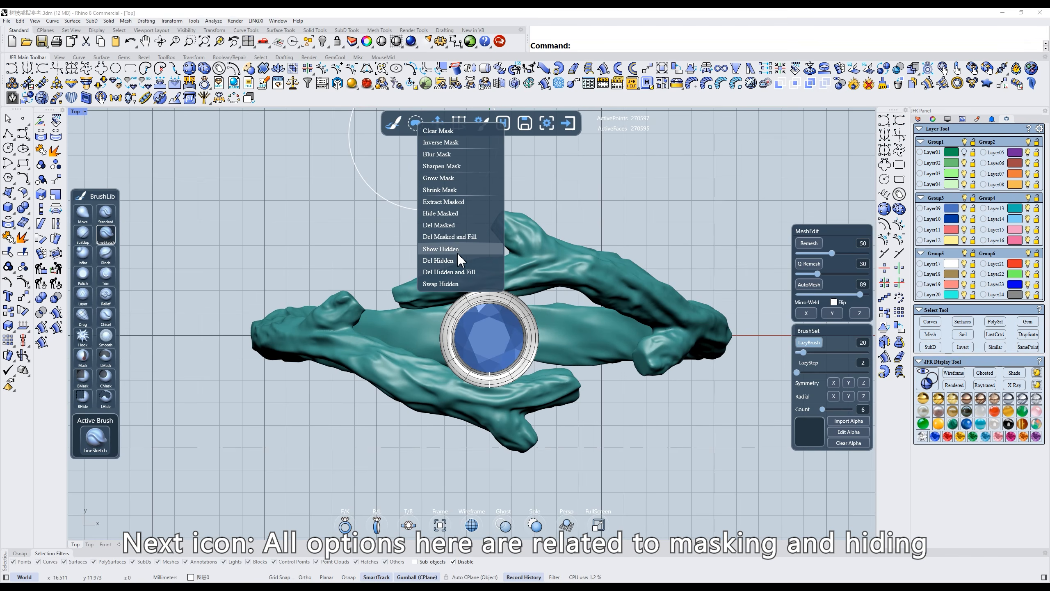
pyautogui.click(442, 146)
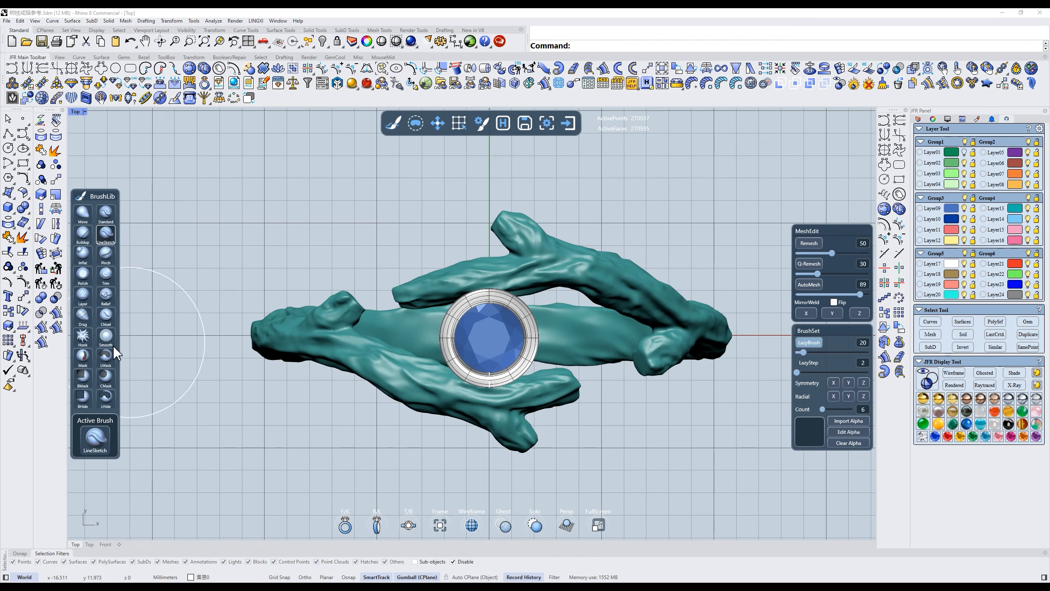
pyautogui.click(82, 355)
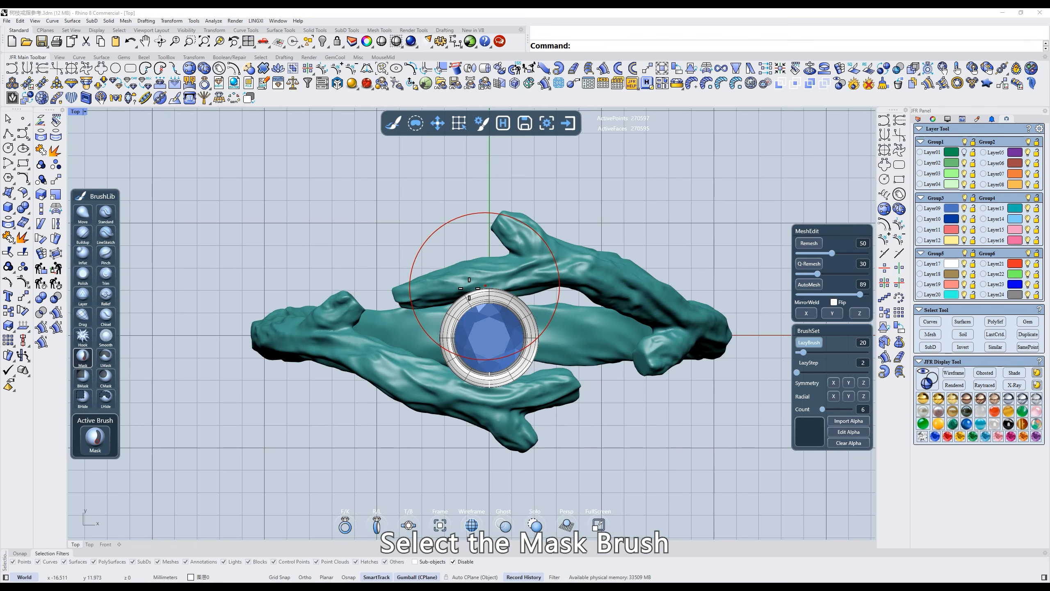
pyautogui.moveTo(428, 290)
pyautogui.mouseDown()
pyautogui.moveTo(612, 265)
pyautogui.moveTo(507, 274)
pyautogui.mouseUp()
pyautogui.click(106, 213)
pyautogui.moveTo(529, 243)
pyautogui.mouseDown()
pyautogui.moveTo(537, 257)
pyautogui.moveTo(476, 277)
pyautogui.moveTo(496, 278)
pyautogui.moveTo(416, 294)
pyautogui.mouseUp()
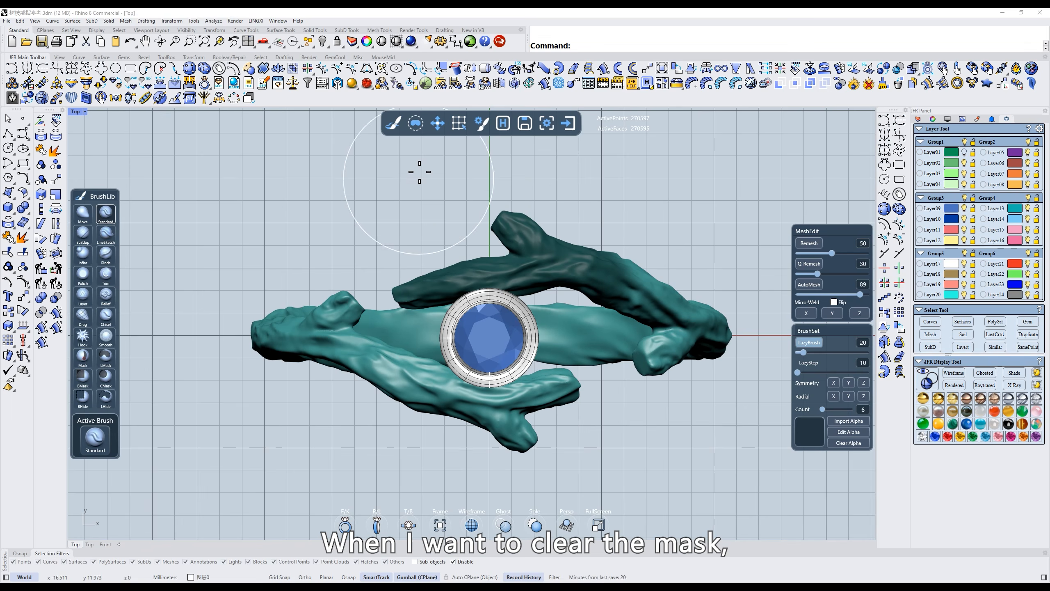
# Clear the existing mask and lasso a new mask around the upper branch's stub with the LMask brush.
pyautogui.click(416, 124)
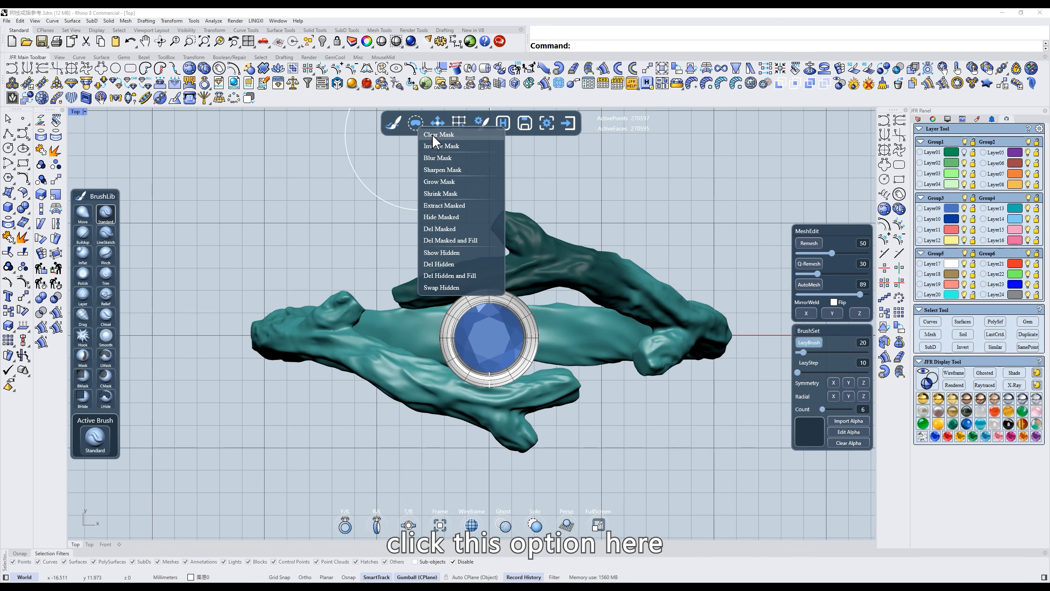
pyautogui.click(433, 135)
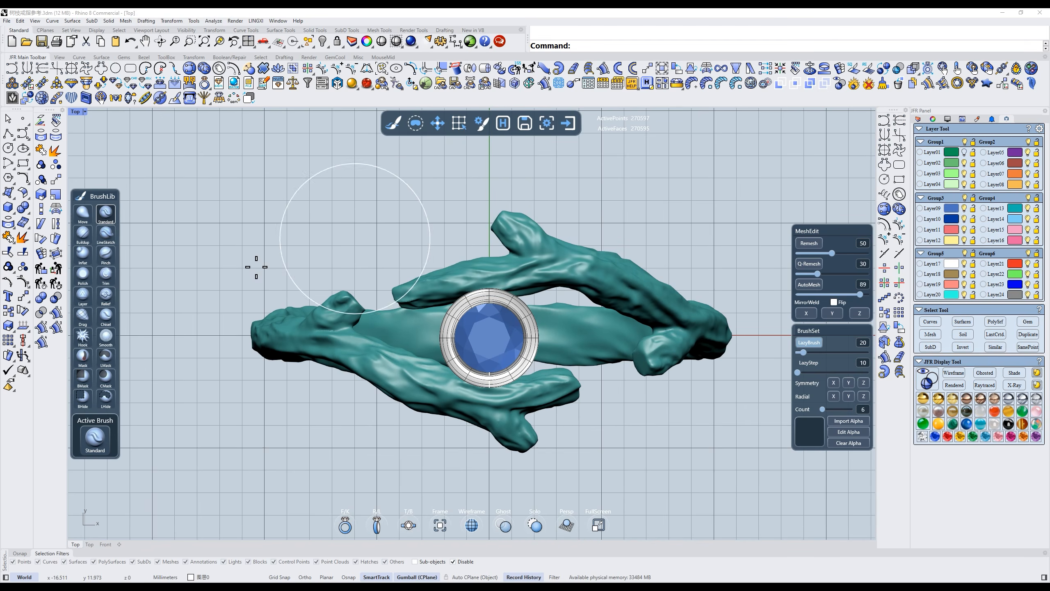
pyautogui.click(106, 356)
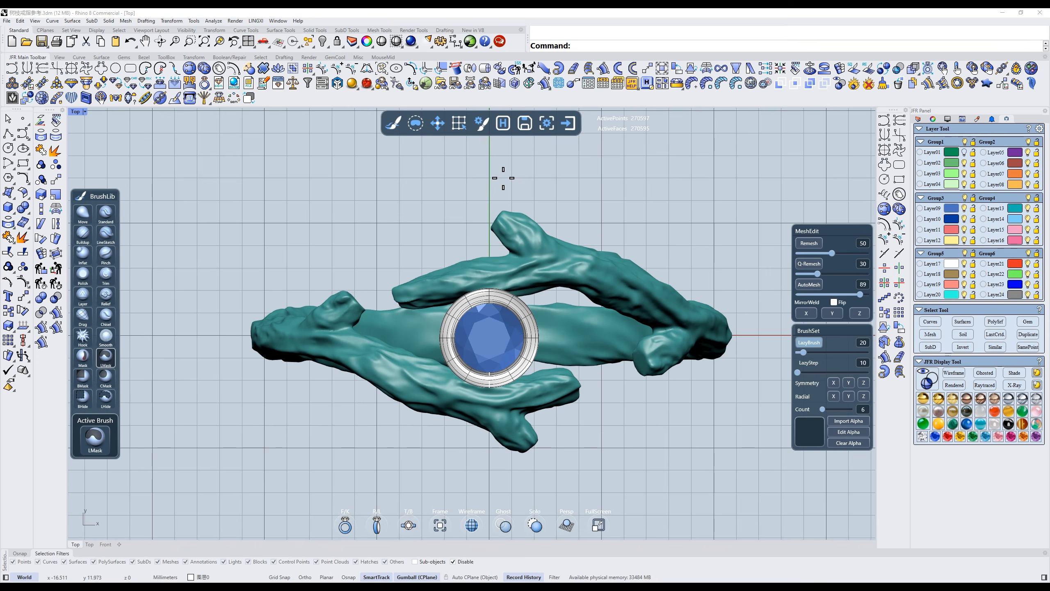
pyautogui.moveTo(479, 258)
pyautogui.mouseDown()
pyautogui.moveTo(530, 260)
pyautogui.moveTo(496, 174)
pyautogui.mouseUp()
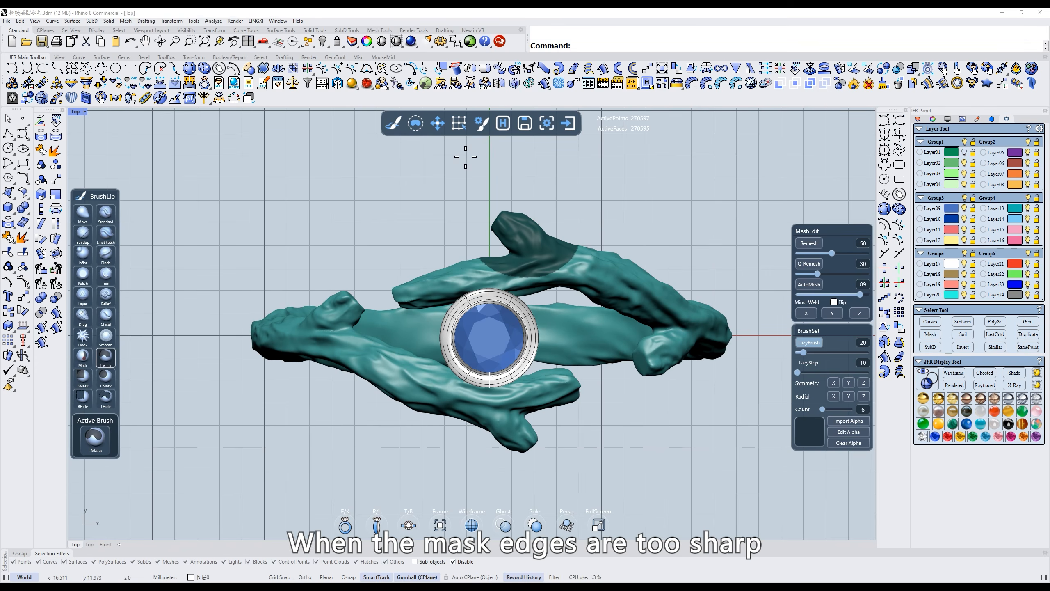
# Soften the stub mask's edges with three Blur Mask passes and apply Sharpen Mask once.
pyautogui.click(419, 121)
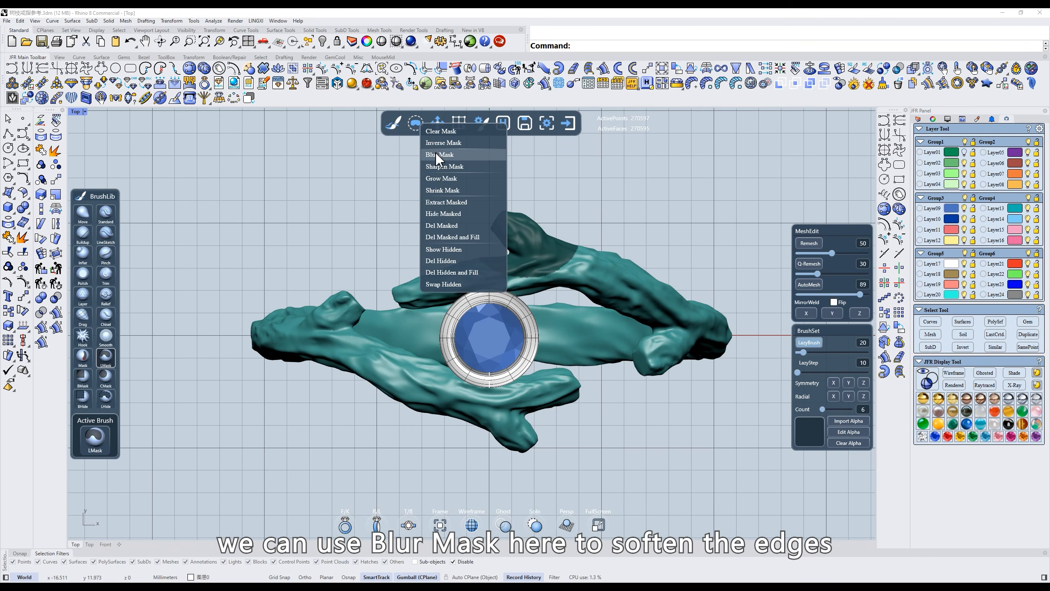
pyautogui.click(435, 152)
pyautogui.scroll(4, 533, 235)
pyautogui.click(409, 123)
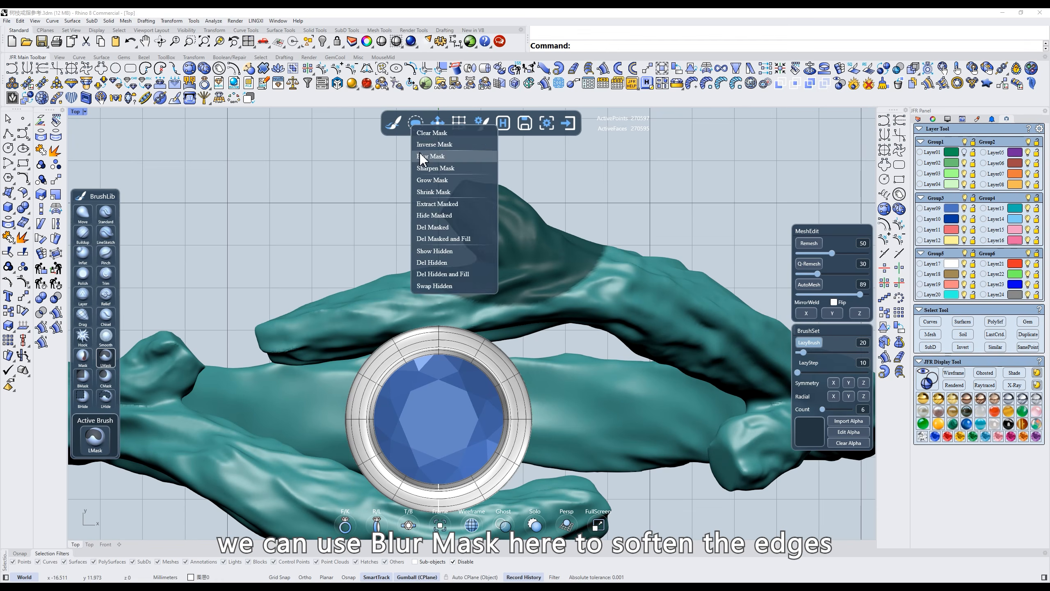
pyautogui.click(422, 157)
pyautogui.click(416, 124)
pyautogui.click(438, 152)
pyautogui.click(415, 123)
pyautogui.click(436, 165)
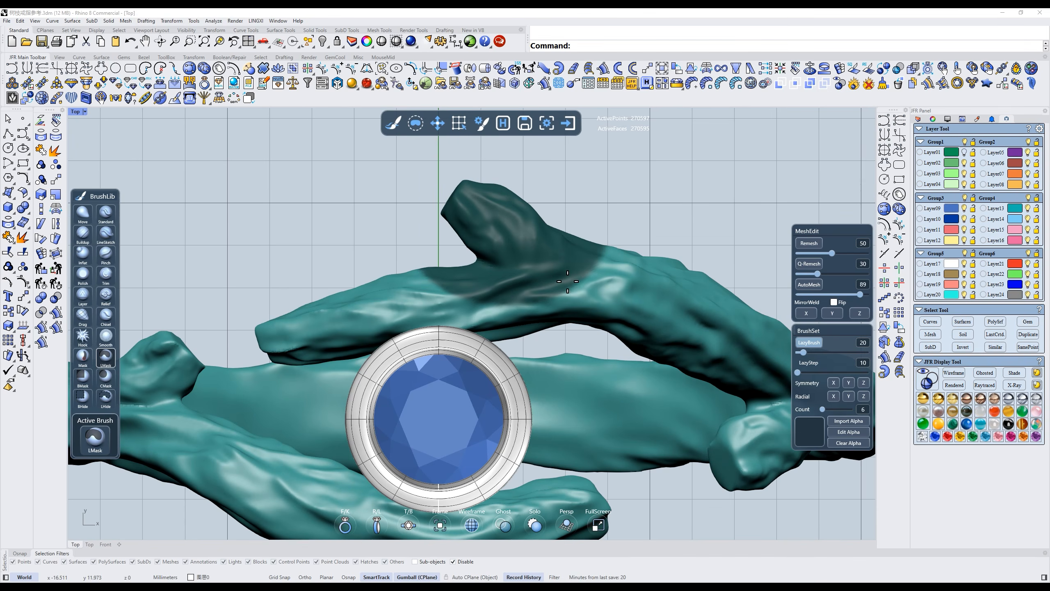
# Clear the mask from the upper branch's stub.
pyautogui.scroll(-4, 567, 281)
pyautogui.click(415, 124)
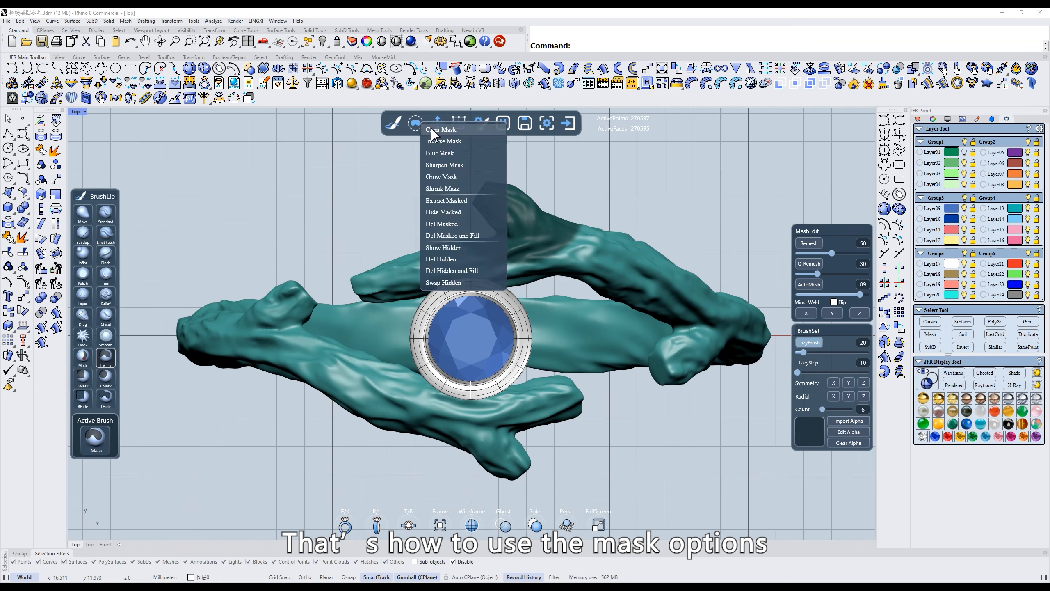
pyautogui.click(432, 129)
# Hide the lower-left branch portion of the mesh by lassoing it with the LHide brush.
pyautogui.click(415, 125)
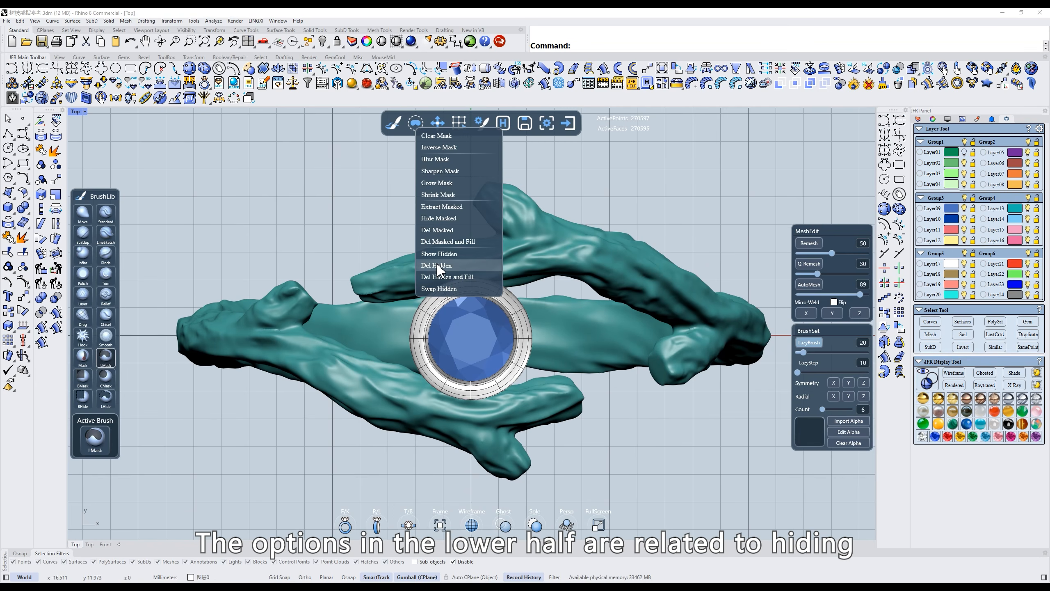
pyautogui.click(420, 121)
pyautogui.click(106, 398)
pyautogui.moveTo(326, 234)
pyautogui.mouseDown()
pyautogui.moveTo(349, 298)
pyautogui.moveTo(569, 484)
pyautogui.moveTo(121, 367)
pyautogui.mouseUp()
pyautogui.moveTo(120, 321); pyautogui.dragTo(120, 323)
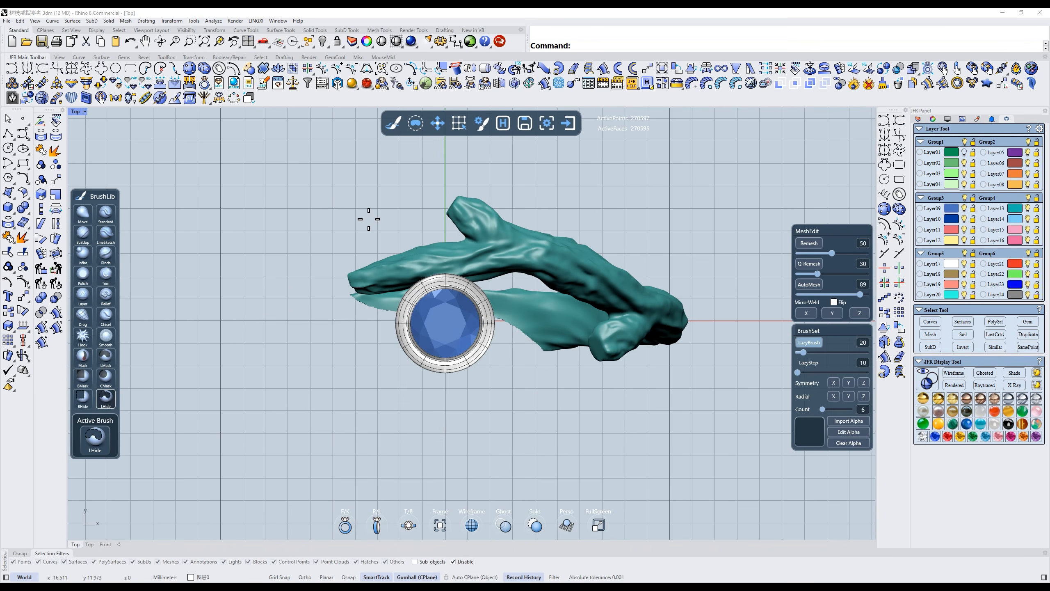
# Swap the hidden and visible parts of the mesh and show all hidden parts again.
pyautogui.click(419, 130)
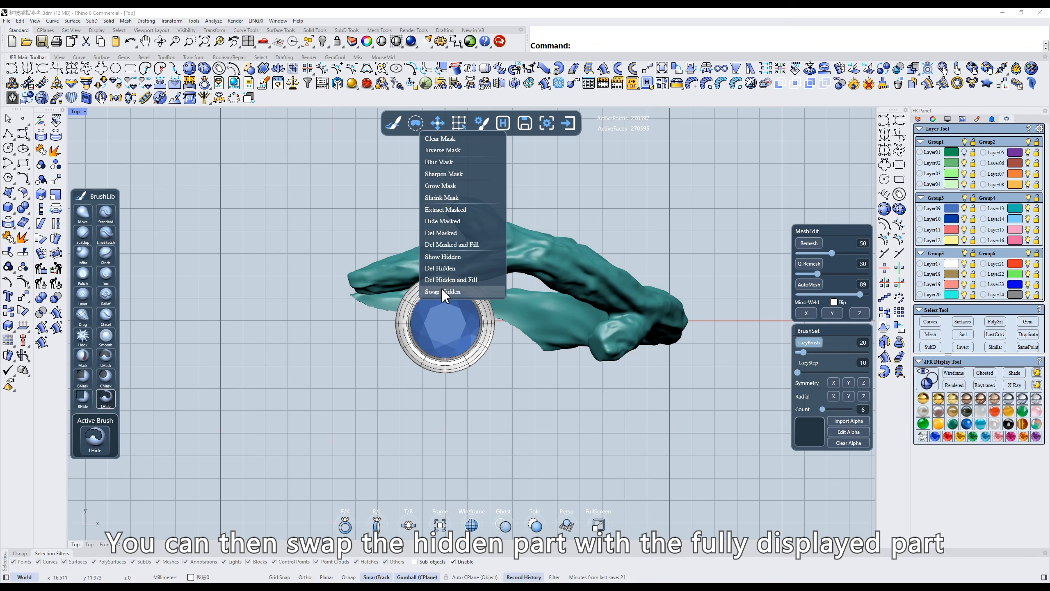
pyautogui.click(447, 289)
pyautogui.click(420, 130)
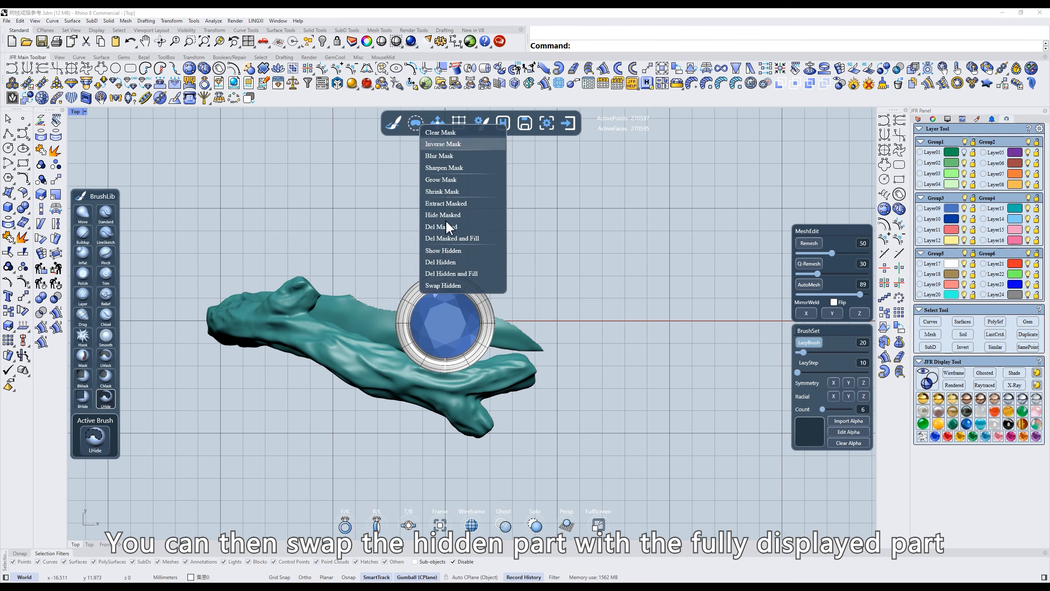
pyautogui.click(435, 249)
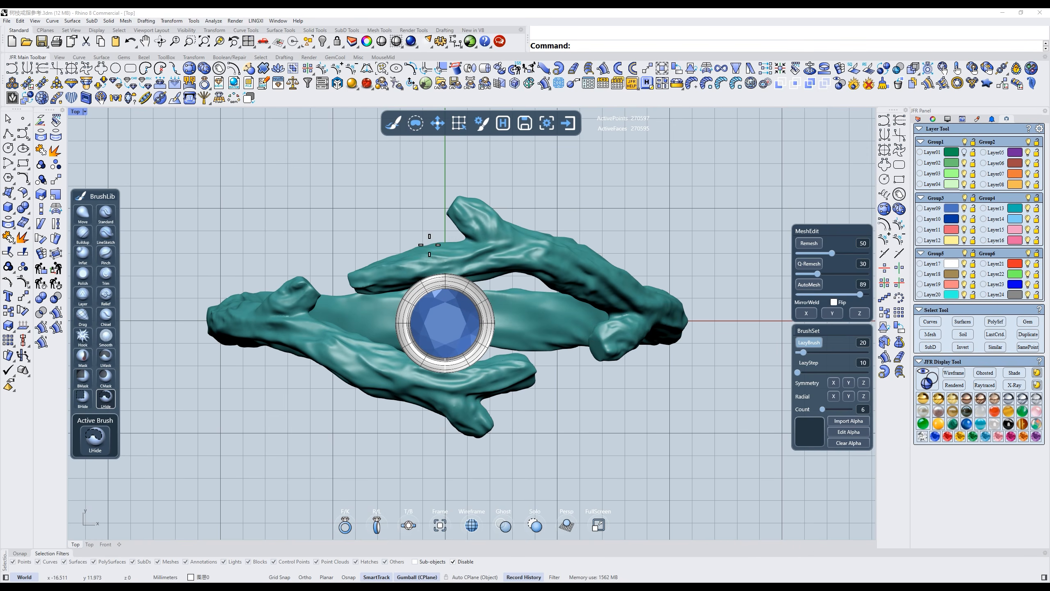
pyautogui.click(413, 128)
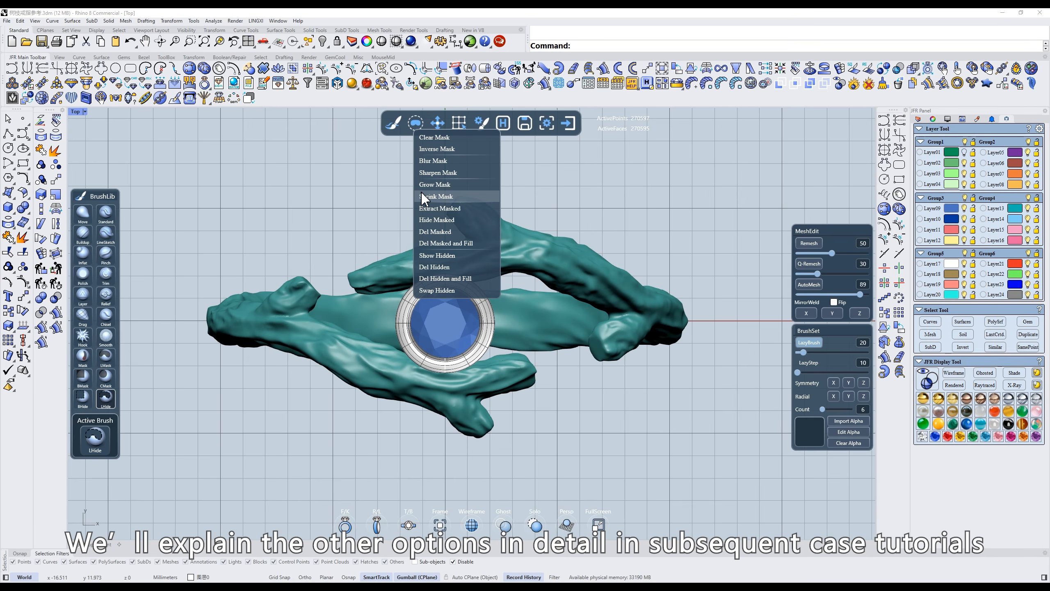
pyautogui.click(416, 124)
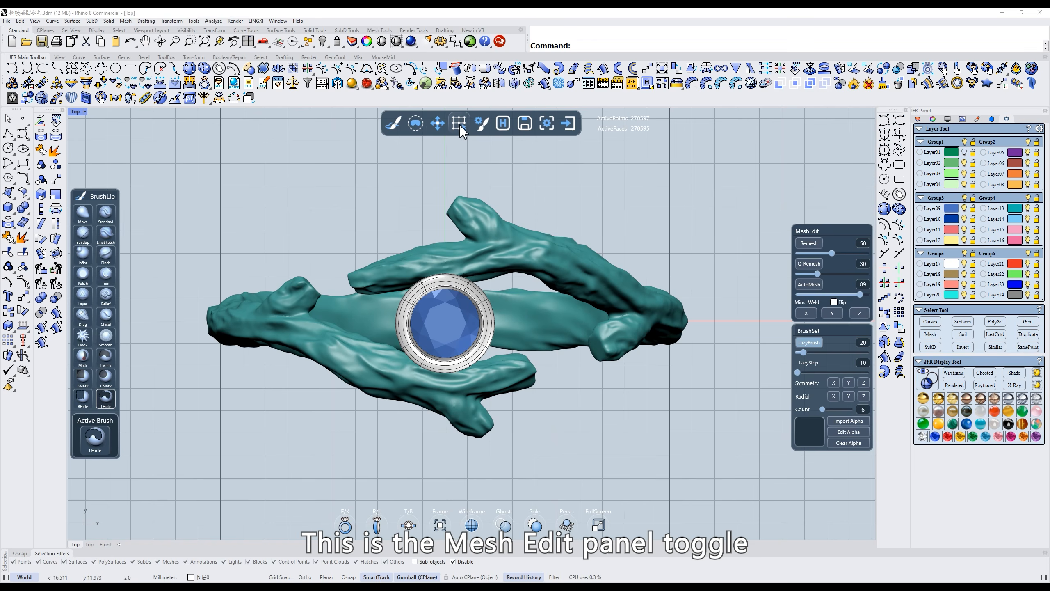
# Toggle the Mesh Edit panel off and on twice.
pyautogui.click(460, 125)
pyautogui.click(460, 125)
pyautogui.click(459, 125)
pyautogui.click(459, 125)
# Try remeshing the branches at 43 and mirror-welding them along X, undoing each operation.
pyautogui.moveTo(832, 253); pyautogui.dragTo(827, 254)
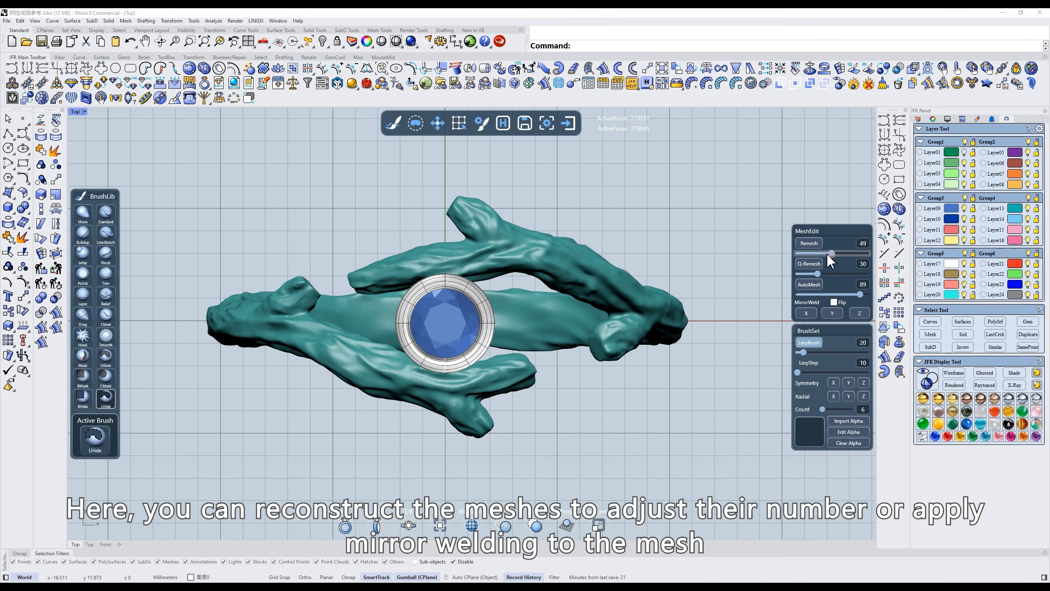
pyautogui.click(809, 243)
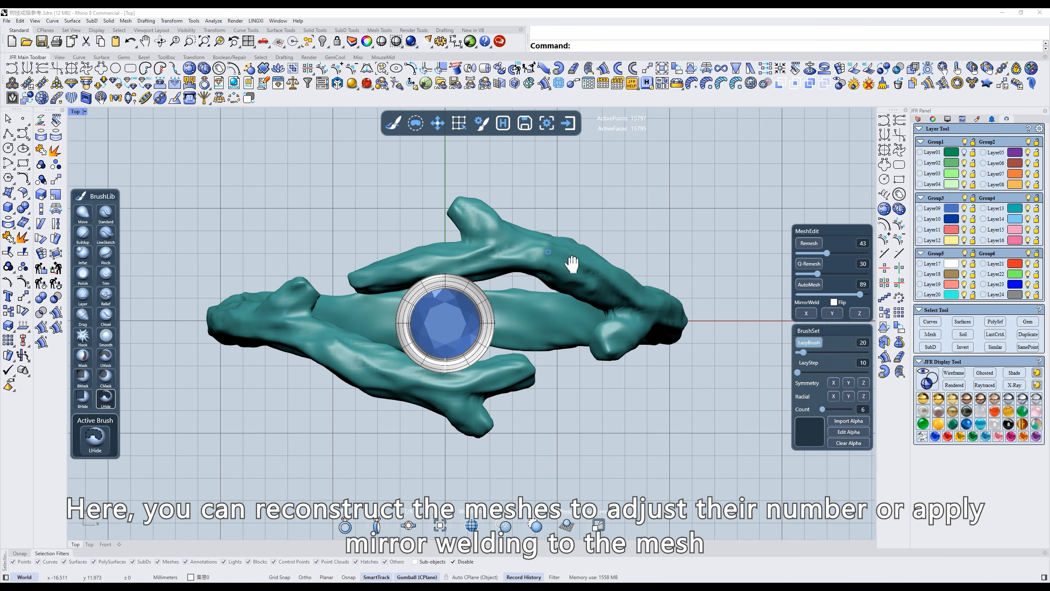
pyautogui.moveTo(572, 264); pyautogui.dragTo(603, 269, button='right')
pyautogui.hotkey('ctrl', 'z')
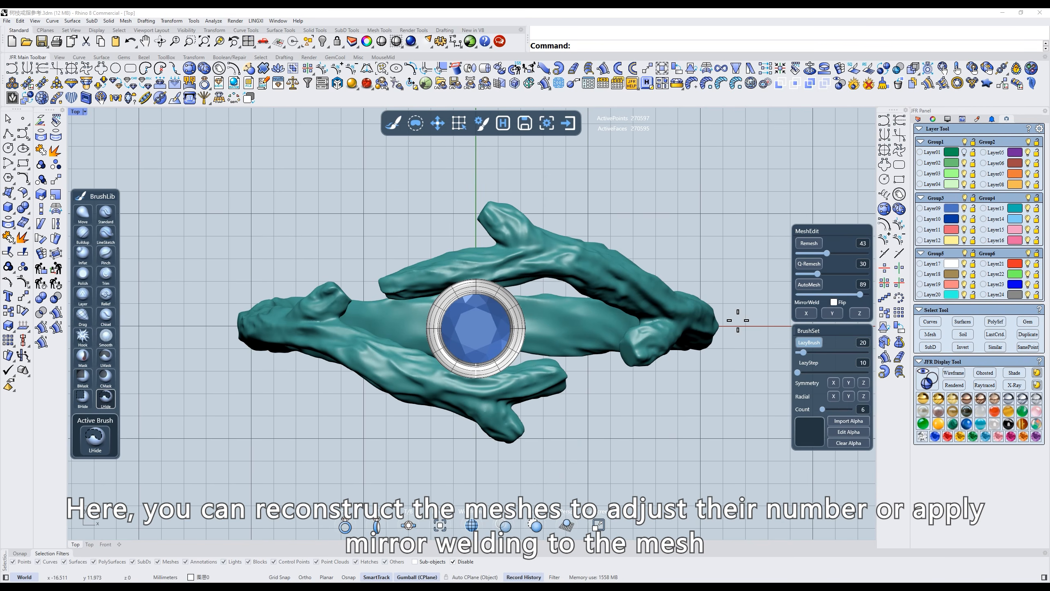
pyautogui.click(806, 313)
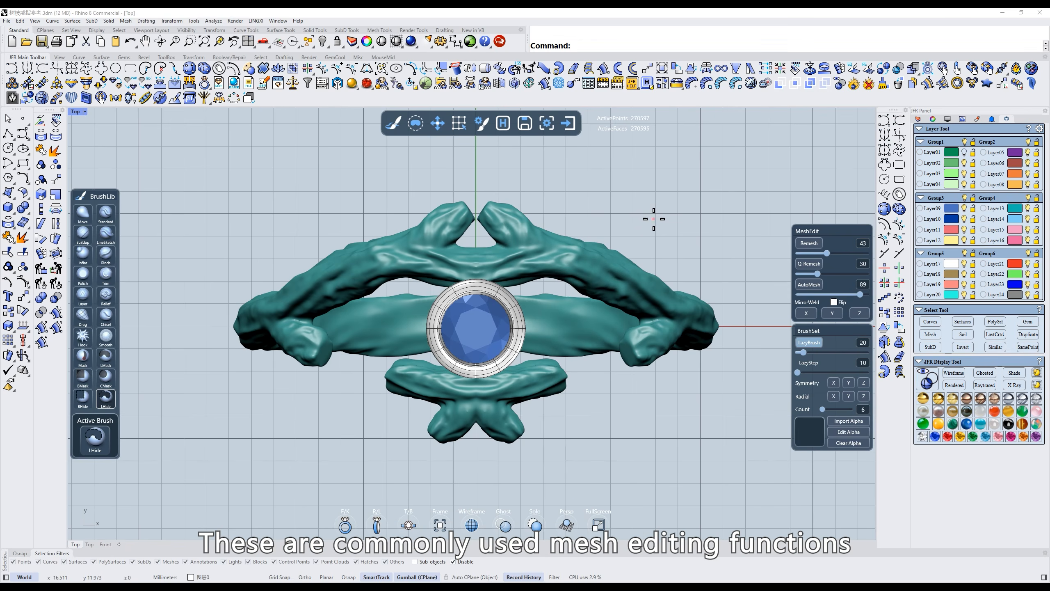
pyautogui.hotkey('ctrl', 'z')
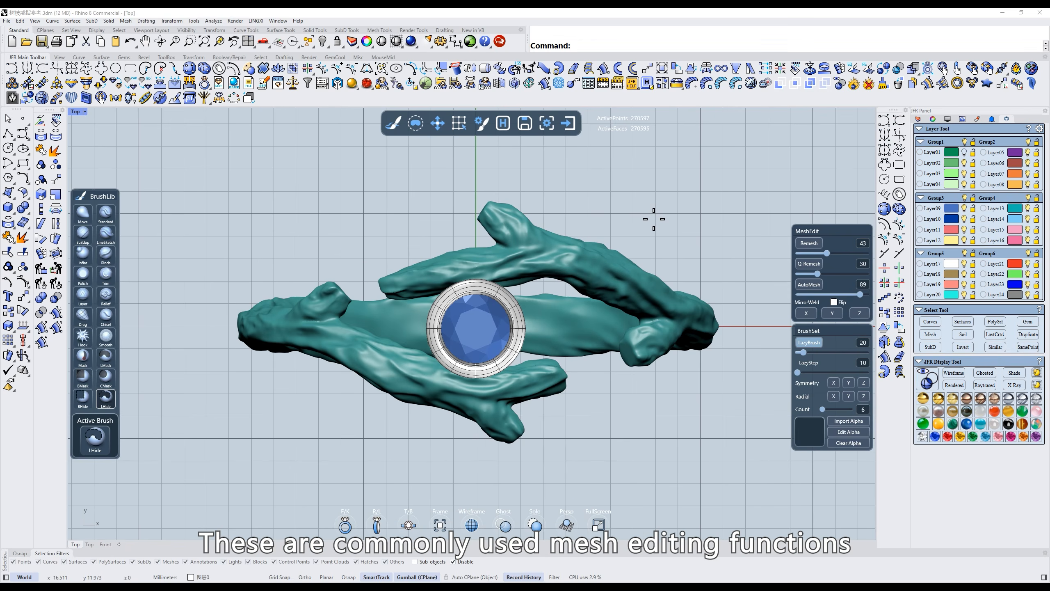
# Toggle the BrushSet panel off and on twice.
pyautogui.click(481, 123)
pyautogui.click(482, 122)
pyautogui.click(482, 122)
pyautogui.click(482, 123)
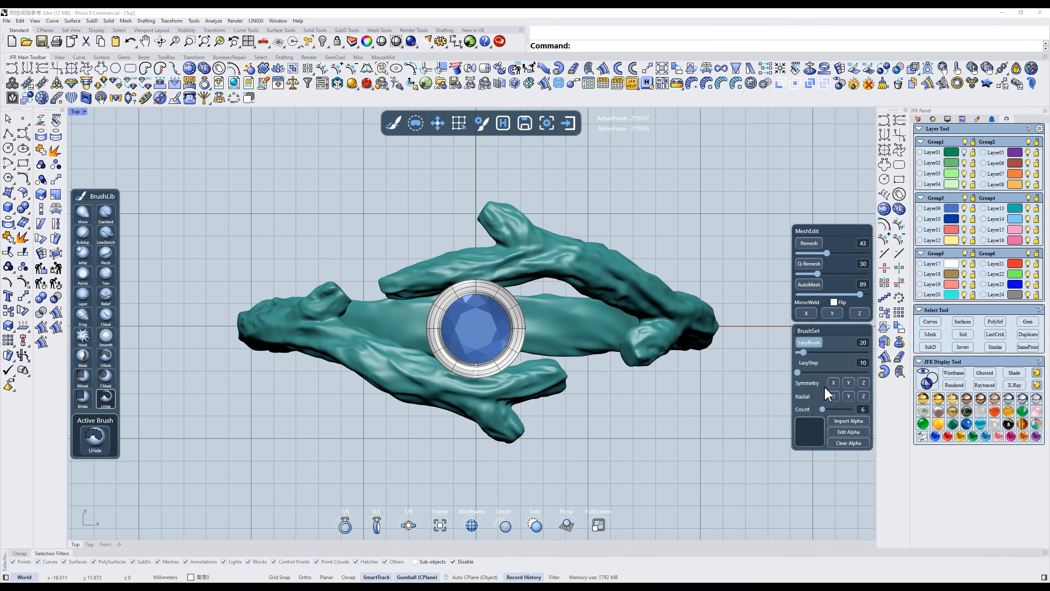
# Try the Move brush on the branches with X and with Y symmetry, undoing each stroke, and switch symmetry off.
pyautogui.click(86, 214)
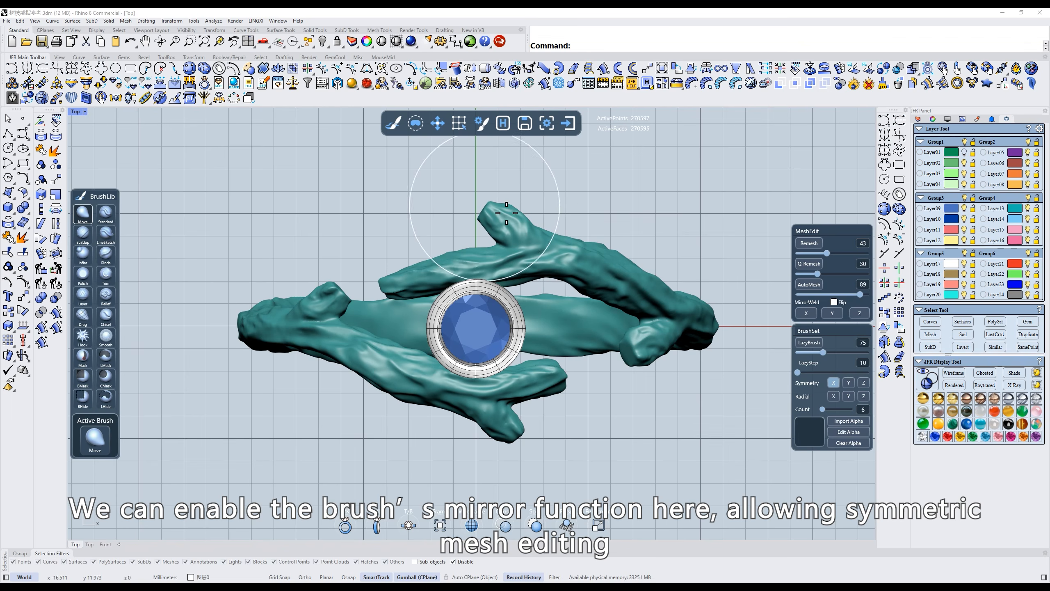
pyautogui.moveTo(660, 307)
pyautogui.mouseDown()
pyautogui.moveTo(689, 251)
pyautogui.moveTo(671, 249)
pyautogui.moveTo(688, 325)
pyautogui.mouseUp()
pyautogui.hotkey('ctrl', 'z')
pyautogui.click(848, 382)
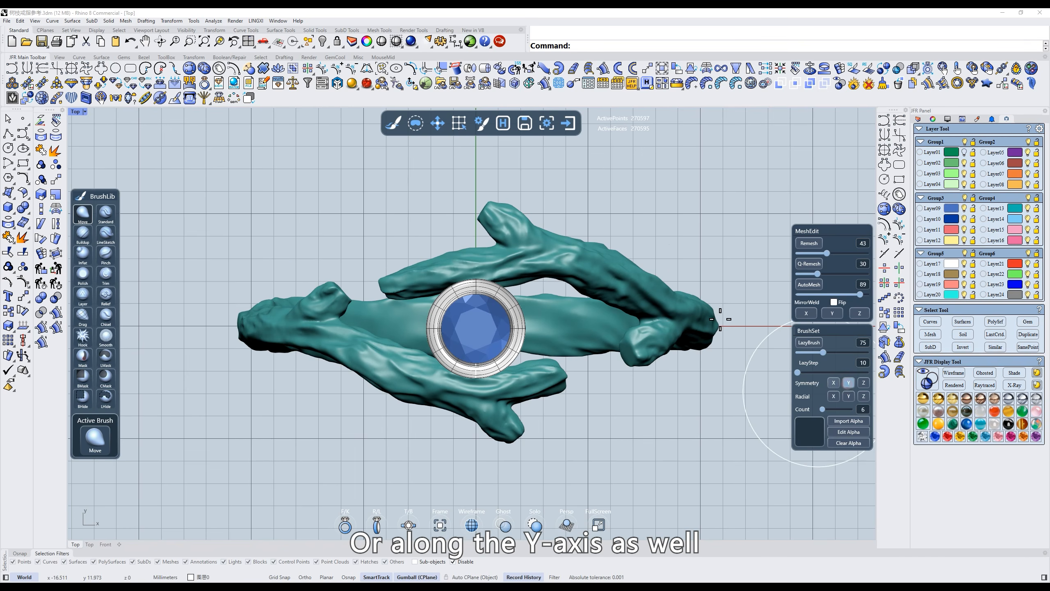
pyautogui.moveTo(487, 196)
pyautogui.mouseDown()
pyautogui.moveTo(487, 208)
pyautogui.moveTo(485, 179)
pyautogui.mouseUp()
pyautogui.hotkey('ctrl', 'z')
pyautogui.click(850, 382)
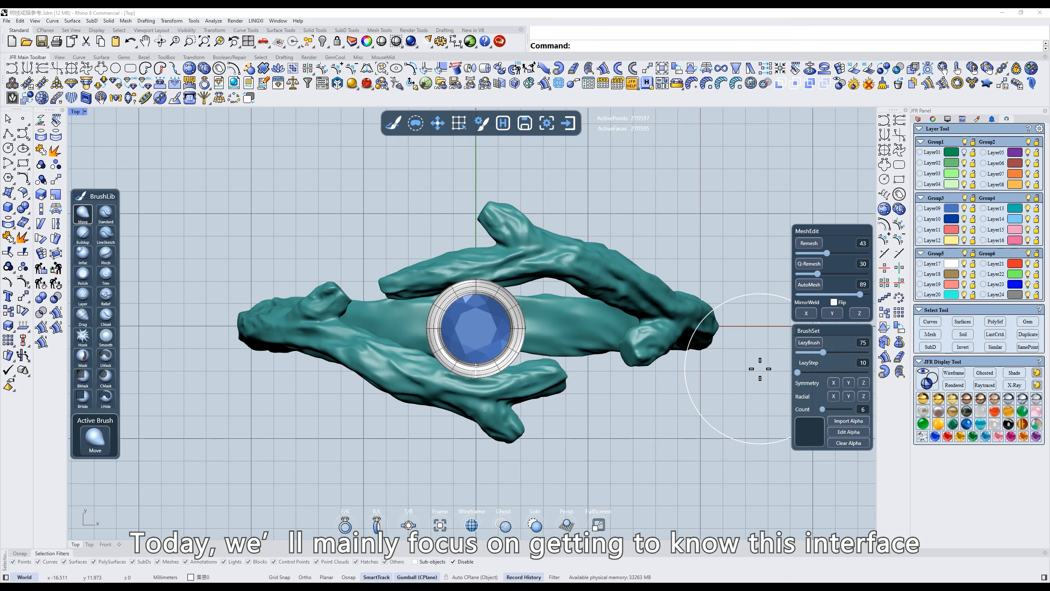
# Try Num0 as the custom hotkey for the Front view, set it back to F and cancel the hotkey changes.
pyautogui.click(503, 122)
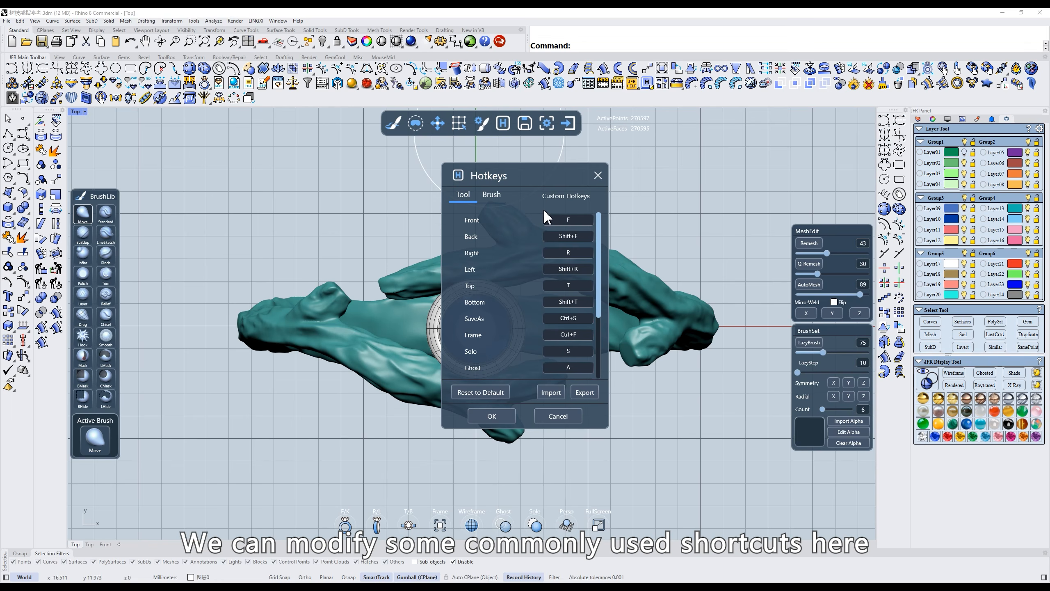
pyautogui.click(569, 219)
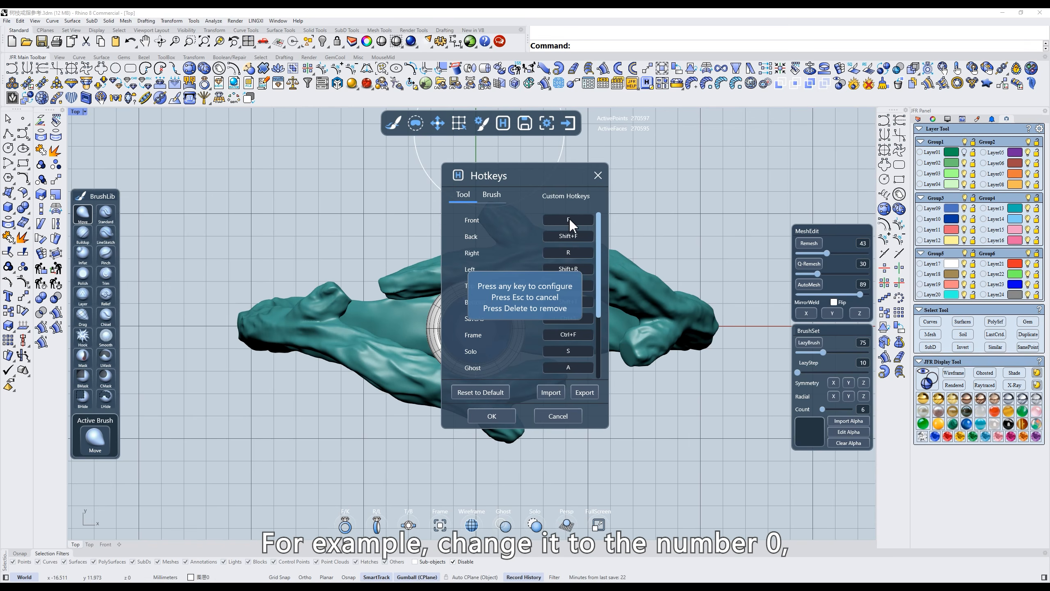
pyautogui.press('KP_0')
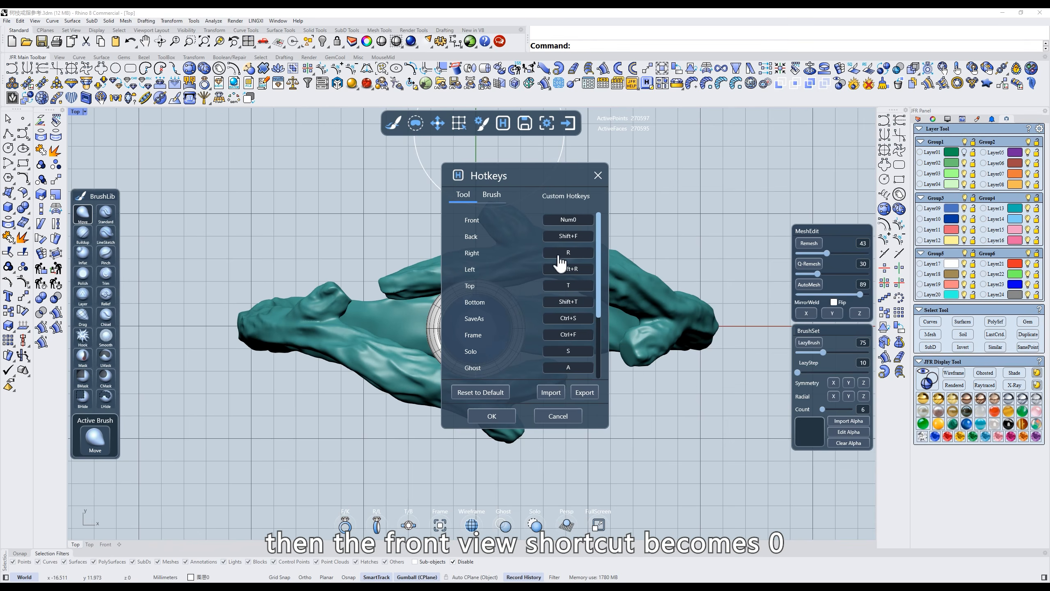
pyautogui.click(573, 222)
pyautogui.press('f')
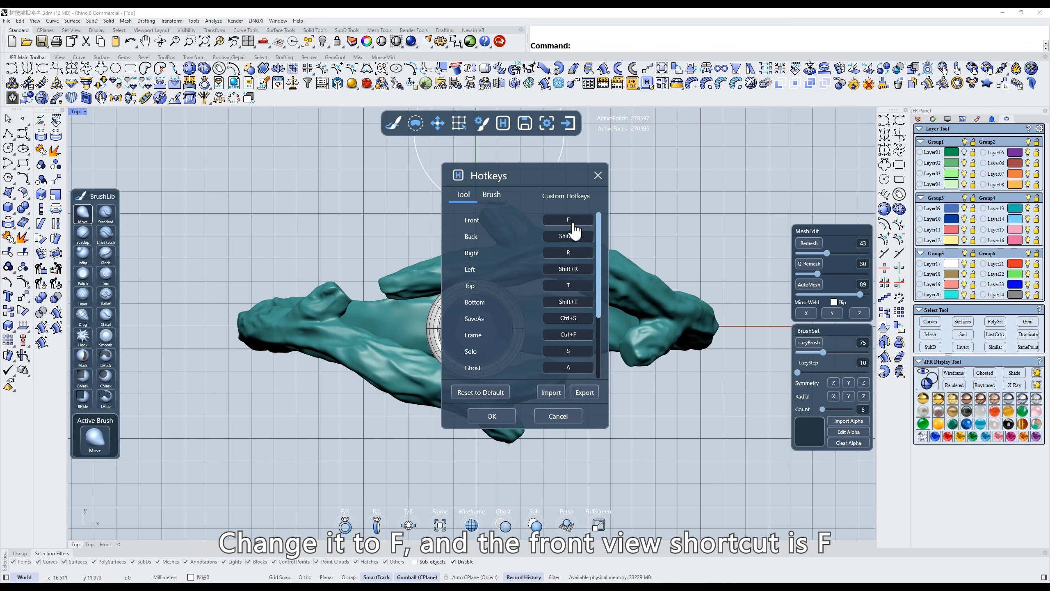
pyautogui.click(559, 415)
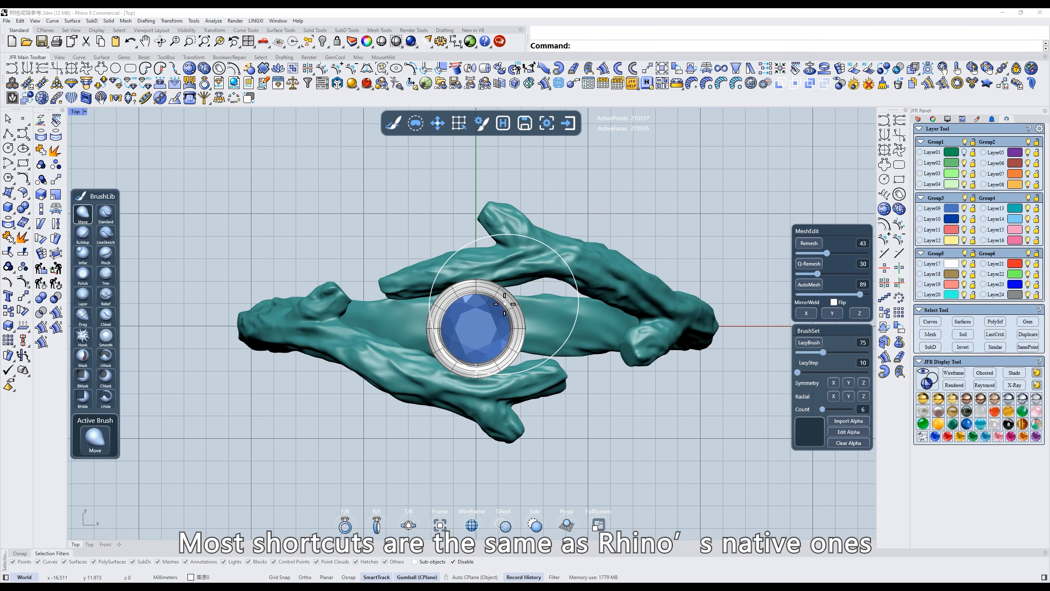
# Pan and rotate the view around the ring, and return it to the top view.
pyautogui.moveTo(483, 261); pyautogui.dragTo(507, 241, button='right')
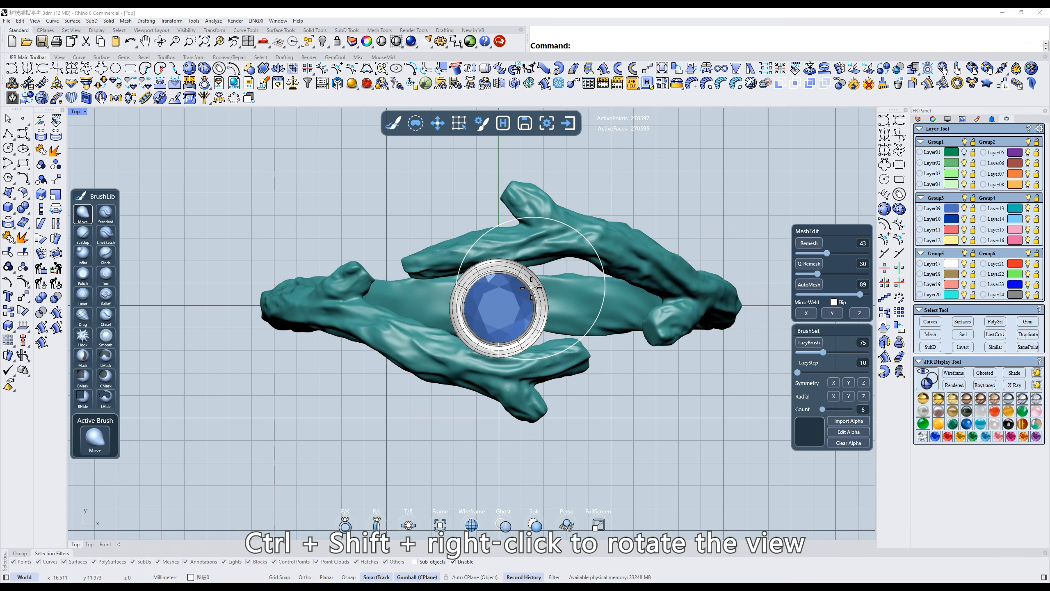
pyautogui.keyDown('ctrl'); pyautogui.keyDown('shift'); pyautogui.moveTo(534, 292); pyautogui.dragTo(580, 257, button='right'); pyautogui.keyUp('shift'); pyautogui.keyUp('ctrl')
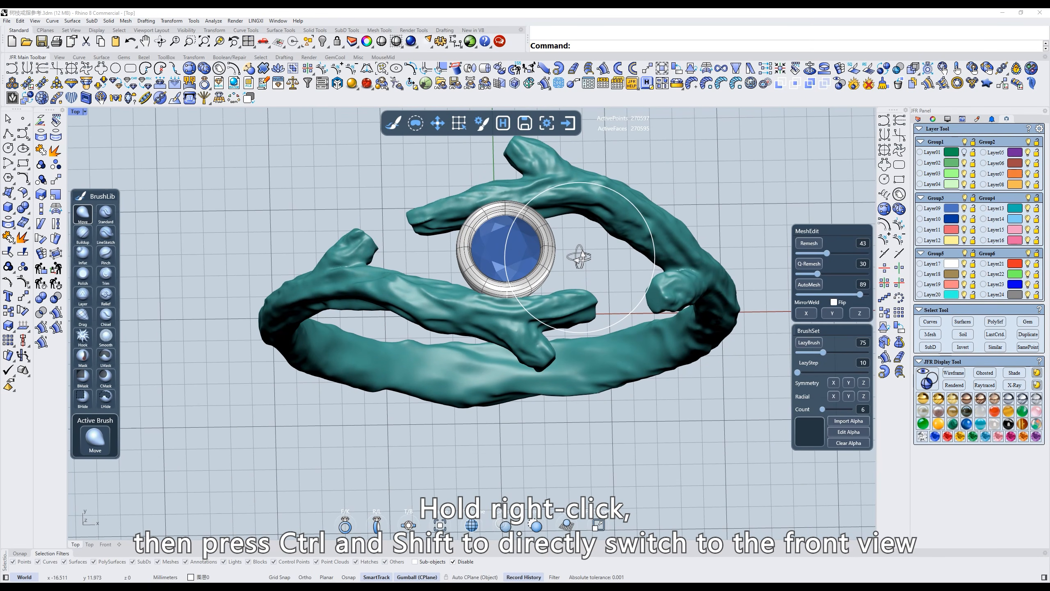
pyautogui.hotkey('ctrl', 'z')
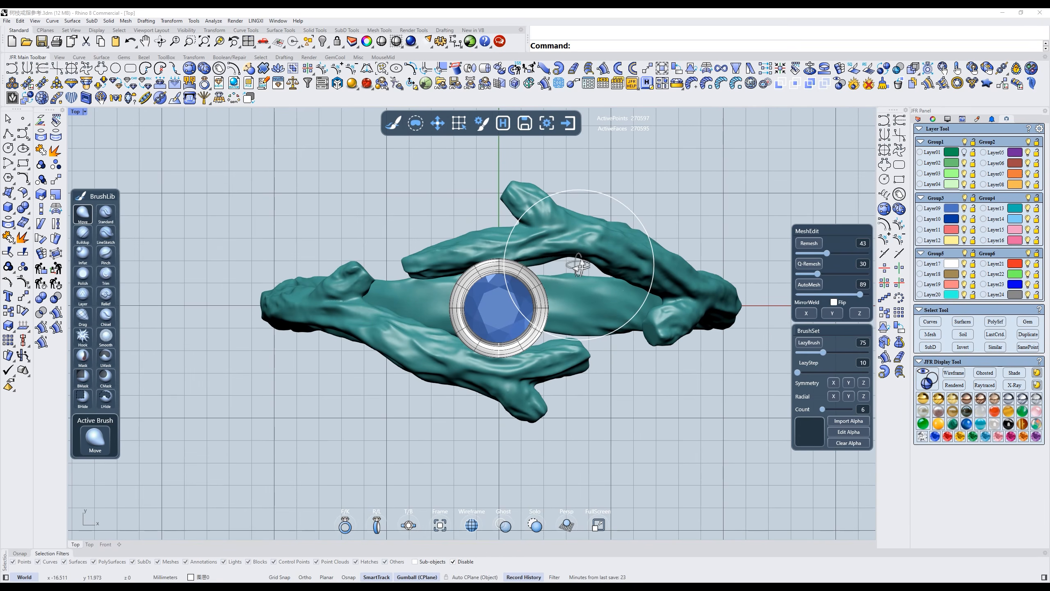
# Undo the last two sculpt operations and redo them to restore the full branch mesh.
pyautogui.hotkey('ctrl', 'z')
pyautogui.hotkey('ctrl', 'z')
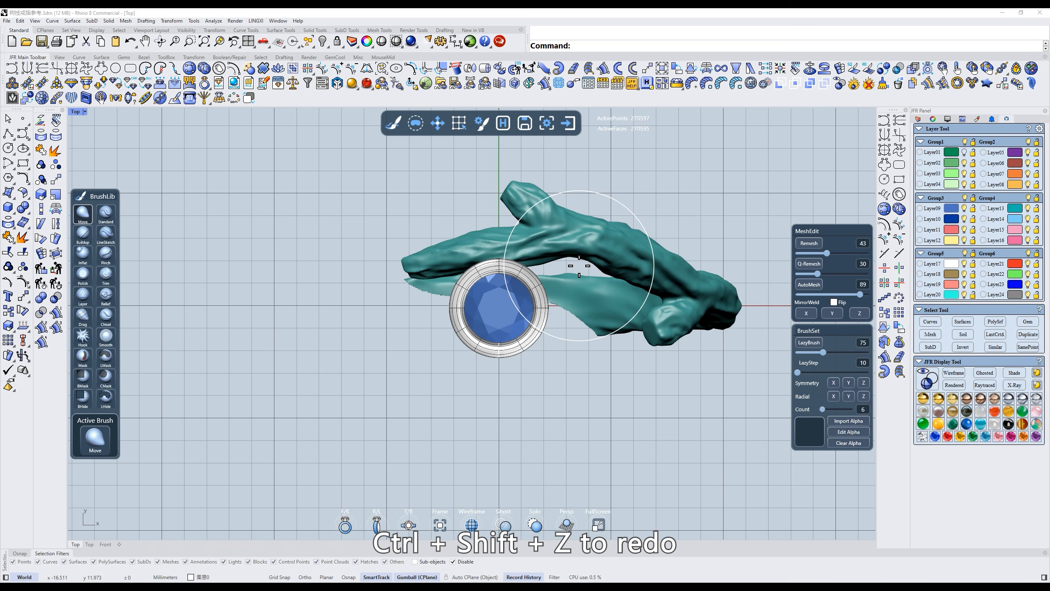
pyautogui.hotkey('ctrl', 'shift', 'z')
pyautogui.hotkey('ctrl', 'shift', 'z')
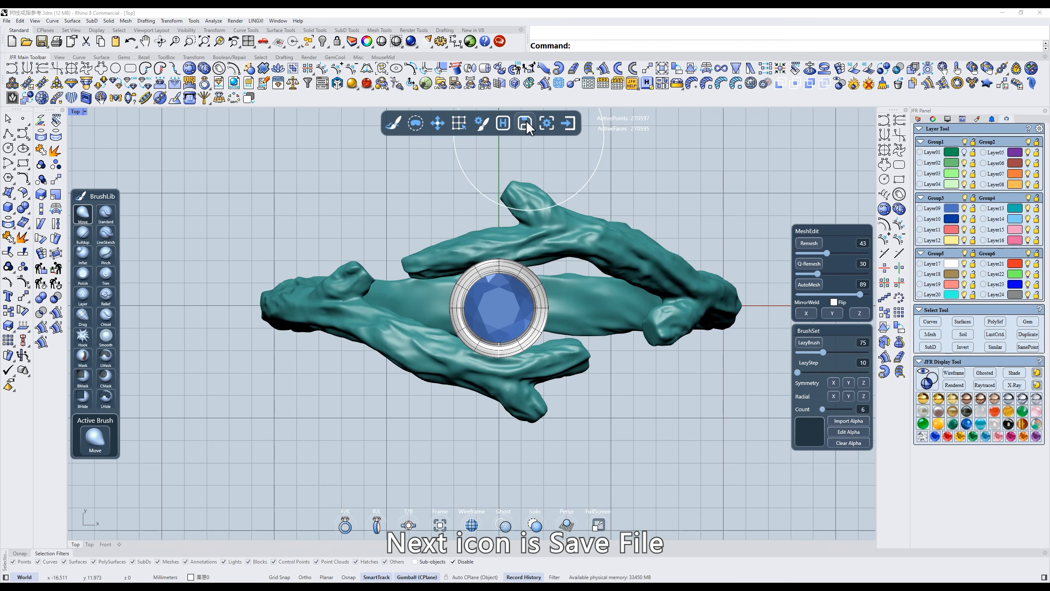
# Try a toolbar scale of 0.87 for the sculpt interface and reset the toolbars to default.
pyautogui.click(548, 122)
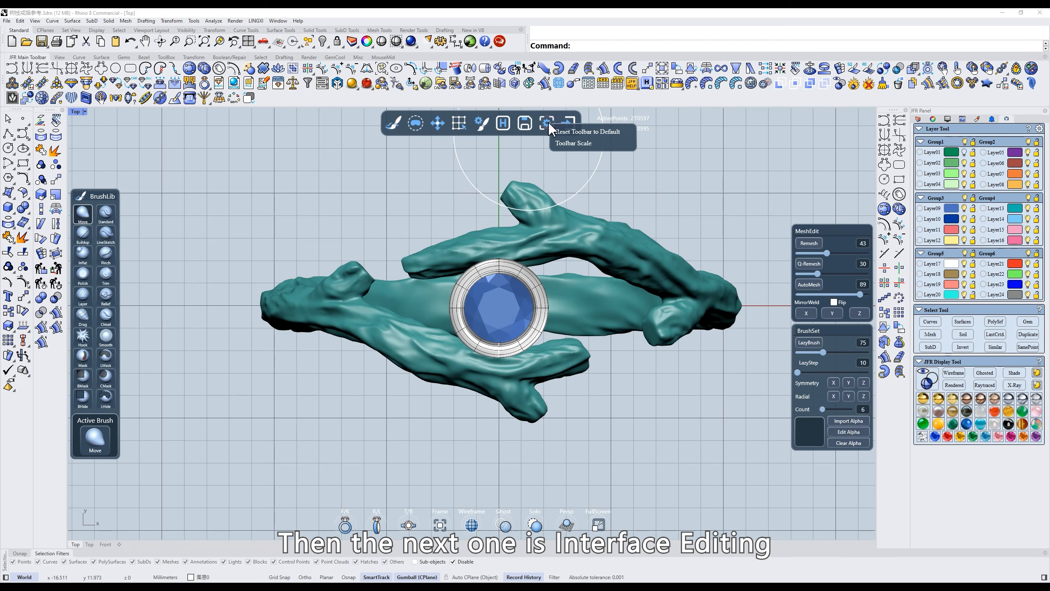
pyautogui.click(569, 143)
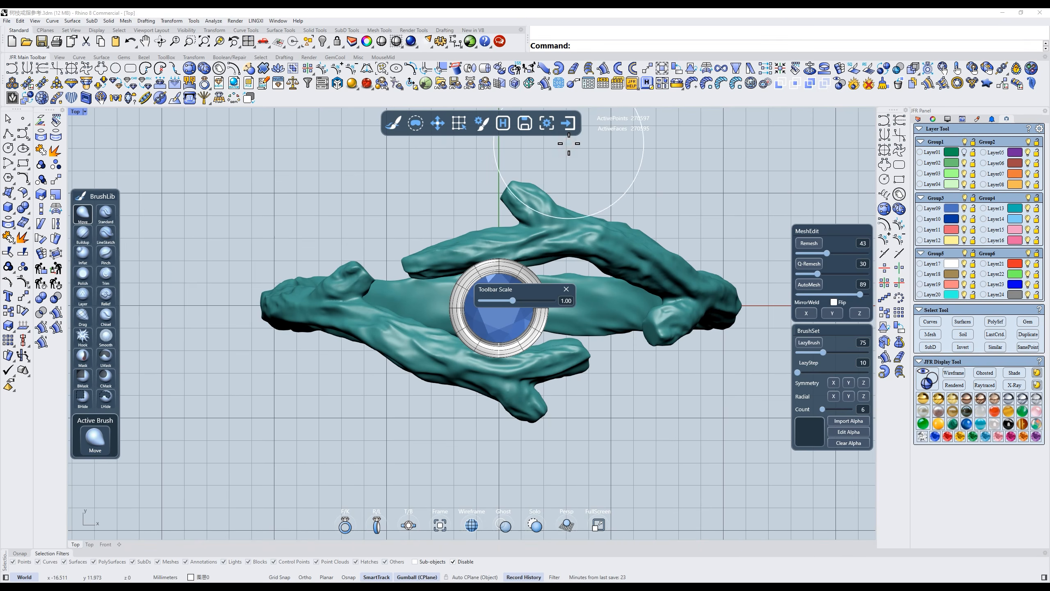
pyautogui.moveTo(513, 299)
pyautogui.mouseDown()
pyautogui.moveTo(534, 298)
pyautogui.moveTo(507, 297)
pyautogui.mouseUp()
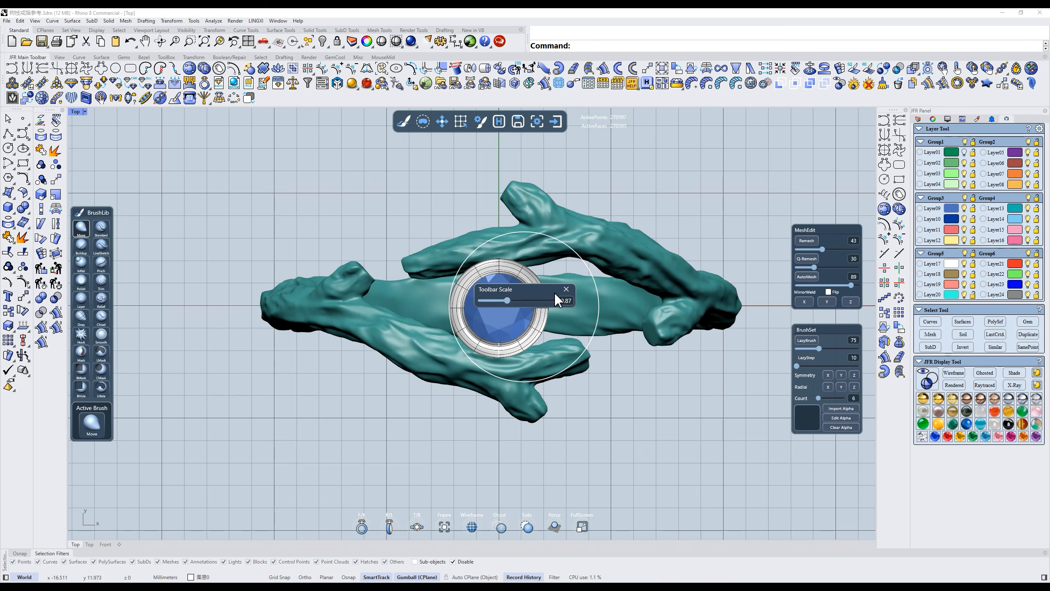
pyautogui.click(565, 291)
pyautogui.click(537, 122)
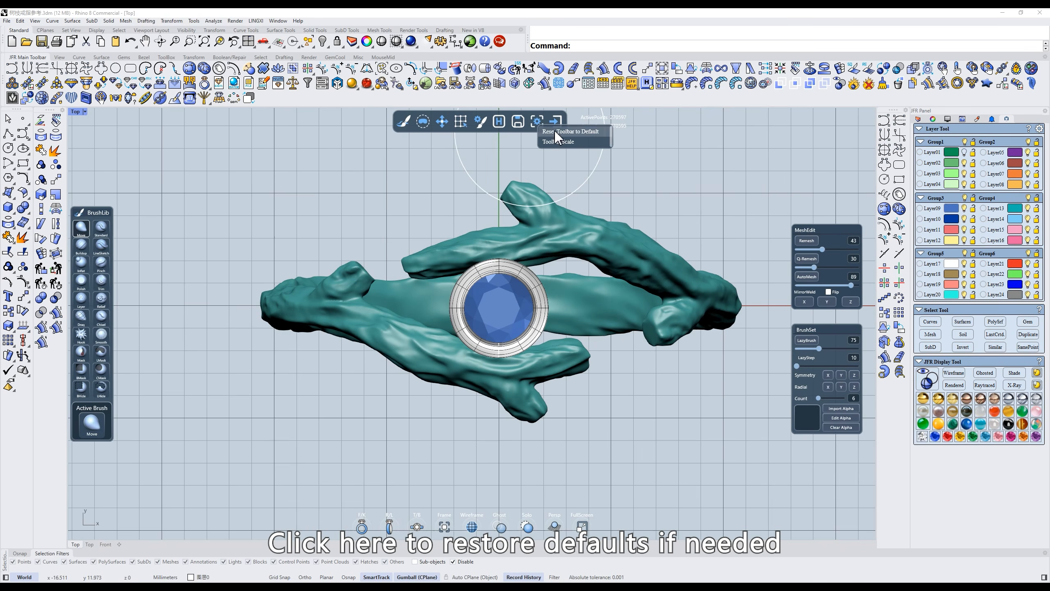
pyautogui.click(554, 131)
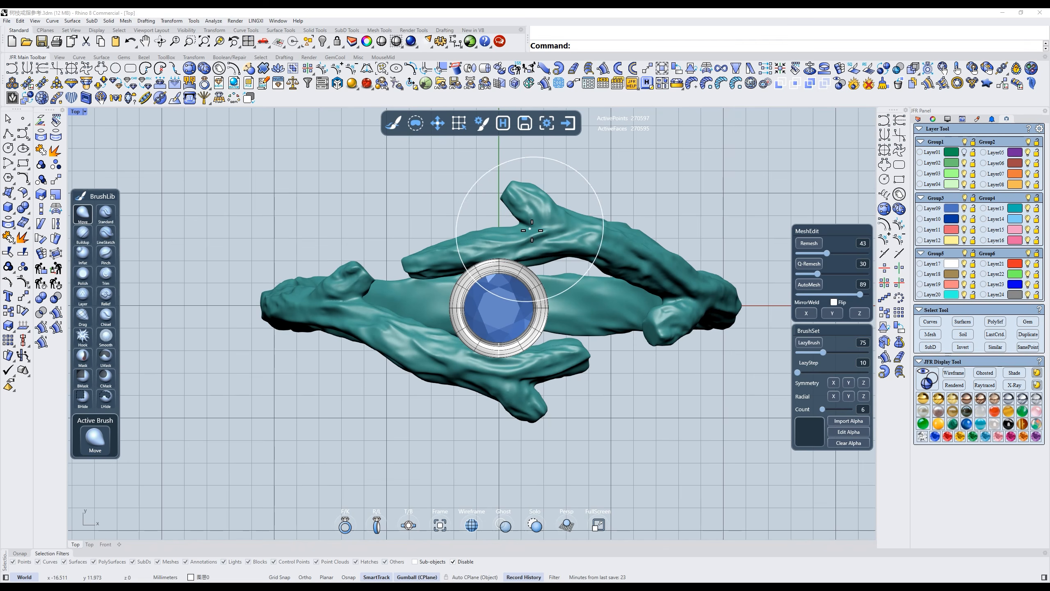
# Try docking the MeshEdit and BrushSet panels next to the BrushLib panel, and reset the toolbar layout to default.
pyautogui.moveTo(829, 236); pyautogui.dragTo(166, 225)
pyautogui.moveTo(832, 331)
pyautogui.mouseDown()
pyautogui.moveTo(144, 323)
pyautogui.moveTo(165, 315)
pyautogui.mouseUp()
pyautogui.moveTo(156, 218); pyautogui.dragTo(150, 195)
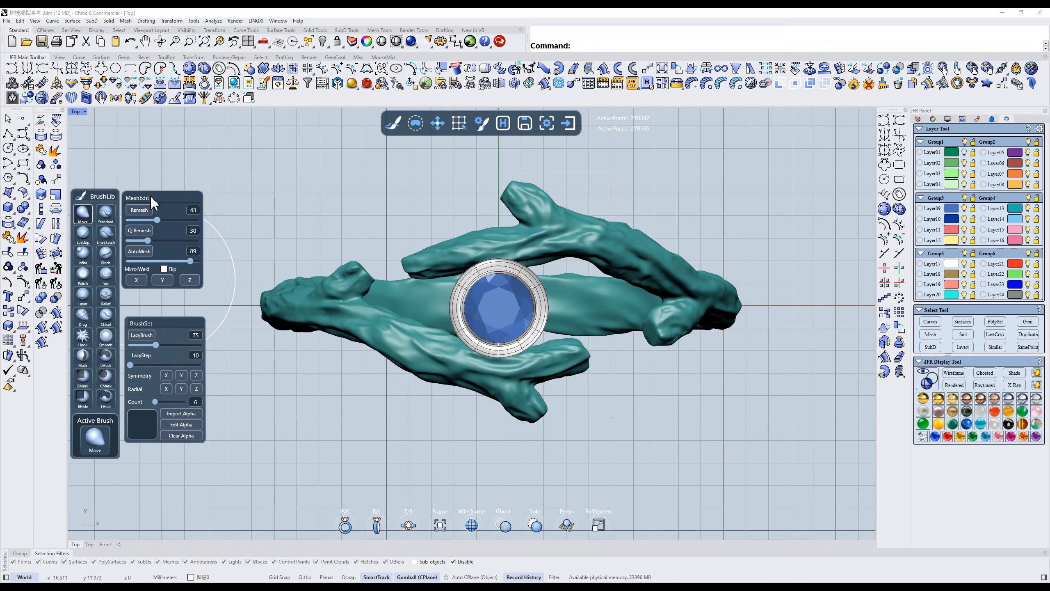
pyautogui.moveTo(163, 317); pyautogui.dragTo(161, 295)
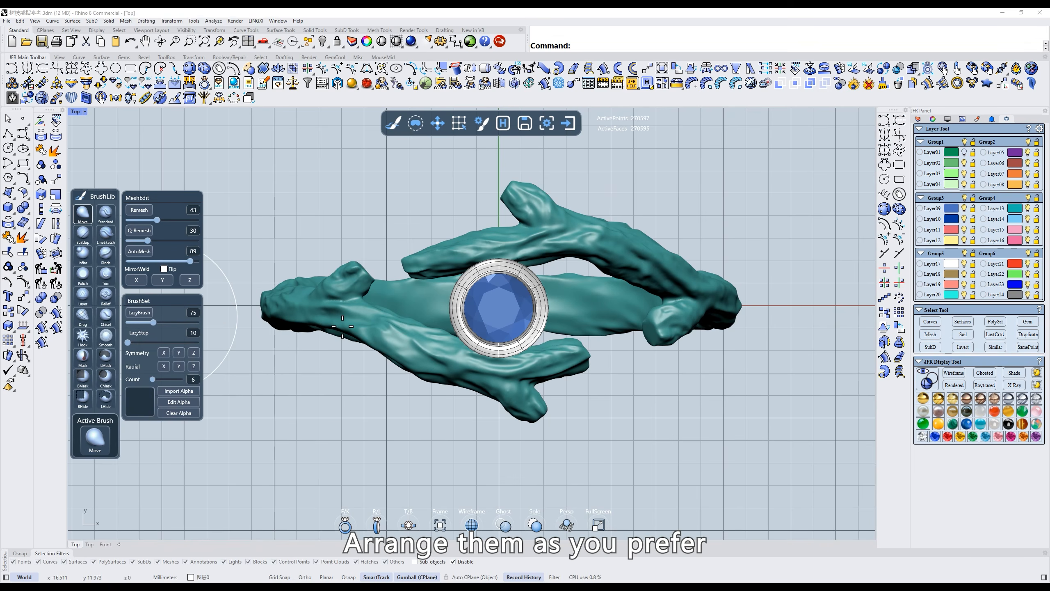
pyautogui.rightClick(549, 130)
pyautogui.click(560, 135)
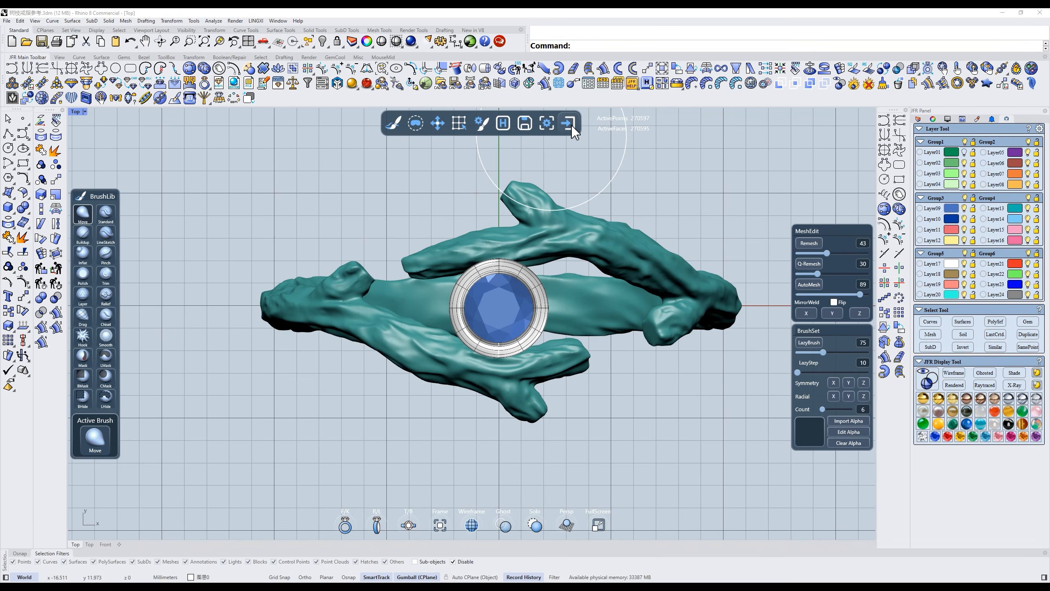
# Exit Sculpt mode, deleting the original object, and check the remaining branch mesh by selecting and deselecting it.
pyautogui.click(571, 124)
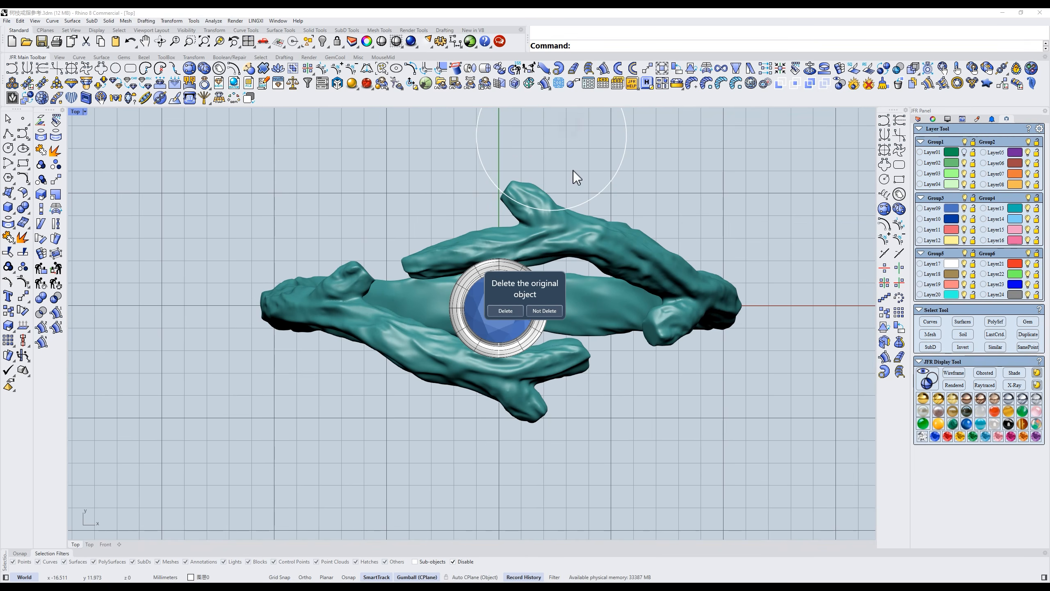
pyautogui.click(511, 310)
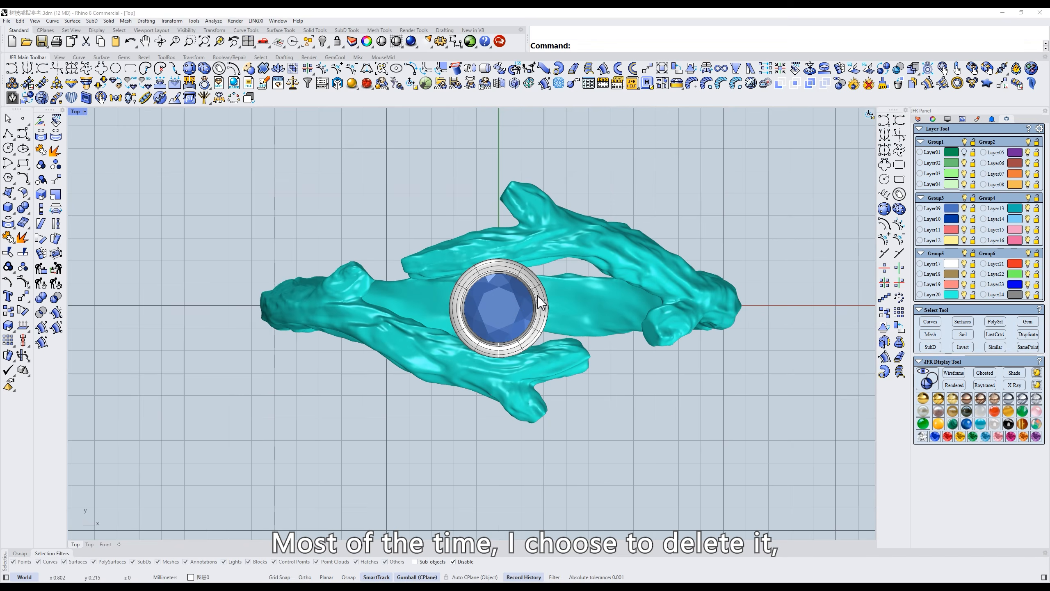
pyautogui.click(589, 237)
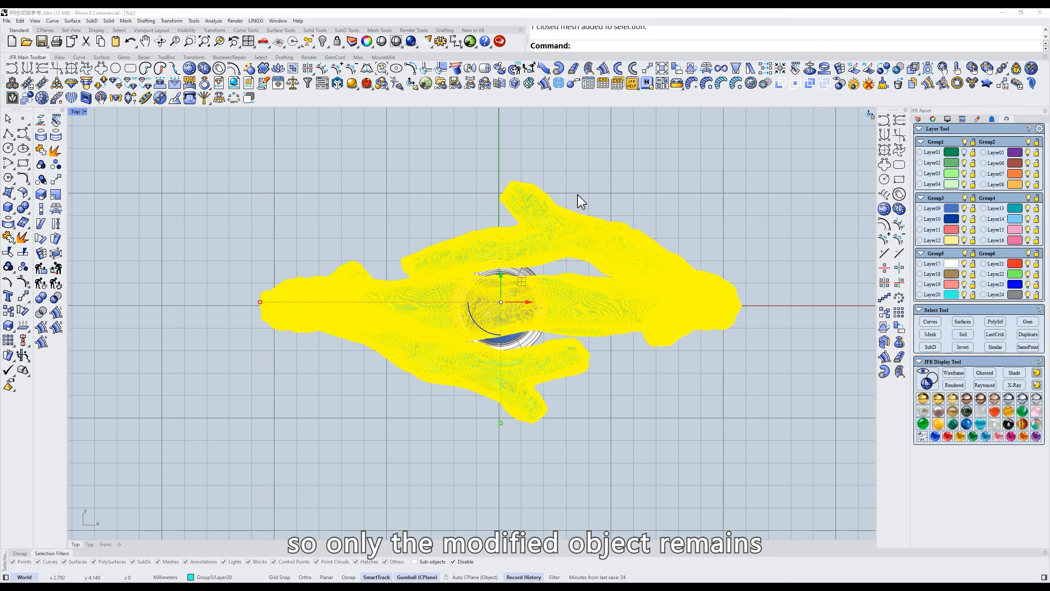
pyautogui.click(587, 179)
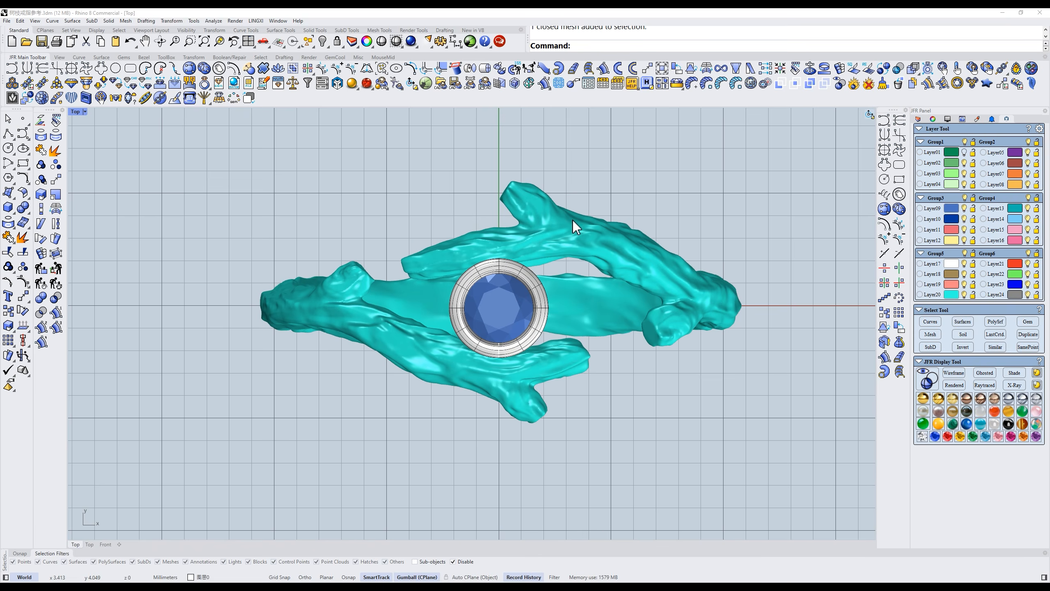
# Select the branch mesh and enter JFR Sculpt mode again.
pyautogui.click(559, 232)
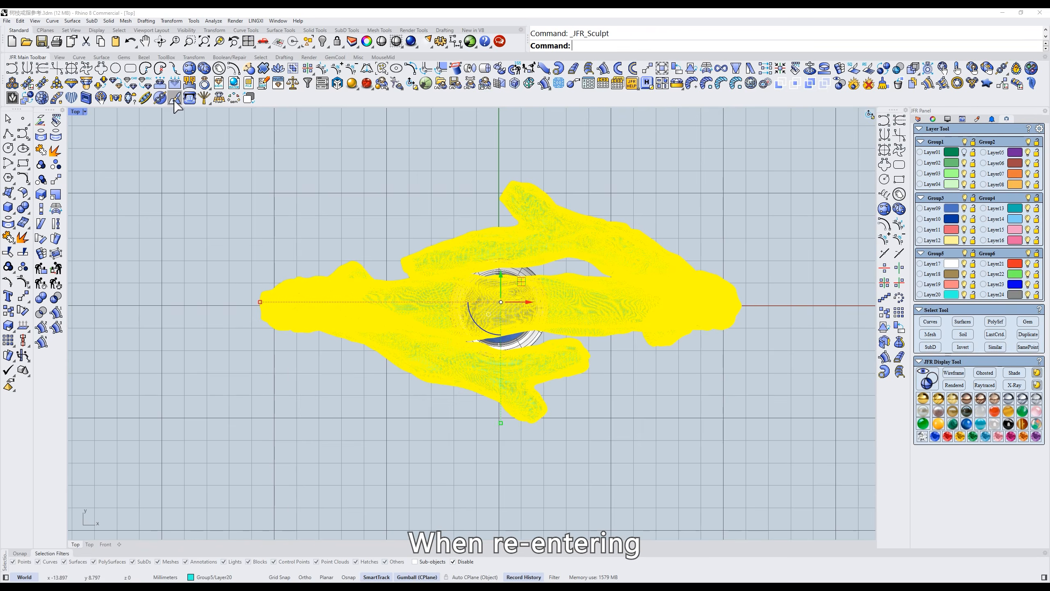
pyautogui.click(175, 98)
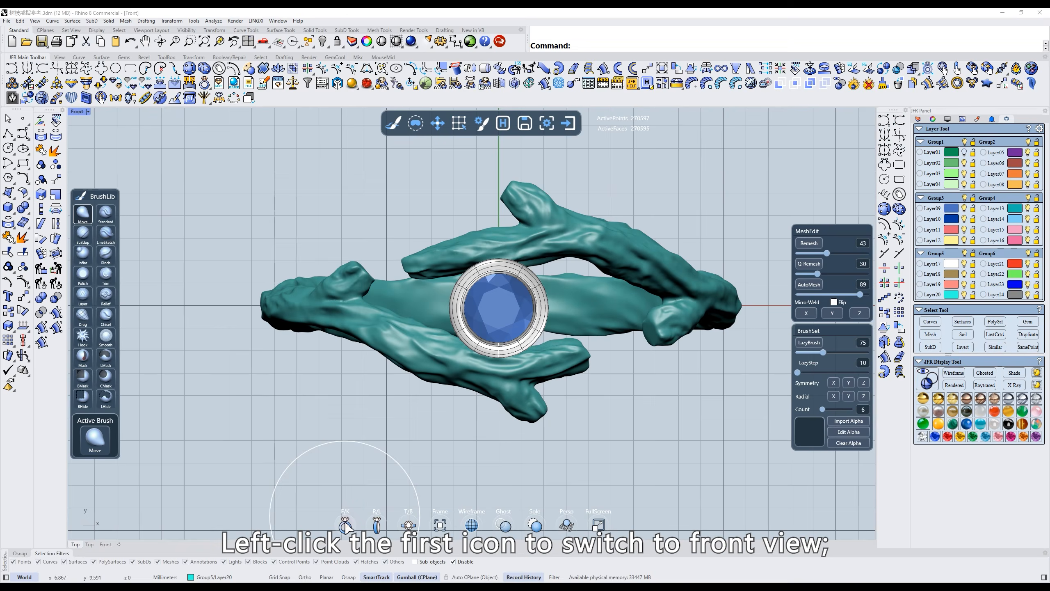
# Look at the ring in front, back, left, top and bottom views, and frame it in the top view.
pyautogui.click(345, 525)
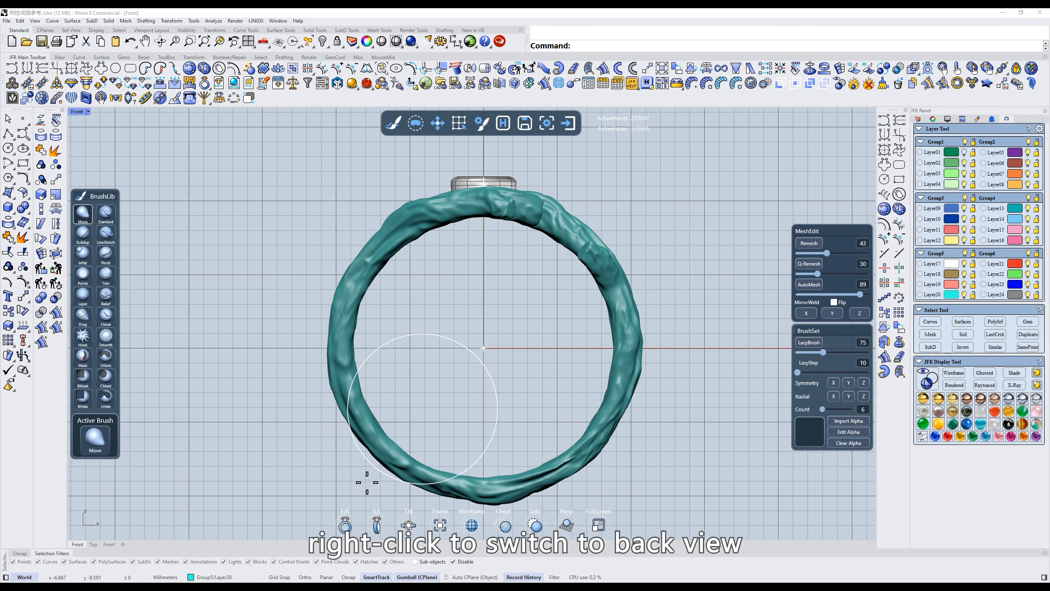
pyautogui.rightClick(347, 526)
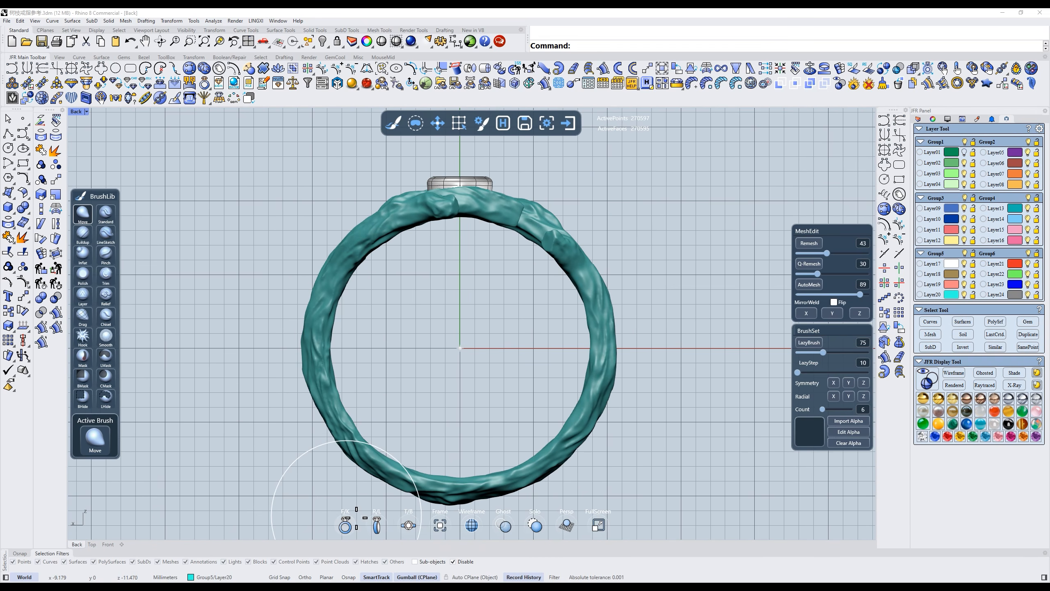
pyautogui.rightClick(376, 525)
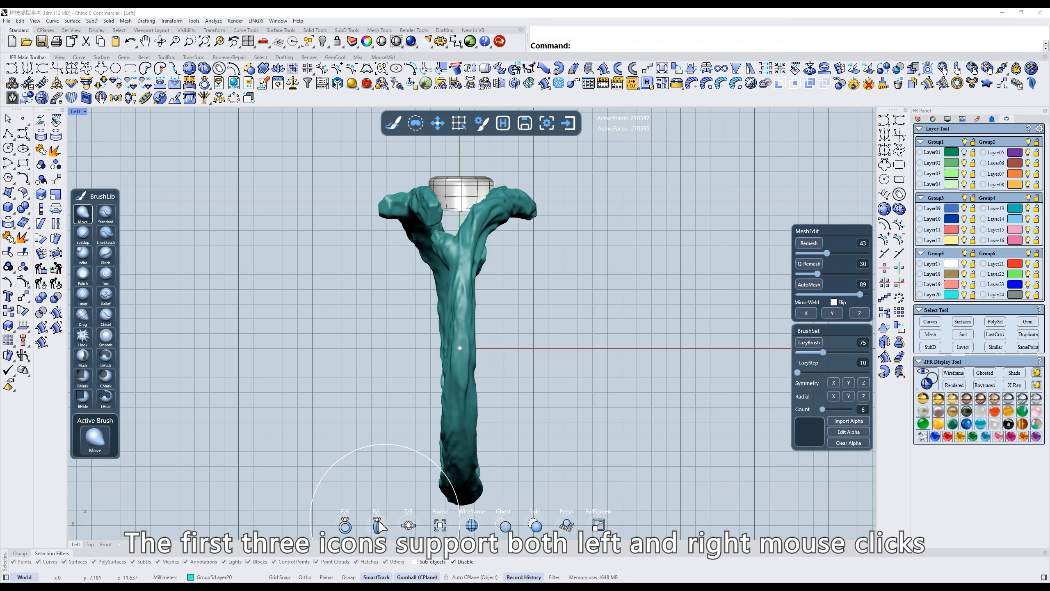
pyautogui.click(409, 524)
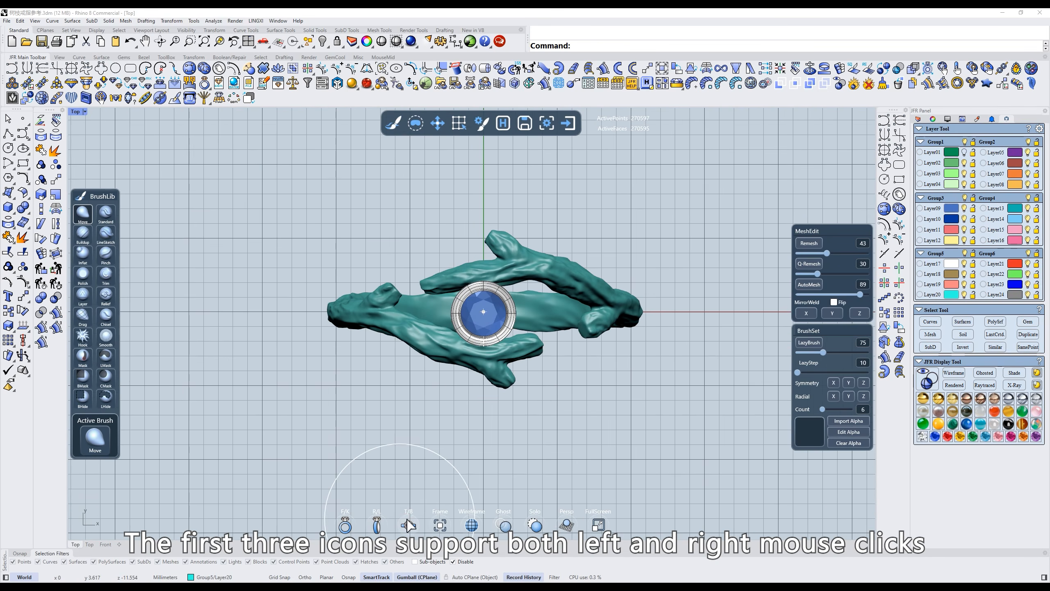
pyautogui.rightClick(408, 524)
pyautogui.click(408, 525)
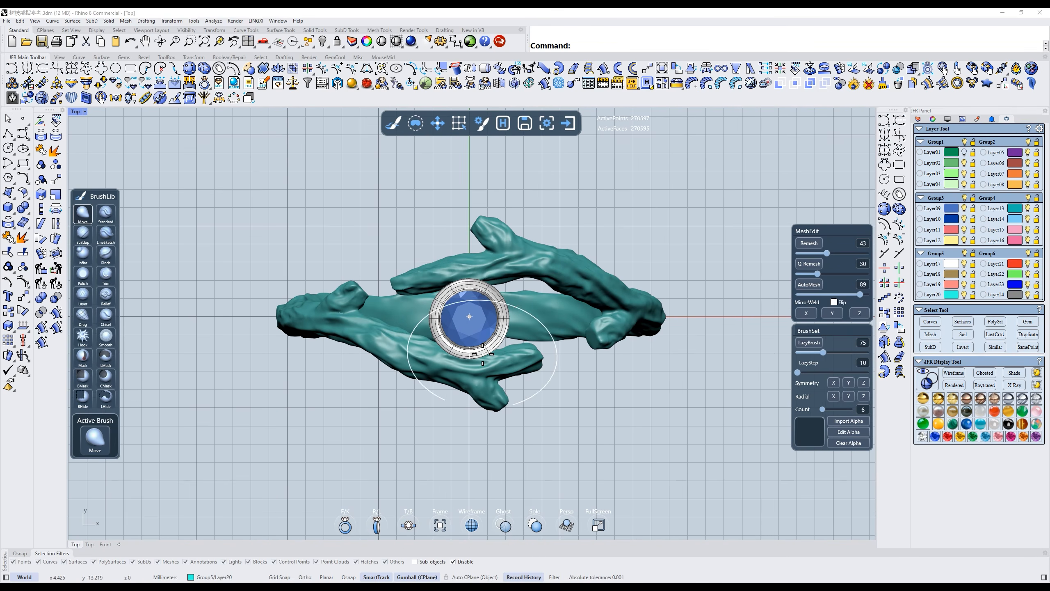
pyautogui.click(440, 525)
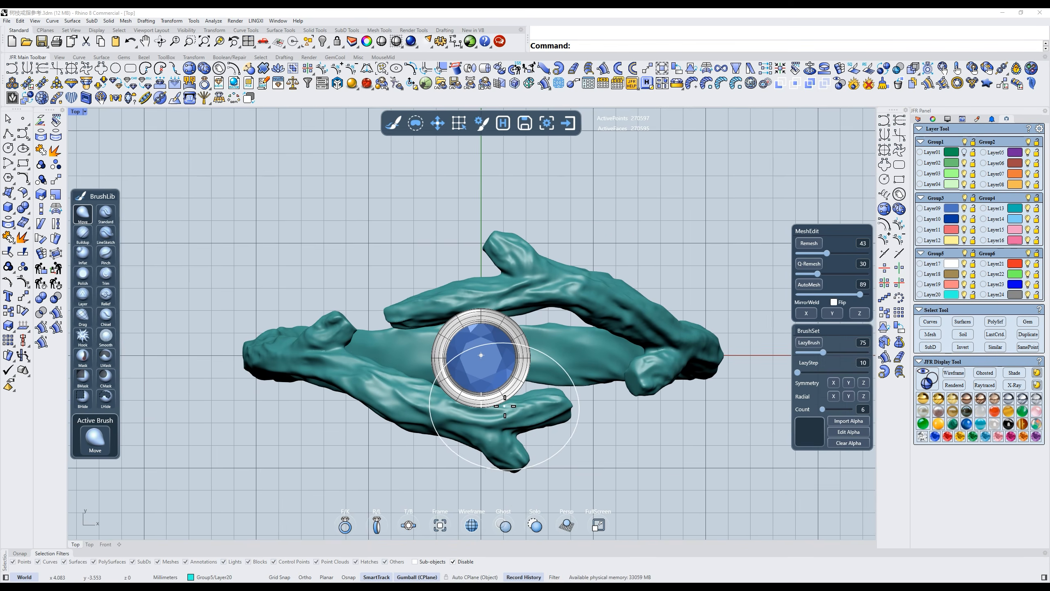
# Turn on the wireframe display and examine the mesh lines on the branches up close.
pyautogui.click(474, 526)
pyautogui.moveTo(564, 331); pyautogui.dragTo(594, 348, button='right')
pyautogui.scroll(4, 565, 301)
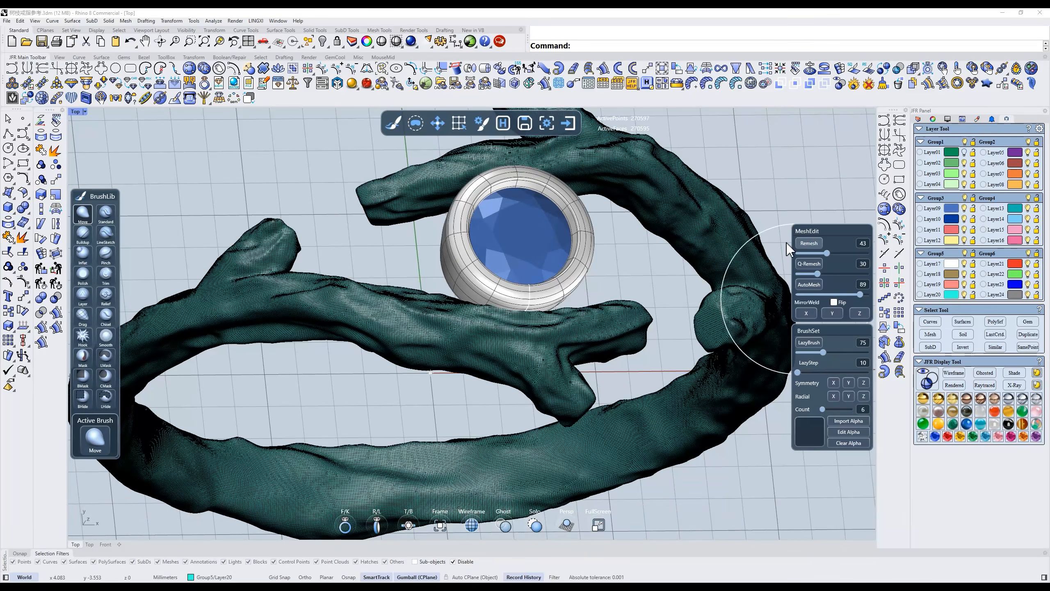
pyautogui.moveTo(695, 245); pyautogui.dragTo(650, 260, button='right')
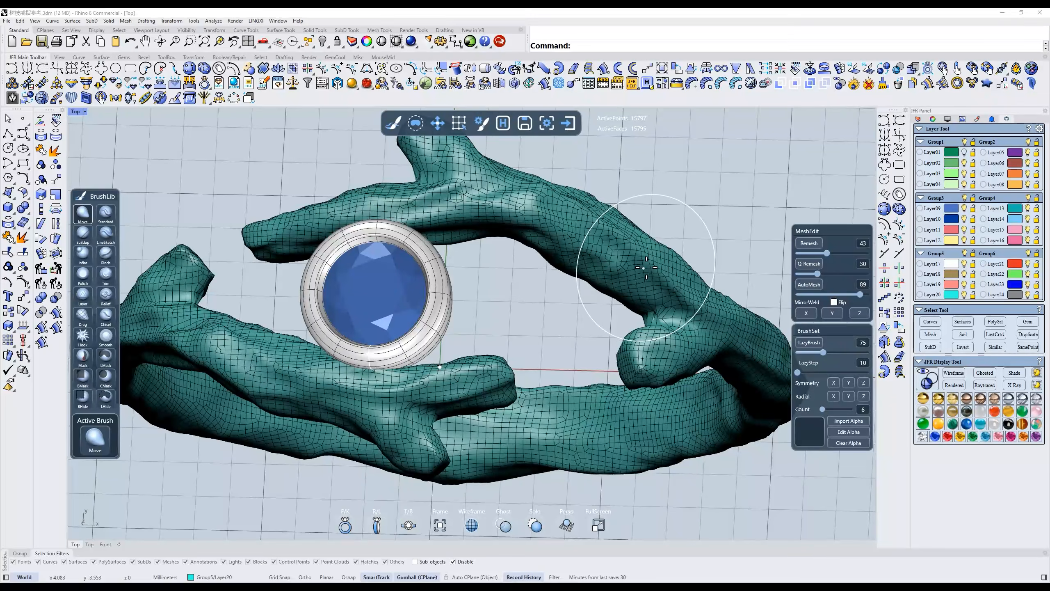
# Undo the last change to the branch mesh and return to the top view of the whole ring.
pyautogui.hotkey('ctrl', 'z')
pyautogui.scroll(-4, 582, 324)
pyautogui.hotkey('ctrl', 'F1')
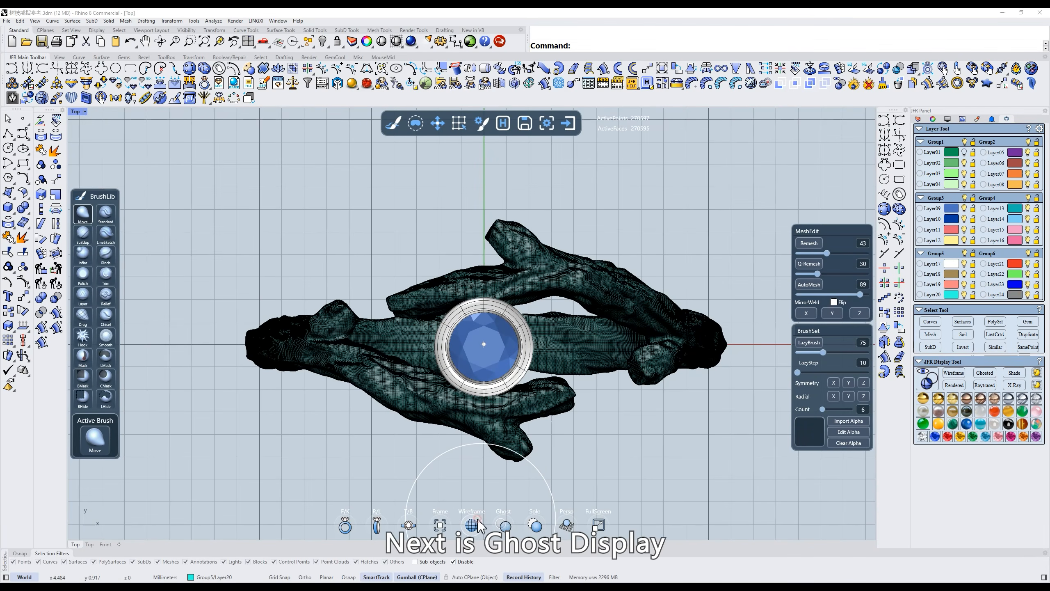
# Turn on the ghost display, look through the ring in the top view, and turn the ghost display off again.
pyautogui.click(504, 525)
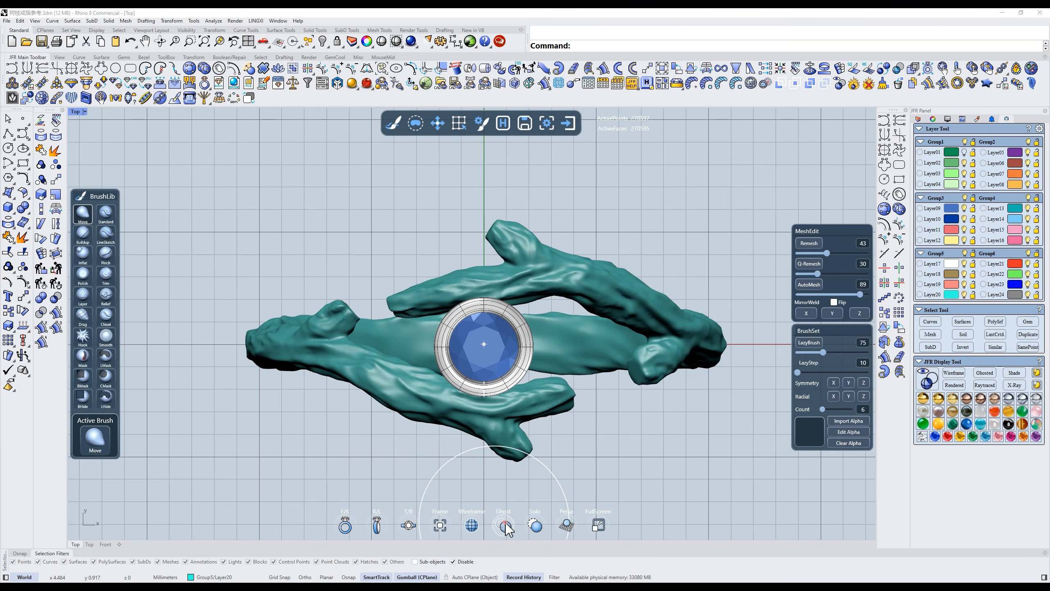
pyautogui.click(506, 524)
pyautogui.moveTo(531, 469); pyautogui.dragTo(550, 358, button='right')
pyautogui.press('Home')
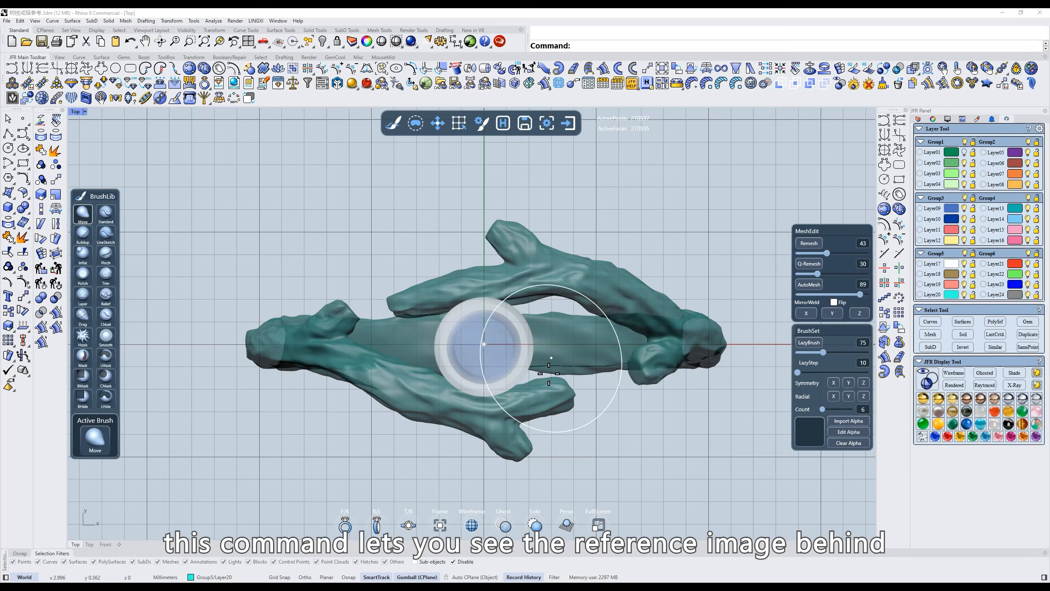
pyautogui.click(504, 526)
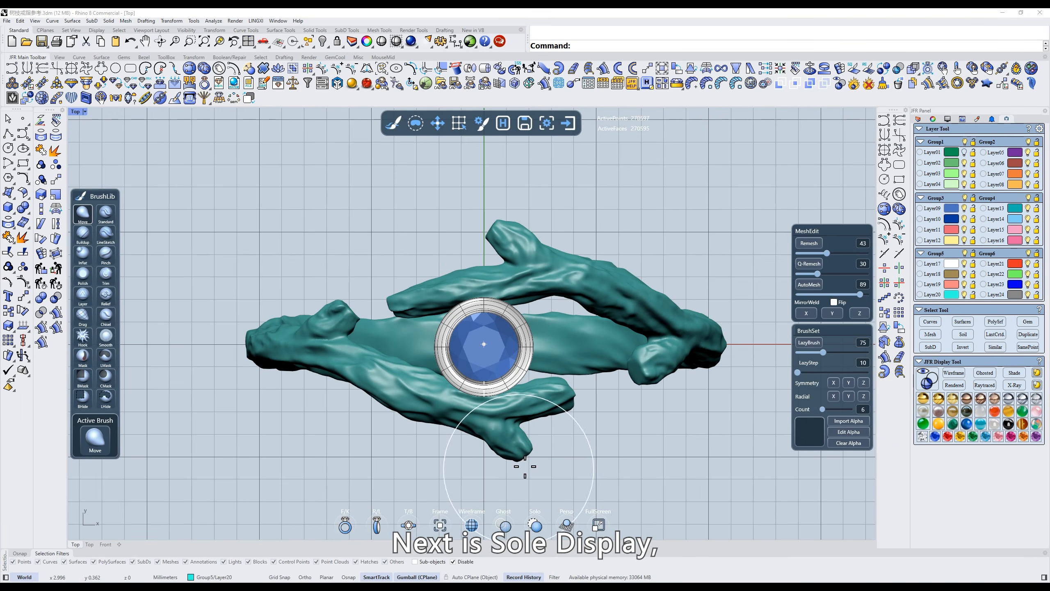
# Isolate the branch mesh with the solo display, look at it from an angle, and show the gem and bezel again.
pyautogui.click(538, 525)
pyautogui.moveTo(570, 421)
pyautogui.mouseDown(button='right')
pyautogui.moveTo(576, 383)
pyautogui.moveTo(554, 394)
pyautogui.moveTo(551, 430)
pyautogui.mouseUp(button='right')
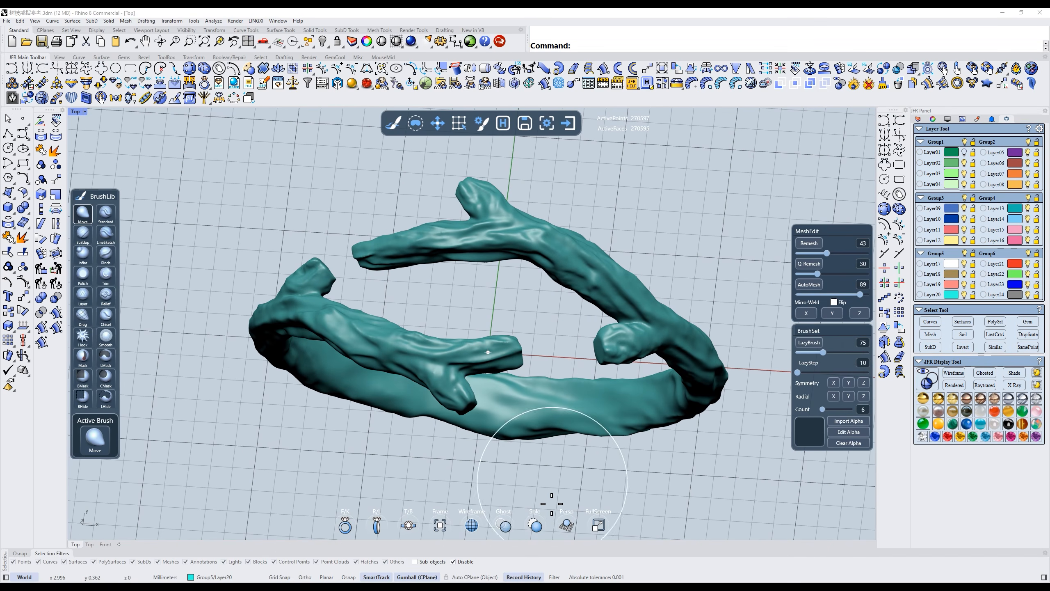
pyautogui.click(535, 525)
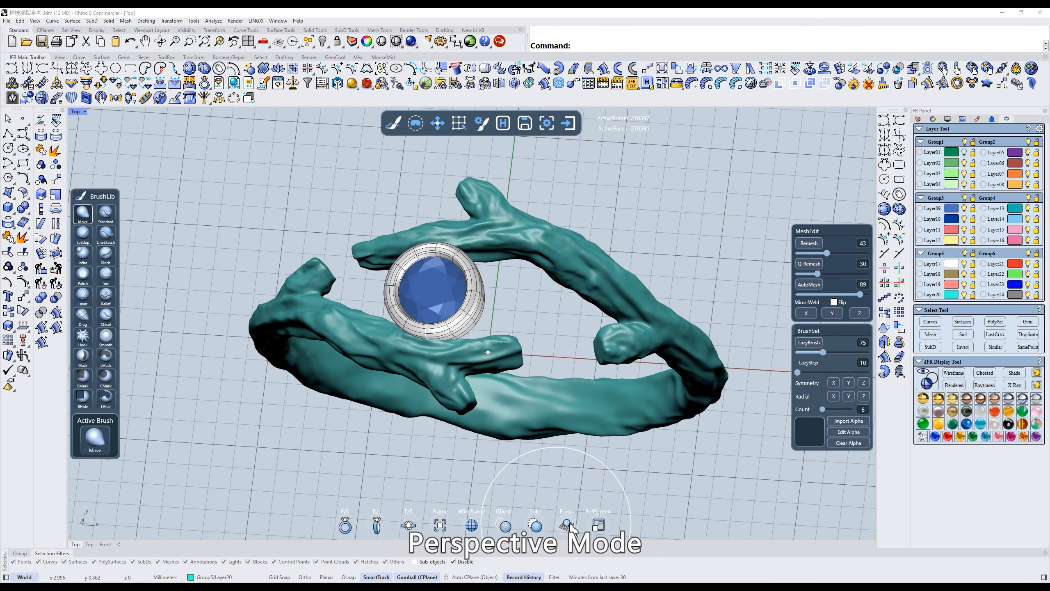
# Compare the ring with perspective projection on and off at near and far distances, and return to the top view.
pyautogui.click(570, 524)
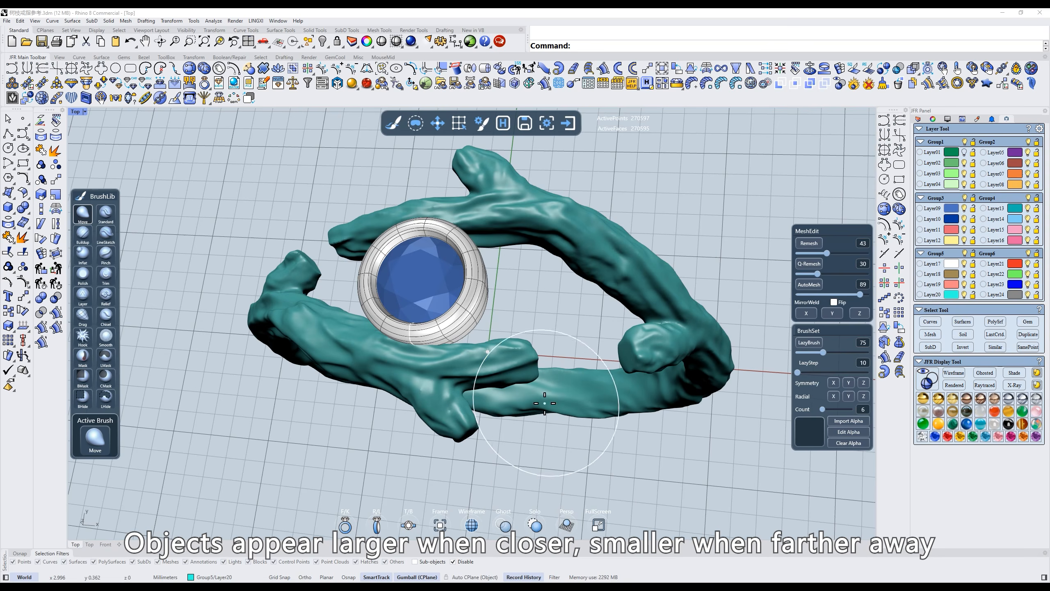
pyautogui.scroll(-8, 546, 414)
pyautogui.scroll(-10, 545, 414)
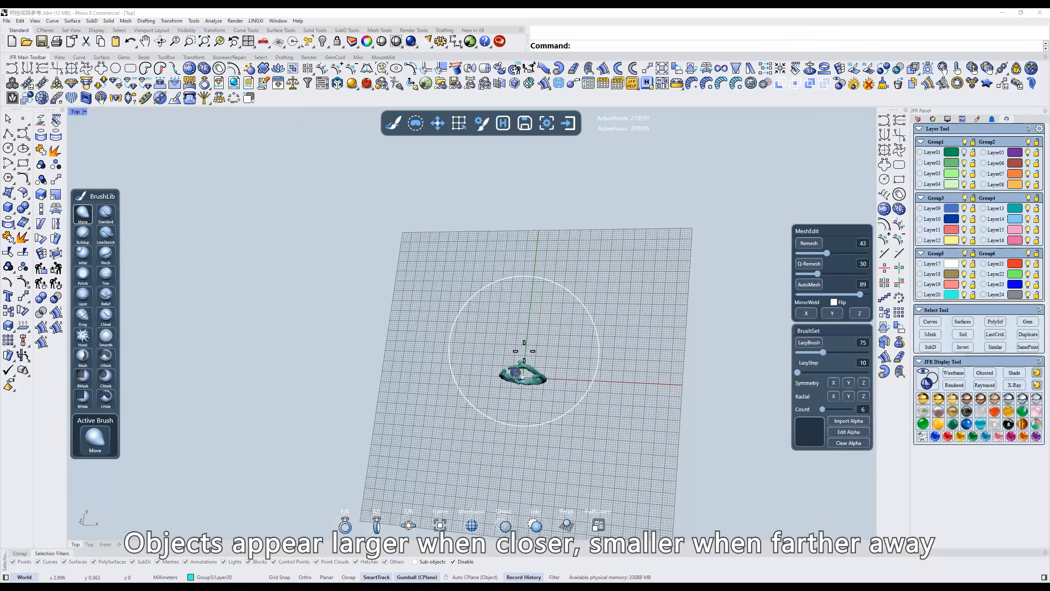
pyautogui.scroll(10, 532, 383)
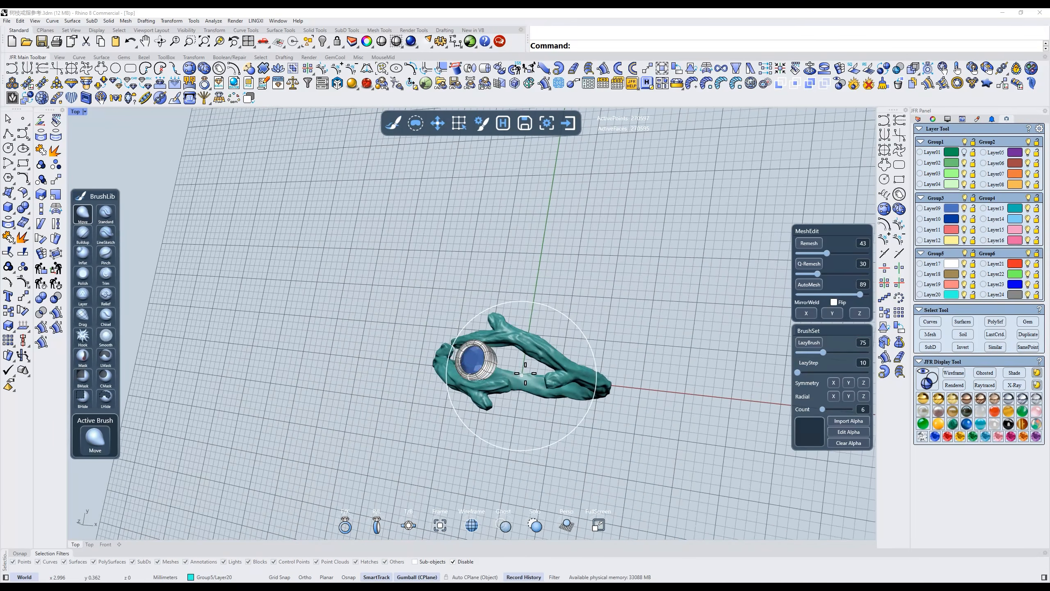
pyautogui.scroll(3, 547, 344)
pyautogui.moveTo(547, 344); pyautogui.dragTo(568, 347, button='right')
pyautogui.click(568, 525)
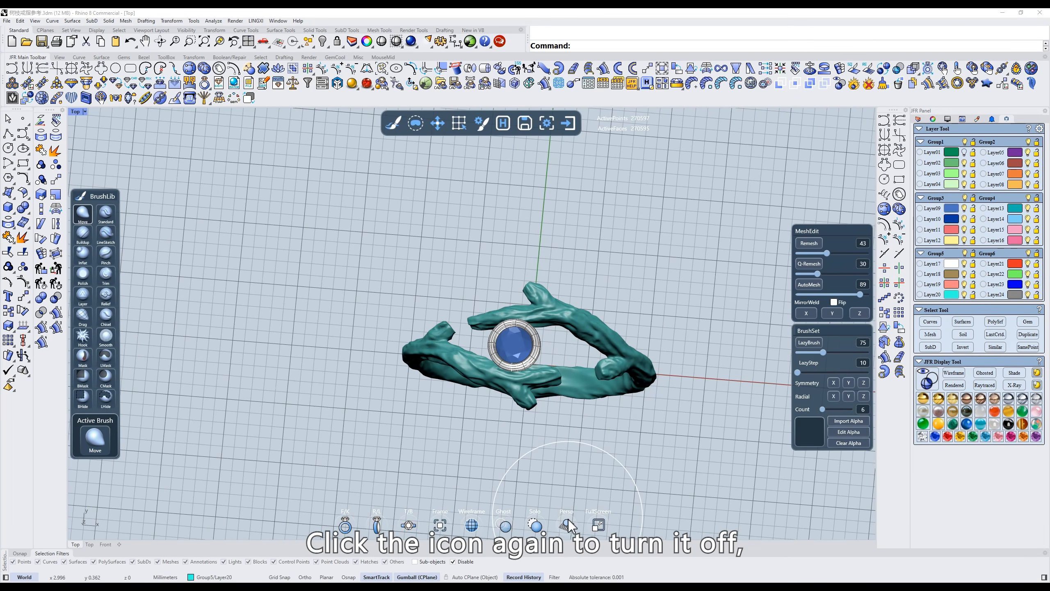
pyautogui.click(568, 524)
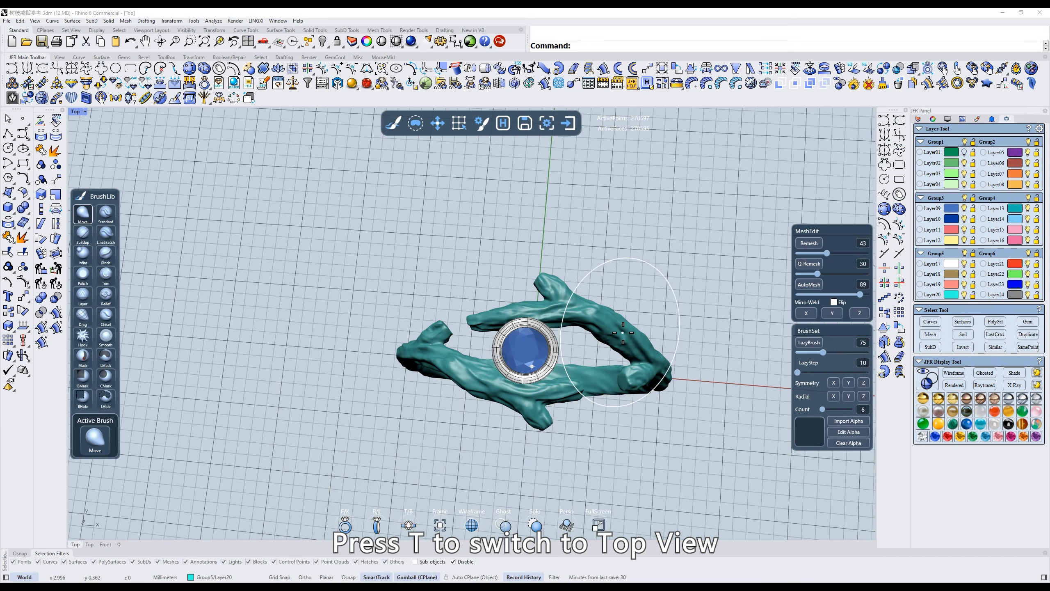
pyautogui.press('t')
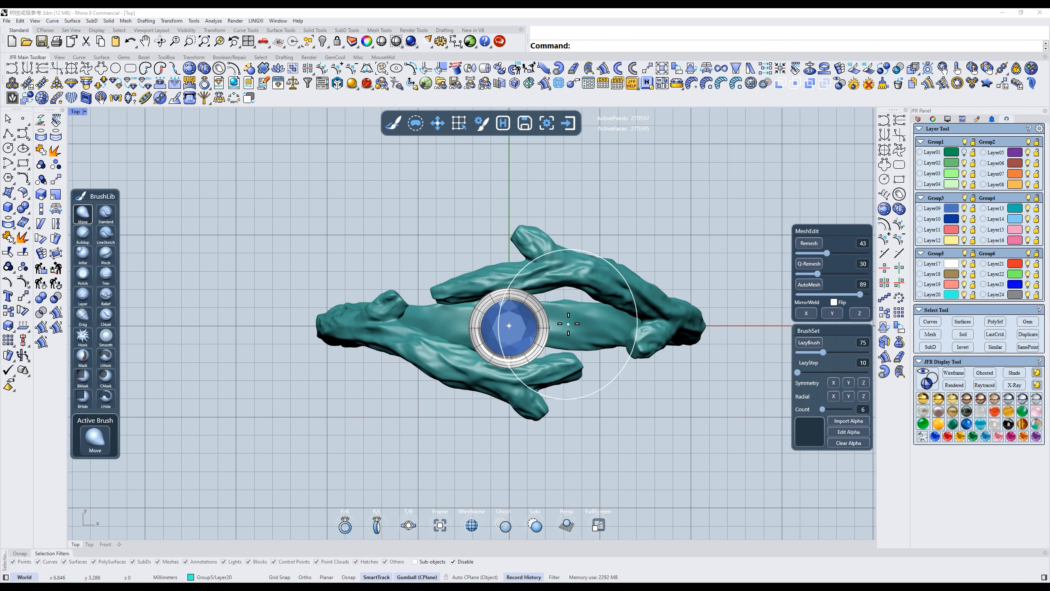
# View the sculpting workspace in full-screen mode and return to the normal window layout.
pyautogui.click(598, 525)
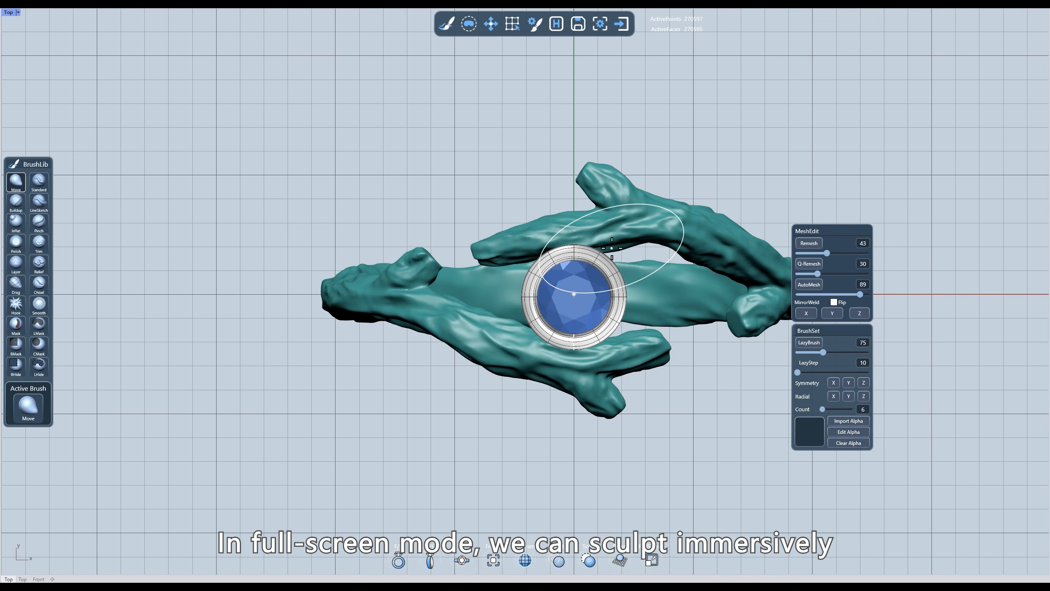
pyautogui.click(651, 560)
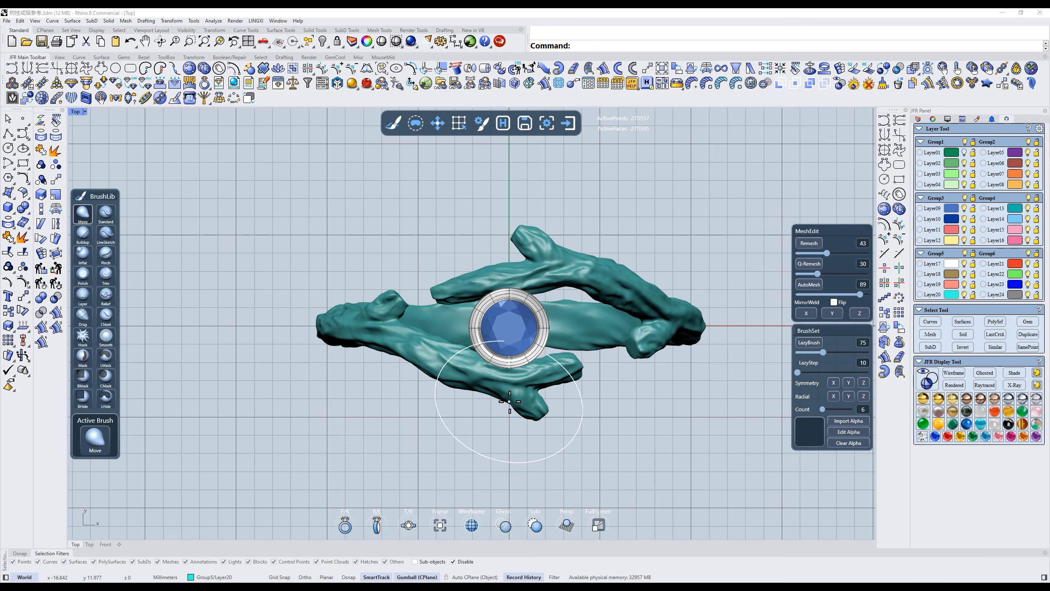
pyautogui.moveTo(598, 368)
pyautogui.mouseDown(button='right')
pyautogui.moveTo(591, 335)
pyautogui.moveTo(577, 327)
pyautogui.moveTo(593, 330)
pyautogui.moveTo(572, 322)
pyautogui.mouseUp(button='right')
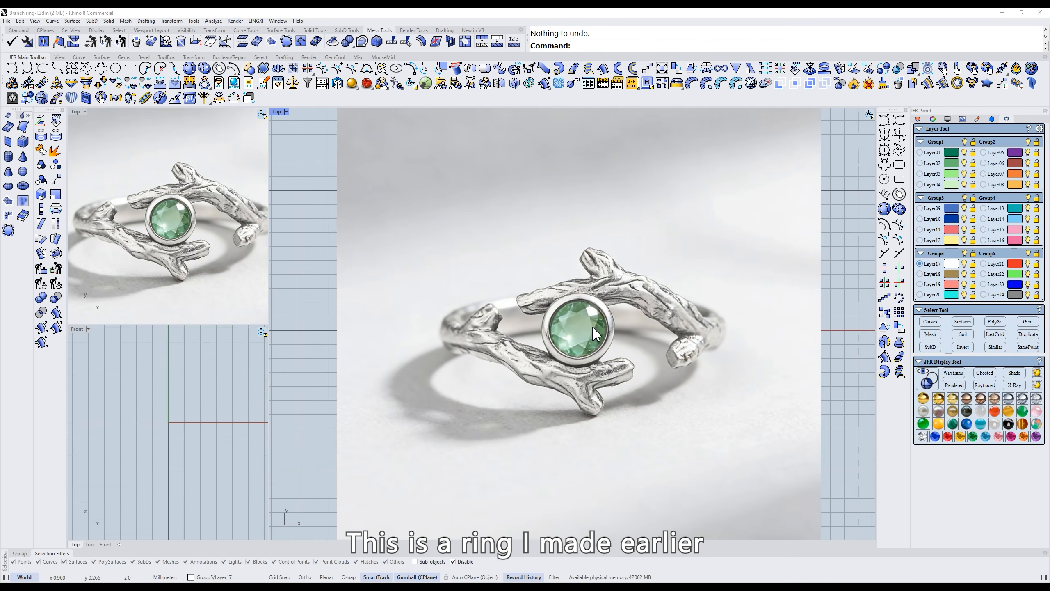
# Move the ring reference image off the grid to the upper left and frame the ring in the small Top viewport.
pyautogui.scroll(2, 593, 327)
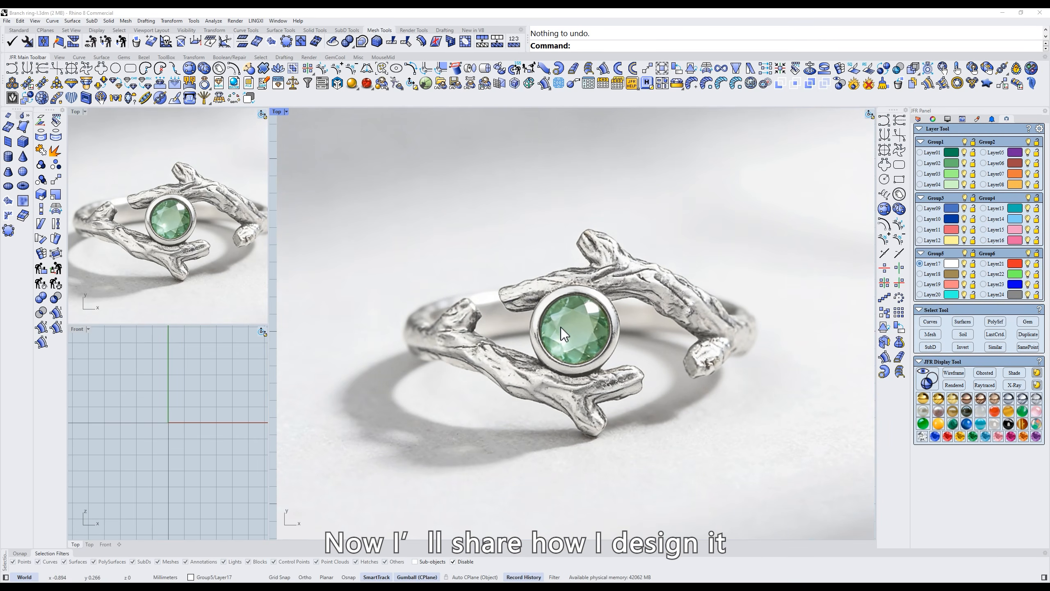
pyautogui.scroll(-10, 563, 330)
pyautogui.click(619, 321)
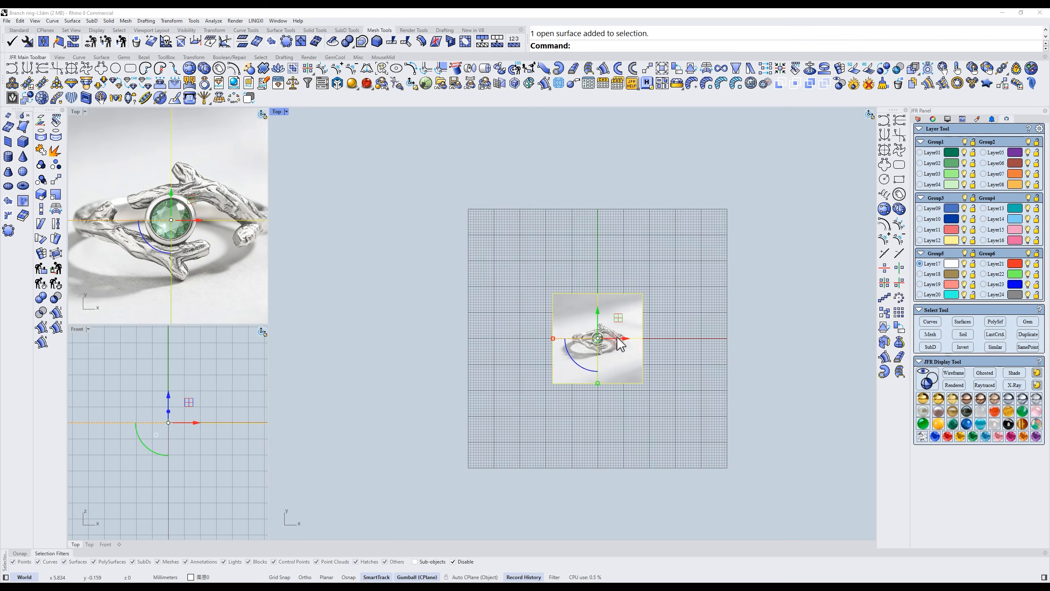
pyautogui.moveTo(619, 321); pyautogui.dragTo(433, 193)
pyautogui.moveTo(209, 213); pyautogui.dragTo(115, 327, button='right')
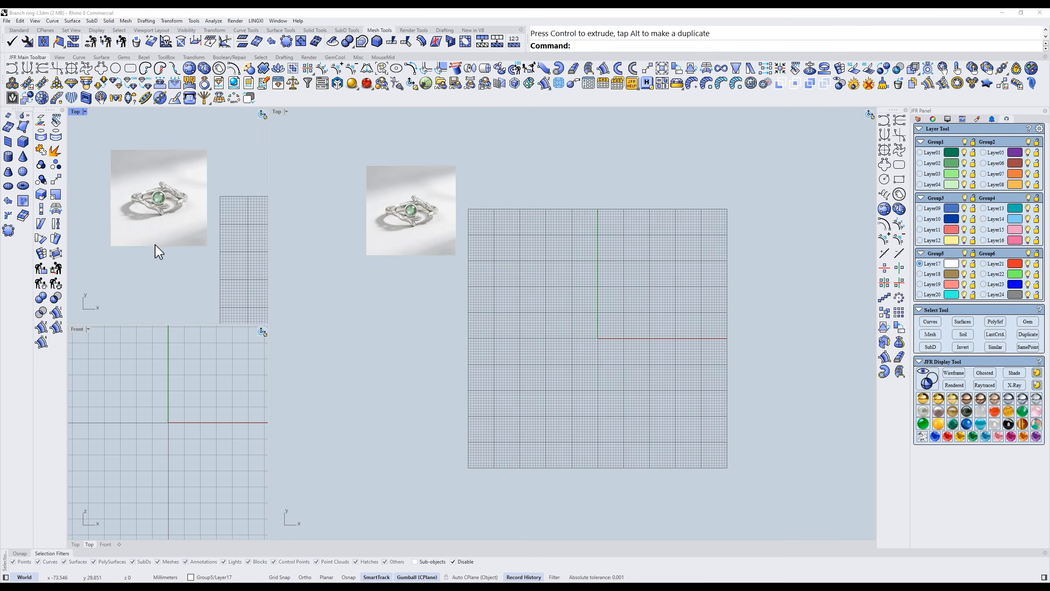
pyautogui.scroll(8, 155, 240)
pyautogui.moveTo(187, 253); pyautogui.dragTo(185, 289, button='right')
pyautogui.scroll(4, 190, 244)
pyautogui.moveTo(188, 244); pyautogui.dragTo(198, 255, button='right')
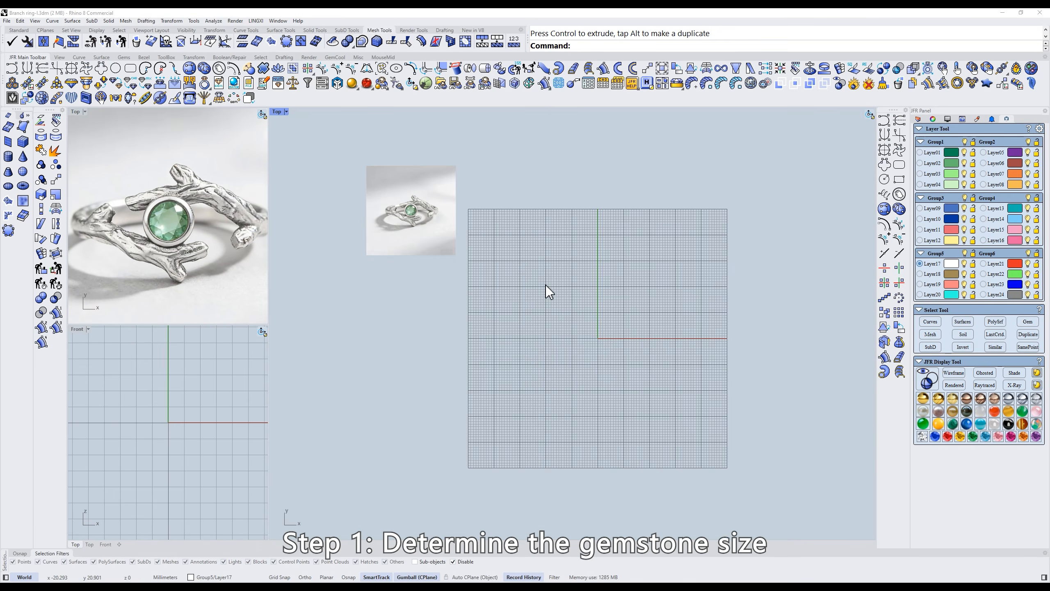
# Insert a Round_JFR gem of 4 mm diameter at the origin from the Gem Library.
pyautogui.scroll(5, 568, 295)
pyautogui.moveTo(597, 357); pyautogui.dragTo(599, 282, button='right')
pyautogui.scroll(4, 605, 316)
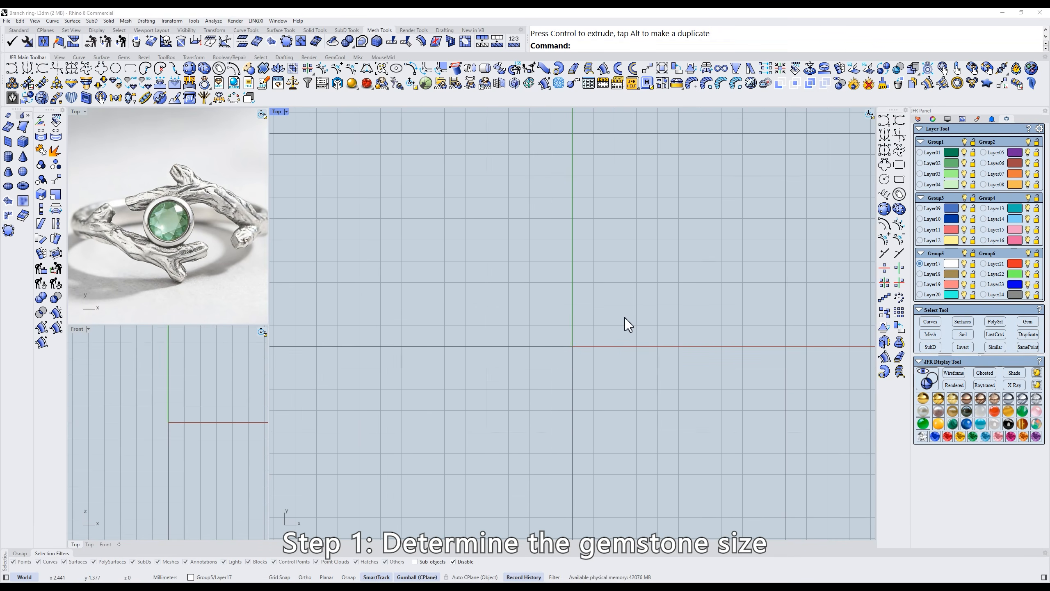
pyautogui.click(222, 85)
pyautogui.click(447, 272)
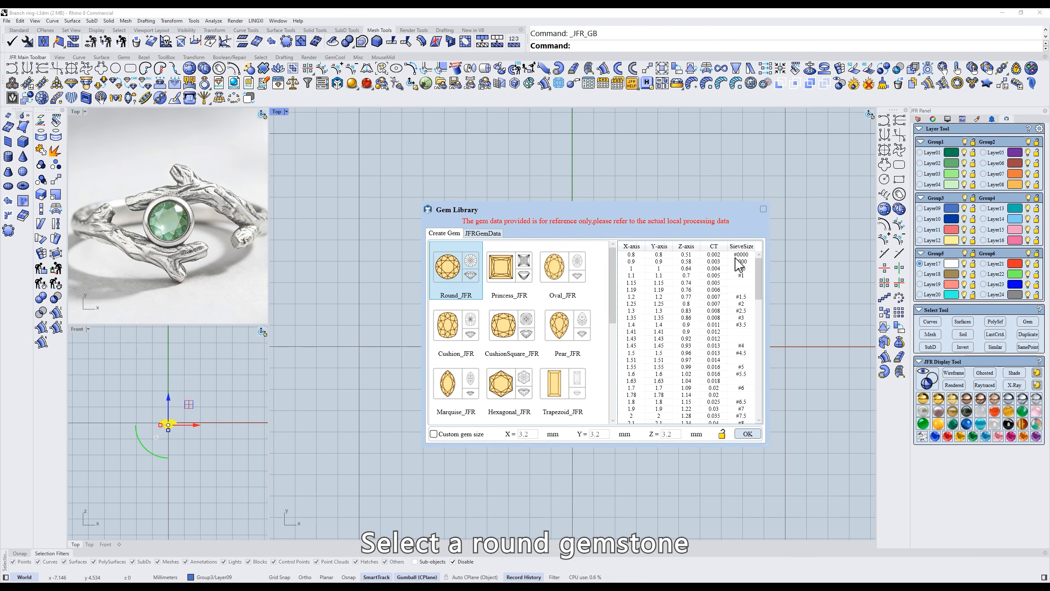
pyautogui.moveTo(760, 264); pyautogui.dragTo(760, 324)
pyautogui.click(640, 332)
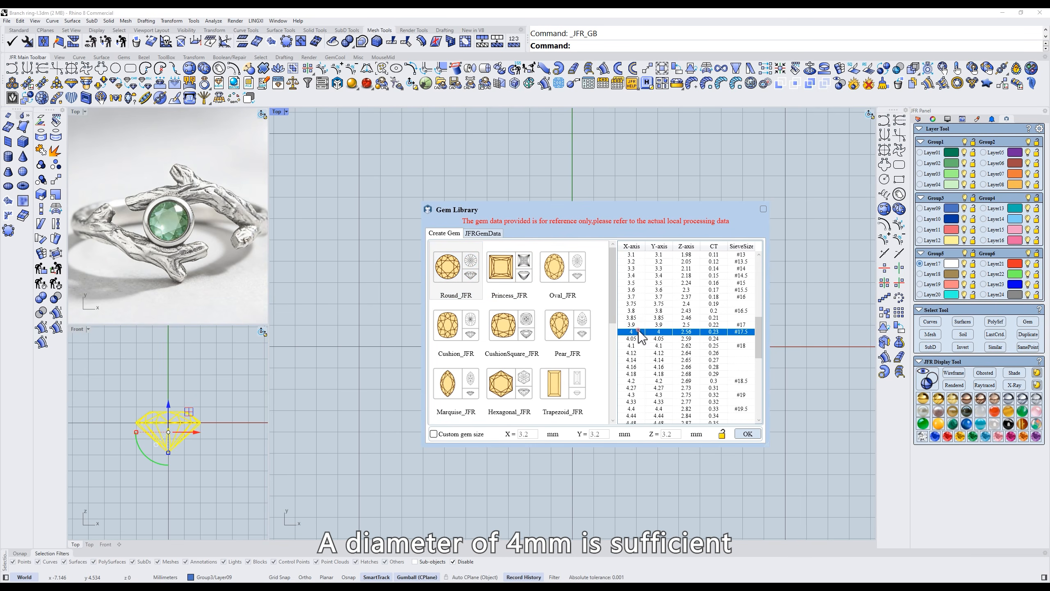
pyautogui.click(749, 430)
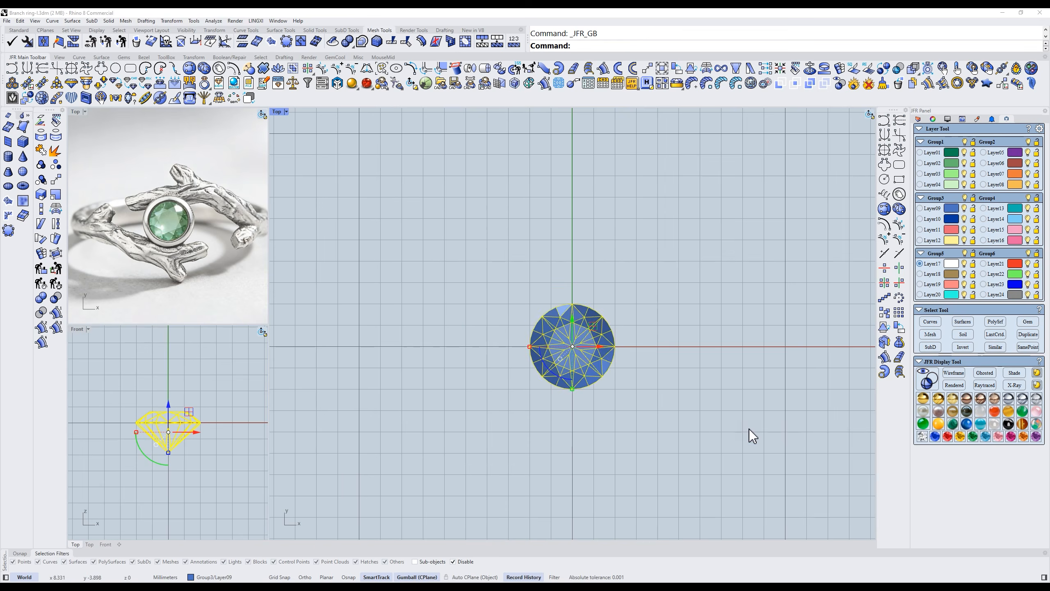
pyautogui.click(749, 429)
# Switch the main viewport to the front view of the gem and enlarge the bezel in the reference image.
pyautogui.moveTo(602, 326); pyautogui.dragTo(581, 286, button='right')
pyautogui.write('f')
pyautogui.press('Return')
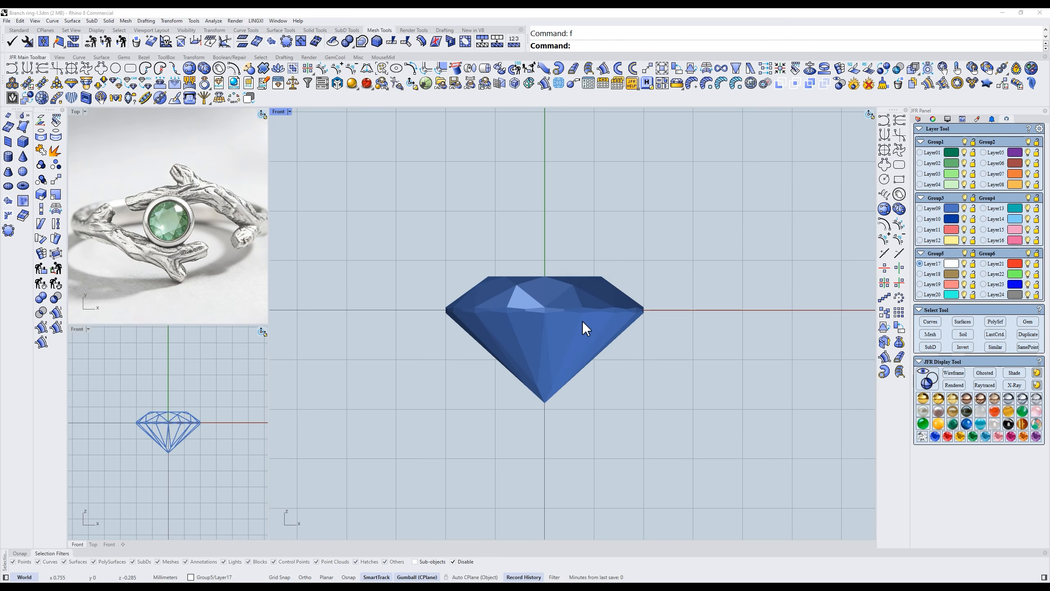
pyautogui.scroll(2, 604, 310)
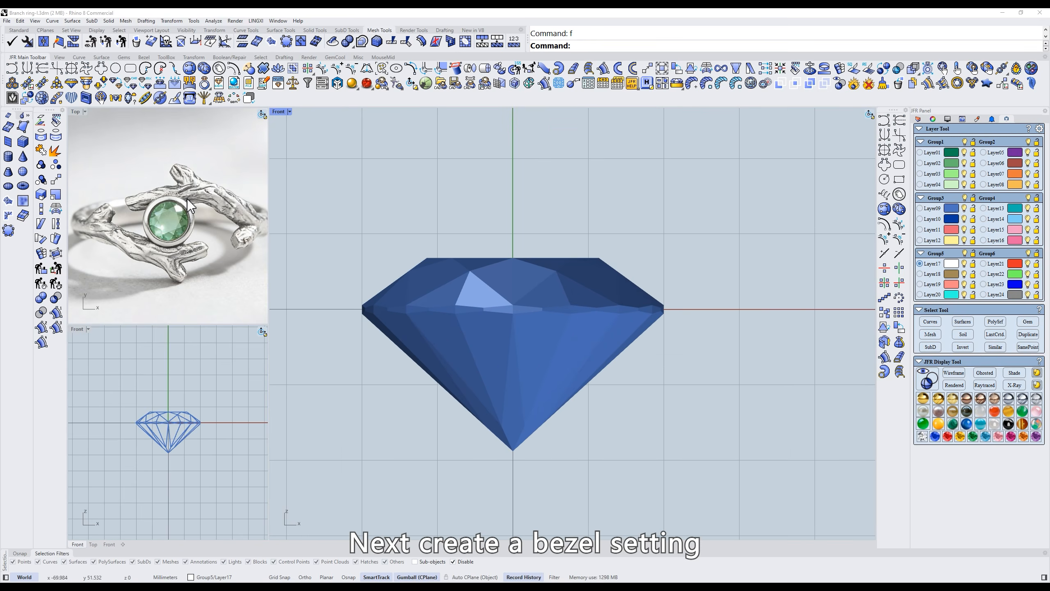
pyautogui.scroll(2, 189, 205)
pyautogui.scroll(-1, 185, 229)
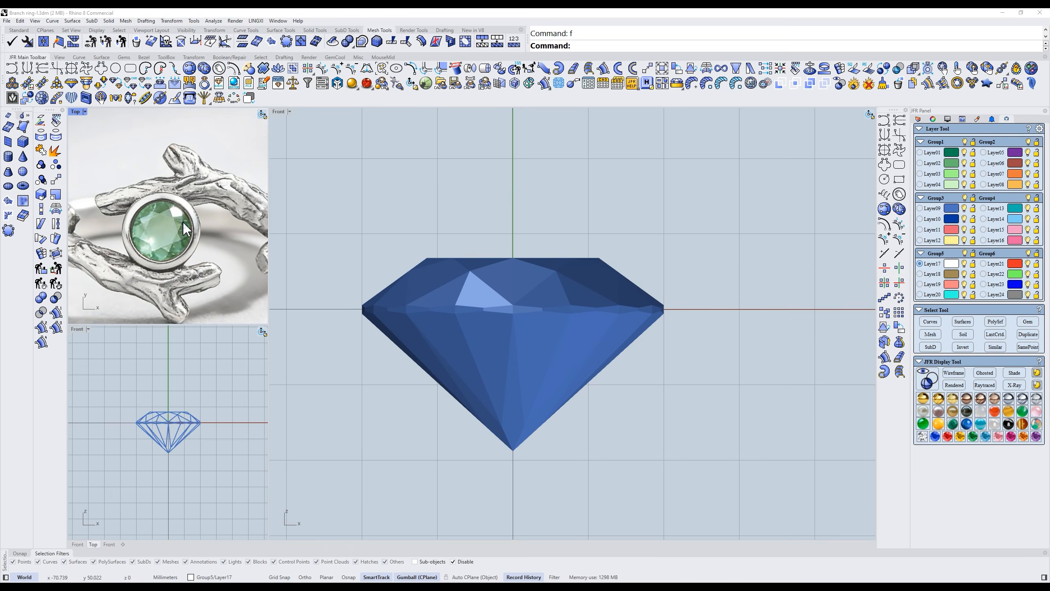
# Insert the profile curve 4.jff from the Common profile category of the JFR Data Base.
pyautogui.click(380, 180)
pyautogui.click(252, 84)
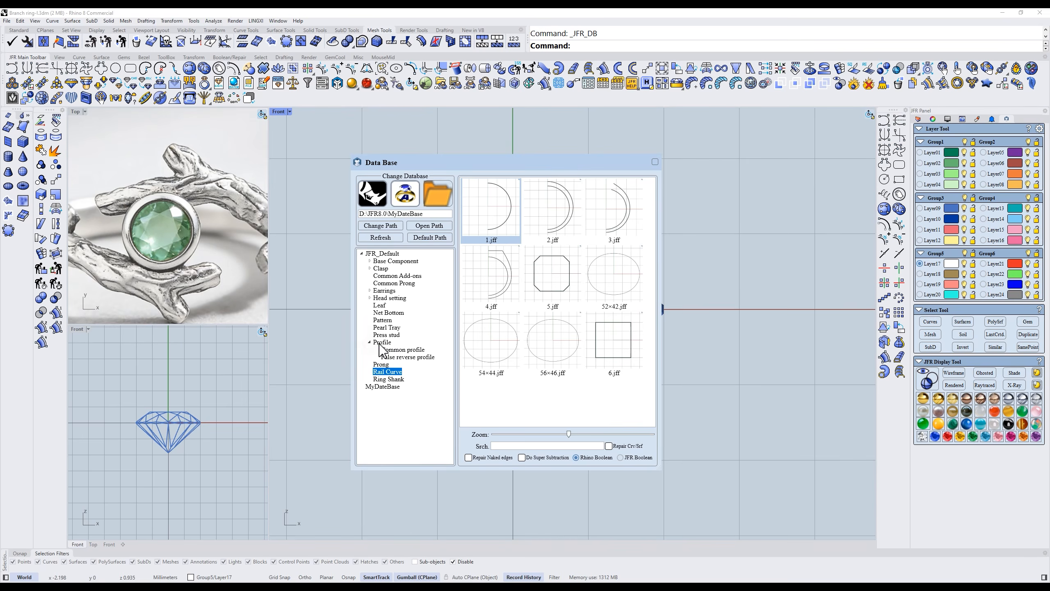
pyautogui.click(403, 350)
pyautogui.scroll(-1, 537, 389)
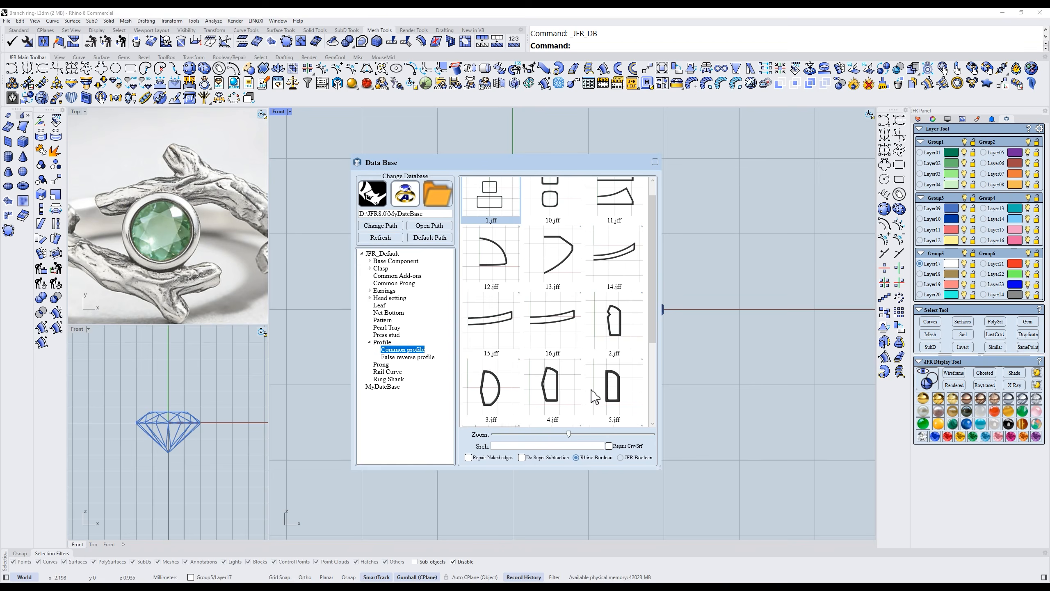
pyautogui.doubleClick(550, 384)
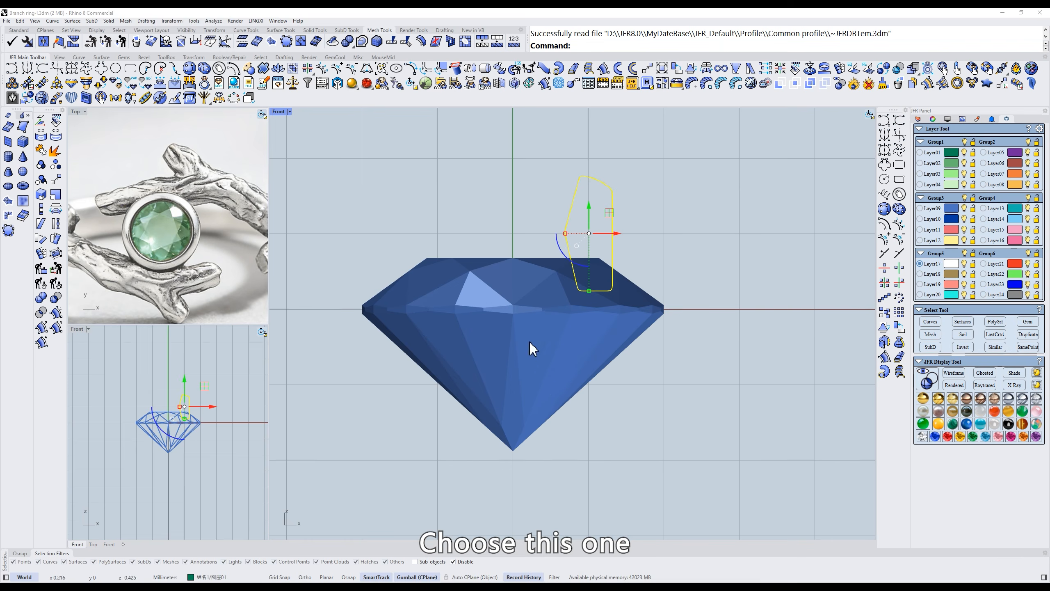
# Move the bezel profile to the gem's right girdle edge and scale it in 3D to about 0.54 mm wide.
pyautogui.moveTo(575, 228); pyautogui.dragTo(642, 289)
pyautogui.scroll(3, 641, 288)
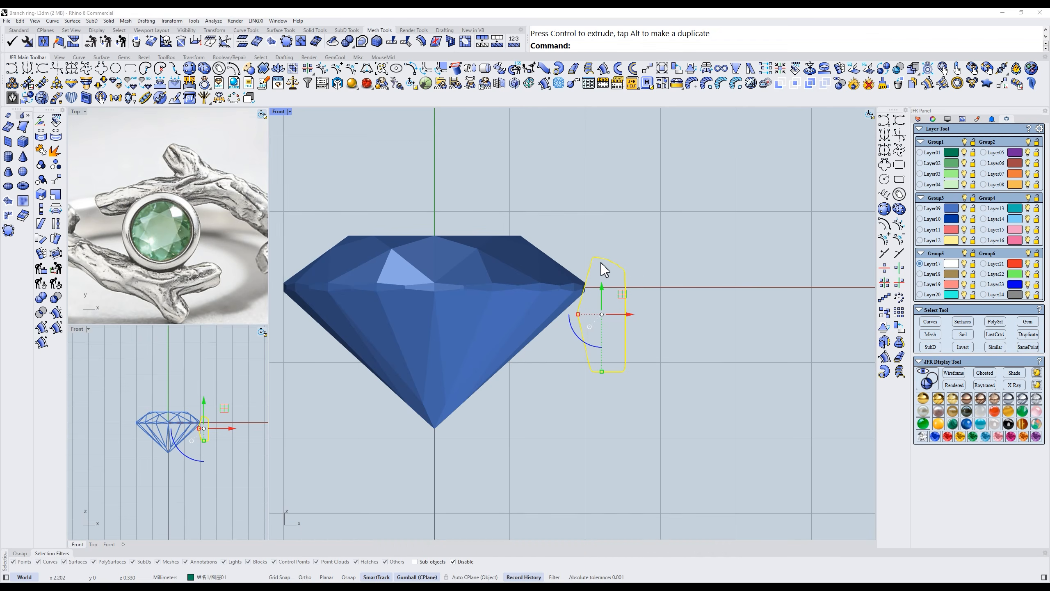
pyautogui.scroll(2, 600, 260)
pyautogui.press('s')
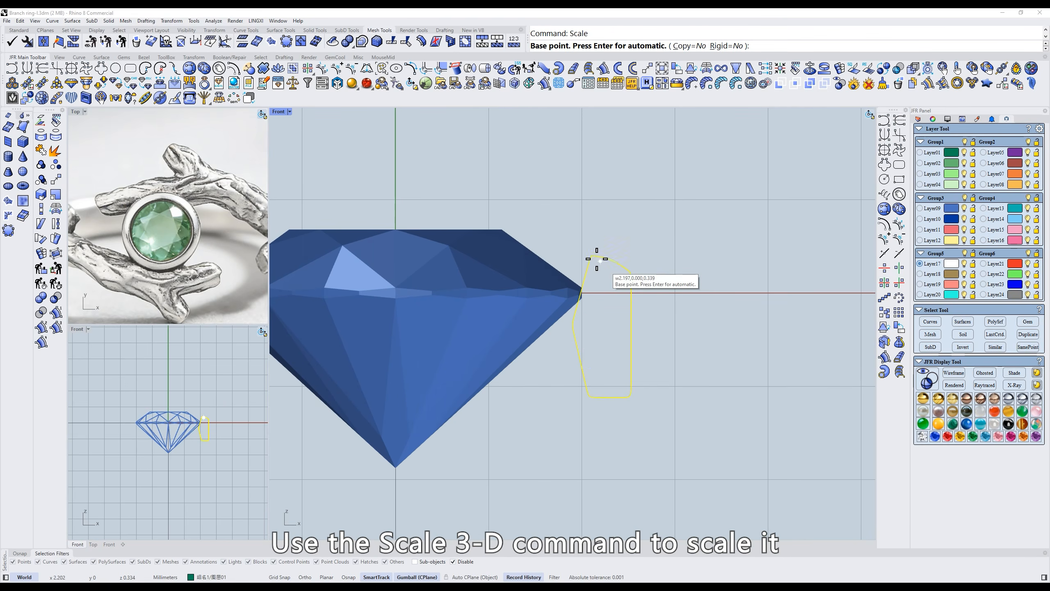
pyautogui.click(591, 253)
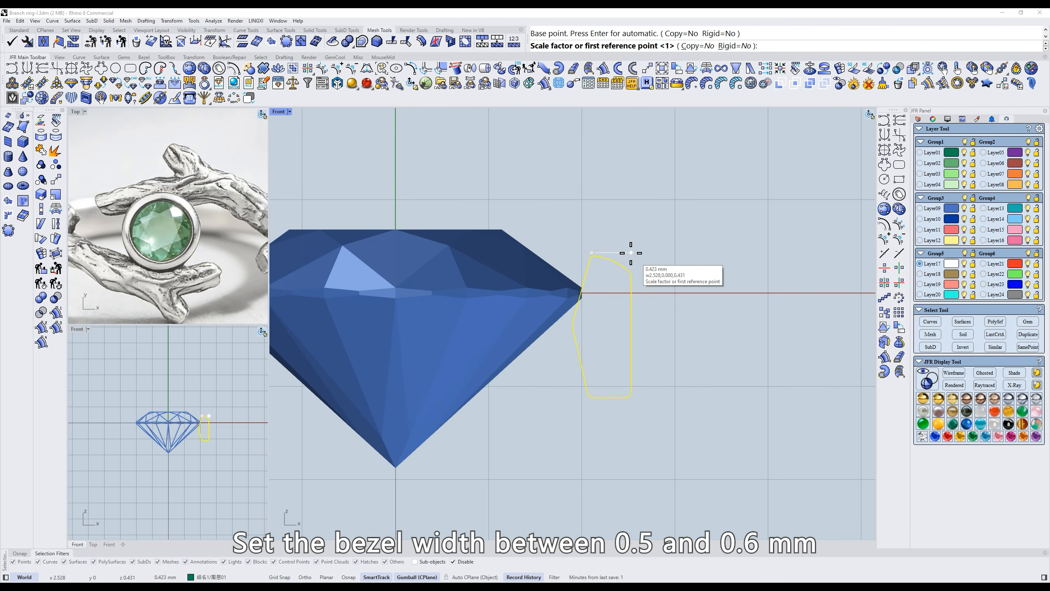
pyautogui.click(630, 253)
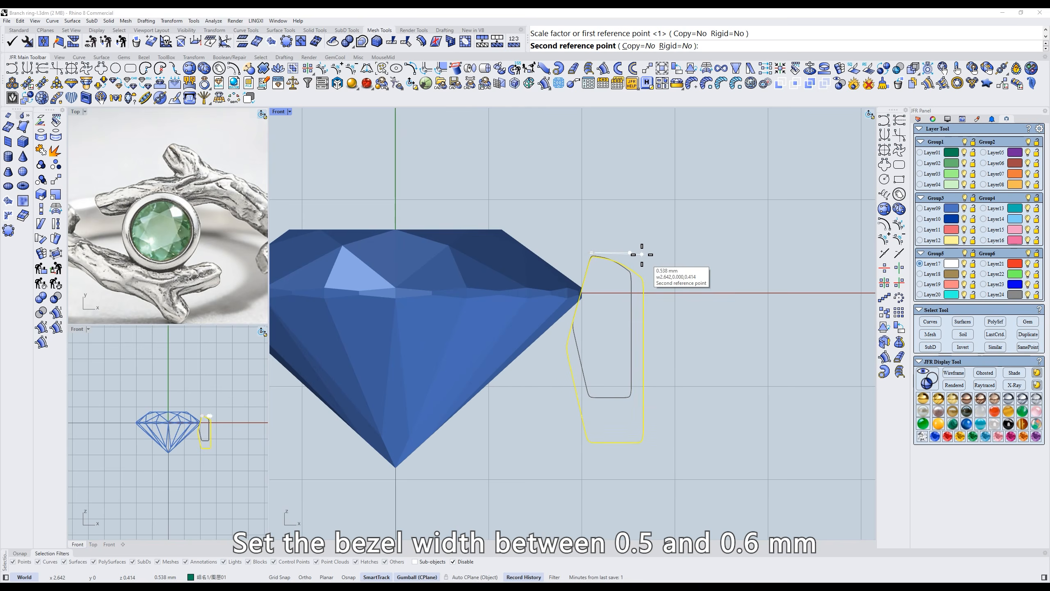
pyautogui.click(644, 255)
pyautogui.click(698, 313)
# Show the bezel profile's control points and move its lower points down and slightly inward towards the gem's axis.
pyautogui.scroll(-2, 697, 313)
pyautogui.click(597, 385)
pyautogui.press('F10')
pyautogui.moveTo(545, 452); pyautogui.dragTo(749, 403)
pyautogui.moveTo(647, 409); pyautogui.dragTo(629, 423)
pyautogui.click(694, 354)
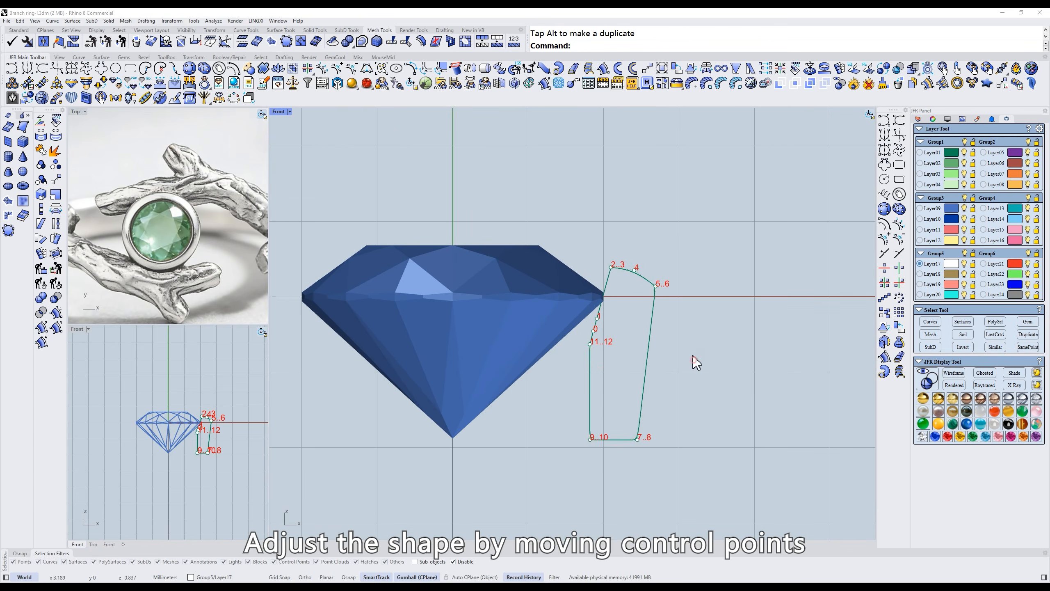
# Move the upper control points of the bezel profile slightly up and inward so its inner edge overlaps the gem's girdle.
pyautogui.scroll(4, 657, 252)
pyautogui.moveTo(524, 213); pyautogui.dragTo(660, 375)
pyautogui.moveTo(626, 316); pyautogui.dragTo(618, 295)
pyautogui.click(663, 299)
pyautogui.scroll(4, 583, 321)
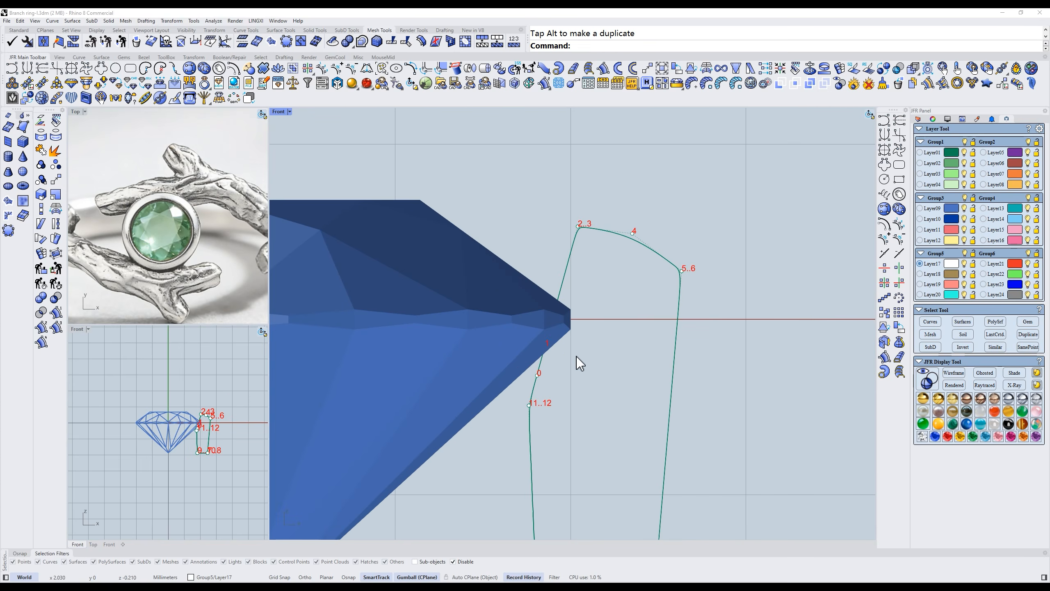
# Nudge the top control points of the bezel profile slightly further inward towards the gem's axis.
pyautogui.moveTo(554, 186); pyautogui.dragTo(695, 279)
pyautogui.moveTo(655, 249); pyautogui.dragTo(652, 249)
pyautogui.click(703, 231)
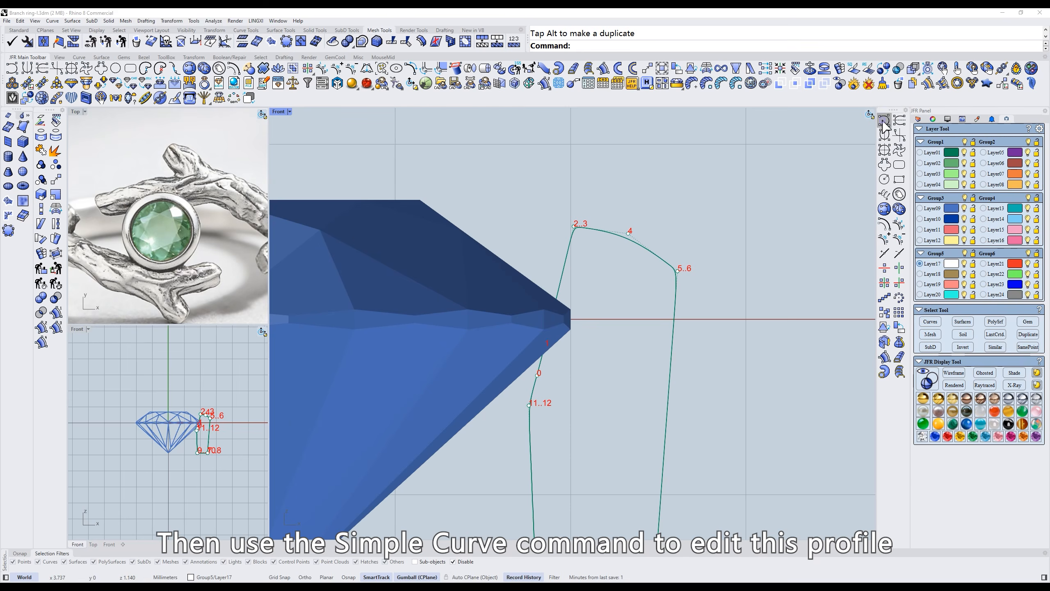
# Edit the bezel profile with Simple Curve, adding corner points that notch its inner edge around the gem's girdle.
pyautogui.click(560, 291)
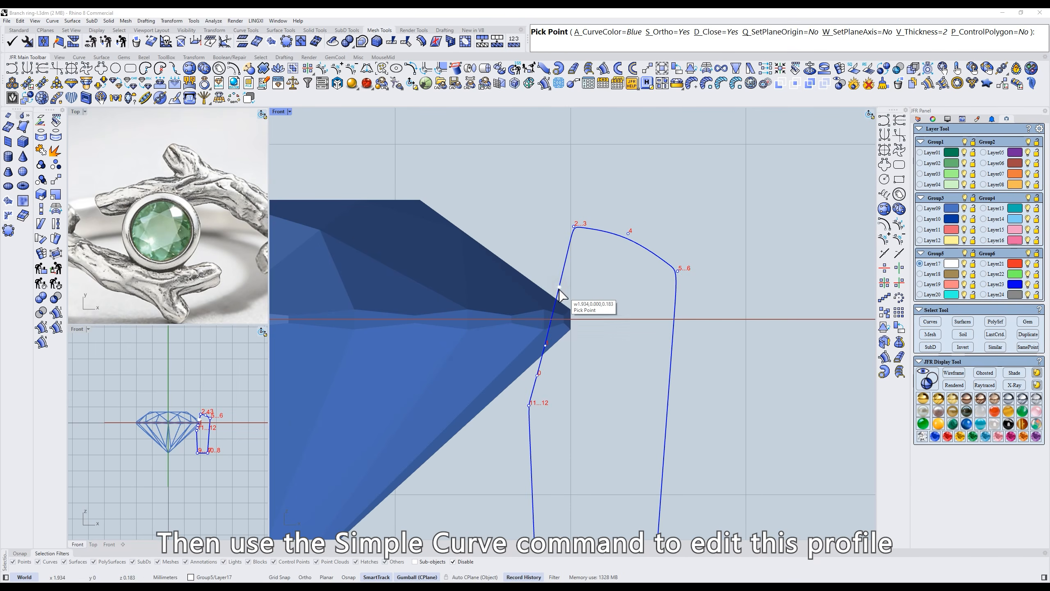
pyautogui.scroll(4, 561, 292)
pyautogui.moveTo(551, 314); pyautogui.dragTo(581, 315)
pyautogui.click(582, 317)
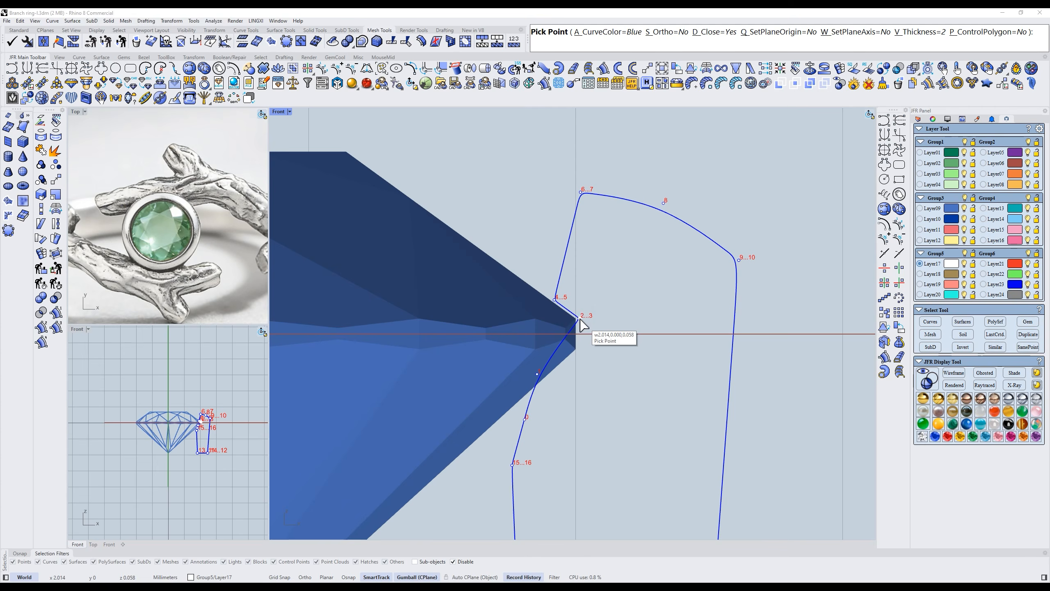
pyautogui.moveTo(538, 374); pyautogui.dragTo(582, 353)
pyautogui.click(581, 356)
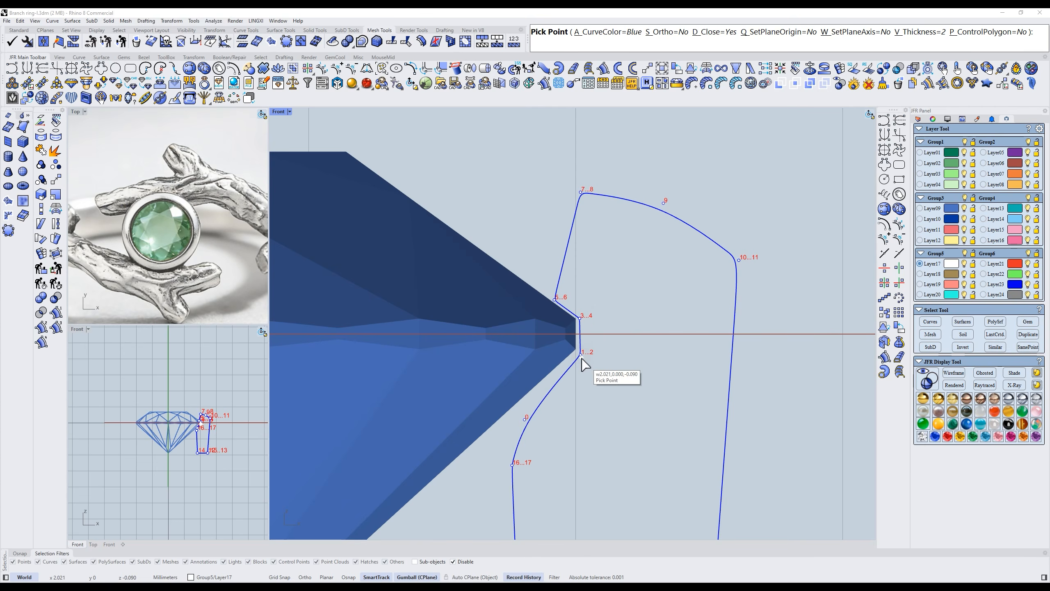
# Delete the spare point below the girdle notch and move the profile's lower inner corner up and inward against the pavilion.
pyautogui.doubleClick(524, 421)
pyautogui.moveTo(512, 466); pyautogui.dragTo(502, 422)
pyautogui.scroll(4, 555, 323)
pyautogui.rightClick(602, 268)
# Nudge the notch points and the lower inner corner so the profile fits closely to the gem's girdle and pavilion.
pyautogui.moveTo(584, 273); pyautogui.dragTo(609, 383)
pyautogui.moveTo(589, 341)
pyautogui.mouseDown()
pyautogui.moveTo(617, 343)
pyautogui.moveTo(593, 336)
pyautogui.mouseUp()
pyautogui.click(615, 330)
pyautogui.scroll(-4, 630, 322)
pyautogui.moveTo(635, 321); pyautogui.dragTo(545, 378, button='right')
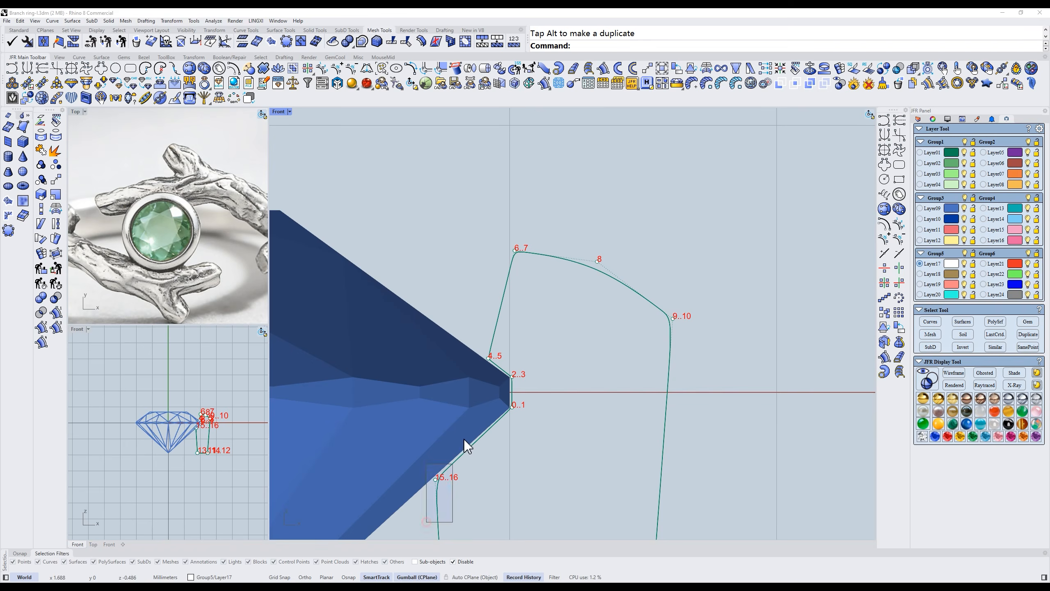
pyautogui.moveTo(435, 450); pyautogui.dragTo(436, 449)
pyautogui.click(586, 329)
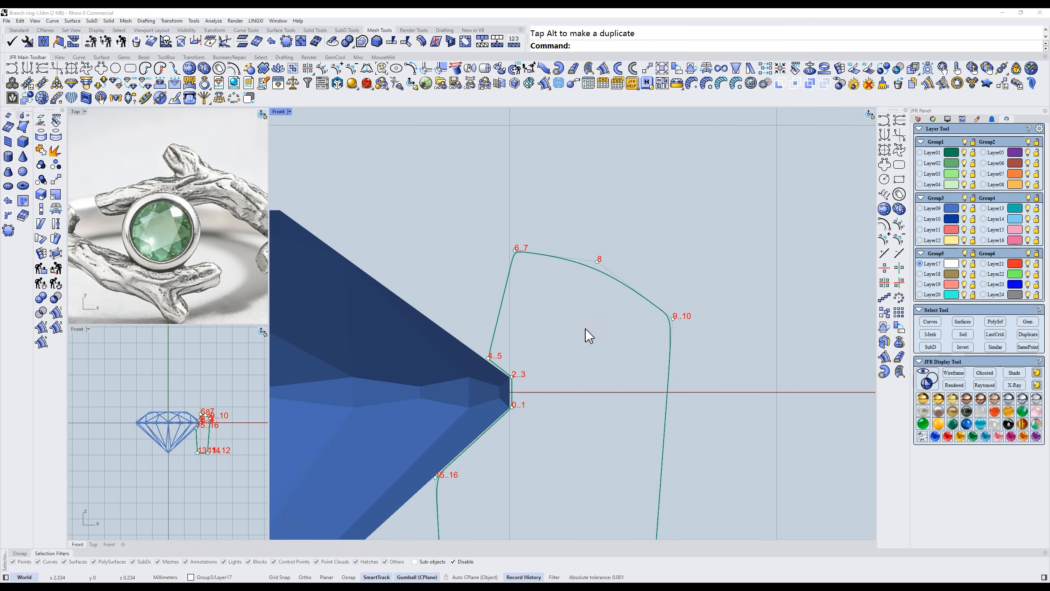
# Round the upper corners of the bezel profile with Simple Curve by adding points, removing duplicates and raising the top point.
pyautogui.click(508, 303)
pyautogui.scroll(2, 511, 268)
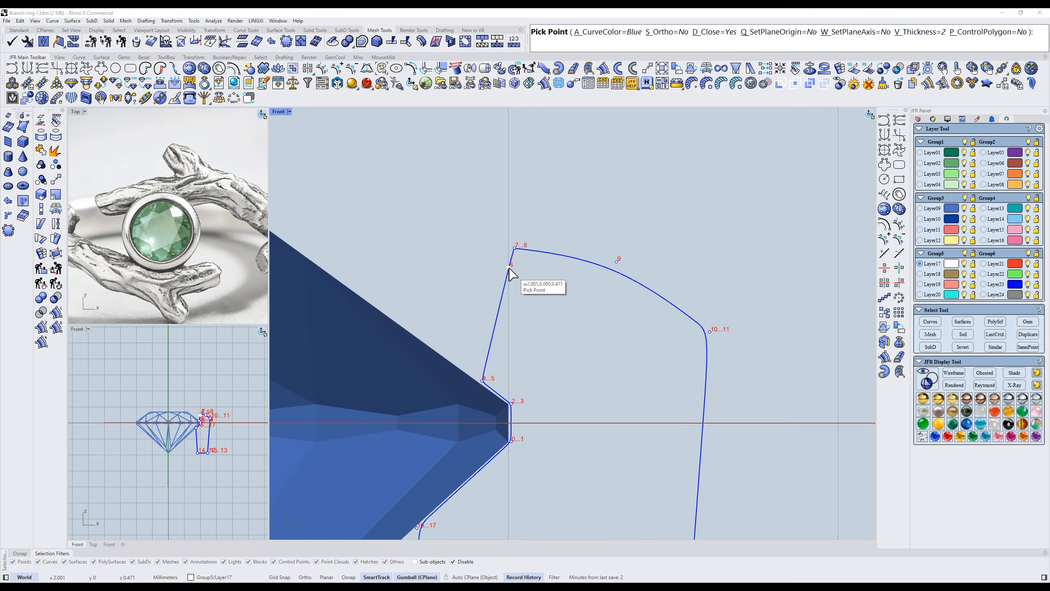
pyautogui.click(514, 247)
pyautogui.moveTo(616, 261); pyautogui.dragTo(592, 236)
pyautogui.click(655, 272)
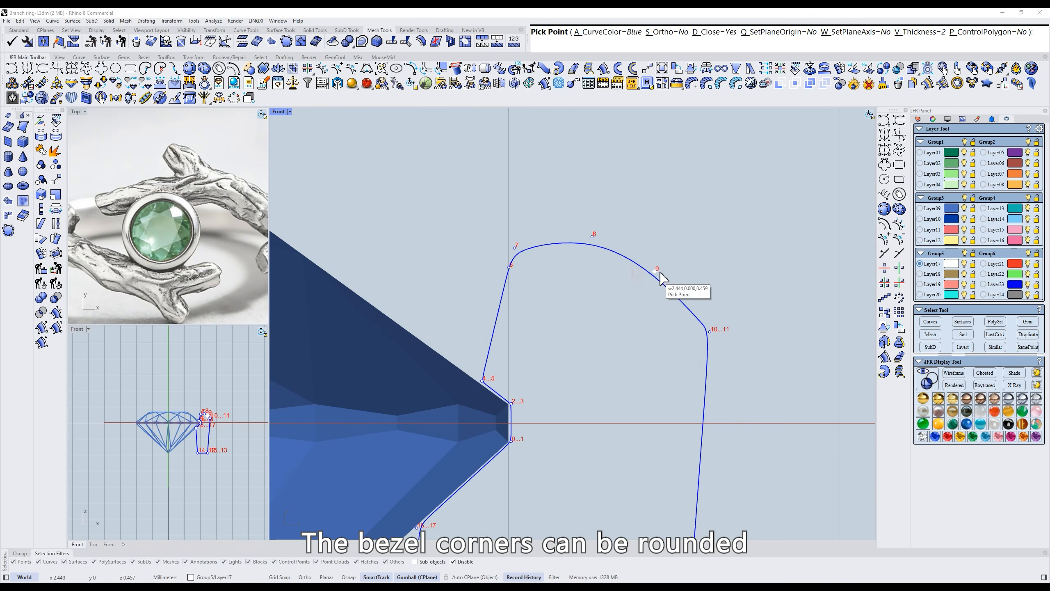
pyautogui.moveTo(661, 272); pyautogui.dragTo(672, 272)
pyautogui.click(708, 359)
pyautogui.click(711, 334)
# Round the bezel profile's lower outer corner by adding a point on each side of it and removing the duplicate corner point.
pyautogui.scroll(-8, 712, 352)
pyautogui.moveTo(702, 436); pyautogui.dragTo(694, 225, button='right')
pyautogui.scroll(2, 670, 467)
pyautogui.moveTo(667, 473); pyautogui.dragTo(686, 434, button='right')
pyautogui.press('s')
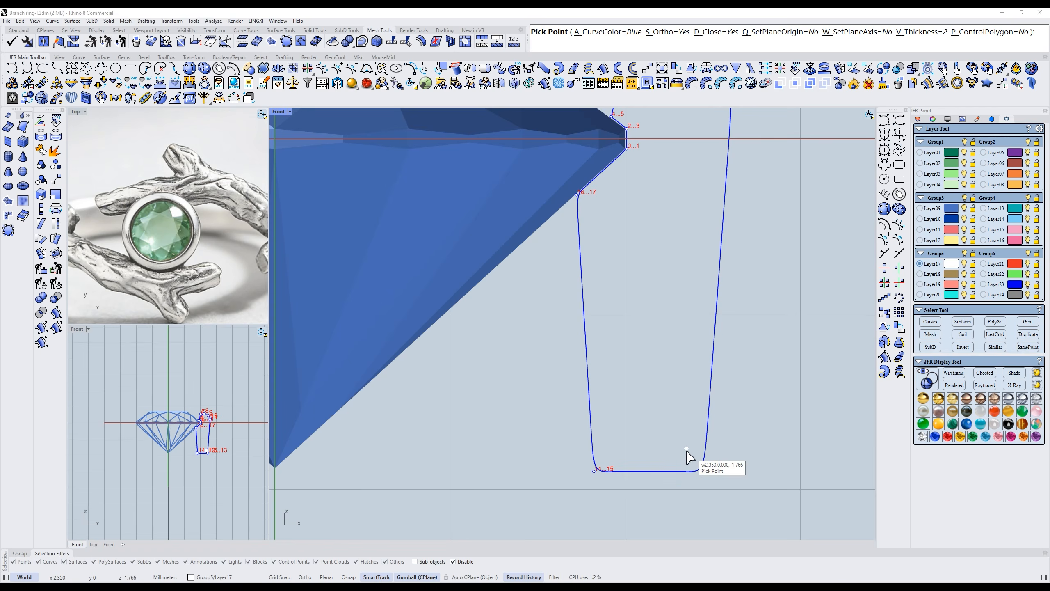
pyautogui.click(671, 472)
pyautogui.click(705, 473)
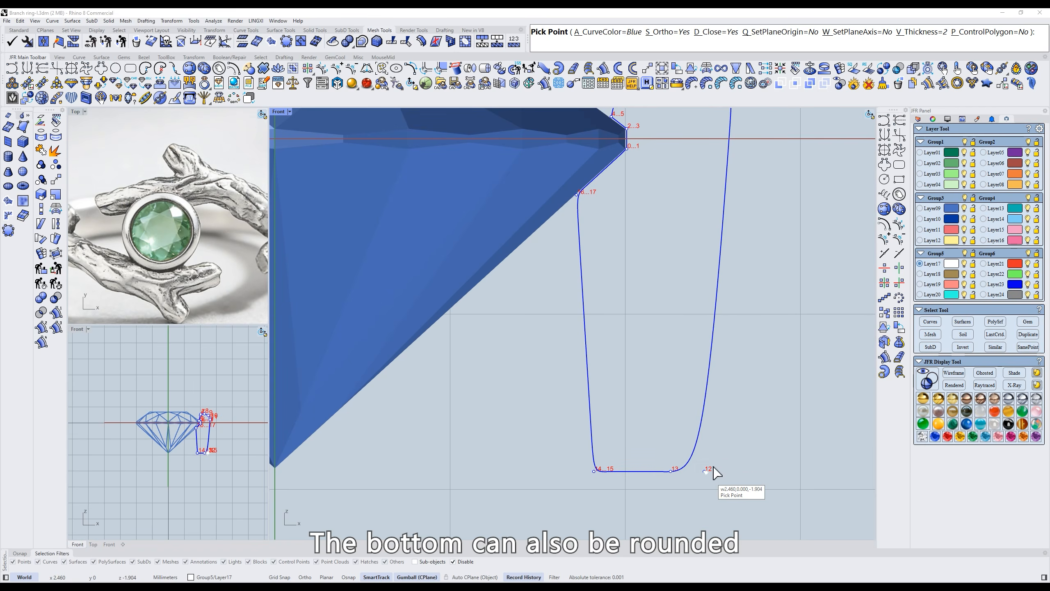
pyautogui.press('s')
pyautogui.click(719, 407)
pyautogui.press('Return')
# Adjust the bottom control points of the bezel profile to refine the curve of its lower outer corner.
pyautogui.click(671, 471)
pyautogui.moveTo(698, 472); pyautogui.dragTo(672, 471)
pyautogui.scroll(-4, 673, 445)
pyautogui.moveTo(672, 352); pyautogui.dragTo(655, 409, button='right')
pyautogui.click(687, 474)
pyautogui.moveTo(716, 474); pyautogui.dragTo(722, 475)
pyautogui.press('Escape')
pyautogui.moveTo(684, 340); pyautogui.dragTo(716, 295, button='right')
pyautogui.press('Escape')
# Move the upper outer and top control points of the bezel profile slightly to smooth its rounded rim.
pyautogui.scroll(-2, 738, 316)
pyautogui.middleClick(705, 185)
pyautogui.scroll(3, 694, 229)
pyautogui.moveTo(767, 272); pyautogui.dragTo(765, 260)
pyautogui.scroll(1, 719, 241)
pyautogui.moveTo(700, 207); pyautogui.dragTo(672, 203)
pyautogui.scroll(-3, 695, 233)
pyautogui.press('Escape')
# Revolve the closed bezel profile around the gem's axis with Revolve-Preview.
pyautogui.click(744, 336)
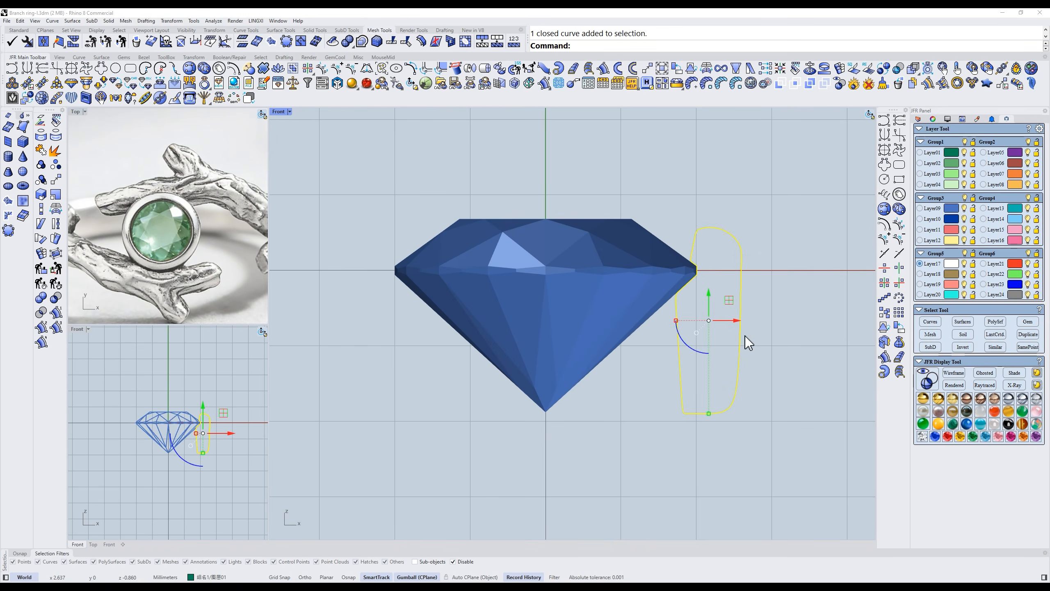
pyautogui.click(544, 84)
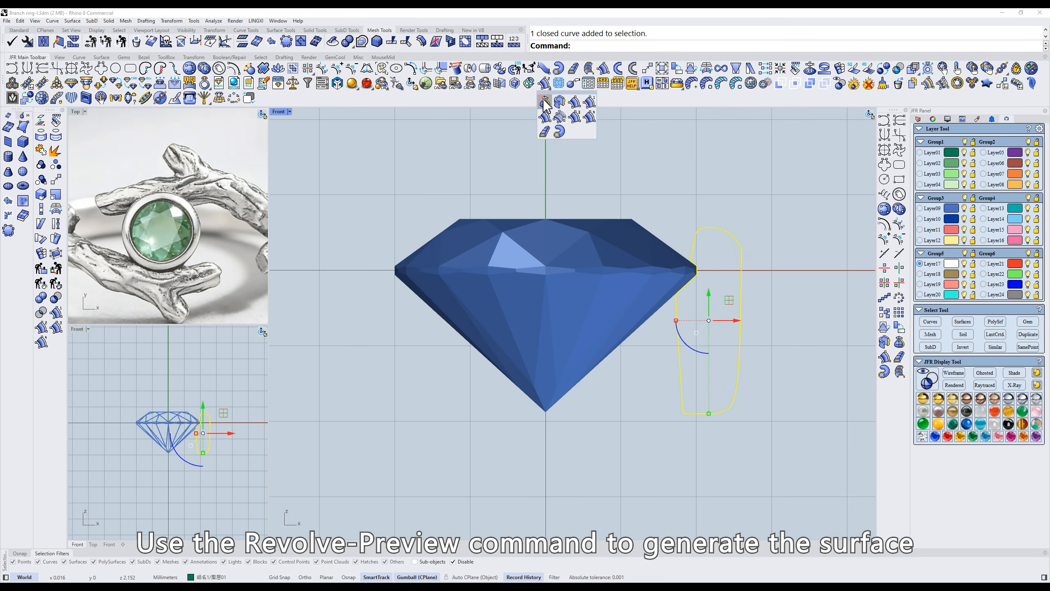
pyautogui.click(545, 102)
pyautogui.click(630, 354)
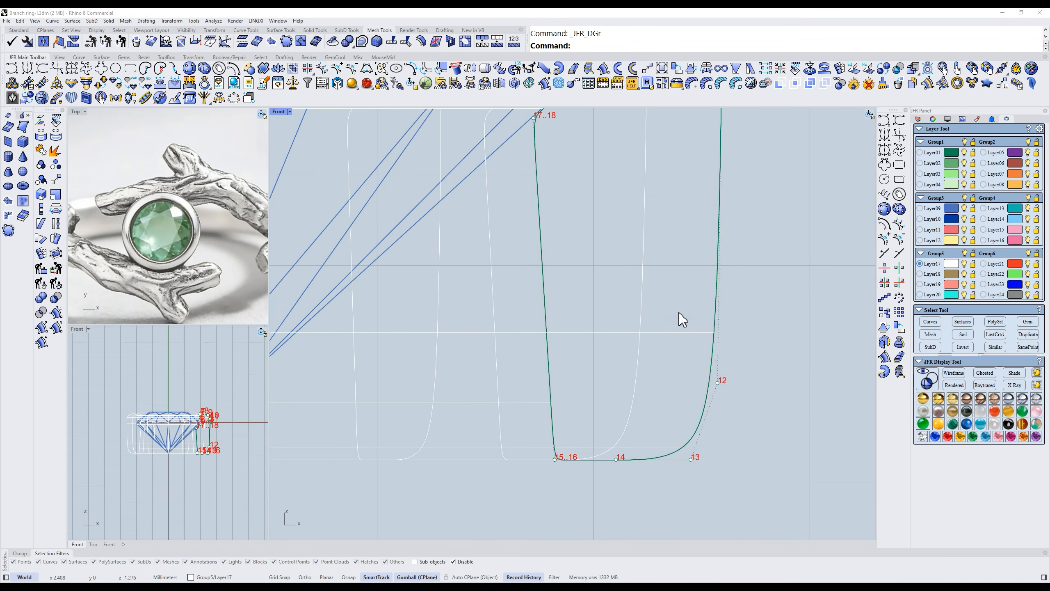
# Adjust the profile's lower outer corner points and shift its bottom point inward to refine the revolved bezel, shown shaded.
pyautogui.click(718, 383)
pyautogui.moveTo(747, 384); pyautogui.dragTo(749, 385)
pyautogui.moveTo(460, 382); pyautogui.dragTo(674, 494)
pyautogui.moveTo(615, 459); pyautogui.dragTo(606, 460)
pyautogui.press('Escape')
pyautogui.press('Escape')
pyautogui.scroll(-12, 643, 363)
pyautogui.moveTo(605, 289); pyautogui.dragTo(650, 319, button='right')
pyautogui.hotkey('ctrl', 'alt', 's')
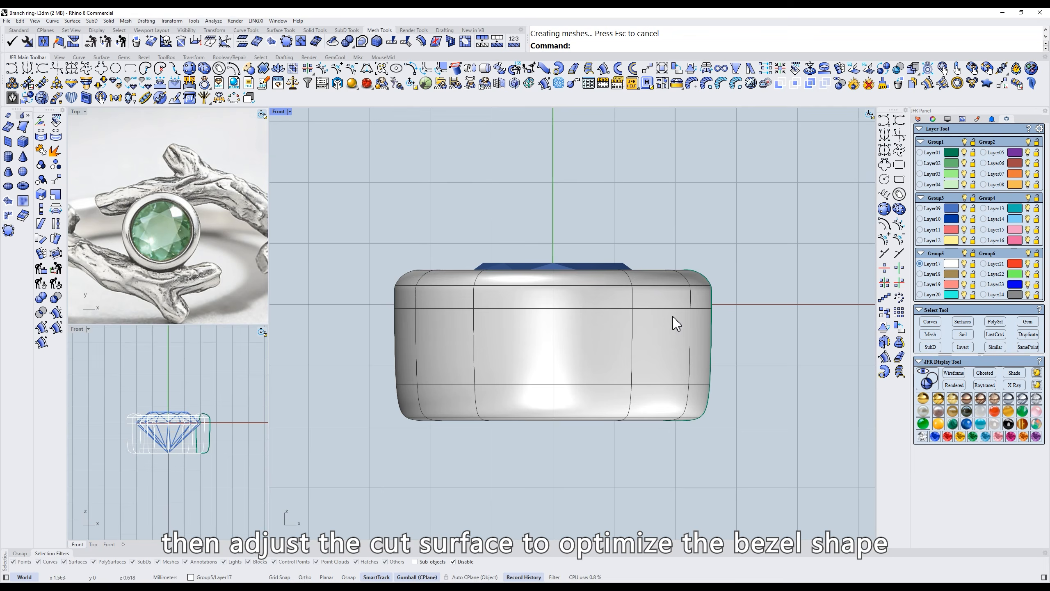
# Move the bottom control points of the profile down so the bezel becomes deep enough to hide the gem's tip.
pyautogui.hotkey('ctrl', 'alt', 'w')
pyautogui.click(687, 422)
pyautogui.click(712, 443)
pyautogui.press('F10')
pyautogui.moveTo(608, 447); pyautogui.dragTo(778, 391)
pyautogui.hotkey('ctrl', 'alt', 's')
pyautogui.moveTo(687, 380); pyautogui.dragTo(686, 393)
pyautogui.hotkey('ctrl', 'alt', 'w')
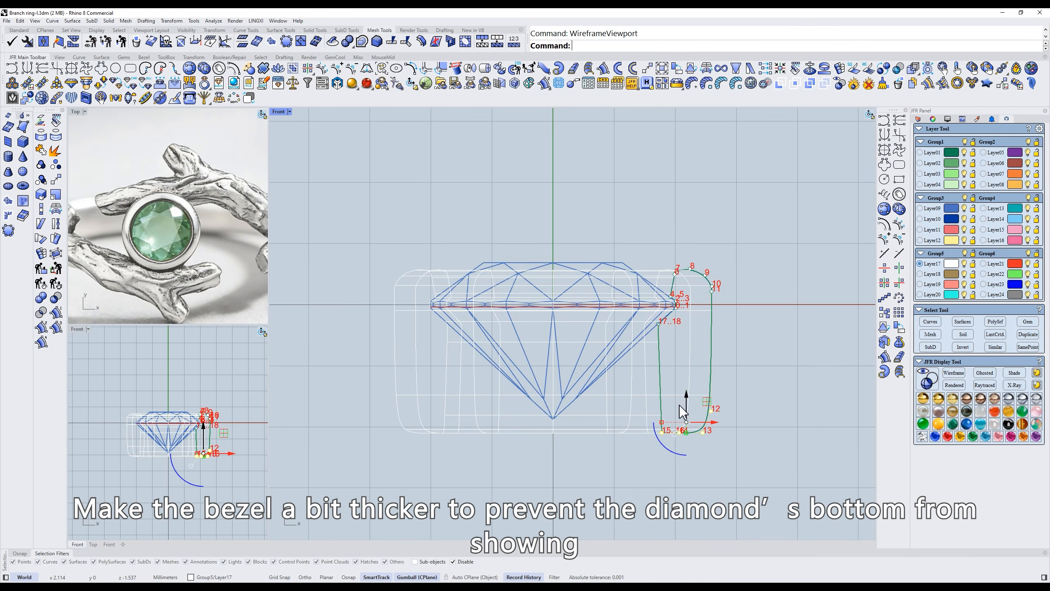
pyautogui.hotkey('ctrl', 'alt', 's')
pyautogui.press('Escape')
pyautogui.press('Escape')
# Inspect the shaded bezel and gem from an angle and from above, ending in the Front view.
pyautogui.scroll(-4, 759, 274)
pyautogui.keyDown('ctrl'); pyautogui.keyDown('shift'); pyautogui.moveTo(723, 252); pyautogui.dragTo(668, 306, button='right'); pyautogui.keyUp('shift'); pyautogui.keyUp('ctrl')
pyautogui.scroll(4, 654, 233)
pyautogui.moveTo(655, 234)
pyautogui.keyDown('ctrl'); pyautogui.keyDown('shift'); pyautogui.mouseDown(button='right')
pyautogui.moveTo(734, 354)
pyautogui.moveTo(703, 364)
pyautogui.mouseUp(button='right'); pyautogui.keyUp('shift'); pyautogui.keyUp('ctrl')
pyautogui.write('t')
pyautogui.press('Return')
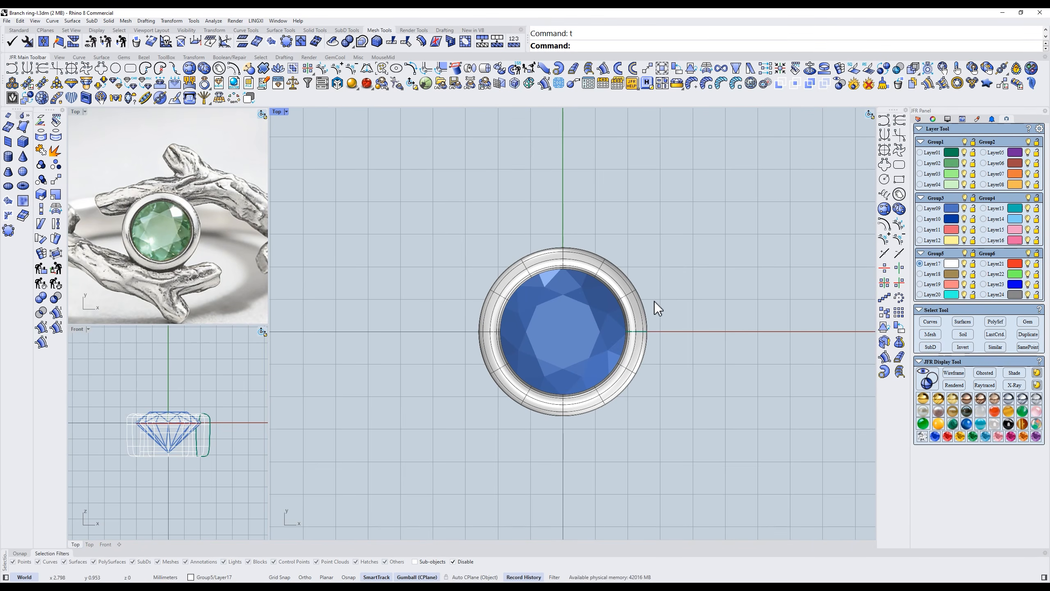
pyautogui.write('f')
pyautogui.press('Return')
pyautogui.moveTo(641, 324); pyautogui.dragTo(601, 303, button='right')
# Add a ring size circle using the United States size 7#.
pyautogui.click(219, 69)
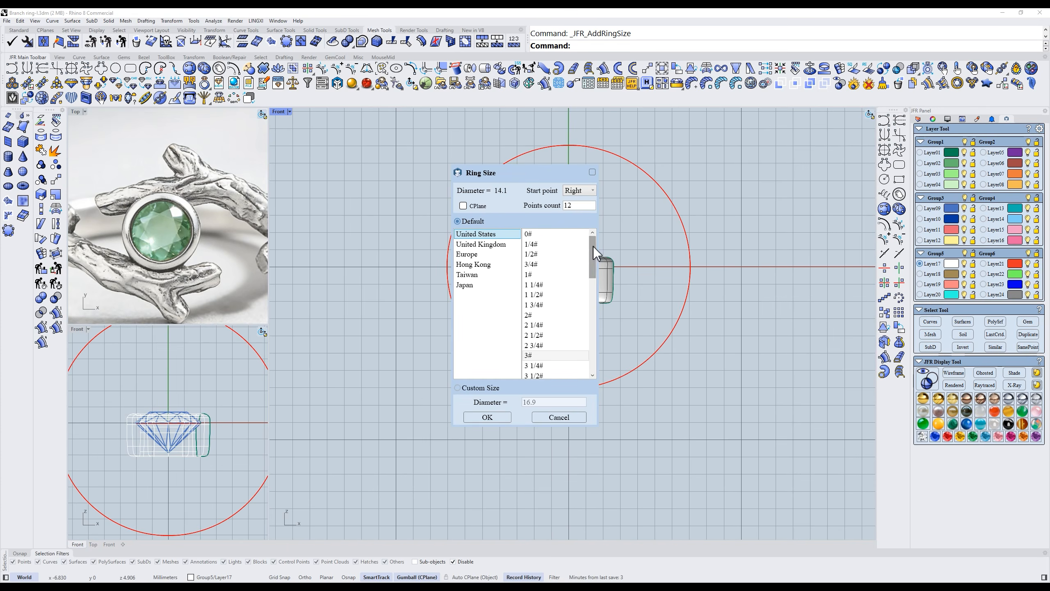
pyautogui.moveTo(593, 246); pyautogui.dragTo(592, 286)
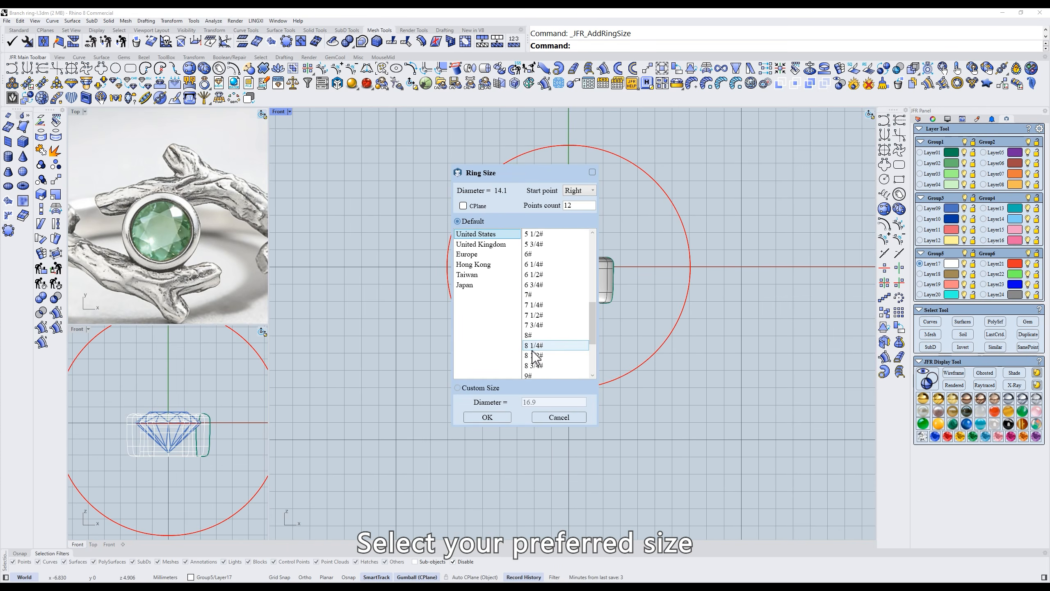
pyautogui.click(534, 296)
pyautogui.click(492, 417)
pyautogui.moveTo(546, 230); pyautogui.dragTo(535, 320, button='right')
# Select the gem, bezel and profile curve without the ring circle and move them up above the circle's crown.
pyautogui.hotkey('ctrl', 'a')
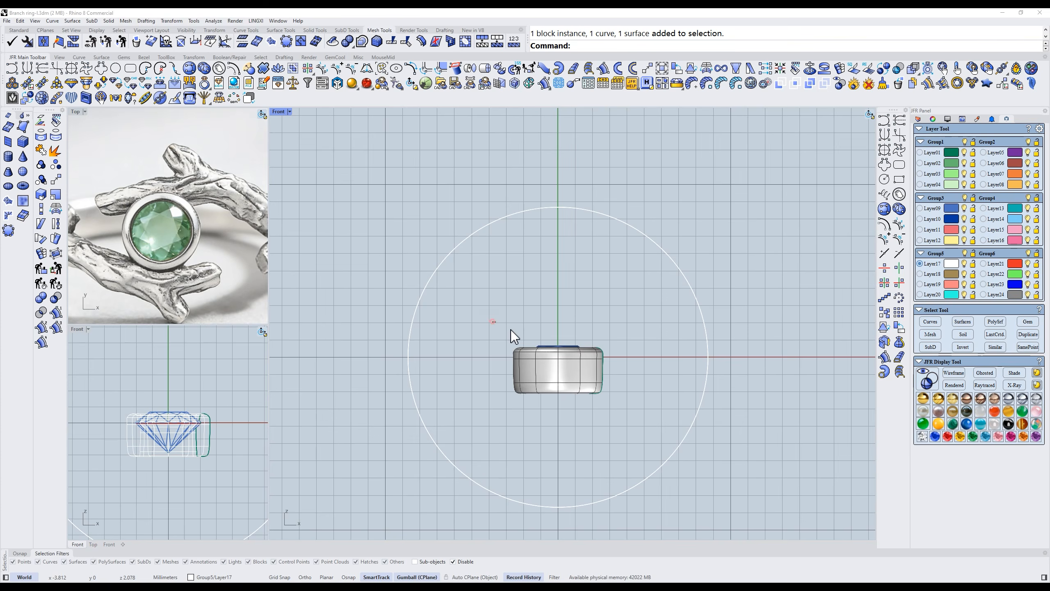
pyautogui.moveTo(619, 402)
pyautogui.mouseDown()
pyautogui.moveTo(623, 409)
pyautogui.moveTo(614, 403)
pyautogui.mouseUp()
pyautogui.moveTo(558, 343); pyautogui.dragTo(578, 142)
pyautogui.click(568, 265)
pyautogui.moveTo(568, 265); pyautogui.dragTo(554, 344, button='right')
pyautogui.scroll(4, 556, 342)
pyautogui.moveTo(584, 313); pyautogui.dragTo(618, 342, button='right')
# Offset the ring size circle outward by 1.9 mm for the shank thickness.
pyautogui.click(702, 293)
pyautogui.moveTo(687, 324); pyautogui.dragTo(648, 308, button='right')
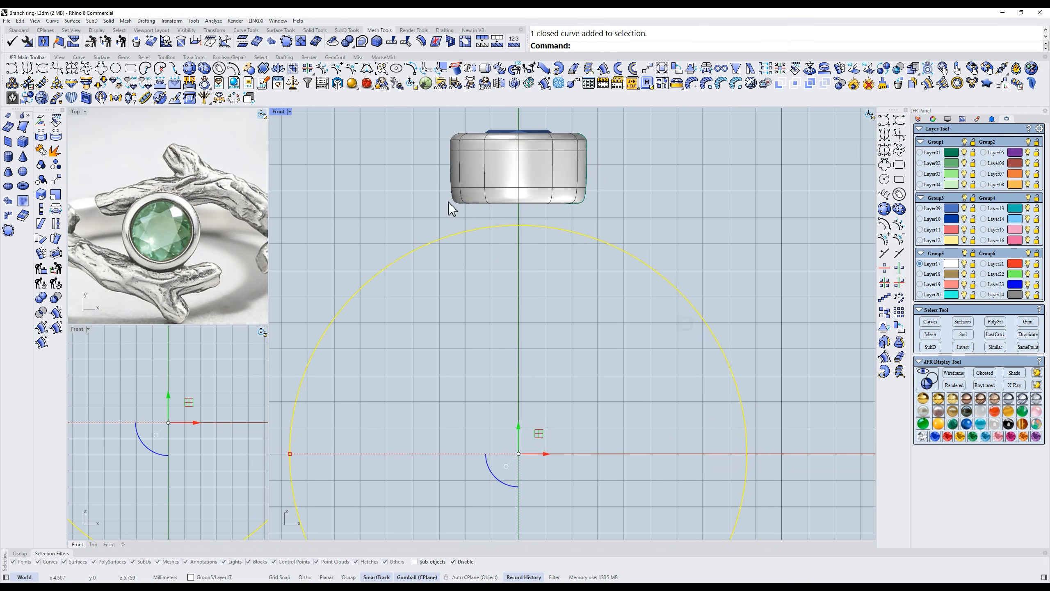
pyautogui.click(234, 69)
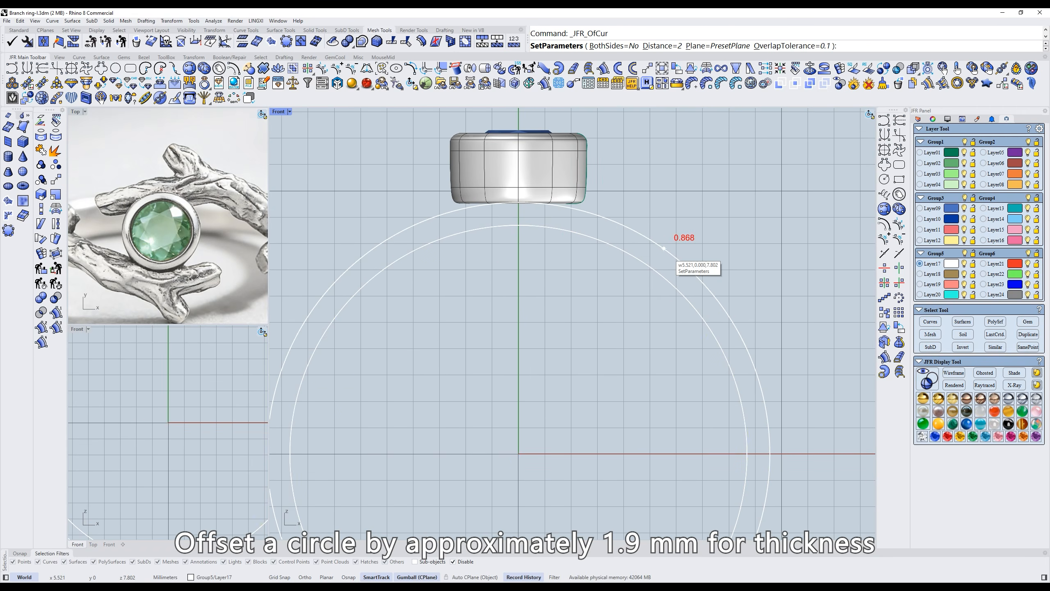
pyautogui.write('1.9')
pyautogui.press('Return')
pyautogui.click(744, 249)
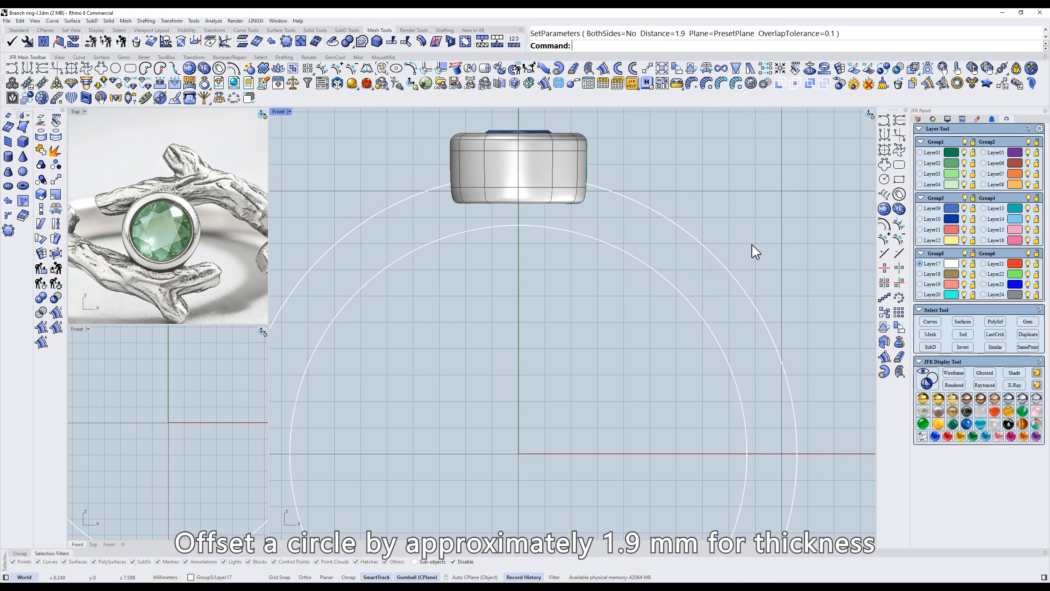
# Move the outer circle up by 0.4 mm and lock both circles as reference lines on Layer24.
pyautogui.scroll(-3, 632, 404)
pyautogui.moveTo(632, 405); pyautogui.dragTo(612, 287, button='right')
pyautogui.click(559, 352)
pyautogui.write('0.4')
pyautogui.press('Return')
pyautogui.moveTo(752, 226); pyautogui.dragTo(683, 265)
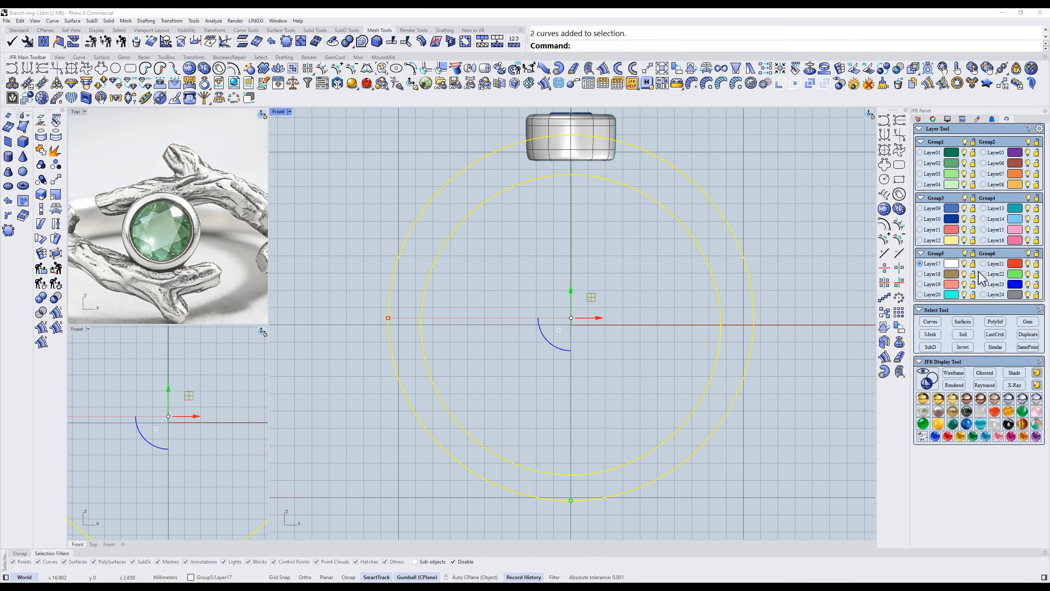
pyautogui.click(1036, 294)
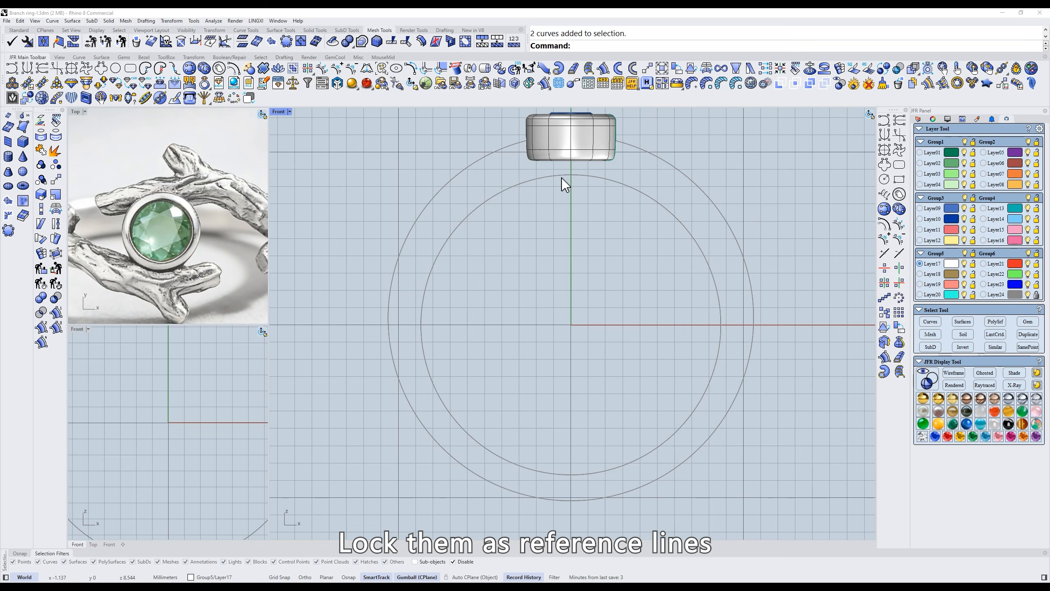
# Select the gem, bezel and profile curve and lower them slightly towards the inner reference circle.
pyautogui.moveTo(597, 163); pyautogui.dragTo(632, 325, button='right')
pyautogui.scroll(4, 632, 325)
pyautogui.moveTo(487, 193); pyautogui.dragTo(698, 345)
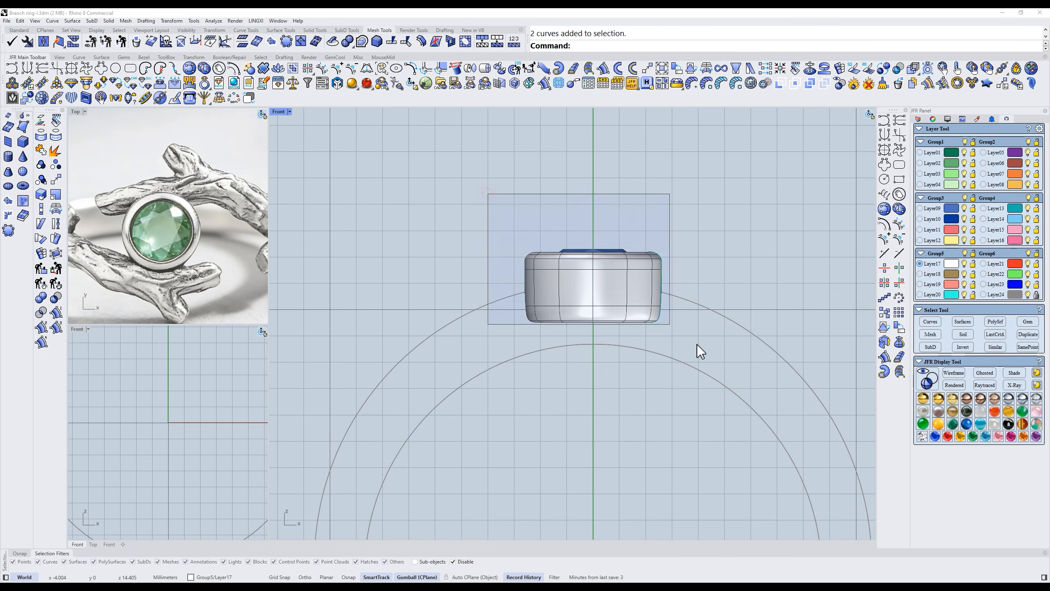
pyautogui.scroll(6, 591, 267)
pyautogui.moveTo(600, 268); pyautogui.dragTo(599, 282)
pyautogui.click(783, 395)
# Bend the bezel's bottom control points from the centre with Symmetric=Yes so the underside curves along the finger circle.
pyautogui.click(718, 368)
pyautogui.press('F10')
pyautogui.moveTo(414, 392); pyautogui.dragTo(784, 350)
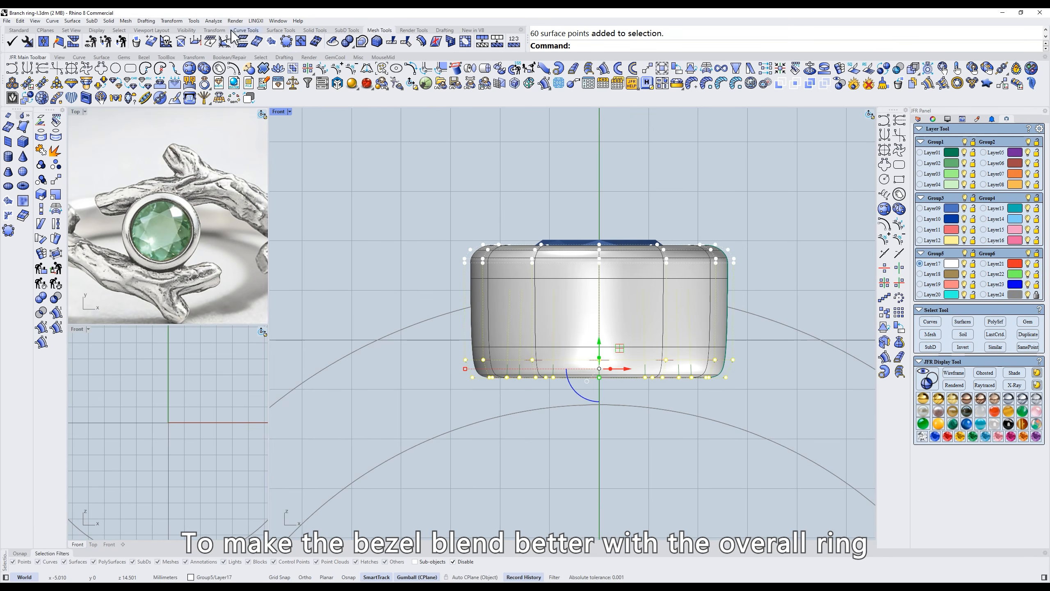
pyautogui.click(214, 30)
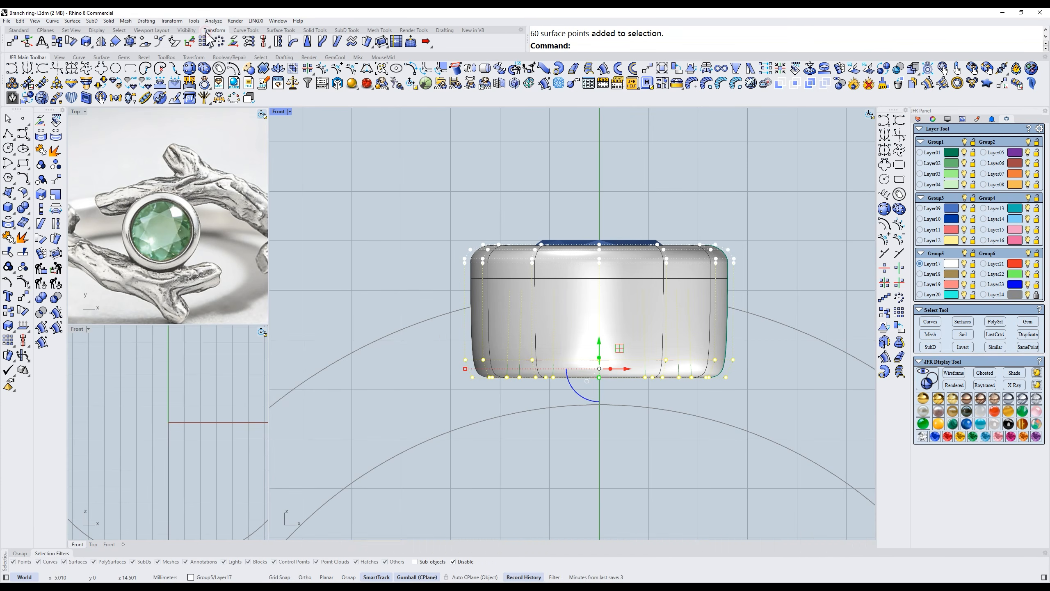
pyautogui.click(294, 42)
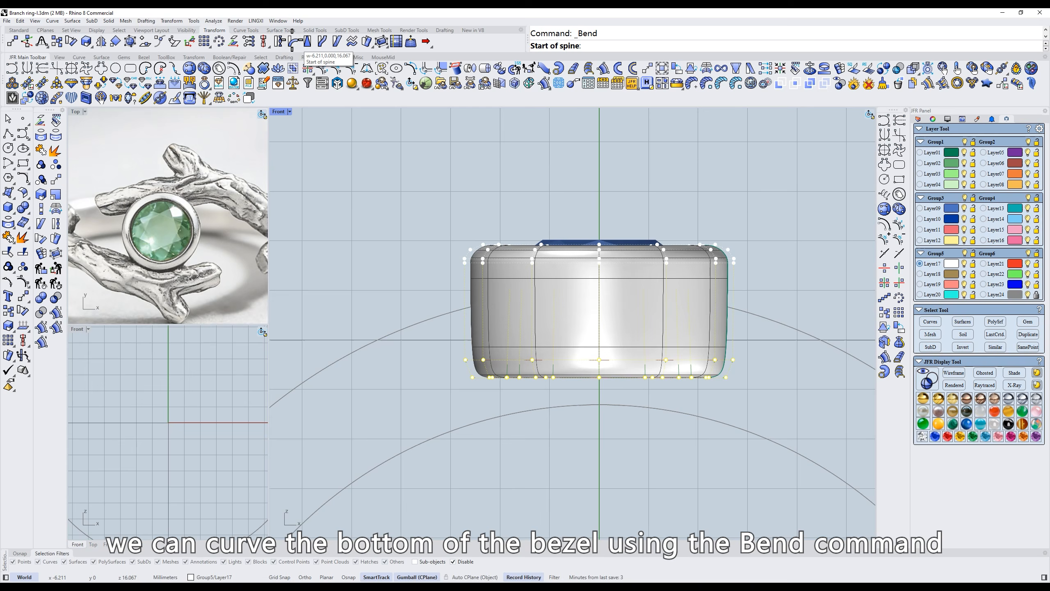
pyautogui.click(599, 377)
pyautogui.click(740, 377)
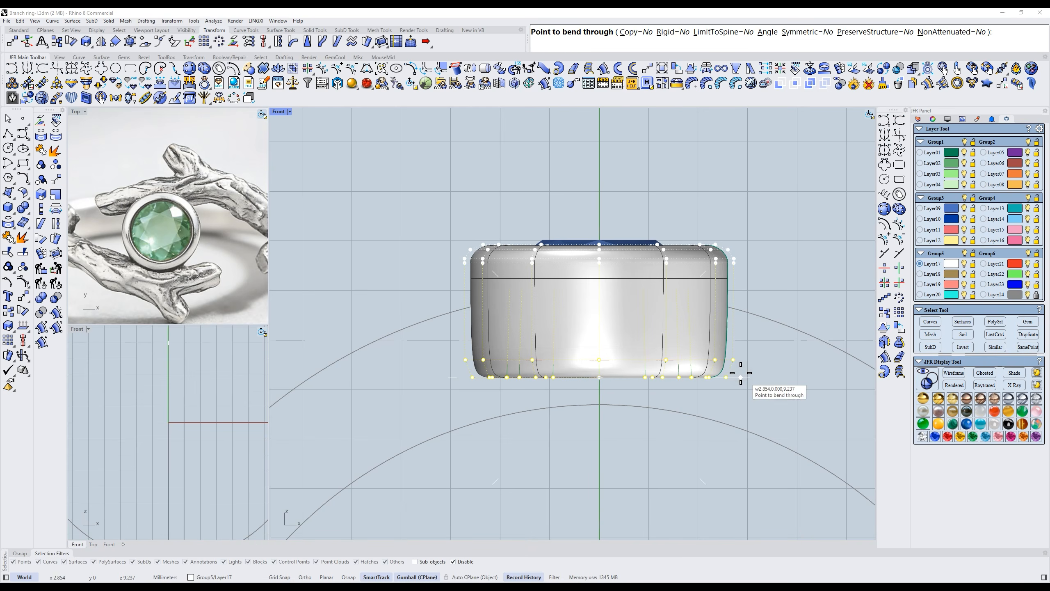
pyautogui.click(808, 32)
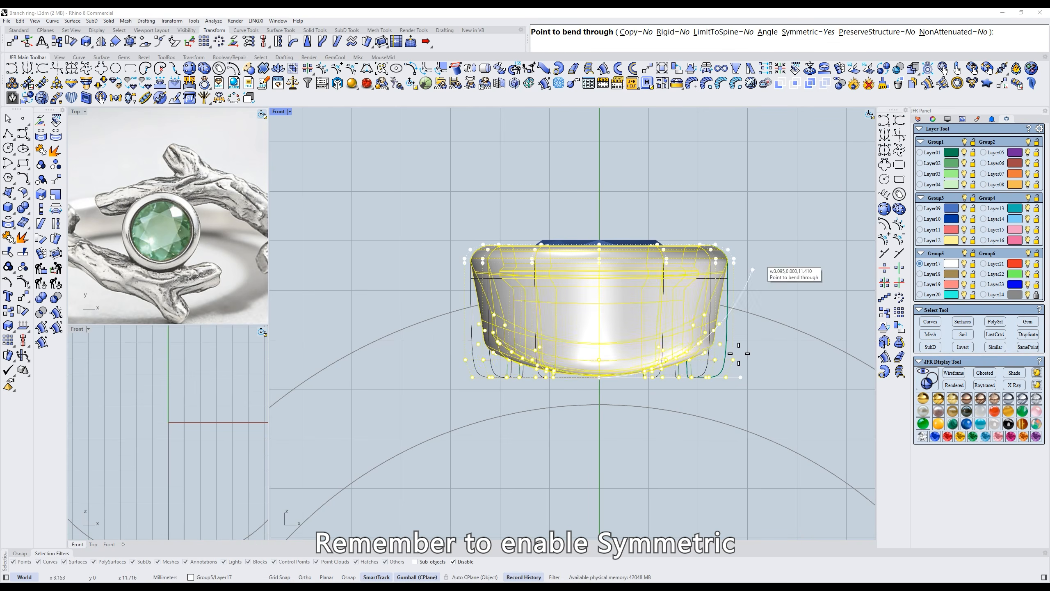
pyautogui.click(733, 393)
pyautogui.scroll(2, 467, 385)
pyautogui.moveTo(467, 378); pyautogui.dragTo(421, 363)
pyautogui.press('Escape')
pyautogui.press('Escape')
pyautogui.scroll(-6, 627, 352)
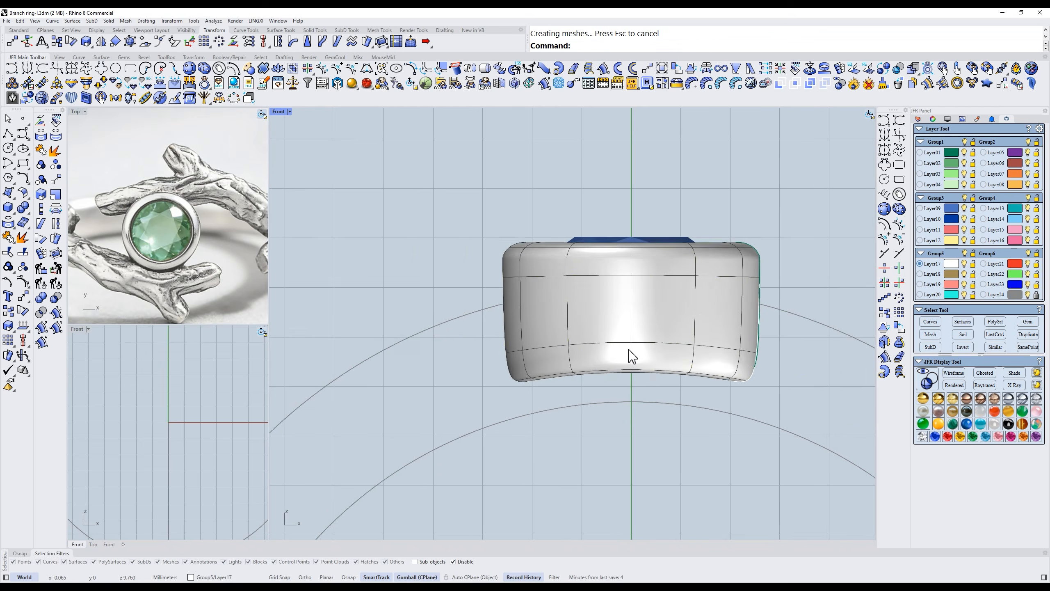
# Examine the branch shank in the reference photo and frame the whole ring in the Front view.
pyautogui.scroll(-4, 608, 342)
pyautogui.moveTo(626, 364); pyautogui.dragTo(639, 339, button='right')
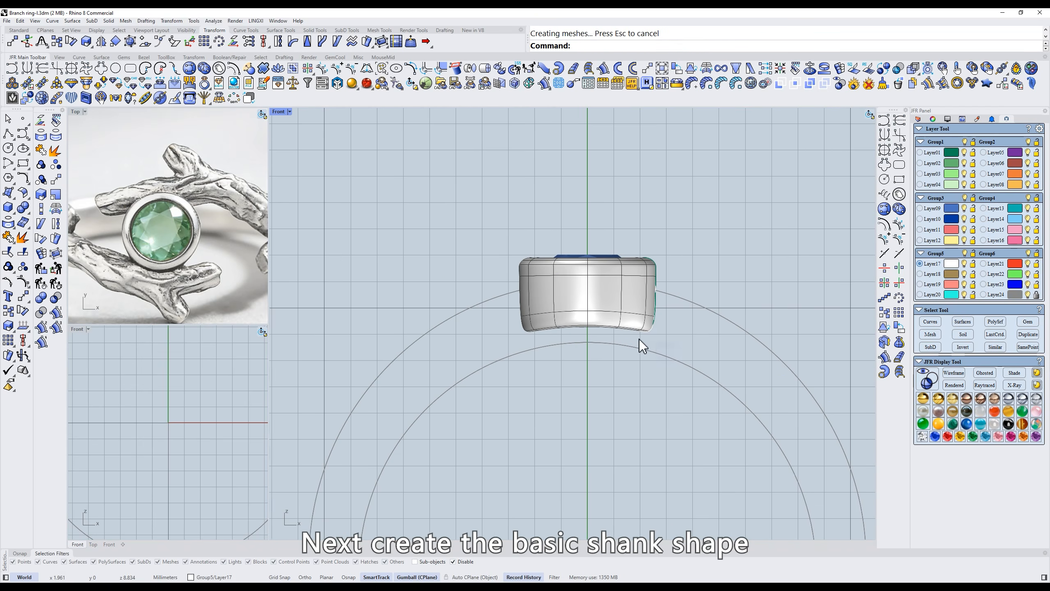
pyautogui.scroll(-2, 165, 200)
pyautogui.moveTo(157, 205); pyautogui.dragTo(194, 194, button='right')
pyautogui.scroll(-4, 195, 184)
pyautogui.scroll(2, 195, 186)
pyautogui.moveTo(662, 315); pyautogui.dragTo(647, 310, button='right')
pyautogui.write('f')
pyautogui.press('Return')
pyautogui.moveTo(651, 363); pyautogui.dragTo(588, 242, button='right')
pyautogui.scroll(-4, 665, 267)
# Insert the curve 1.jff from the Rail Curve category of the JFR Data Base.
pyautogui.click(263, 83)
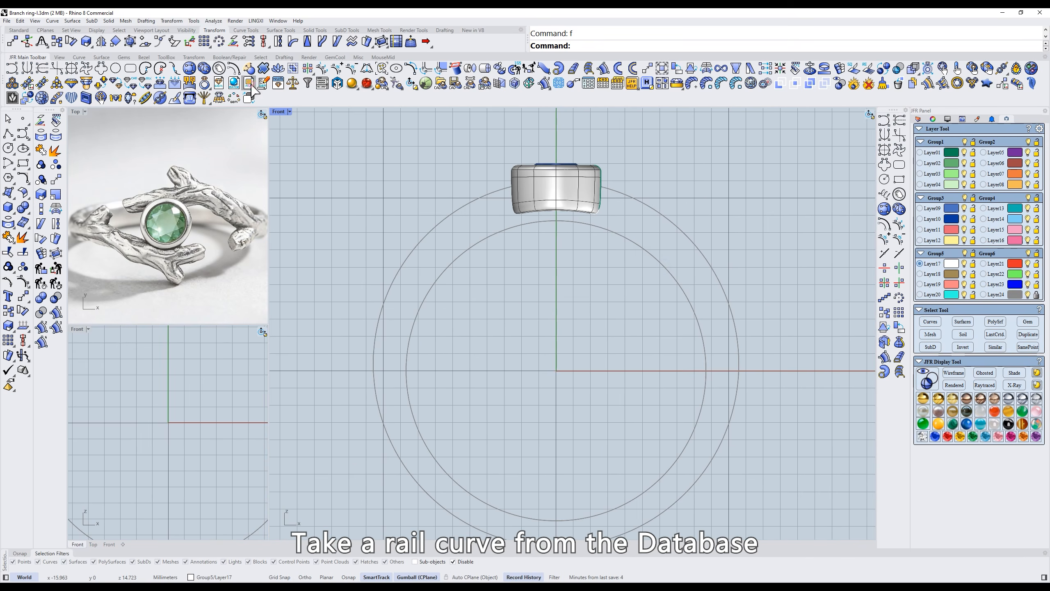
pyautogui.click(389, 372)
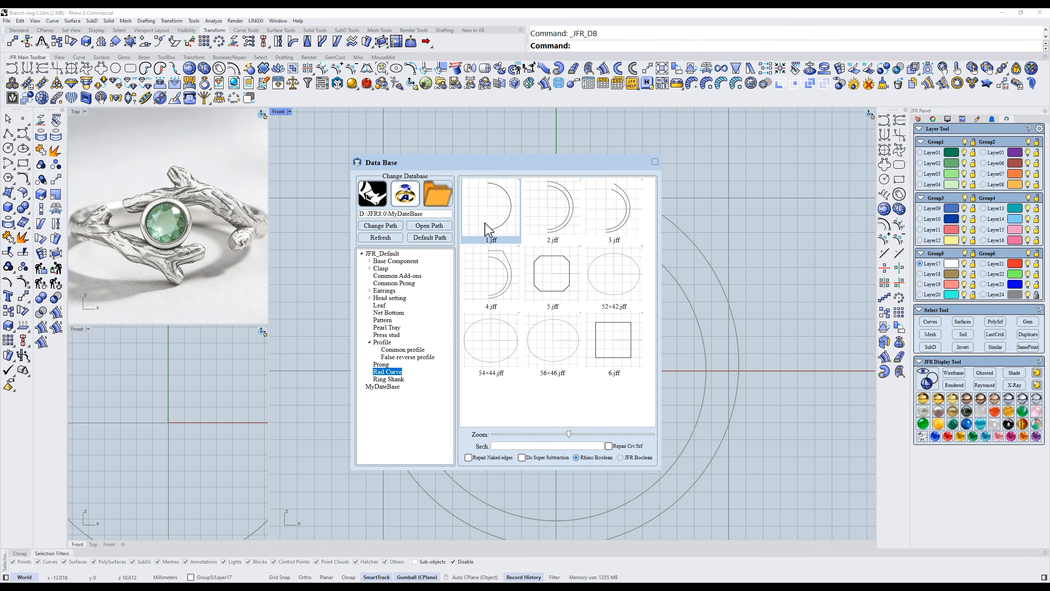
pyautogui.doubleClick(490, 205)
# Scale the inserted rail curve from the ring centre so it meets the inner reference circle.
pyautogui.scroll(8, 678, 364)
pyautogui.moveTo(722, 344); pyautogui.dragTo(709, 366, button='right')
pyautogui.write('s0')
pyautogui.press('Return')
pyautogui.scroll(8, 765, 384)
pyautogui.click(764, 384)
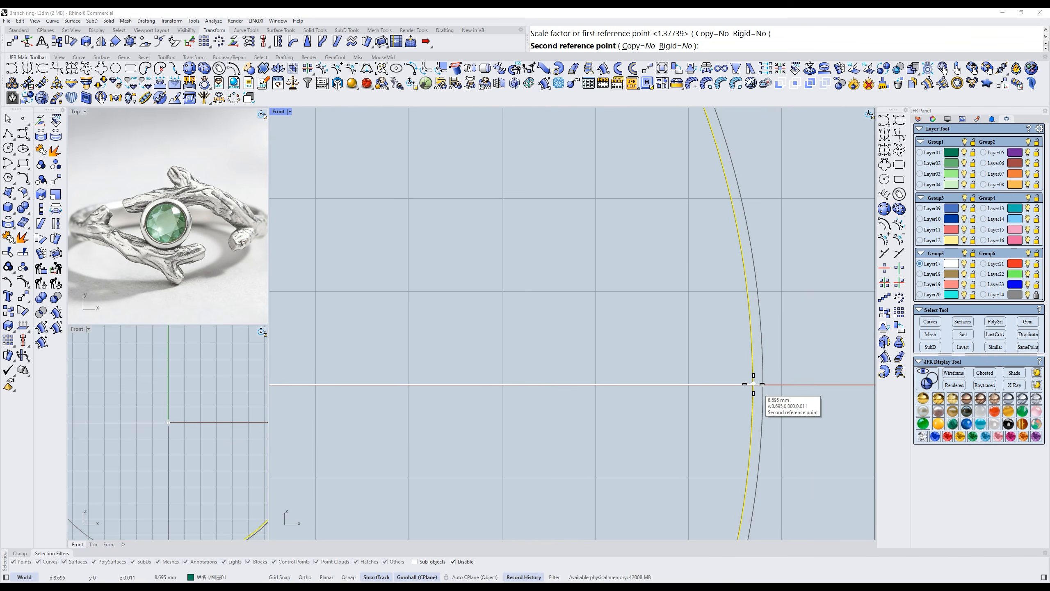
pyautogui.click(753, 384)
pyautogui.scroll(-10, 753, 384)
pyautogui.press('Escape')
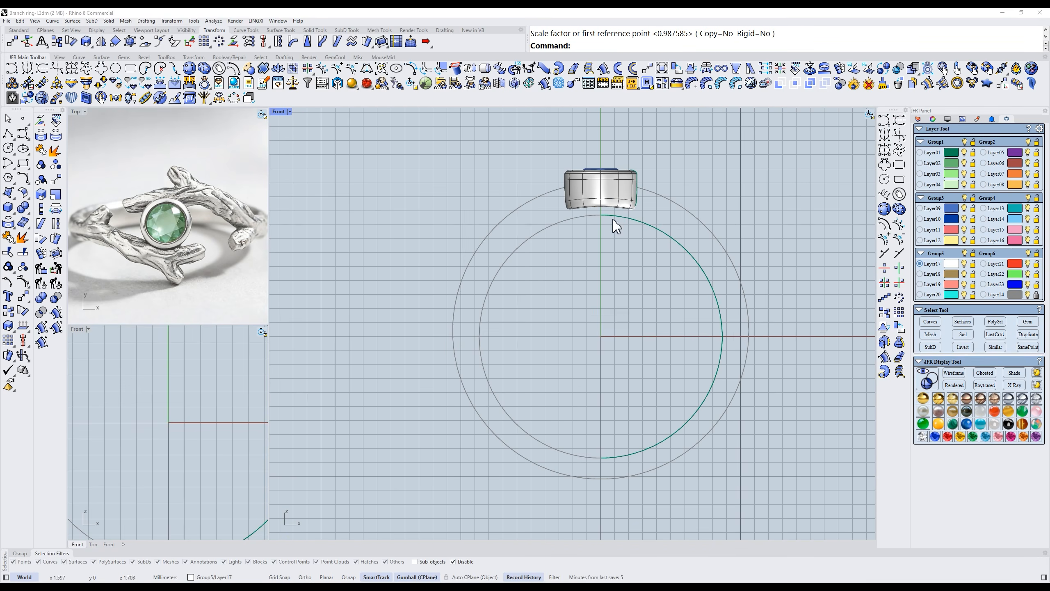
# Edit the rail curve and extend its upper end past the centre axis along the inner reference circle with two more control points.
pyautogui.click(672, 239)
pyautogui.scroll(8, 580, 235)
pyautogui.moveTo(580, 235); pyautogui.dragTo(558, 258, button='right')
pyautogui.scroll(2, 579, 235)
pyautogui.write('c')
pyautogui.press('Return')
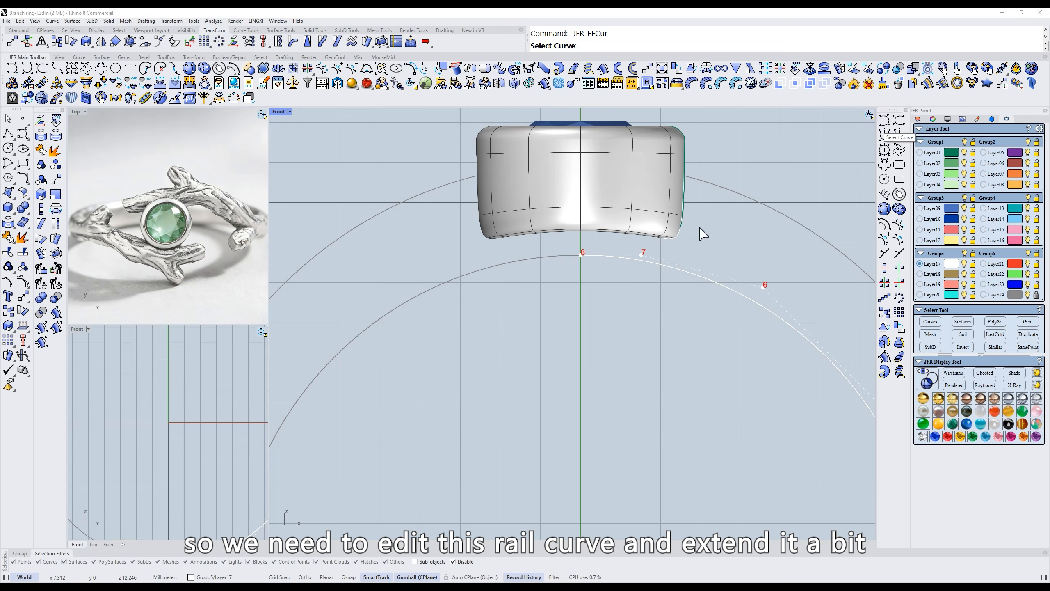
pyautogui.click(632, 263)
pyautogui.click(416, 296)
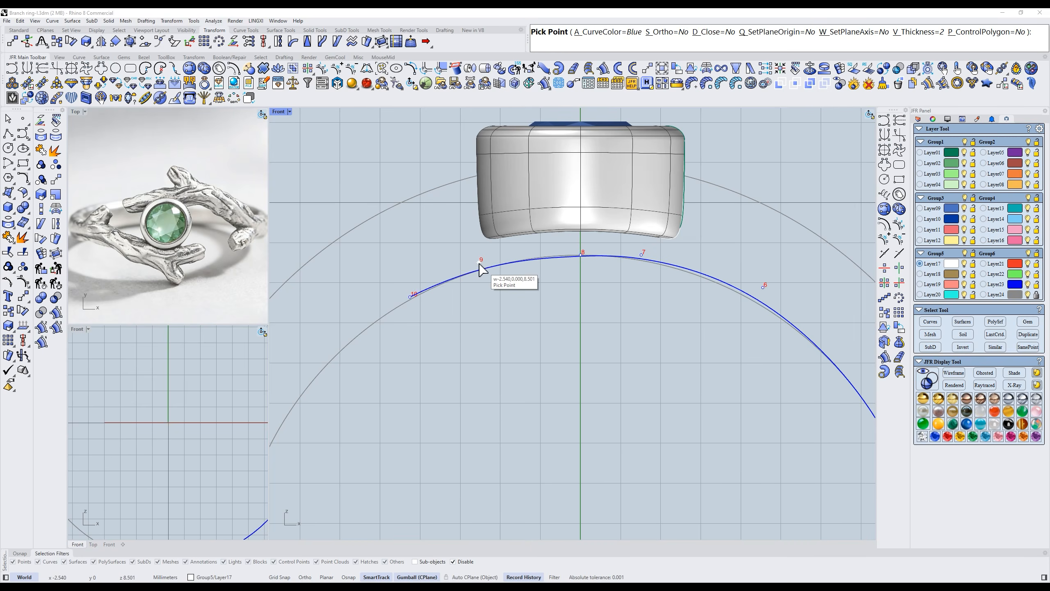
# Adjust the rail curve's upper control points to follow the inner reference circle and finish the curve edit.
pyautogui.scroll(5, 414, 304)
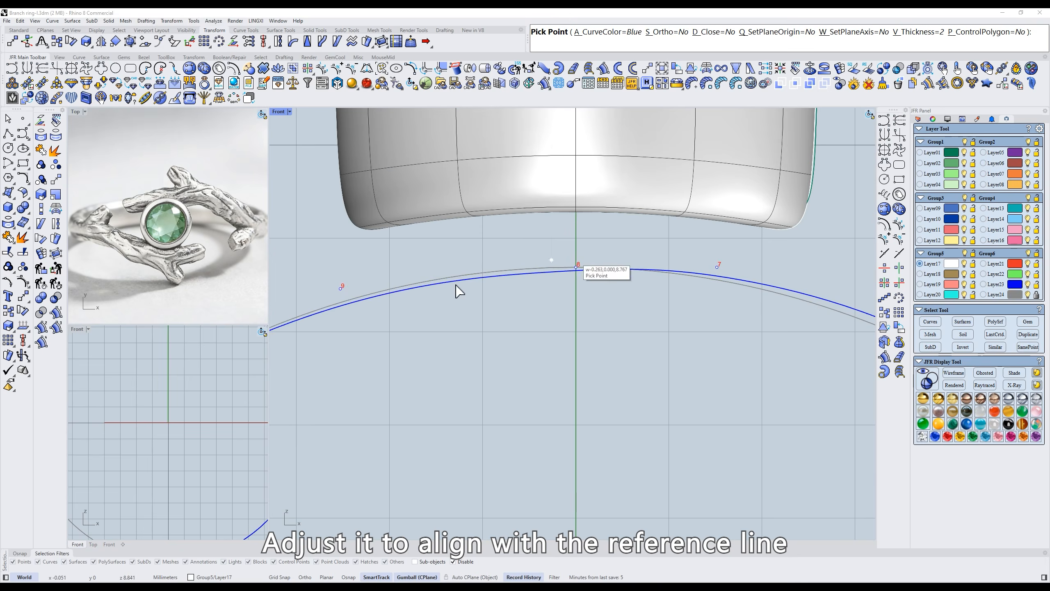
pyautogui.click(341, 290)
pyautogui.scroll(-4, 590, 235)
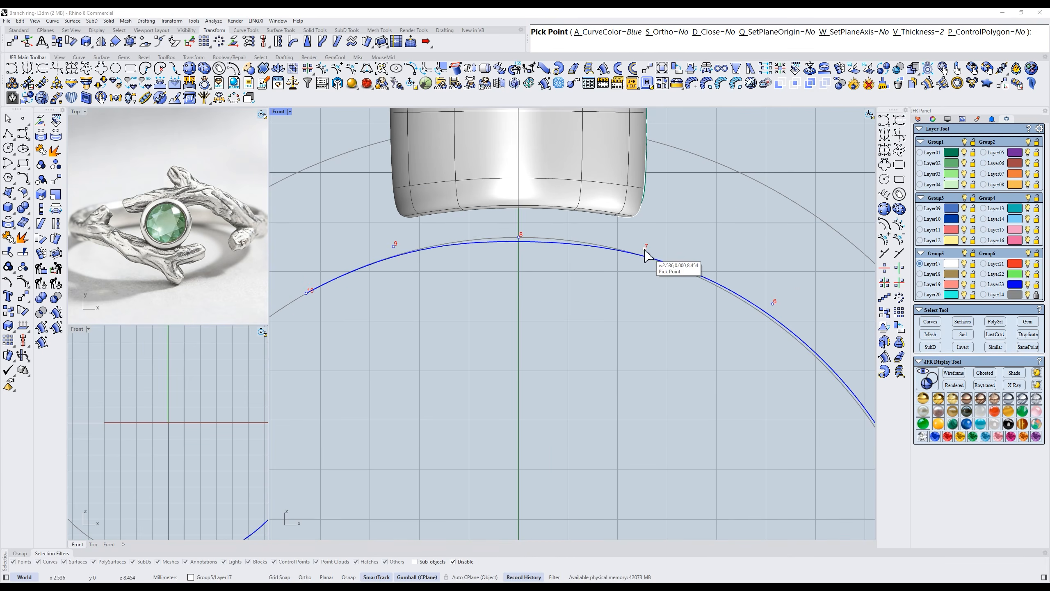
pyautogui.scroll(4, 516, 244)
pyautogui.click(524, 265)
pyautogui.scroll(-4, 629, 272)
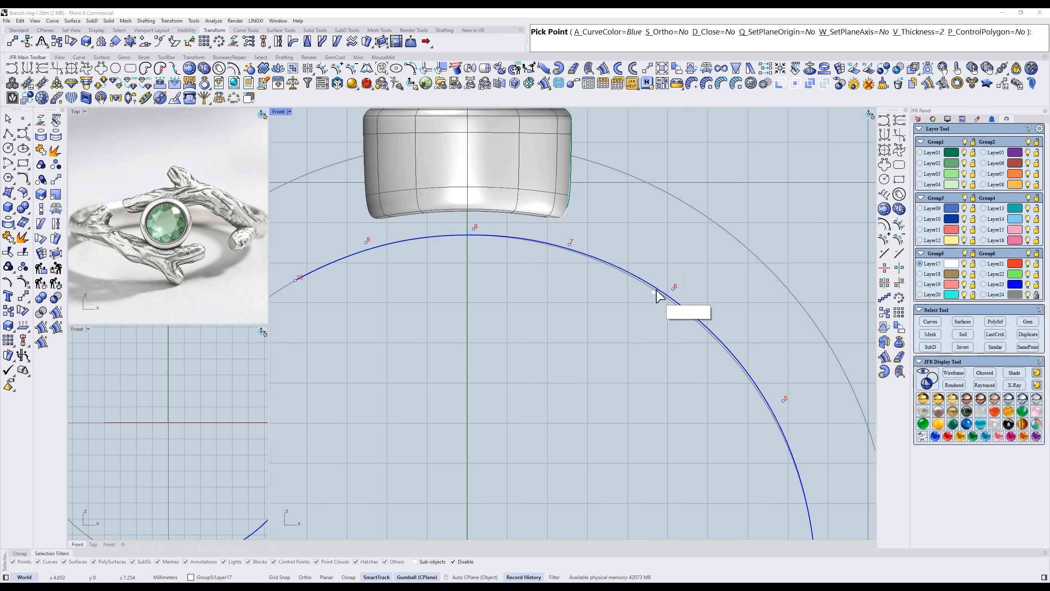
pyautogui.scroll(6, 569, 225)
pyautogui.moveTo(570, 262); pyautogui.dragTo(572, 266)
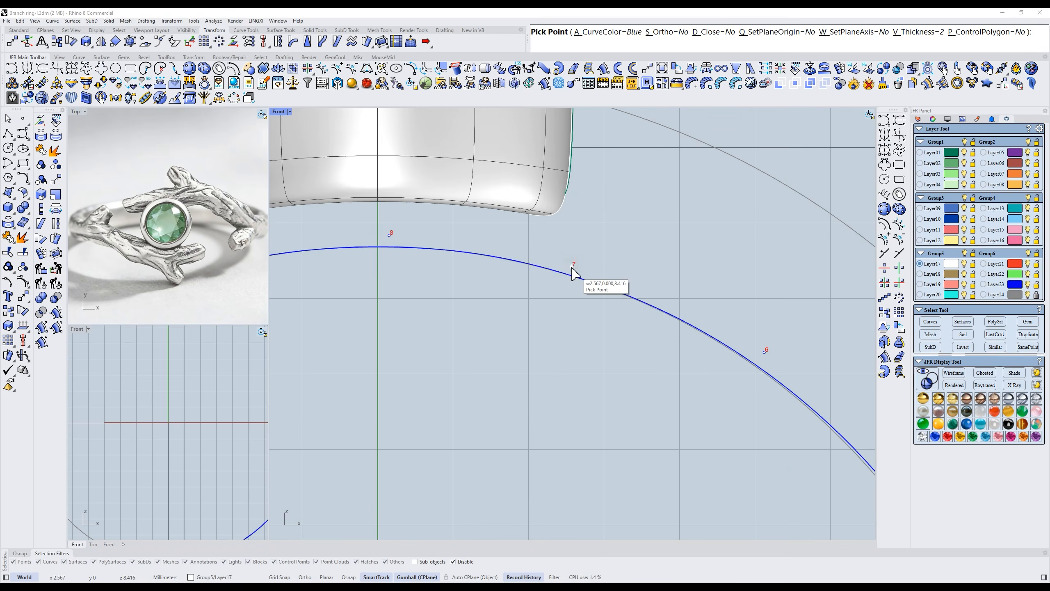
pyautogui.scroll(-6, 616, 272)
pyautogui.scroll(6, 763, 398)
pyautogui.scroll(-6, 545, 288)
pyautogui.rightClick(563, 286)
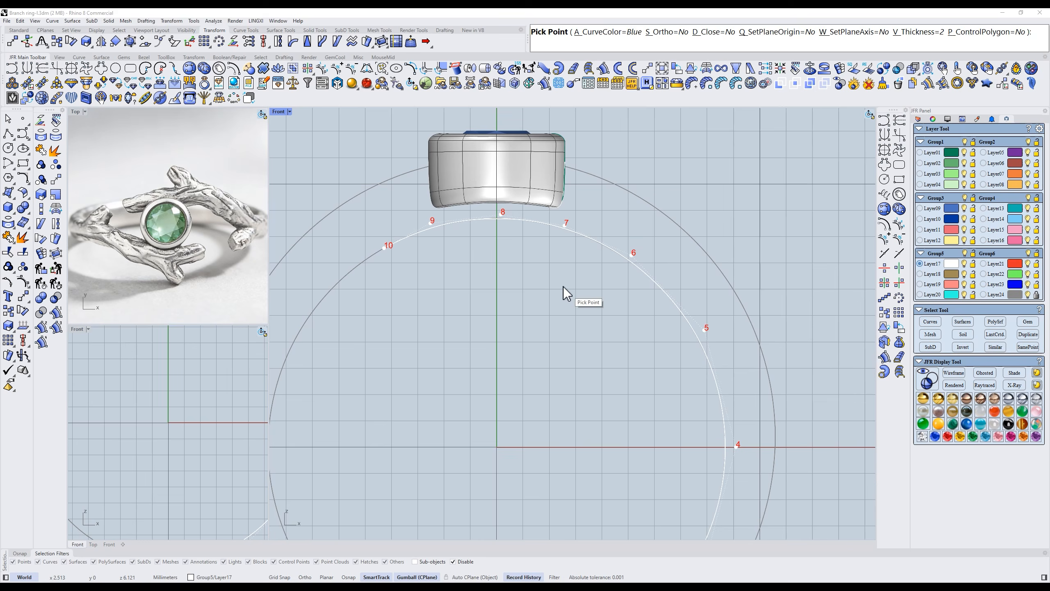
# Offset the rail curve 1.9 mm outward with BothSides=No for the shank thickness.
pyautogui.click(611, 249)
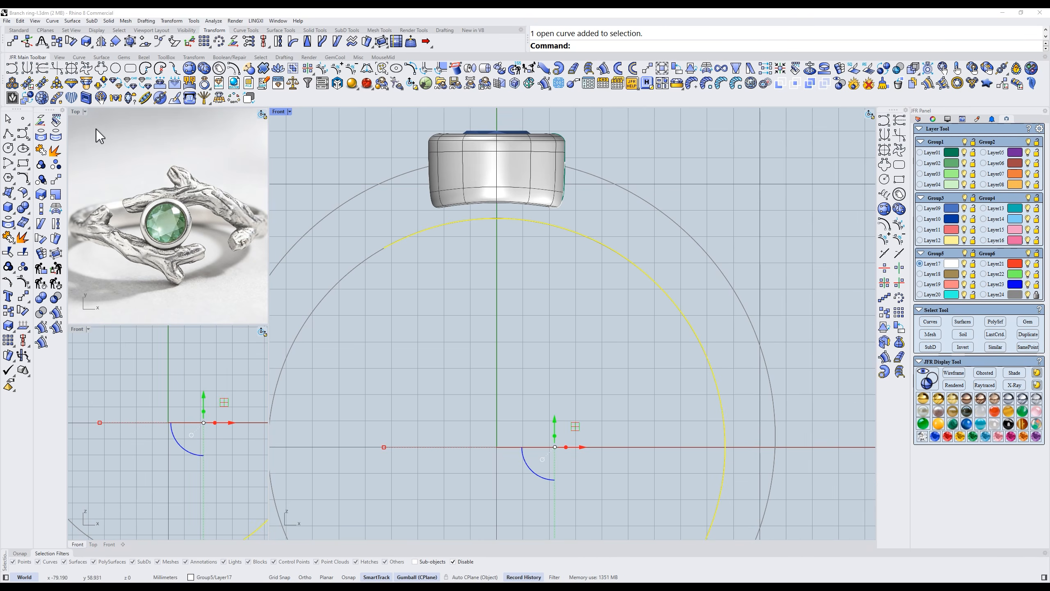
pyautogui.click(220, 69)
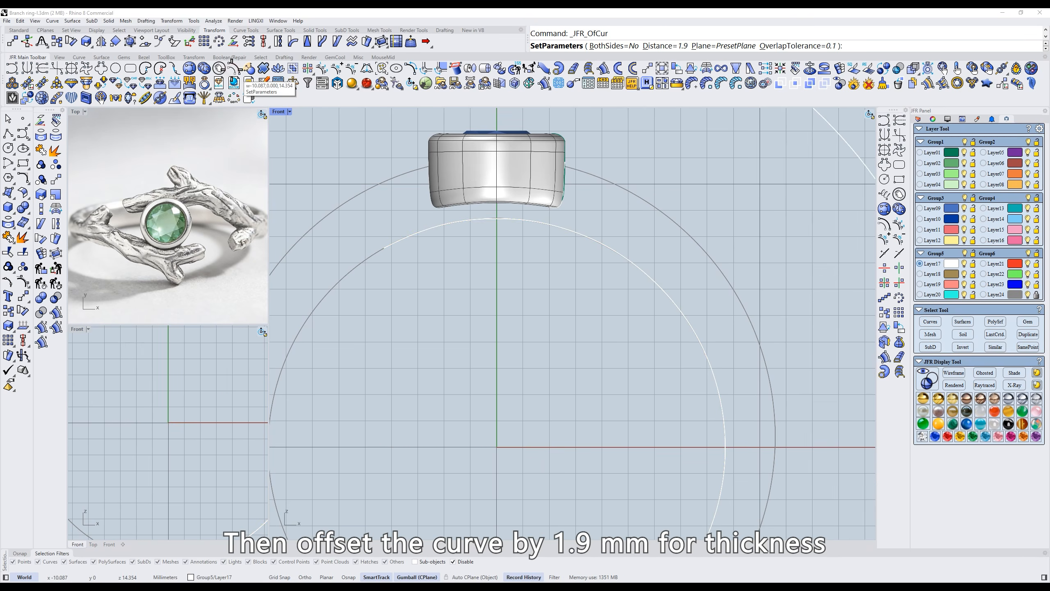
pyautogui.write('1.9')
pyautogui.press('Return')
pyautogui.click(671, 225)
# Show the offset curve's control points and use JFR Scale to bring points 0 to 3 towards the outer reference circle.
pyautogui.moveTo(695, 367); pyautogui.dragTo(707, 233, button='right')
pyautogui.scroll(-6, 707, 233)
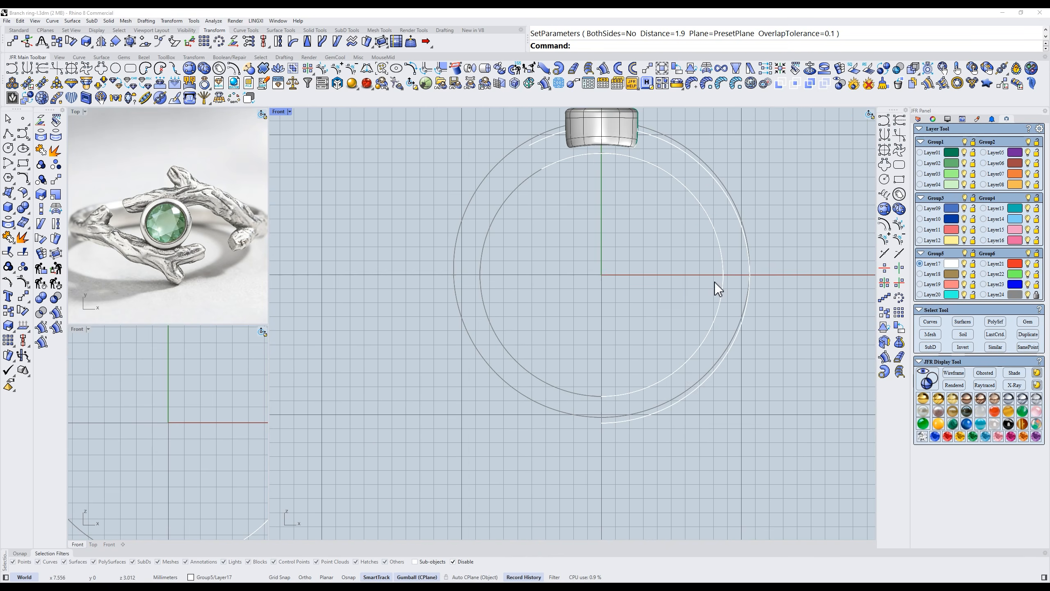
pyautogui.scroll(4, 752, 339)
pyautogui.moveTo(752, 340); pyautogui.dragTo(694, 359)
pyautogui.press('F10')
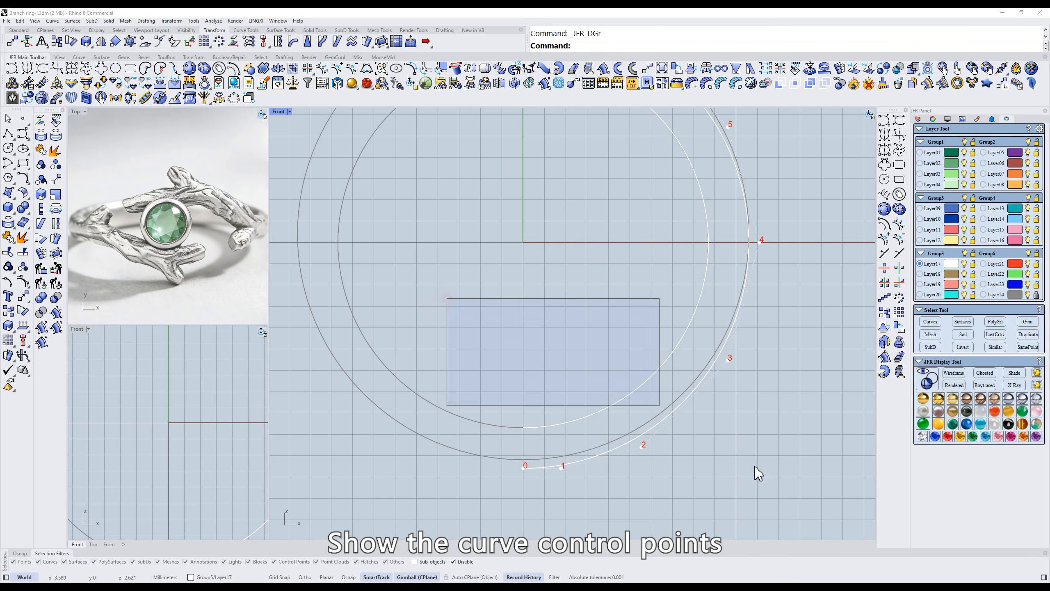
pyautogui.moveTo(755, 465); pyautogui.dragTo(773, 486)
pyautogui.scroll(3, 709, 361)
pyautogui.click(664, 70)
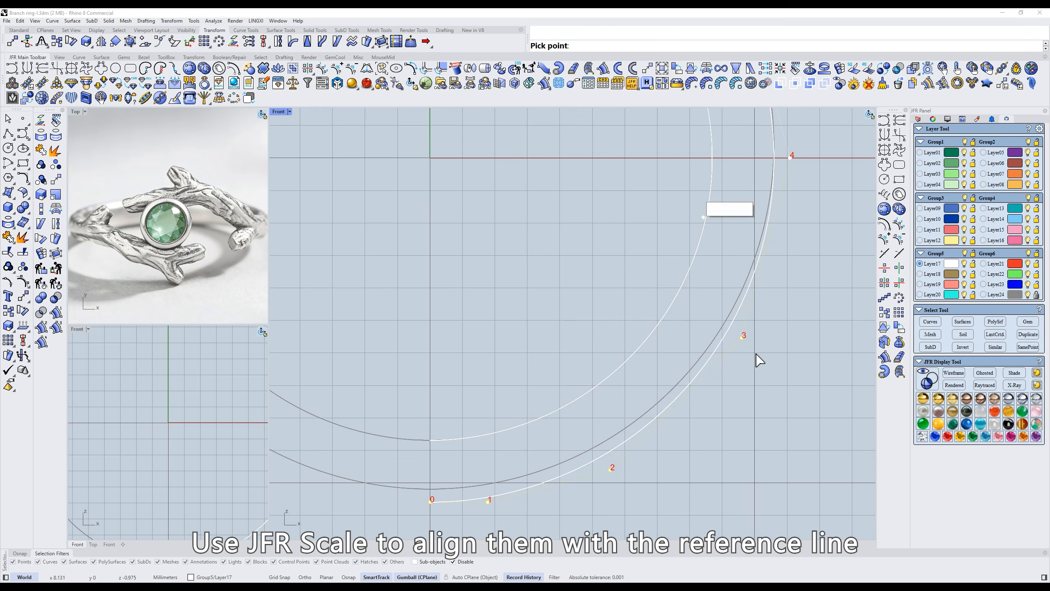
pyautogui.click(803, 448)
# Use JFR Scale on the offset curve's points 0 to 2, and again on points 0 and 1, to match the outer circle.
pyautogui.keyDown('ctrl'); pyautogui.click(734, 334); pyautogui.keyUp('ctrl')
pyautogui.click(664, 70)
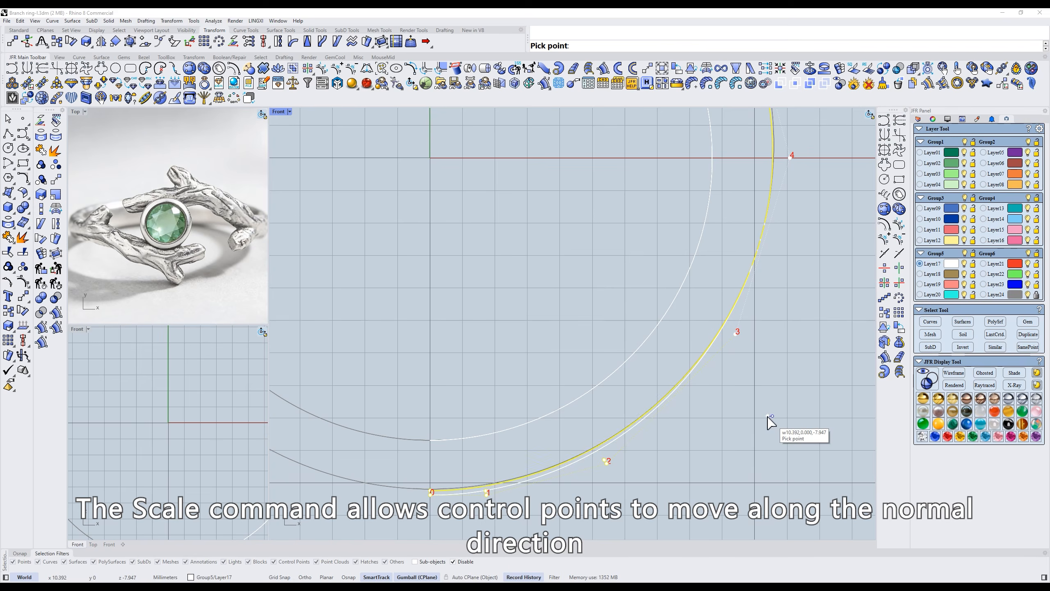
pyautogui.click(768, 416)
pyautogui.keyDown('ctrl'); pyautogui.moveTo(630, 511); pyautogui.dragTo(630, 512); pyautogui.keyUp('ctrl')
pyautogui.scroll(4, 454, 491)
pyautogui.moveTo(454, 491); pyautogui.dragTo(514, 409, button='right')
pyautogui.click(660, 71)
pyautogui.scroll(2, 556, 492)
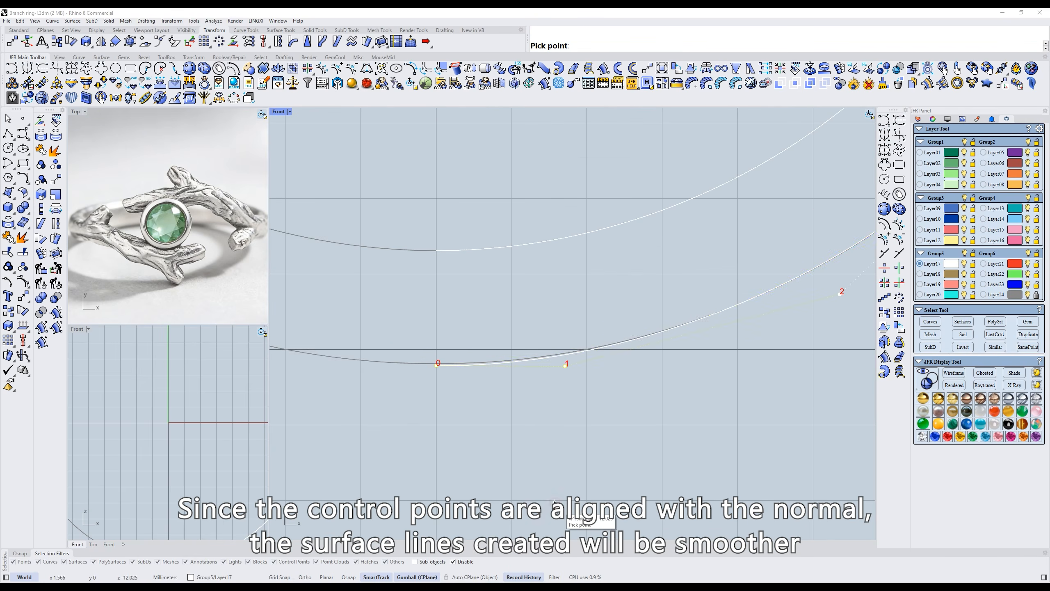
pyautogui.click(554, 500)
# Fine-tune the offset curve's lower control points along the outer reference circle.
pyautogui.scroll(-2, 635, 403)
pyautogui.moveTo(635, 403); pyautogui.dragTo(483, 475, button='right')
pyautogui.moveTo(556, 436); pyautogui.dragTo(722, 335)
pyautogui.scroll(10, 655, 362)
pyautogui.moveTo(651, 411); pyautogui.dragTo(651, 415)
pyautogui.scroll(-15, 652, 415)
# Use JFR Scale on the offset curve's points 5 to 10, and again without point 5, to reach the outer circle.
pyautogui.moveTo(636, 215); pyautogui.dragTo(633, 360, button='right')
pyautogui.moveTo(405, 281); pyautogui.dragTo(702, 219)
pyautogui.scroll(6, 728, 293)
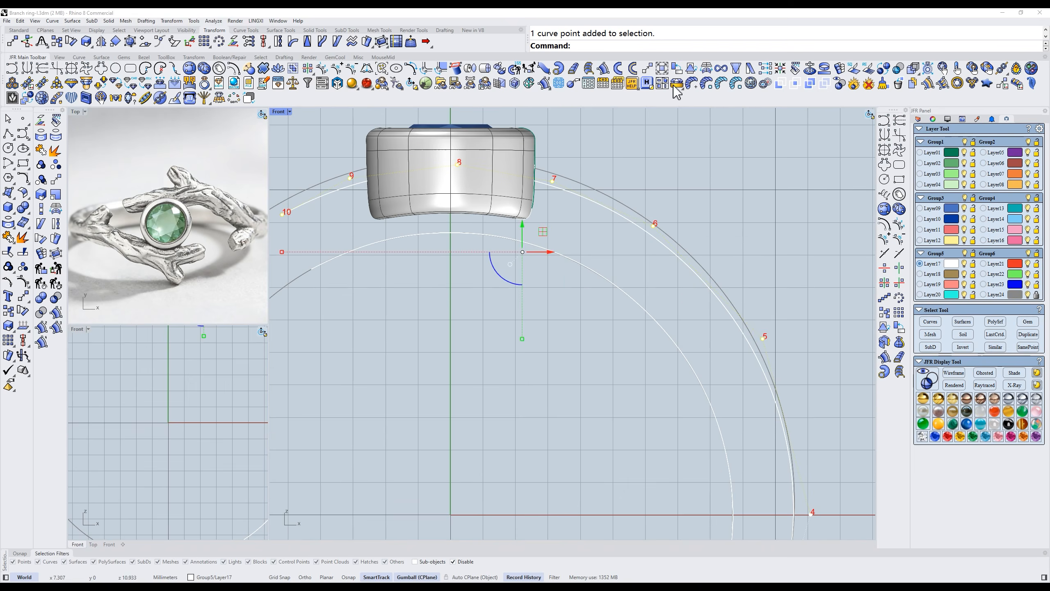
pyautogui.click(662, 68)
pyautogui.click(728, 228)
pyautogui.keyDown('ctrl'); pyautogui.moveTo(807, 399); pyautogui.dragTo(809, 403); pyautogui.keyUp('ctrl')
pyautogui.moveTo(785, 331); pyautogui.dragTo(802, 385, button='right')
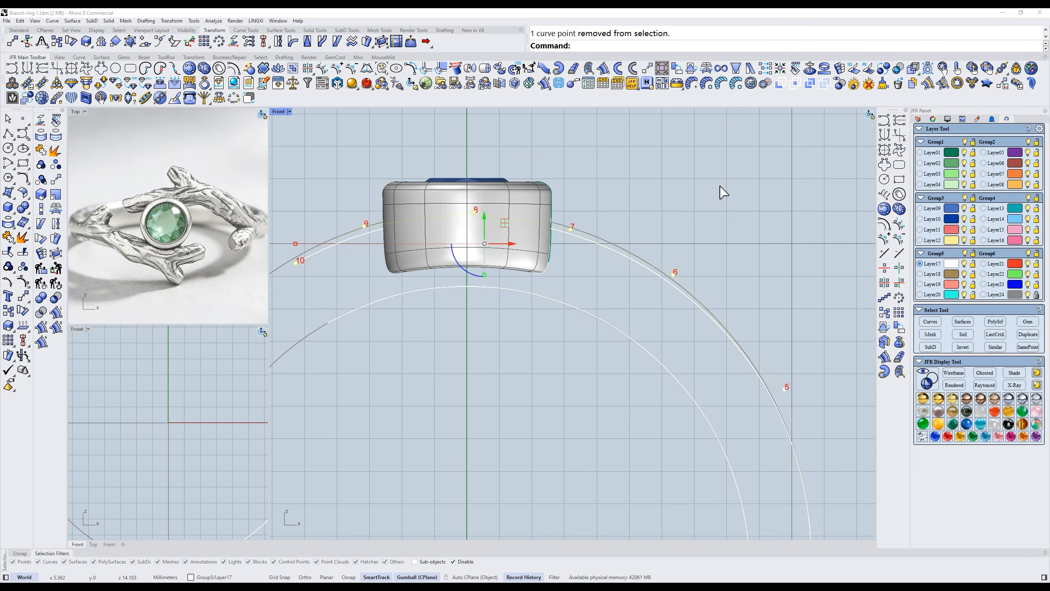
pyautogui.click(745, 209)
pyautogui.scroll(-2, 622, 274)
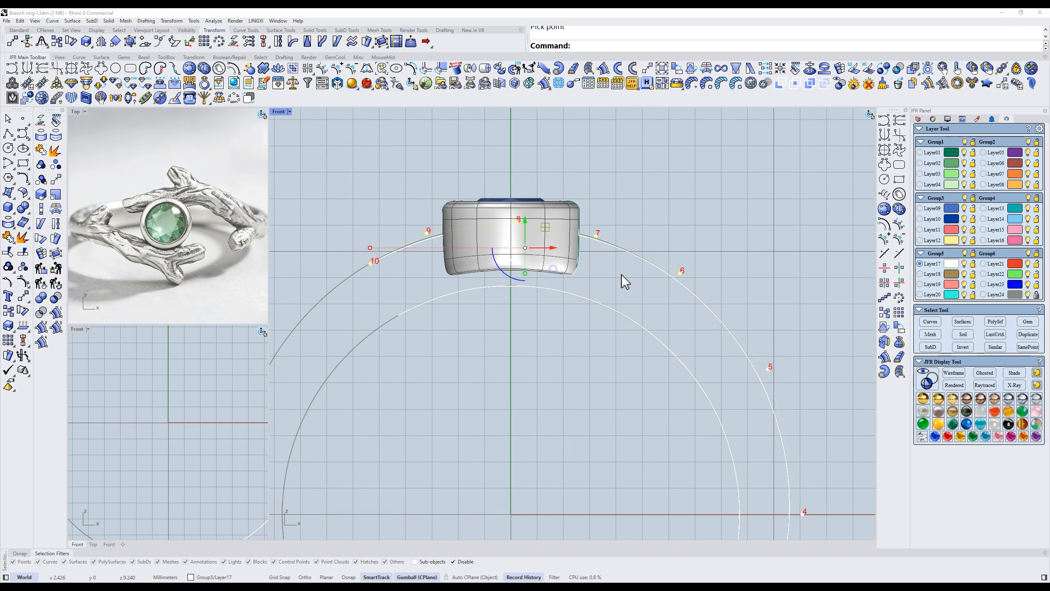
# Show the inner rail curve's control points and align point 10 of both curves with the reference circles.
pyautogui.click(476, 302)
pyautogui.press('F10')
pyautogui.moveTo(383, 234); pyautogui.dragTo(460, 332)
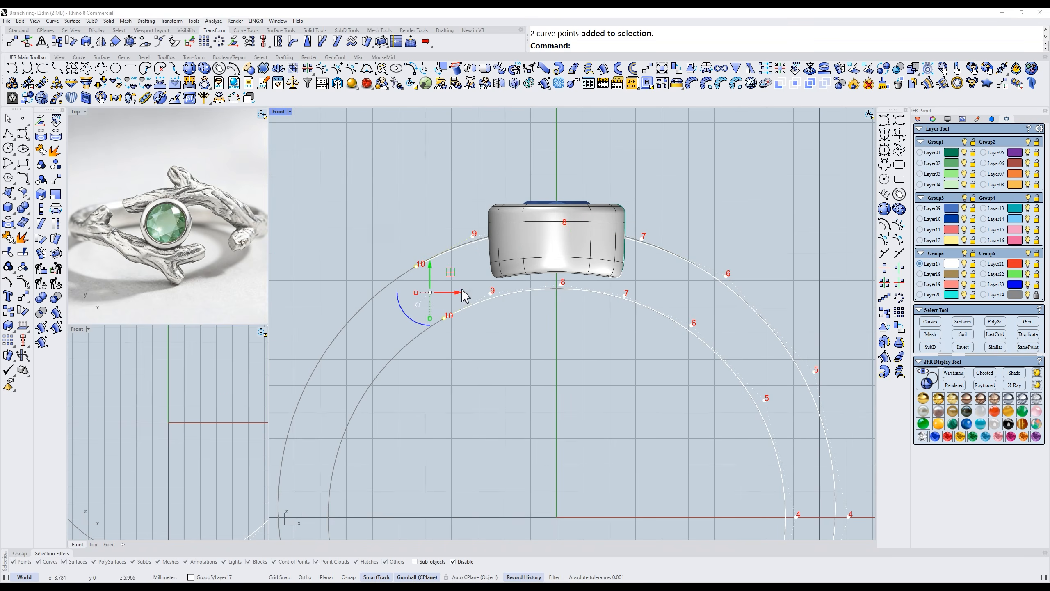
pyautogui.click(674, 70)
pyautogui.click(681, 146)
# Adjust the upper end control points of the rail curves and raise the outer curve's point 9 slightly towards the reference circle.
pyautogui.scroll(7, 499, 235)
pyautogui.moveTo(495, 179); pyautogui.dragTo(571, 346)
pyautogui.scroll(5, 571, 346)
pyautogui.rightClick(571, 346)
pyautogui.click(595, 329)
pyautogui.click(598, 328)
pyautogui.scroll(-2, 598, 329)
pyautogui.moveTo(598, 328); pyautogui.dragTo(596, 378, button='right')
pyautogui.moveTo(467, 150); pyautogui.dragTo(550, 261)
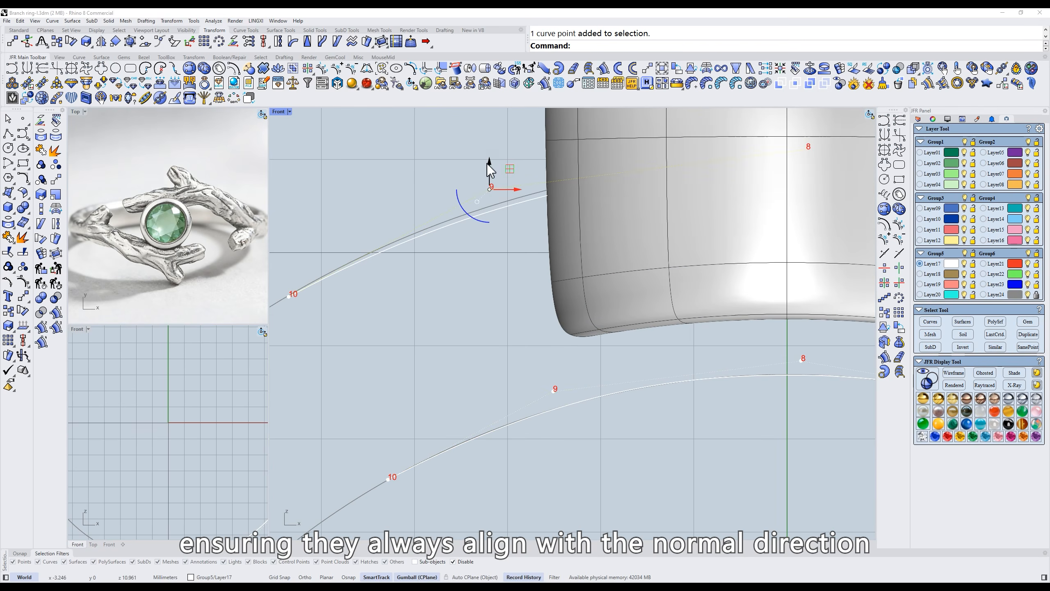
pyautogui.moveTo(489, 165); pyautogui.dragTo(488, 162)
# Hide the bezel's profile curve, using wireframe display in a tilted Top view to reach it.
pyautogui.write('t')
pyautogui.press('space')
pyautogui.moveTo(756, 283); pyautogui.dragTo(648, 344, button='right')
pyautogui.scroll(6, 648, 343)
pyautogui.keyDown('ctrl'); pyautogui.keyDown('shift'); pyautogui.moveTo(604, 285); pyautogui.dragTo(628, 302, button='right'); pyautogui.keyUp('shift'); pyautogui.keyUp('ctrl')
pyautogui.scroll(-4, 628, 302)
pyautogui.moveTo(519, 344); pyautogui.dragTo(616, 391)
pyautogui.scroll(6, 567, 277)
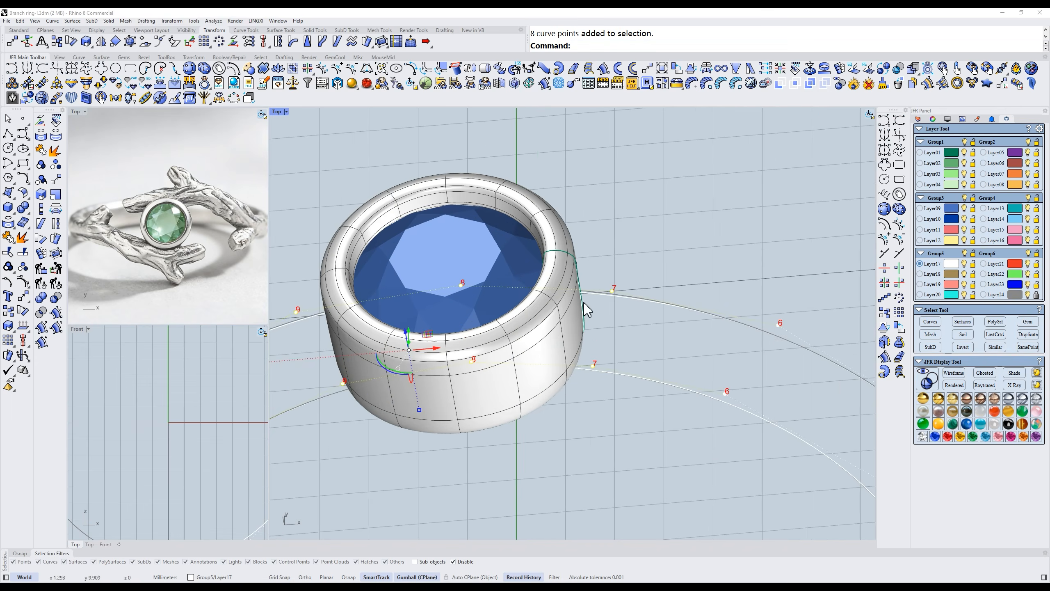
pyautogui.scroll(6, 584, 302)
pyautogui.hotkey('ctrl', 'alt', 'w')
pyautogui.click(574, 372)
pyautogui.hotkey('ctrl', 'h')
pyautogui.scroll(-8, 575, 371)
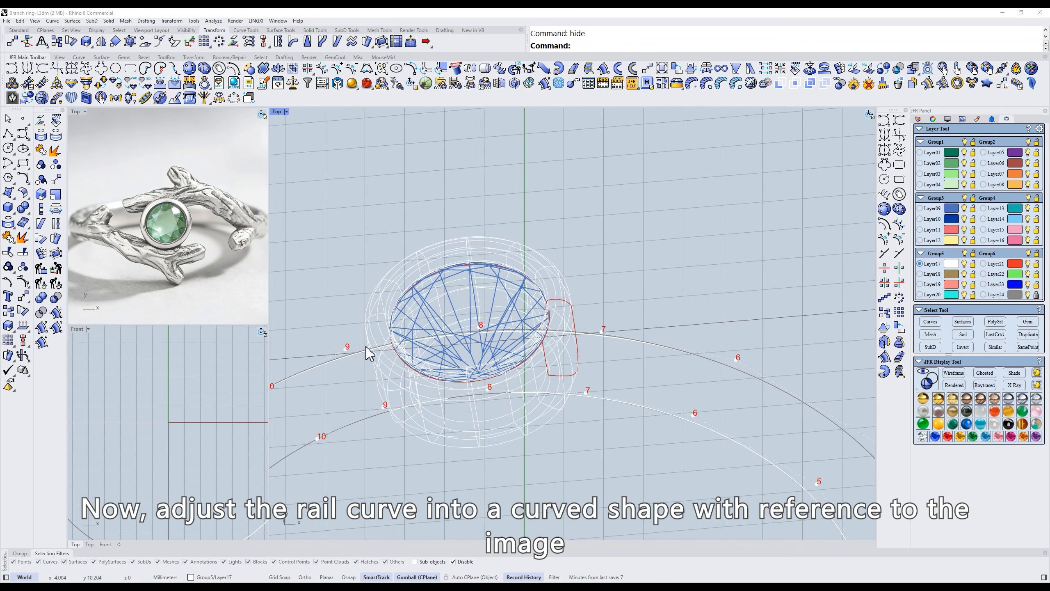
# Select the upper control points 7 to 10 of both rail curves and move them beyond the bezel's rim in the shaded Top view.
pyautogui.scroll(-2, 348, 290)
pyautogui.moveTo(328, 232); pyautogui.dragTo(637, 432)
pyautogui.keyDown('ctrl'); pyautogui.moveTo(539, 278); pyautogui.dragTo(534, 284); pyautogui.keyUp('ctrl')
pyautogui.hotkey('ctrl', 'F1')
pyautogui.hotkey('ctrl', 'alt', 's')
pyautogui.moveTo(559, 293); pyautogui.dragTo(571, 269, button='right')
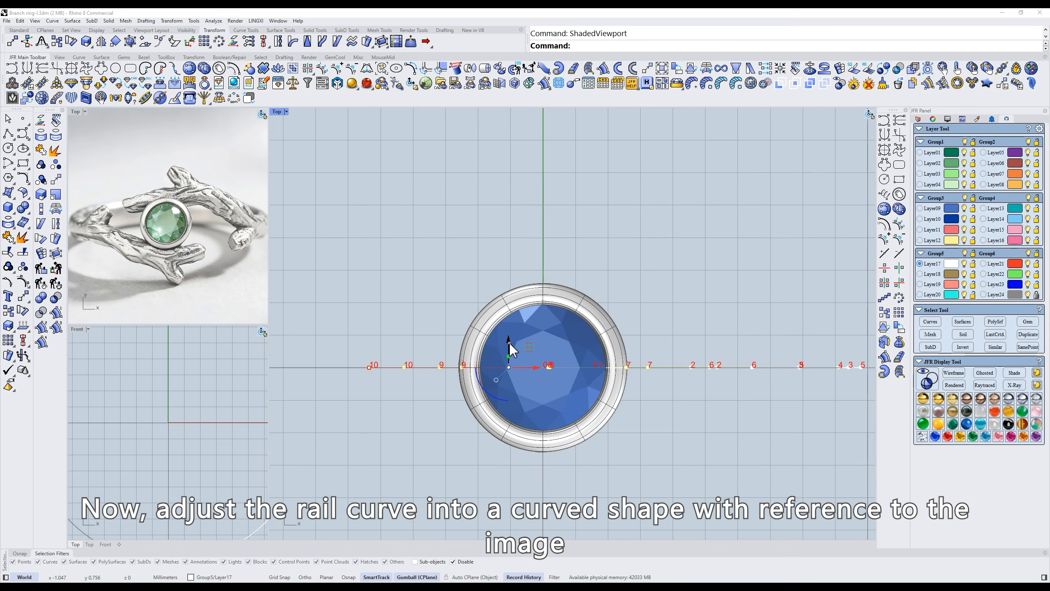
pyautogui.moveTo(510, 345); pyautogui.dragTo(534, 254)
# Move points 8 and 9 of both rails farther from the bezel and bring points 9 and 10 back towards it.
pyautogui.scroll(2, 451, 225)
pyautogui.moveTo(595, 319); pyautogui.dragTo(611, 318)
pyautogui.moveTo(525, 279); pyautogui.dragTo(527, 249)
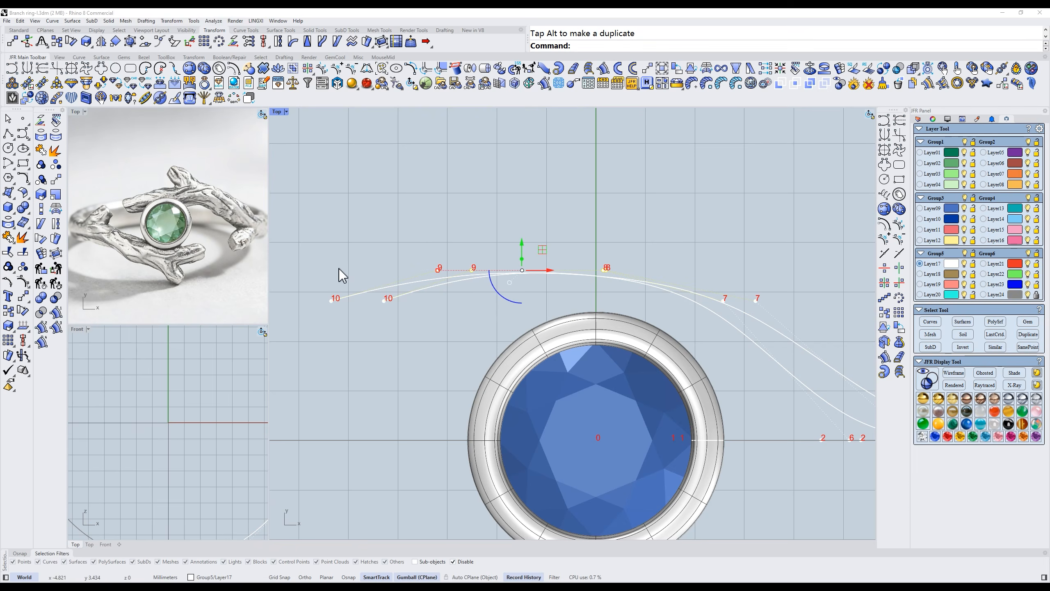
pyautogui.moveTo(314, 262); pyautogui.dragTo(515, 277)
pyautogui.moveTo(455, 245); pyautogui.dragTo(455, 259)
pyautogui.moveTo(312, 256); pyautogui.dragTo(496, 321)
pyautogui.moveTo(401, 270); pyautogui.dragTo(400, 310)
# Move point 7 of both rail curves farther from the bezel and shift point 8 slightly towards it.
pyautogui.moveTo(540, 213); pyautogui.dragTo(590, 245)
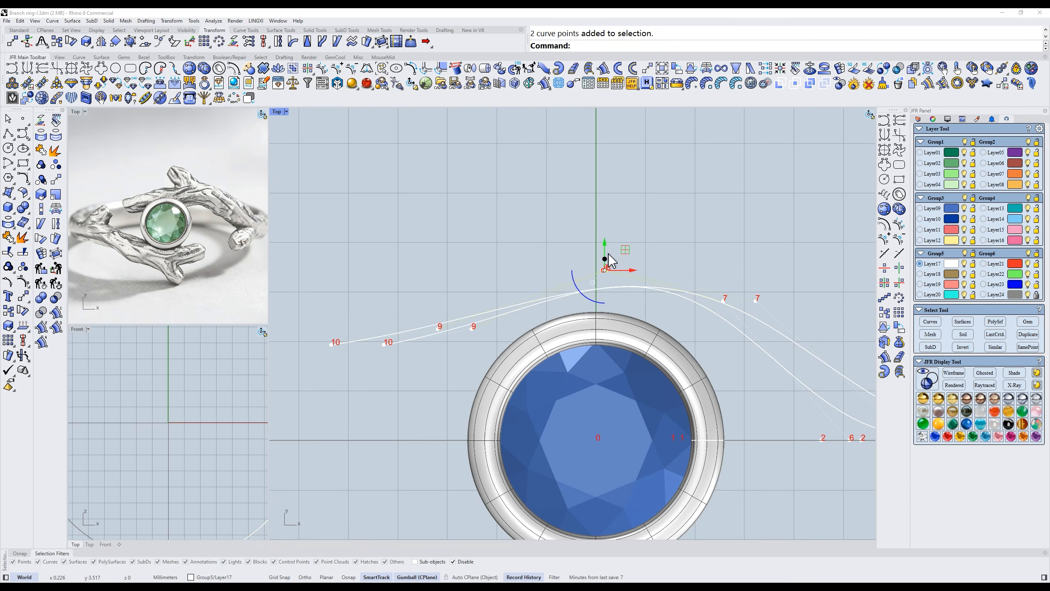
pyautogui.moveTo(710, 268); pyautogui.dragTo(777, 318)
pyautogui.moveTo(740, 276); pyautogui.dragTo(742, 239)
pyautogui.moveTo(591, 231); pyautogui.dragTo(634, 278)
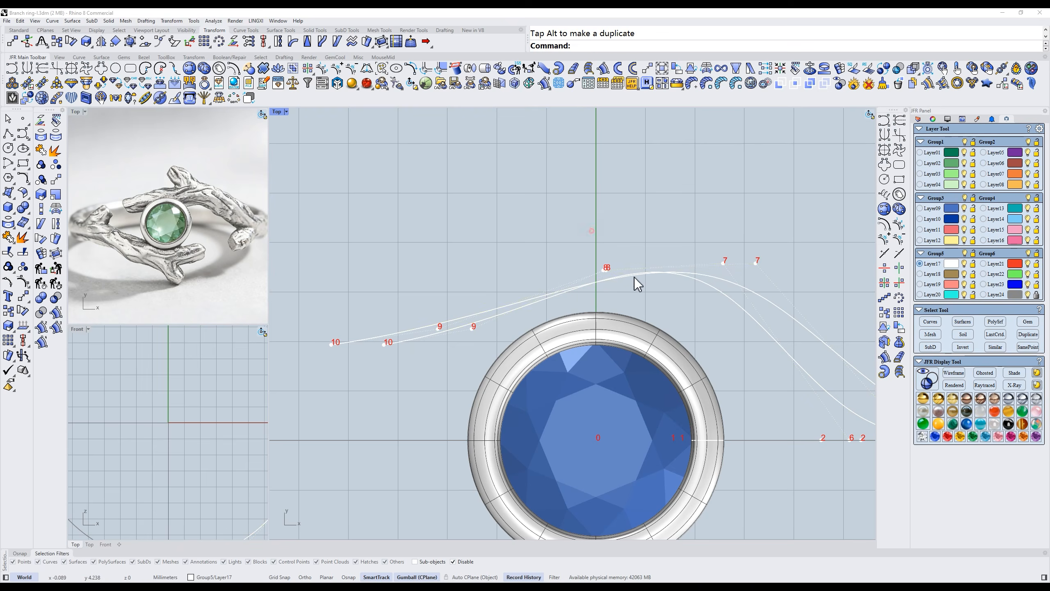
pyautogui.moveTo(606, 242); pyautogui.dragTo(607, 248)
# Move point pairs 9 and 8 of the rails slightly outward to smooth the branch arc around the bezel.
pyautogui.moveTo(412, 281); pyautogui.dragTo(500, 339)
pyautogui.rightClick(507, 338)
pyautogui.click(510, 338)
pyautogui.click(511, 320)
pyautogui.moveTo(527, 251); pyautogui.dragTo(672, 319)
pyautogui.rightClick(721, 339)
pyautogui.click(724, 340)
pyautogui.click(725, 330)
pyautogui.moveTo(498, 346); pyautogui.dragTo(499, 347)
pyautogui.moveTo(456, 285); pyautogui.dragTo(456, 277)
pyautogui.moveTo(559, 236); pyautogui.dragTo(644, 290)
pyautogui.moveTo(603, 239); pyautogui.dragTo(605, 229)
# Move point 6 of both rail curves away from the centre axis in the Top view to match the branch's bend.
pyautogui.scroll(-2, 667, 261)
pyautogui.keyDown('ctrl'); pyautogui.keyDown('shift'); pyautogui.moveTo(705, 294); pyautogui.dragTo(686, 329, button='right'); pyautogui.keyUp('shift'); pyautogui.keyUp('ctrl')
pyautogui.moveTo(708, 453); pyautogui.dragTo(813, 368)
pyautogui.write('t')
pyautogui.press('Return')
pyautogui.moveTo(812, 367); pyautogui.dragTo(548, 326, button='right')
pyautogui.moveTo(607, 335); pyautogui.dragTo(614, 265)
# Shift point 5 of both rails slightly off the centre axis in the Right view and refine point 6 in a tilted view.
pyautogui.keyDown('ctrl'); pyautogui.keyDown('shift'); pyautogui.moveTo(649, 298); pyautogui.dragTo(643, 302, button='right'); pyautogui.keyUp('shift'); pyautogui.keyUp('ctrl')
pyautogui.moveTo(744, 304); pyautogui.dragTo(746, 302)
pyautogui.write('r')
pyautogui.press('Return')
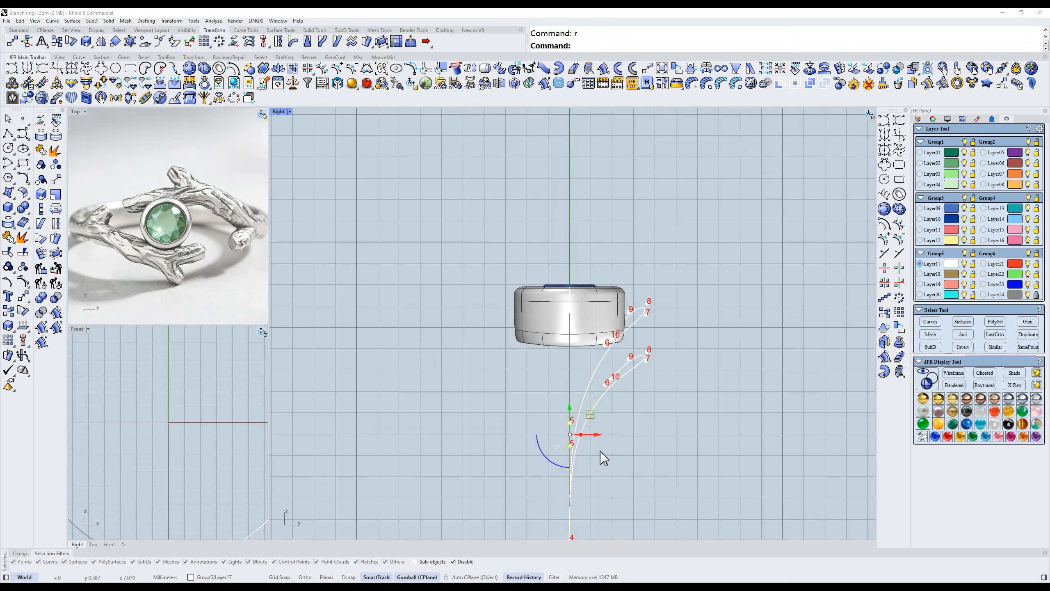
pyautogui.scroll(4, 600, 451)
pyautogui.moveTo(576, 423); pyautogui.dragTo(582, 422)
pyautogui.keyDown('ctrl'); pyautogui.keyDown('shift'); pyautogui.moveTo(658, 348); pyautogui.dragTo(635, 386, button='right'); pyautogui.keyUp('shift'); pyautogui.keyUp('ctrl')
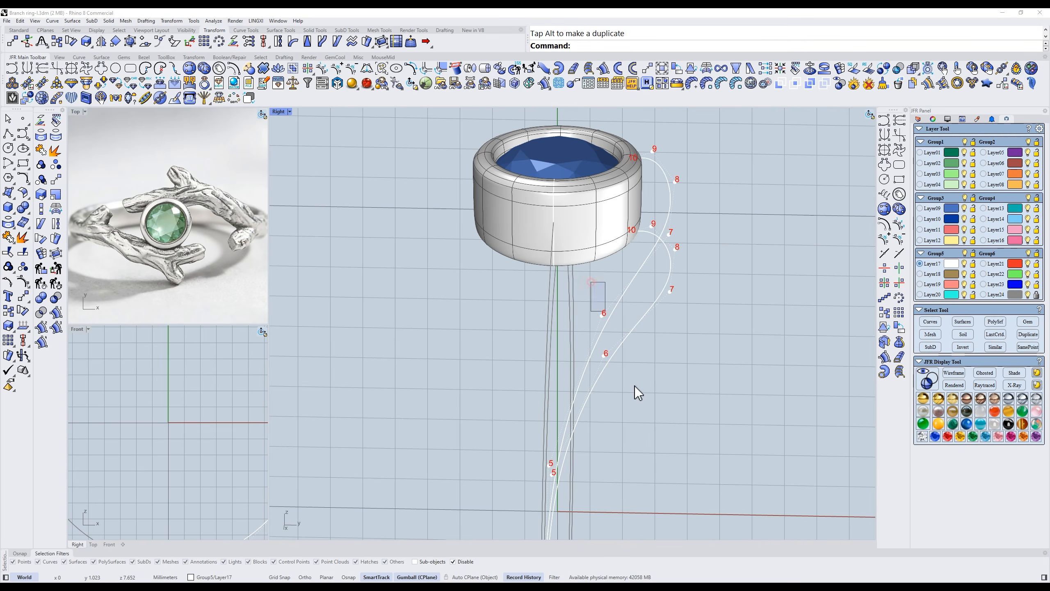
pyautogui.moveTo(636, 344); pyautogui.dragTo(682, 335)
pyautogui.write('t')
pyautogui.press('Return')
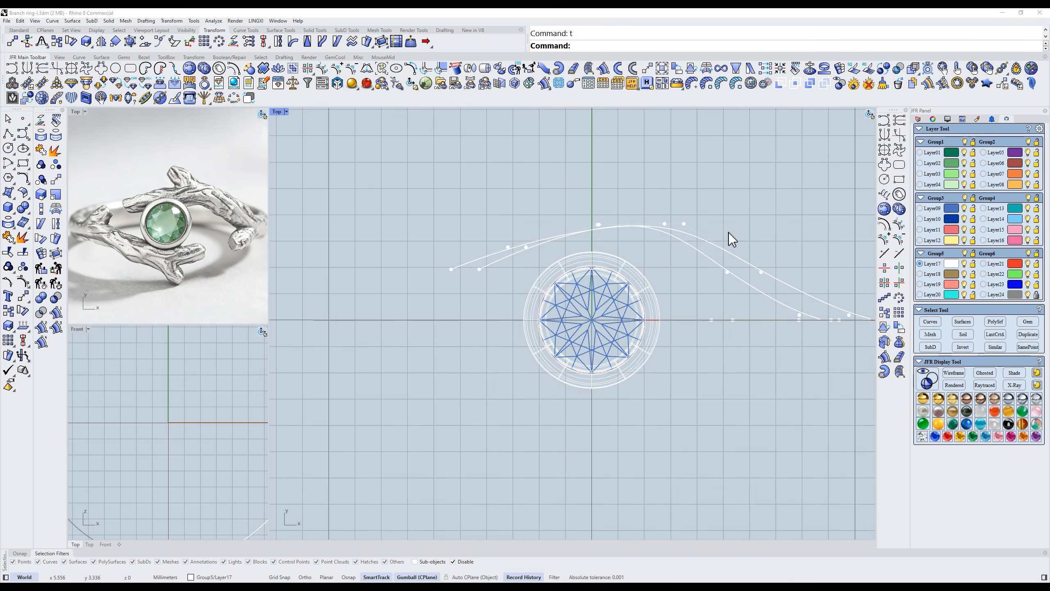
# Create a closed rounded rectangular profile with Cycle Curve beside the rail curves in the Right view.
pyautogui.moveTo(671, 248)
pyautogui.mouseDown(button='right')
pyautogui.moveTo(637, 238)
pyautogui.moveTo(577, 265)
pyautogui.moveTo(554, 246)
pyautogui.mouseUp(button='right')
pyautogui.write('r')
pyautogui.press('Return')
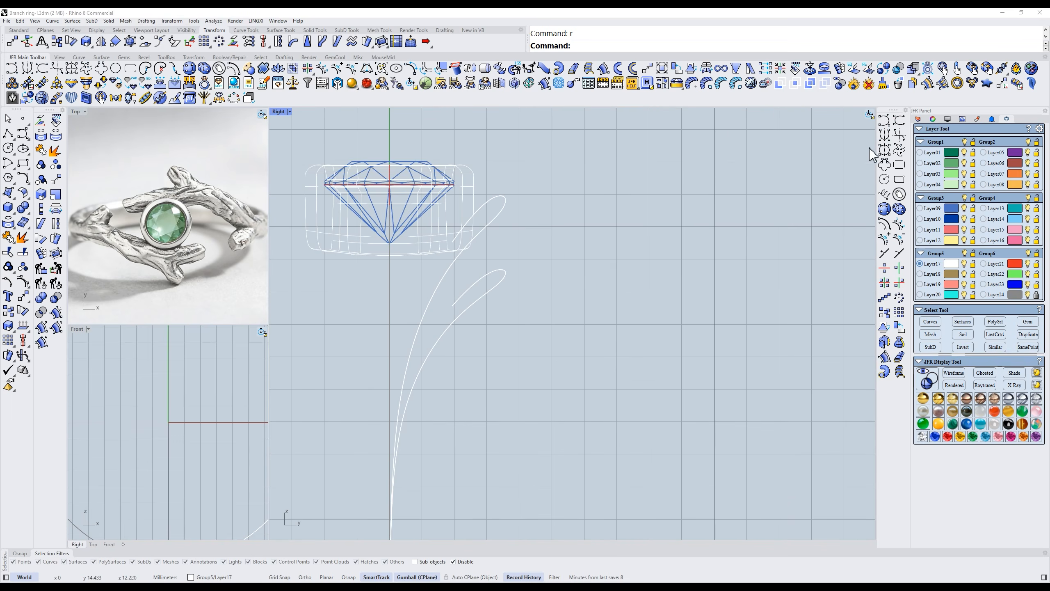
pyautogui.click(884, 149)
pyautogui.click(600, 279)
pyautogui.scroll(6, 604, 280)
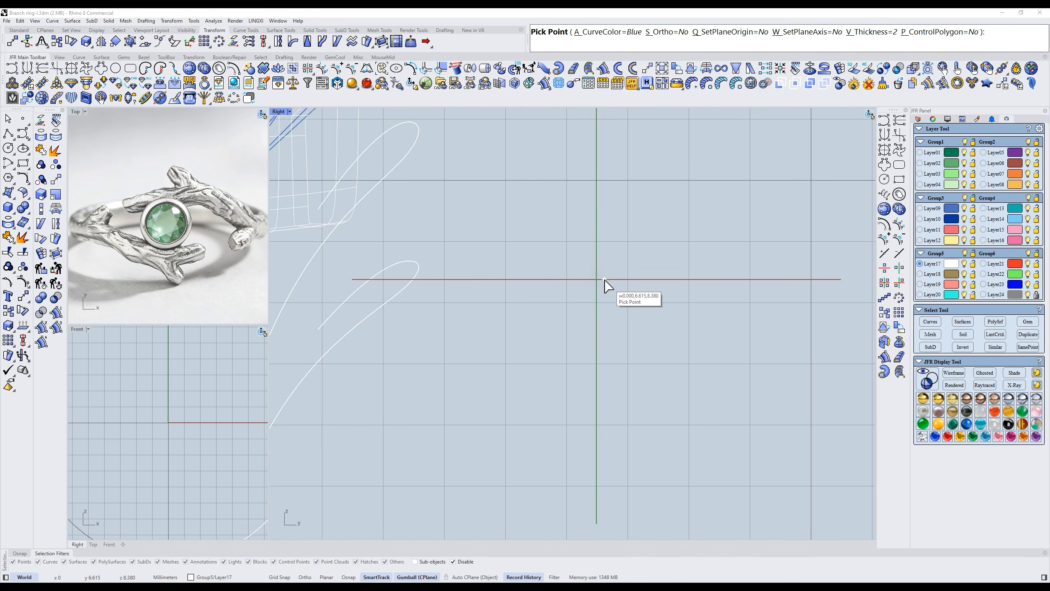
pyautogui.click(652, 325)
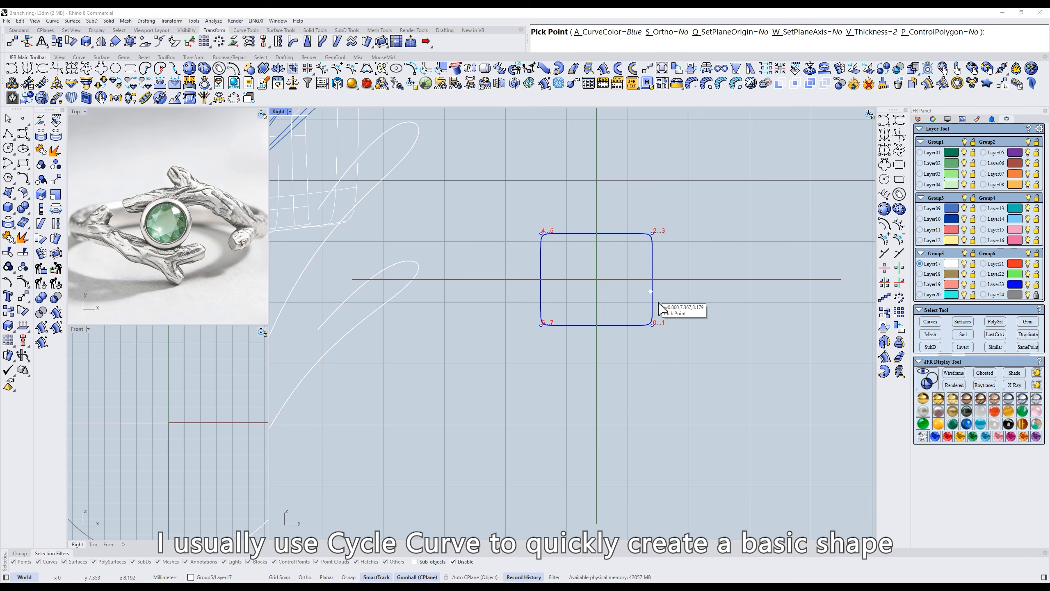
# Turn on Ortho in Cycle Curve, add symmetric points along the rectangular profile's sides, simplify its corner points and finish the curve.
pyautogui.press('s')
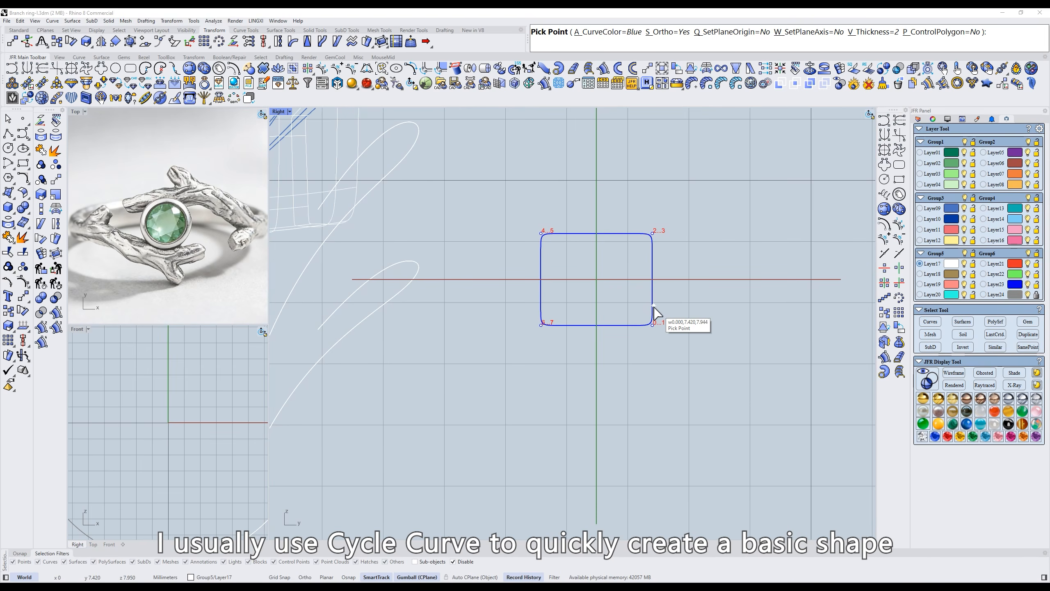
pyautogui.click(652, 297)
pyautogui.click(629, 325)
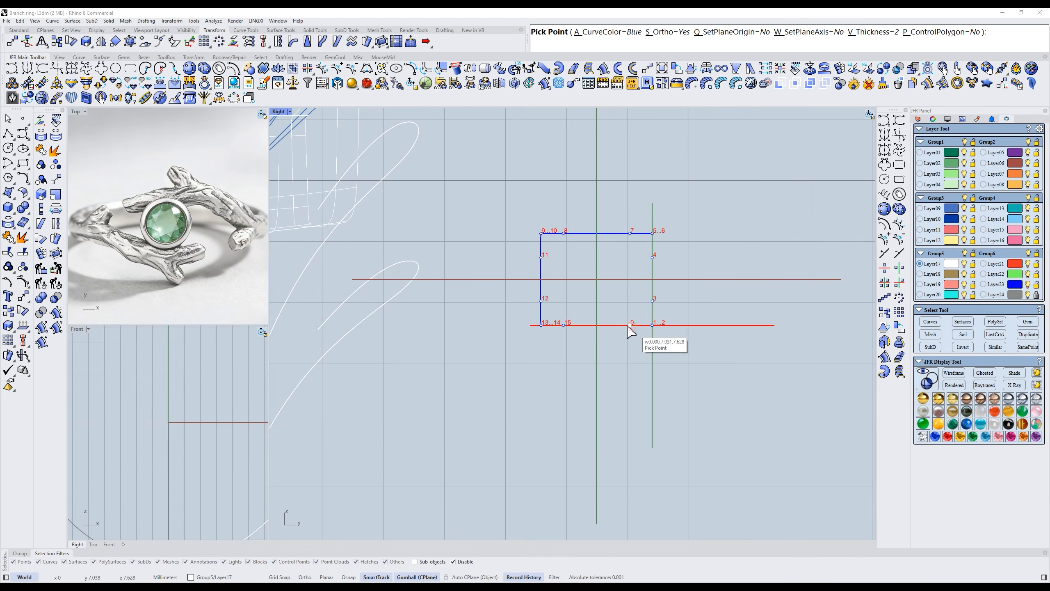
pyautogui.scroll(4, 595, 286)
pyautogui.moveTo(595, 286); pyautogui.dragTo(590, 319, button='right')
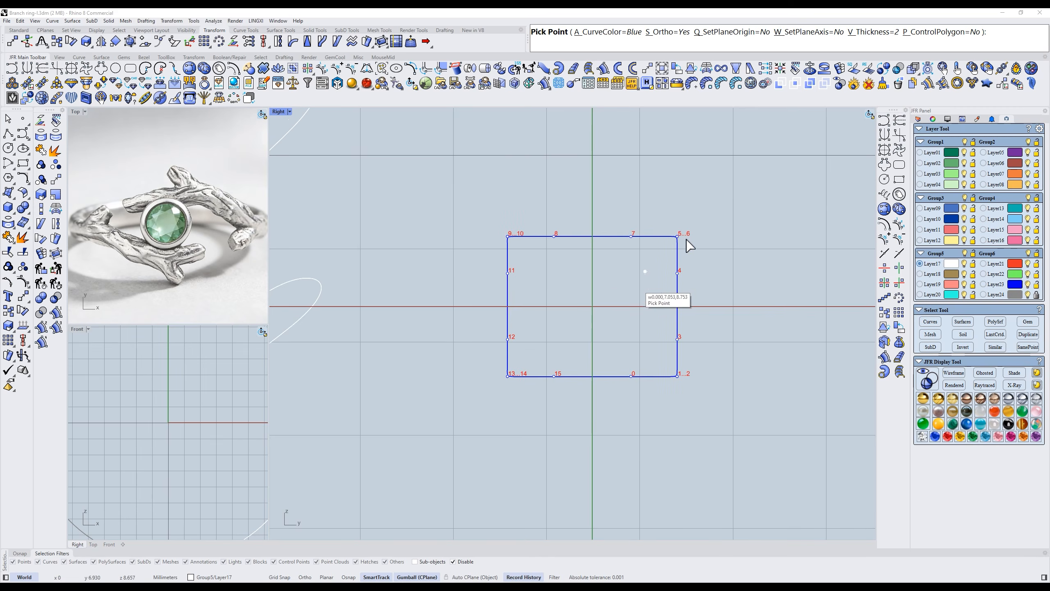
pyautogui.click(678, 237)
pyautogui.rightClick(692, 254)
# Show the profile's control points, raise the two upper middle points, and scale the four side points outward.
pyautogui.moveTo(713, 227); pyautogui.dragTo(677, 262, button='right')
pyautogui.moveTo(678, 263); pyautogui.dragTo(557, 398)
pyautogui.press('F10')
pyautogui.moveTo(497, 248); pyautogui.dragTo(598, 300)
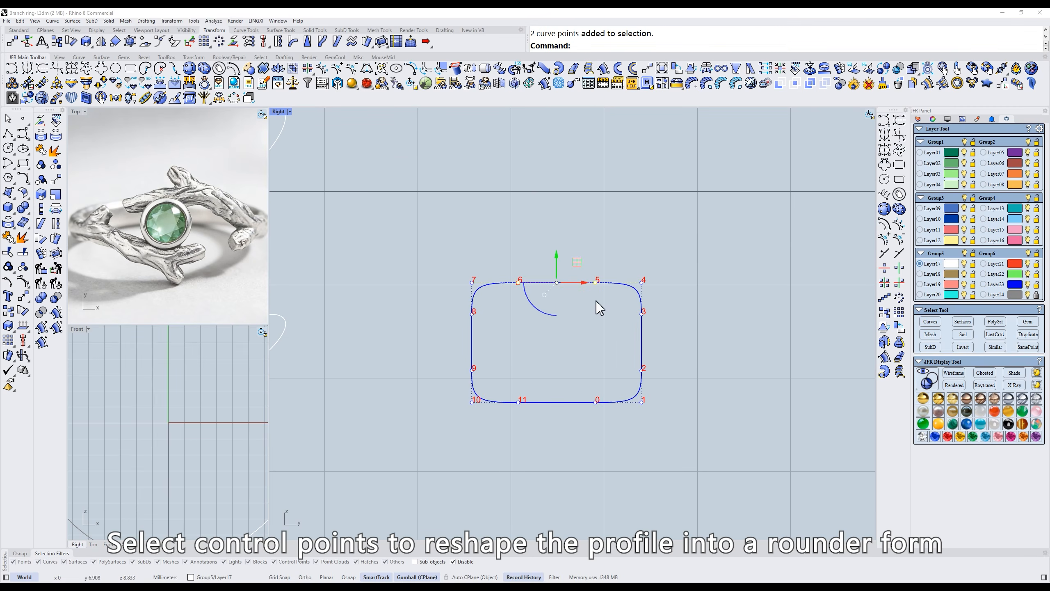
pyautogui.moveTo(557, 253); pyautogui.dragTo(562, 222)
pyautogui.moveTo(430, 290); pyautogui.dragTo(676, 377)
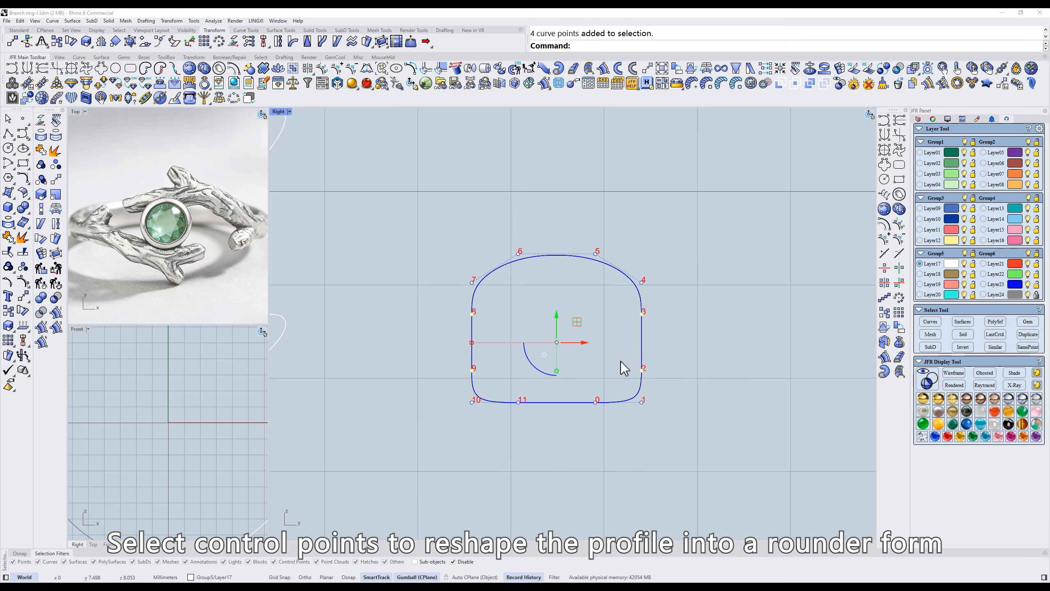
pyautogui.moveTo(557, 370); pyautogui.dragTo(556, 333)
pyautogui.moveTo(472, 350); pyautogui.dragTo(453, 350)
# Round the profile's base by pulling its lower corner points inward, and widen the side points slightly.
pyautogui.moveTo(496, 430); pyautogui.dragTo(557, 391)
pyautogui.scroll(2, 518, 366)
pyautogui.moveTo(425, 434); pyautogui.dragTo(739, 426)
pyautogui.moveTo(456, 435); pyautogui.dragTo(721, 405)
pyautogui.moveTo(429, 368); pyautogui.dragTo(419, 367)
pyautogui.moveTo(593, 272); pyautogui.dragTo(603, 303, button='right')
pyautogui.scroll(-2, 603, 306)
pyautogui.press('Escape')
pyautogui.press('Escape')
# Show the profile's control points again and fine-tune the upper corner and side points into a smooth dome.
pyautogui.moveTo(659, 261); pyautogui.dragTo(569, 304)
pyautogui.press('F10')
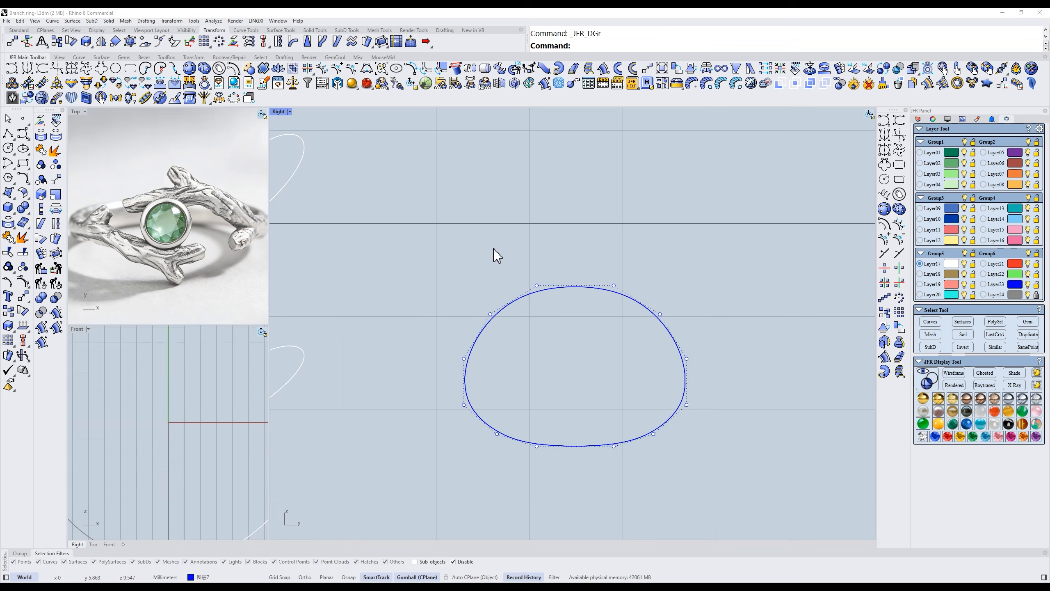
pyautogui.moveTo(652, 299); pyautogui.dragTo(652, 298)
pyautogui.scroll(2, 553, 268)
pyautogui.moveTo(532, 294); pyautogui.dragTo(534, 294)
pyautogui.moveTo(423, 262); pyautogui.dragTo(744, 346)
pyautogui.moveTo(459, 315); pyautogui.dragTo(459, 315)
pyautogui.click(517, 372)
# Fine-tune the profile's lower corner control points to smooth the curve around its base.
pyautogui.scroll(-1, 537, 389)
pyautogui.moveTo(548, 404); pyautogui.dragTo(545, 338, button='right')
pyautogui.scroll(1, 544, 340)
pyautogui.moveTo(471, 364); pyautogui.dragTo(667, 491)
pyautogui.moveTo(497, 437); pyautogui.dragTo(505, 438)
pyautogui.press('Escape')
pyautogui.press('Escape')
# Scale the closed profile down uniformly beside the rail curves in the Right view.
pyautogui.scroll(-8, 572, 340)
pyautogui.moveTo(612, 357); pyautogui.dragTo(630, 376, button='right')
pyautogui.scroll(-4, 644, 388)
pyautogui.click(569, 369)
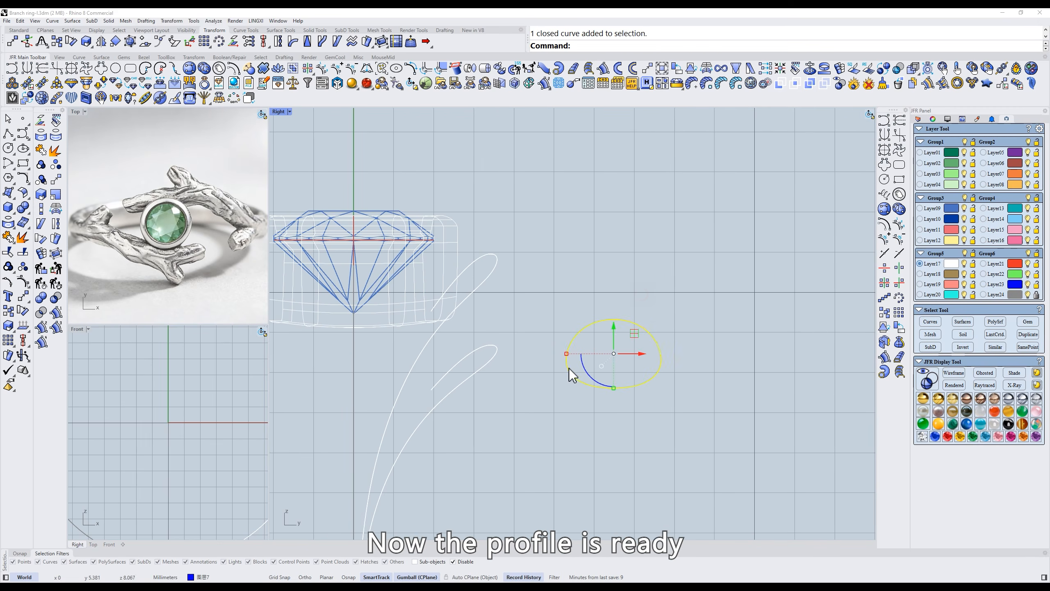
pyautogui.keyDown('shift'); pyautogui.moveTo(573, 355); pyautogui.dragTo(574, 356); pyautogui.keyUp('shift')
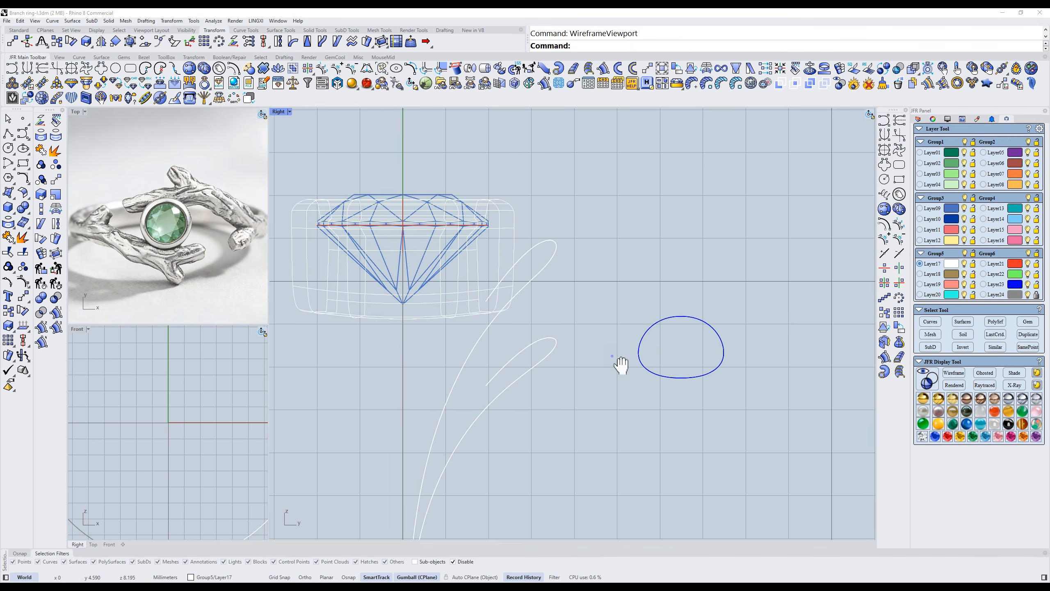
# Preview the ring shank in shaded display with Dual Rail - Preview, using both rail curves and the rounded profile.
pyautogui.hotkey('ctrl', 'alt', 's')
pyautogui.scroll(-2, 645, 327)
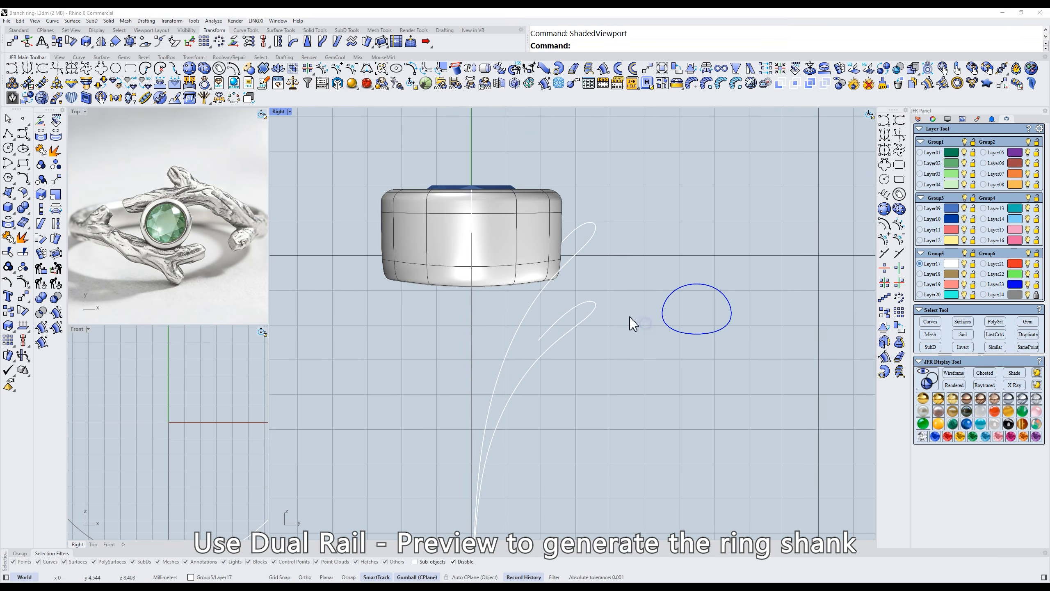
pyautogui.click(587, 248)
pyautogui.click(595, 314)
pyautogui.click(665, 308)
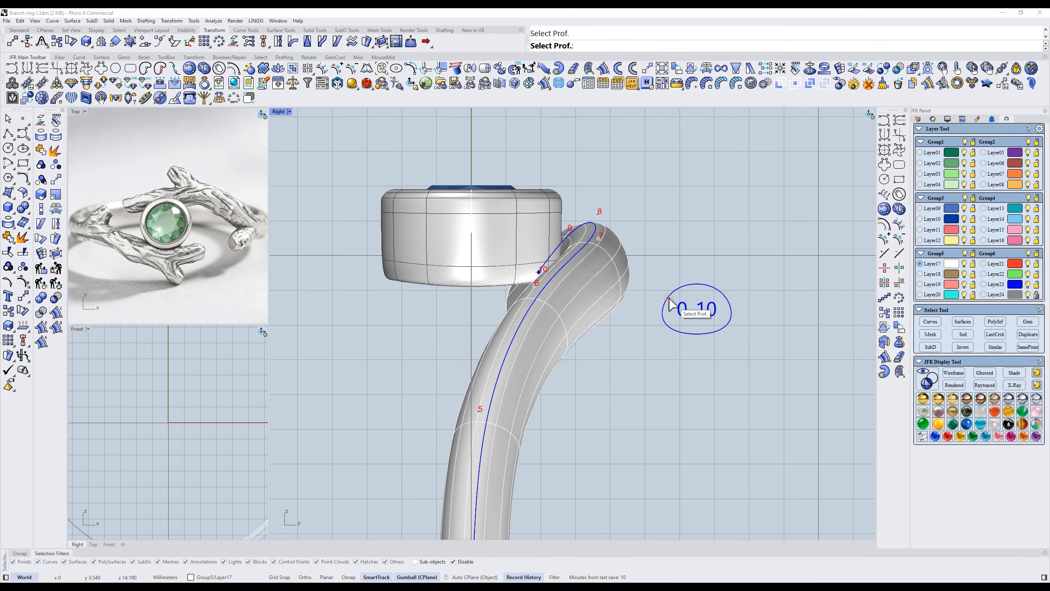
pyautogui.scroll(-4, 580, 342)
# Seal the shank's ends with the Gather cap option, keep the middle-row profile position, and create the sweep.
pyautogui.keyDown('ctrl'); pyautogui.keyDown('shift'); pyautogui.moveTo(580, 345); pyautogui.dragTo(489, 261, button='right'); pyautogui.keyUp('shift'); pyautogui.keyUp('ctrl')
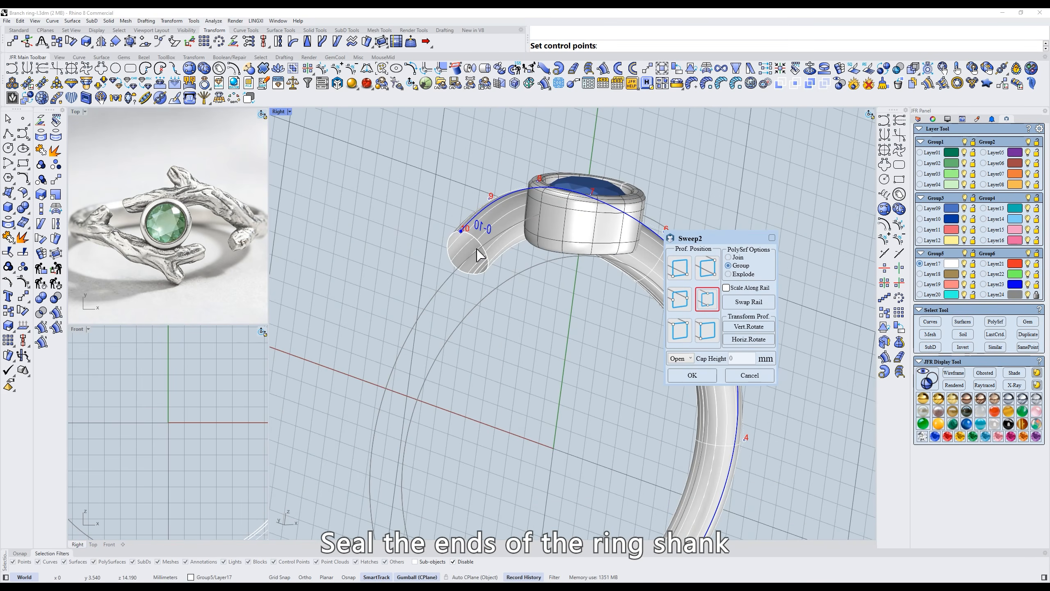
pyautogui.click(679, 368)
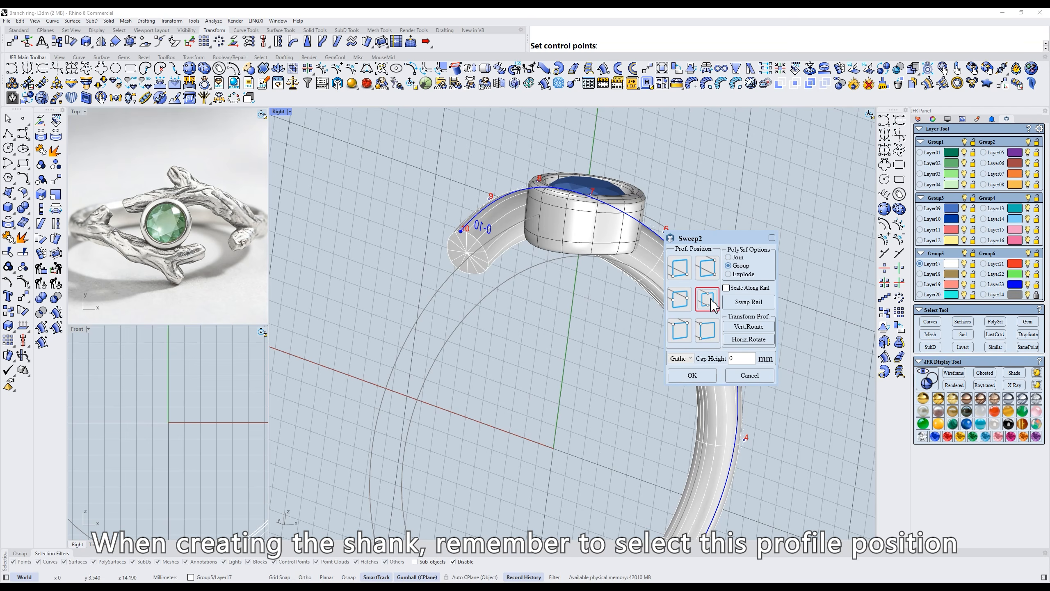
pyautogui.click(702, 376)
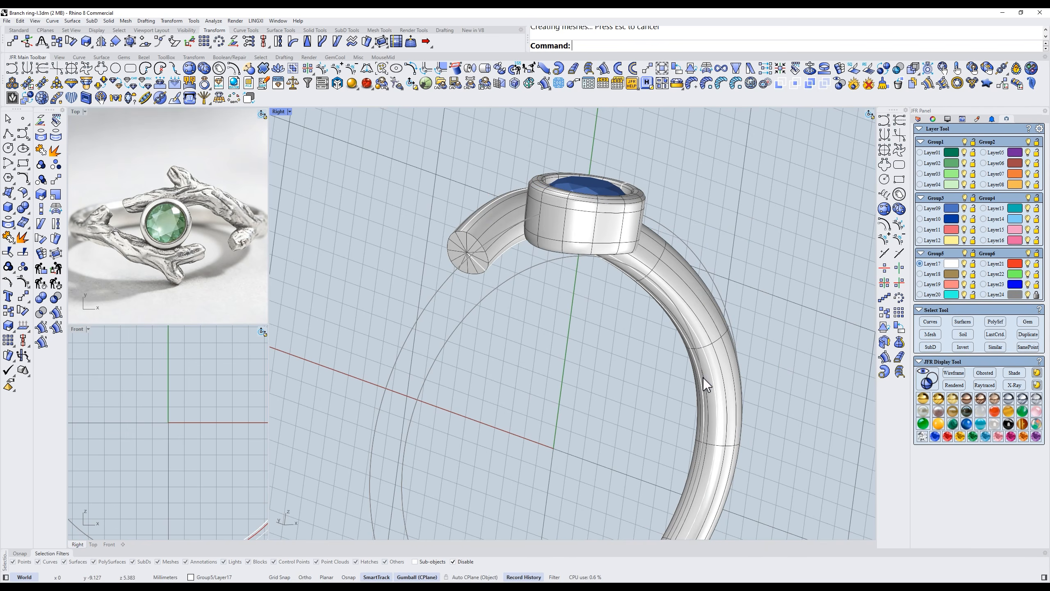
# Scale the profile along its width in the Top view to make the shank slightly narrower.
pyautogui.write('t')
pyautogui.press('Return')
pyautogui.scroll(3, 593, 289)
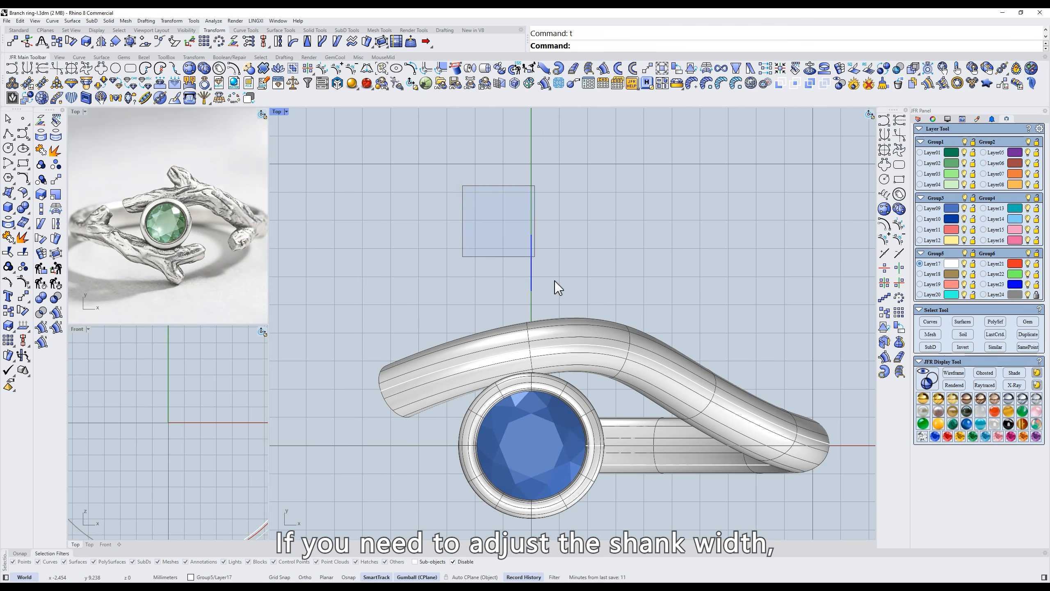
pyautogui.moveTo(554, 282); pyautogui.dragTo(557, 286)
pyautogui.scroll(3, 455, 368)
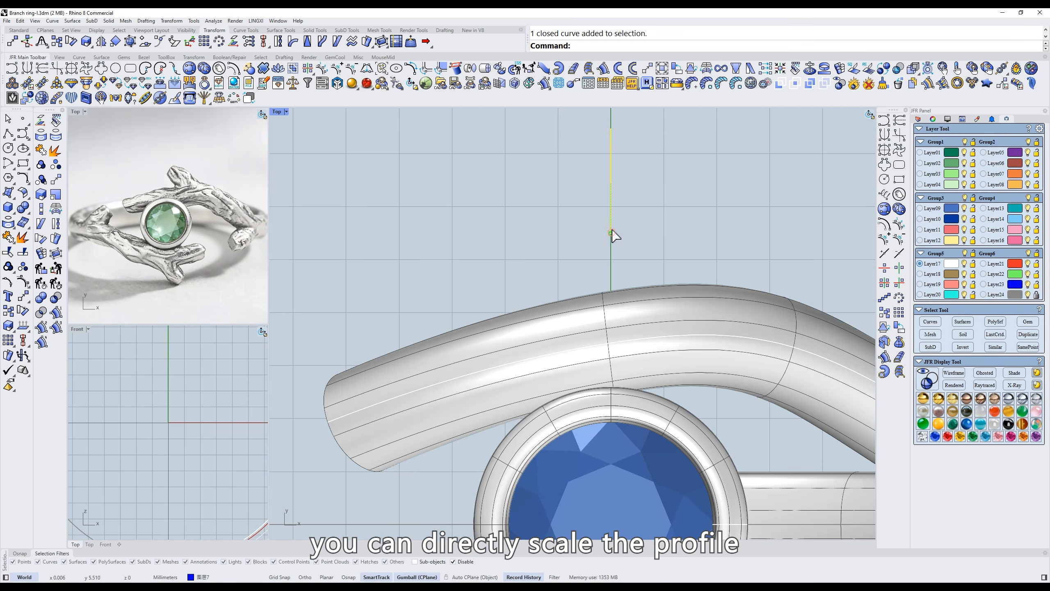
pyautogui.moveTo(612, 231); pyautogui.dragTo(612, 228)
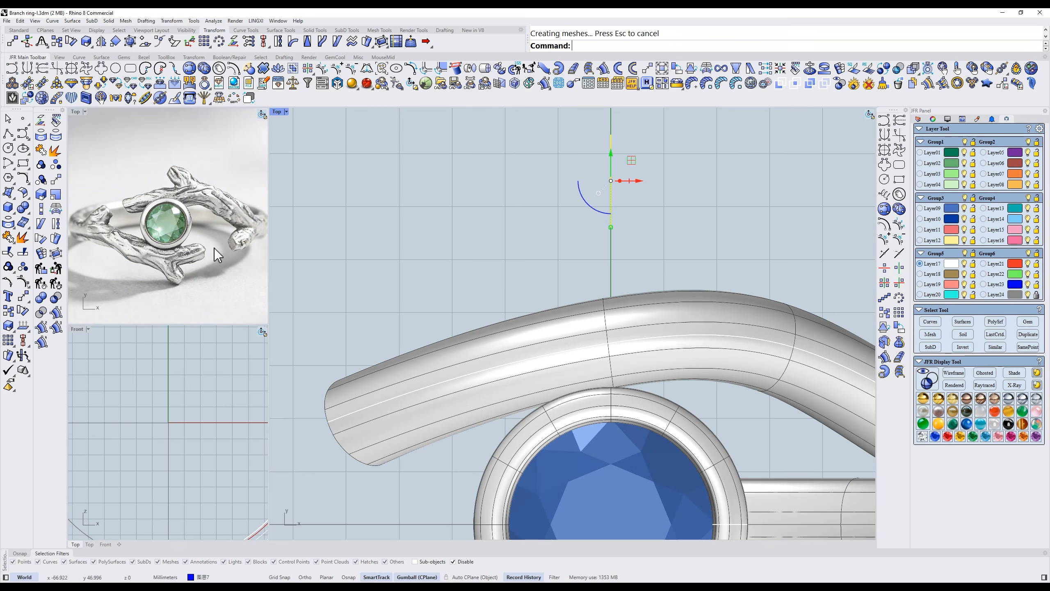
# Enlarge the reference image and refine the profile's width so the shank matches the branch thickness.
pyautogui.scroll(2, 214, 248)
pyautogui.moveTo(578, 258); pyautogui.dragTo(559, 288, button='right')
pyautogui.moveTo(590, 254); pyautogui.dragTo(591, 251)
pyautogui.scroll(8, 595, 256)
pyautogui.moveTo(595, 256); pyautogui.dragTo(646, 305, button='right')
pyautogui.moveTo(639, 300); pyautogui.dragTo(640, 314)
pyautogui.scroll(-10, 618, 392)
pyautogui.moveTo(619, 393); pyautogui.dragTo(617, 301, button='right')
# Apply Make Uniform to the shank surface to smooth its ends.
pyautogui.click(556, 312)
pyautogui.click(473, 365)
pyautogui.scroll(-2, 516, 364)
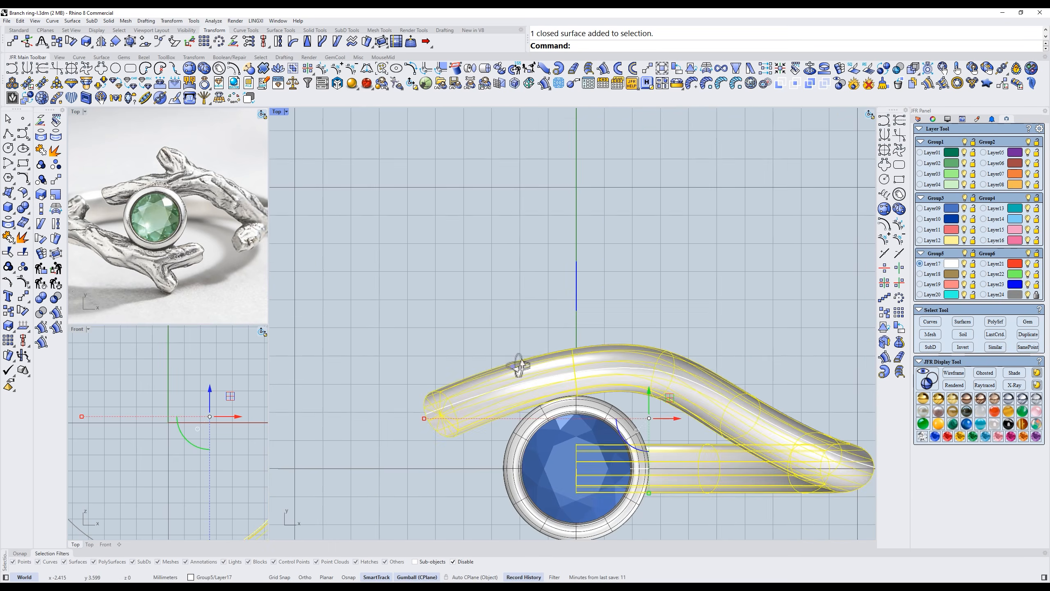
pyautogui.scroll(-2, 539, 207)
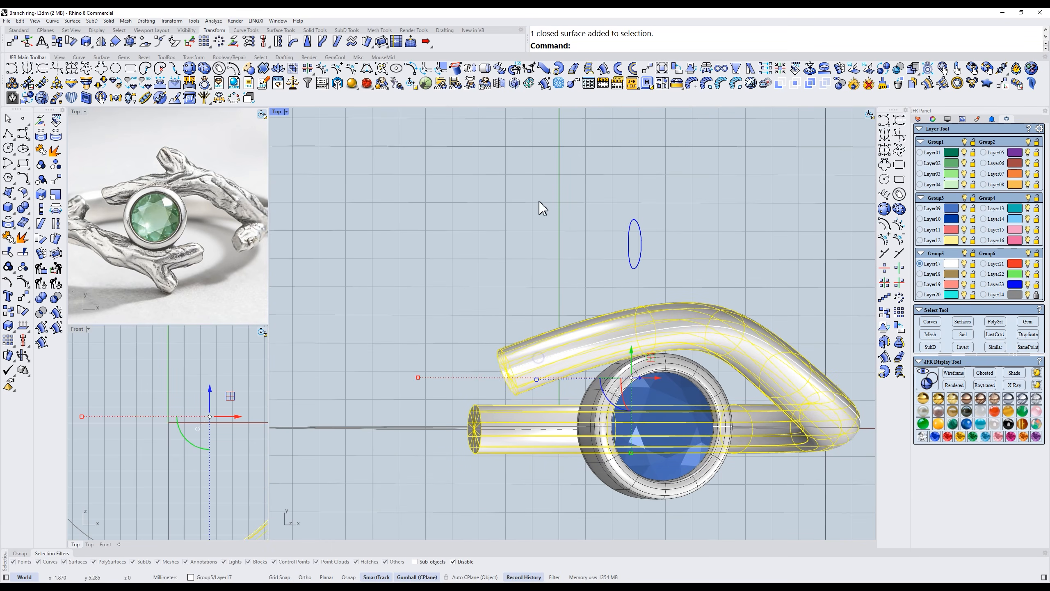
pyautogui.click(294, 31)
pyautogui.click(420, 41)
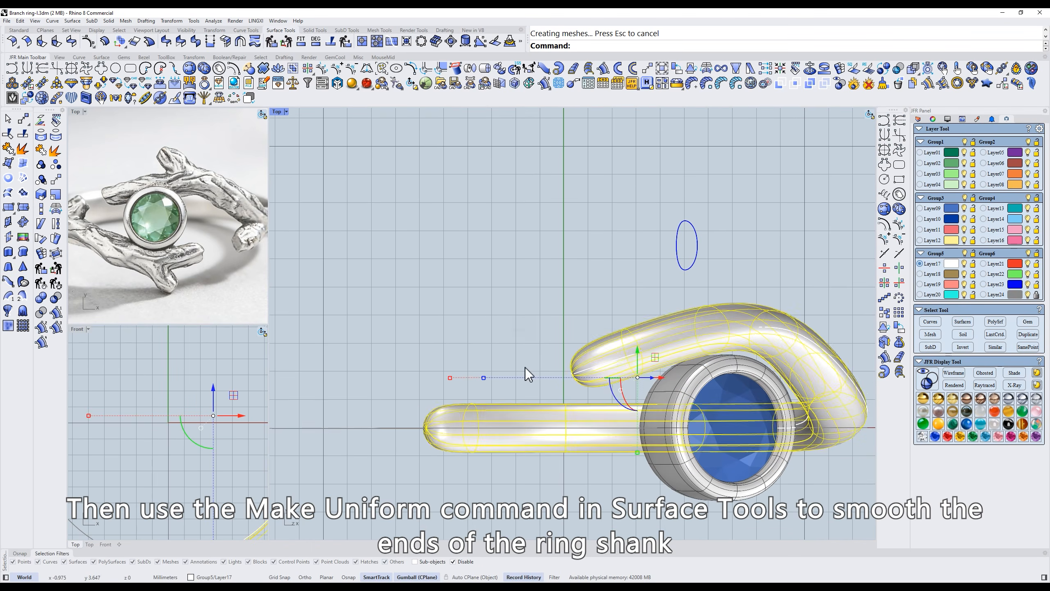
# Show the shank's control points and delete the end points of the straight end behind the bezel.
pyautogui.press('F10')
pyautogui.click(418, 429)
pyautogui.press('Delete')
# Narrow the branch tip beside the bezel by scaling its end control points in the Top view.
pyautogui.moveTo(610, 376); pyautogui.dragTo(533, 344, button='right')
pyautogui.scroll(4, 522, 342)
pyautogui.moveTo(403, 306); pyautogui.dragTo(515, 428)
pyautogui.write('t')
pyautogui.press('space')
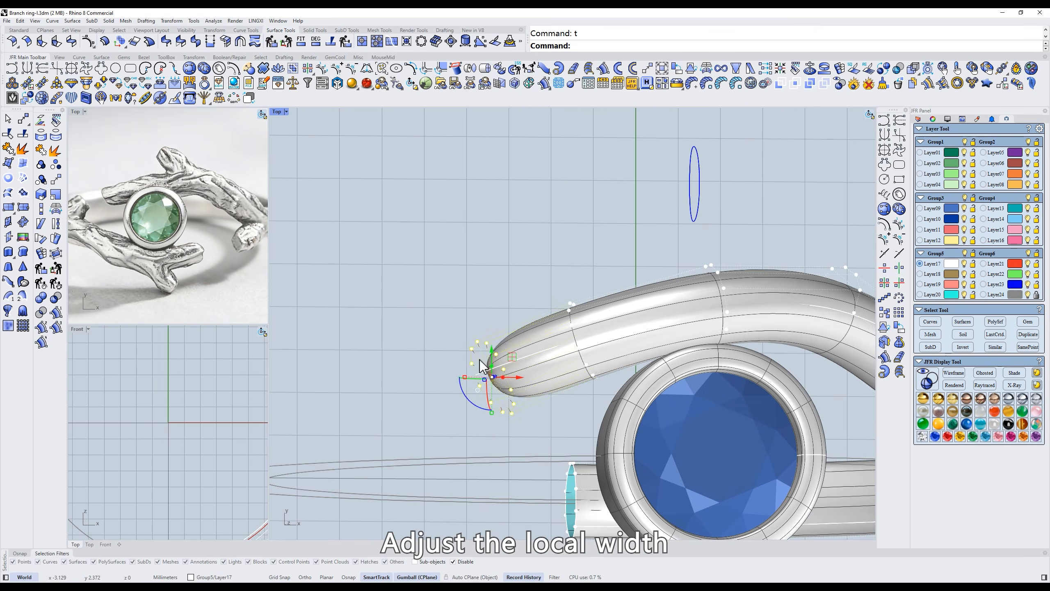
pyautogui.scroll(6, 471, 442)
pyautogui.moveTo(432, 485); pyautogui.dragTo(432, 477)
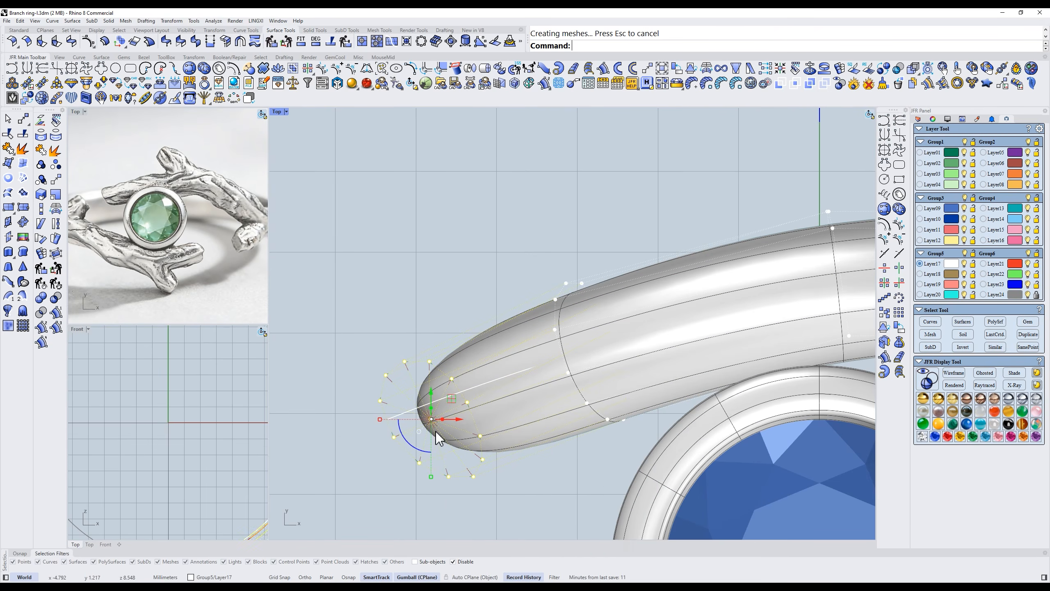
# Scale the row of control points next to the branch tip slightly narrower in the Top view.
pyautogui.moveTo(670, 239); pyautogui.dragTo(529, 443)
pyautogui.moveTo(503, 476); pyautogui.dragTo(504, 469)
pyautogui.click(586, 251)
pyautogui.scroll(-8, 589, 261)
pyautogui.moveTo(591, 266); pyautogui.dragTo(543, 280, button='right')
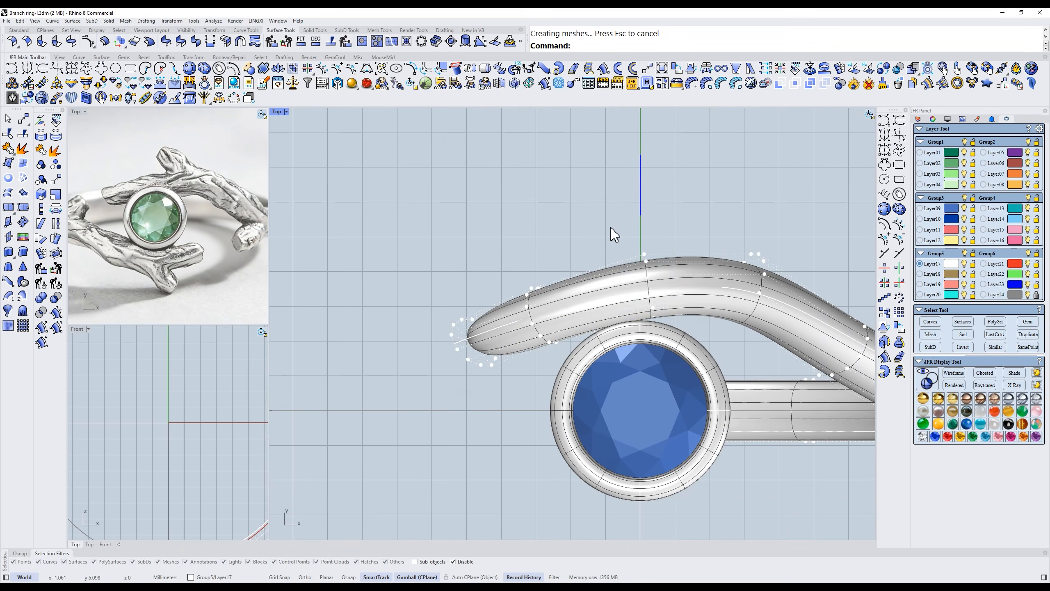
# Move the two control point rows above the bezel slightly closer to the gem in the Top view.
pyautogui.scroll(8, 664, 304)
pyautogui.moveTo(681, 320); pyautogui.dragTo(631, 324)
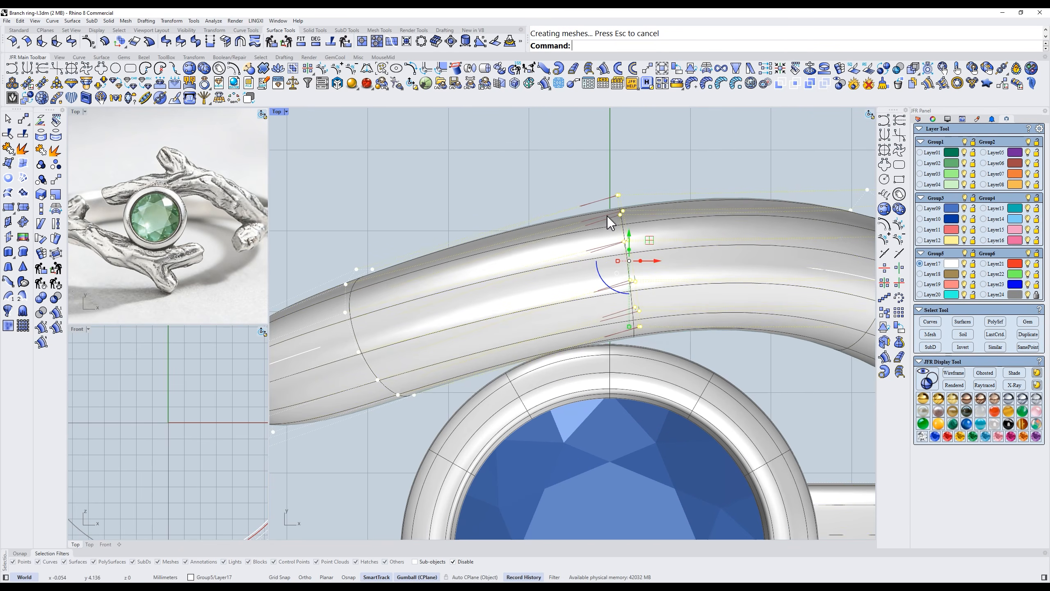
pyautogui.moveTo(629, 233); pyautogui.dragTo(630, 242)
pyautogui.moveTo(419, 244); pyautogui.dragTo(527, 244, button='right')
pyautogui.moveTo(443, 224); pyautogui.dragTo(555, 425)
pyautogui.moveTo(492, 305); pyautogui.dragTo(491, 314)
pyautogui.click(491, 242)
pyautogui.scroll(-8, 519, 306)
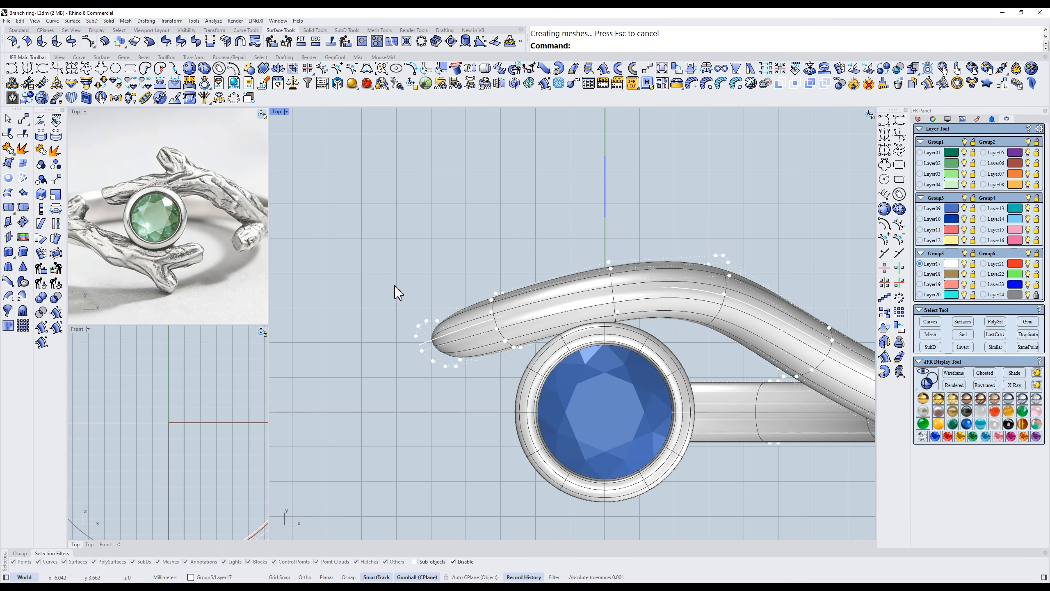
# Rotate the branch tip's control points around the origin in the Front view to shorten the tip.
pyautogui.moveTo(389, 285); pyautogui.dragTo(471, 384)
pyautogui.write('f')
pyautogui.press('Return')
pyautogui.write('r')
pyautogui.press('Return')
pyautogui.write('0')
pyautogui.press('Return')
pyautogui.click(417, 164)
pyautogui.click(431, 159)
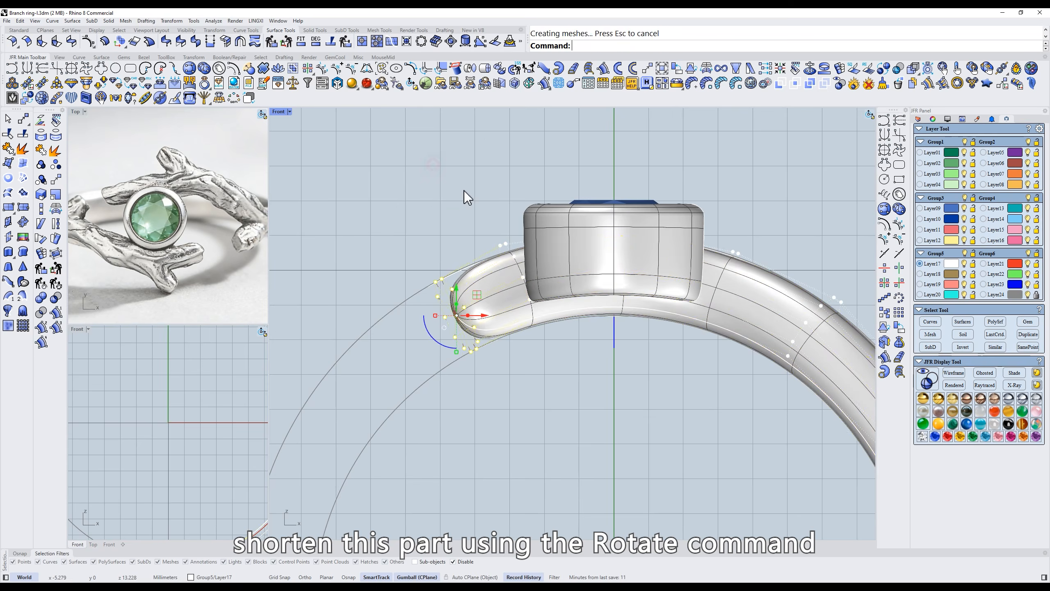
# Undo the last gumball move and lower the branch tip's control points slightly in the Back view.
pyautogui.write('ff')
pyautogui.press('Return')
pyautogui.scroll(4, 695, 309)
pyautogui.keyDown('ctrl'); pyautogui.keyDown('shift'); pyautogui.moveTo(699, 309); pyautogui.dragTo(612, 313, button='right'); pyautogui.keyUp('shift'); pyautogui.keyUp('ctrl')
pyautogui.scroll(6, 698, 321)
pyautogui.hotkey('ctrl', 'alt', 'w')
pyautogui.hotkey('ctrl', 'z')
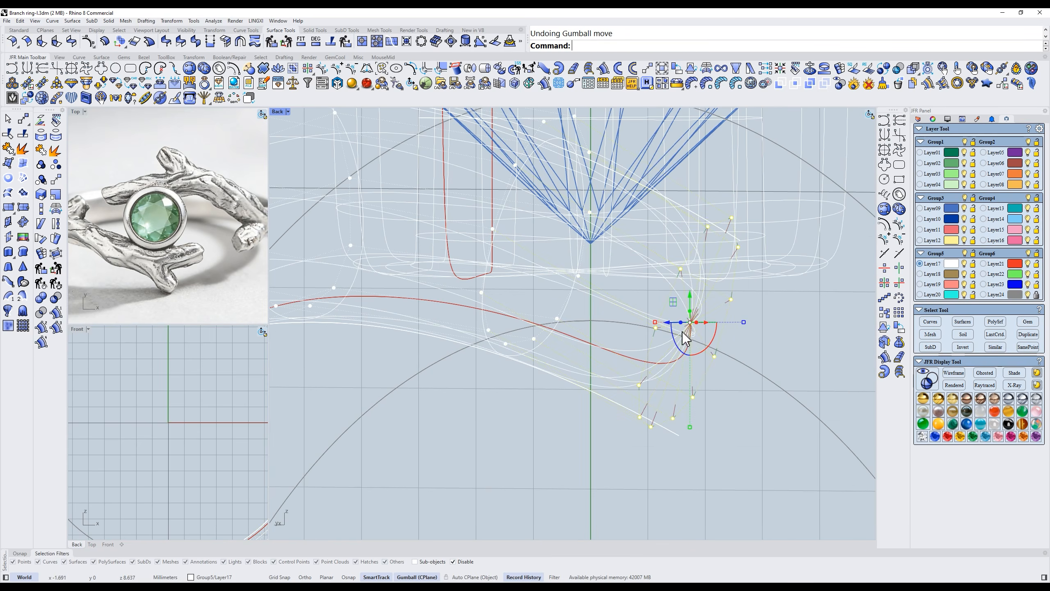
pyautogui.moveTo(717, 317); pyautogui.dragTo(717, 317)
pyautogui.hotkey('ctrl', 'alt', 's')
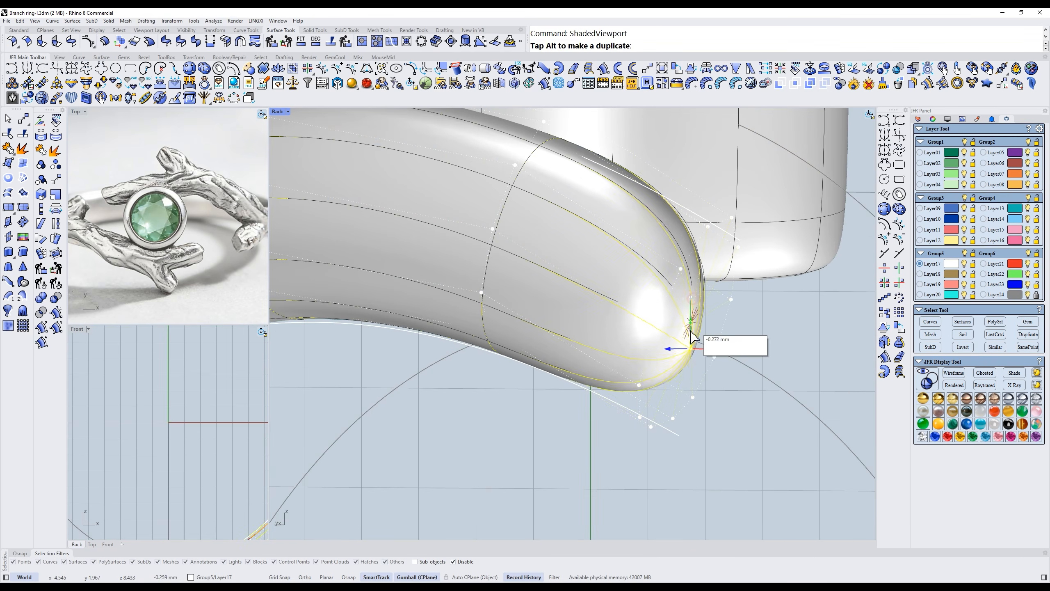
# Adjust the outer upper control points of the branch tip in a tilted Back view to refine its rounding.
pyautogui.scroll(-4, 698, 323)
pyautogui.hotkey('ctrl', 'alt', 'w')
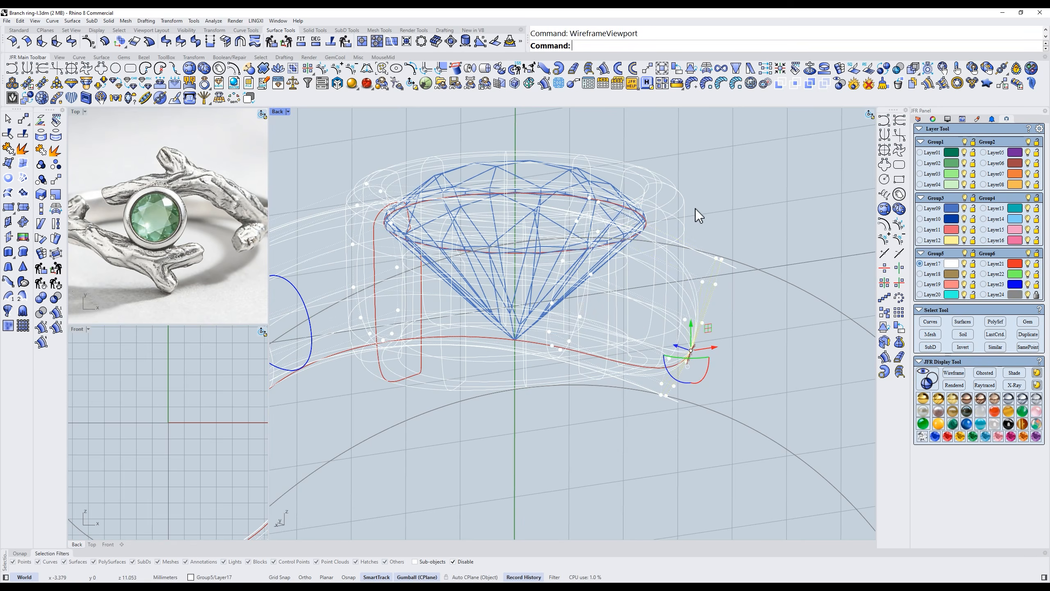
pyautogui.moveTo(704, 309); pyautogui.dragTo(704, 309)
pyautogui.scroll(4, 703, 290)
pyautogui.hotkey('ctrl', 'alt', 's')
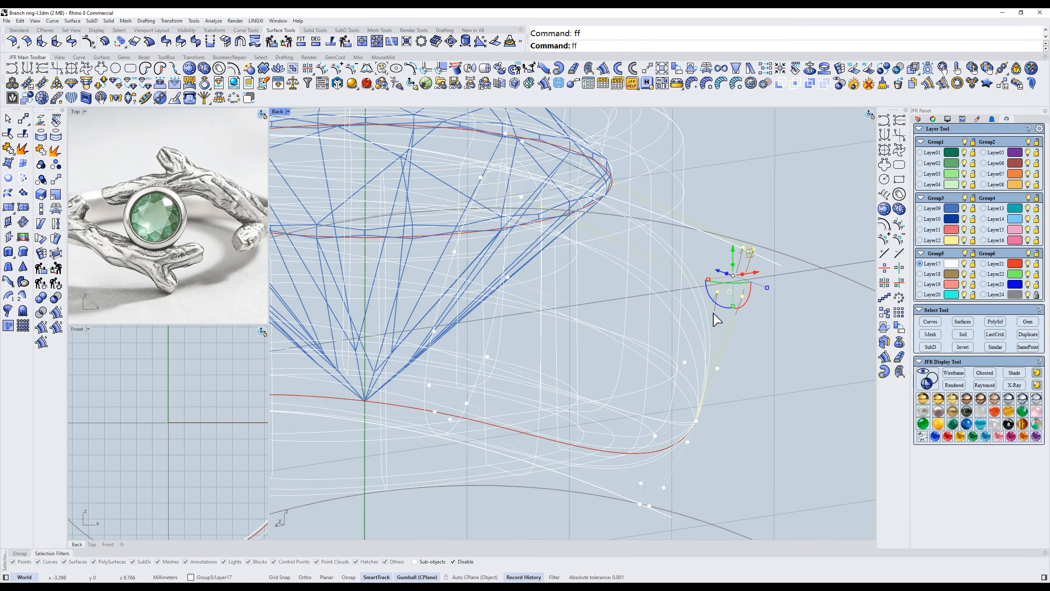
pyautogui.scroll(3, 691, 289)
pyautogui.scroll(-8, 671, 235)
pyautogui.press('Escape')
# Show the shank's control points in the Right view and adjust the row on the upper branch.
pyautogui.write('t')
pyautogui.press('Return')
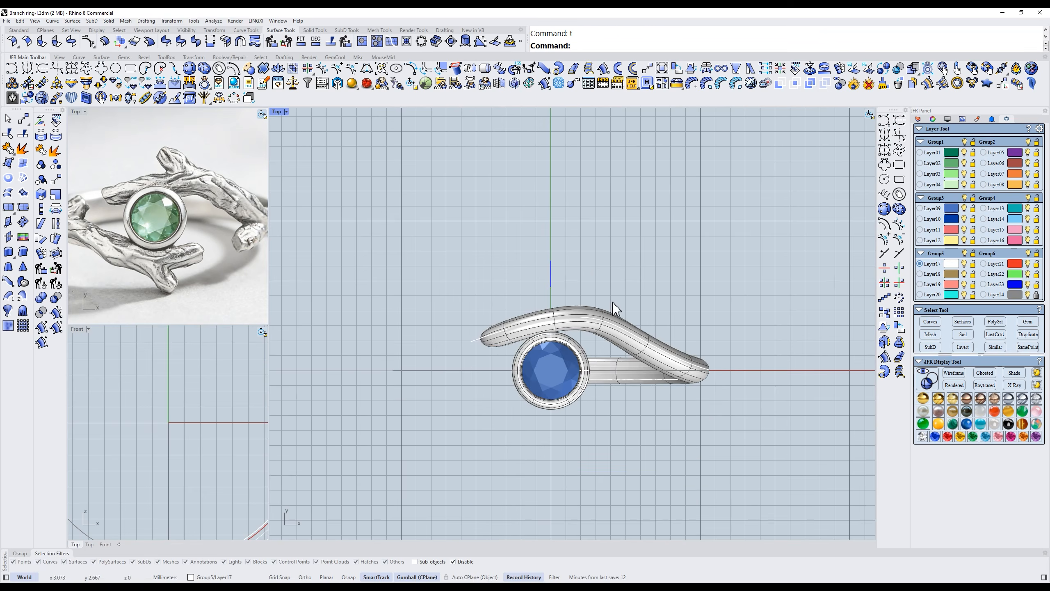
pyautogui.write('r')
pyautogui.press('Return')
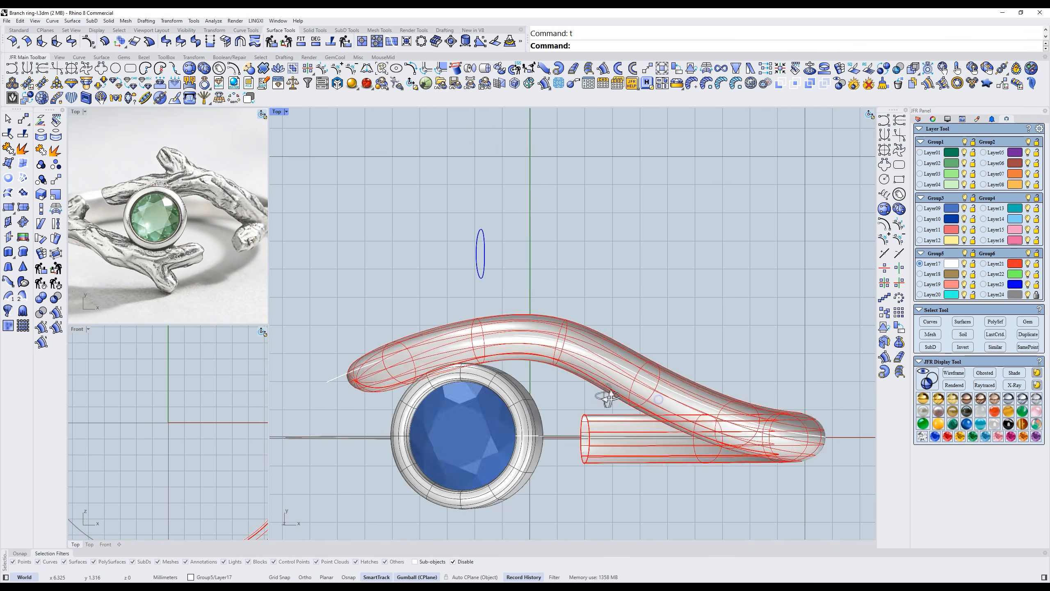
pyautogui.click(520, 428)
pyautogui.moveTo(520, 429); pyautogui.dragTo(576, 292, button='right')
pyautogui.press('F10')
pyautogui.moveTo(513, 285); pyautogui.dragTo(632, 515)
pyautogui.scroll(8, 550, 408)
pyautogui.moveTo(521, 443); pyautogui.dragTo(513, 384)
# Select the following row of shank control points in wireframe and scale it wider in the Right view.
pyautogui.scroll(-4, 513, 384)
pyautogui.moveTo(487, 264); pyautogui.dragTo(501, 371, button='right')
pyautogui.hotkey('ctrl', 'alt', 'w')
pyautogui.moveTo(507, 295); pyautogui.dragTo(607, 268)
pyautogui.hotkey('ctrl', 'alt', 's')
pyautogui.moveTo(549, 256); pyautogui.dragTo(514, 391, button='right')
pyautogui.scroll(6, 515, 391)
pyautogui.moveTo(463, 429); pyautogui.dragTo(445, 429)
# Scale the control point row just above the ring's horizontal axis slightly wider in the Right view.
pyautogui.scroll(-6, 495, 377)
pyautogui.moveTo(482, 273); pyautogui.dragTo(603, 388, button='right')
pyautogui.hotkey('ctrl', 'alt', 'w')
pyautogui.moveTo(485, 417); pyautogui.dragTo(755, 317)
pyautogui.hotkey('ctrl', 'alt', 's')
pyautogui.scroll(8, 637, 343)
pyautogui.moveTo(574, 356); pyautogui.dragTo(563, 356)
pyautogui.scroll(-8, 578, 354)
# Scale the control point row at the ring's horizontal axis slightly wider and inspect the shank from a tilted view.
pyautogui.moveTo(511, 469); pyautogui.dragTo(532, 355, button='right')
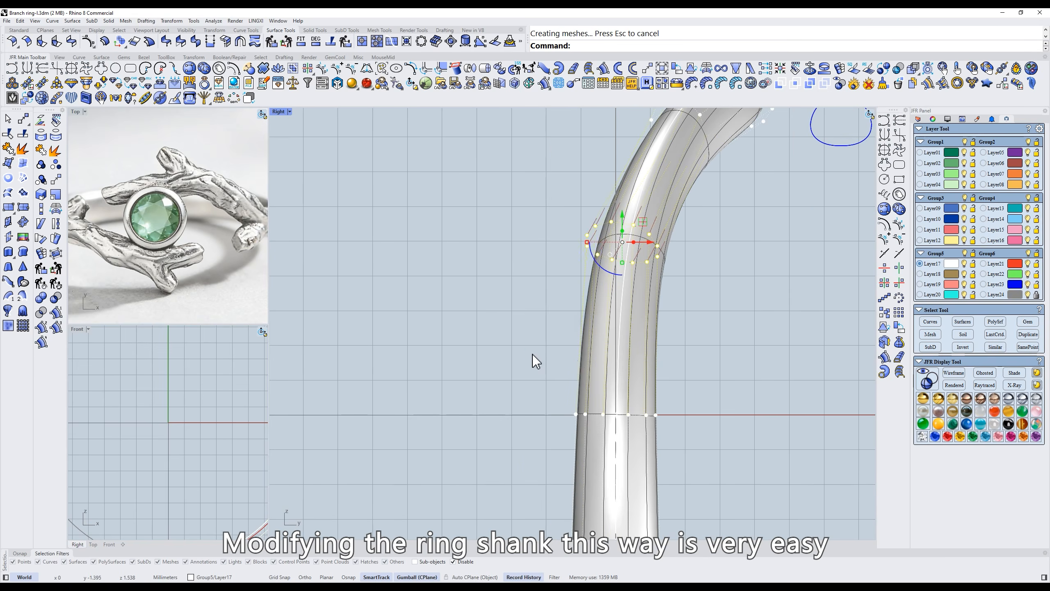
pyautogui.moveTo(552, 449); pyautogui.dragTo(713, 375)
pyautogui.scroll(6, 646, 414)
pyautogui.moveTo(518, 417); pyautogui.dragTo(516, 414)
pyautogui.scroll(-8, 521, 413)
pyautogui.moveTo(546, 406); pyautogui.dragTo(592, 284, button='right')
pyautogui.click(655, 294)
pyautogui.moveTo(590, 171); pyautogui.dragTo(584, 286, button='right')
pyautogui.keyDown('ctrl'); pyautogui.keyDown('shift'); pyautogui.moveTo(663, 277); pyautogui.dragTo(674, 334, button='right'); pyautogui.keyUp('shift'); pyautogui.keyUp('ctrl')
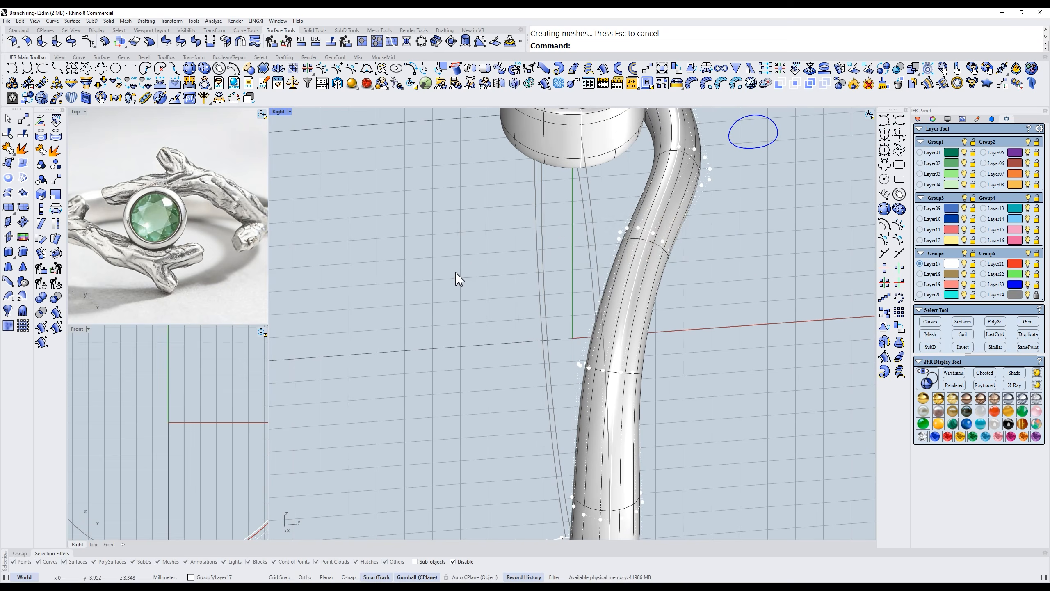
# Scale the selected control point row on the shank's sloping upper branch slightly wider in the Top view and deselect it.
pyautogui.moveTo(768, 197); pyautogui.dragTo(768, 197)
pyautogui.write('t')
pyautogui.press('Return')
pyautogui.moveTo(621, 313); pyautogui.dragTo(589, 375, button='right')
pyautogui.scroll(6, 589, 374)
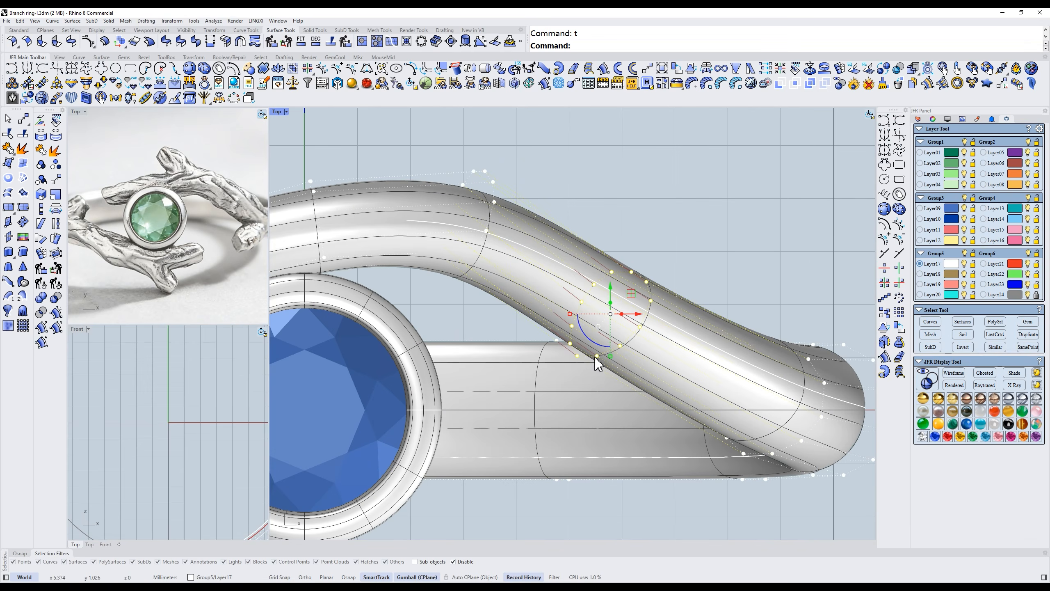
pyautogui.moveTo(610, 356); pyautogui.dragTo(612, 364)
pyautogui.click(738, 282)
pyautogui.scroll(-10, 738, 282)
pyautogui.moveTo(738, 281)
pyautogui.mouseDown(button='right')
pyautogui.moveTo(729, 248)
pyautogui.moveTo(727, 268)
pyautogui.mouseUp(button='right')
pyautogui.moveTo(634, 241)
pyautogui.mouseDown(button='right')
pyautogui.moveTo(615, 265)
pyautogui.moveTo(599, 252)
pyautogui.moveTo(645, 244)
pyautogui.mouseUp(button='right')
pyautogui.scroll(2, 648, 240)
pyautogui.scroll(3, 172, 178)
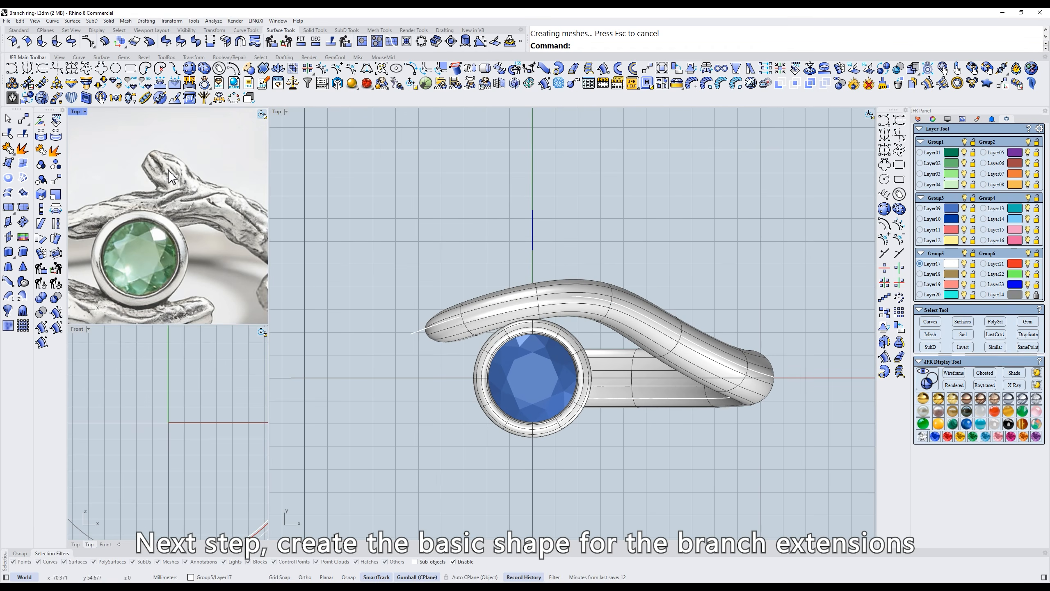
# With Ortho off, draw a rail curve in the Back view along the branch's inner edge, ending at the vertical axis.
pyautogui.moveTo(171, 158); pyautogui.dragTo(181, 158, button='right')
pyautogui.moveTo(629, 236); pyautogui.dragTo(616, 251, button='right')
pyautogui.write('ff')
pyautogui.press('space')
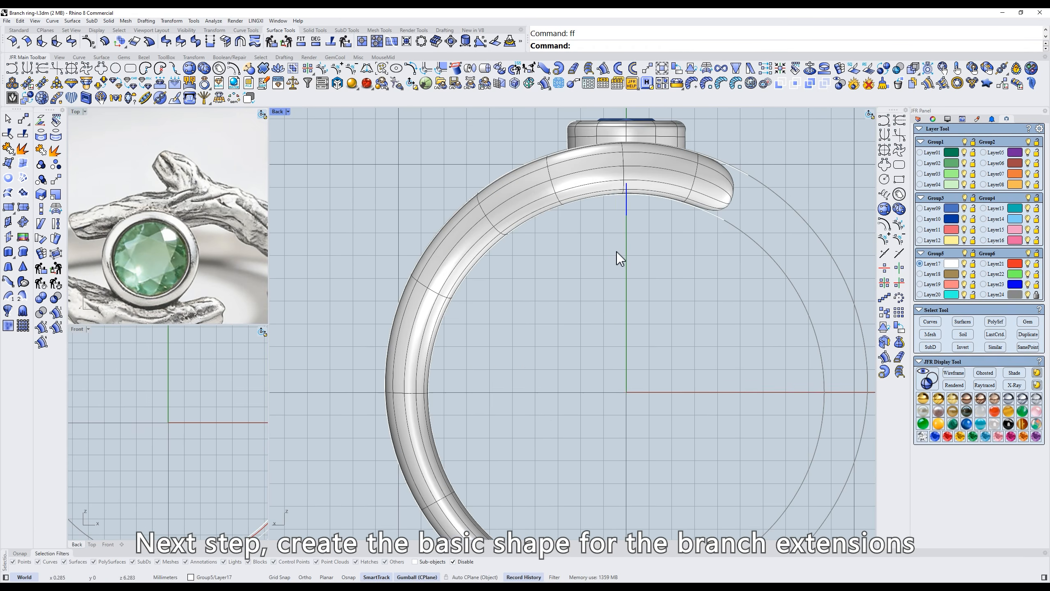
pyautogui.moveTo(596, 186); pyautogui.dragTo(559, 240, button='right')
pyautogui.scroll(1, 620, 224)
pyautogui.click(884, 120)
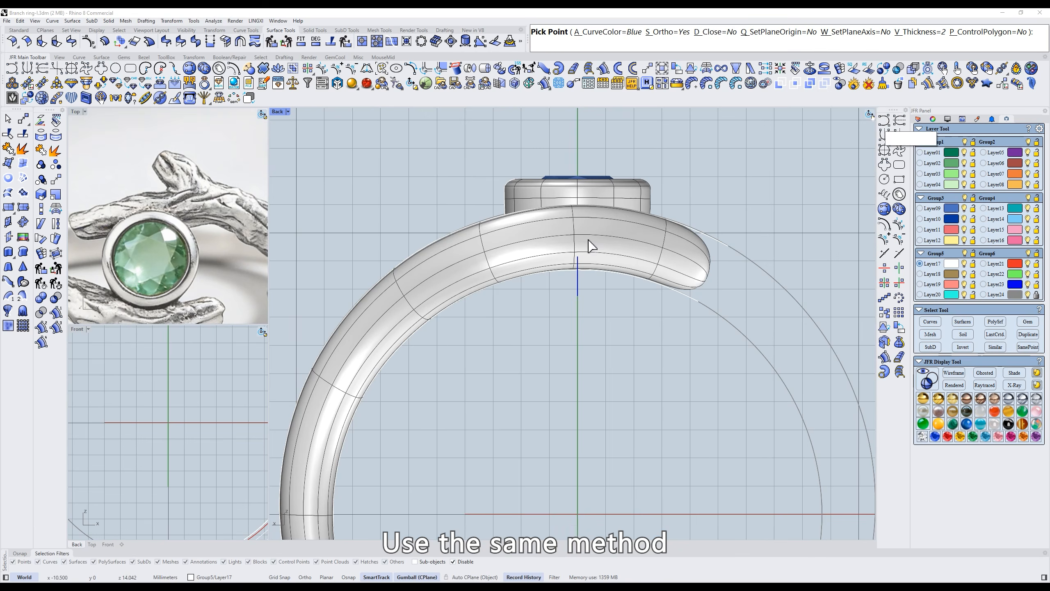
pyautogui.scroll(3, 574, 246)
pyautogui.press('s')
pyautogui.click(441, 324)
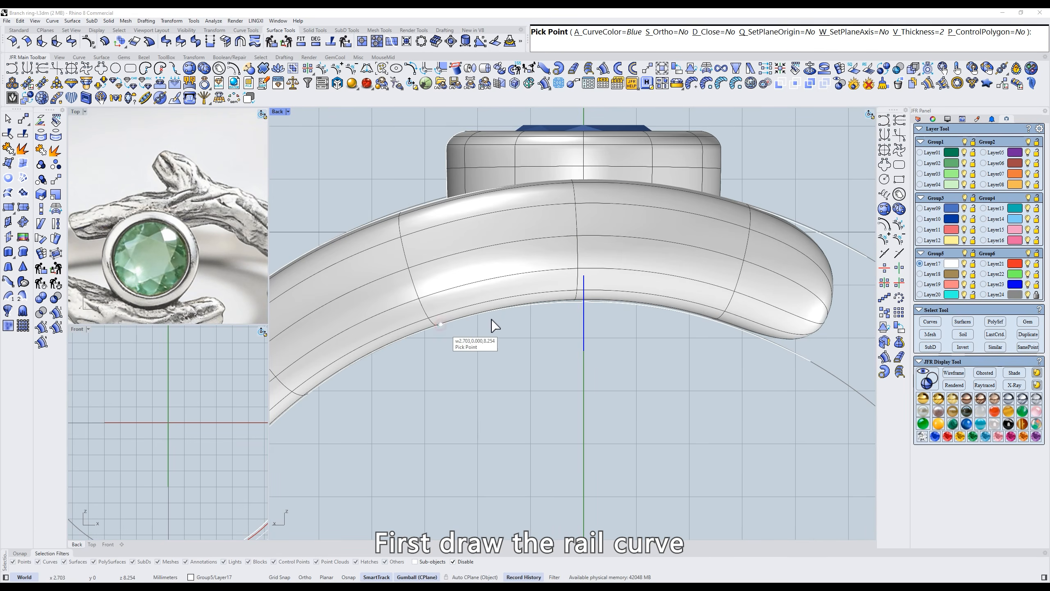
pyautogui.click(477, 315)
pyautogui.click(530, 301)
pyautogui.click(582, 300)
pyautogui.scroll(5, 542, 298)
pyautogui.scroll(2, 541, 299)
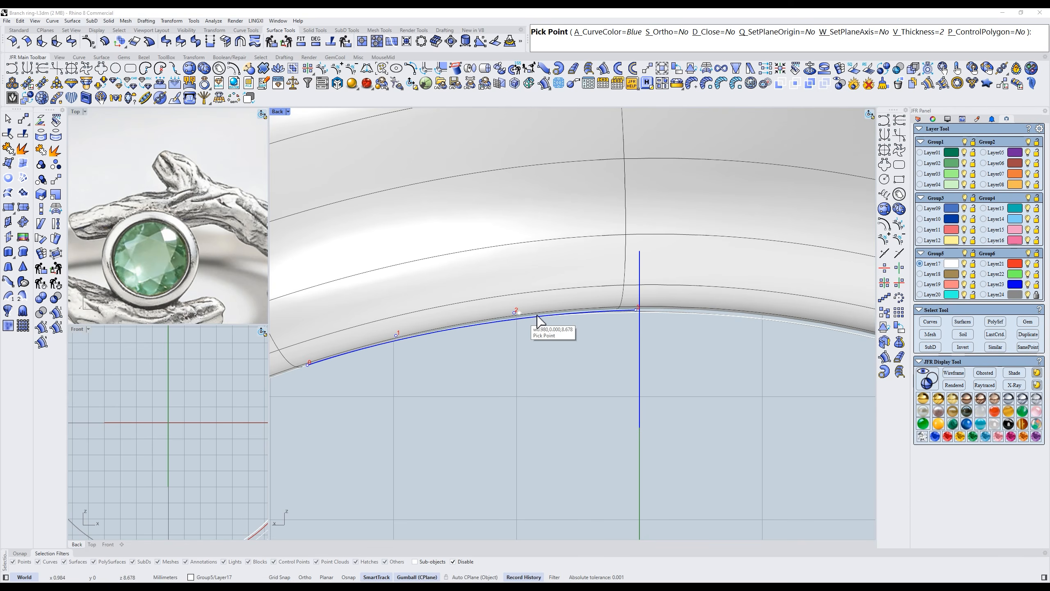
pyautogui.click(638, 318)
pyautogui.scroll(-3, 638, 317)
pyautogui.press('Return')
# Select only the new rail curve and offset it outward with Offset Curve to create the second rail.
pyautogui.click(554, 313)
pyautogui.moveTo(564, 337); pyautogui.dragTo(550, 304)
pyautogui.scroll(-6, 616, 308)
pyautogui.moveTo(616, 311); pyautogui.dragTo(517, 323, button='right')
pyautogui.keyDown('ctrl'); pyautogui.moveTo(733, 198); pyautogui.dragTo(679, 286); pyautogui.keyUp('ctrl')
pyautogui.keyDown('ctrl'); pyautogui.moveTo(714, 357); pyautogui.dragTo(674, 363); pyautogui.keyUp('ctrl')
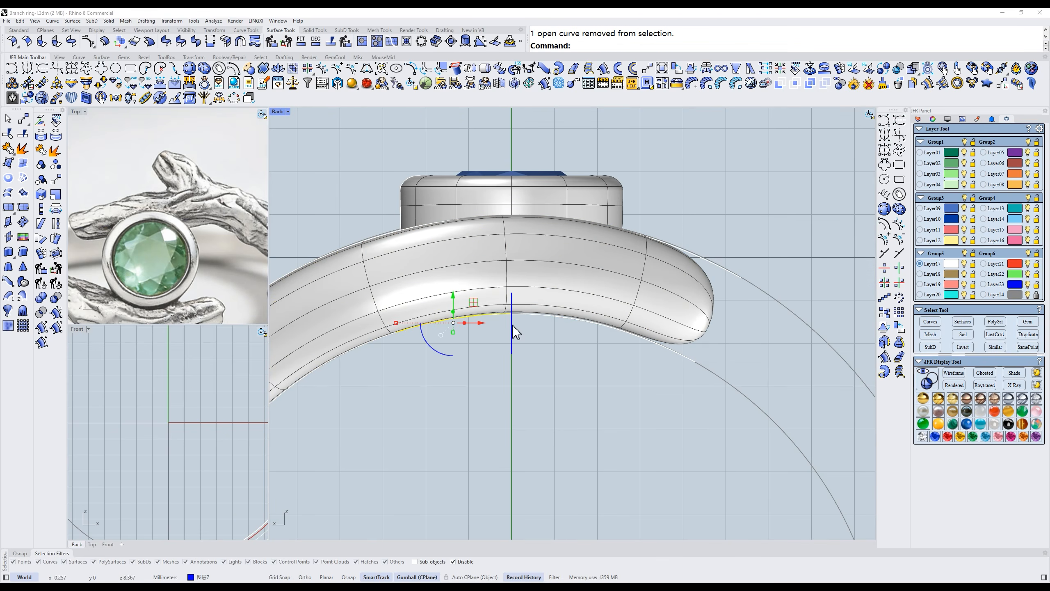
pyautogui.moveTo(523, 318); pyautogui.dragTo(570, 325, button='right')
pyautogui.click(233, 68)
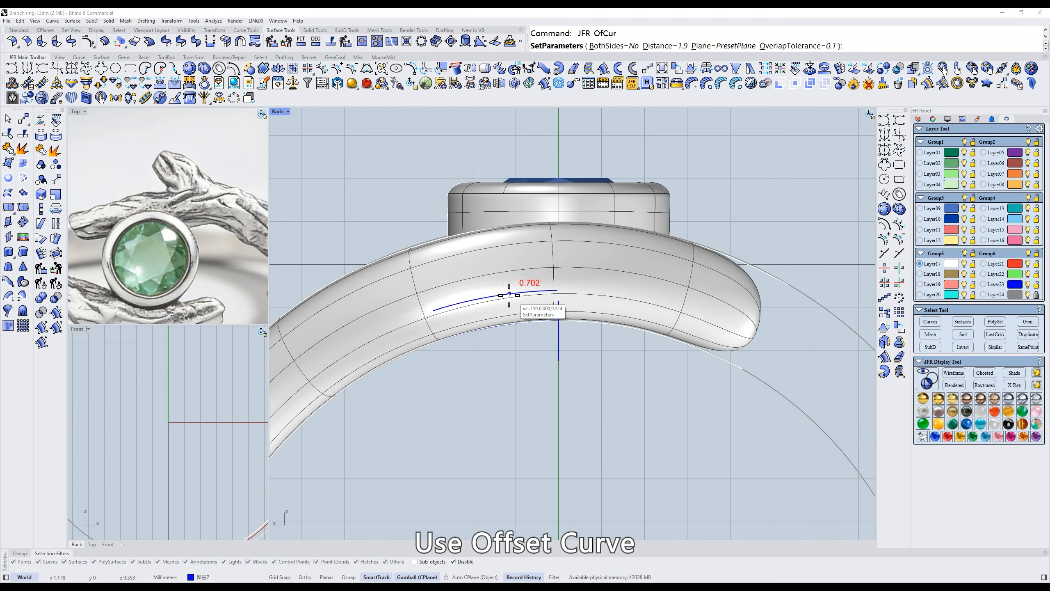
pyautogui.click(471, 235)
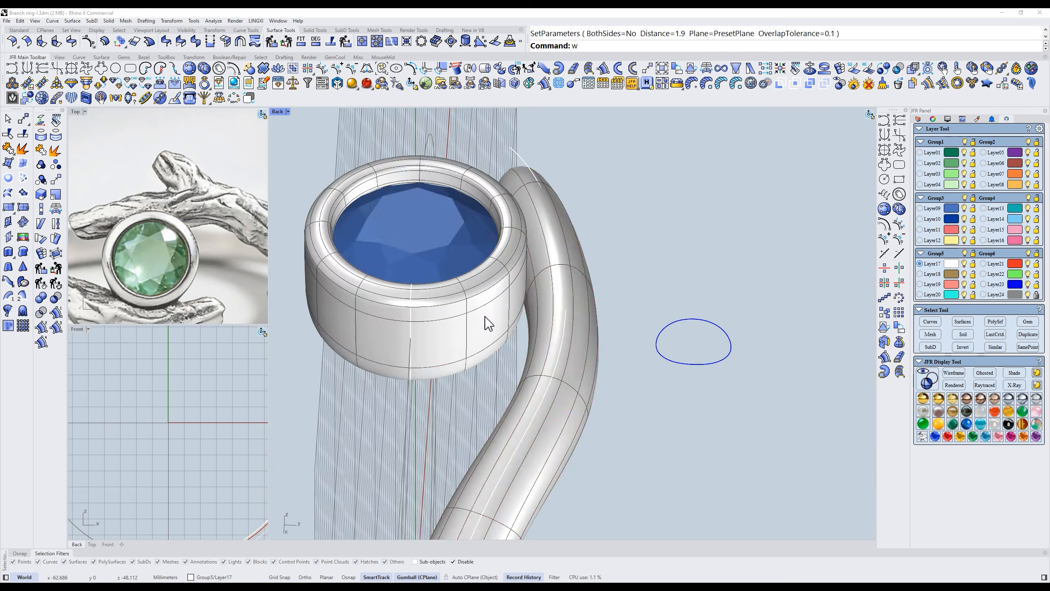
# Select both new rail curves in the wireframe Top view and move them from the gem onto the upper branch.
pyautogui.hotkey('ctrl', 'alt', 'w')
pyautogui.write('t')
pyautogui.press('Return')
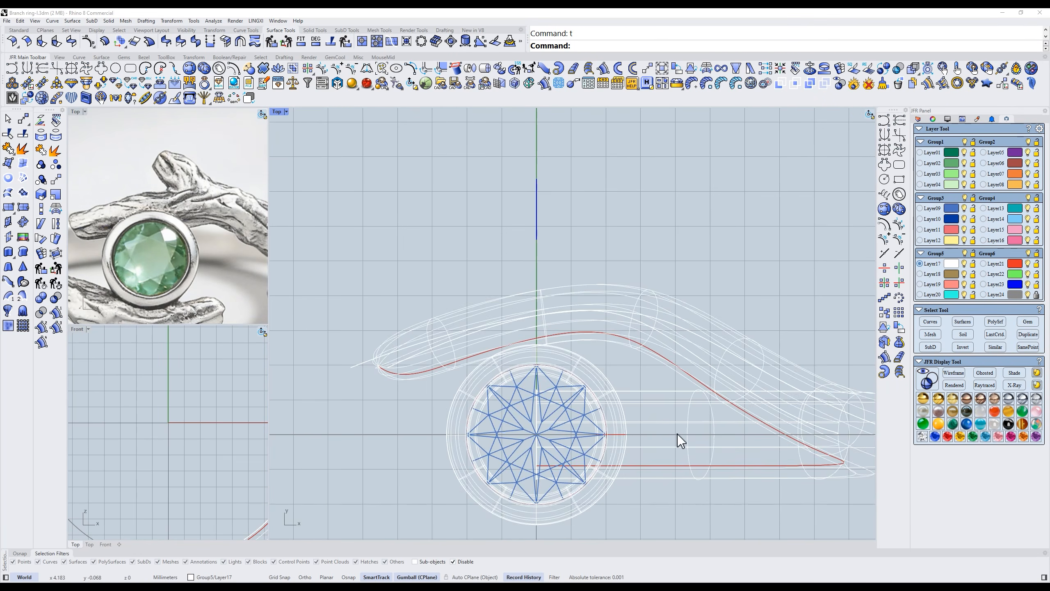
pyautogui.scroll(2, 645, 435)
pyautogui.click(611, 432)
pyautogui.scroll(-5, 614, 413)
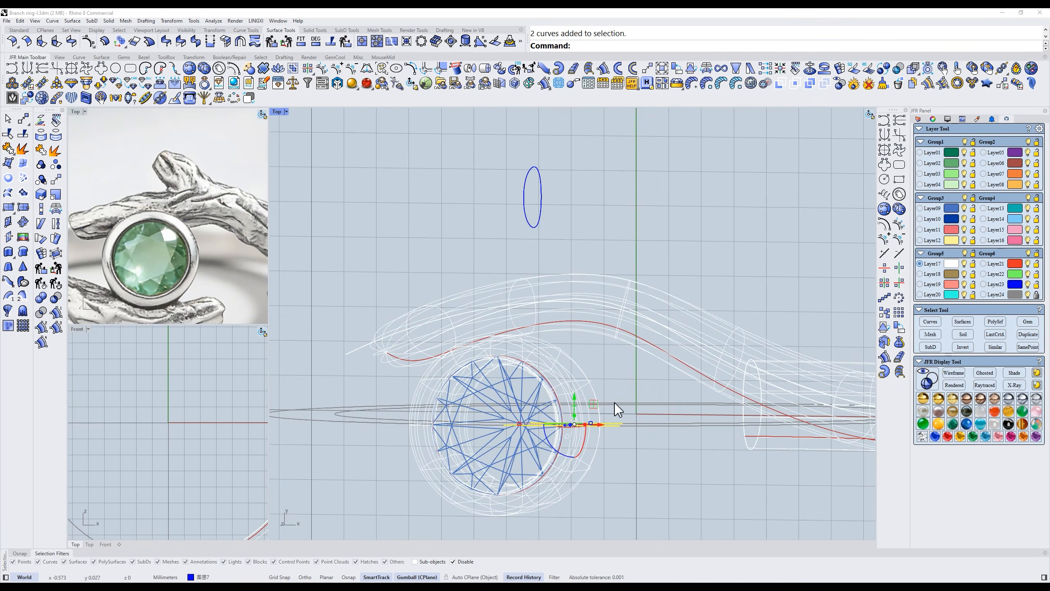
pyautogui.hotkey('ctrl', 'alt', 's')
pyautogui.moveTo(559, 414); pyautogui.dragTo(555, 305)
pyautogui.scroll(1, 579, 263)
pyautogui.scroll(2, 555, 305)
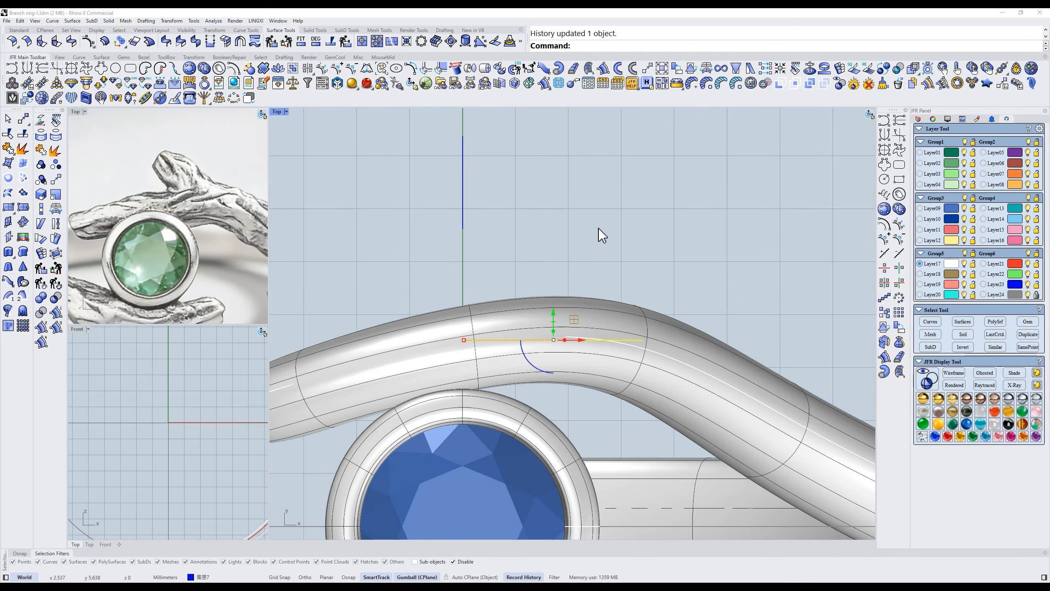
pyautogui.moveTo(568, 276); pyautogui.dragTo(562, 315, button='right')
# Show the rails' control points and move the free end points and inner pairs so the rails curve away from the branch.
pyautogui.press('F10')
pyautogui.moveTo(396, 310); pyautogui.dragTo(473, 399)
pyautogui.moveTo(462, 364); pyautogui.dragTo(499, 242)
pyautogui.scroll(1, 500, 310)
pyautogui.moveTo(462, 298); pyautogui.dragTo(548, 424)
pyautogui.moveTo(521, 369); pyautogui.dragTo(534, 296)
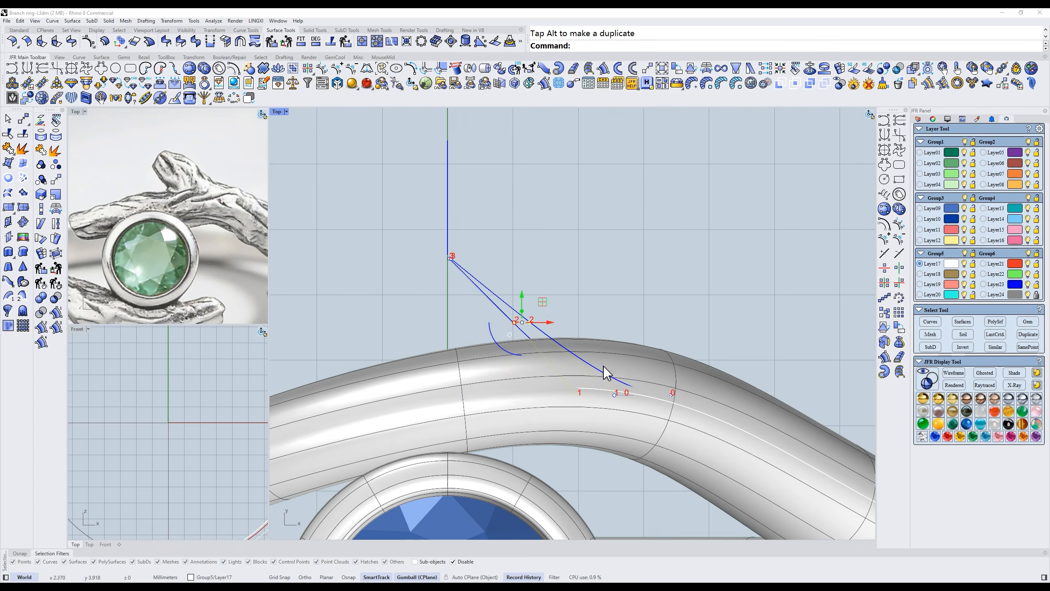
pyautogui.keyDown('ctrl'); pyautogui.keyDown('shift'); pyautogui.moveTo(603, 366); pyautogui.dragTo(578, 363, button='right'); pyautogui.keyUp('shift'); pyautogui.keyUp('ctrl')
pyautogui.moveTo(620, 268); pyautogui.dragTo(568, 413)
pyautogui.write('t')
pyautogui.press('Return')
# Mirror the two inner control point pairs of the rails in place with the Flip-One command.
pyautogui.moveTo(622, 349); pyautogui.dragTo(461, 253)
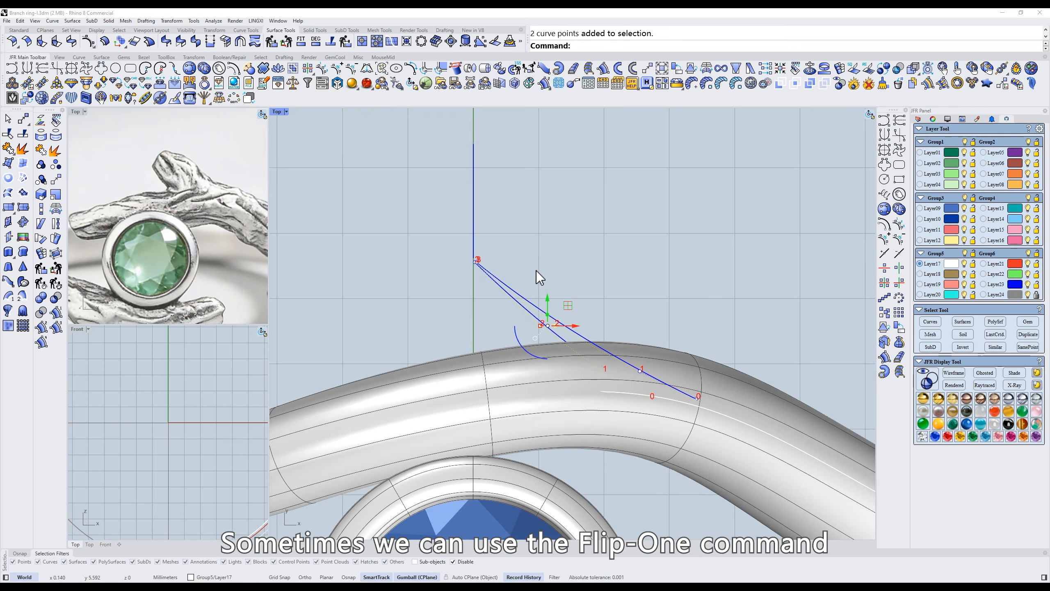
pyautogui.click(680, 70)
pyautogui.click(709, 189)
pyautogui.moveTo(640, 320); pyautogui.dragTo(650, 368)
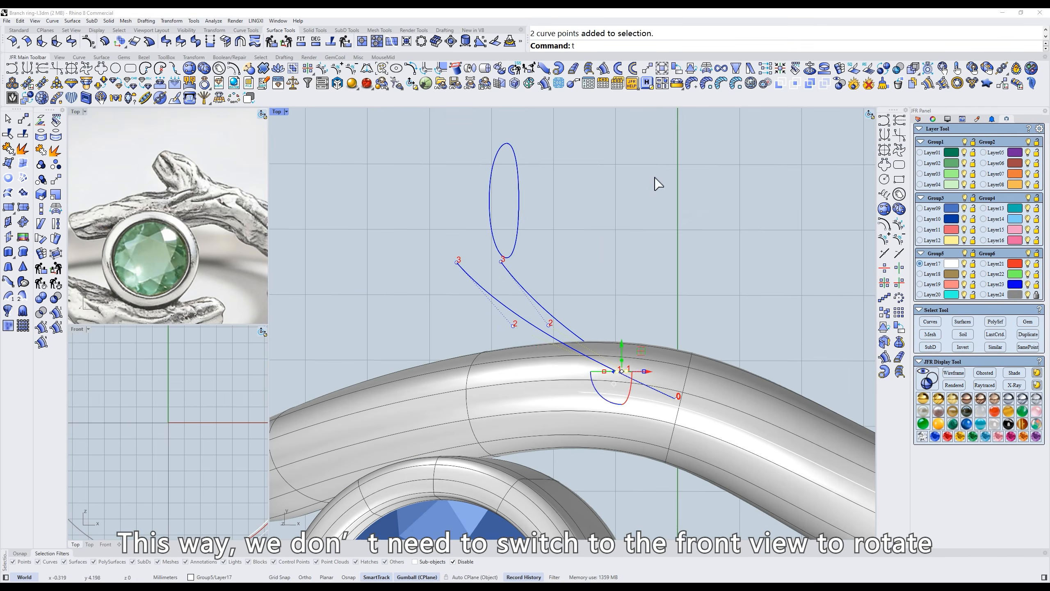
pyautogui.write('t')
pyautogui.press('Return')
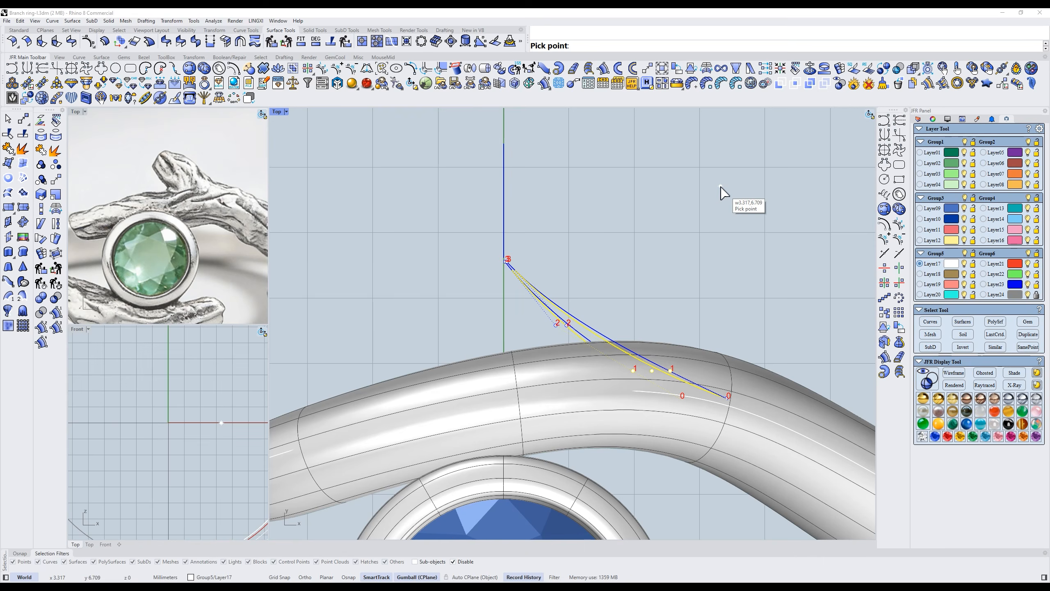
pyautogui.click(722, 191)
# Reposition an inner pair and the free end pair of rail control points to refine the side branch's curvature.
pyautogui.scroll(2, 562, 304)
pyautogui.moveTo(577, 330); pyautogui.dragTo(561, 298)
pyautogui.moveTo(405, 203); pyautogui.dragTo(493, 242)
pyautogui.scroll(-3, 607, 250)
pyautogui.moveTo(659, 295)
pyautogui.keyDown('ctrl'); pyautogui.keyDown('shift'); pyautogui.mouseDown(button='right')
pyautogui.moveTo(629, 291)
pyautogui.moveTo(653, 291)
pyautogui.mouseUp(button='right'); pyautogui.keyUp('shift'); pyautogui.keyUp('ctrl')
pyautogui.scroll(-2, 653, 291)
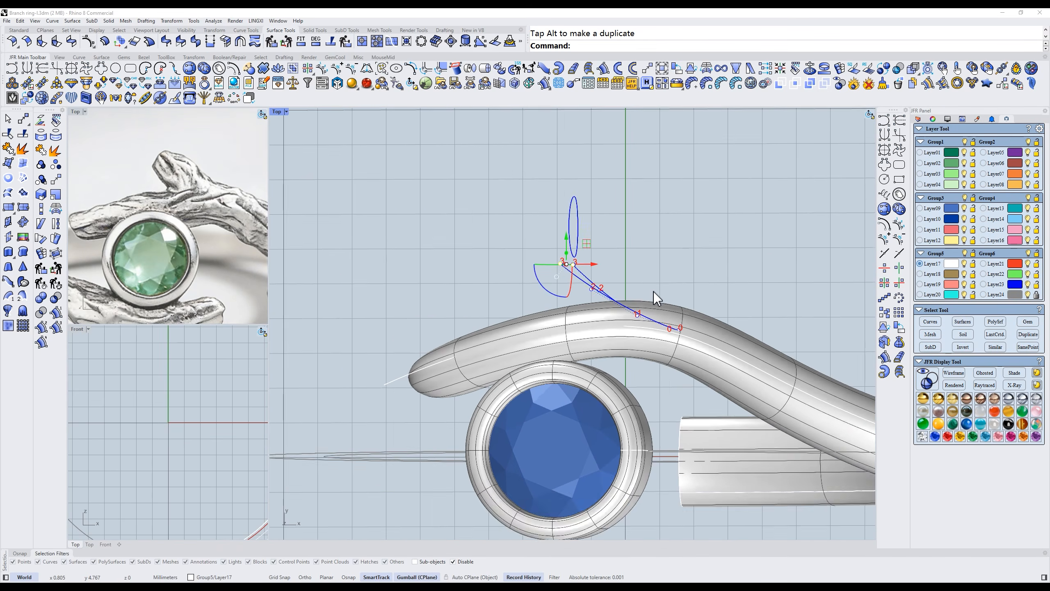
# Prepare a second profile in the Right view and sweep it along the two short rails with Sweep2 to form the side branch.
pyautogui.write('r')
pyautogui.press('Return')
pyautogui.moveTo(728, 277); pyautogui.dragTo(671, 343)
pyautogui.scroll(2, 688, 322)
pyautogui.click(545, 84)
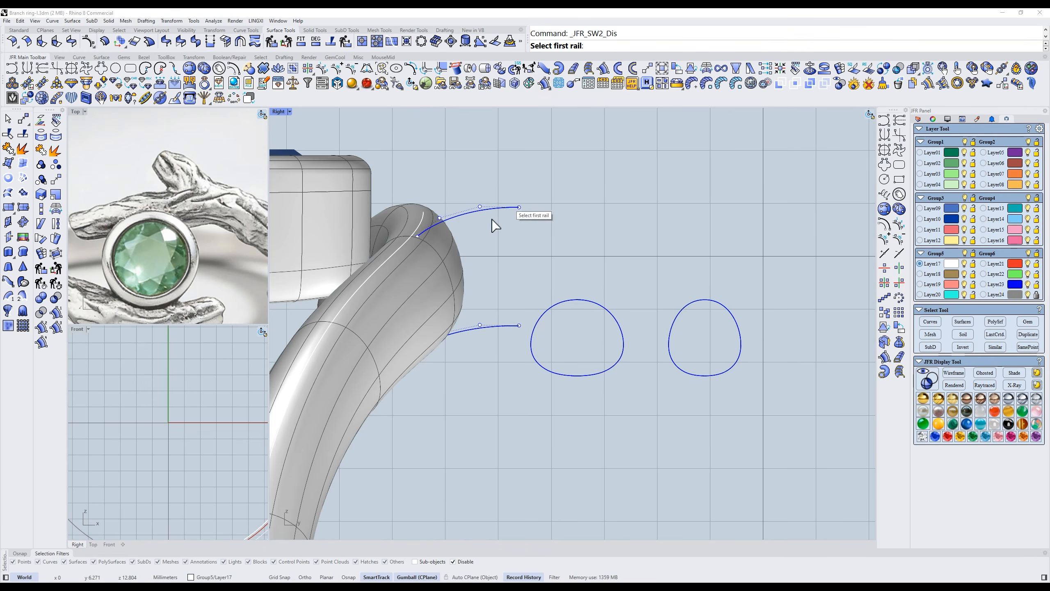
pyautogui.click(693, 302)
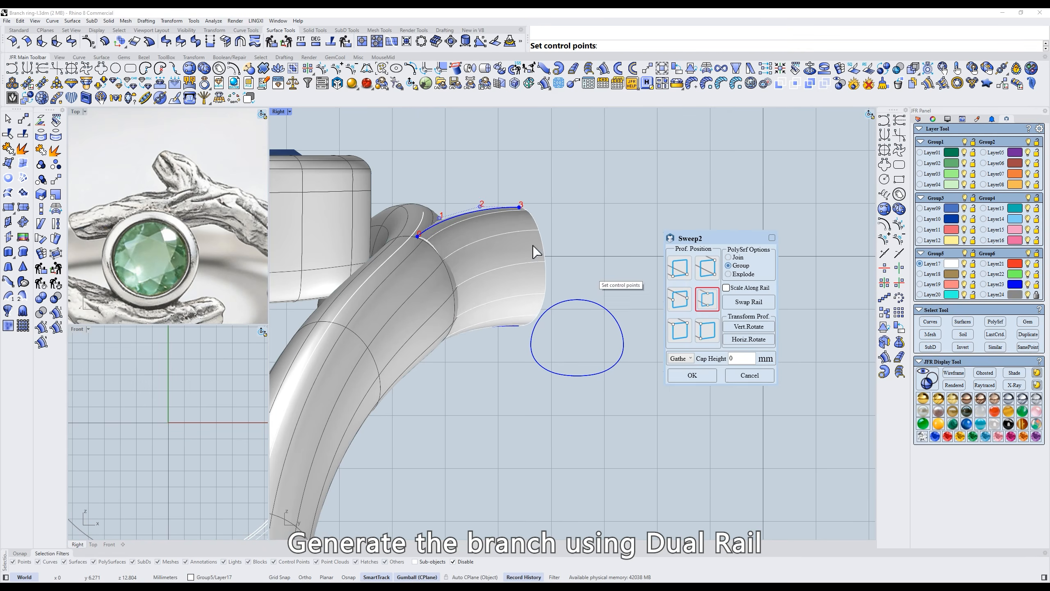
pyautogui.scroll(-4, 522, 313)
pyautogui.click(686, 375)
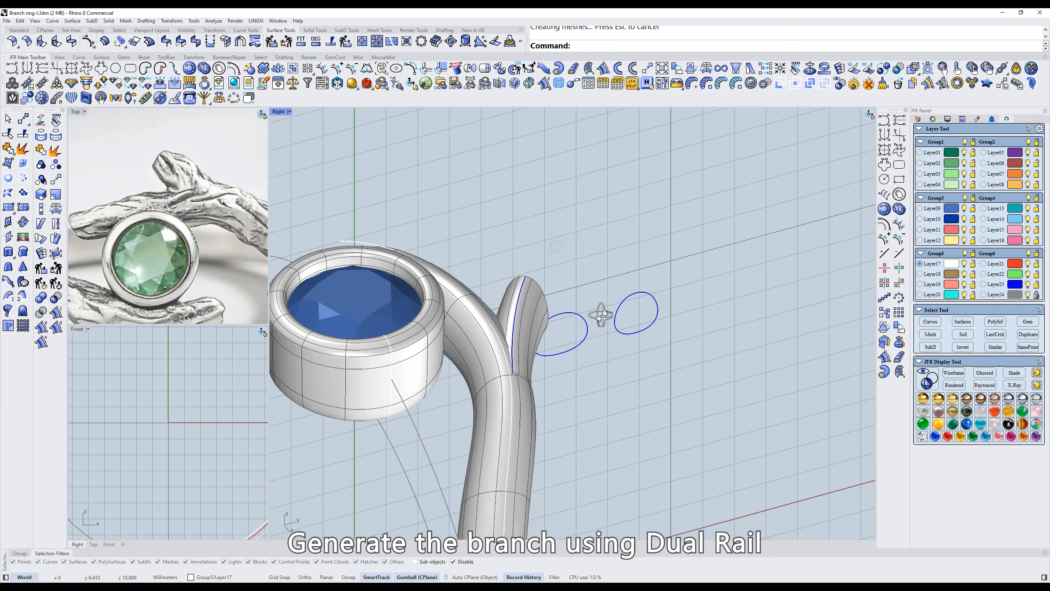
# Widen the side branch's profile curve in the Top view to thicken the swept branch.
pyautogui.write('t')
pyautogui.press('Return')
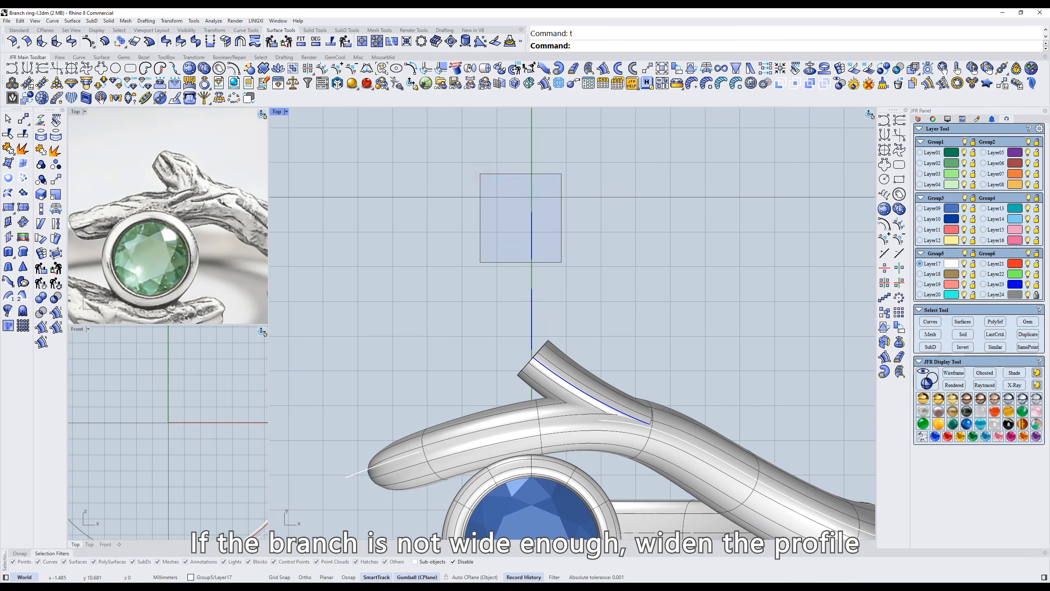
pyautogui.click(611, 257)
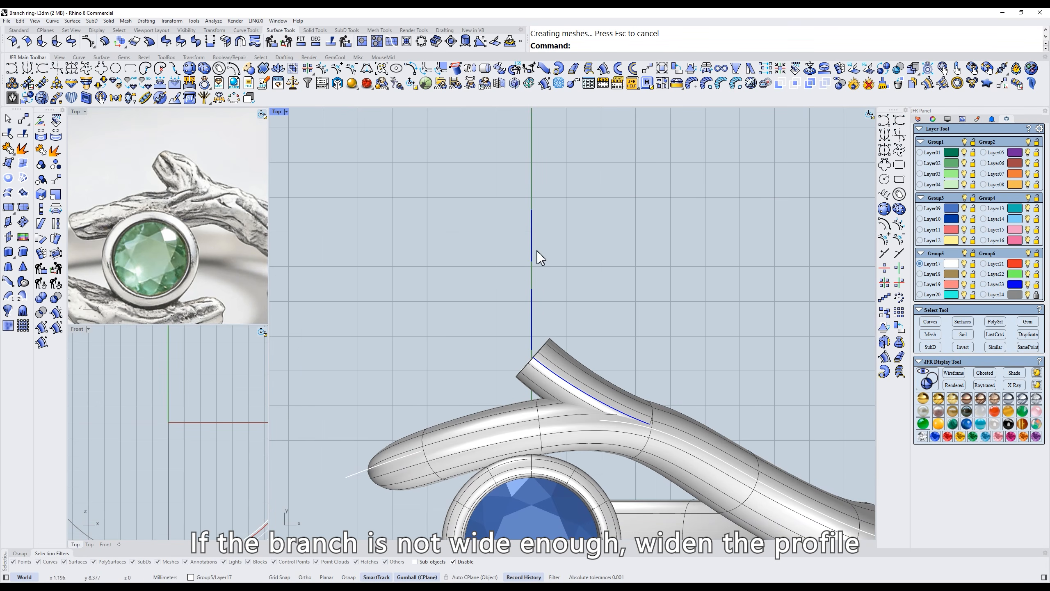
pyautogui.scroll(1, 487, 178)
pyautogui.moveTo(487, 179); pyautogui.dragTo(560, 279)
pyautogui.scroll(5, 555, 289)
pyautogui.click(658, 260)
pyautogui.scroll(-8, 657, 264)
# Show the control points of both side branch rails and move the base end pair slightly down toward the main branch.
pyautogui.moveTo(666, 356); pyautogui.dragTo(635, 343, button='right')
pyautogui.press('Home')
pyautogui.hotkey('ctrl', 'alt', 'w')
pyautogui.scroll(8, 605, 351)
pyautogui.click(573, 334)
pyautogui.keyDown('shift'); pyautogui.click(557, 363); pyautogui.keyUp('shift')
pyautogui.press('F10')
pyautogui.moveTo(583, 188); pyautogui.dragTo(698, 423)
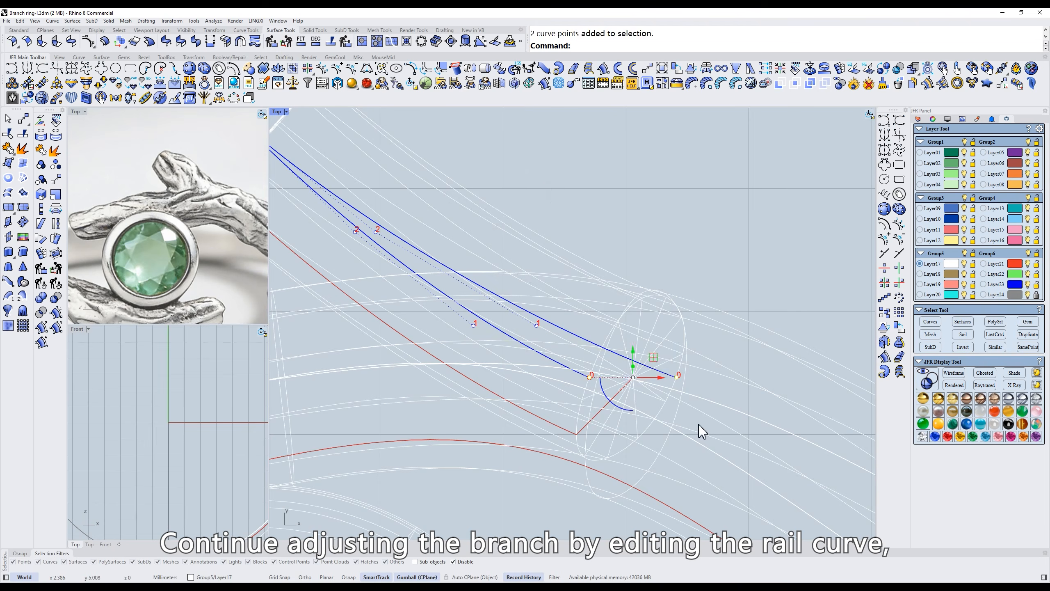
pyautogui.hotkey('ctrl', 'alt', 's')
pyautogui.scroll(-2, 655, 348)
pyautogui.moveTo(638, 346); pyautogui.dragTo(642, 353)
# Move the rail control point pair next to the base slightly down and turn the control points off.
pyautogui.scroll(-7, 643, 357)
pyautogui.moveTo(645, 362); pyautogui.dragTo(656, 402, button='right')
pyautogui.scroll(3, 652, 393)
pyautogui.moveTo(582, 263); pyautogui.dragTo(640, 398)
pyautogui.moveTo(599, 356); pyautogui.dragTo(600, 367)
pyautogui.scroll(-4, 633, 352)
pyautogui.moveTo(654, 330); pyautogui.dragTo(647, 356, button='right')
pyautogui.press('Escape')
pyautogui.press('Escape')
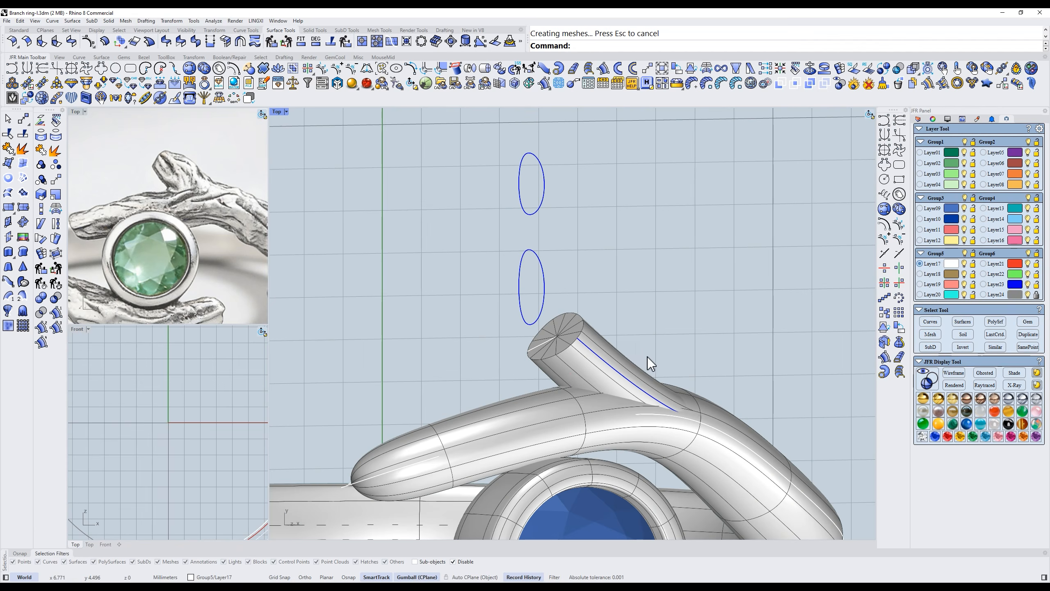
# Apply Make Uniform to the side branch surface and delete the control point at the centre of its base end.
pyautogui.click(564, 339)
pyautogui.click(420, 41)
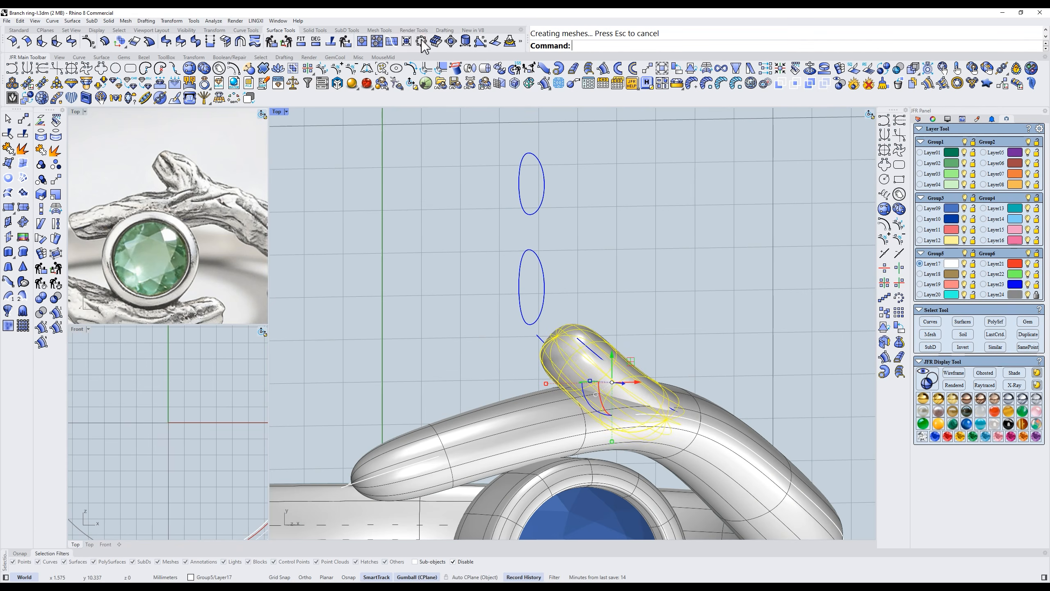
pyautogui.keyDown('ctrl'); pyautogui.keyDown('shift'); pyautogui.moveTo(681, 353); pyautogui.dragTo(587, 353, button='right'); pyautogui.keyUp('shift'); pyautogui.keyUp('ctrl')
pyautogui.write('w')
pyautogui.press('space')
pyautogui.press('space')
pyautogui.scroll(4, 700, 427)
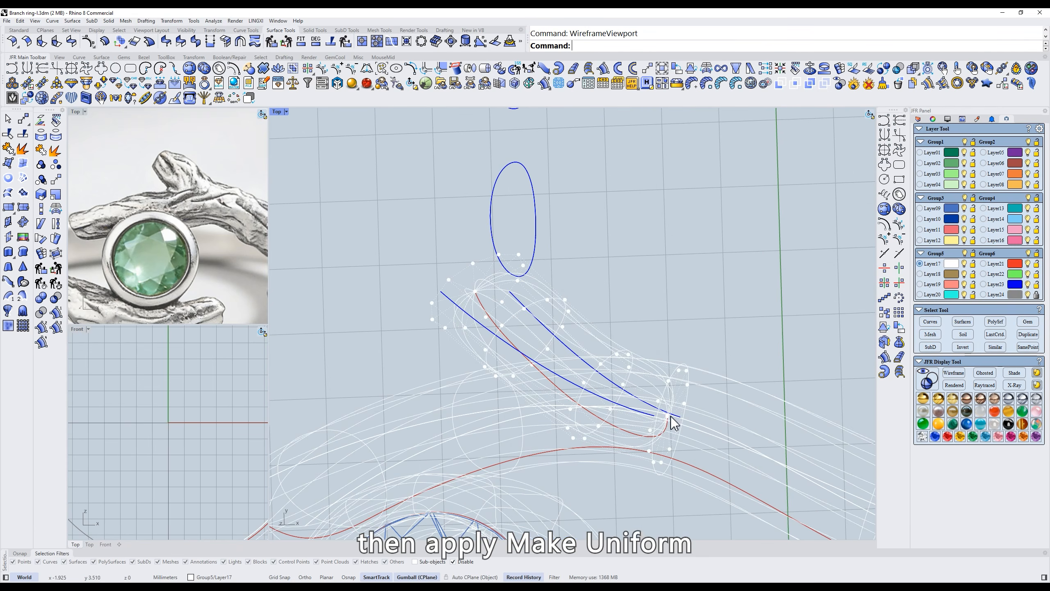
pyautogui.click(669, 417)
pyautogui.press('Delete')
# Select the control points at the side branch's tip and scale them slightly smaller in both directions in the Top view.
pyautogui.keyDown('ctrl'); pyautogui.keyDown('shift'); pyautogui.moveTo(645, 391); pyautogui.dragTo(630, 375, button='right'); pyautogui.keyUp('shift'); pyautogui.keyUp('ctrl')
pyautogui.write('t')
pyautogui.press('space')
pyautogui.scroll(5, 511, 322)
pyautogui.write('s')
pyautogui.press('space')
pyautogui.moveTo(443, 370)
pyautogui.mouseDown()
pyautogui.moveTo(546, 284)
pyautogui.moveTo(580, 236)
pyautogui.mouseUp()
pyautogui.moveTo(523, 346); pyautogui.dragTo(523, 341)
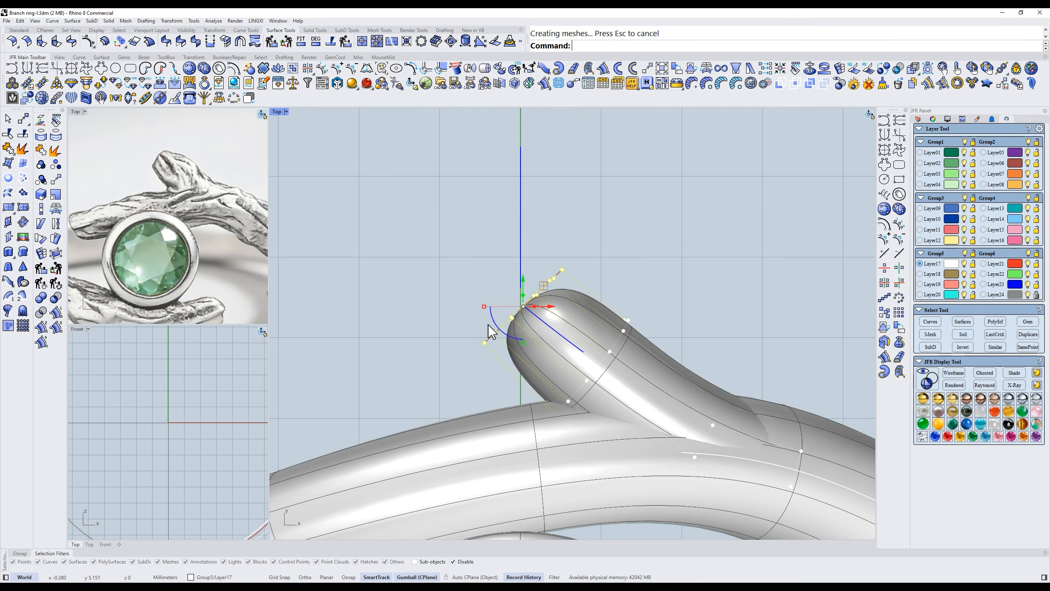
pyautogui.moveTo(491, 308); pyautogui.dragTo(496, 308)
pyautogui.click(675, 203)
# Select the control point row just behind the side branch's tip in wireframe and fine-tune it in the shaded Top view.
pyautogui.scroll(-6, 672, 301)
pyautogui.scroll(4, 663, 308)
pyautogui.write('w')
pyautogui.press('space')
pyautogui.moveTo(620, 254); pyautogui.dragTo(659, 353)
pyautogui.write('zv')
pyautogui.press('space')
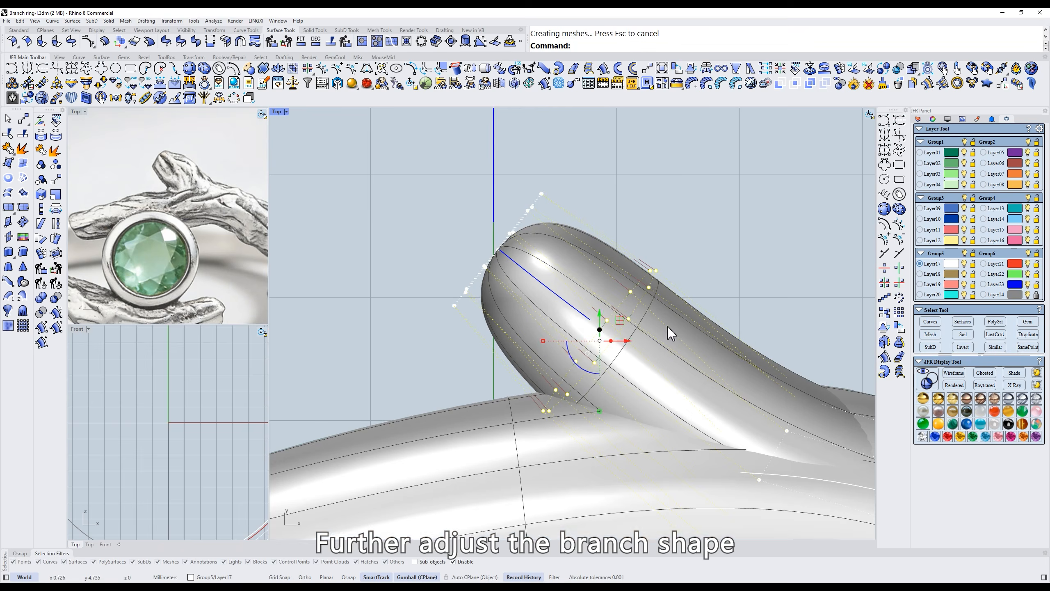
# Select the control point row at the side branch's base in wireframe and scale it slightly larger in the Top view.
pyautogui.write('w')
pyautogui.press('space')
pyautogui.scroll(-2, 639, 285)
pyautogui.keyDown('ctrl'); pyautogui.keyDown('shift'); pyautogui.moveTo(719, 311); pyautogui.dragTo(682, 306, button='right'); pyautogui.keyUp('shift'); pyautogui.keyUp('ctrl')
pyautogui.moveTo(682, 270); pyautogui.dragTo(667, 231, button='right')
pyautogui.moveTo(649, 224); pyautogui.dragTo(762, 470)
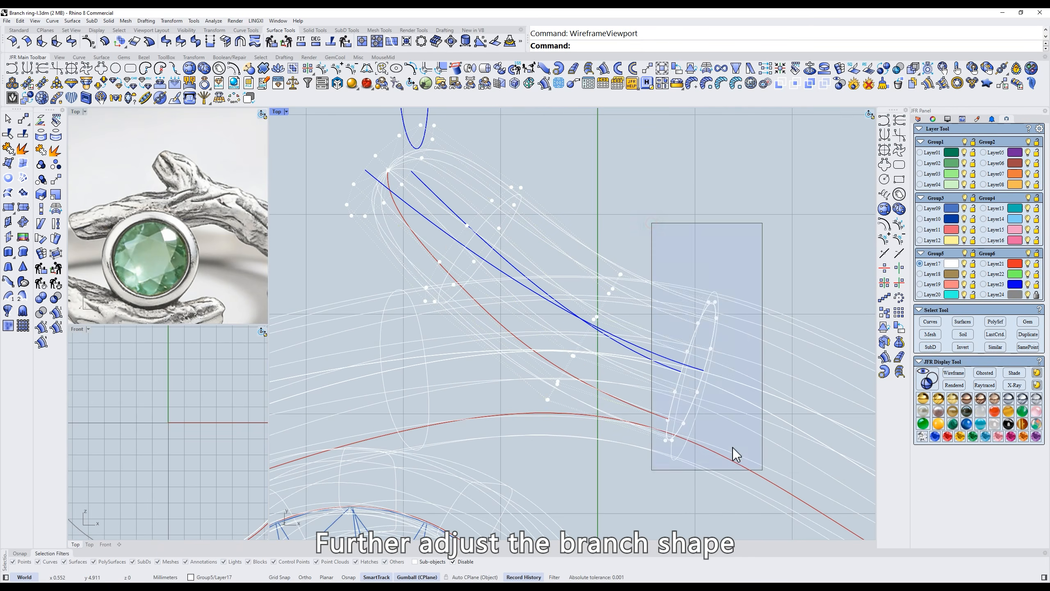
pyautogui.write('zv')
pyautogui.press('space')
pyautogui.moveTo(692, 444)
pyautogui.mouseDown()
pyautogui.moveTo(693, 454)
pyautogui.moveTo(692, 443)
pyautogui.mouseUp()
pyautogui.moveTo(691, 343); pyautogui.dragTo(691, 348)
# Select the control point row next to the side branch's base and reposition it to smooth the junction with the main branch.
pyautogui.hotkey('ctrl', 'alt', 'w')
pyautogui.moveTo(549, 187); pyautogui.dragTo(628, 388)
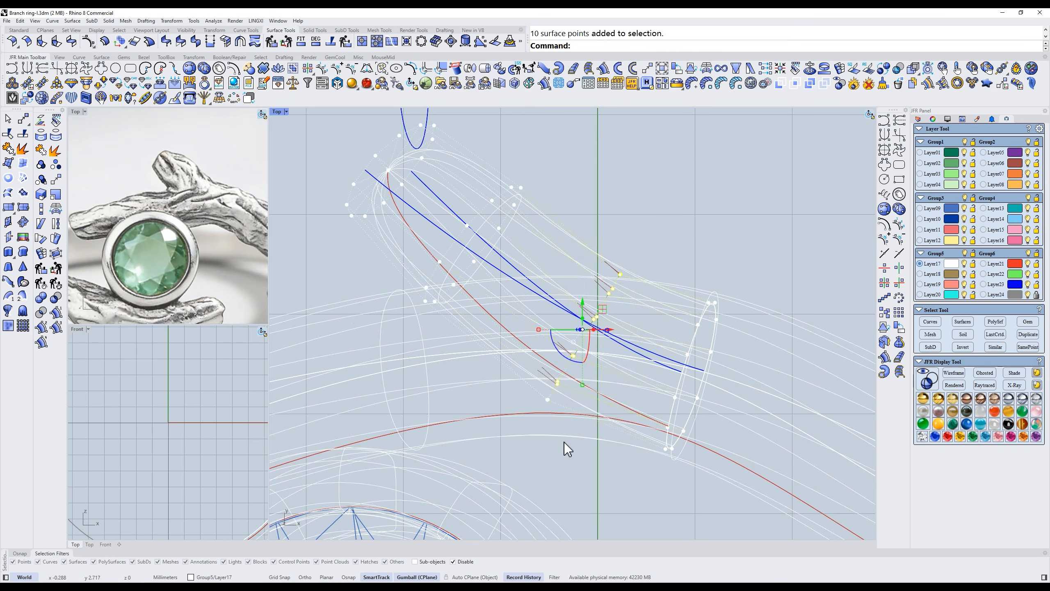
pyautogui.hotkey('ctrl', 'alt', 's')
pyautogui.moveTo(585, 316); pyautogui.dragTo(600, 295)
pyautogui.scroll(-4, 603, 314)
pyautogui.scroll(-4, 699, 230)
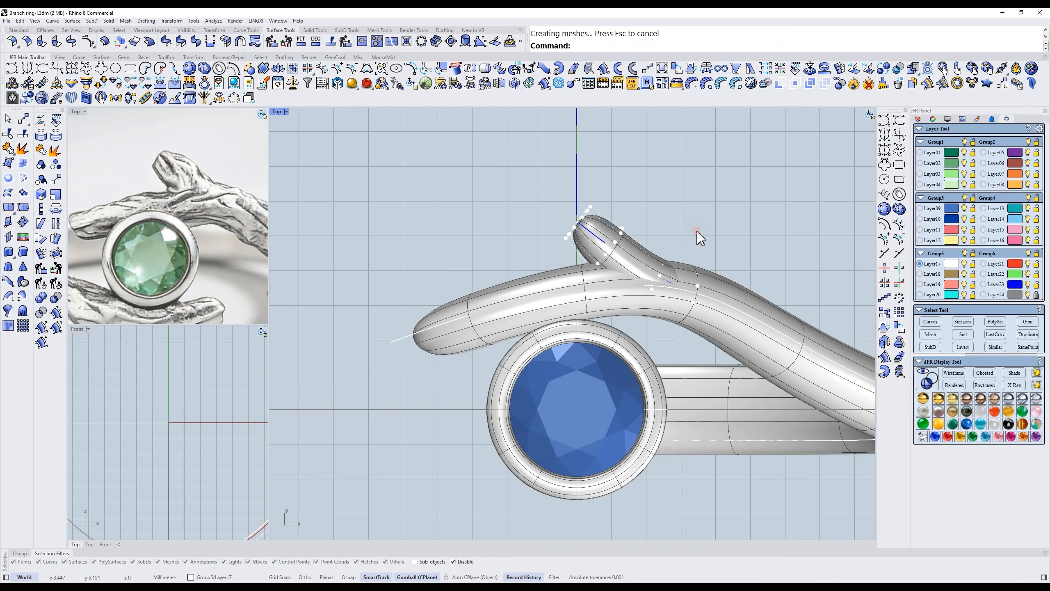
# Select the control point row at the side branch's tip in the Back view, lower it and scale it slightly shorter vertically.
pyautogui.write('ff')
pyautogui.press('Return')
pyautogui.moveTo(710, 371); pyautogui.dragTo(734, 474)
pyautogui.write('ff')
pyautogui.press('Return')
pyautogui.moveTo(607, 435); pyautogui.dragTo(612, 423)
pyautogui.moveTo(614, 294); pyautogui.dragTo(614, 308)
pyautogui.scroll(-6, 613, 308)
pyautogui.keyDown('ctrl'); pyautogui.keyDown('shift'); pyautogui.moveTo(642, 316); pyautogui.dragTo(674, 306, button='right'); pyautogui.keyUp('shift'); pyautogui.keyUp('ctrl')
pyautogui.scroll(2, 609, 276)
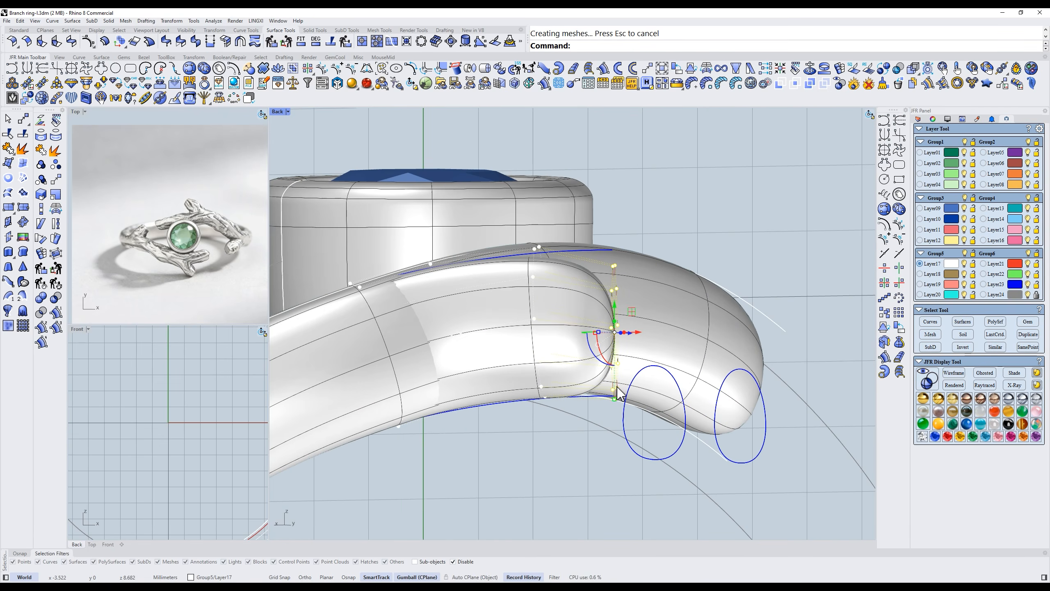
pyautogui.moveTo(617, 398); pyautogui.dragTo(616, 394)
# Select the control point rows at and behind the side branch's tip, scale them slightly narrower in the Top view, and deselect them.
pyautogui.keyDown('ctrl'); pyautogui.keyDown('shift'); pyautogui.moveTo(528, 176); pyautogui.dragTo(546, 174, button='right'); pyautogui.keyUp('shift'); pyautogui.keyUp('ctrl')
pyautogui.moveTo(525, 258); pyautogui.dragTo(555, 428)
pyautogui.scroll(3, 555, 364)
pyautogui.scroll(-4, 611, 350)
pyautogui.keyDown('ctrl'); pyautogui.keyDown('shift'); pyautogui.moveTo(608, 349); pyautogui.dragTo(686, 292, button='right'); pyautogui.keyUp('shift'); pyautogui.keyUp('ctrl')
pyautogui.moveTo(628, 181); pyautogui.dragTo(684, 429)
pyautogui.write('ff')
pyautogui.press('Return')
pyautogui.write('t')
pyautogui.press('Return')
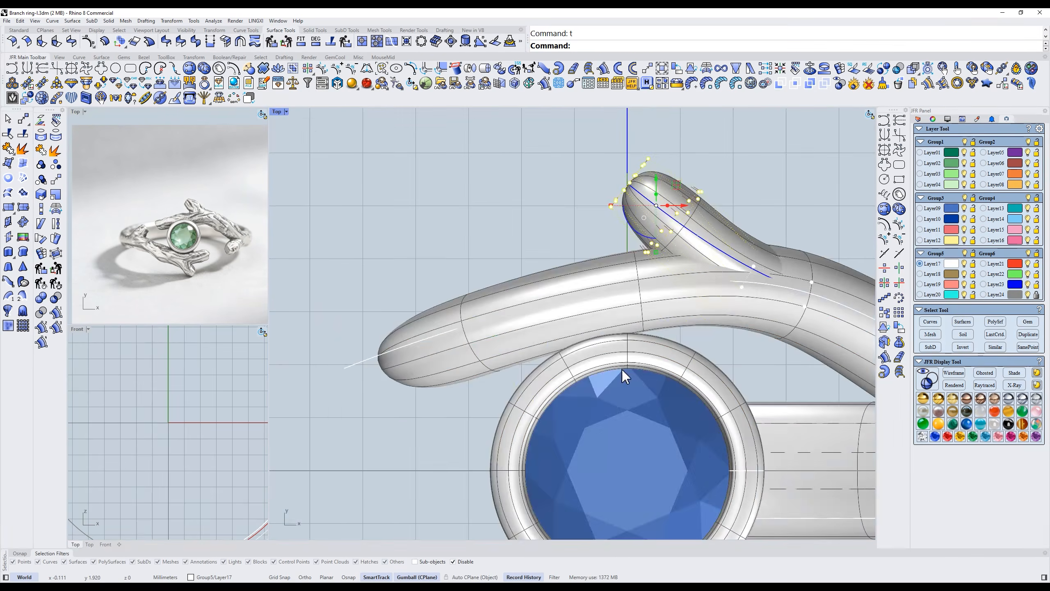
pyautogui.moveTo(545, 284); pyautogui.dragTo(545, 285)
pyautogui.hotkey('ctrl', 'z')
pyautogui.keyDown('ctrl'); pyautogui.moveTo(545, 285); pyautogui.dragTo(513, 255, button='right'); pyautogui.keyUp('ctrl')
pyautogui.moveTo(521, 249); pyautogui.dragTo(526, 250)
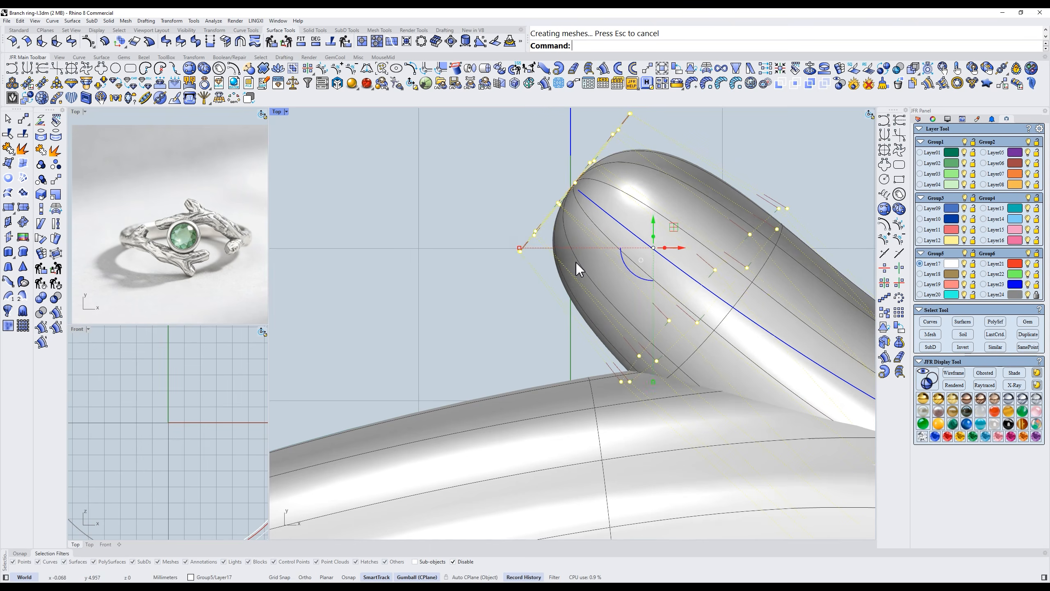
pyautogui.press('Escape')
pyautogui.press('Escape')
pyautogui.scroll(-14, 576, 262)
pyautogui.moveTo(716, 261); pyautogui.dragTo(671, 245, button='right')
pyautogui.scroll(-4, 658, 246)
pyautogui.scroll(2, 614, 253)
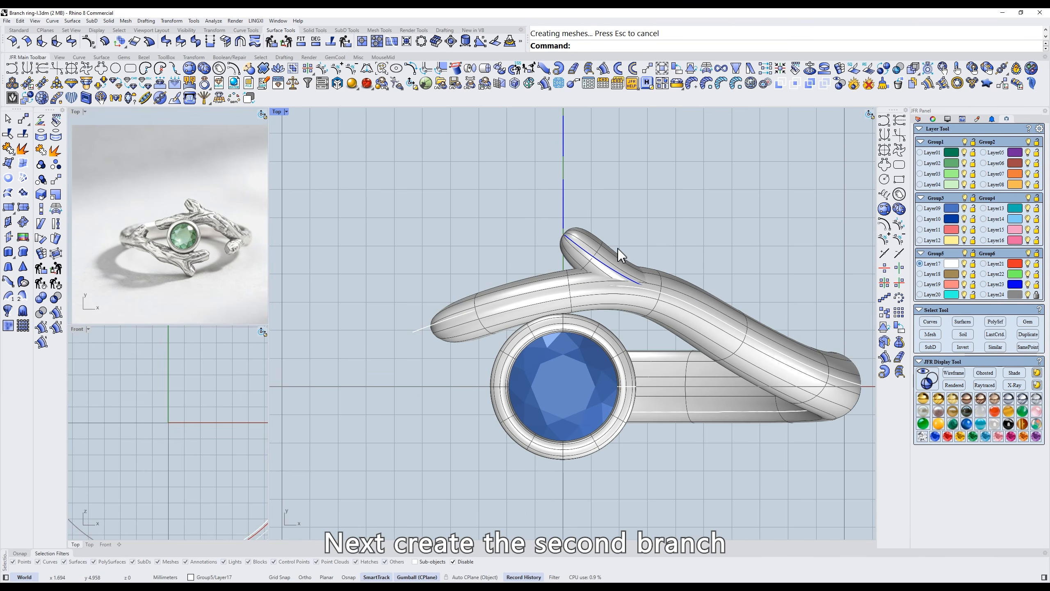
# Mirror a copy of the side branch across the X axis and rotate it about 50.6 degrees clockwise around the origin in the Front view.
pyautogui.click(595, 245)
pyautogui.click(885, 268)
pyautogui.moveTo(650, 408); pyautogui.dragTo(600, 385, button='right')
pyautogui.write('f')
pyautogui.press('space')
pyautogui.write('r2')
pyautogui.press('space')
pyautogui.write('0')
pyautogui.press('space')
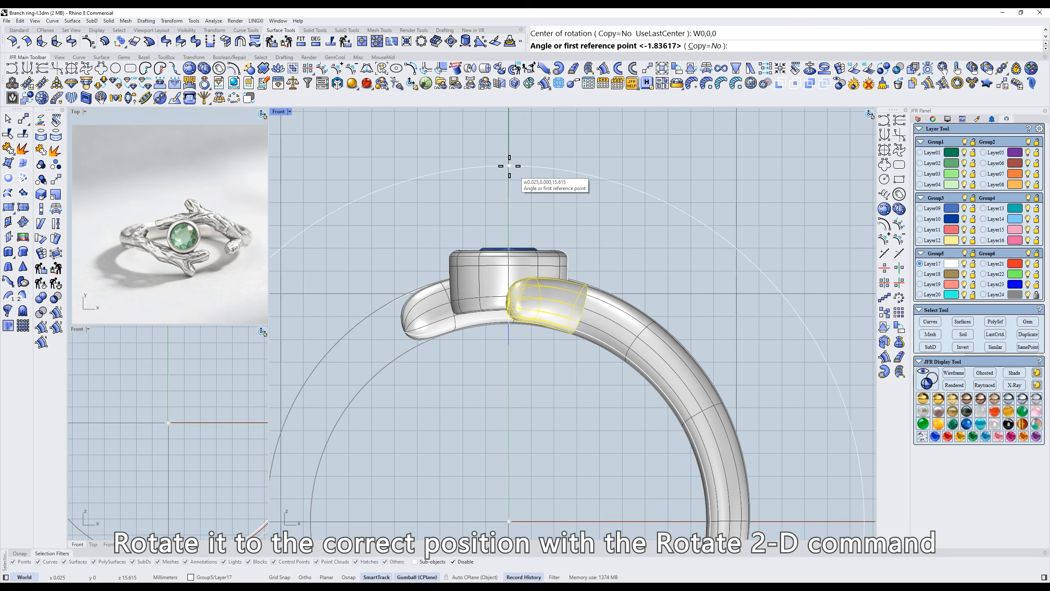
pyautogui.click(509, 166)
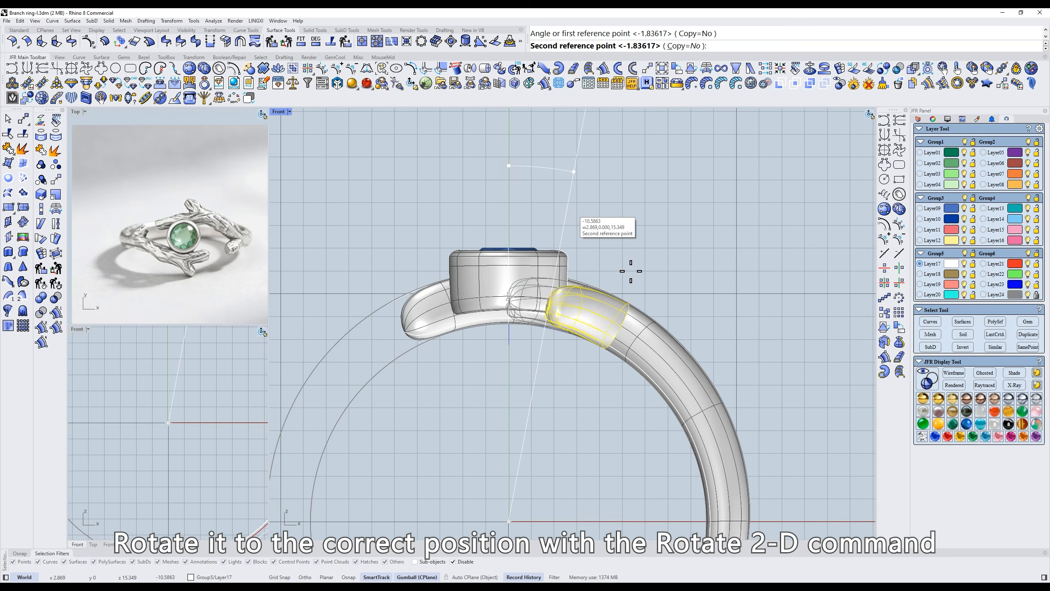
pyautogui.click(699, 366)
# Move the second branch onto the main branch in the Top view and rotate it slightly around the origin in the Front view.
pyautogui.write('t')
pyautogui.press('space')
pyautogui.scroll(3, 694, 393)
pyautogui.moveTo(671, 417); pyautogui.dragTo(664, 301)
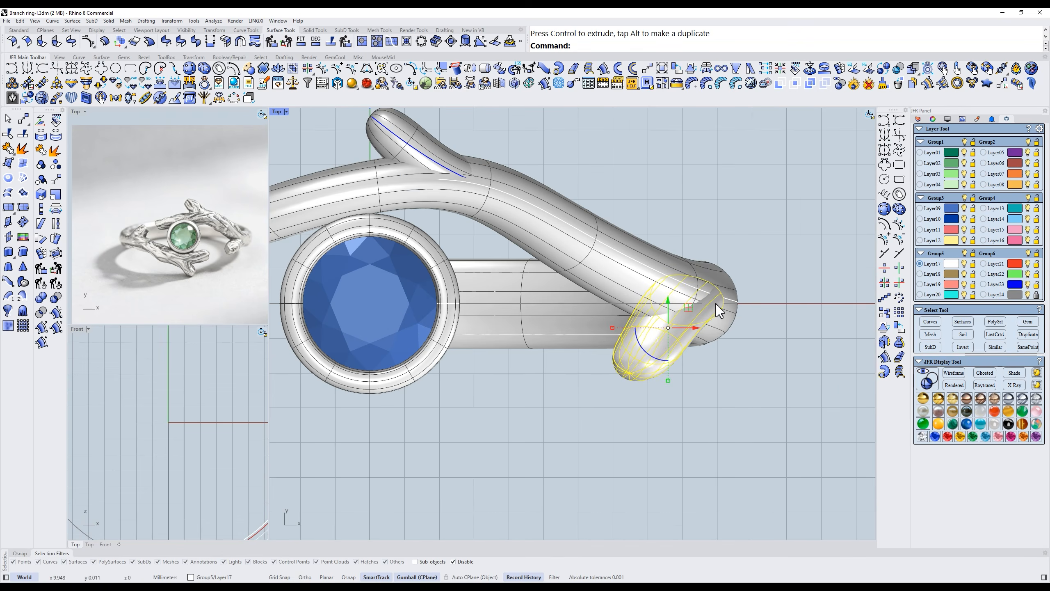
pyautogui.write('f')
pyautogui.press('space')
pyautogui.write('ro')
pyautogui.press('space')
pyautogui.write('0')
pyautogui.press('space')
pyautogui.click(785, 316)
pyautogui.click(775, 315)
# Move the second branch about 0.05 mm inward in the Front view to align it with the shank.
pyautogui.moveTo(684, 429); pyautogui.dragTo(675, 331, button='right')
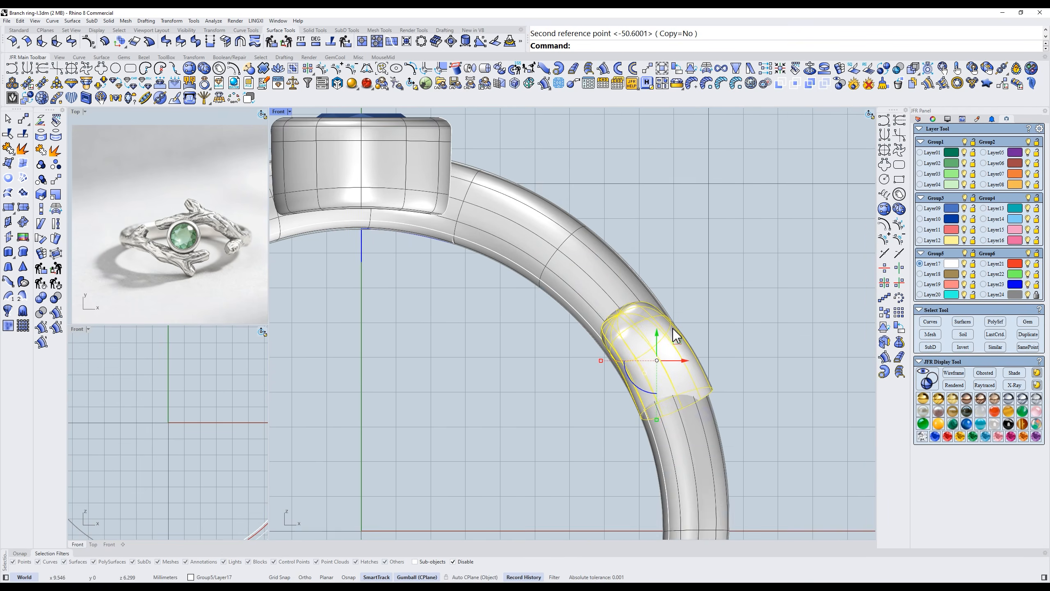
pyautogui.scroll(8, 649, 368)
pyautogui.moveTo(658, 358); pyautogui.dragTo(659, 359)
pyautogui.write('m')
pyautogui.press('space')
pyautogui.click(740, 262)
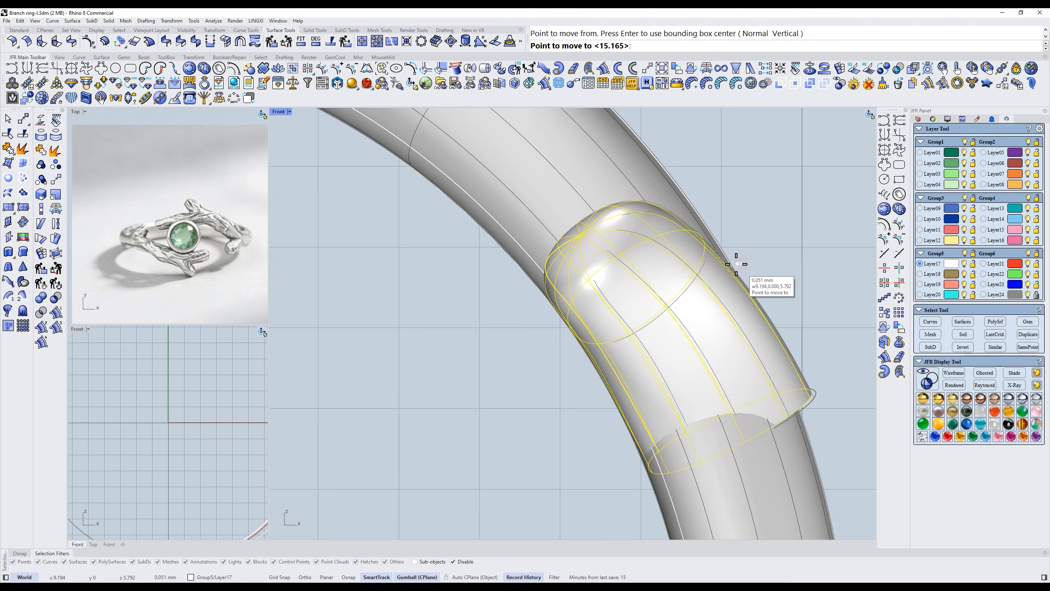
pyautogui.click(735, 263)
pyautogui.scroll(-4, 736, 264)
pyautogui.scroll(3, 774, 329)
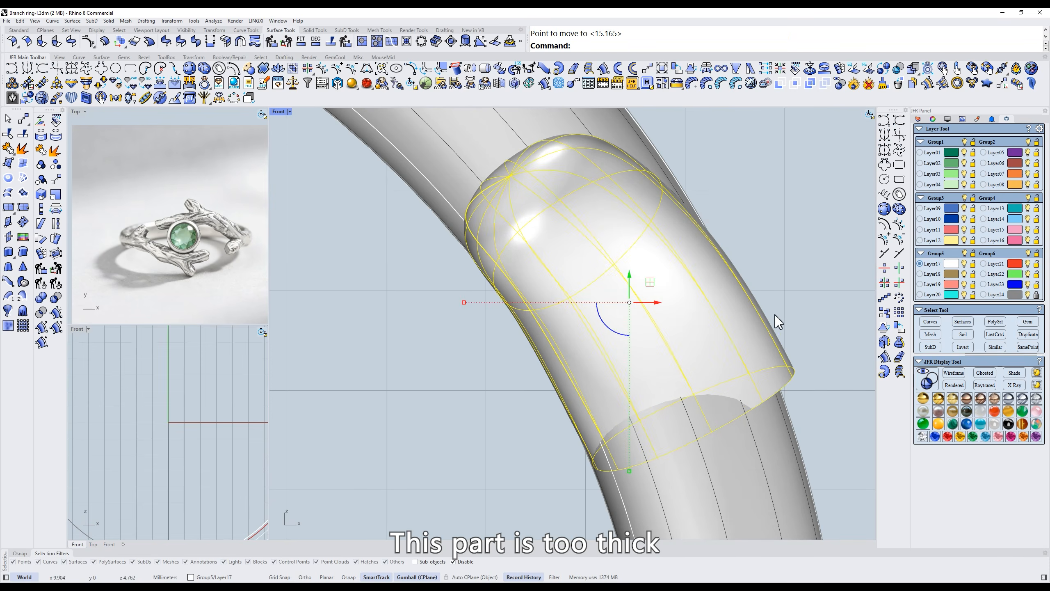
# Select the second branch's outer control points and scale them inward with Scale 1-D in the Front view to thin the branch.
pyautogui.scroll(-6, 775, 315)
pyautogui.moveTo(773, 316); pyautogui.dragTo(732, 326, button='right')
pyautogui.hotkey('ctrl', 'alt', 'w')
pyautogui.press('F10')
pyautogui.scroll(2, 707, 283)
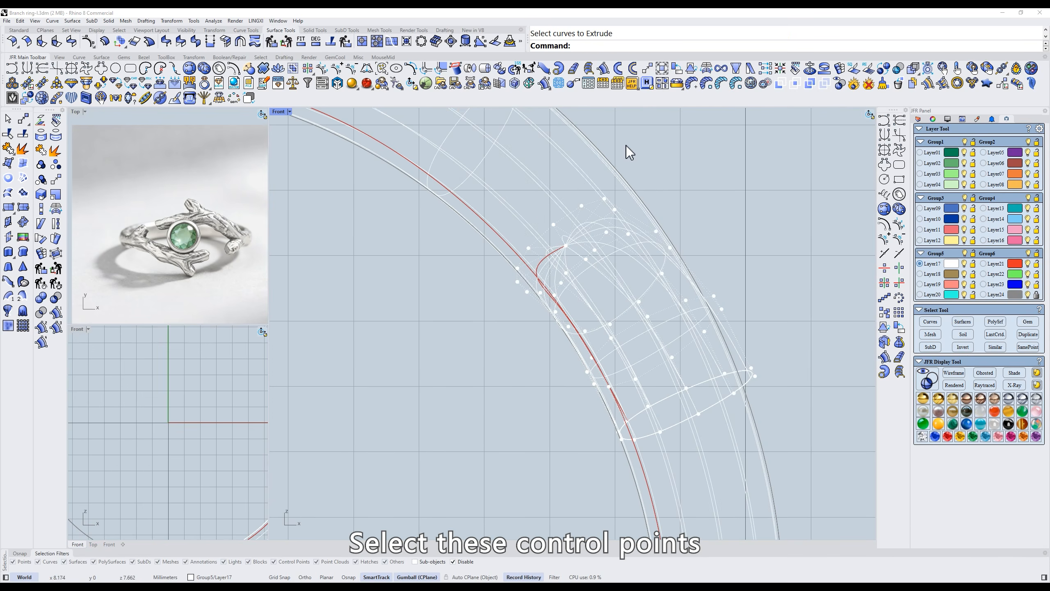
pyautogui.moveTo(704, 289); pyautogui.dragTo(705, 291)
pyautogui.keyDown('shift'); pyautogui.moveTo(679, 206); pyautogui.dragTo(745, 339); pyautogui.keyUp('shift')
pyautogui.hotkey('ctrl', 'alt', 's')
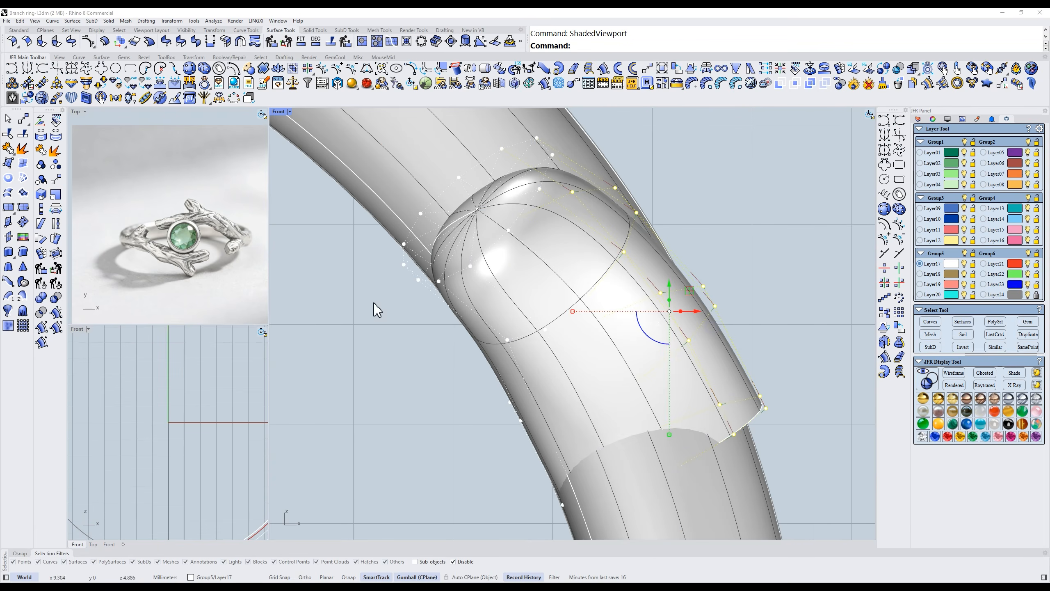
pyautogui.click(46, 215)
pyautogui.click(499, 382)
pyautogui.click(767, 246)
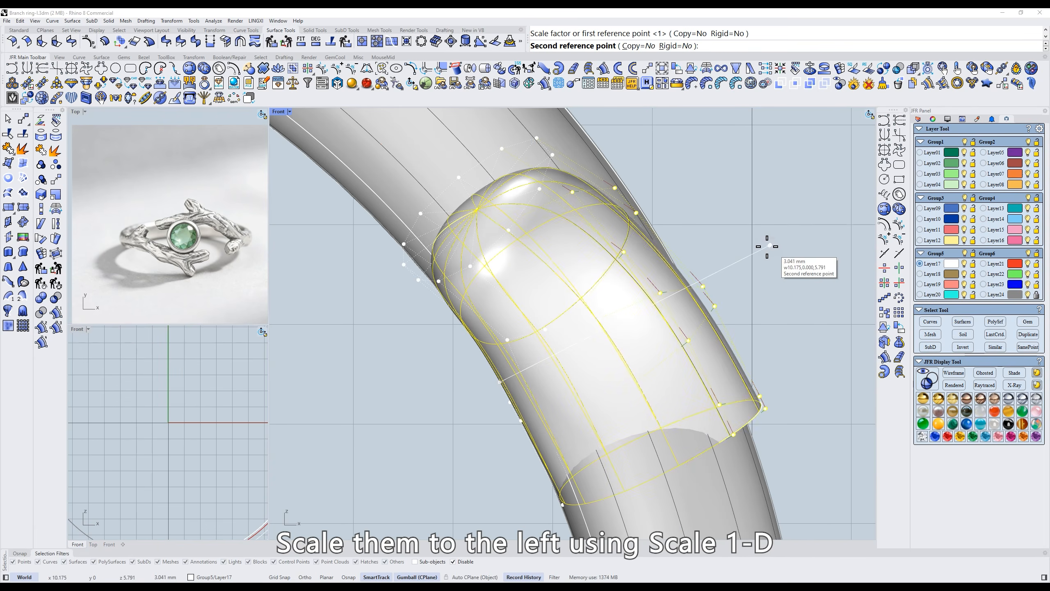
pyautogui.click(739, 254)
# Nudge the selected control points toward the main branch in the Top view and deselect them.
pyautogui.write('t')
pyautogui.press('Return')
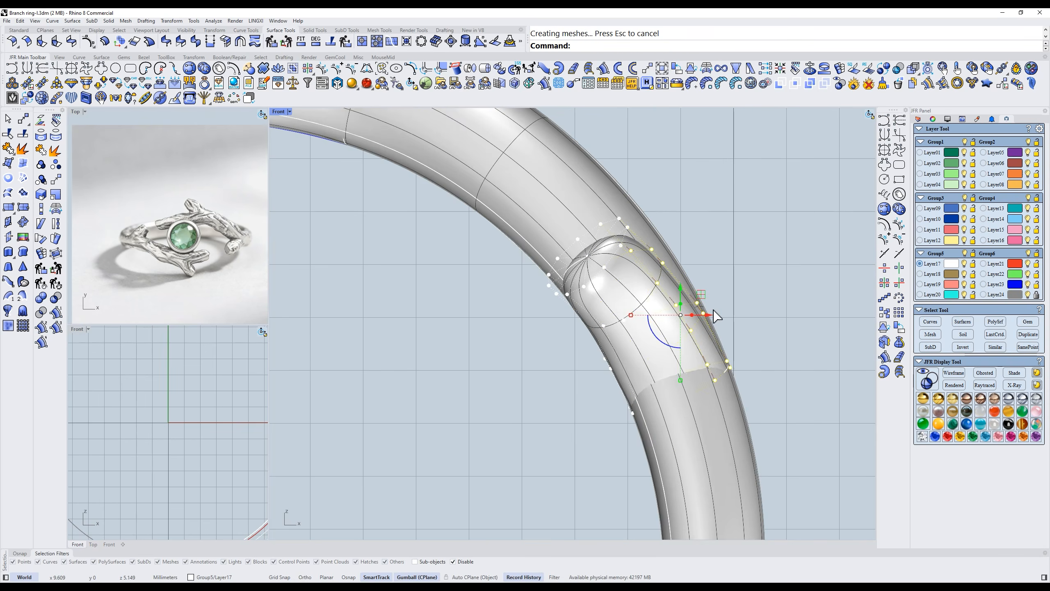
pyautogui.keyDown('ctrl'); pyautogui.keyDown('shift'); pyautogui.moveTo(724, 326); pyautogui.dragTo(616, 359, button='right'); pyautogui.keyUp('shift'); pyautogui.keyUp('ctrl')
pyautogui.click(616, 358)
pyautogui.moveTo(628, 302); pyautogui.dragTo(628, 290)
pyautogui.click(738, 154)
# Select the second branch's middle control point row in wireframe and move it about 0.4 mm in the negative Y direction.
pyautogui.scroll(-4, 712, 306)
pyautogui.keyDown('ctrl'); pyautogui.keyDown('shift'); pyautogui.moveTo(715, 308); pyautogui.dragTo(709, 331, button='right'); pyautogui.keyUp('shift'); pyautogui.keyUp('ctrl')
pyautogui.write('t')
pyautogui.press('Return')
pyautogui.click(635, 338)
pyautogui.scroll(6, 641, 331)
pyautogui.hotkey('ctrl', 'alt', 'w')
pyautogui.keyDown('ctrl'); pyautogui.keyDown('shift'); pyautogui.moveTo(641, 331); pyautogui.dragTo(633, 227, button='right'); pyautogui.keyUp('shift'); pyautogui.keyUp('ctrl')
pyautogui.press('F10')
pyautogui.scroll(2, 634, 230)
pyautogui.moveTo(603, 128); pyautogui.dragTo(715, 354)
pyautogui.keyDown('ctrl'); pyautogui.keyDown('shift'); pyautogui.moveTo(703, 316); pyautogui.dragTo(710, 327, button='right'); pyautogui.keyUp('shift'); pyautogui.keyUp('ctrl')
pyautogui.hotkey('ctrl', 'alt', 's')
pyautogui.moveTo(671, 273); pyautogui.dragTo(676, 307)
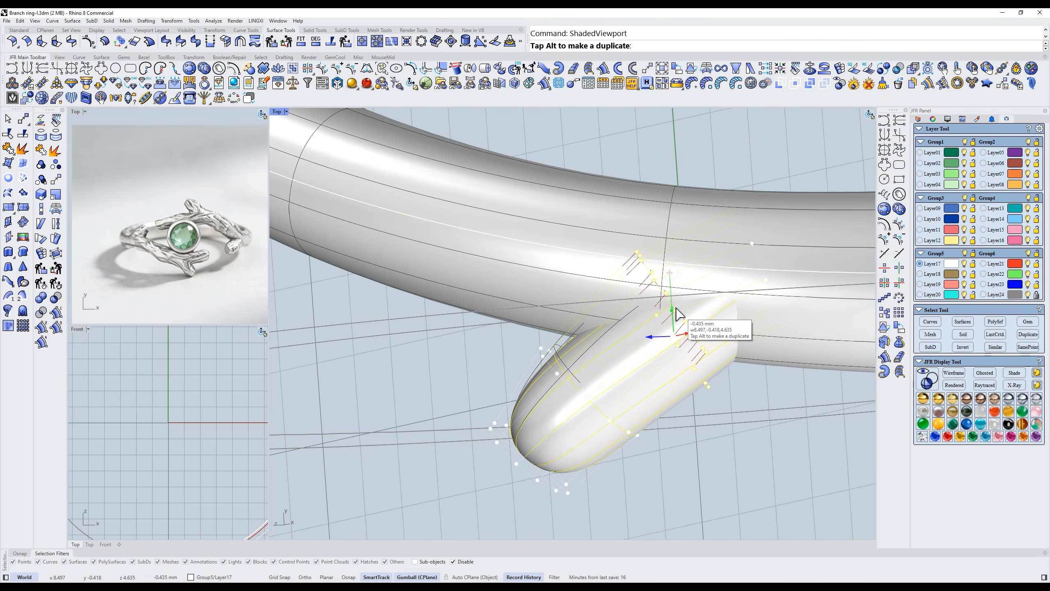
# Select the control point row behind the second branch's tip in wireframe and shift it slightly in the negative Y direction.
pyautogui.hotkey('ctrl', 'alt', 'w')
pyautogui.keyDown('ctrl'); pyautogui.keyDown('shift'); pyautogui.moveTo(508, 313); pyautogui.dragTo(529, 336, button='right'); pyautogui.keyUp('shift'); pyautogui.keyUp('ctrl')
pyautogui.moveTo(528, 337); pyautogui.dragTo(644, 446)
pyautogui.hotkey('ctrl', 'alt', 's')
pyautogui.moveTo(589, 374); pyautogui.dragTo(589, 384)
# Select the control points at the second branch's tip and nudge them slightly in the positive Y direction.
pyautogui.hotkey('ctrl', 'alt', 'w')
pyautogui.moveTo(575, 525); pyautogui.dragTo(585, 531)
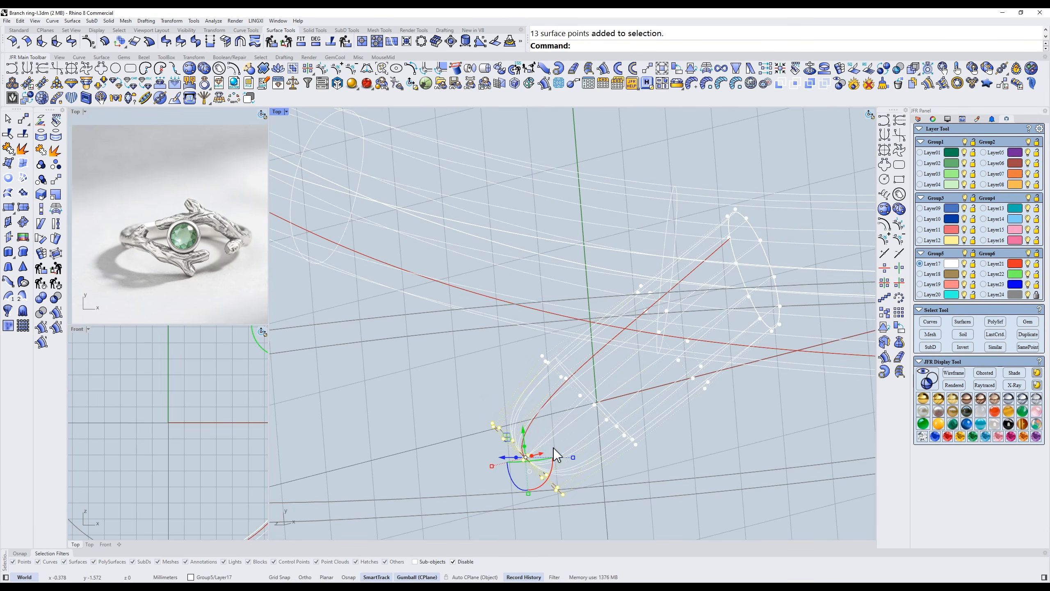
pyautogui.hotkey('ctrl', 'alt', 's')
pyautogui.moveTo(523, 431); pyautogui.dragTo(523, 423)
# Use Flip-One in the Front view to flip the second branch's tip control points up and toward the ring's centre.
pyautogui.write('f')
pyautogui.press('Return')
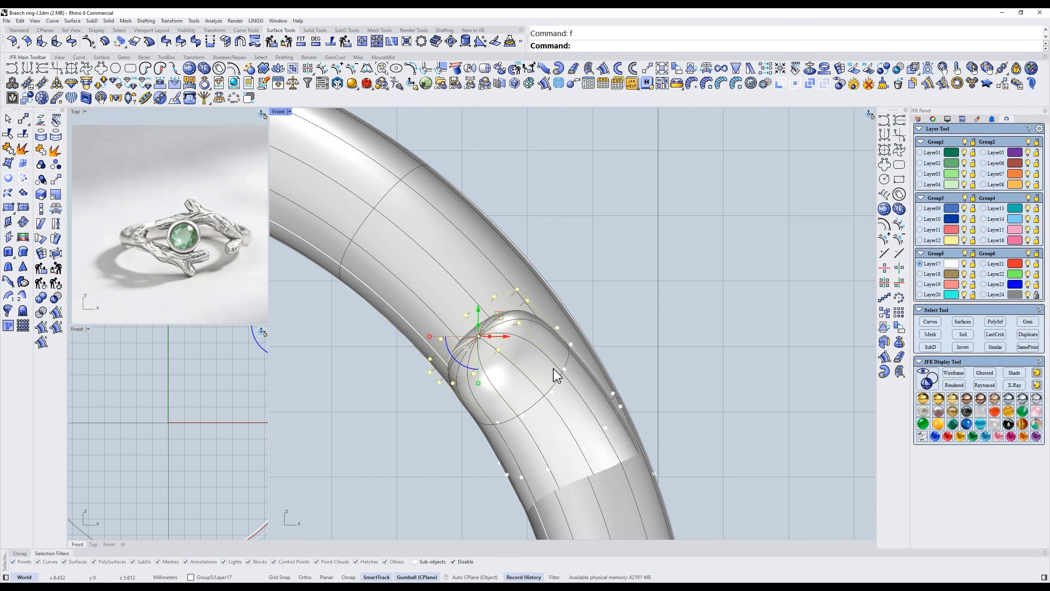
pyautogui.click(691, 70)
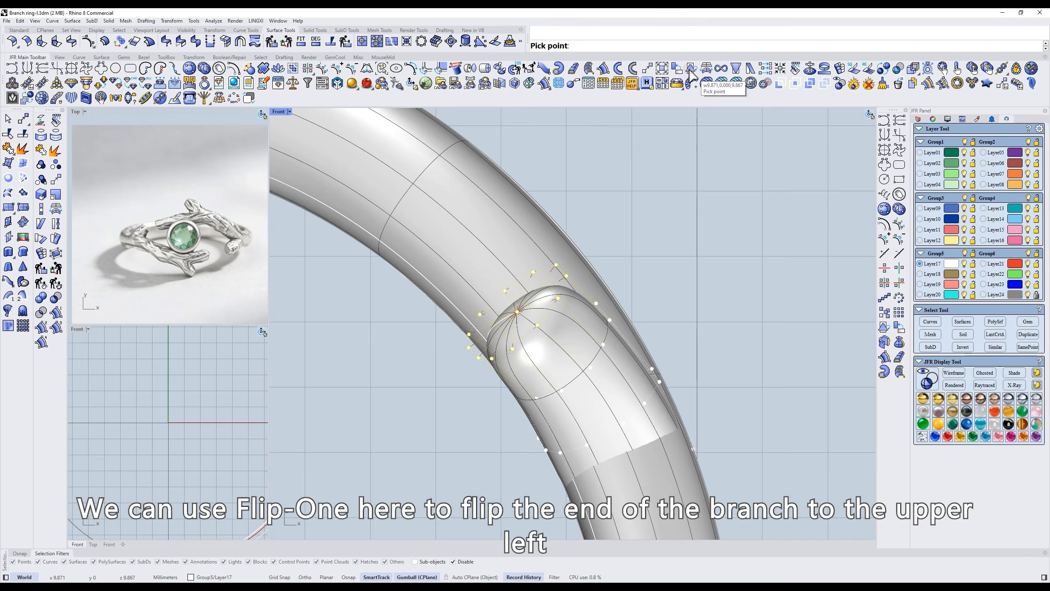
pyautogui.click(633, 413)
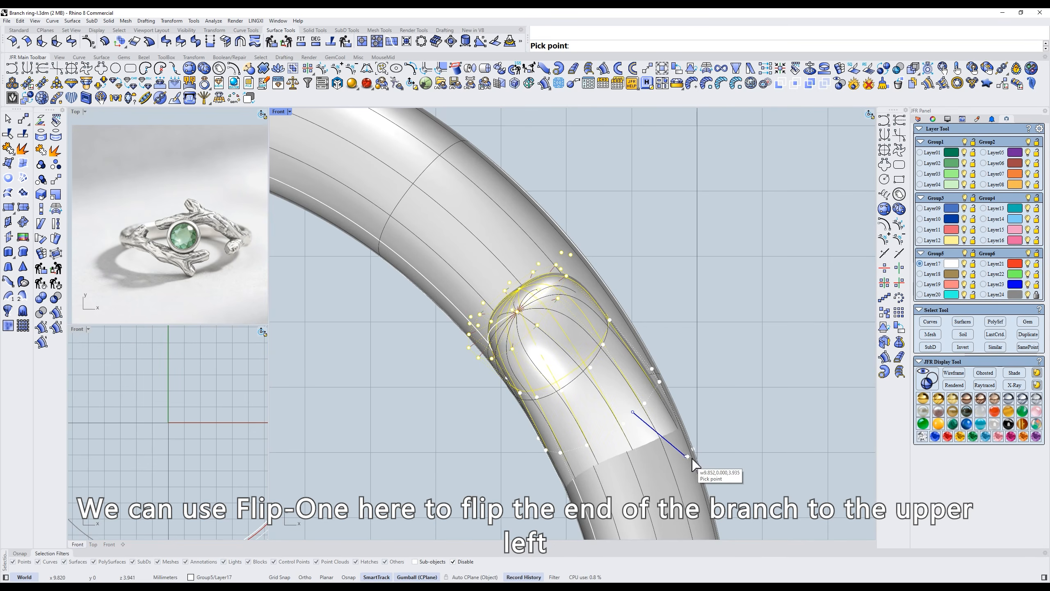
pyautogui.click(681, 423)
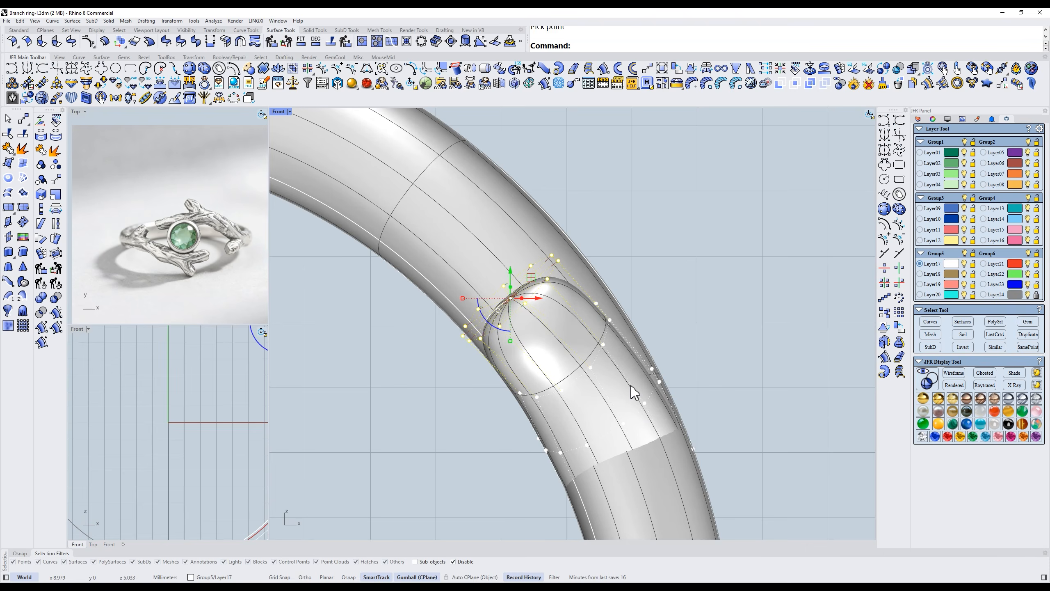
# Move the second branch's tip control points about 0.4 mm in the negative Y direction in the Top view.
pyautogui.write('t')
pyautogui.press('Return')
pyautogui.moveTo(511, 354); pyautogui.dragTo(511, 380)
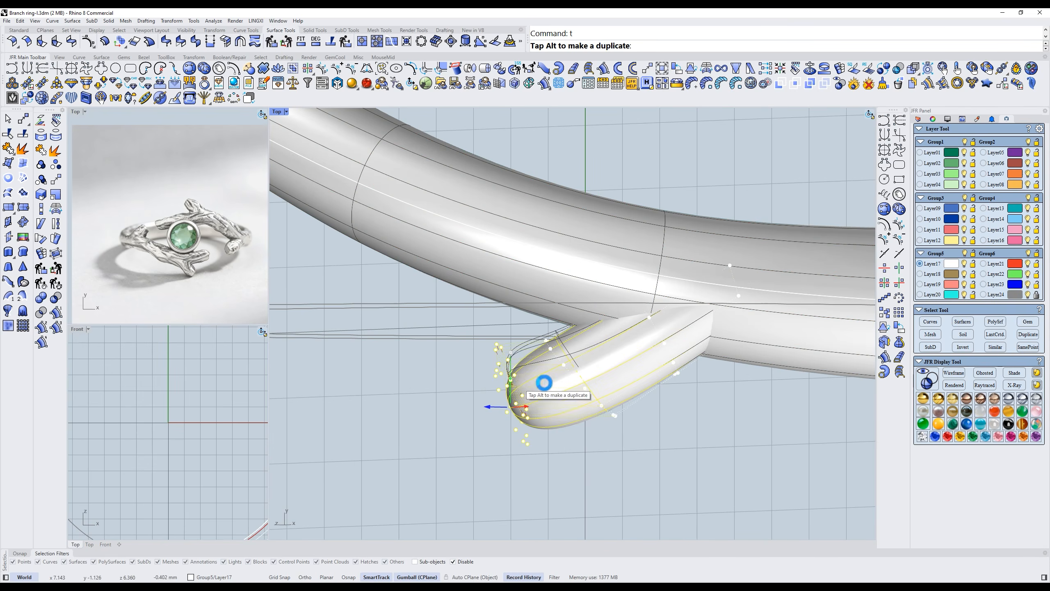
# Select the complete control point row just behind the second branch's tip in the wireframe Top view.
pyautogui.hotkey('ctrl', 'alt', 'w')
pyautogui.moveTo(556, 428); pyautogui.dragTo(567, 431, button='right')
pyautogui.press('v')
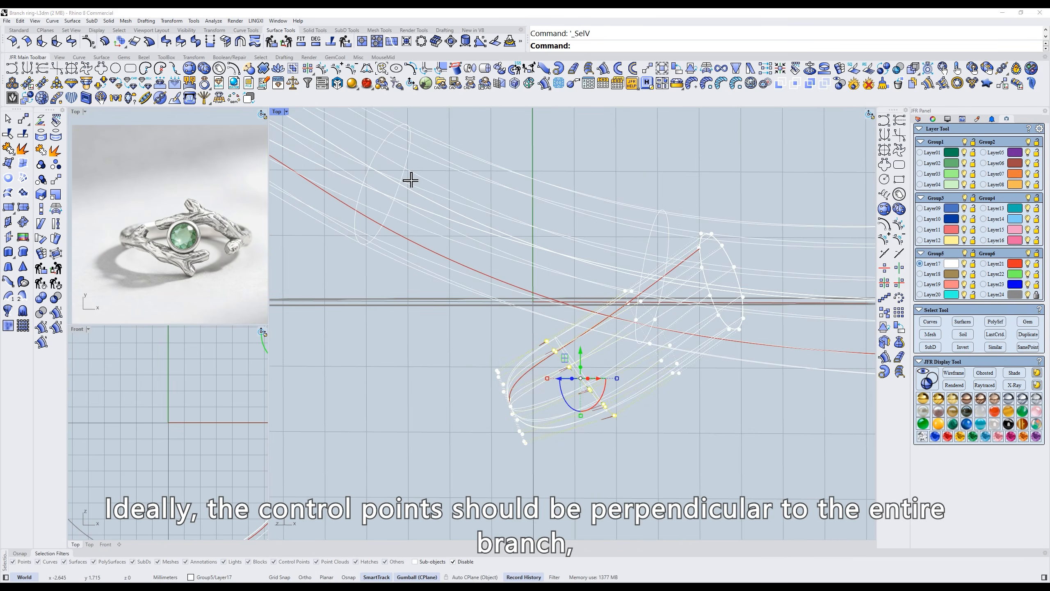
pyautogui.press('F1')
pyautogui.moveTo(410, 180); pyautogui.dragTo(753, 489)
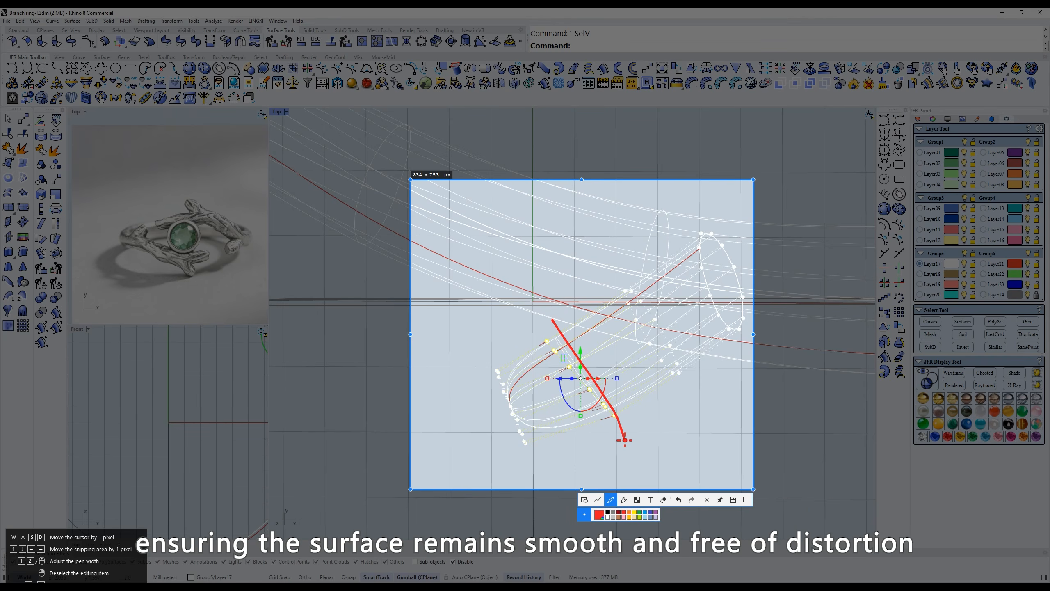
pyautogui.press('Escape')
# Use Flip-One on the control point row behind the tip in the shaded Front view and check its alignment in the Top view.
pyautogui.hotkey('ctrl', 'F2')
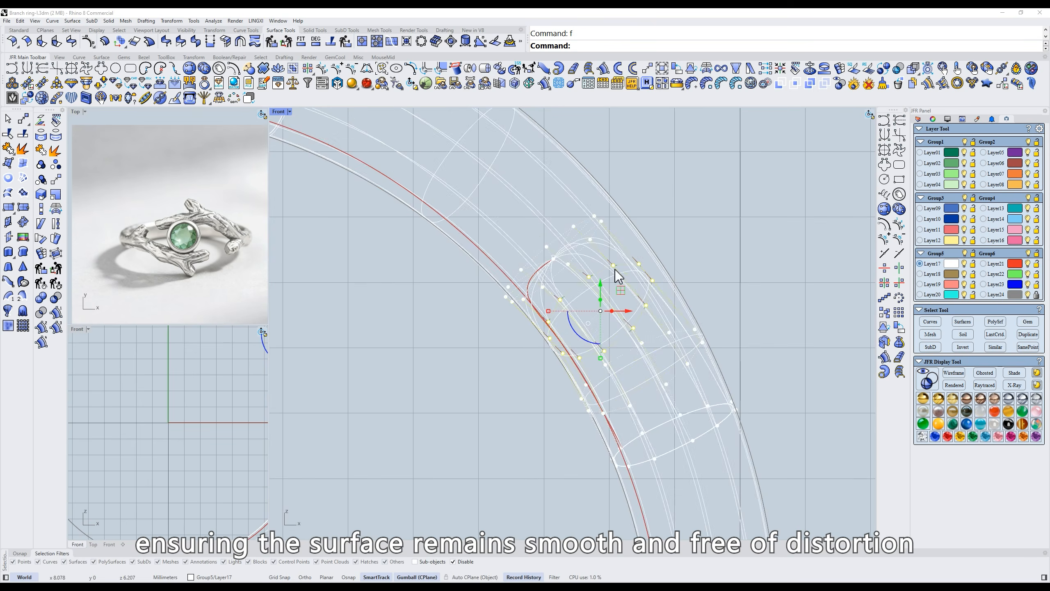
pyautogui.hotkey('ctrl', 'alt', 's')
pyautogui.click(692, 69)
pyautogui.click(735, 377)
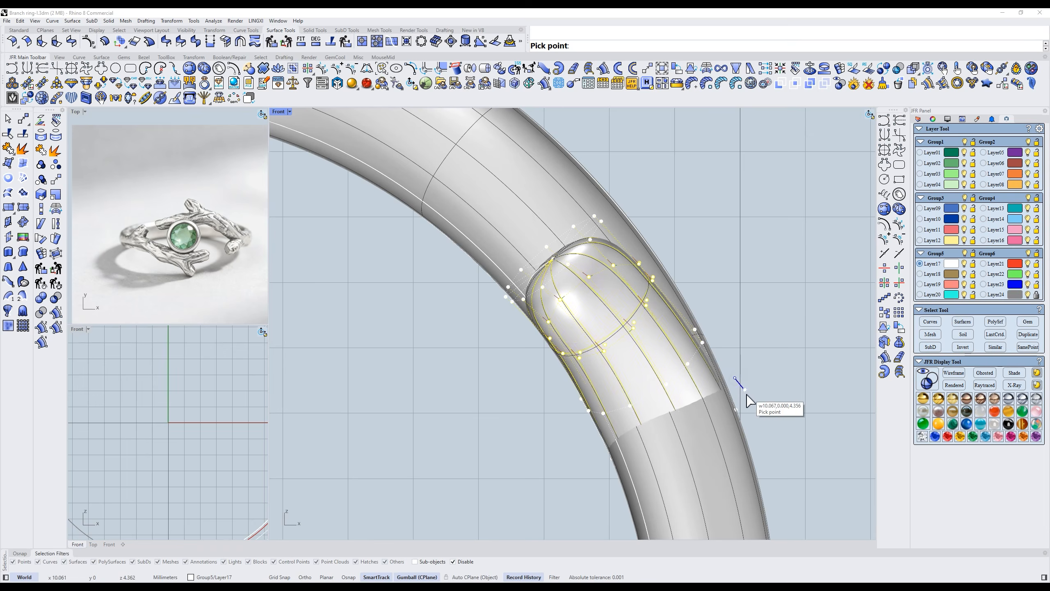
pyautogui.press('Escape')
pyautogui.hotkey('ctrl', 'F1')
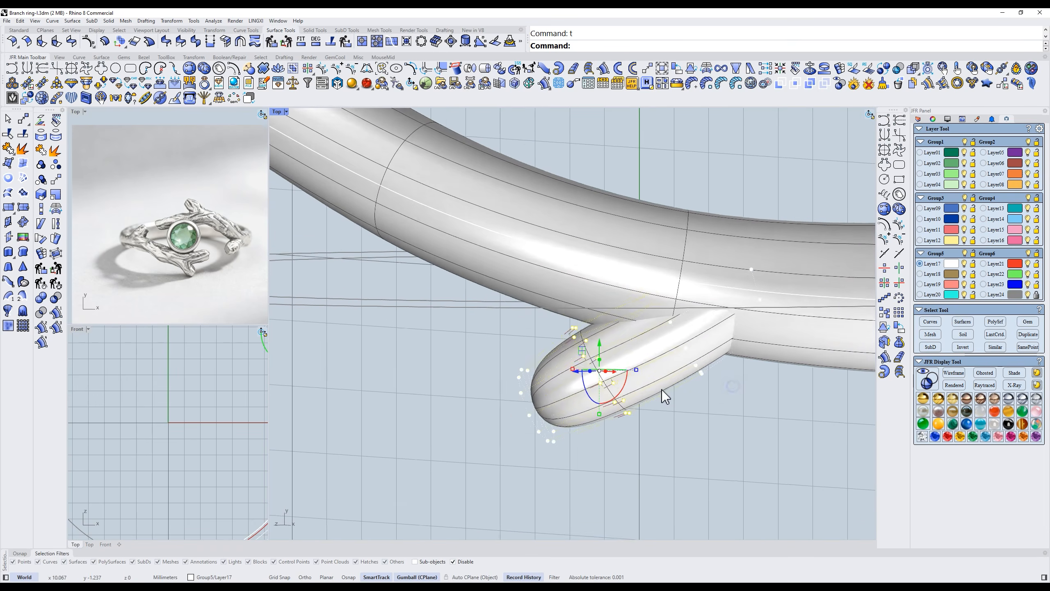
pyautogui.moveTo(616, 361); pyautogui.dragTo(616, 370, button='right')
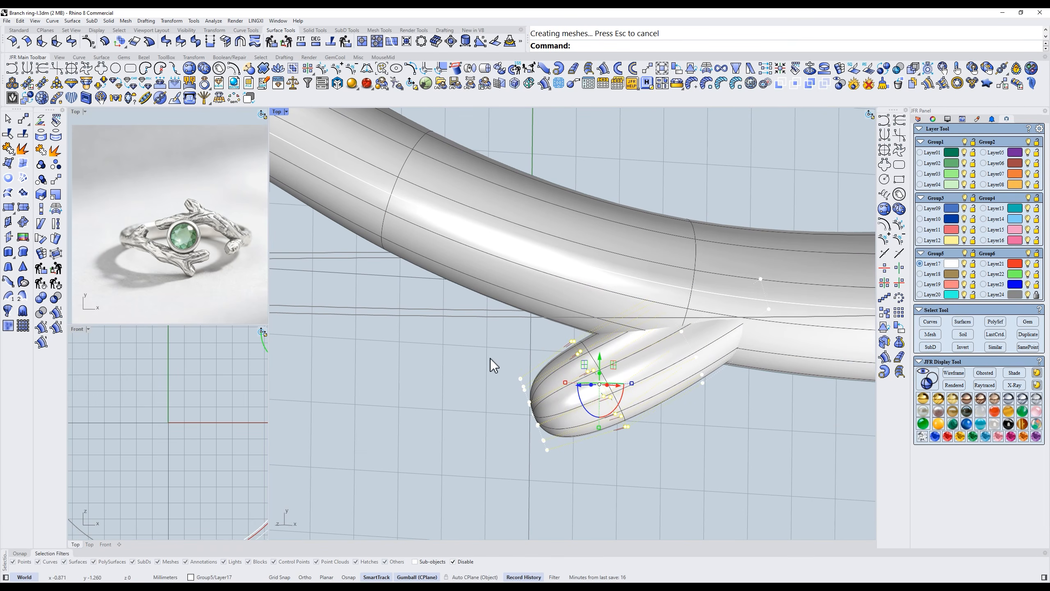
# Select the control point row at the second branch's base and apply Flip-One to it in the Front view.
pyautogui.hotkey('ctrl', 'alt', 'w')
pyautogui.moveTo(665, 424); pyautogui.dragTo(737, 297)
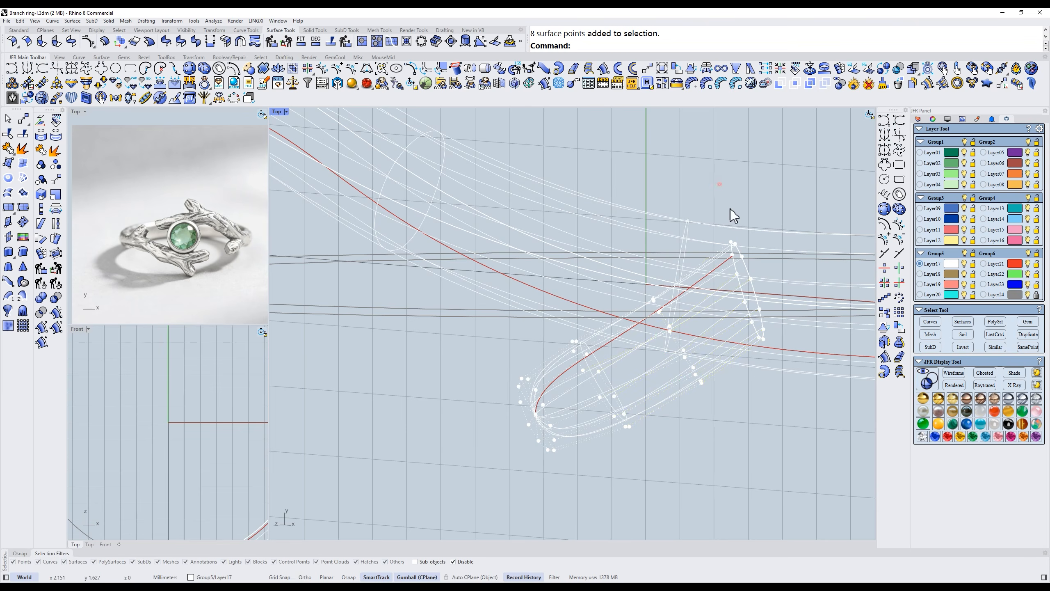
pyautogui.hotkey('ctrl', 'alt', 's')
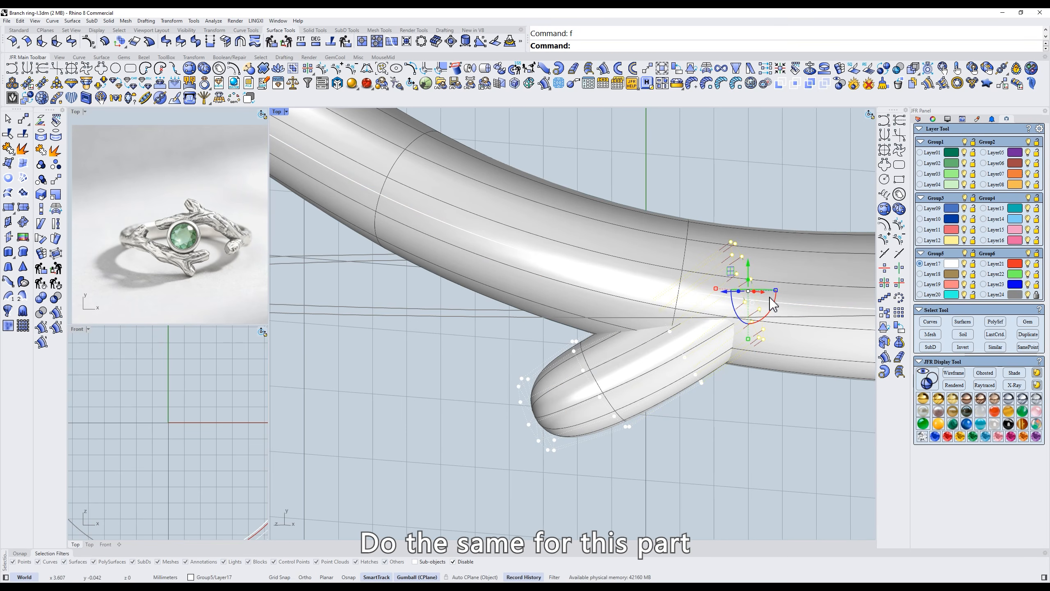
pyautogui.hotkey('ctrl', 'alt', 'w')
pyautogui.hotkey('ctrl', 'alt', 's')
pyautogui.click(691, 68)
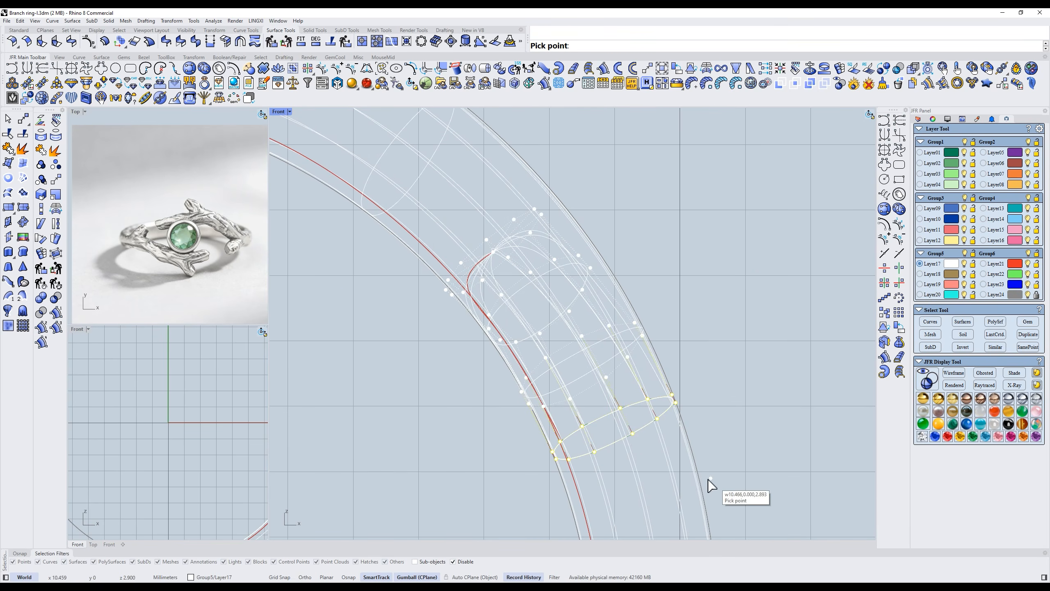
pyautogui.press('Escape')
# Move the base control point row in the negative Y direction in the Top view to line it up with the second branch.
pyautogui.write('t')
pyautogui.press('Return')
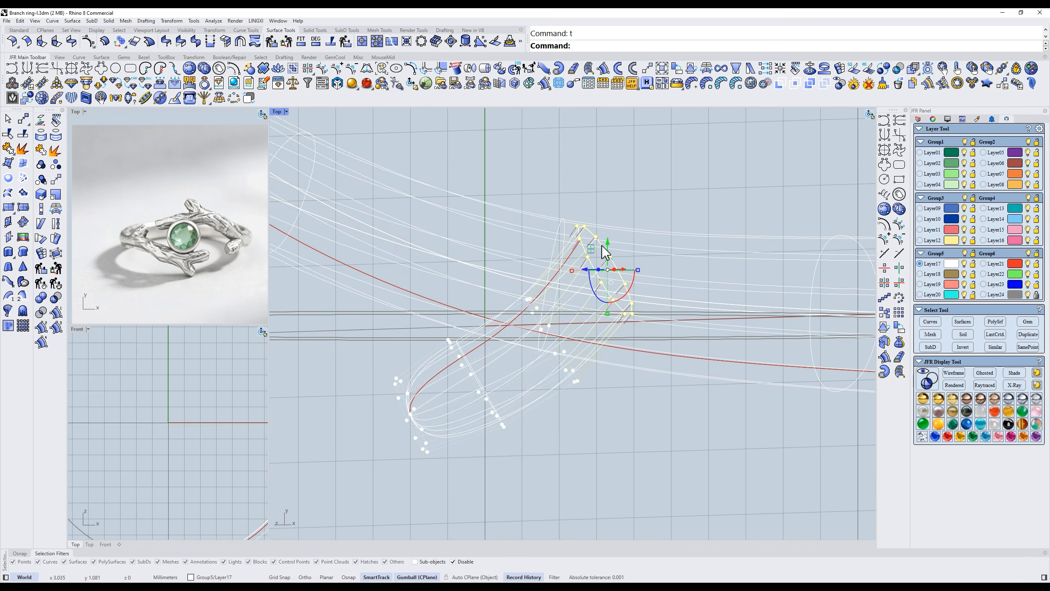
pyautogui.moveTo(608, 243); pyautogui.dragTo(608, 268)
pyautogui.moveTo(606, 277); pyautogui.dragTo(592, 283, button='right')
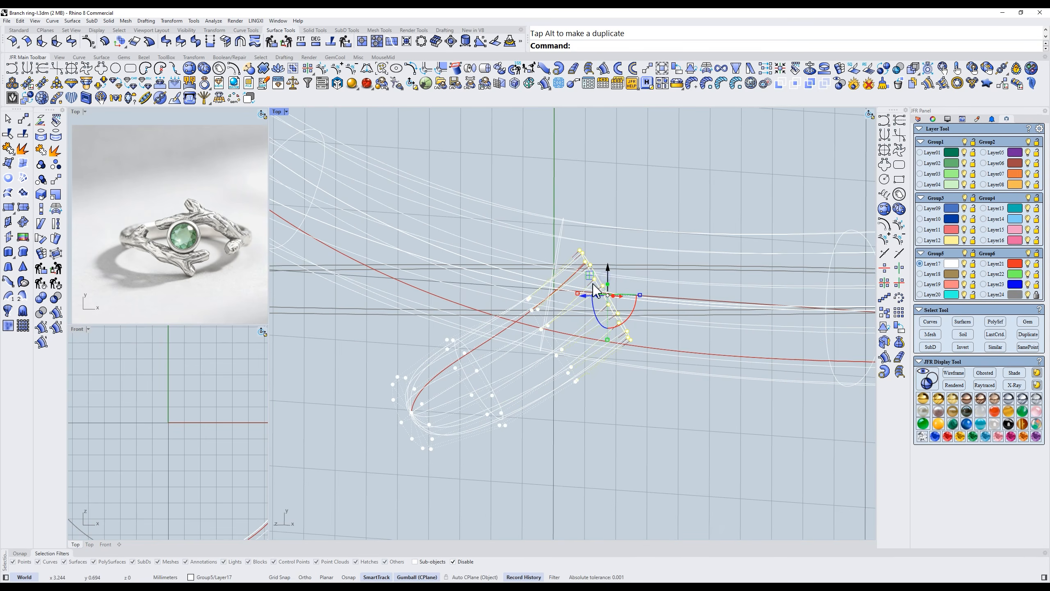
# Fine-tune the control point row behind the tip, and nudge the whole second branch slightly in the Top view.
pyautogui.moveTo(532, 269); pyautogui.dragTo(570, 303, button='right')
pyautogui.keyDown('ctrl'); pyautogui.keyDown('shift'); pyautogui.moveTo(476, 371); pyautogui.dragTo(481, 369, button='right'); pyautogui.keyUp('shift'); pyautogui.keyUp('ctrl')
pyautogui.moveTo(465, 373); pyautogui.dragTo(559, 485)
pyautogui.moveTo(559, 486); pyautogui.dragTo(467, 491, button='right')
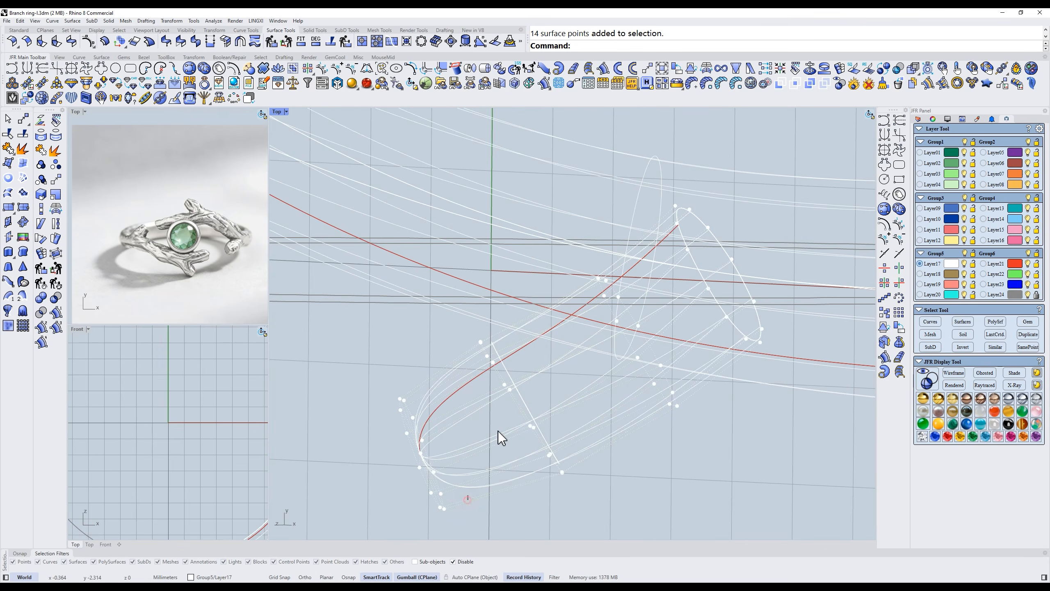
pyautogui.moveTo(467, 499); pyautogui.dragTo(467, 499)
pyautogui.moveTo(521, 384); pyautogui.dragTo(521, 385)
pyautogui.scroll(-3, 631, 354)
pyautogui.press('Escape')
pyautogui.press('Escape')
pyautogui.click(619, 393)
pyautogui.moveTo(602, 327); pyautogui.dragTo(602, 326)
# Select the second branch's tip control points in the Front view and rescale them diagonally with Scale 1-D.
pyautogui.write('f')
pyautogui.press('space')
pyautogui.write('w')
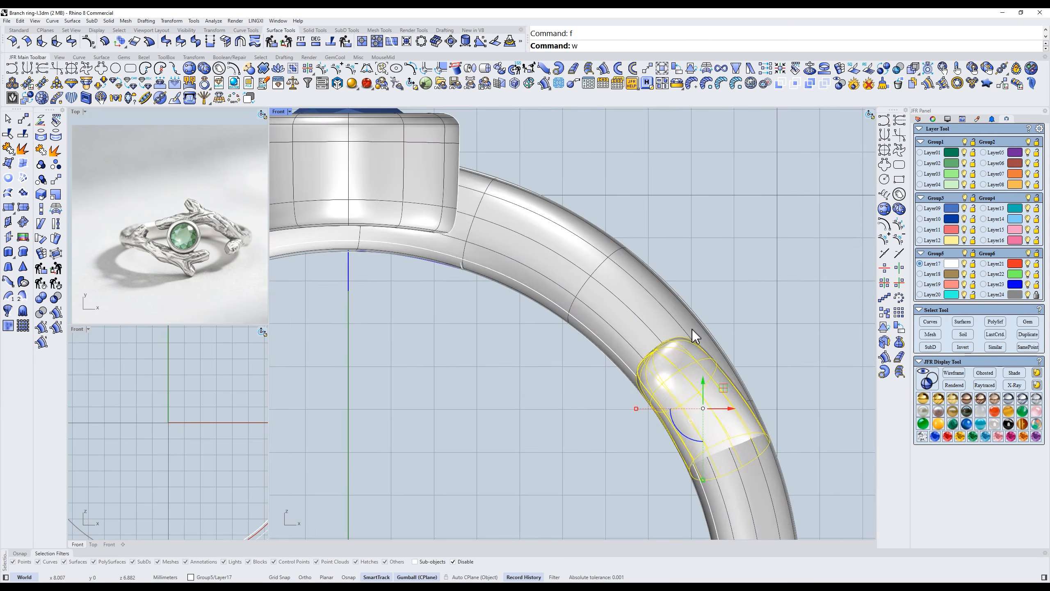
pyautogui.press('space')
pyautogui.scroll(6, 692, 329)
pyautogui.press('F10')
pyautogui.moveTo(506, 428); pyautogui.dragTo(596, 377)
pyautogui.write('zv')
pyautogui.press('space')
pyautogui.write('s')
pyautogui.press('space')
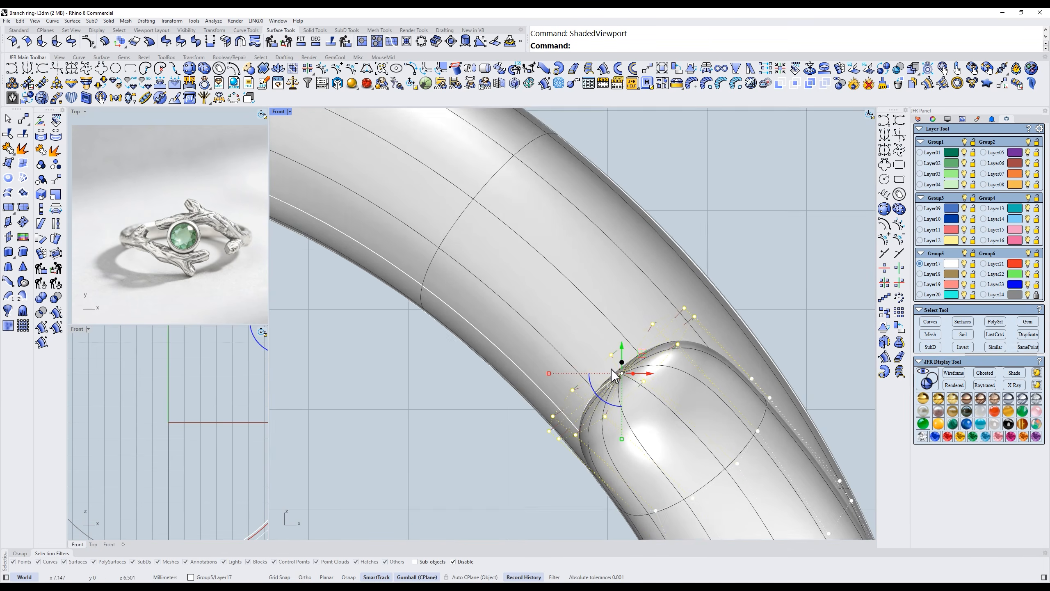
pyautogui.scroll(4, 621, 356)
pyautogui.write('s1')
pyautogui.press('space')
pyautogui.click(529, 449)
pyautogui.click(750, 235)
pyautogui.click(745, 239)
# Move the second branch's tip control points slightly in the Front view to refine the rounded end.
pyautogui.write('m')
pyautogui.press('space')
pyautogui.click(735, 266)
pyautogui.click(742, 261)
pyautogui.scroll(-10, 742, 259)
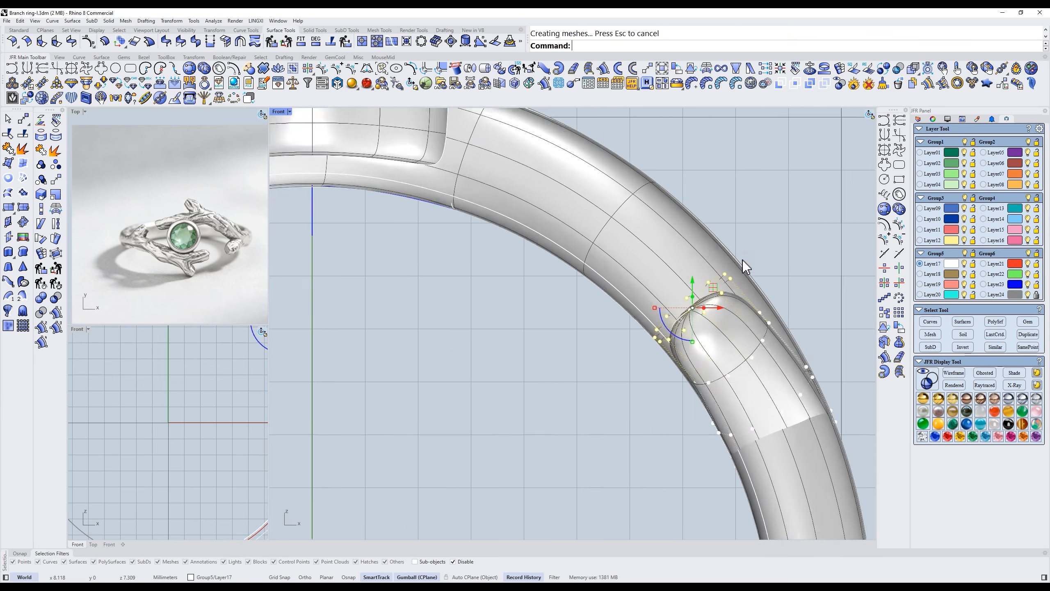
# Select the half shank and all its branches in the Top view and create a copy rotated 180 degrees.
pyautogui.write('t')
pyautogui.press('space')
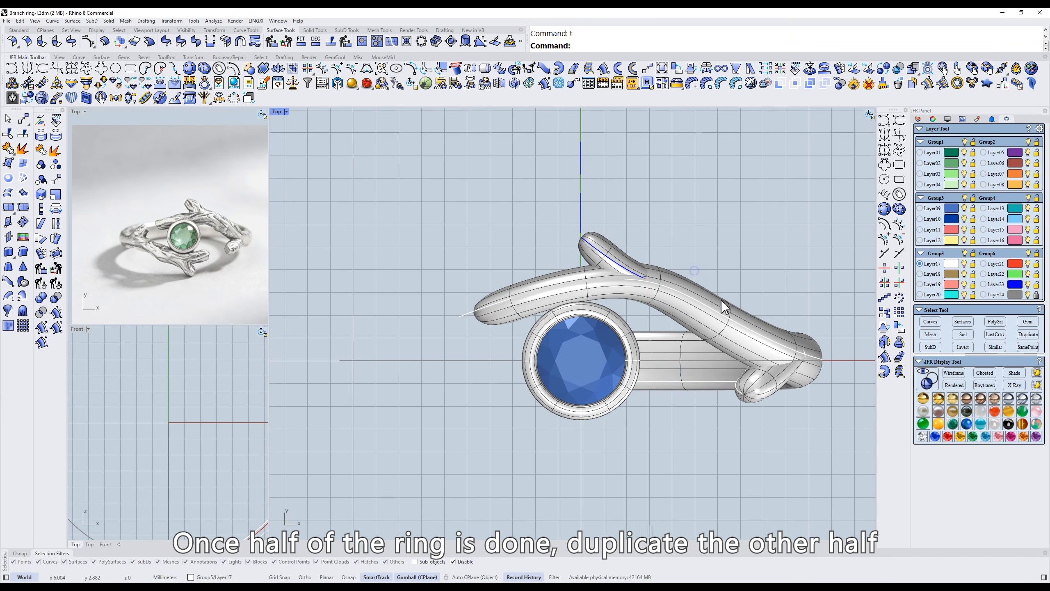
pyautogui.click(666, 276)
pyautogui.keyDown('shift'); pyautogui.click(623, 251); pyautogui.keyUp('shift')
pyautogui.keyDown('shift'); pyautogui.click(753, 405); pyautogui.keyUp('shift')
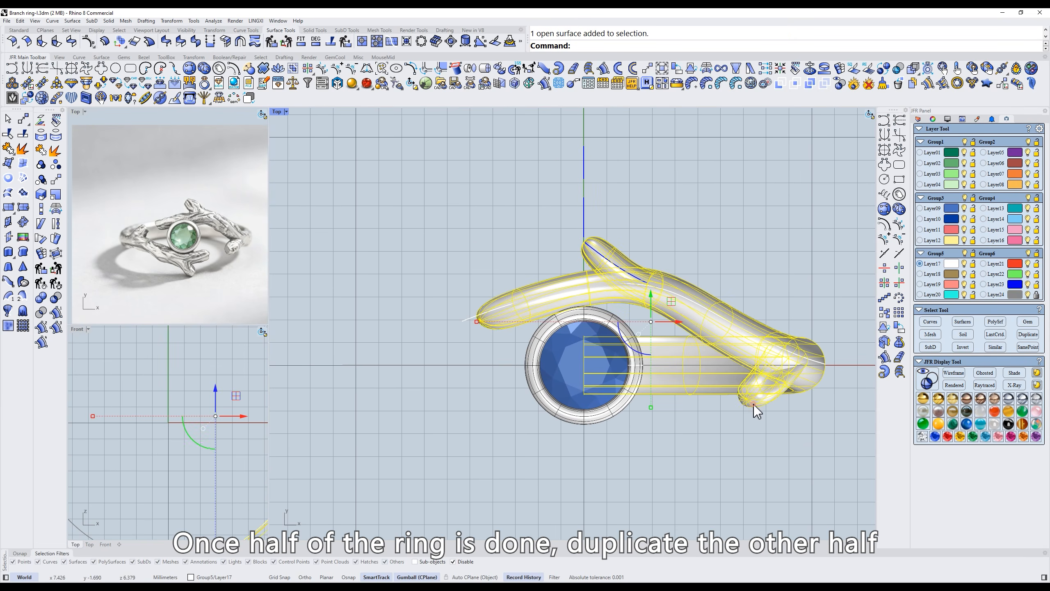
pyautogui.click(897, 282)
pyautogui.click(782, 251)
pyautogui.moveTo(612, 297); pyautogui.dragTo(596, 275, button='right')
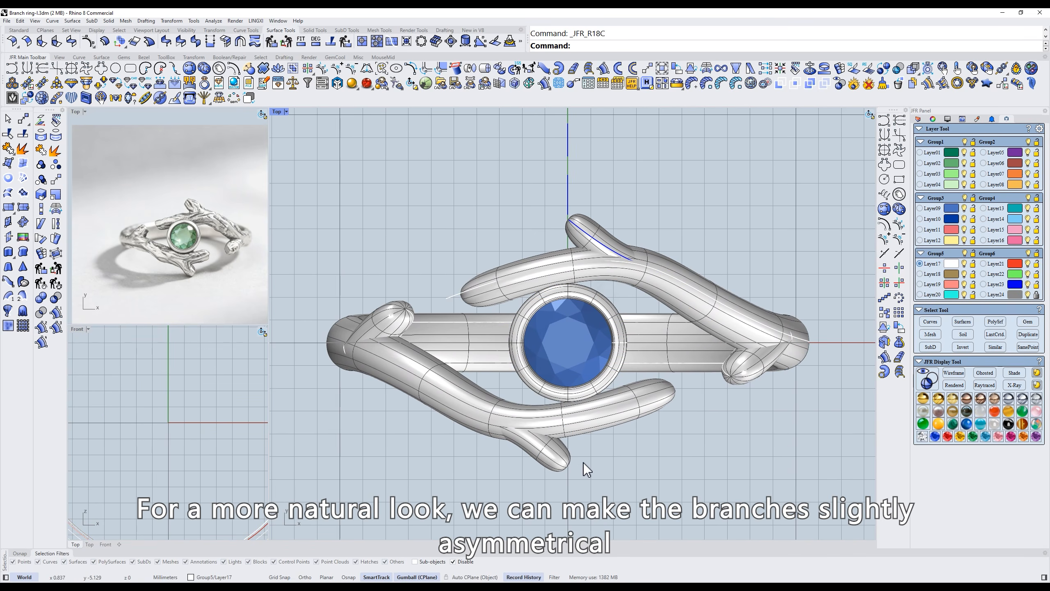
# Show the copied main branch's control points and move one row near its fork in the positive Y direction.
pyautogui.scroll(2, 583, 462)
pyautogui.moveTo(533, 391); pyautogui.dragTo(622, 402, button='right')
pyautogui.click(473, 397)
pyautogui.hotkey('ctrl', 'alt', 'w')
pyautogui.scroll(6, 504, 421)
pyautogui.press('F10')
pyautogui.moveTo(445, 495); pyautogui.dragTo(545, 377)
pyautogui.hotkey('ctrl', 'alt', 's')
pyautogui.moveTo(497, 410); pyautogui.dragTo(500, 373)
pyautogui.scroll(-3, 500, 368)
pyautogui.scroll(-2, 499, 368)
# Add the neighbouring control point row to the selection and nudge both rows slightly in the positive Y direction.
pyautogui.moveTo(407, 383); pyautogui.dragTo(516, 395, button='right')
pyautogui.hotkey('ctrl', 'alt', 'w')
pyautogui.scroll(2, 475, 390)
pyautogui.keyDown('shift'); pyautogui.moveTo(438, 411); pyautogui.dragTo(532, 310); pyautogui.keyUp('shift')
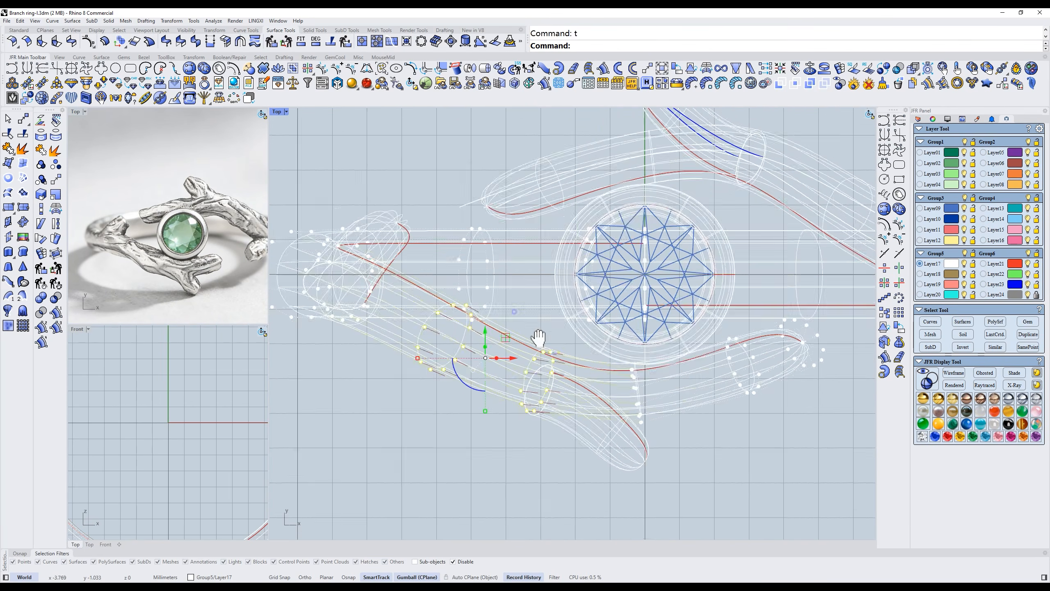
pyautogui.hotkey('ctrl', 'alt', 's')
pyautogui.moveTo(513, 363); pyautogui.dragTo(513, 355)
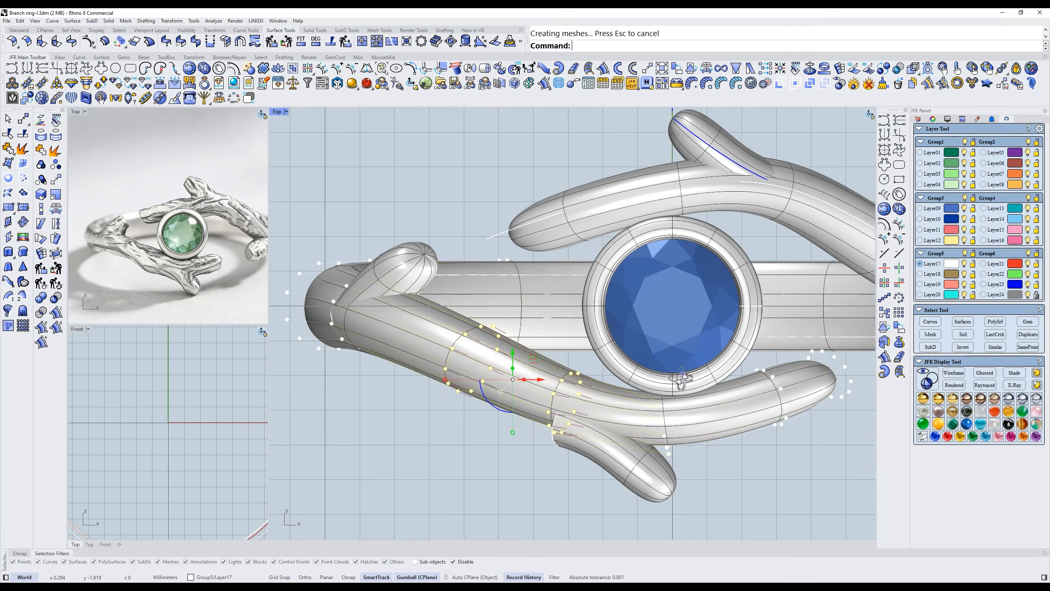
# Select the control points at the copied main branch's end and rotate them around the origin in the Front view.
pyautogui.scroll(2, 777, 389)
pyautogui.keyDown('ctrl'); pyautogui.keyDown('shift'); pyautogui.moveTo(784, 392); pyautogui.dragTo(778, 422, button='right'); pyautogui.keyUp('shift'); pyautogui.keyUp('ctrl')
pyautogui.hotkey('ctrl', 'alt', 'w')
pyautogui.moveTo(722, 471); pyautogui.dragTo(805, 348)
pyautogui.write('t')
pyautogui.press('Return')
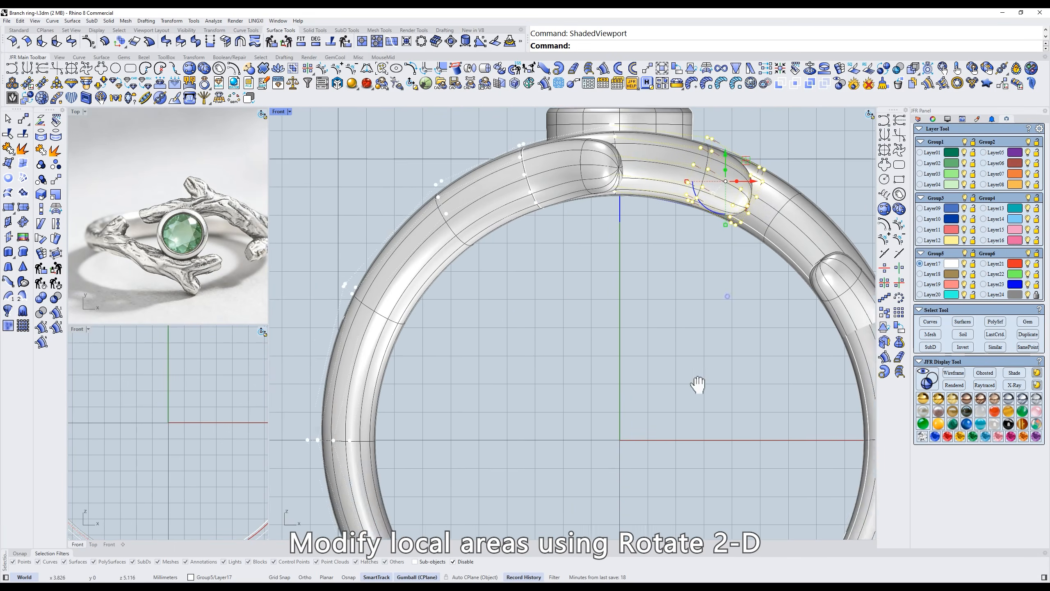
pyautogui.write('rotate')
pyautogui.press('Return')
pyautogui.write('0')
pyautogui.press('Return')
pyautogui.click(761, 166)
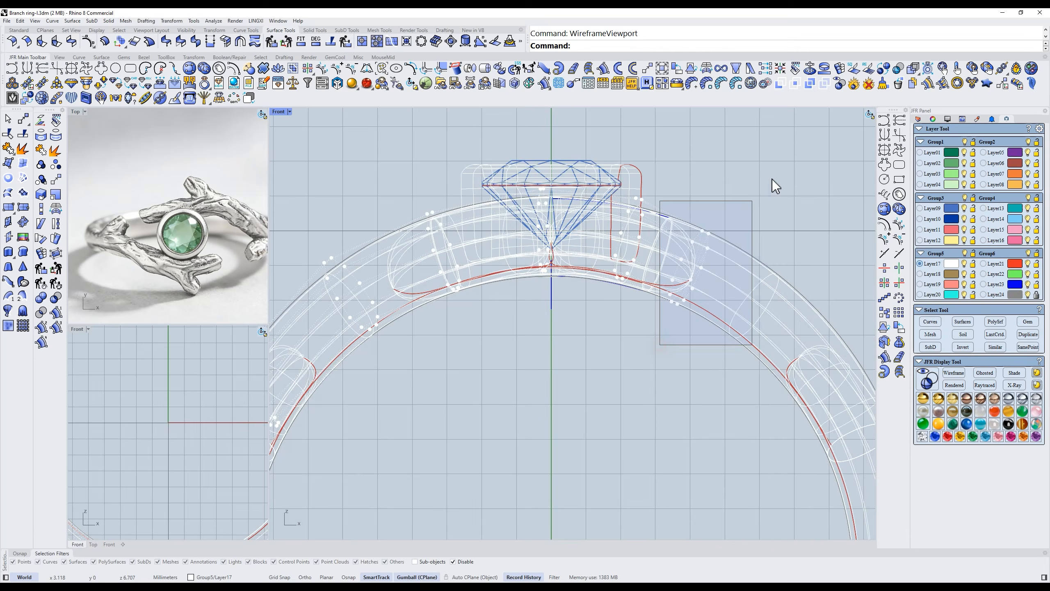
# Rotate only the copied main branch's tip control points along the ring in the Front view and check the Top view.
pyautogui.hotkey('ctrl', 'alt', 's')
pyautogui.write('xZ')
pyautogui.press('Return')
pyautogui.click(776, 171)
pyautogui.click(758, 172)
pyautogui.write('t')
pyautogui.press('Return')
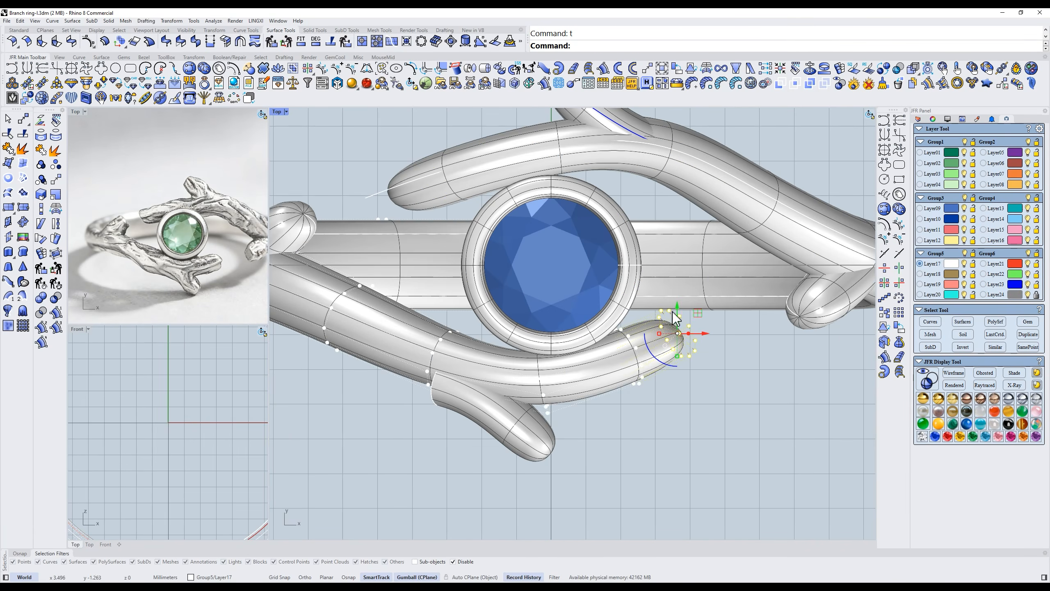
# Move the copied main branch's tip control points slightly in the Top view.
pyautogui.scroll(4, 699, 329)
pyautogui.write('m')
pyautogui.press('Return')
pyautogui.press('Escape')
pyautogui.keyDown('ctrl'); pyautogui.keyDown('shift'); pyautogui.moveTo(606, 442); pyautogui.dragTo(476, 381, button='right'); pyautogui.keyUp('shift'); pyautogui.keyUp('ctrl')
pyautogui.hotkey('ctrl', 'alt', 'w')
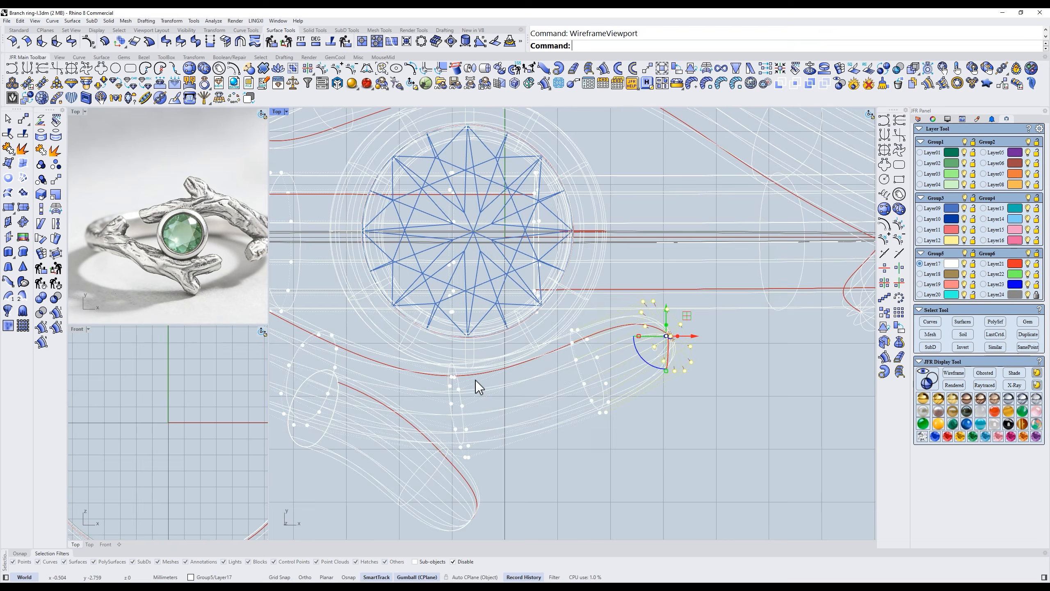
# Select the copied main branch's control point row below the gem and reposition it in the Top view.
pyautogui.moveTo(395, 537); pyautogui.dragTo(509, 482, button='right')
pyautogui.moveTo(509, 482); pyautogui.dragTo(638, 289)
pyautogui.write('t')
pyautogui.press('Return')
pyautogui.hotkey('ctrl', 'alt', 's')
pyautogui.moveTo(569, 375); pyautogui.dragTo(561, 372)
pyautogui.write('m')
pyautogui.press('Return')
pyautogui.click(577, 381)
pyautogui.click(658, 342)
# Select the control point row behind the copied main branch's tip and adjust it slightly in the Top view.
pyautogui.hotkey('ctrl', 'alt', 'w')
pyautogui.moveTo(662, 401); pyautogui.dragTo(756, 228)
pyautogui.write('t')
pyautogui.press('Return')
pyautogui.hotkey('ctrl', 'alt', 's')
pyautogui.scroll(4, 736, 285)
pyautogui.moveTo(729, 284); pyautogui.dragTo(724, 291)
pyautogui.scroll(-6, 678, 289)
pyautogui.moveTo(460, 298); pyautogui.dragTo(542, 316, button='right')
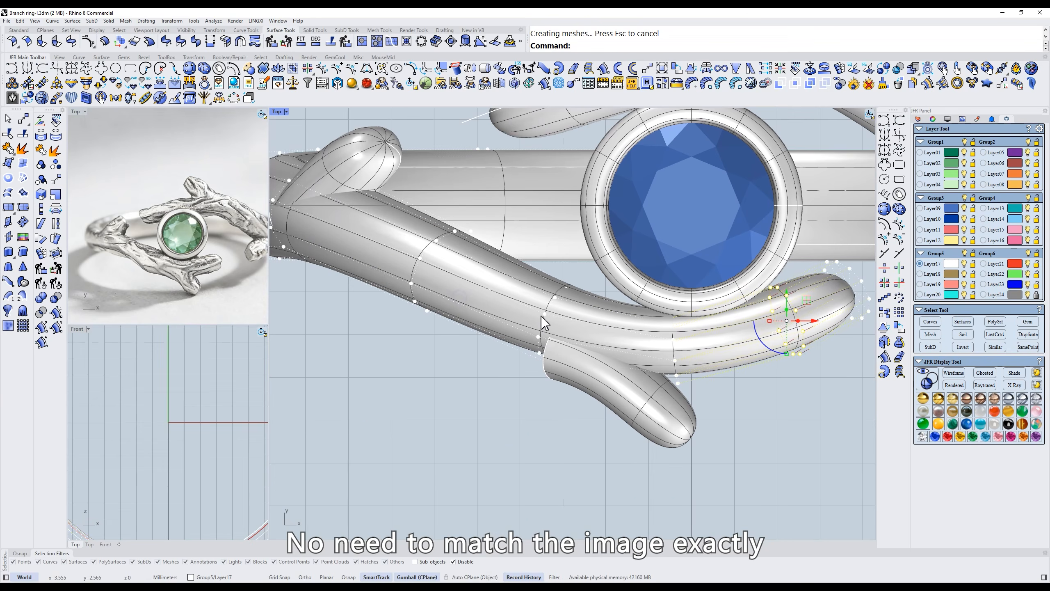
# Move the lower side branch in the positive Y direction and fine-tune its placement against the main branch.
pyautogui.scroll(-5, 615, 339)
pyautogui.scroll(5, 615, 364)
pyautogui.click(553, 334)
pyautogui.scroll(1, 553, 333)
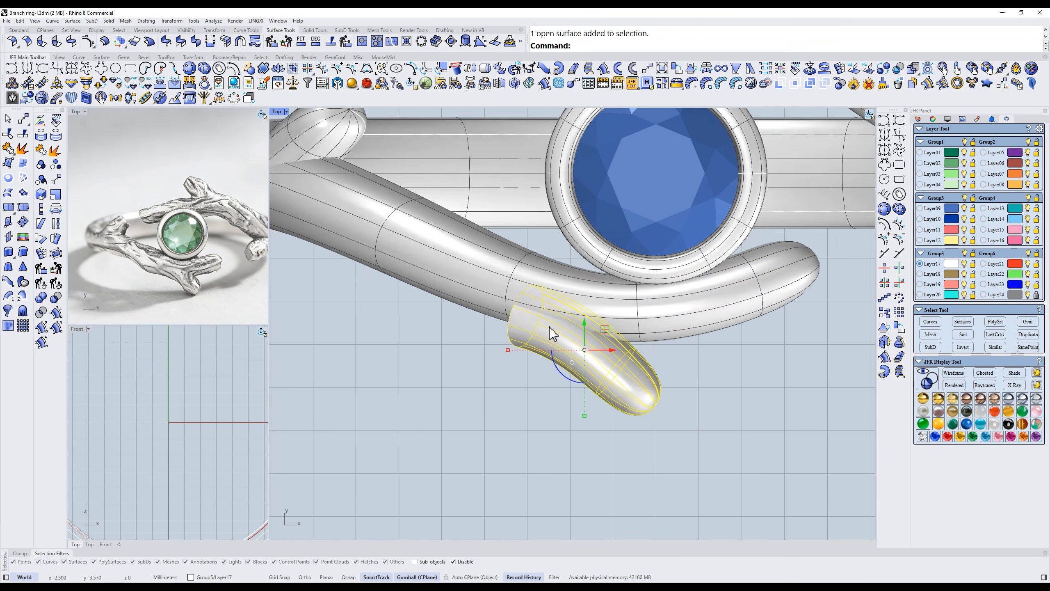
pyautogui.scroll(2, 523, 333)
pyautogui.moveTo(615, 341); pyautogui.dragTo(616, 302)
pyautogui.write('t')
pyautogui.press('Return')
pyautogui.press('Escape')
pyautogui.scroll(-5, 672, 300)
pyautogui.scroll(4, 736, 312)
pyautogui.click(534, 339)
pyautogui.moveTo(522, 276); pyautogui.dragTo(478, 331)
pyautogui.moveTo(478, 332); pyautogui.dragTo(670, 488, button='right')
pyautogui.click(432, 433)
pyautogui.click(725, 402)
# Show the lower branch's control points, select one row near the fork and adjust it slightly along Y.
pyautogui.keyDown('ctrl'); pyautogui.keyDown('shift'); pyautogui.moveTo(727, 403); pyautogui.dragTo(769, 405, button='right'); pyautogui.keyUp('shift'); pyautogui.keyUp('ctrl')
pyautogui.write('w')
pyautogui.moveTo(630, 350)
pyautogui.mouseDown(button='right')
pyautogui.moveTo(467, 298)
pyautogui.moveTo(453, 338)
pyautogui.mouseUp(button='right')
pyautogui.press('Return')
pyautogui.press('F10')
pyautogui.moveTo(399, 391); pyautogui.dragTo(500, 224)
pyautogui.press('t')
pyautogui.press('Return')
pyautogui.press('s')
pyautogui.press('Return')
pyautogui.scroll(5, 413, 273)
pyautogui.moveTo(565, 429); pyautogui.dragTo(565, 425)
pyautogui.scroll(-7, 564, 372)
# Select the next control point row of the lower branch and fine-tune it slightly along Y in the Top view.
pyautogui.moveTo(511, 307); pyautogui.dragTo(325, 244, button='right')
pyautogui.keyDown('ctrl'); pyautogui.keyDown('shift'); pyautogui.moveTo(537, 345); pyautogui.dragTo(577, 347, button='right'); pyautogui.keyUp('shift'); pyautogui.keyUp('ctrl')
pyautogui.write('w')
pyautogui.press('Return')
pyautogui.moveTo(527, 428); pyautogui.dragTo(635, 254)
pyautogui.write('t')
pyautogui.press('Return')
pyautogui.write('s')
pyautogui.press('Return')
pyautogui.scroll(6, 575, 340)
pyautogui.moveTo(573, 417); pyautogui.dragTo(573, 414)
pyautogui.moveTo(527, 287); pyautogui.dragTo(383, 170, button='right')
# Show the lower side branch's control points, select the row next to its base and scale it slightly wider along Y.
pyautogui.press('w')
pyautogui.press('Return')
pyautogui.click(519, 311)
pyautogui.scroll(-2, 519, 311)
pyautogui.press('F10')
pyautogui.scroll(2, 496, 340)
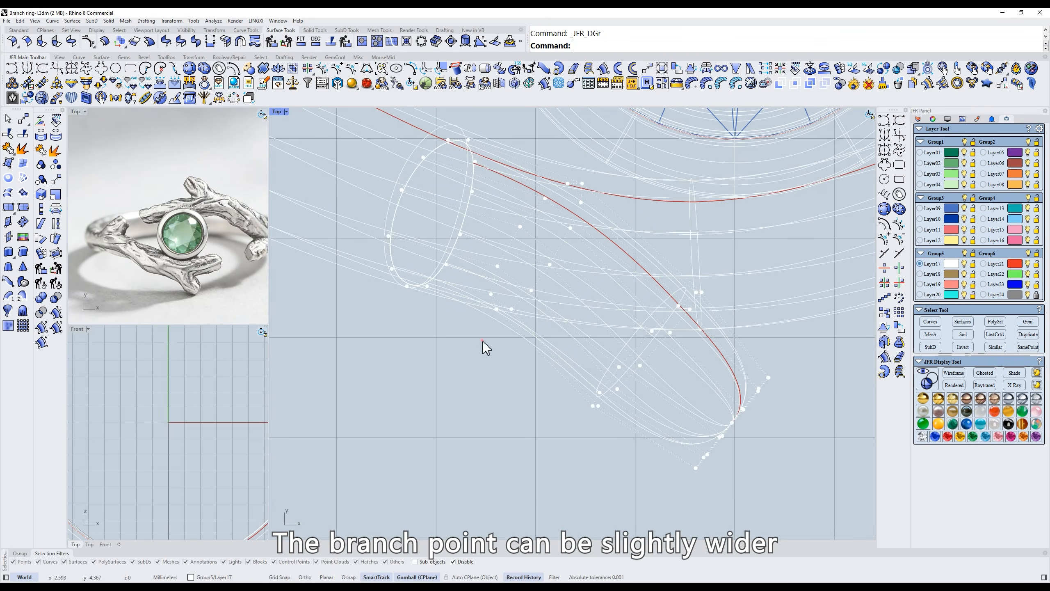
pyautogui.moveTo(482, 341); pyautogui.dragTo(595, 170)
pyautogui.write('s')
pyautogui.press('Return')
pyautogui.moveTo(566, 218); pyautogui.dragTo(562, 240, button='right')
pyautogui.moveTo(533, 333); pyautogui.dragTo(533, 340)
# Move the widened control point row slightly in the negative Y direction.
pyautogui.write('m')
pyautogui.press('Return')
pyautogui.click(589, 262)
pyautogui.click(589, 274)
pyautogui.press('Escape')
pyautogui.press('Escape')
# Rotate the lower side branch slightly about the origin (0) in the Front view, in two passes.
pyautogui.scroll(-8, 397, 273)
pyautogui.click(487, 326)
pyautogui.press('f')
pyautogui.press('Return')
pyautogui.write('xz')
pyautogui.press('Return')
pyautogui.write('0')
pyautogui.press('Return')
pyautogui.click(527, 161)
pyautogui.click(561, 162)
pyautogui.scroll(6, 452, 324)
pyautogui.press('Return')
pyautogui.write('0')
pyautogui.press('Return')
pyautogui.click(692, 162)
pyautogui.click(687, 161)
# Move the rotated lower side branch slightly in the negative Y direction in the Top view.
pyautogui.press('t')
pyautogui.press('Return')
pyautogui.write('m')
pyautogui.press('Return')
pyautogui.click(582, 289)
pyautogui.click(580, 304)
pyautogui.press('Escape')
pyautogui.scroll(-8, 554, 331)
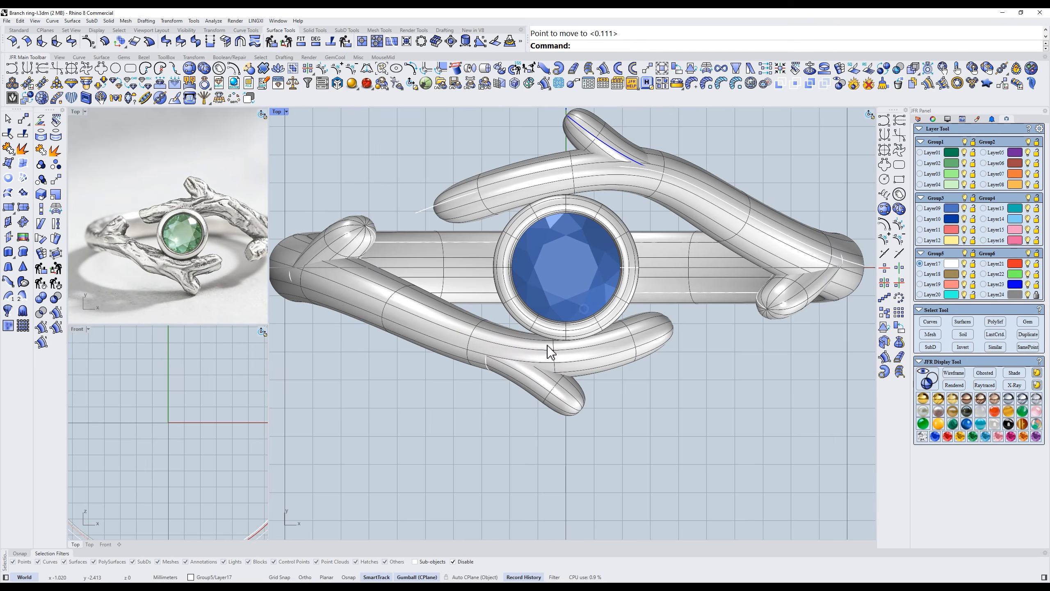
# Select the lower side branch and fine-tune its placement against the main branch with another small move in negative Y.
pyautogui.click(533, 393)
pyautogui.scroll(7, 502, 364)
pyautogui.write('m')
pyautogui.press('Return')
pyautogui.click(504, 355)
pyautogui.click(506, 363)
pyautogui.press('Escape')
pyautogui.scroll(-5, 517, 368)
pyautogui.moveTo(655, 390); pyautogui.dragTo(661, 402, button='right')
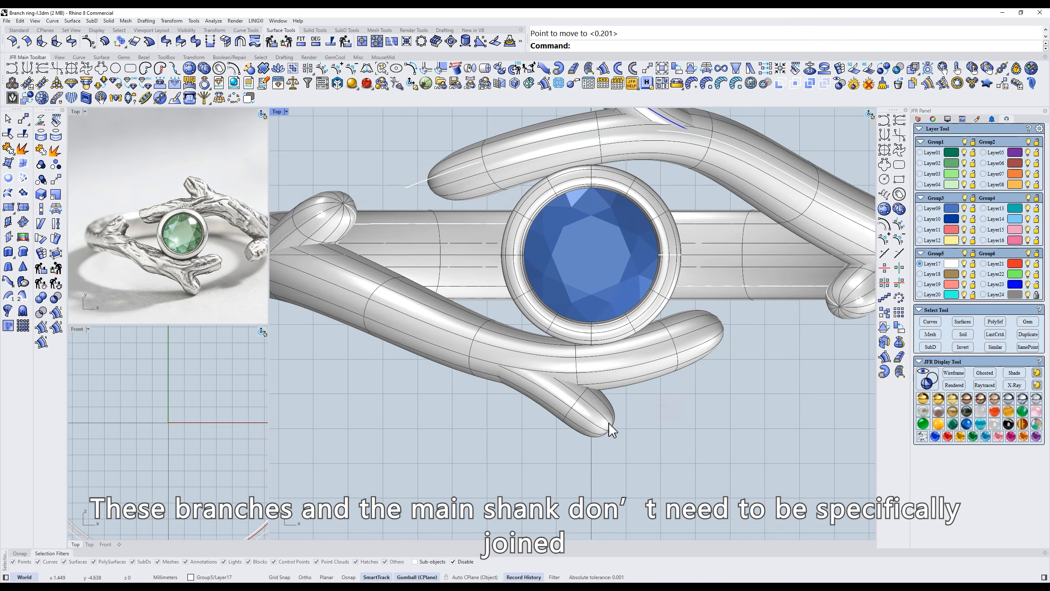
# Show the lower side branch's control points and select the row near its tip for a slight adjustment.
pyautogui.click(585, 421)
pyautogui.press('F10')
pyautogui.scroll(4, 634, 423)
pyautogui.moveTo(550, 482); pyautogui.dragTo(597, 409)
pyautogui.press('Escape')
pyautogui.scroll(-8, 612, 333)
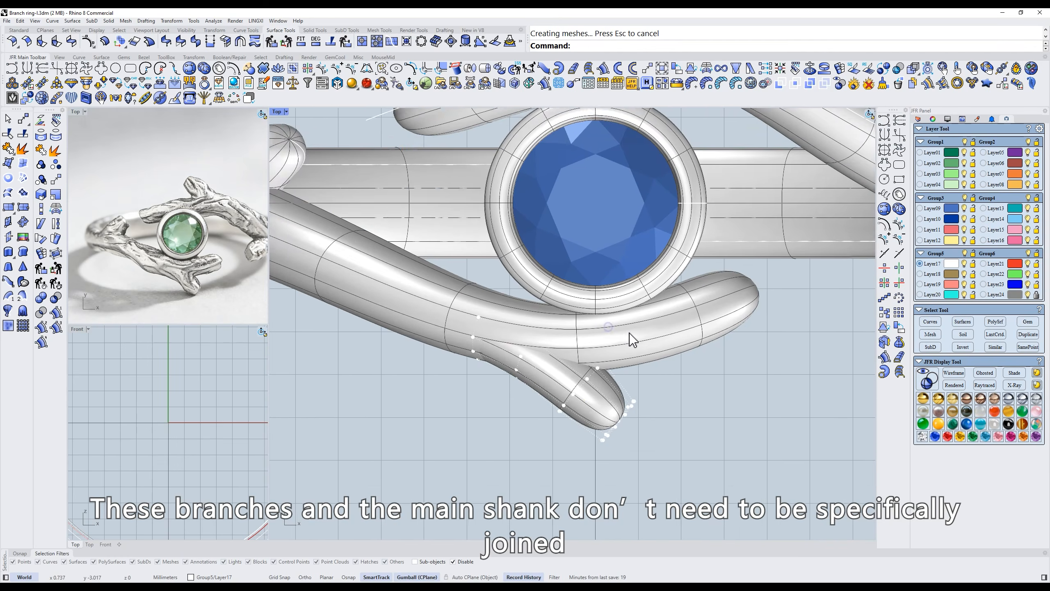
pyautogui.scroll(6, 472, 280)
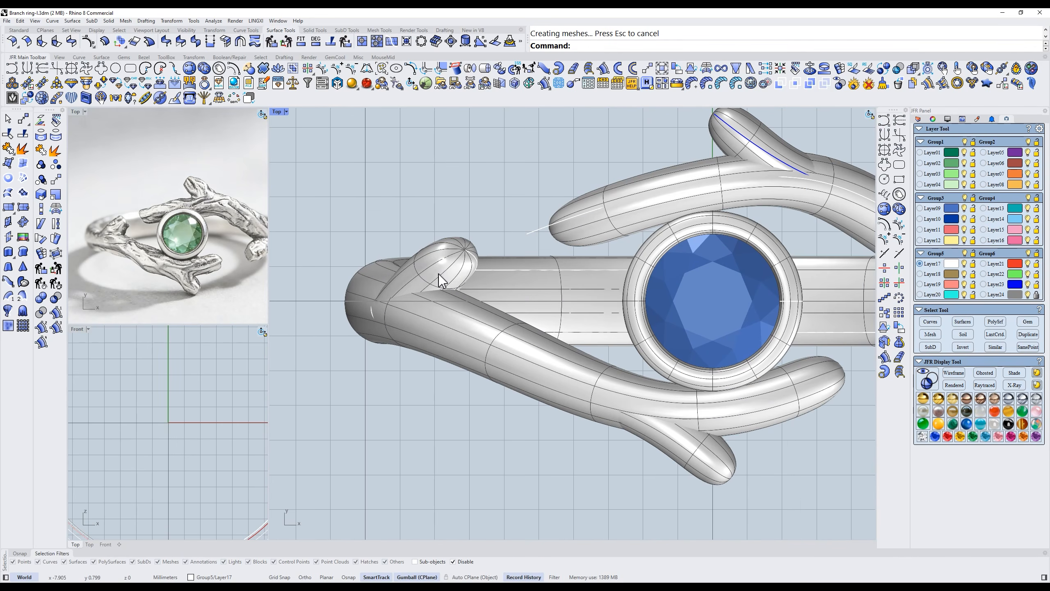
pyautogui.scroll(-4, 461, 275)
pyautogui.moveTo(537, 284); pyautogui.dragTo(512, 283, button='right')
pyautogui.scroll(6, 220, 224)
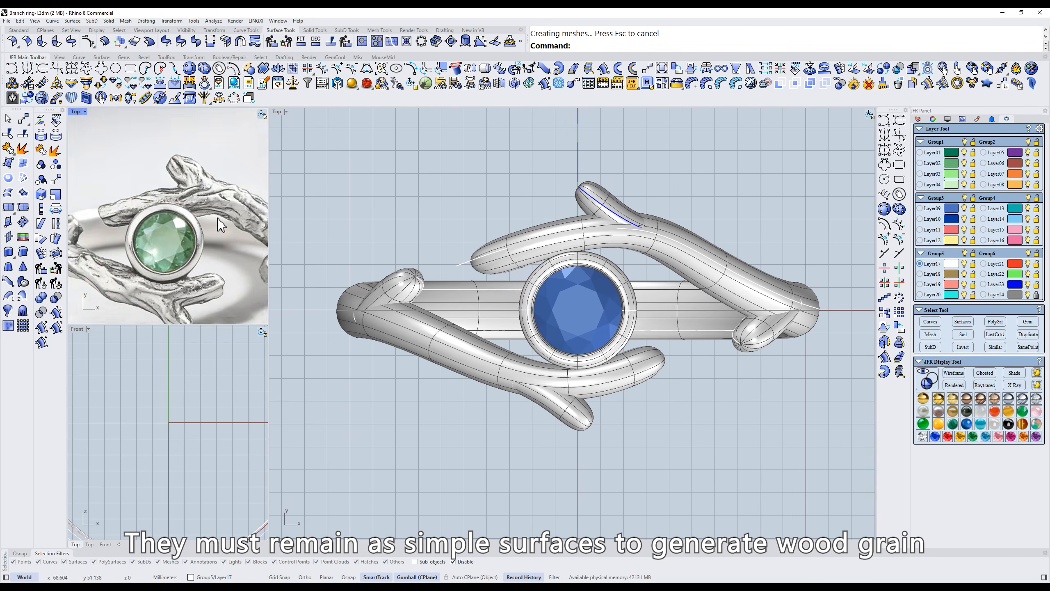
pyautogui.scroll(-6, 198, 186)
pyautogui.click(368, 181)
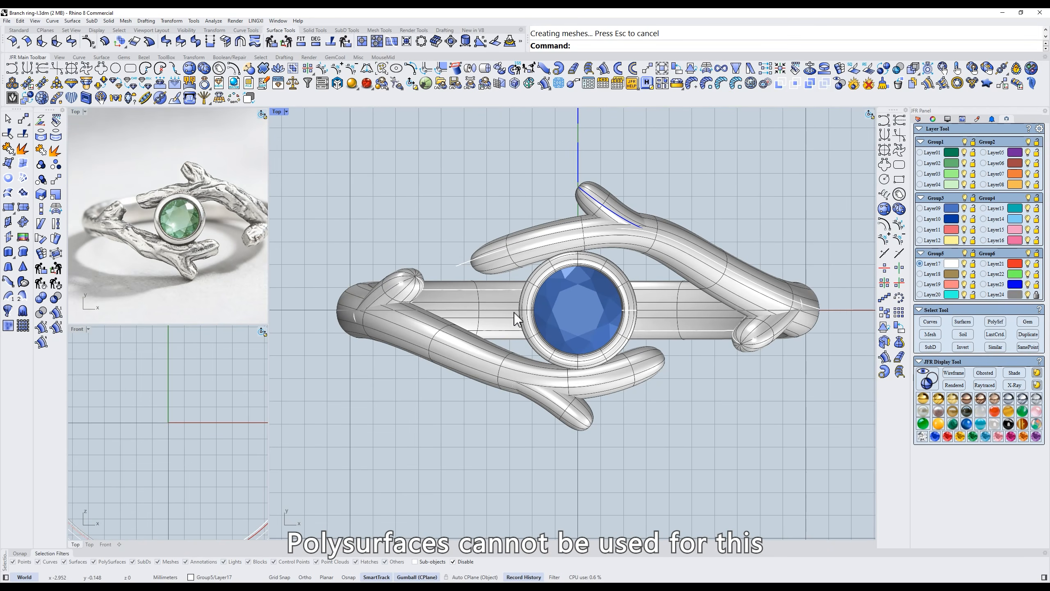
# Inspect in the Front view how the two shank surfaces meet at the bottom of the ring.
pyautogui.write('f')
pyautogui.press('Return')
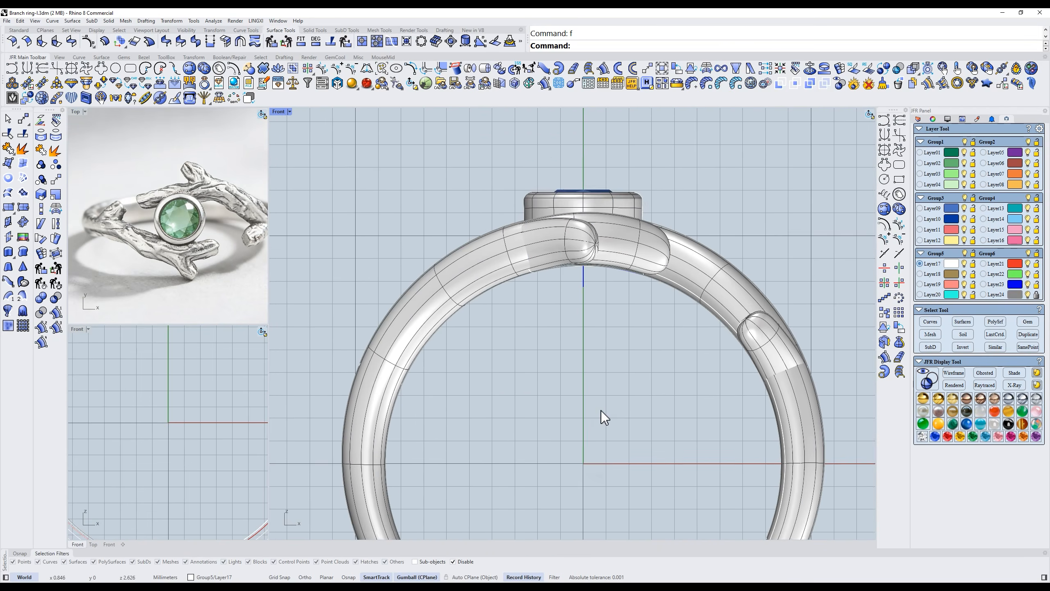
pyautogui.scroll(8, 635, 473)
pyautogui.moveTo(596, 435)
pyautogui.keyDown('ctrl'); pyautogui.keyDown('shift'); pyautogui.mouseDown(button='right')
pyautogui.moveTo(635, 474)
pyautogui.moveTo(532, 459)
pyautogui.moveTo(628, 442)
pyautogui.moveTo(591, 435)
pyautogui.mouseUp(button='right'); pyautogui.keyUp('shift'); pyautogui.keyUp('ctrl')
pyautogui.click(556, 460)
pyautogui.keyDown('shift'); pyautogui.click(595, 453); pyautogui.keyUp('shift')
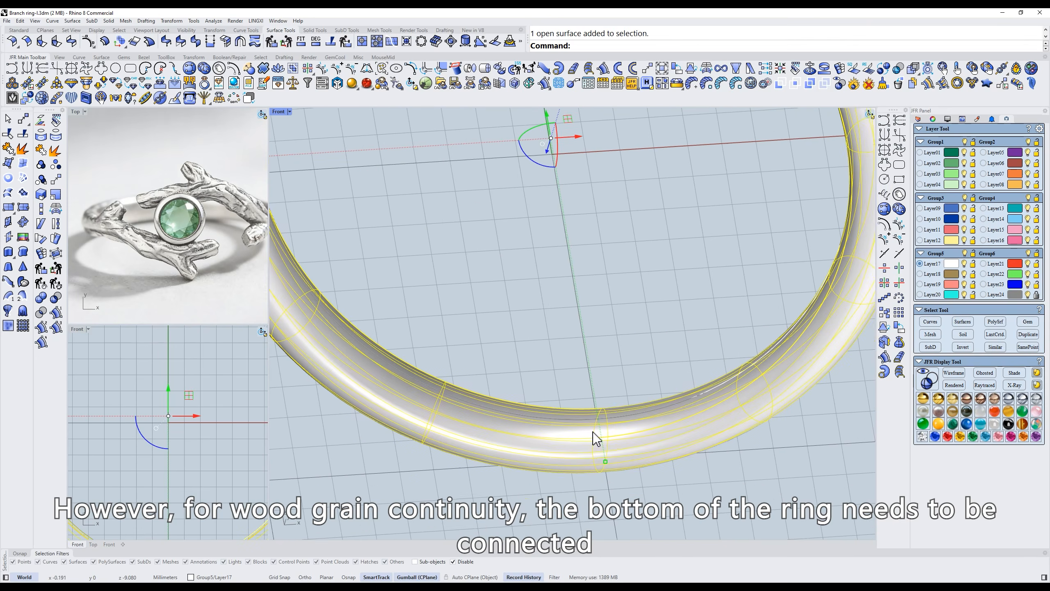
pyautogui.scroll(4, 592, 436)
pyautogui.click(686, 325)
pyautogui.moveTo(606, 395); pyautogui.dragTo(496, 360, button='right')
# Delete the left shank surface's end row of control points at the bottom of the ring.
pyautogui.click(492, 342)
pyautogui.write('f')
pyautogui.press('Return')
pyautogui.moveTo(496, 364); pyautogui.dragTo(576, 291, button='right')
pyautogui.press('F10')
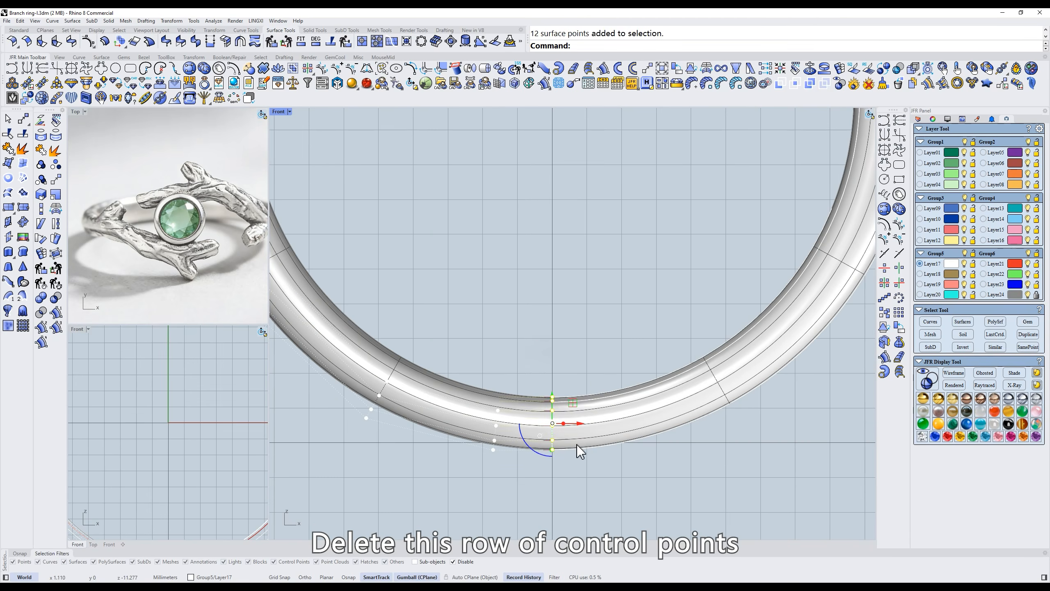
pyautogui.press('Delete')
pyautogui.keyDown('ctrl'); pyautogui.keyDown('shift'); pyautogui.moveTo(577, 445); pyautogui.dragTo(506, 255, button='right'); pyautogui.keyUp('shift'); pyautogui.keyUp('ctrl')
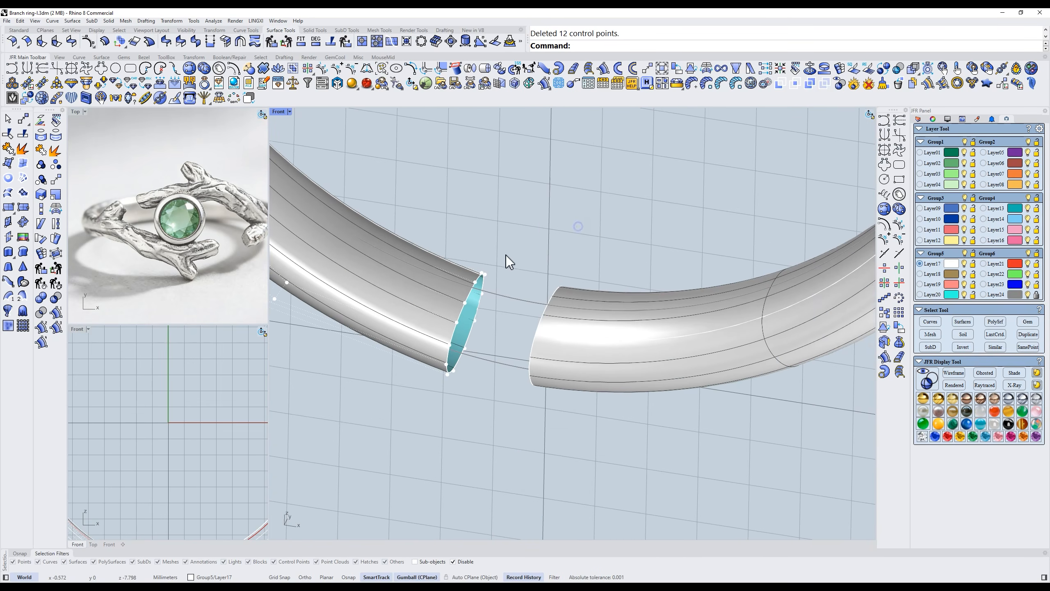
# Try to bridge the gap between the two open shank edges with Loft Surface.
pyautogui.click(589, 69)
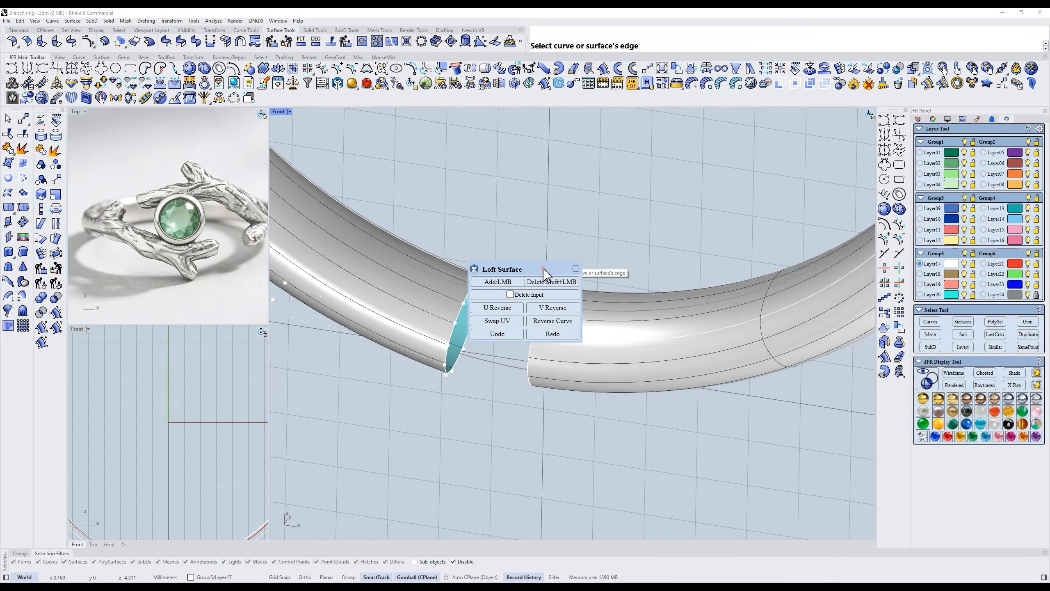
pyautogui.moveTo(543, 269); pyautogui.dragTo(673, 196)
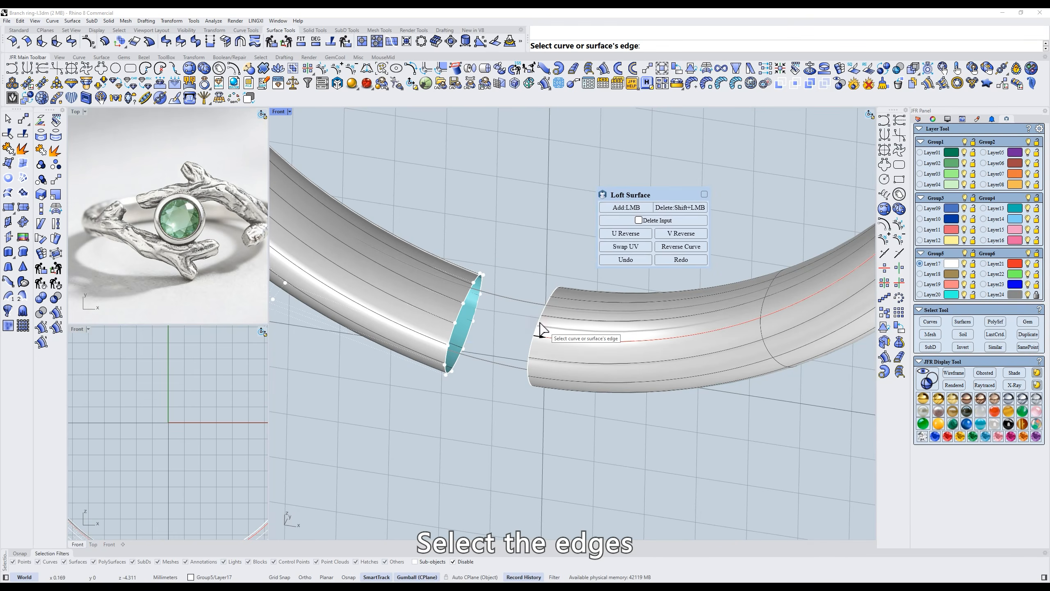
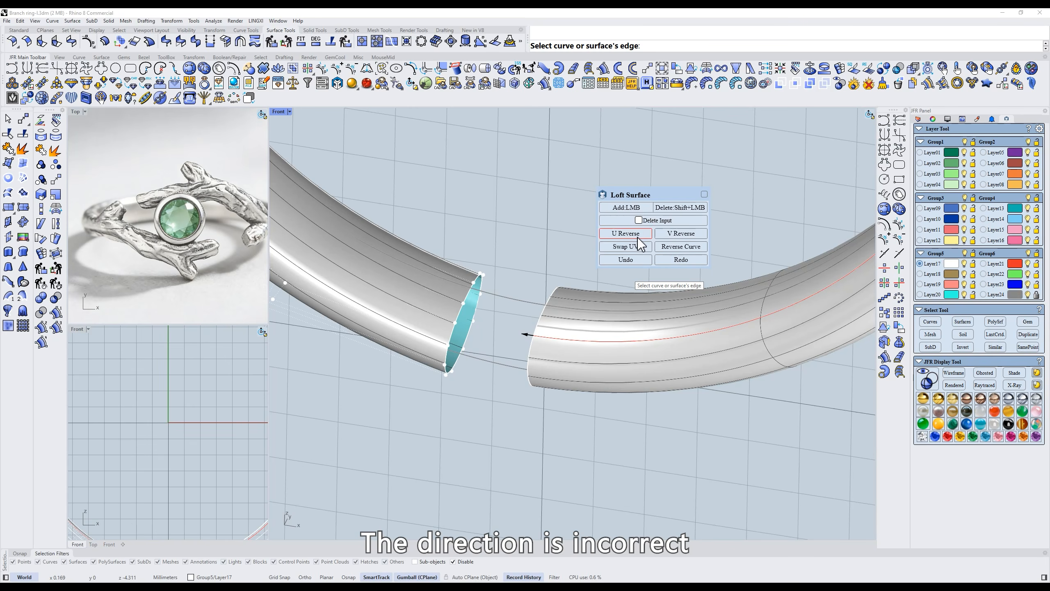
pyautogui.click(457, 311)
pyautogui.moveTo(487, 318); pyautogui.dragTo(589, 304, button='right')
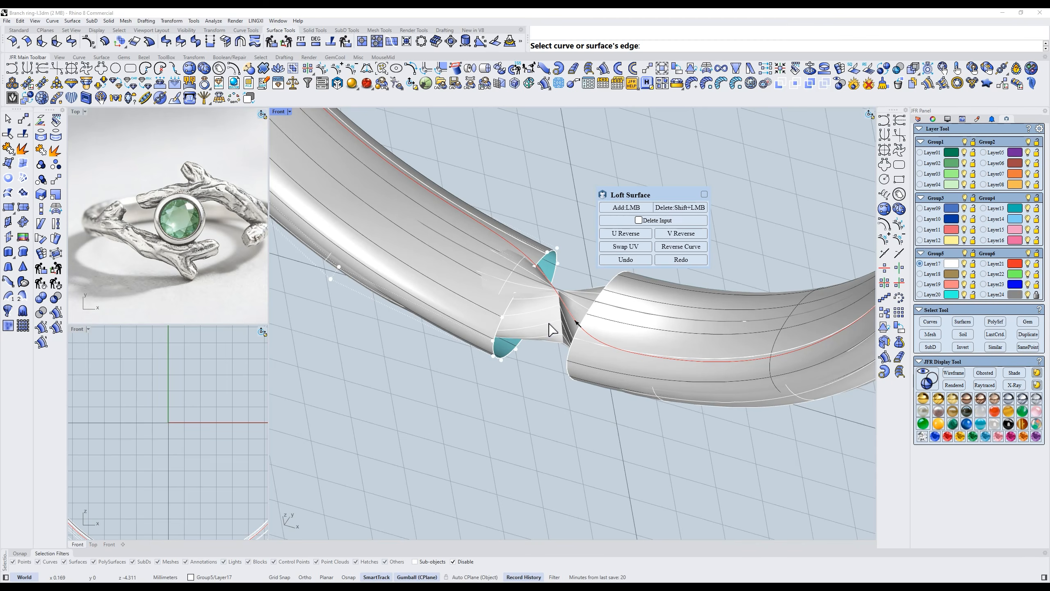
pyautogui.click(704, 194)
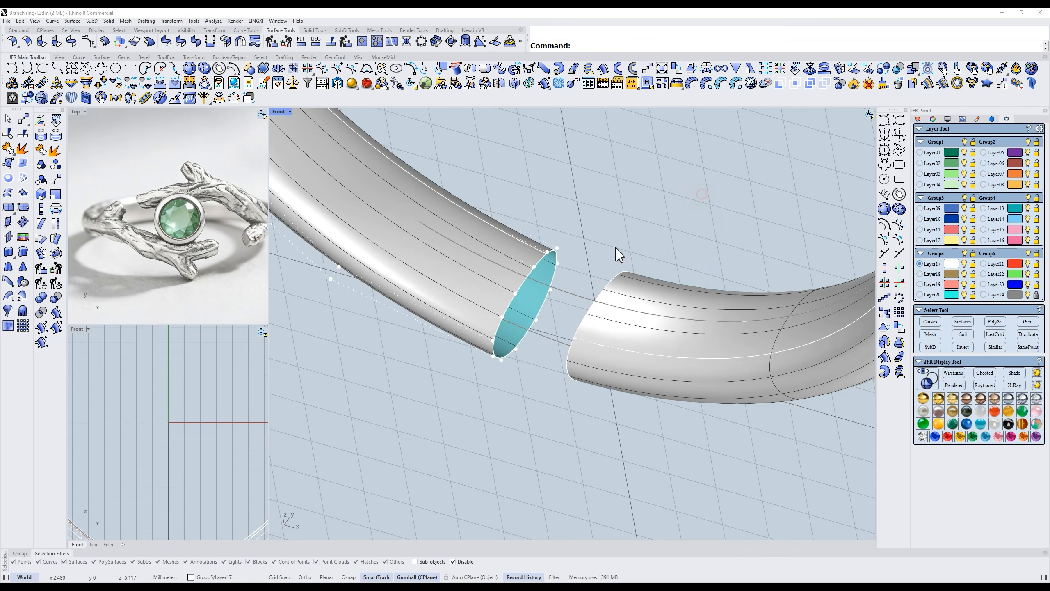
# Show both shank surfaces' control points in wireframe and compare the positions of their seam lines.
pyautogui.click(520, 286)
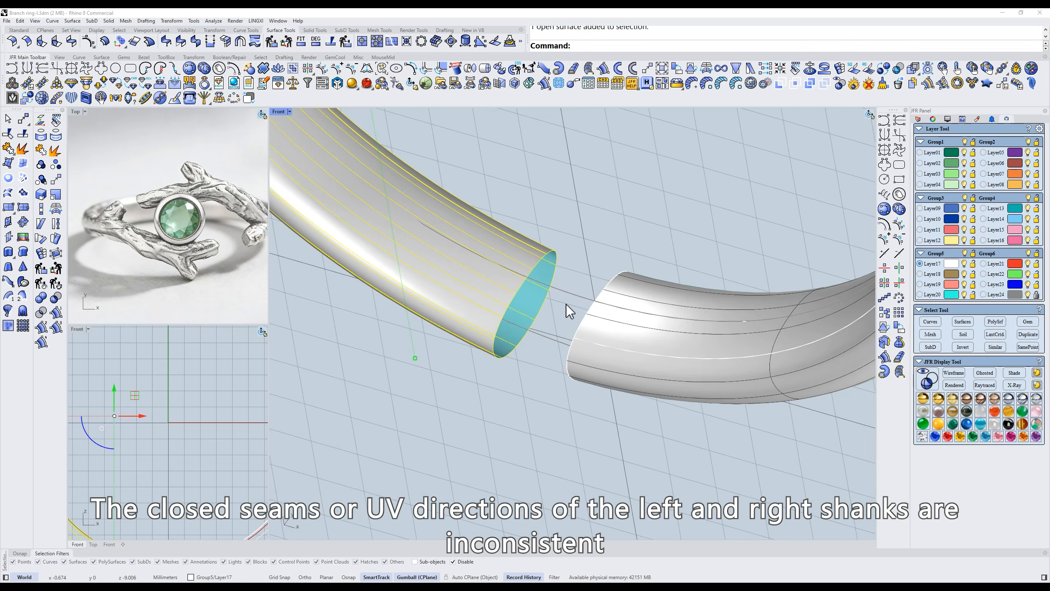
pyautogui.keyDown('shift'); pyautogui.click(615, 286); pyautogui.keyUp('shift')
pyautogui.press('F10')
pyautogui.hotkey('ctrl', 'alt', 'w')
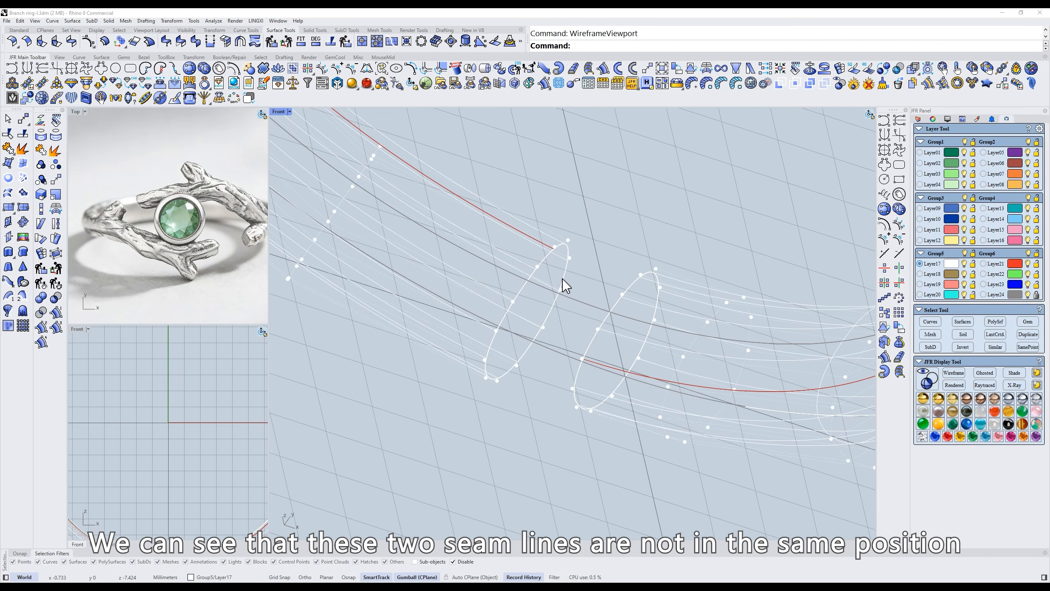
pyautogui.moveTo(596, 366); pyautogui.dragTo(585, 401, button='right')
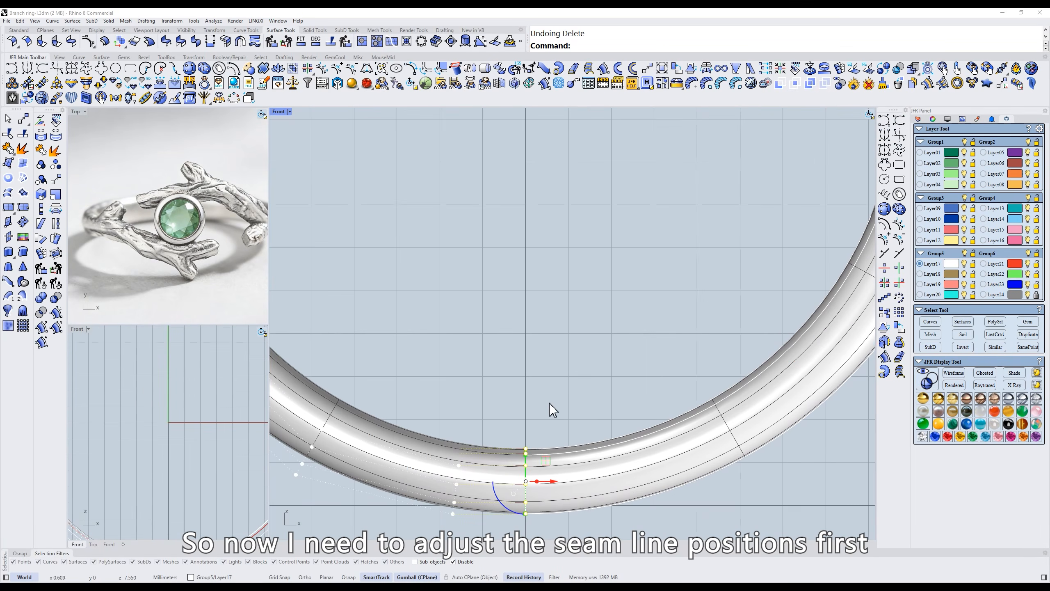
# Use Adjust Closed Surface Seam on the left shank surface to align its seam with the right shank's seam line.
pyautogui.press('Escape')
pyautogui.moveTo(559, 391); pyautogui.dragTo(544, 364, button='right')
pyautogui.press('Escape')
pyautogui.scroll(-3, 598, 351)
pyautogui.scroll(5, 586, 356)
pyautogui.click(507, 365)
pyautogui.hotkey('ctrl', 'alt', 'w')
pyautogui.press('F10')
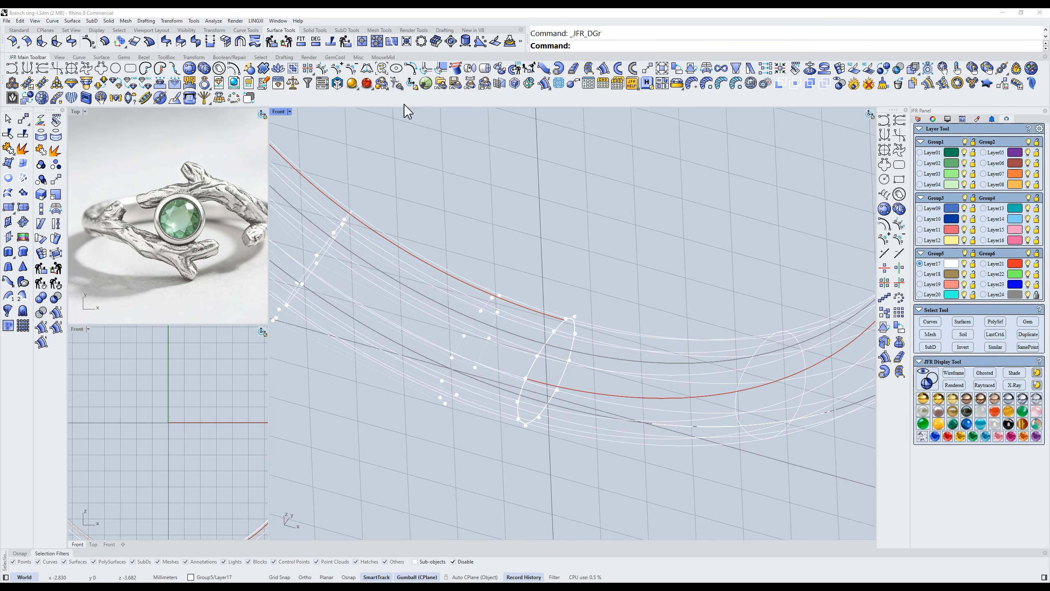
pyautogui.click(510, 341)
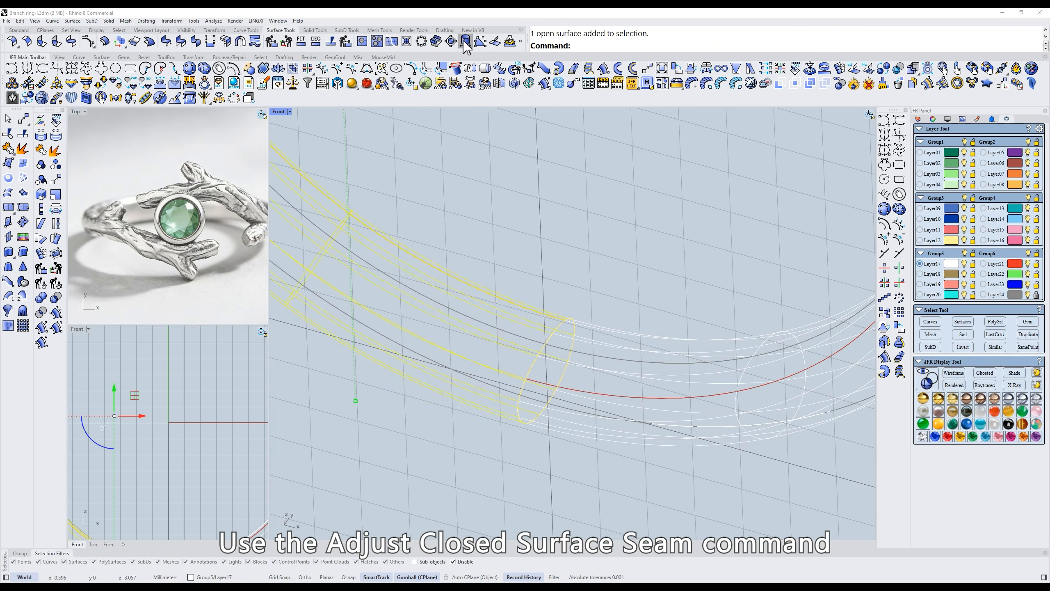
pyautogui.scroll(5, 538, 366)
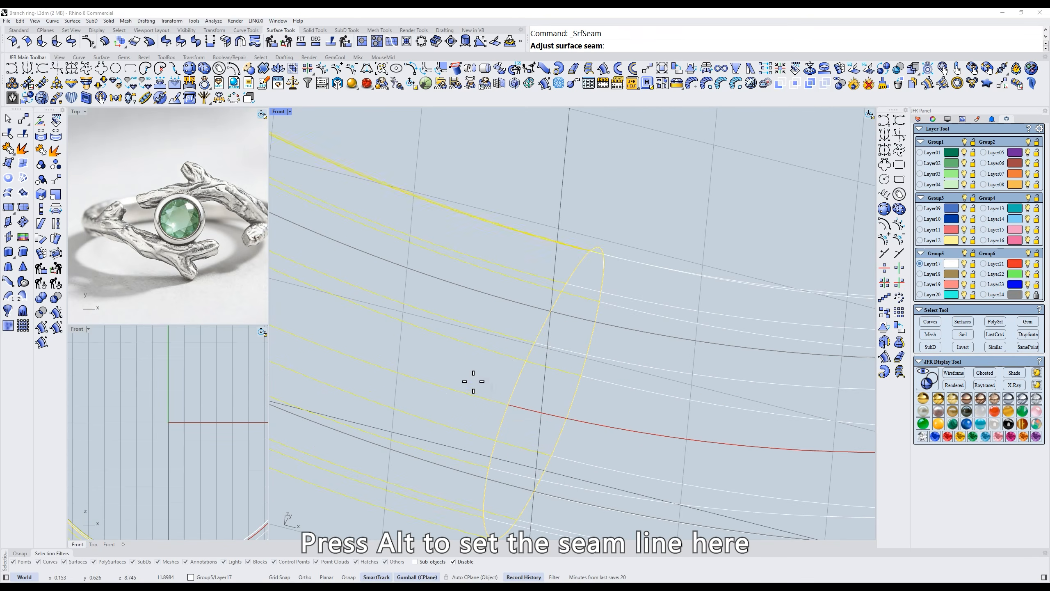
pyautogui.keyDown('alt'); pyautogui.click(509, 404); pyautogui.keyUp('alt')
pyautogui.scroll(-10, 509, 404)
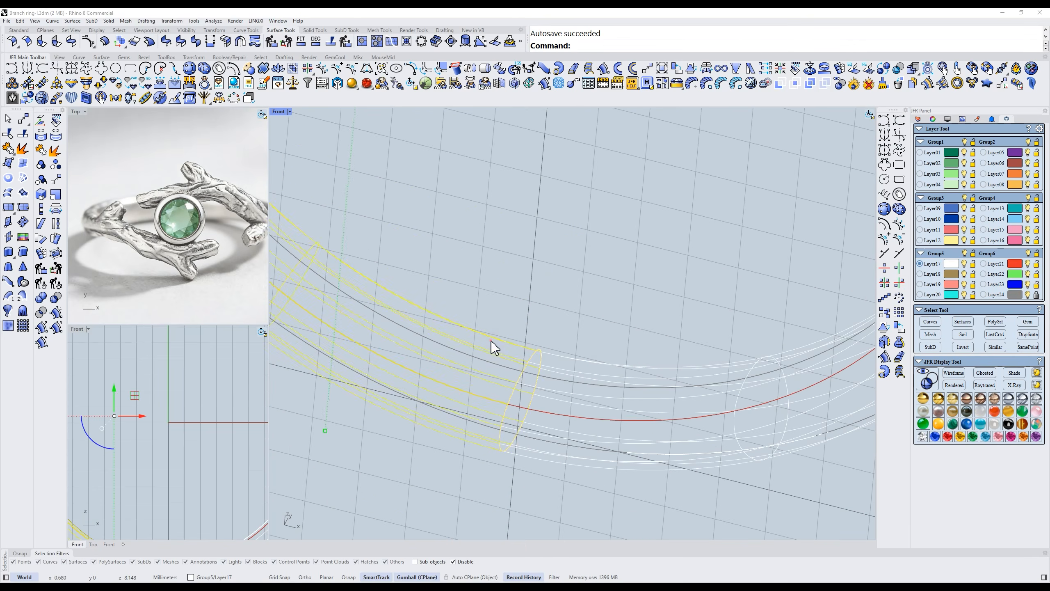
pyautogui.moveTo(497, 340)
pyautogui.mouseDown(button='right')
pyautogui.moveTo(534, 359)
pyautogui.moveTo(432, 381)
pyautogui.moveTo(450, 397)
pyautogui.moveTo(538, 396)
pyautogui.moveTo(560, 445)
pyautogui.moveTo(565, 393)
pyautogui.mouseUp(button='right')
pyautogui.doubleClick(467, 401)
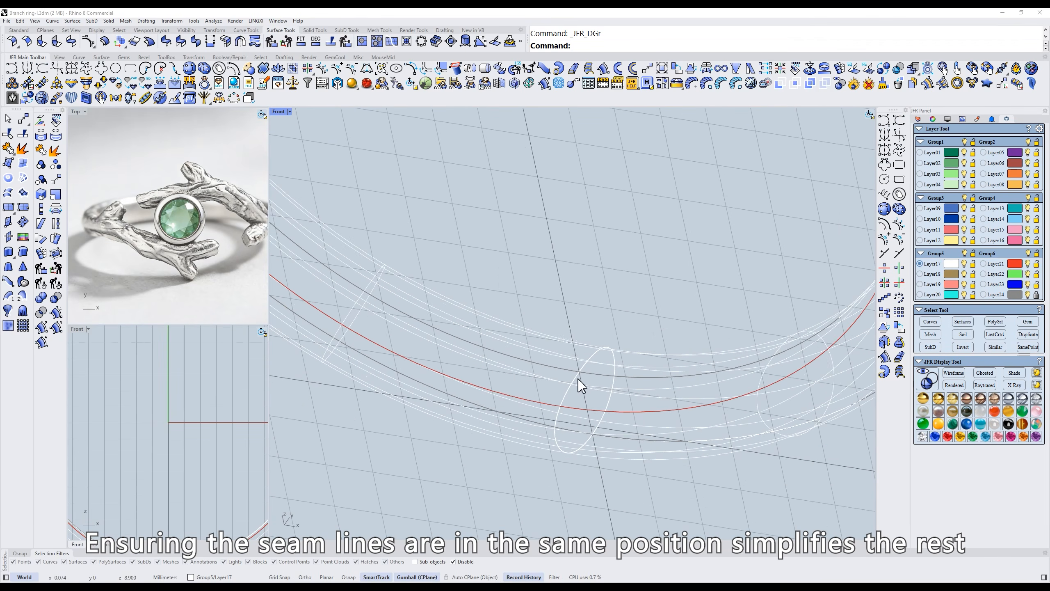
# Select the left shank surface in the Front view and reverse it with Flip Direction.
pyautogui.write('f')
pyautogui.press('Return')
pyautogui.write('f')
pyautogui.press('Return')
pyautogui.click(516, 394)
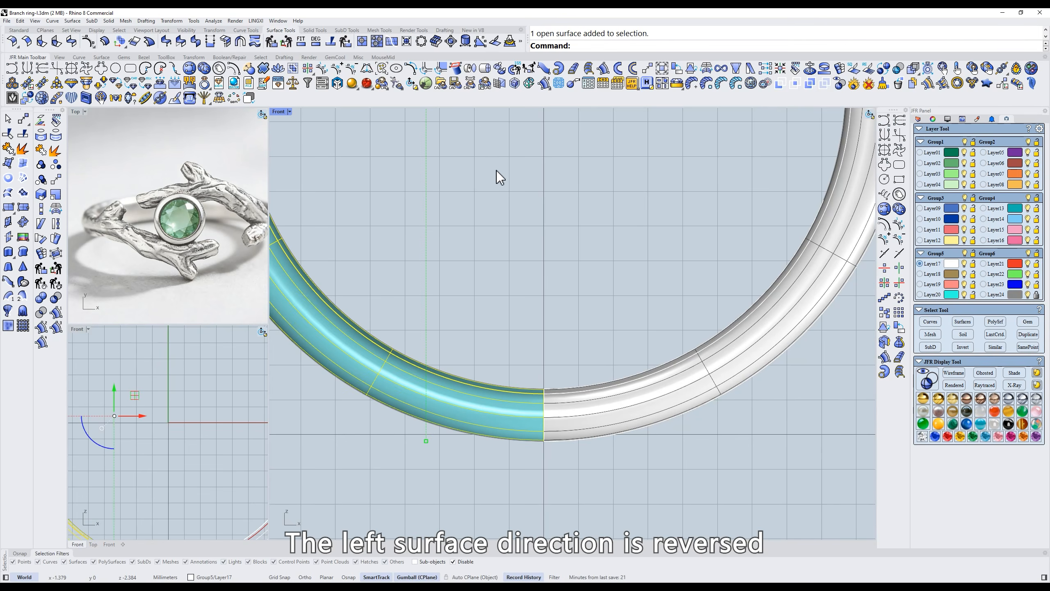
pyautogui.click(19, 30)
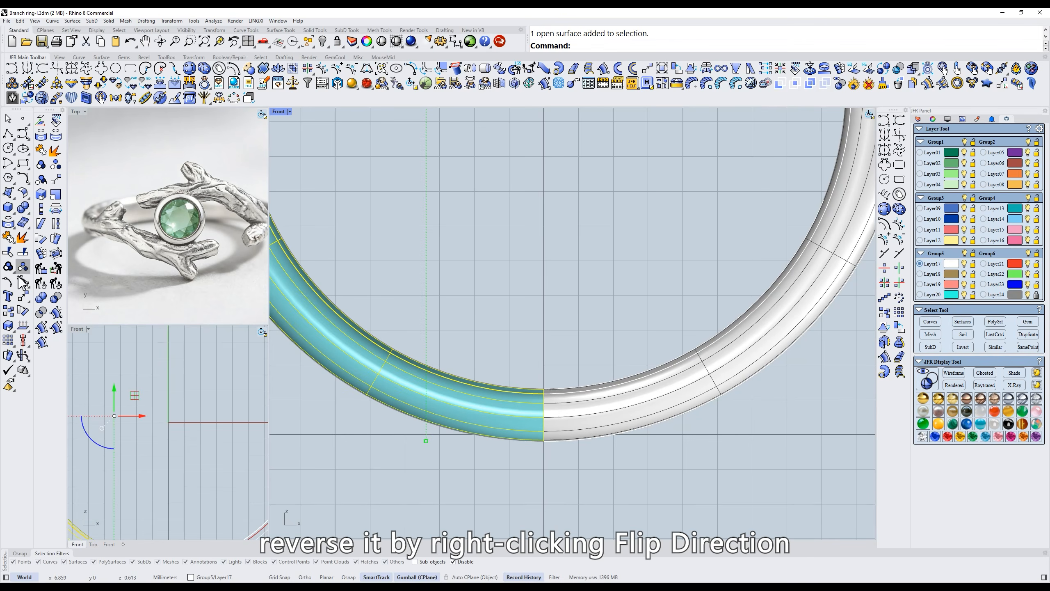
pyautogui.rightClick(21, 327)
# Delete the end row of control points from the flipped left shank surface to open a gap at the ring's bottom.
pyautogui.keyDown('ctrl'); pyautogui.keyDown('shift'); pyautogui.moveTo(505, 284); pyautogui.dragTo(586, 378, button='right'); pyautogui.keyUp('shift'); pyautogui.keyUp('ctrl')
pyautogui.scroll(2, 529, 333)
pyautogui.press('F10')
pyautogui.scroll(4, 503, 338)
pyautogui.hotkey('ctrl', 'alt', 'w')
pyautogui.moveTo(507, 292); pyautogui.dragTo(586, 494)
pyautogui.press('Delete')
pyautogui.hotkey('ctrl', 'alt', 's')
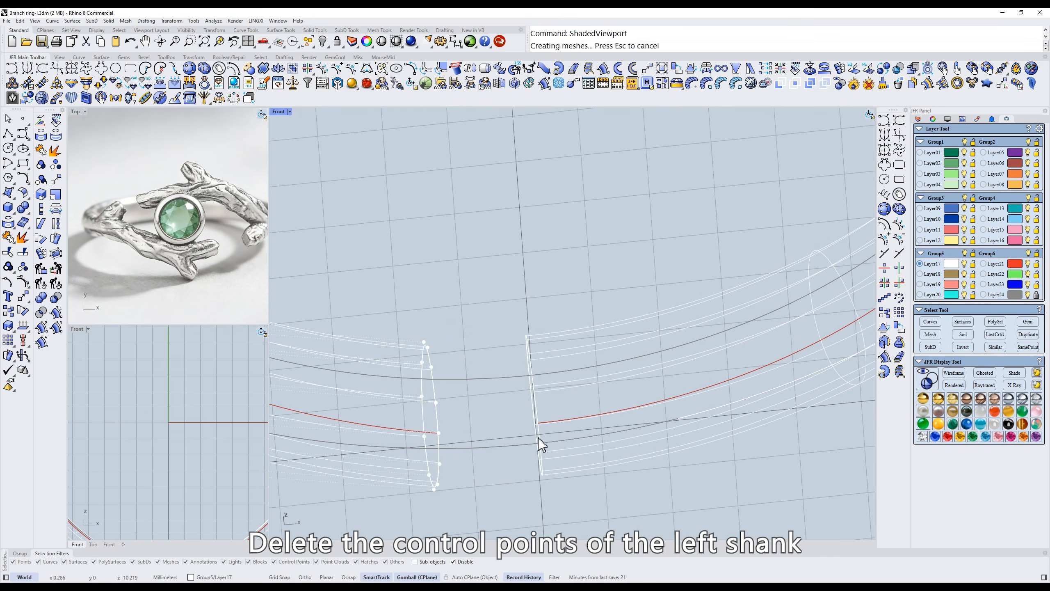
# Run Analyze Direction on both shank surfaces and compare their UV directions at the bottom gap.
pyautogui.moveTo(515, 396); pyautogui.dragTo(626, 352, button='right')
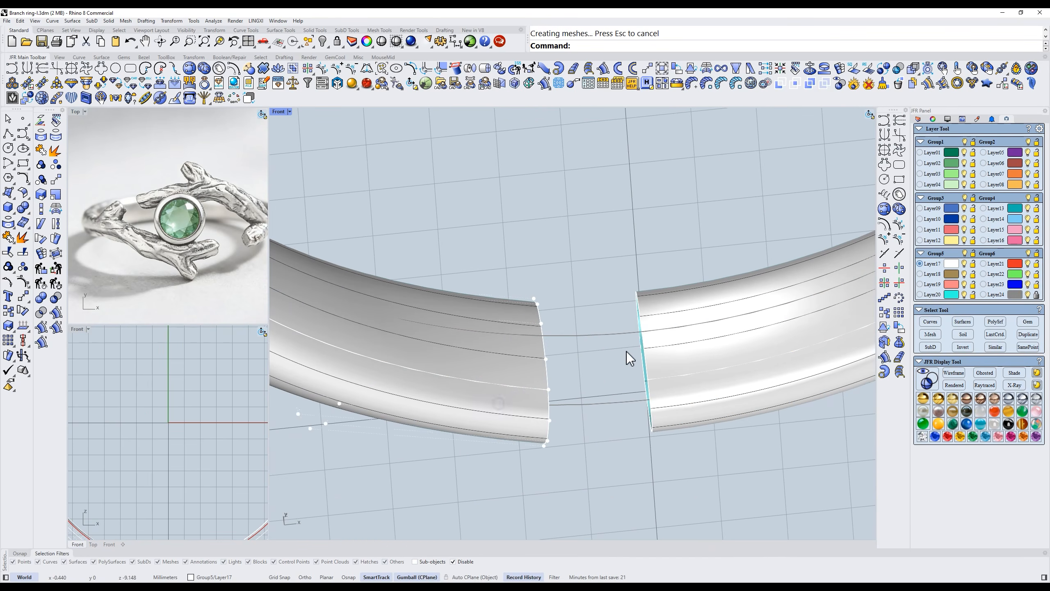
pyautogui.click(507, 331)
pyautogui.keyDown('shift'); pyautogui.click(642, 312); pyautogui.keyUp('shift')
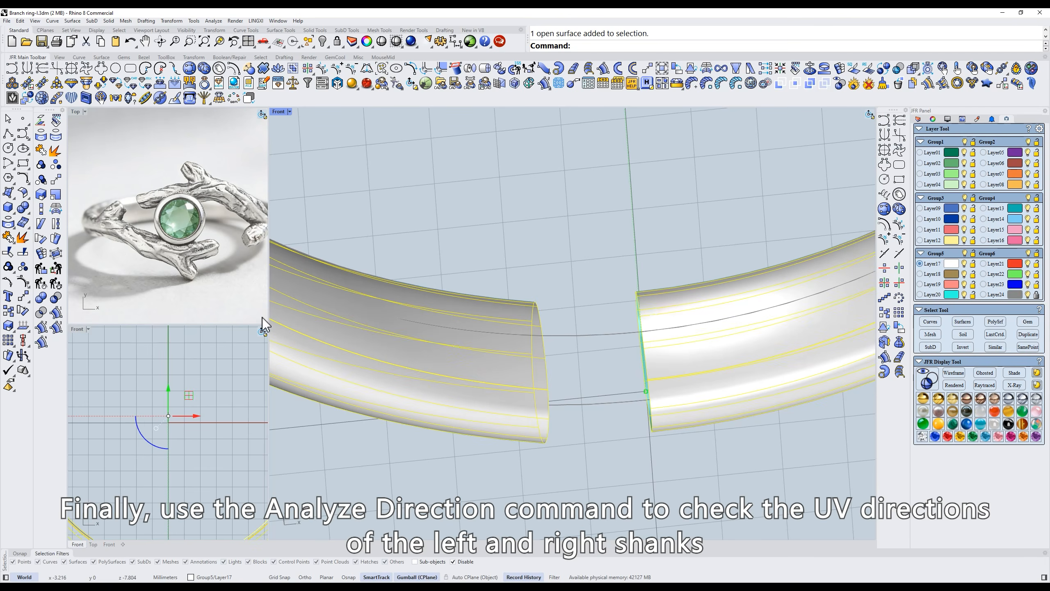
pyautogui.click(28, 329)
pyautogui.moveTo(555, 335)
pyautogui.keyDown('ctrl'); pyautogui.keyDown('shift'); pyautogui.mouseDown(button='right')
pyautogui.moveTo(562, 357)
pyautogui.moveTo(536, 378)
pyautogui.moveTo(590, 368)
pyautogui.mouseUp(button='right'); pyautogui.keyUp('shift'); pyautogui.keyUp('ctrl')
# Annotate a screen capture of the gap with a red arrow for the right shank's U direction and a green arrow for V.
pyautogui.press('F1')
pyautogui.moveTo(379, 146); pyautogui.dragTo(759, 452)
pyautogui.click(603, 462)
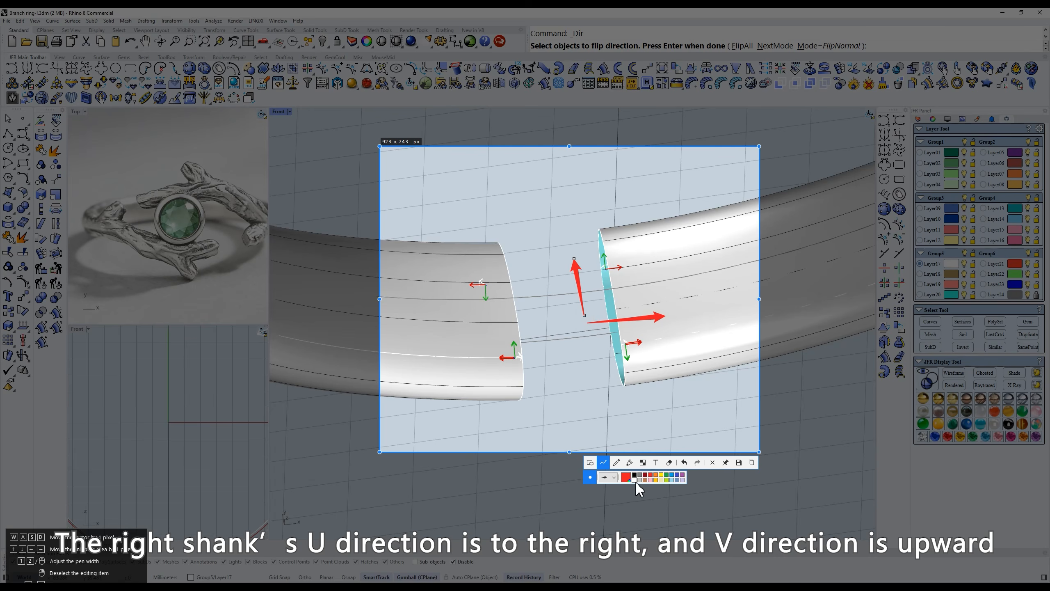
pyautogui.click(666, 474)
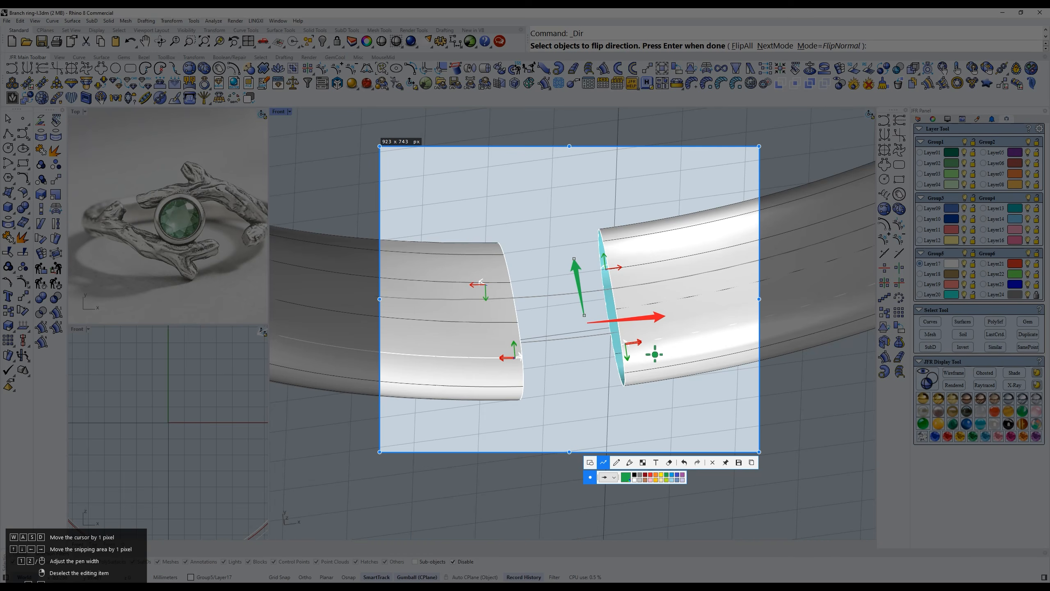
pyautogui.press('Escape')
pyautogui.press('Escape')
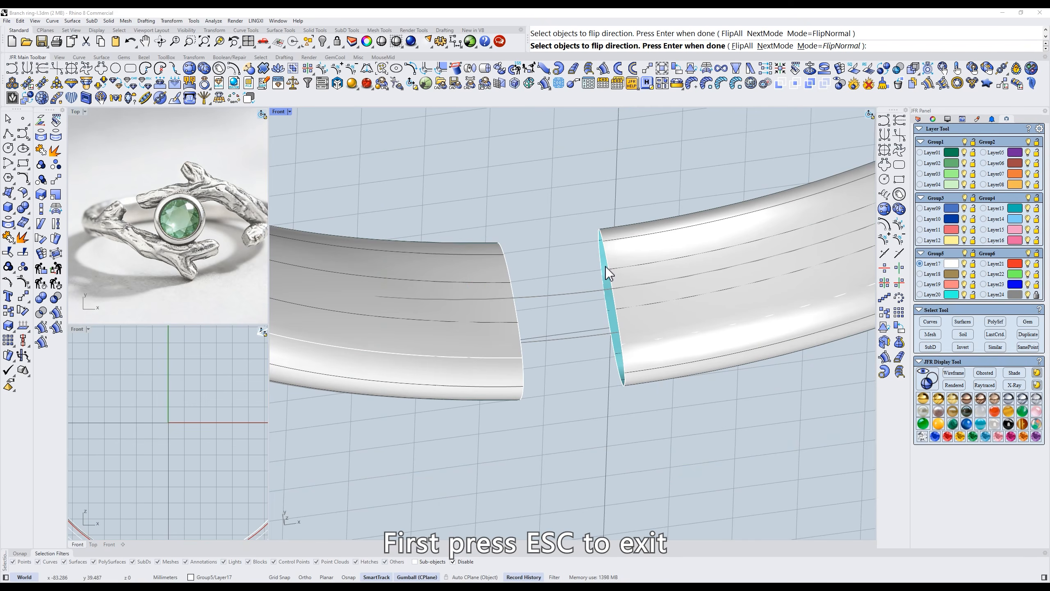
# Reverse both the U and V directions of the left shank surface with Analyze Direction.
pyautogui.click(465, 389)
pyautogui.click(42, 301)
pyautogui.click(635, 46)
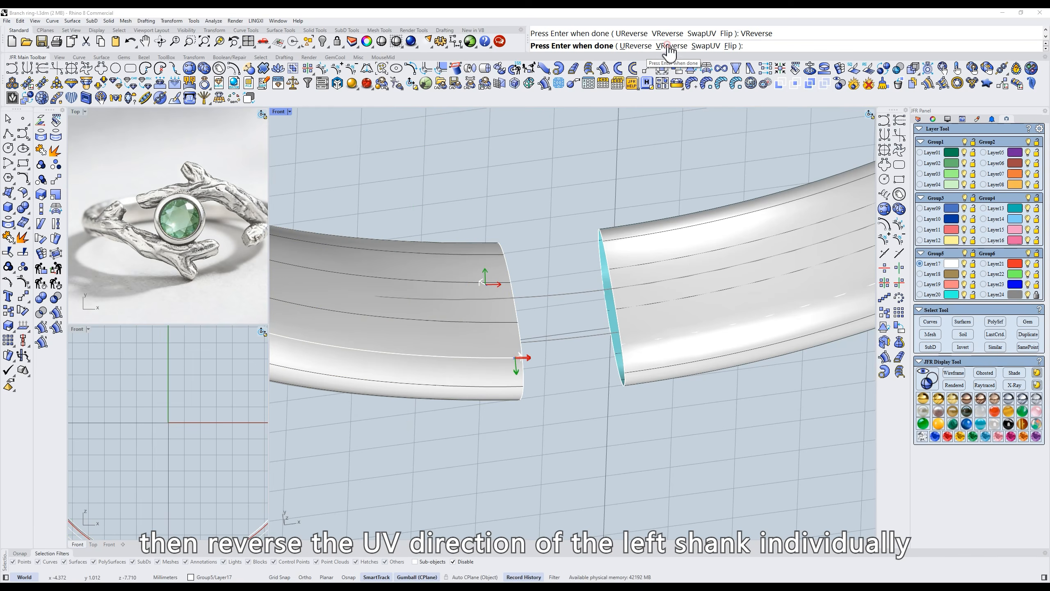
pyautogui.moveTo(526, 325); pyautogui.dragTo(614, 324, button='right')
pyautogui.press('Return')
# Check the right shank surface's UV directions with Analyze Direction.
pyautogui.click(646, 335)
pyautogui.press('Return')
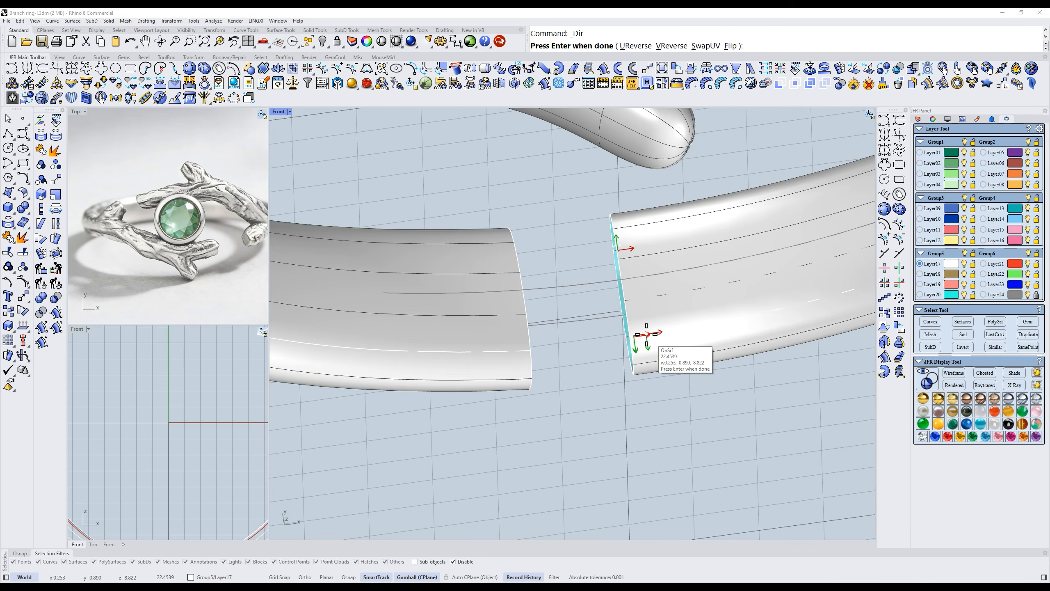
pyautogui.moveTo(647, 335); pyautogui.dragTo(659, 334, button='right')
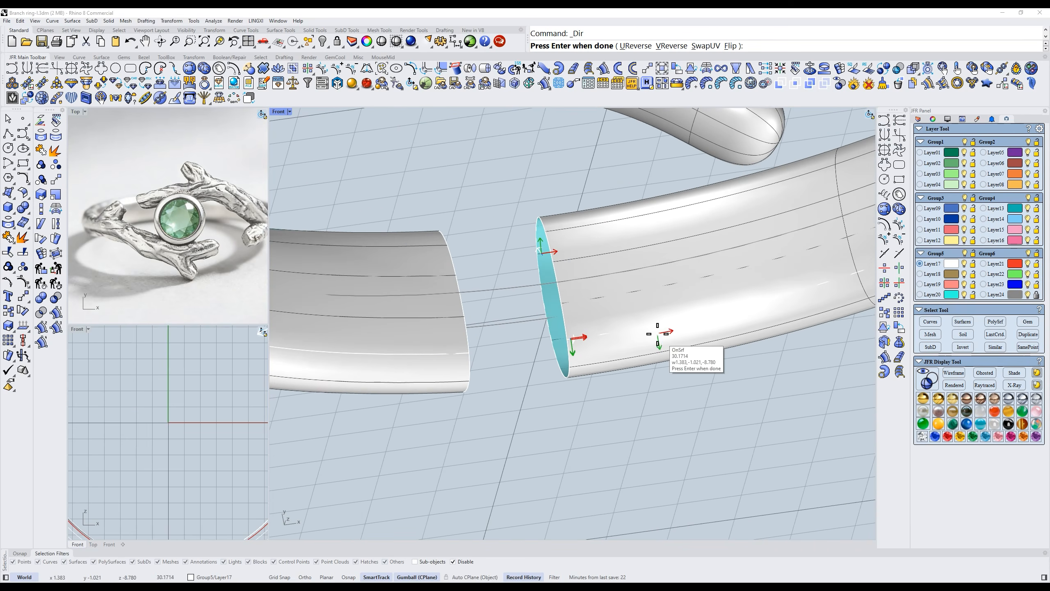
pyautogui.press('Return')
pyautogui.press('Escape')
# Connect the left and right shanks in the Front view with Loft Surface, using their open edges at the bottom gap.
pyautogui.write('f')
pyautogui.press('Return')
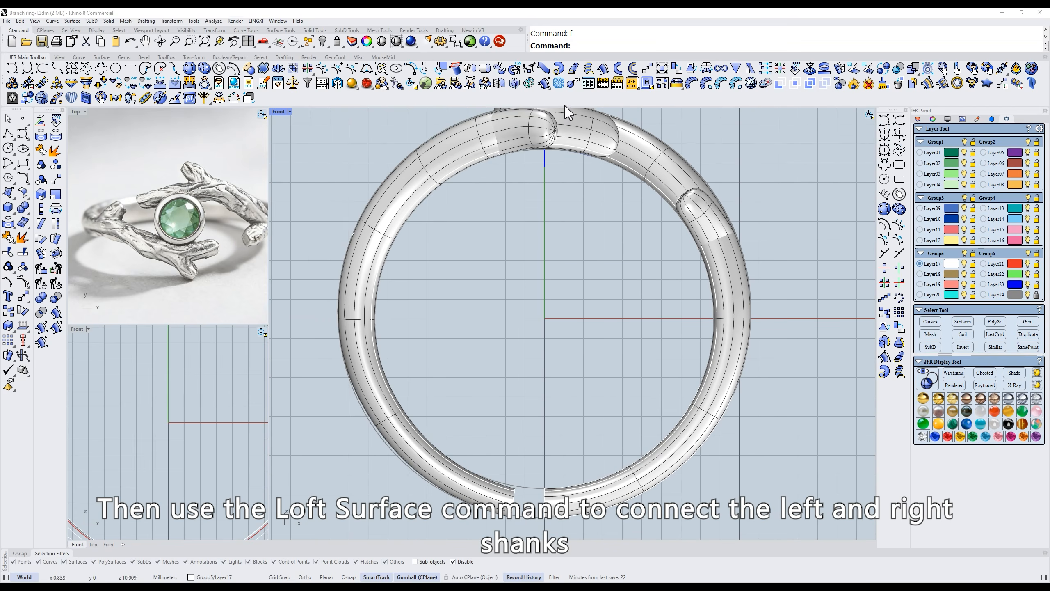
pyautogui.click(588, 68)
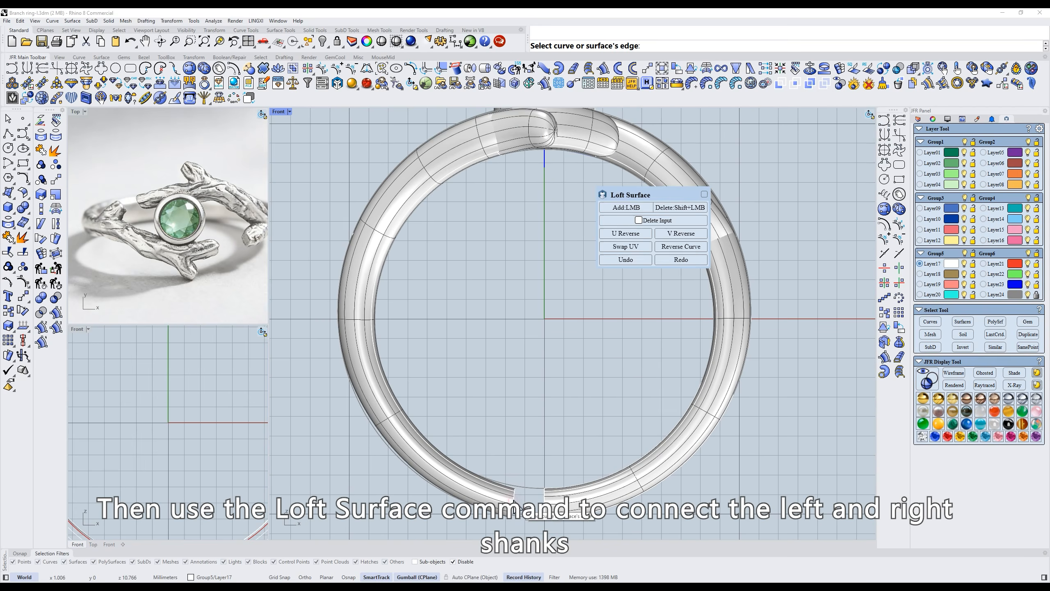
pyautogui.scroll(5, 541, 430)
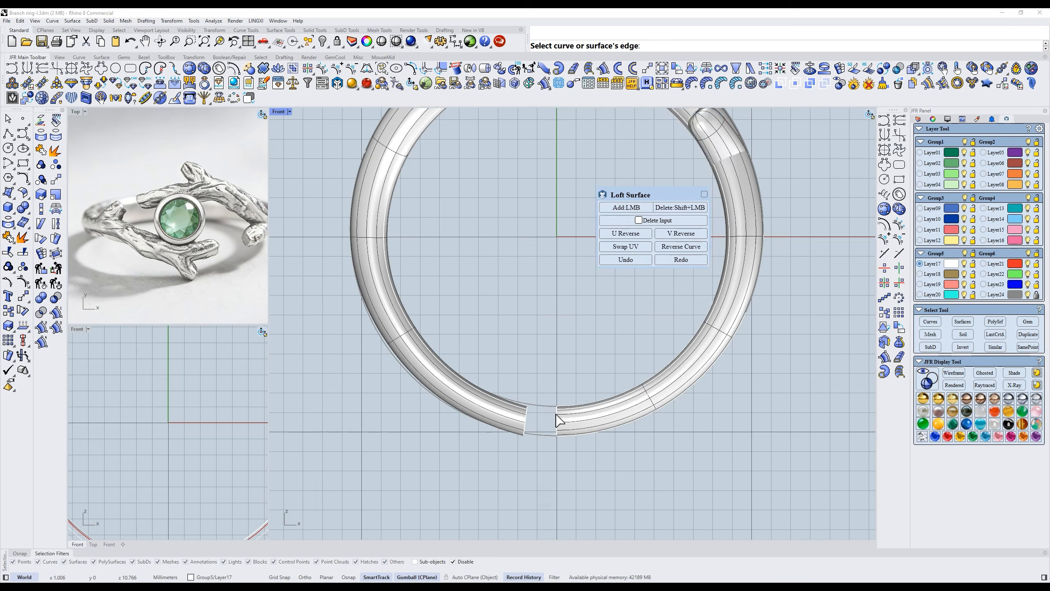
pyautogui.click(500, 415)
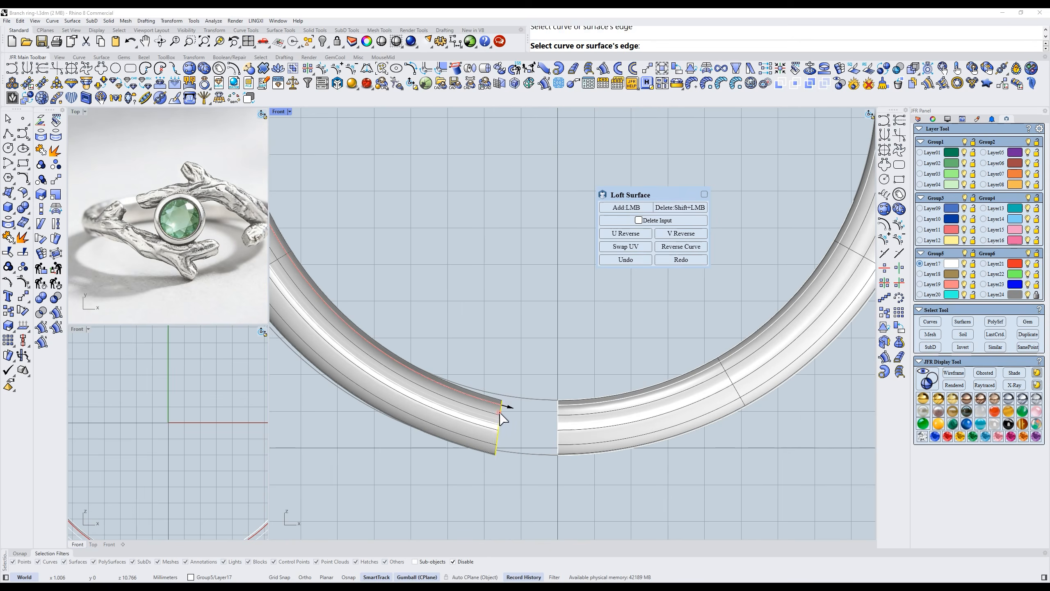
pyautogui.click(557, 416)
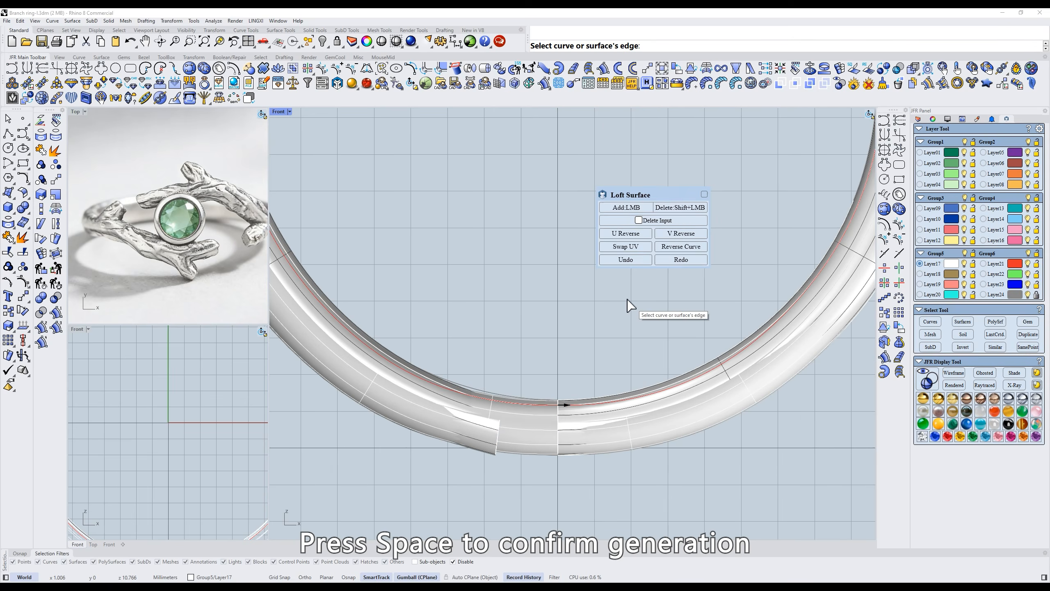
pyautogui.press('space')
pyautogui.moveTo(625, 302); pyautogui.dragTo(609, 335, button='right')
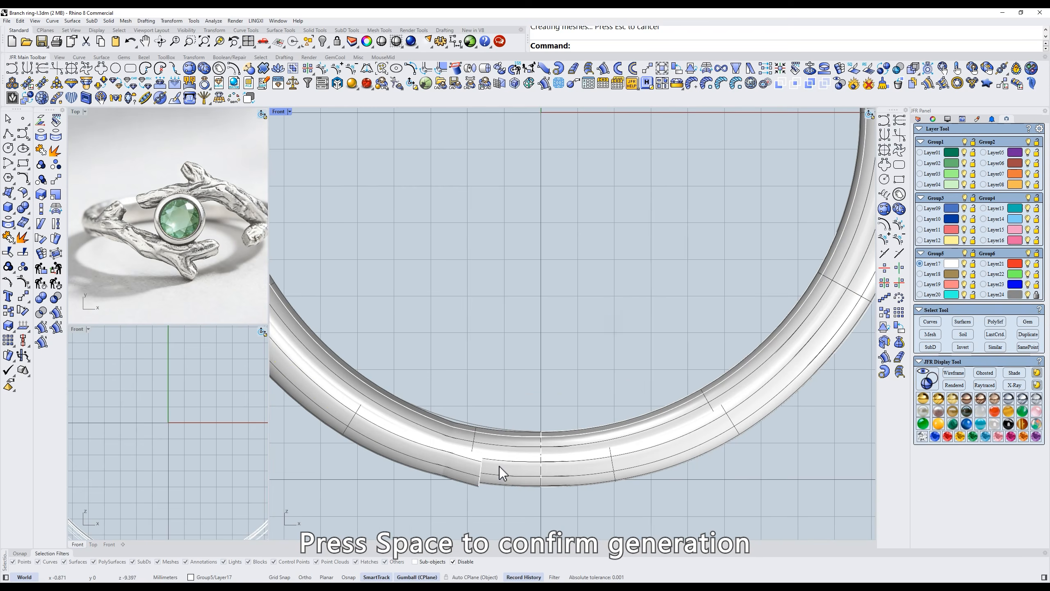
# Hide the original left and right shank surfaces, leaving only the connected shank.
pyautogui.click(477, 465)
pyautogui.keyDown('shift'); pyautogui.click(579, 437); pyautogui.keyUp('shift')
pyautogui.click(579, 438)
pyautogui.write('h')
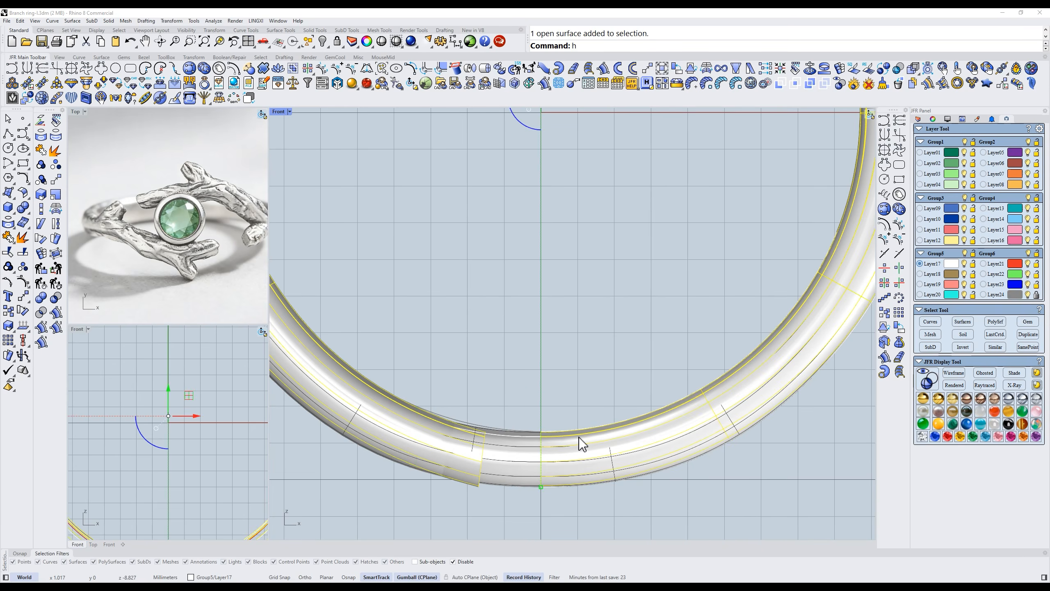
pyautogui.press('space')
# Show the connected shank's control points and delete the middle row at the bottom of the ring.
pyautogui.scroll(-4, 578, 438)
pyautogui.keyDown('ctrl'); pyautogui.keyDown('shift'); pyautogui.moveTo(607, 427); pyautogui.dragTo(574, 459, button='right'); pyautogui.keyUp('shift'); pyautogui.keyUp('ctrl')
pyautogui.scroll(4, 573, 445)
pyautogui.click(563, 442)
pyautogui.press('F10')
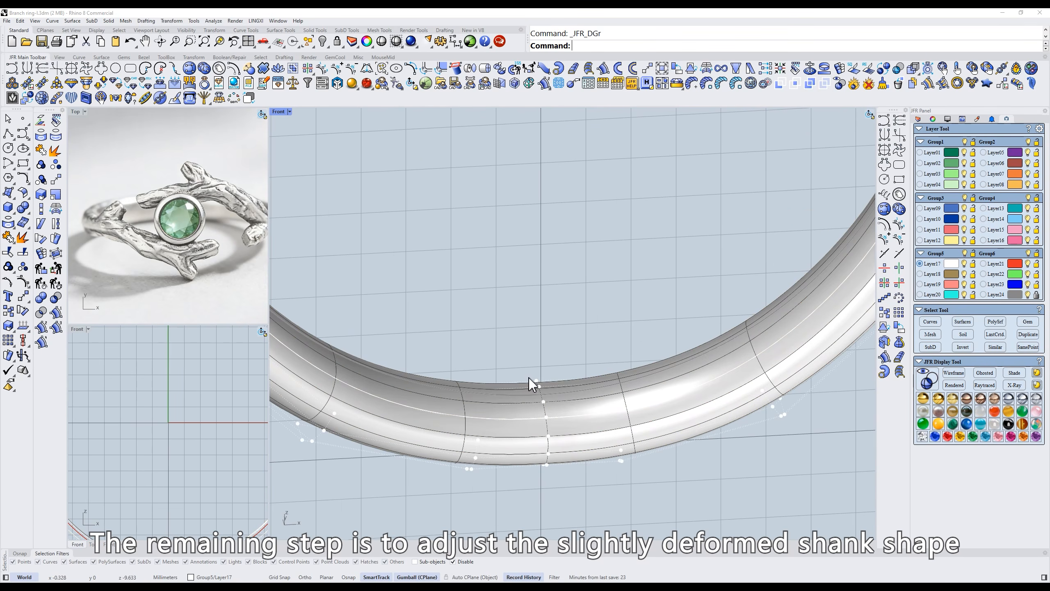
pyautogui.write('w')
pyautogui.press('space')
pyautogui.write('f')
pyautogui.press('space')
pyautogui.moveTo(546, 406); pyautogui.dragTo(576, 325, button='right')
pyautogui.moveTo(552, 324); pyautogui.dragTo(577, 475)
pyautogui.press('Delete')
# Move the control-point row at the lower left of the shank slightly upward in the Front view.
pyautogui.scroll(-2, 390, 339)
pyautogui.write('s')
pyautogui.press('space')
pyautogui.moveTo(340, 429); pyautogui.dragTo(445, 301)
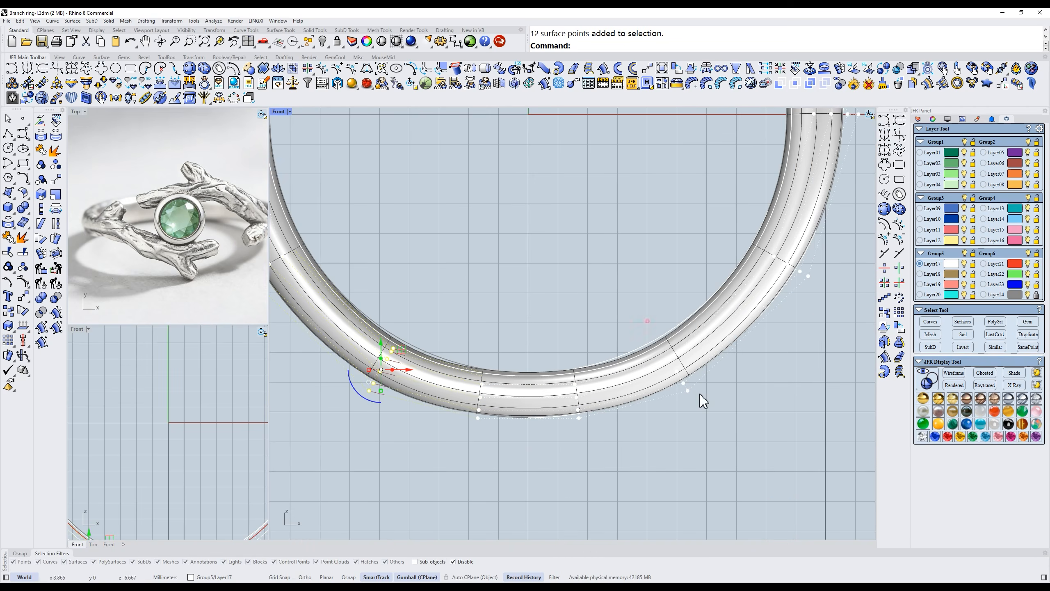
pyautogui.write('x')
pyautogui.press('space')
pyautogui.click(454, 340)
pyautogui.click(455, 326)
# Select control-point rows along the bottom of the shank and move them slightly downward.
pyautogui.scroll(-3, 456, 326)
pyautogui.write('w')
pyautogui.moveTo(546, 285); pyautogui.dragTo(497, 252, button='right')
pyautogui.moveTo(474, 238); pyautogui.dragTo(686, 432)
pyautogui.write('s')
pyautogui.scroll(10, 604, 374)
pyautogui.write('x')
pyautogui.press('space')
pyautogui.click(642, 361)
pyautogui.click(642, 367)
# Select the lower-left and lower-right control-point rows and scale them slightly outward horizontally.
pyautogui.scroll(-4, 643, 366)
pyautogui.scroll(-5, 490, 354)
pyautogui.write('w')
pyautogui.moveTo(406, 447); pyautogui.dragTo(535, 304)
pyautogui.moveTo(520, 332); pyautogui.dragTo(480, 339, button='right')
pyautogui.keyDown('shift'); pyautogui.moveTo(640, 308); pyautogui.dragTo(730, 417); pyautogui.keyUp('shift')
pyautogui.write('s')
pyautogui.scroll(8, 478, 342)
pyautogui.moveTo(479, 343); pyautogui.dragTo(560, 341, button='right')
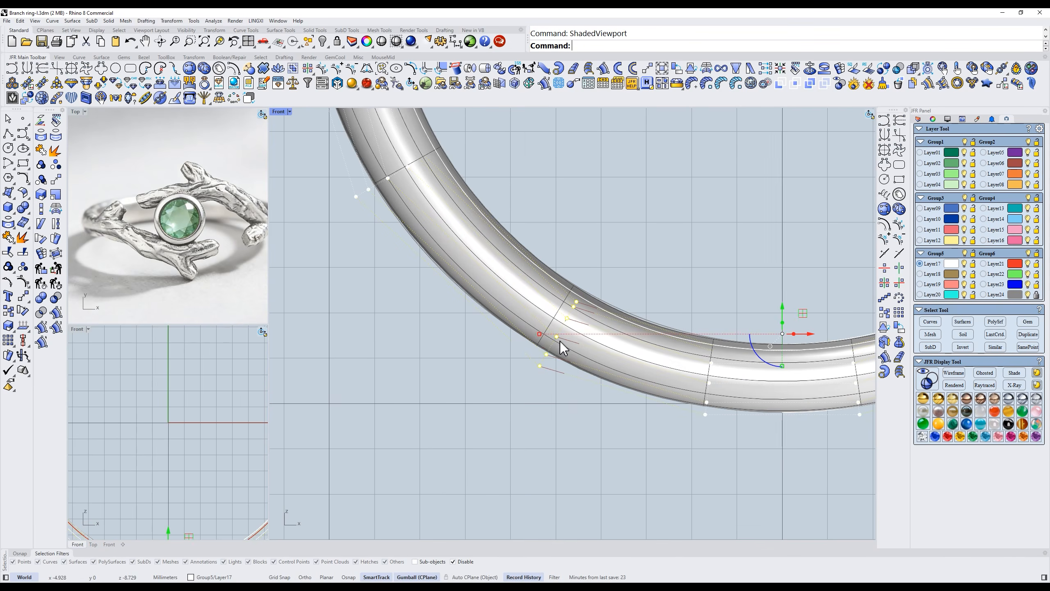
pyautogui.moveTo(539, 335); pyautogui.dragTo(530, 335)
# Move the lower-left and lower-right control-point rows slightly upward.
pyautogui.scroll(6, 579, 286)
pyautogui.write('x')
pyautogui.click(640, 298)
pyautogui.click(641, 288)
# Select the two central control-point rows at the shank's bottom and scale them slightly inward horizontally.
pyautogui.scroll(-6, 643, 294)
pyautogui.moveTo(732, 308); pyautogui.dragTo(546, 282, button='right')
pyautogui.moveTo(514, 261); pyautogui.dragTo(746, 438)
pyautogui.scroll(6, 571, 336)
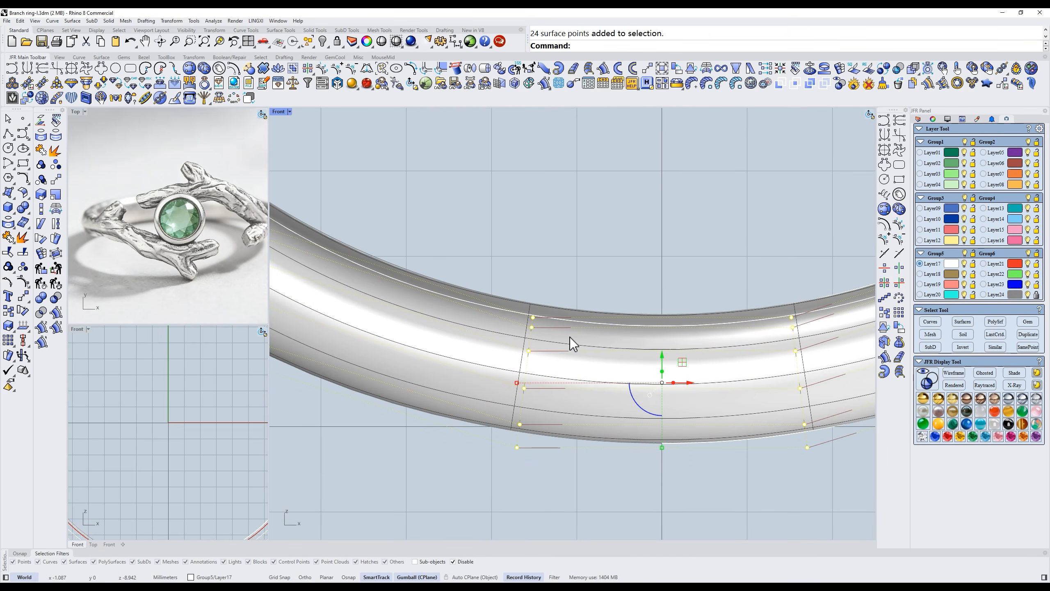
pyautogui.moveTo(517, 382); pyautogui.dragTo(521, 385)
pyautogui.scroll(-14, 615, 319)
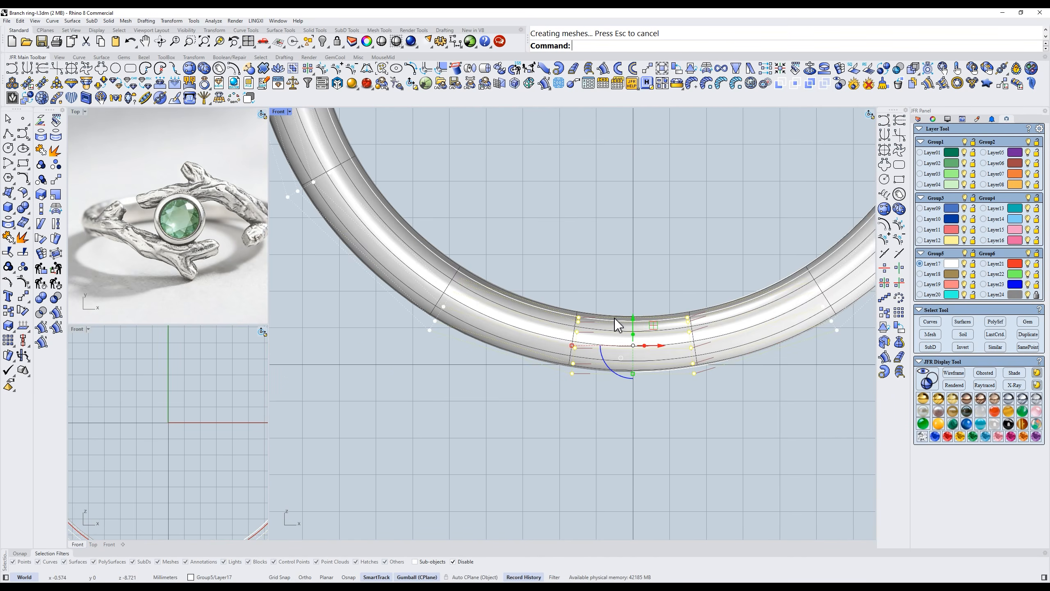
# Leave the control-point editing at the bottom of the ring and select the whole main branch band surface in the Top view.
pyautogui.moveTo(706, 248); pyautogui.dragTo(670, 343, button='right')
pyautogui.moveTo(660, 294); pyautogui.dragTo(661, 330, button='right')
pyautogui.press('Escape')
pyautogui.press('Escape')
pyautogui.scroll(-2, 646, 299)
pyautogui.moveTo(660, 244); pyautogui.dragTo(665, 318, button='right')
pyautogui.write('t')
pyautogui.press('Return')
pyautogui.scroll(5, 679, 330)
pyautogui.click(669, 338)
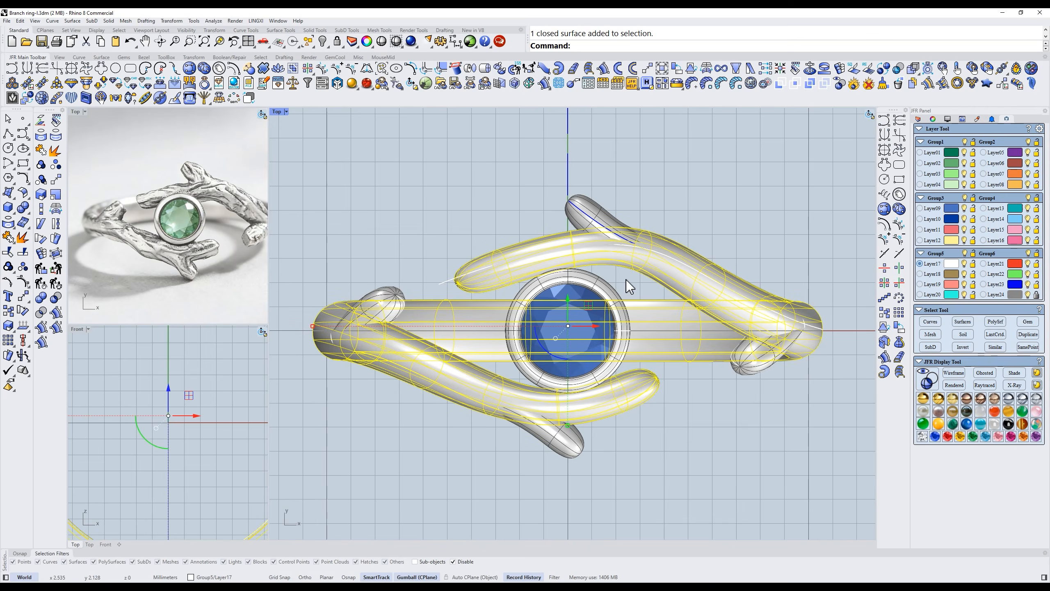
# Start an image relief on the selected band surface using bark18.jpg from the Tree texture library.
pyautogui.scroll(2, 212, 205)
pyautogui.click(530, 86)
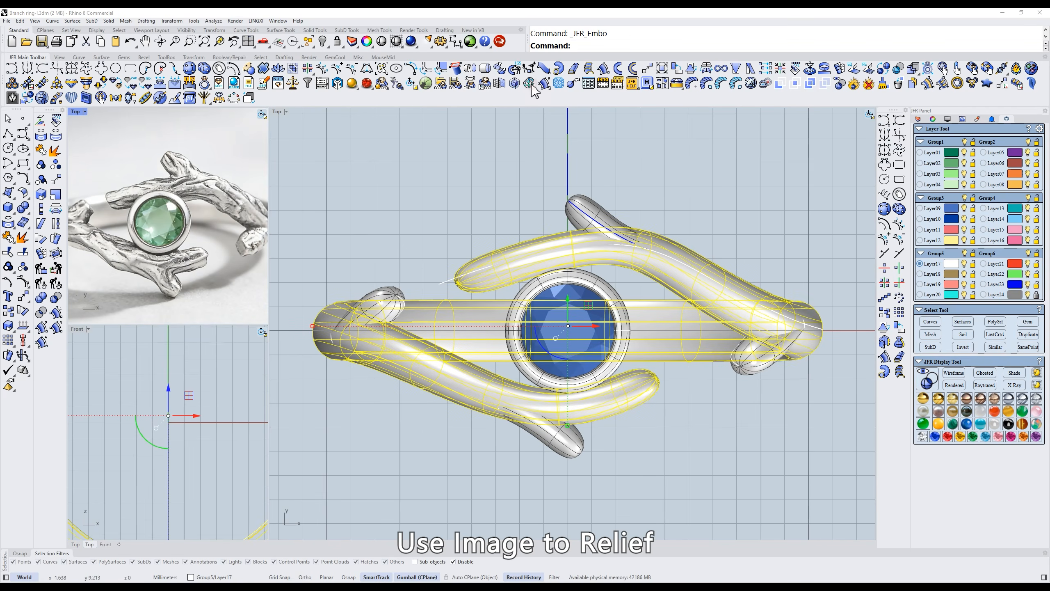
pyautogui.click(733, 247)
pyautogui.click(804, 245)
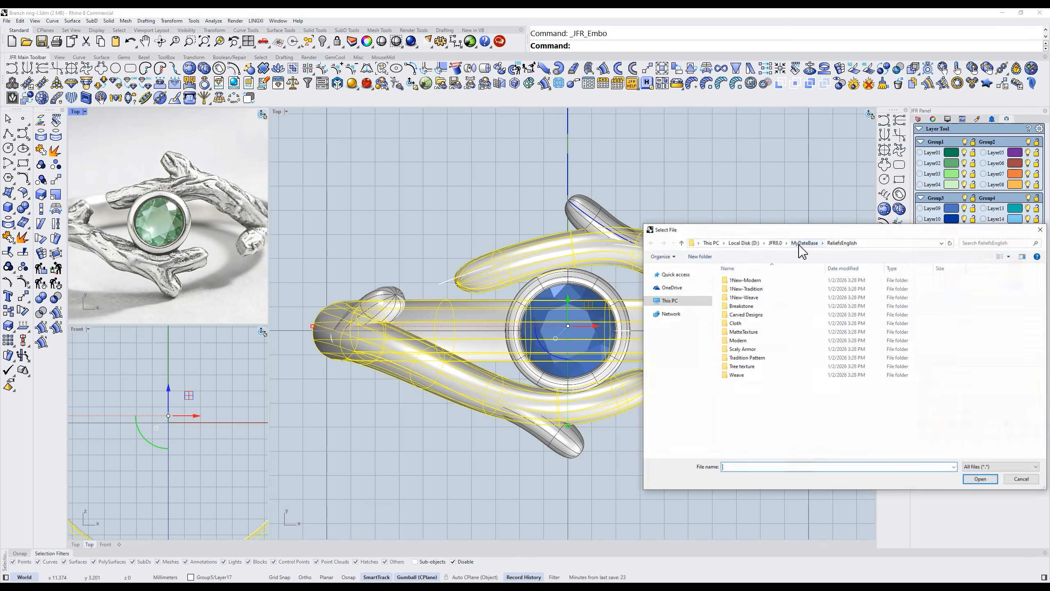
pyautogui.doubleClick(742, 366)
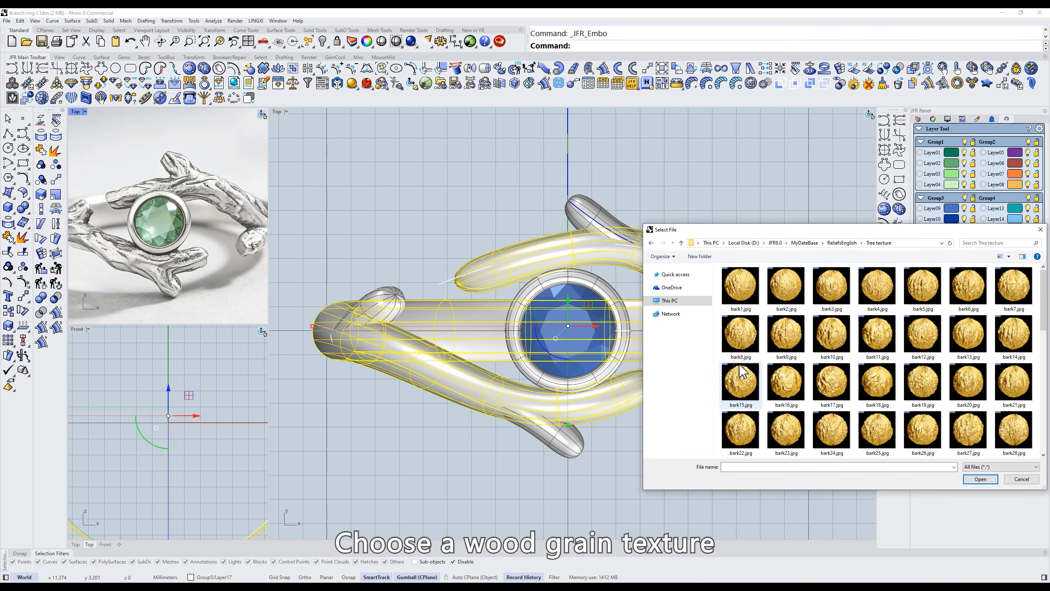
pyautogui.scroll(-10, 921, 371)
pyautogui.scroll(10, 920, 369)
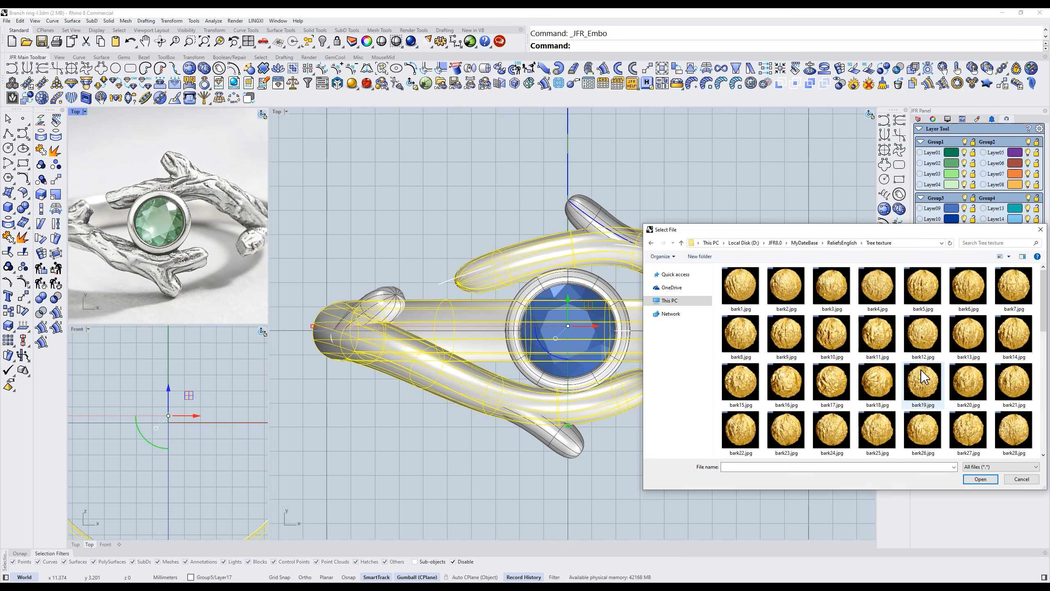
pyautogui.doubleClick(876, 389)
# Switch the viewport to wireframe display and set the relief's horizontal and vertical clarity to 200.
pyautogui.click(710, 173)
pyautogui.moveTo(760, 172); pyautogui.dragTo(710, 173, button='right')
pyautogui.moveTo(637, 228); pyautogui.dragTo(669, 283, button='right')
pyautogui.hotkey('ctrl', 'alt', 'w')
pyautogui.moveTo(746, 279); pyautogui.dragTo(756, 279)
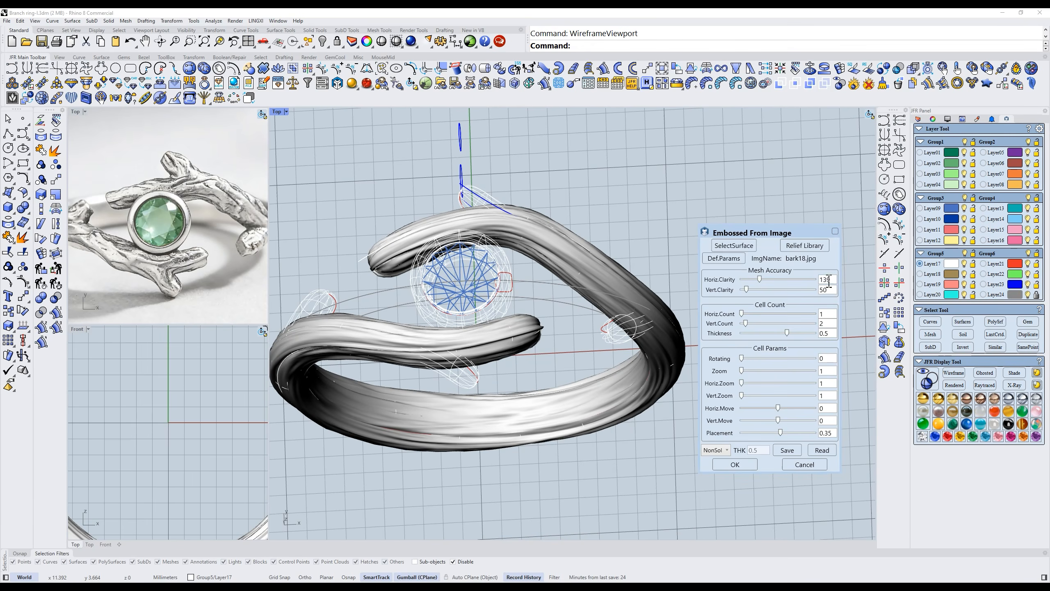
pyautogui.write('00')
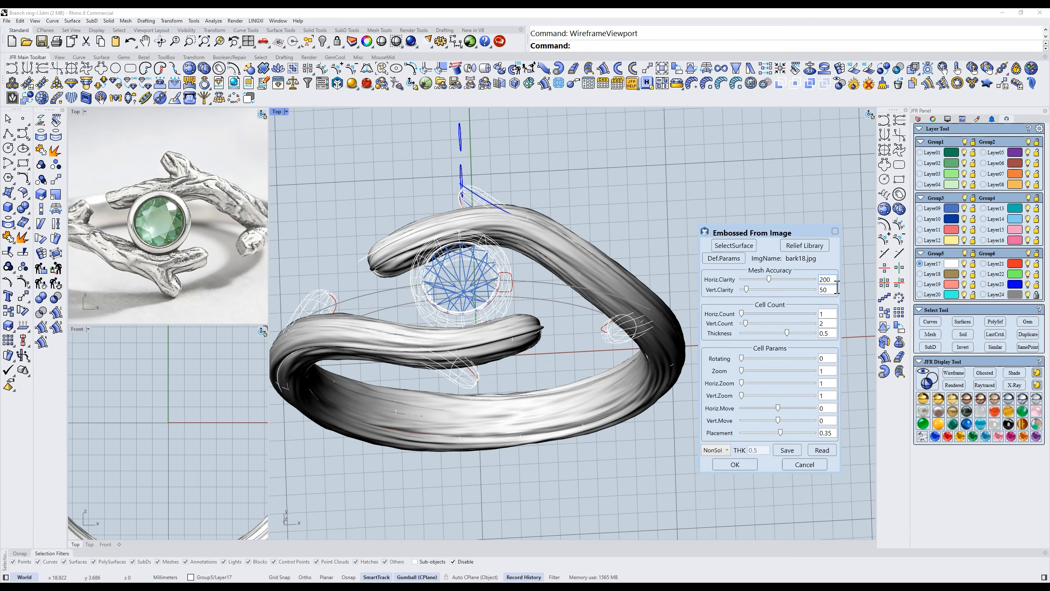
pyautogui.write('200')
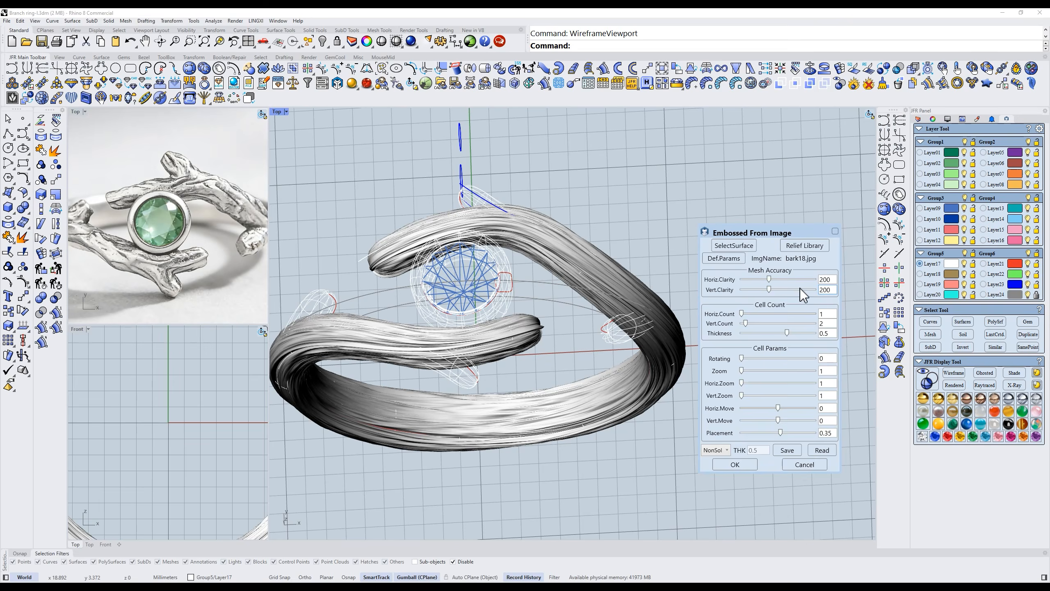
# Set the relief's vertical count to 1 and horizontal count to 3, and show the ring in the Front view.
pyautogui.scroll(2, 526, 245)
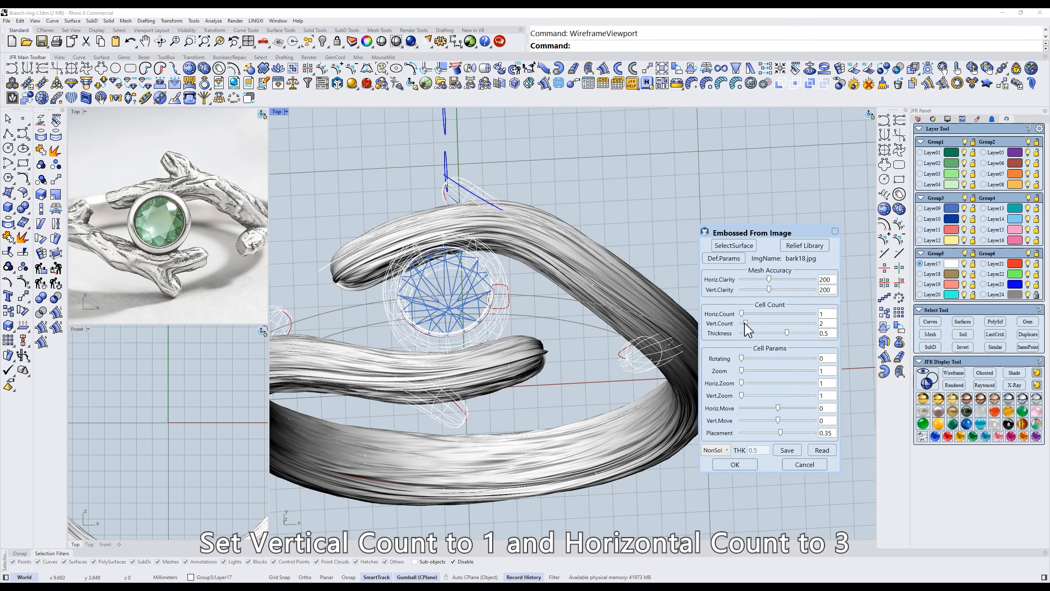
pyautogui.moveTo(746, 324); pyautogui.dragTo(749, 313)
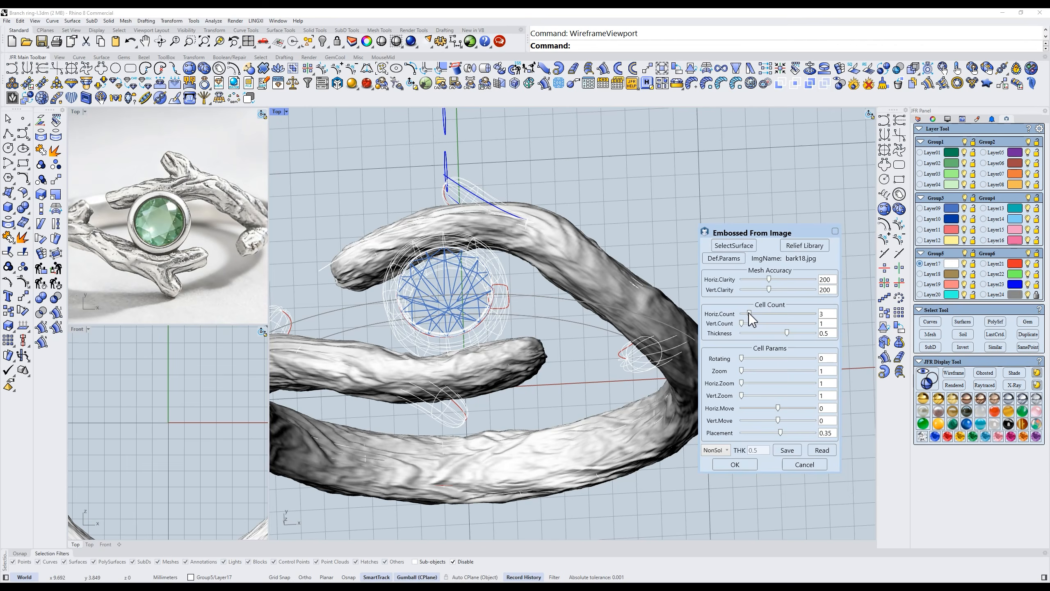
pyautogui.scroll(-5, 609, 296)
pyautogui.write('f')
pyautogui.press('Return')
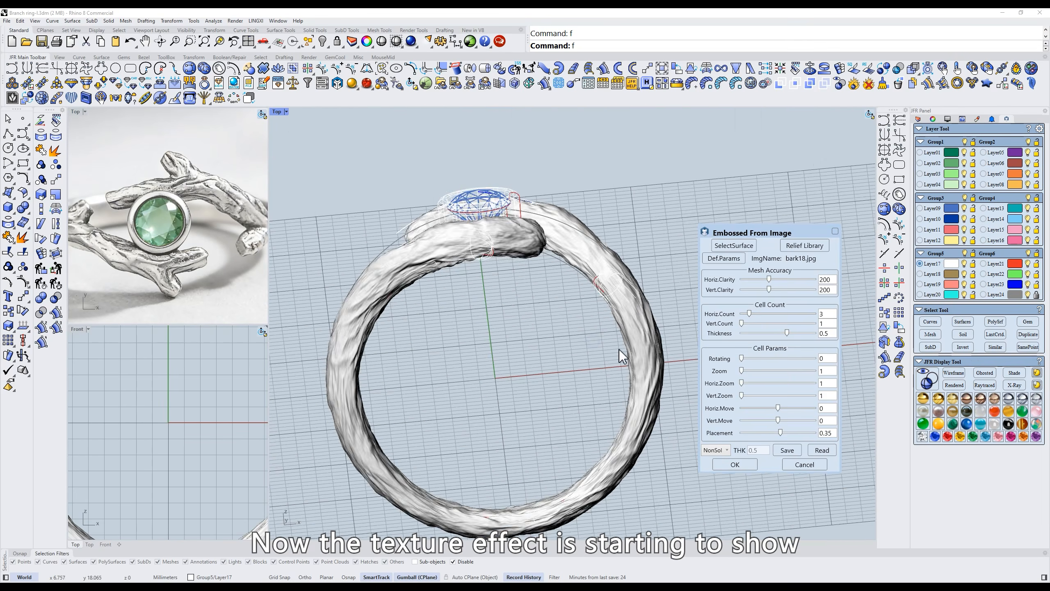
# Set the relief thickness to 0.82 and compare it with the original band surface in shaded and wireframe display.
pyautogui.scroll(5, 644, 357)
pyautogui.moveTo(637, 348); pyautogui.dragTo(653, 368, button='right')
pyautogui.moveTo(787, 333); pyautogui.dragTo(792, 334)
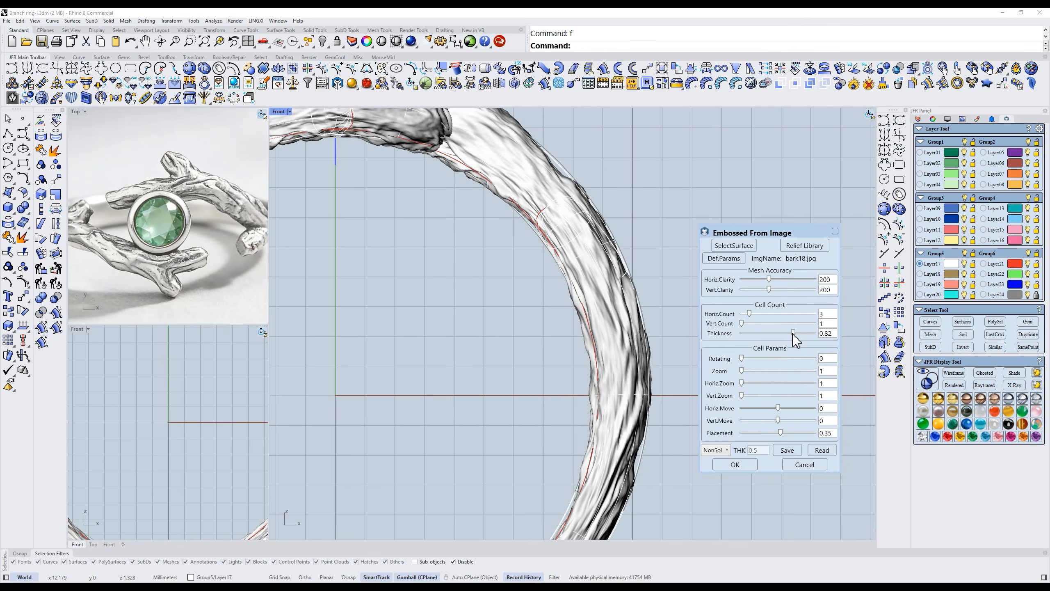
pyautogui.moveTo(625, 363); pyautogui.dragTo(617, 355, button='right')
pyautogui.write('s')
pyautogui.press('space')
pyautogui.scroll(6, 616, 350)
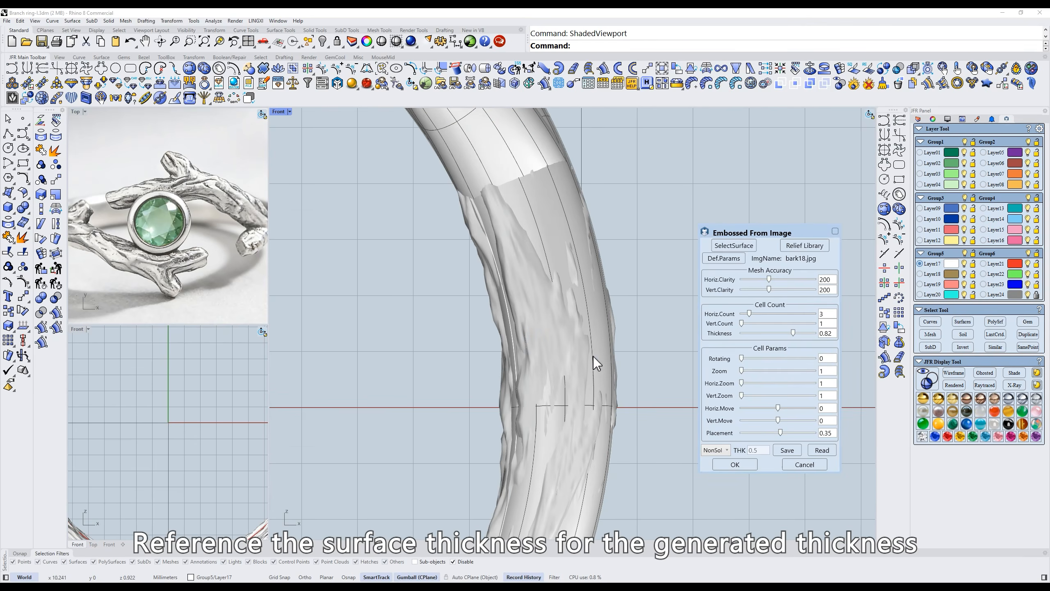
pyautogui.scroll(-2, 553, 308)
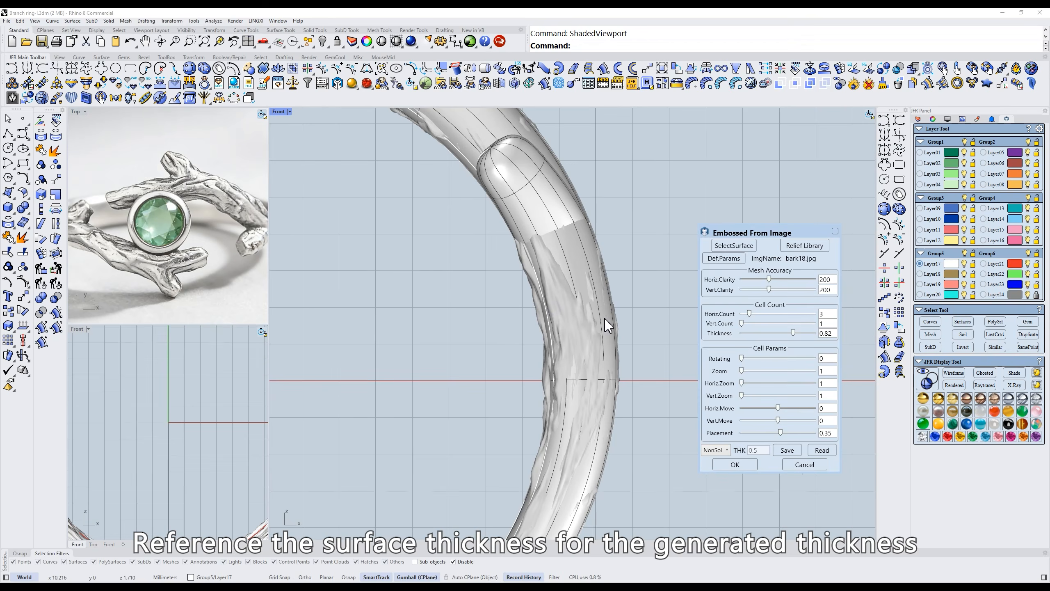
pyautogui.scroll(1, 605, 318)
pyautogui.write('w')
pyautogui.press('space')
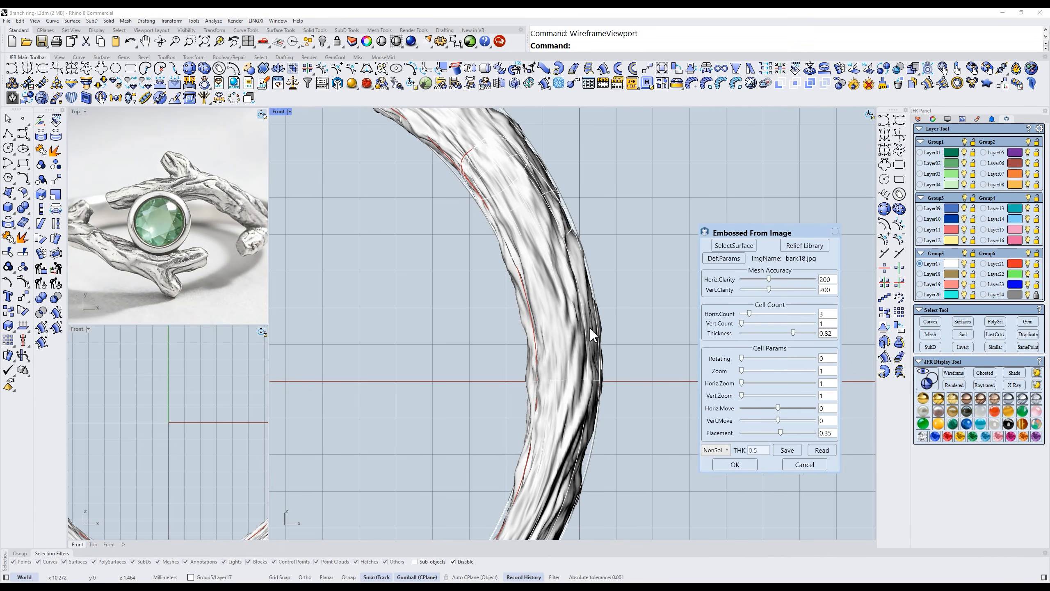
pyautogui.moveTo(589, 347); pyautogui.dragTo(611, 337, button='right')
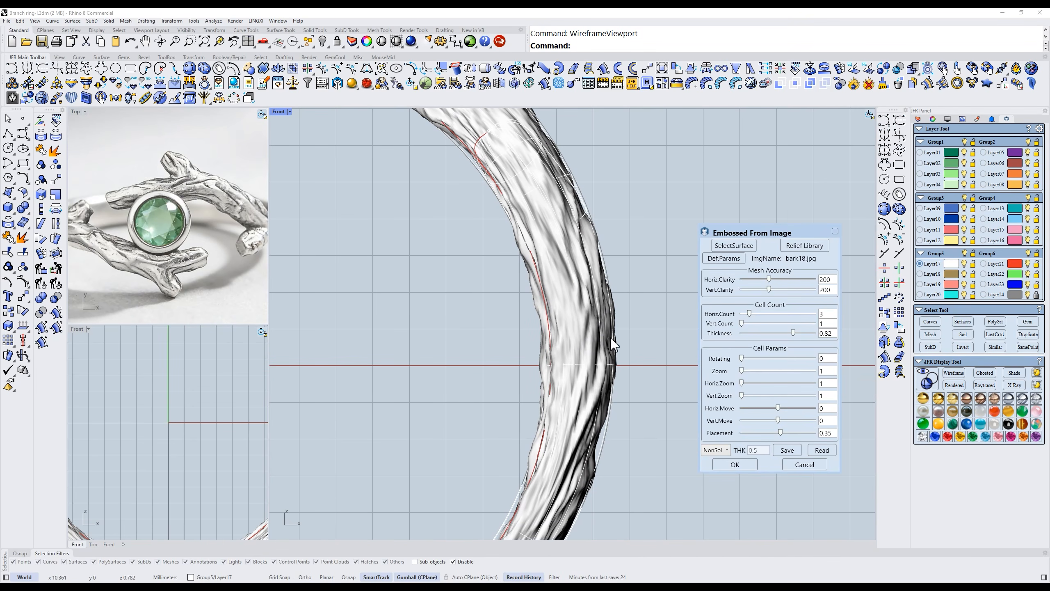
# Make the relief Solid and set its placement to -0.21, checking the fit against the band in shaded display.
pyautogui.click(726, 449)
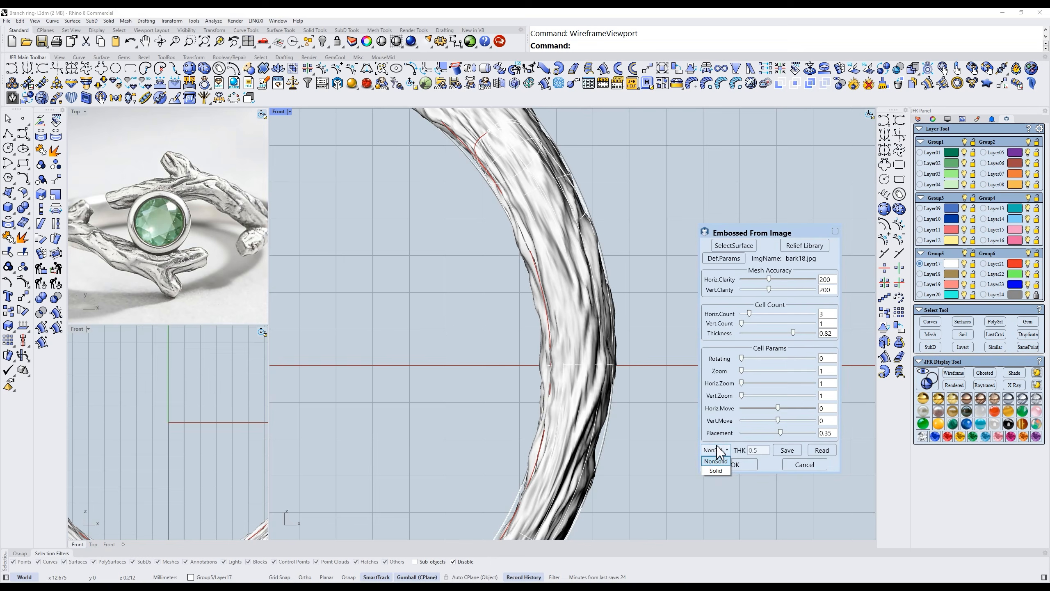
pyautogui.click(714, 471)
pyautogui.moveTo(544, 227); pyautogui.dragTo(547, 251, button='right')
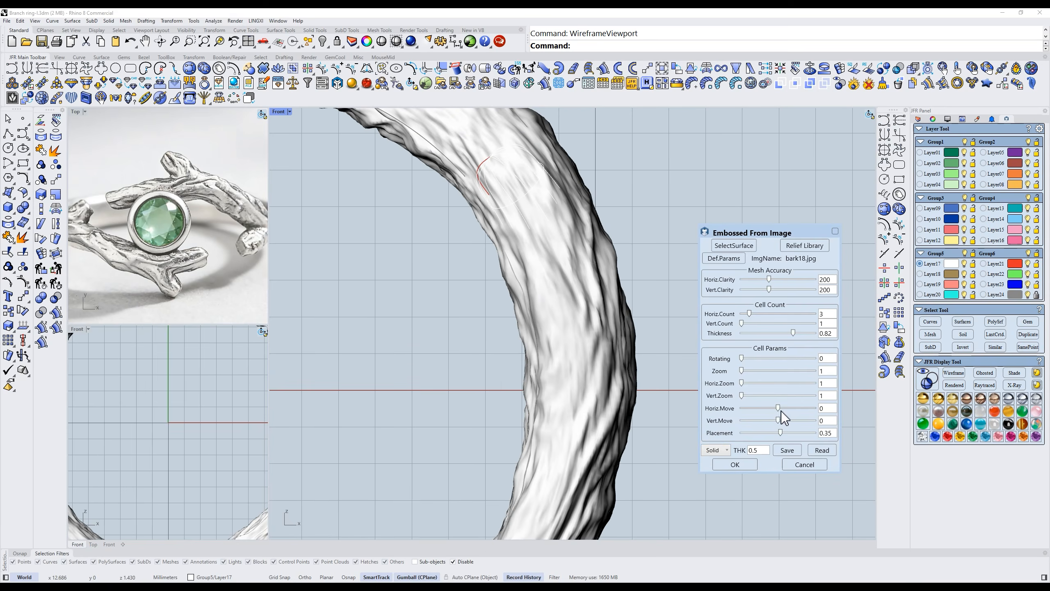
pyautogui.moveTo(781, 432); pyautogui.dragTo(777, 432)
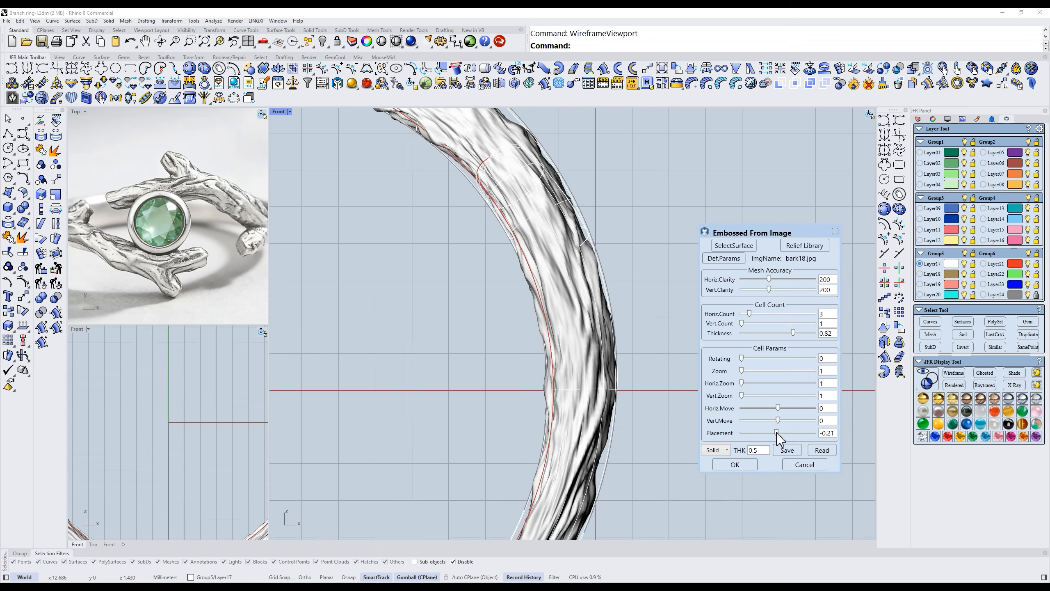
pyautogui.hotkey('ctrl', 'alt', 's')
pyautogui.moveTo(605, 333)
pyautogui.mouseDown(button='right')
pyautogui.moveTo(620, 364)
pyautogui.moveTo(595, 315)
pyautogui.mouseUp(button='right')
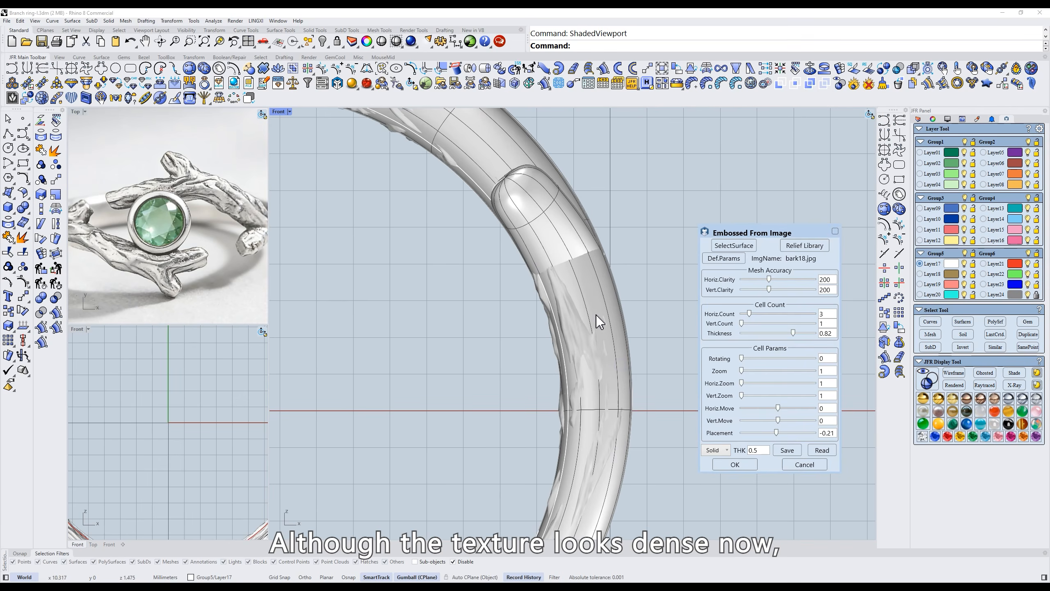
pyautogui.hotkey('ctrl', 'alt', 'w')
# Check the bark relief on the ring from the front and top, and generate the relief mesh.
pyautogui.scroll(-8, 617, 325)
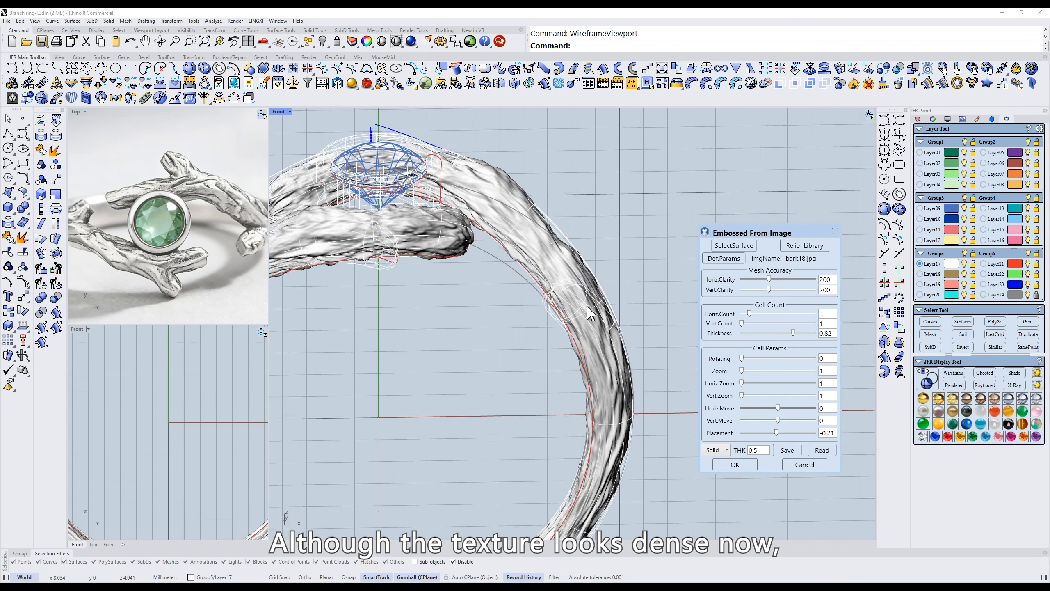
pyautogui.write('f')
pyautogui.press('Return')
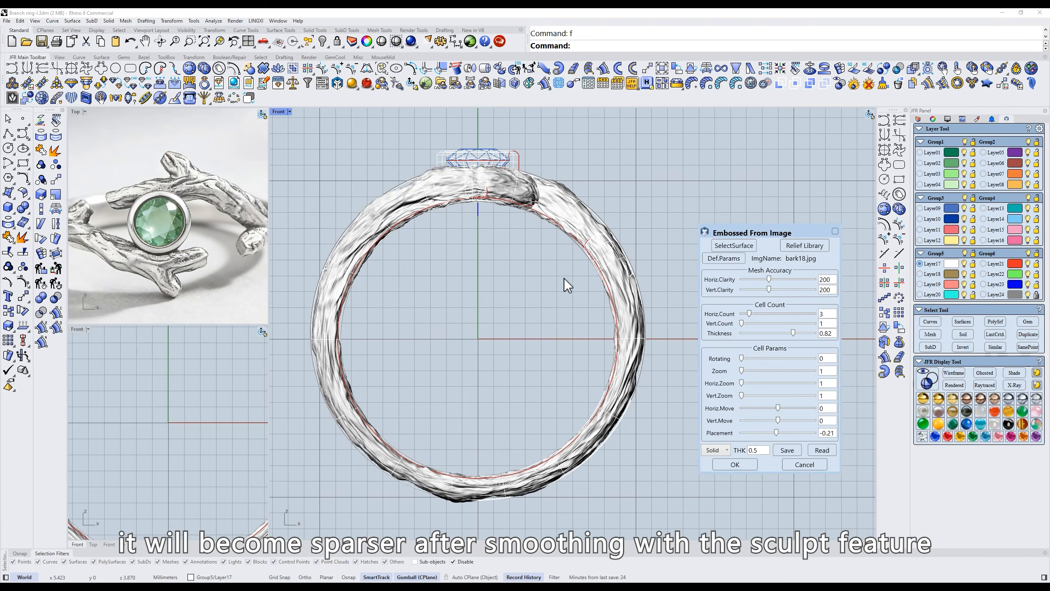
pyautogui.write('t')
pyautogui.press('Return')
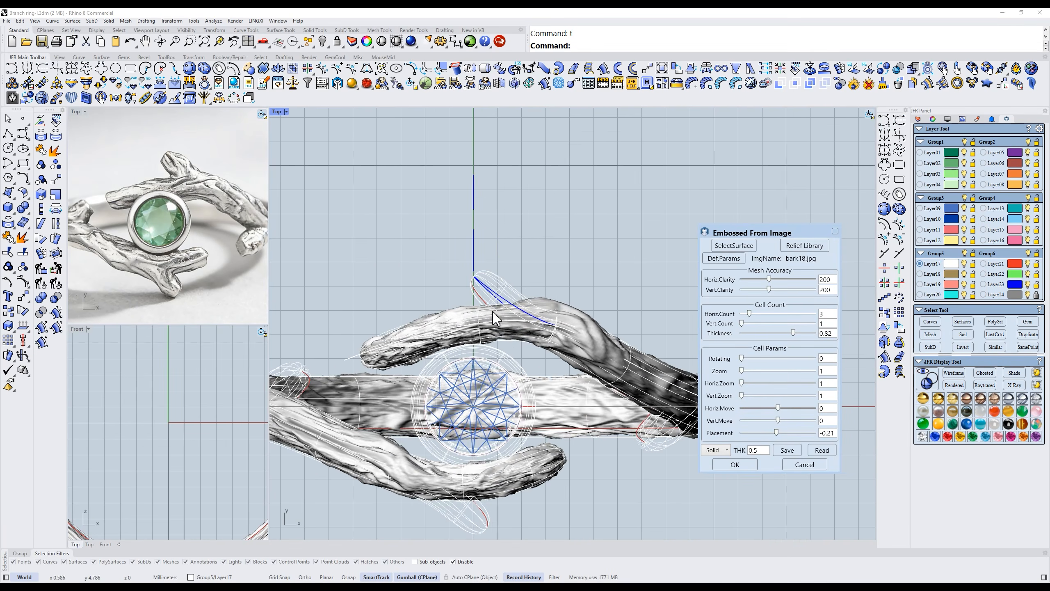
pyautogui.keyDown('ctrl'); pyautogui.keyDown('shift'); pyautogui.moveTo(509, 323); pyautogui.dragTo(525, 324, button='right'); pyautogui.keyUp('shift'); pyautogui.keyUp('ctrl')
pyautogui.keyDown('ctrl'); pyautogui.keyDown('shift'); pyautogui.moveTo(582, 377); pyautogui.dragTo(548, 345, button='right'); pyautogui.keyUp('shift'); pyautogui.keyUp('ctrl')
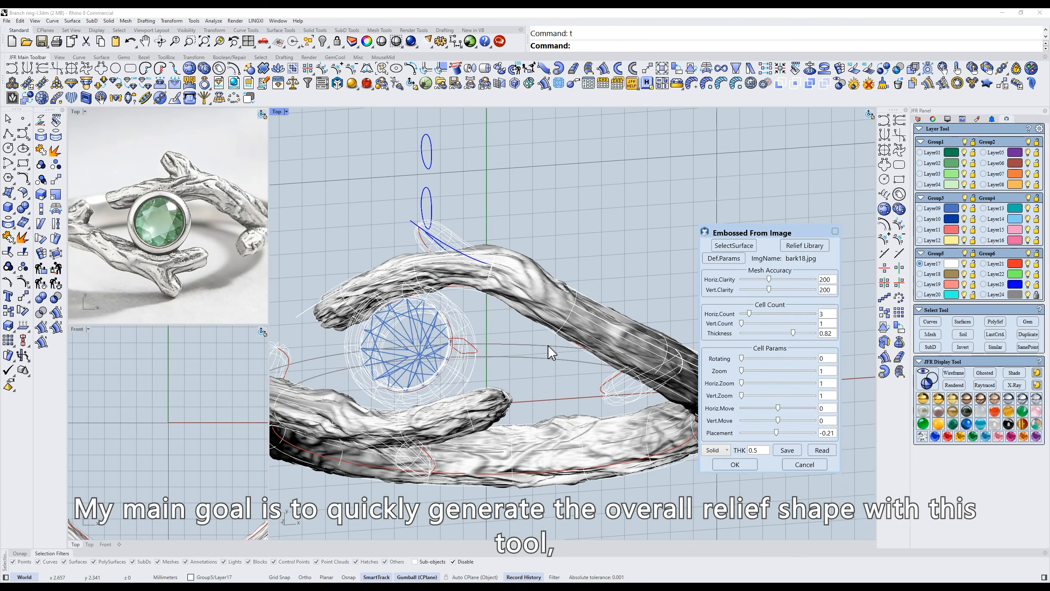
pyautogui.click(735, 463)
# Select the four small side twig surfaces in shaded Top view and isolate them.
pyautogui.write('t')
pyautogui.press('Return')
pyautogui.moveTo(538, 354)
pyautogui.keyDown('ctrl'); pyautogui.keyDown('shift'); pyautogui.mouseDown(button='right')
pyautogui.moveTo(526, 348)
pyautogui.moveTo(582, 318)
pyautogui.moveTo(617, 323)
pyautogui.moveTo(610, 291)
pyautogui.mouseUp(button='right'); pyautogui.keyUp('shift'); pyautogui.keyUp('ctrl')
pyautogui.hotkey('ctrl', 'alt', 's')
pyautogui.click(534, 270)
pyautogui.keyDown('shift'); pyautogui.click(333, 361); pyautogui.keyUp('shift')
pyautogui.keyDown('shift'); pyautogui.click(509, 506); pyautogui.keyUp('shift')
pyautogui.keyDown('shift'); pyautogui.click(699, 426); pyautogui.keyUp('shift')
pyautogui.write('e')
pyautogui.press('Return')
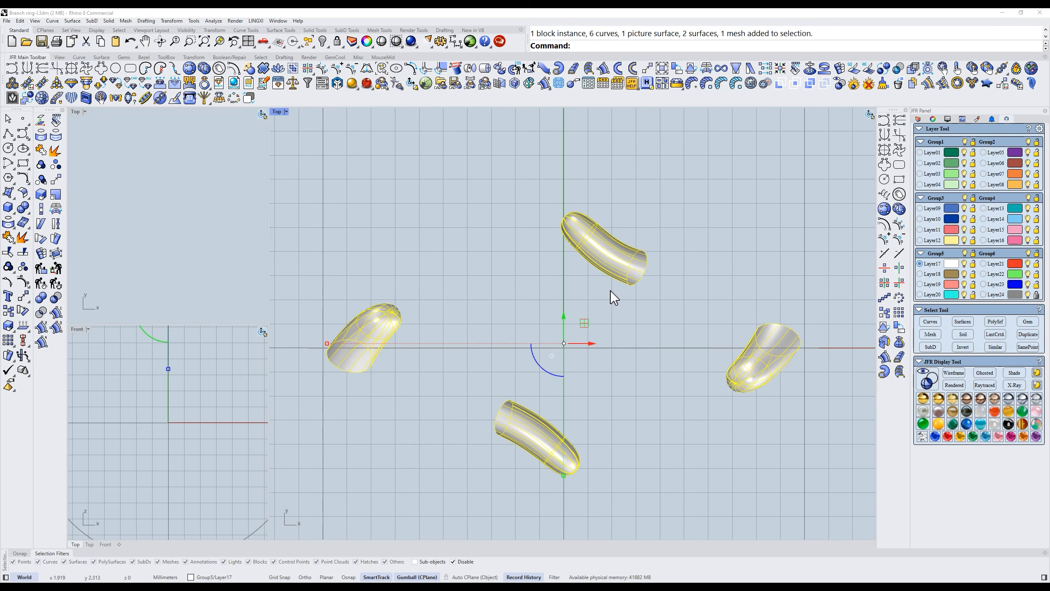
# Try to apply the bark18.jpg image relief to the four twig surfaces and preview it in wireframe display.
pyautogui.click(528, 84)
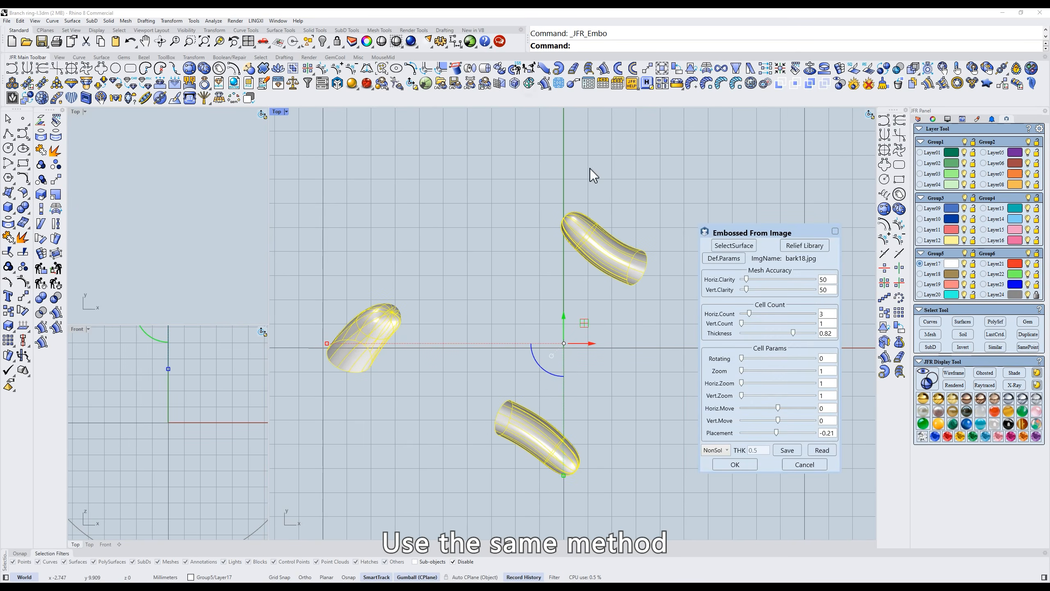
pyautogui.click(747, 245)
pyautogui.click(694, 193)
pyautogui.moveTo(666, 252); pyautogui.dragTo(582, 258, button='right')
pyautogui.hotkey('ctrl', 'alt', 'w')
pyautogui.scroll(-4, 550, 292)
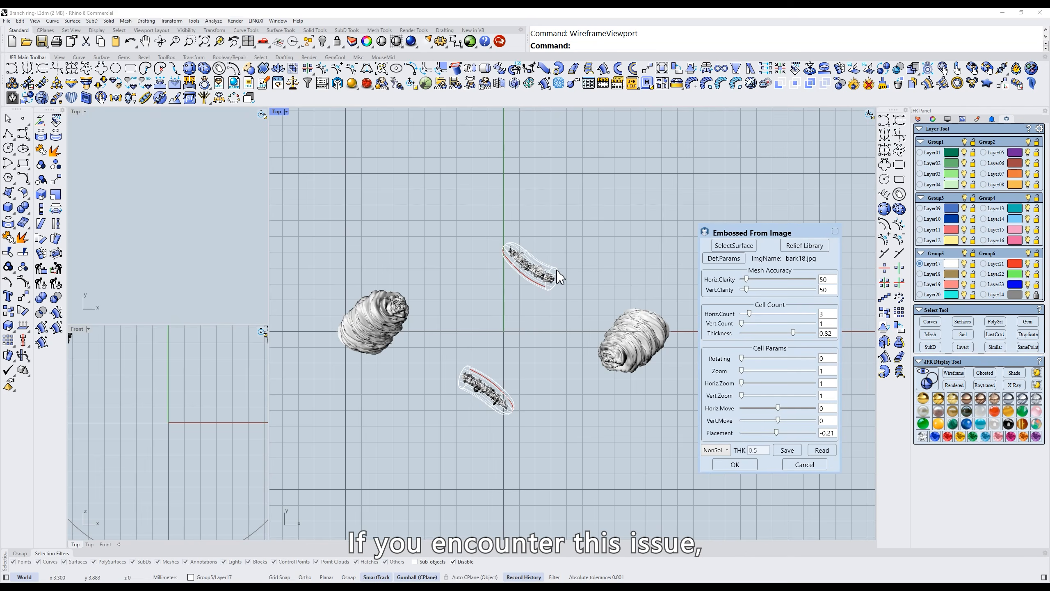
pyautogui.scroll(3, 556, 268)
pyautogui.scroll(-3, 558, 288)
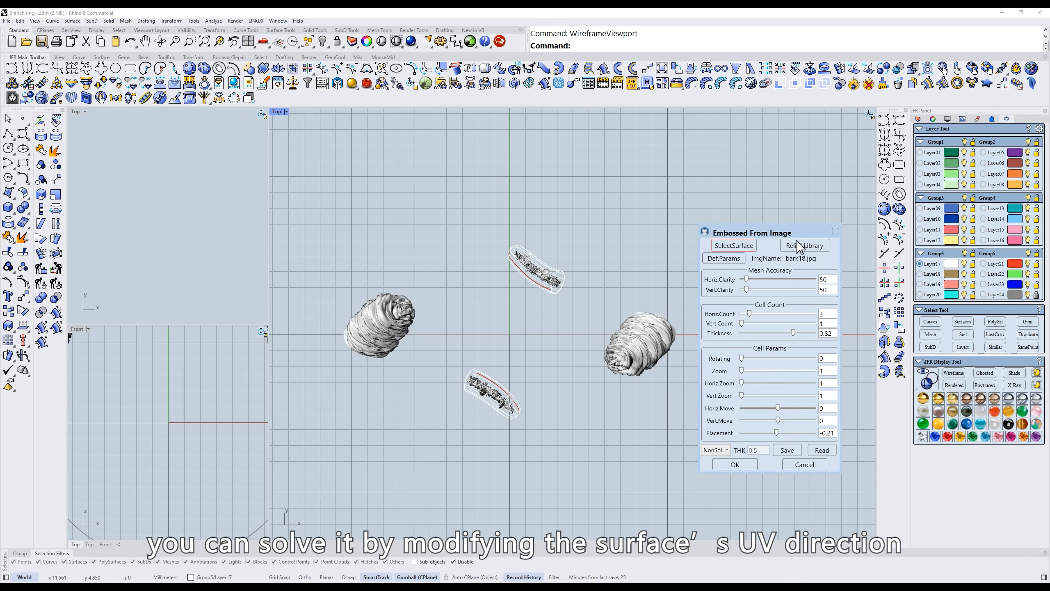
pyautogui.click(836, 232)
# Return to shaded display and reverse the U direction of the upper twig surface.
pyautogui.moveTo(590, 262); pyautogui.dragTo(615, 266, button='right')
pyautogui.hotkey('ctrl', 'alt', 's')
pyautogui.scroll(4, 576, 275)
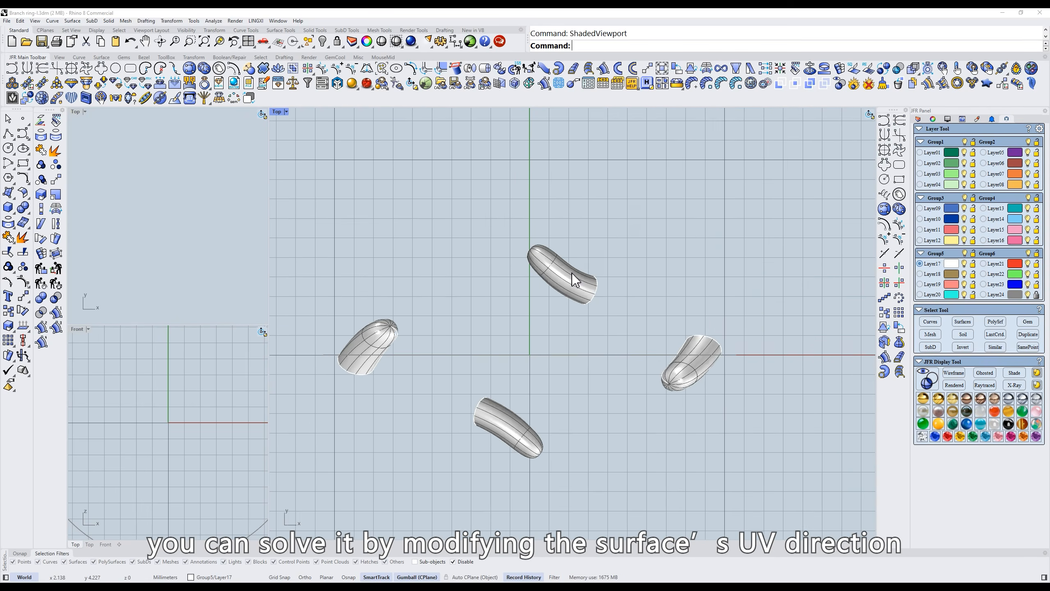
pyautogui.moveTo(630, 208); pyautogui.dragTo(579, 265)
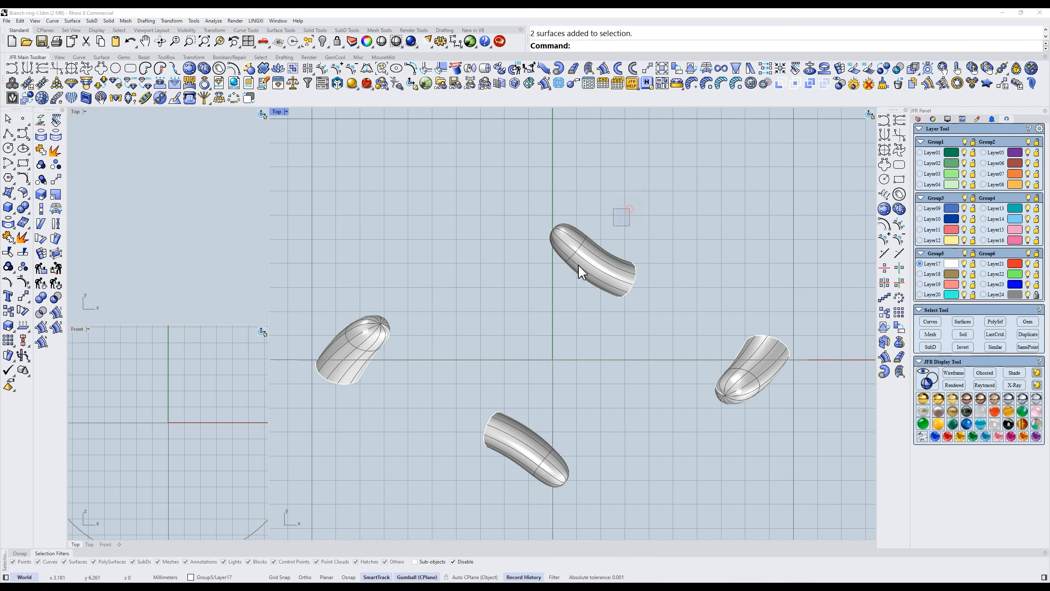
pyautogui.click(23, 327)
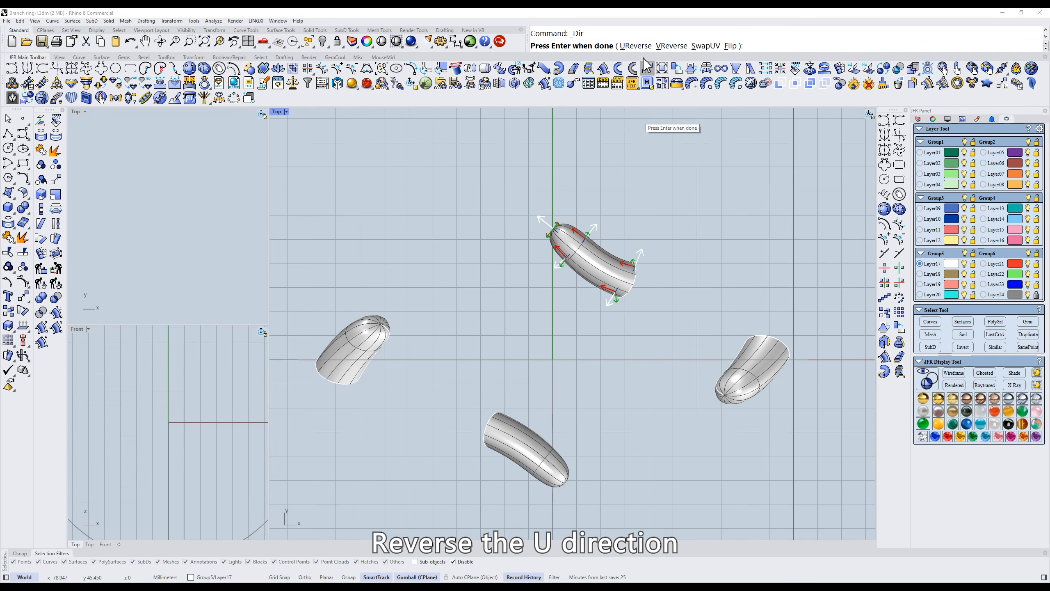
pyautogui.click(635, 46)
pyautogui.press('Return')
# Reverse the U direction of the lower twig surface.
pyautogui.click(498, 424)
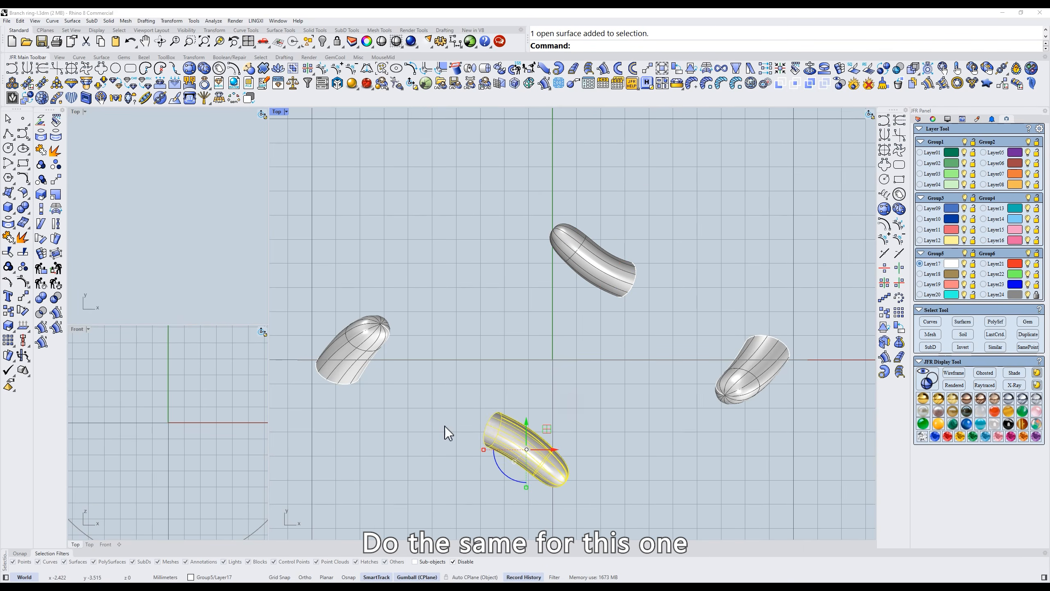
pyautogui.click(24, 326)
pyautogui.click(636, 47)
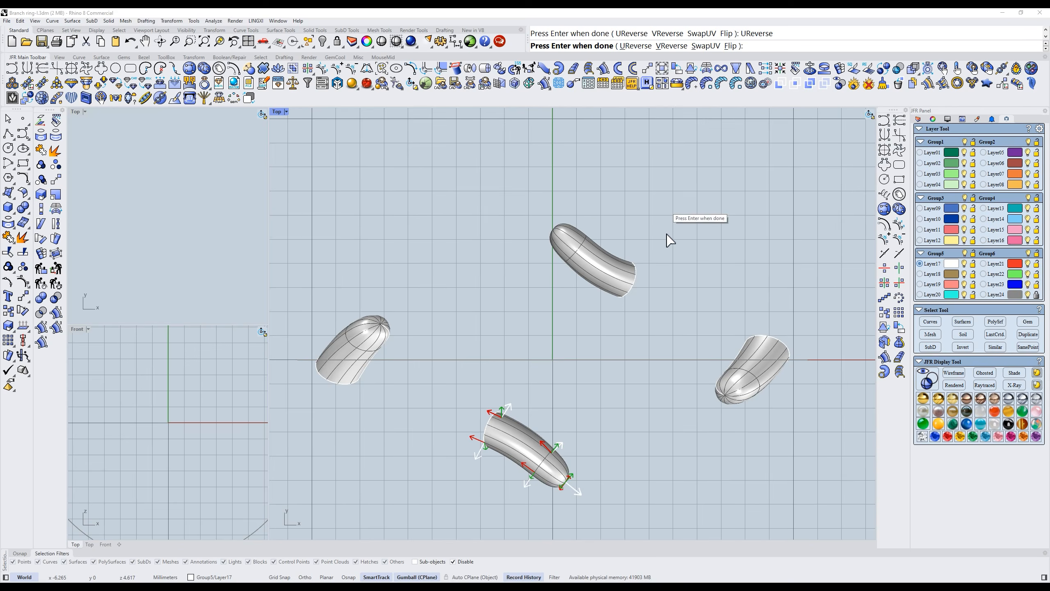
pyautogui.press('Return')
# Start an image emboss relief with bark18.jpg on the four twig surfaces and preview it in wireframe display.
pyautogui.moveTo(809, 232); pyautogui.dragTo(382, 381)
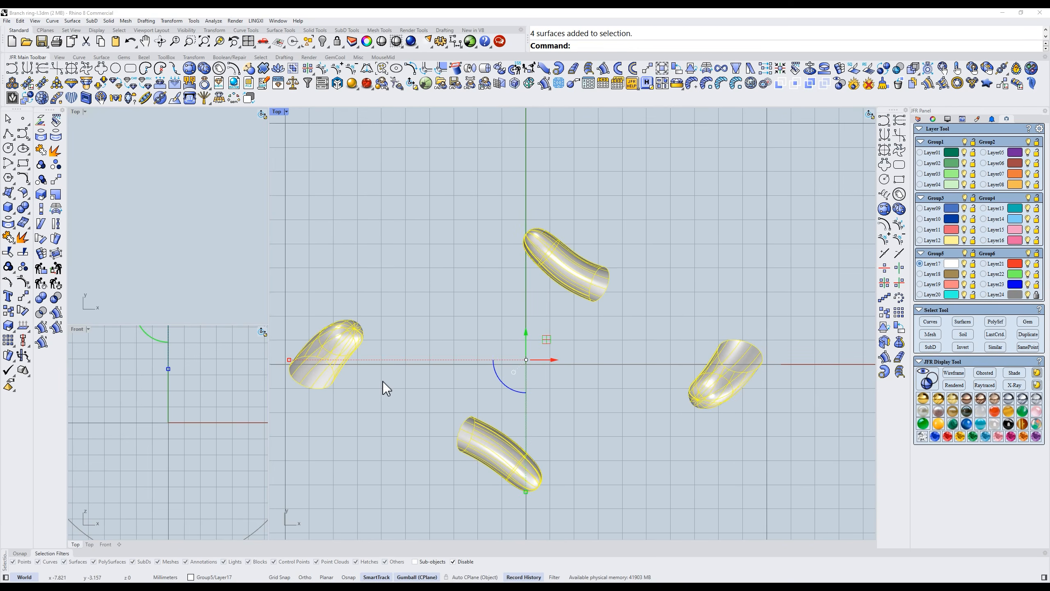
pyautogui.click(522, 75)
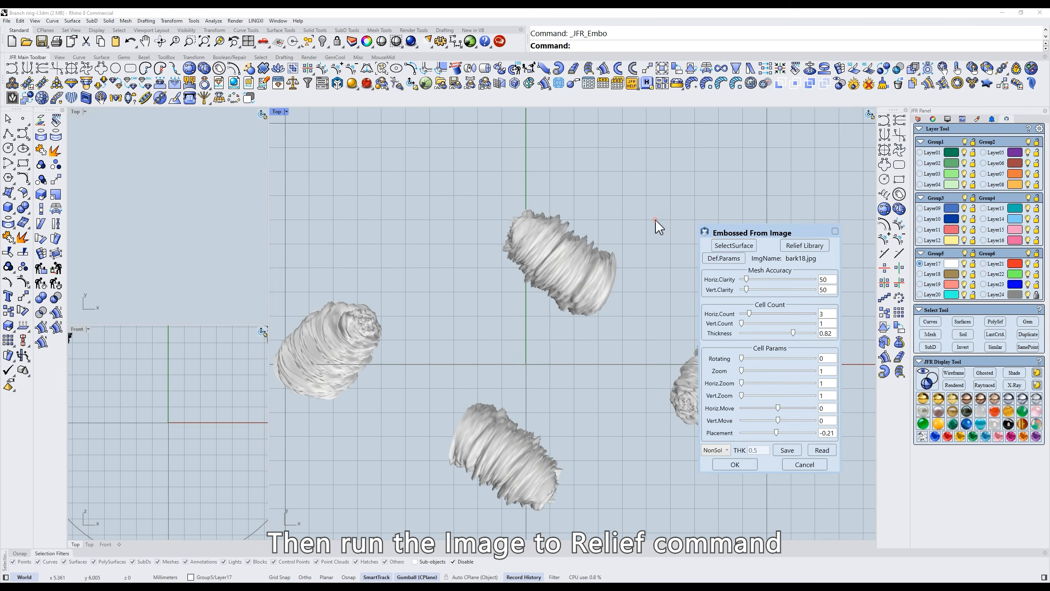
pyautogui.scroll(-4, 589, 255)
pyautogui.keyDown('ctrl'); pyautogui.keyDown('shift'); pyautogui.moveTo(589, 254); pyautogui.dragTo(552, 308, button='right'); pyautogui.keyUp('shift'); pyautogui.keyUp('ctrl')
pyautogui.scroll(2, 552, 295)
pyautogui.hotkey('ctrl', 'alt', 'w')
pyautogui.scroll(4, 535, 288)
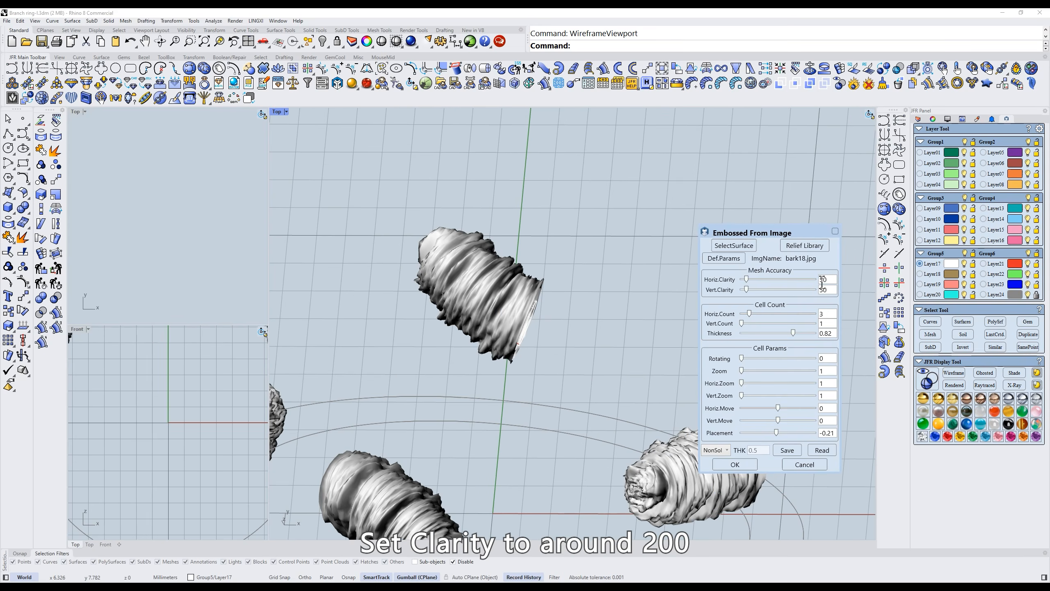
# Set the twig relief's horizontal and vertical clarity to 200 and its horizontal cell count to 1.
pyautogui.write('00')
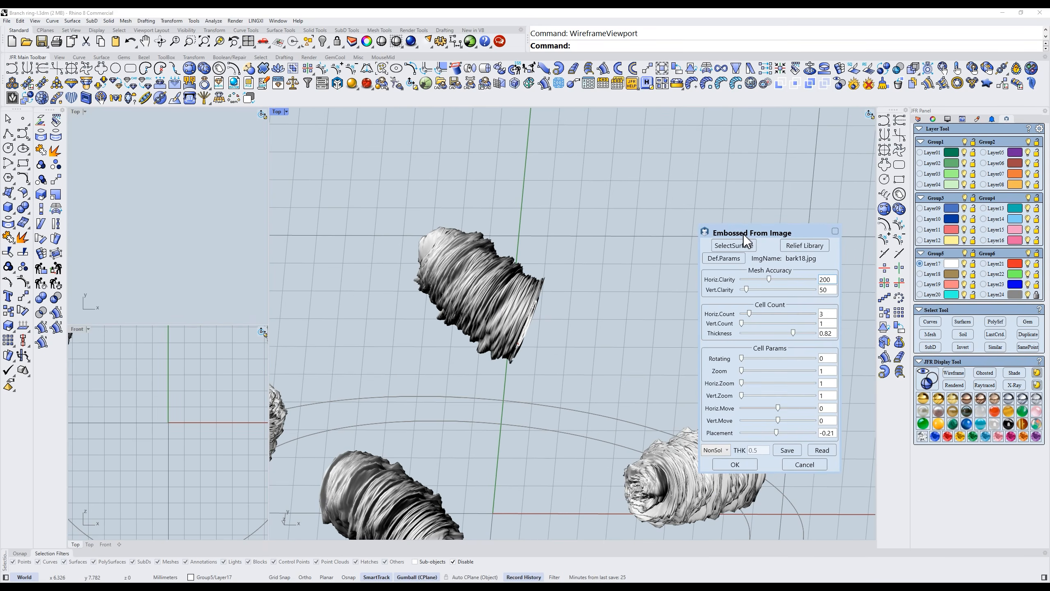
pyautogui.press('Tab')
pyautogui.write('2')
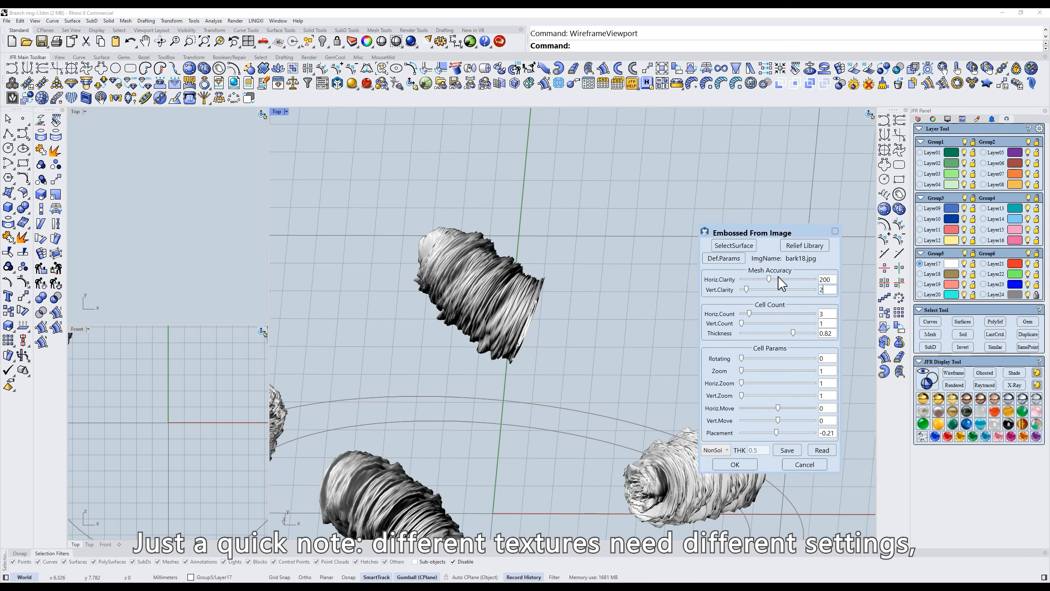
pyautogui.moveTo(546, 352); pyautogui.dragTo(553, 334, button='right')
pyautogui.moveTo(749, 314); pyautogui.dragTo(741, 314)
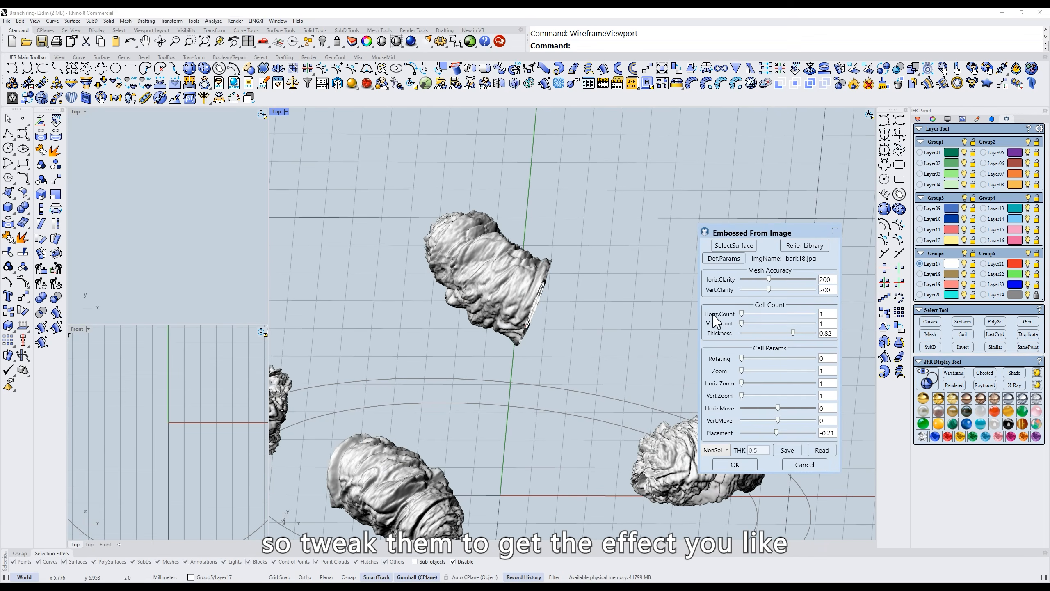
# Set the twig relief's horizontal zoom to 1.5.
pyautogui.moveTo(555, 323); pyautogui.dragTo(582, 347, button='right')
pyautogui.scroll(2, 581, 343)
pyautogui.moveTo(742, 382); pyautogui.dragTo(795, 377)
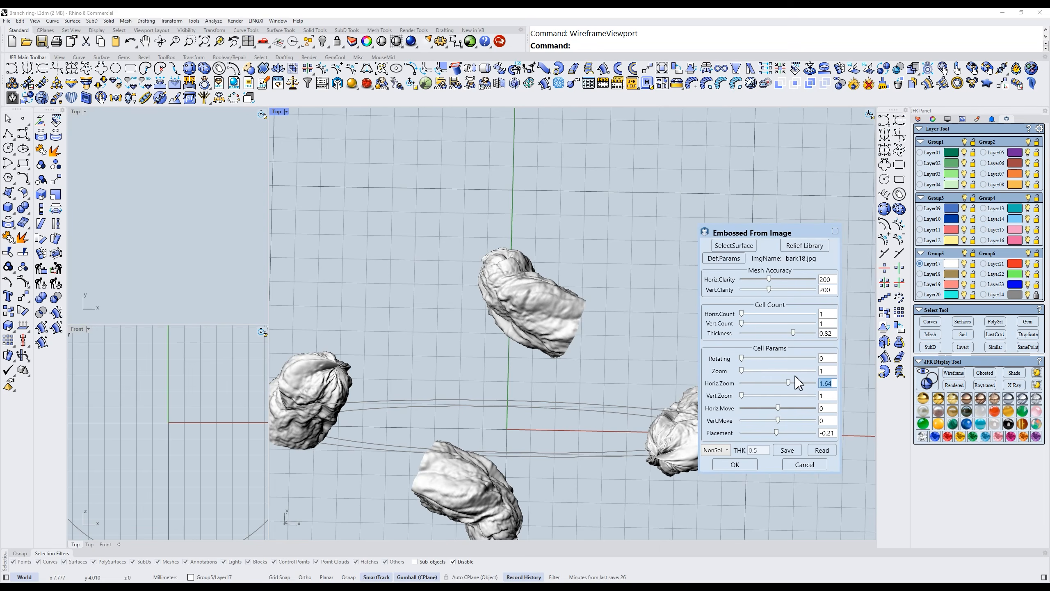
pyautogui.press('Return')
# In Front view, set the twig relief's thickness to 0.50 and its placement to 0.24.
pyautogui.scroll(-4, 626, 397)
pyautogui.moveTo(588, 397); pyautogui.dragTo(483, 416, button='right')
pyautogui.write('f')
pyautogui.press('Return')
pyautogui.scroll(6, 591, 335)
pyautogui.moveTo(591, 336); pyautogui.dragTo(577, 339, button='right')
pyautogui.moveTo(794, 334); pyautogui.dragTo(787, 334)
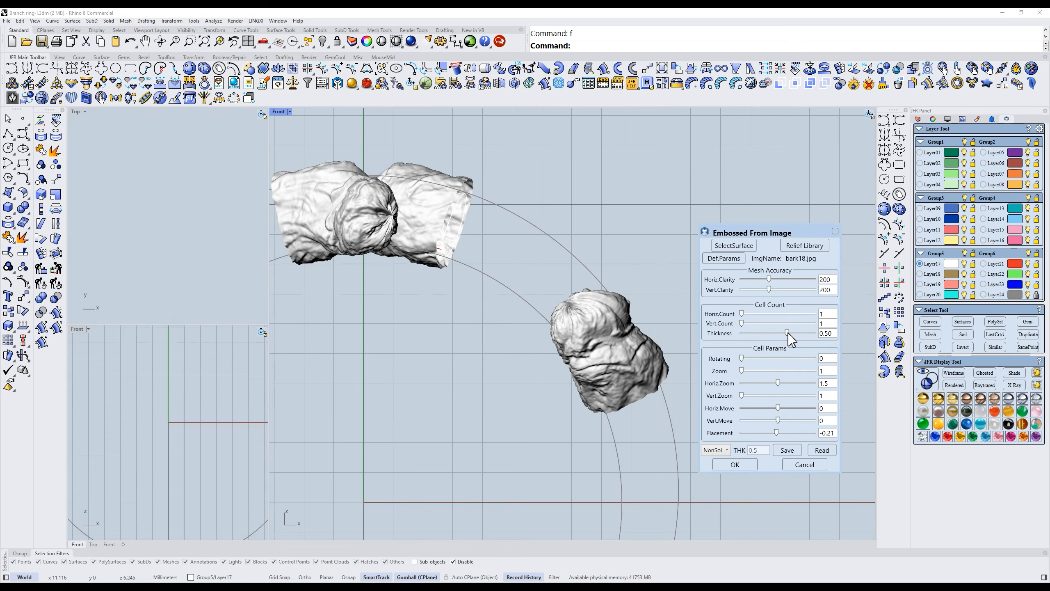
pyautogui.scroll(2, 683, 347)
pyautogui.moveTo(773, 431); pyautogui.dragTo(780, 433)
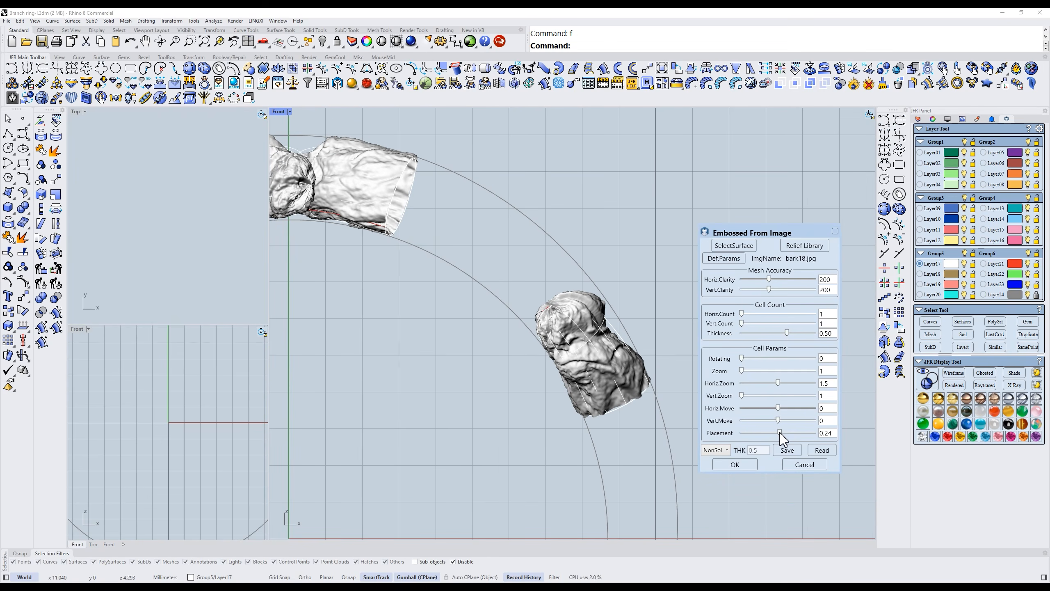
# Return to Top view, set the relief output to Solid, and generate the relief meshes on the four twigs.
pyautogui.scroll(-4, 455, 350)
pyautogui.moveTo(456, 356); pyautogui.dragTo(499, 396, button='right')
pyautogui.keyDown('ctrl'); pyautogui.keyDown('shift'); pyautogui.moveTo(464, 309); pyautogui.dragTo(503, 353, button='right'); pyautogui.keyUp('shift'); pyautogui.keyUp('ctrl')
pyautogui.write('t')
pyautogui.press('Return')
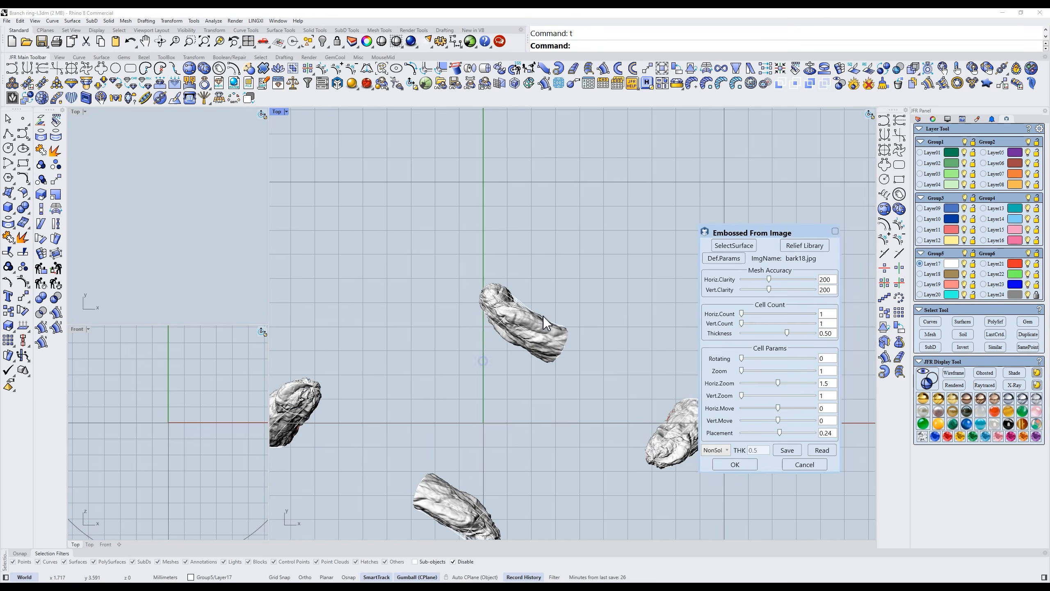
pyautogui.moveTo(589, 367); pyautogui.dragTo(593, 338, button='right')
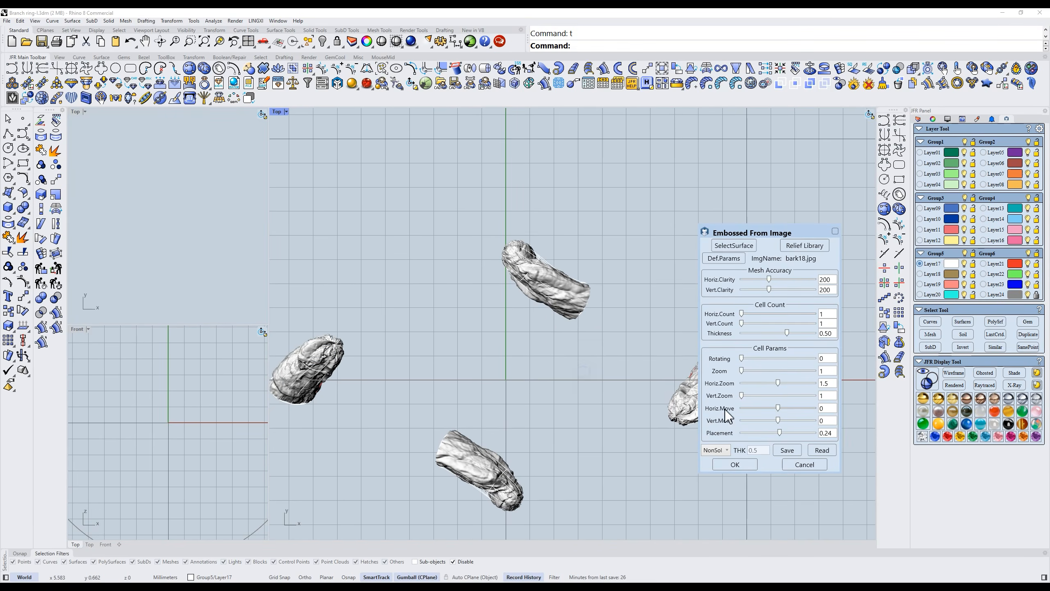
pyautogui.click(723, 450)
pyautogui.click(716, 471)
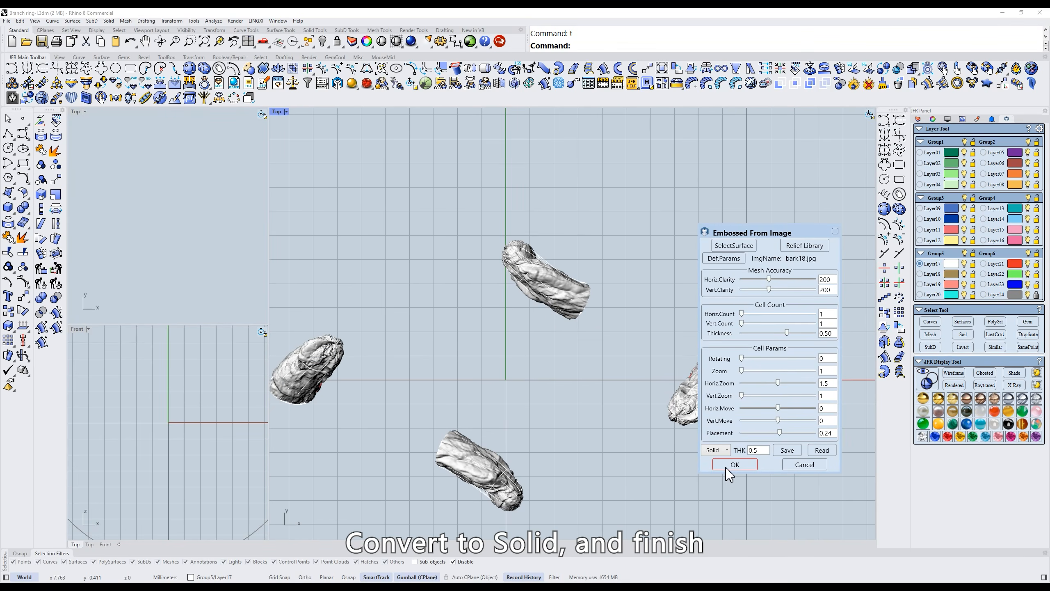
pyautogui.click(734, 464)
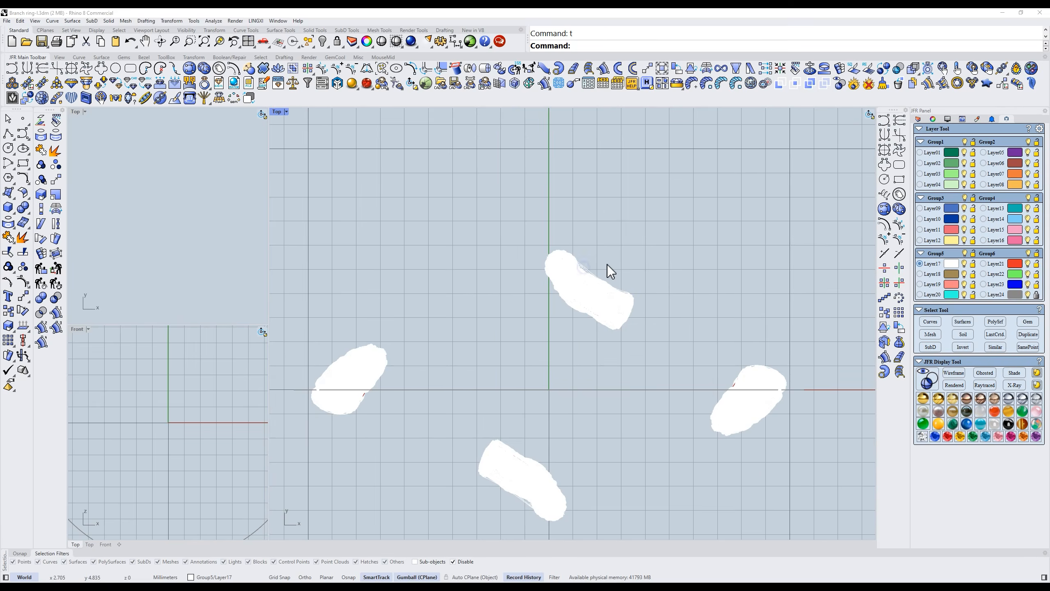
# Hide the relief mesh of the upper twig.
pyautogui.scroll(3, 603, 261)
pyautogui.click(588, 289)
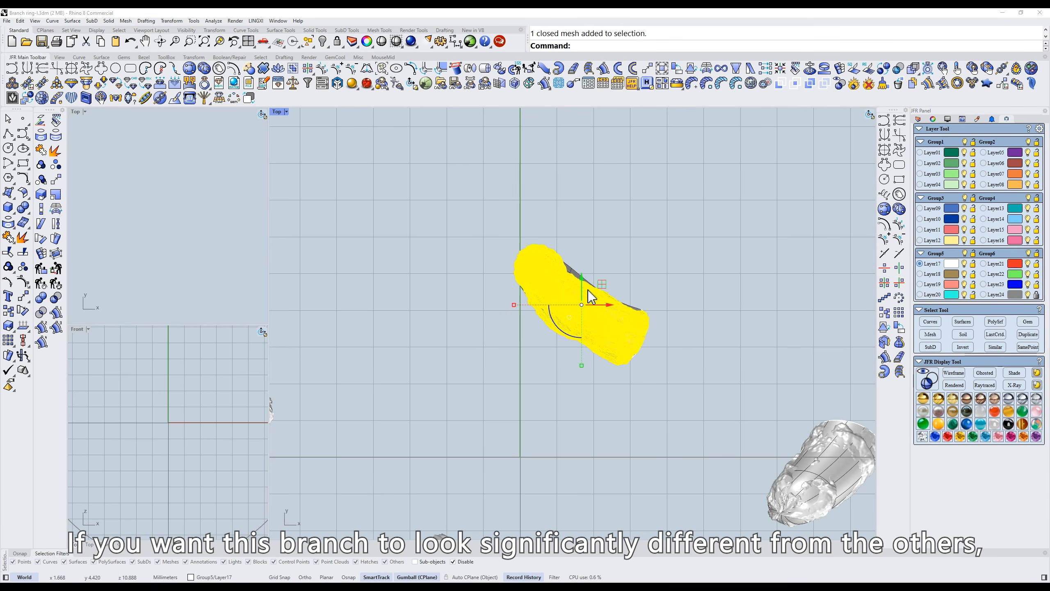
pyautogui.moveTo(652, 282); pyautogui.dragTo(613, 268, button='right')
pyautogui.hotkey('ctrl', 'h')
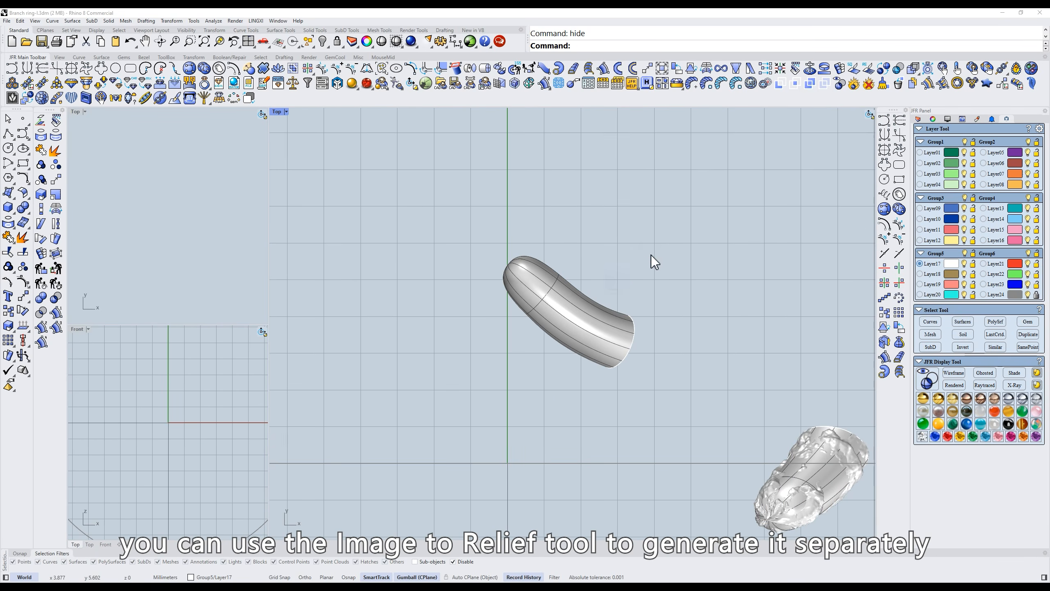
# Start a separate bark18.jpg relief on the upper twig surface with vertical clarity 200 and preview it in wireframe display.
pyautogui.click(585, 288)
pyautogui.click(528, 83)
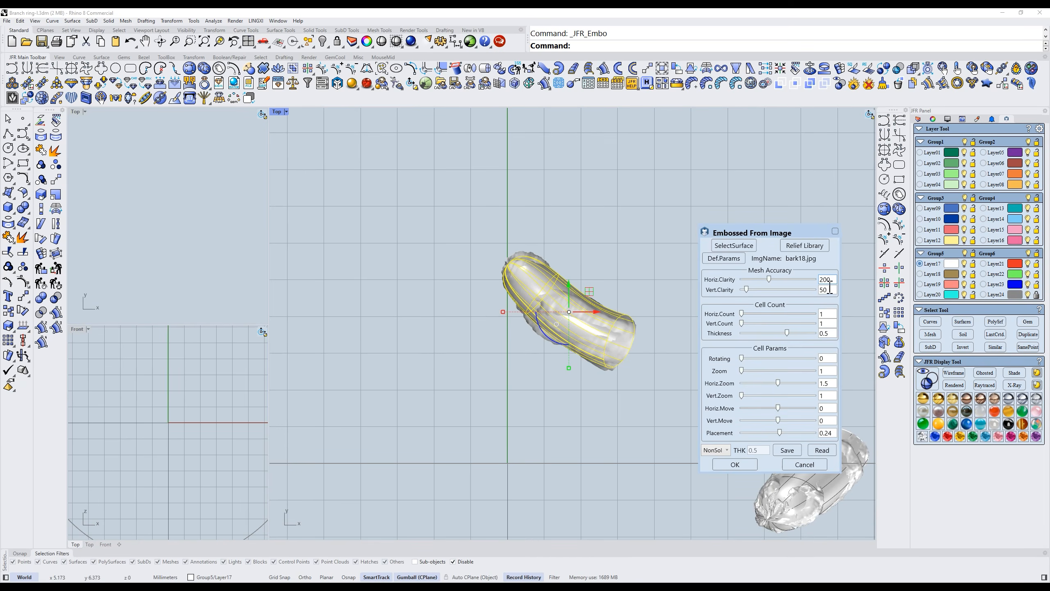
pyautogui.press('Return')
pyautogui.click(609, 282)
pyautogui.hotkey('ctrl', 'alt', 'w')
pyautogui.moveTo(609, 284)
pyautogui.mouseDown(button='right')
pyautogui.moveTo(556, 294)
pyautogui.moveTo(556, 272)
pyautogui.moveTo(543, 276)
pyautogui.mouseUp(button='right')
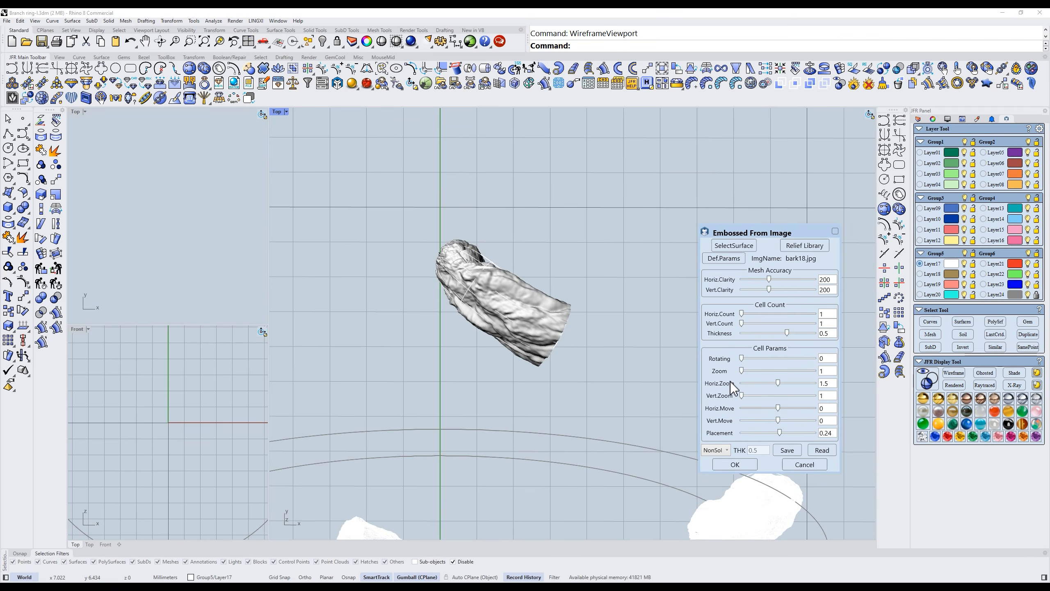
# Try horizontal move values of 20, -20 and -40 for the upper twig's separate relief.
pyautogui.moveTo(781, 415); pyautogui.dragTo(824, 408)
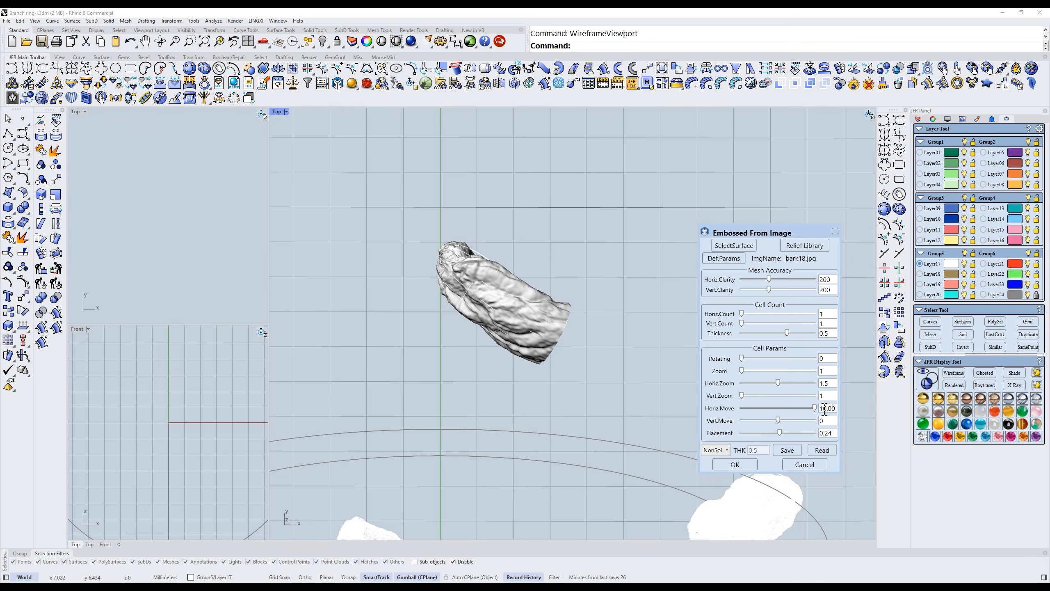
pyautogui.write('2')
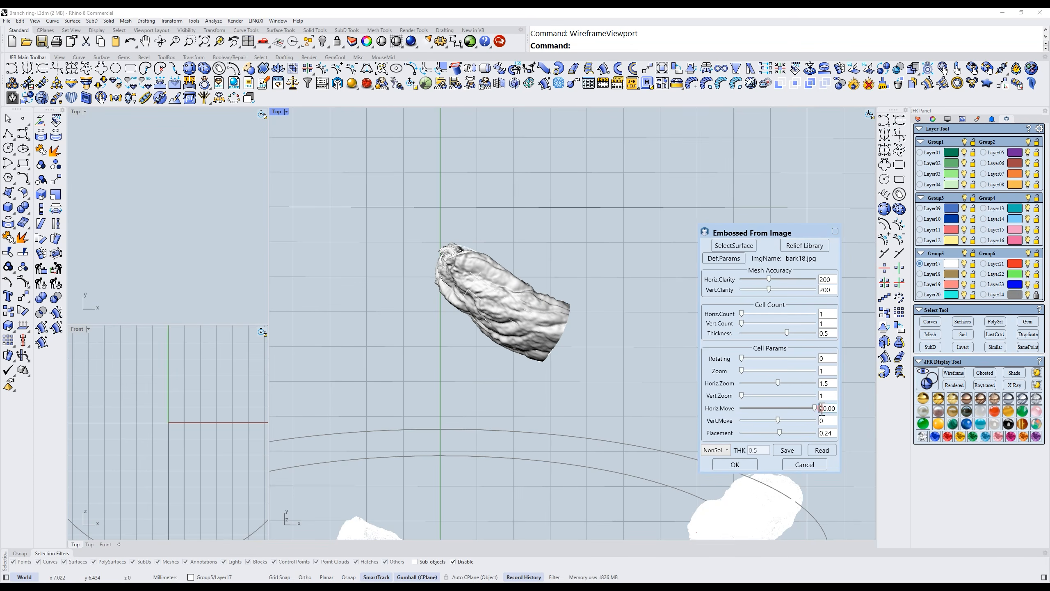
pyautogui.write('-')
pyautogui.moveTo(556, 291); pyautogui.dragTo(571, 392, button='right')
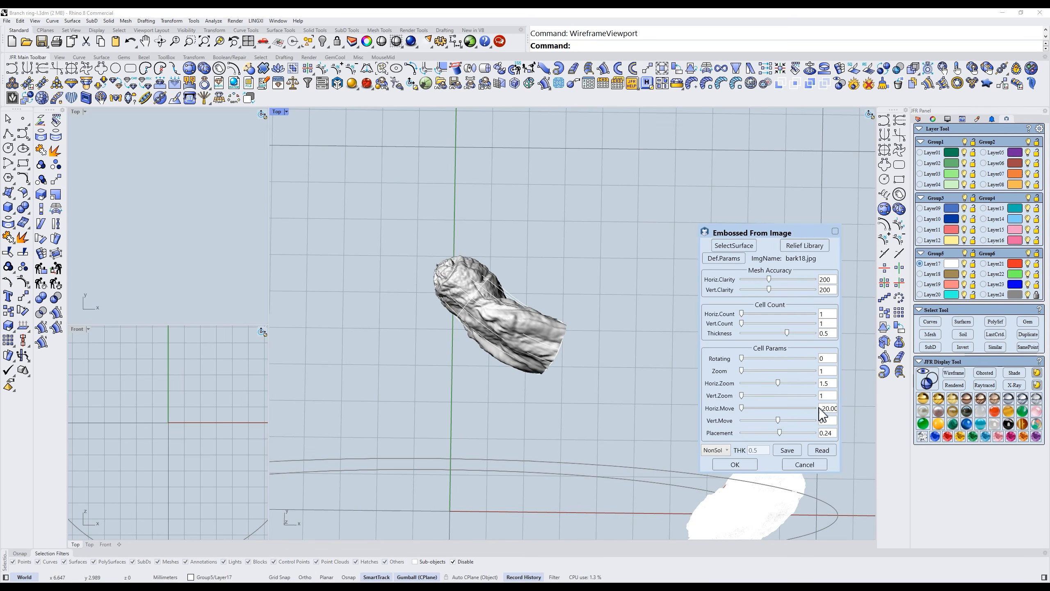
pyautogui.write('4')
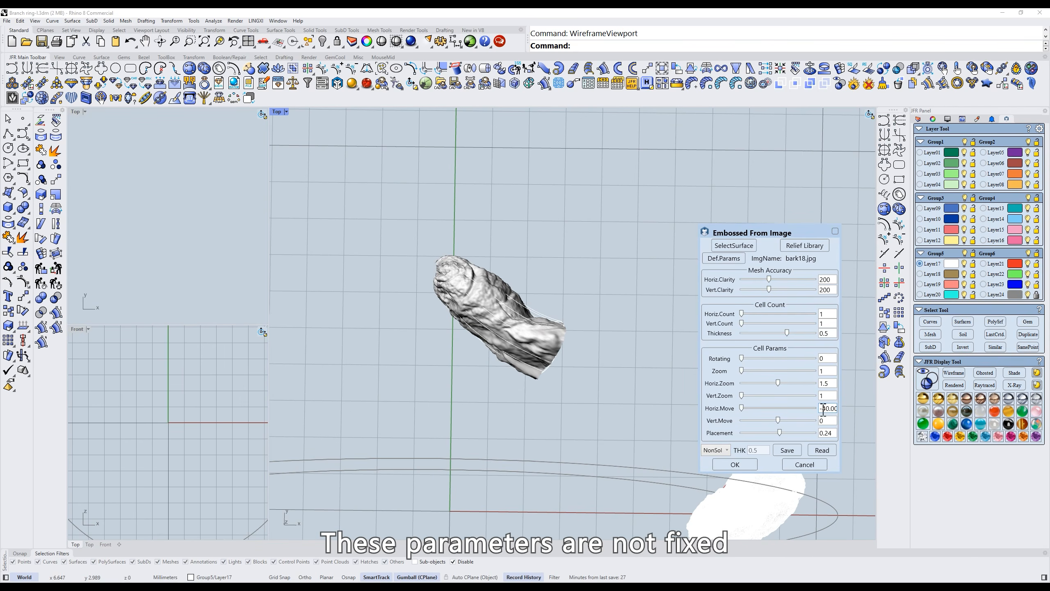
# Generate the separate relief on the upper twig and switch back to shaded display.
pyautogui.scroll(-6, 414, 314)
pyautogui.moveTo(445, 327)
pyautogui.mouseDown(button='right')
pyautogui.moveTo(424, 352)
pyautogui.moveTo(448, 318)
pyautogui.moveTo(543, 310)
pyautogui.moveTo(623, 250)
pyautogui.mouseUp(button='right')
pyautogui.click(735, 465)
pyautogui.scroll(6, 483, 321)
pyautogui.hotkey('ctrl', 'alt', 's')
pyautogui.scroll(-4, 544, 309)
# Return to Top view and undo the separate upper twig relief and the hiding of its earlier mesh.
pyautogui.write('t')
pyautogui.press('Return')
pyautogui.hotkey('ctrl', 'z')
pyautogui.hotkey('ctrl', 'z')
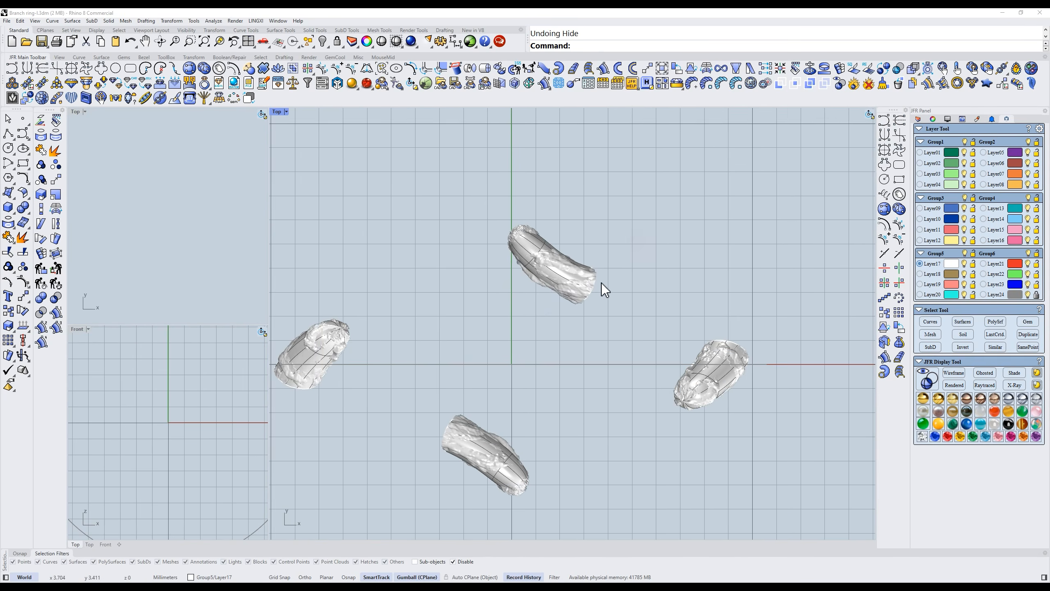
# Show all hidden parts of the ring.
pyautogui.scroll(-2, 600, 284)
pyautogui.hotkey('ctrl', 'alt', 'h')
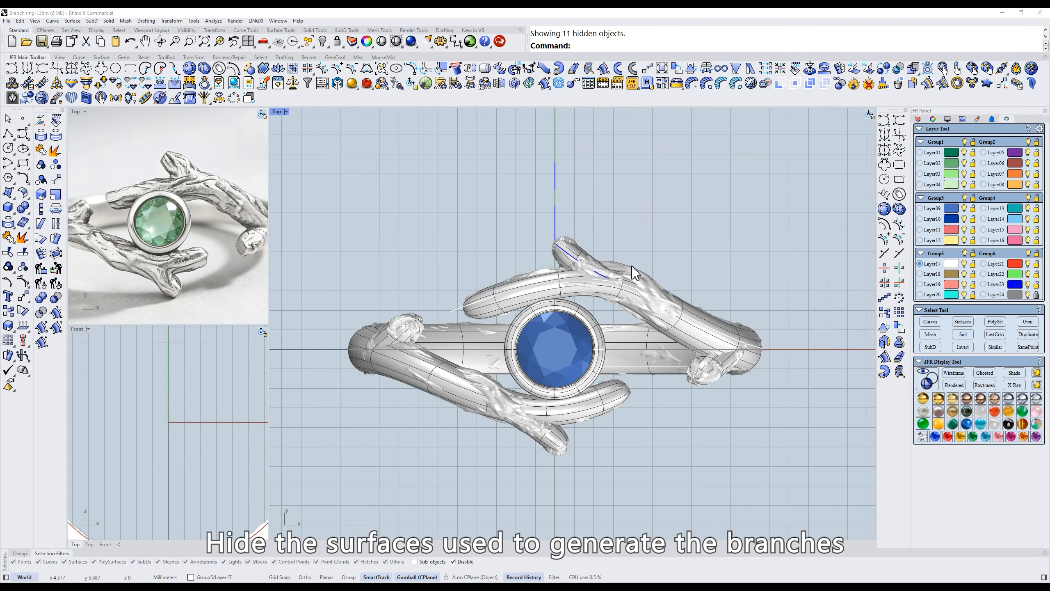
pyautogui.scroll(3, 645, 277)
pyautogui.moveTo(653, 276); pyautogui.dragTo(581, 268, button='right')
pyautogui.scroll(-2, 642, 260)
# Hide the smooth source surfaces of the main branches and the four small twigs, keeping their bark relief meshes visible.
pyautogui.click(545, 258)
pyautogui.scroll(4, 547, 258)
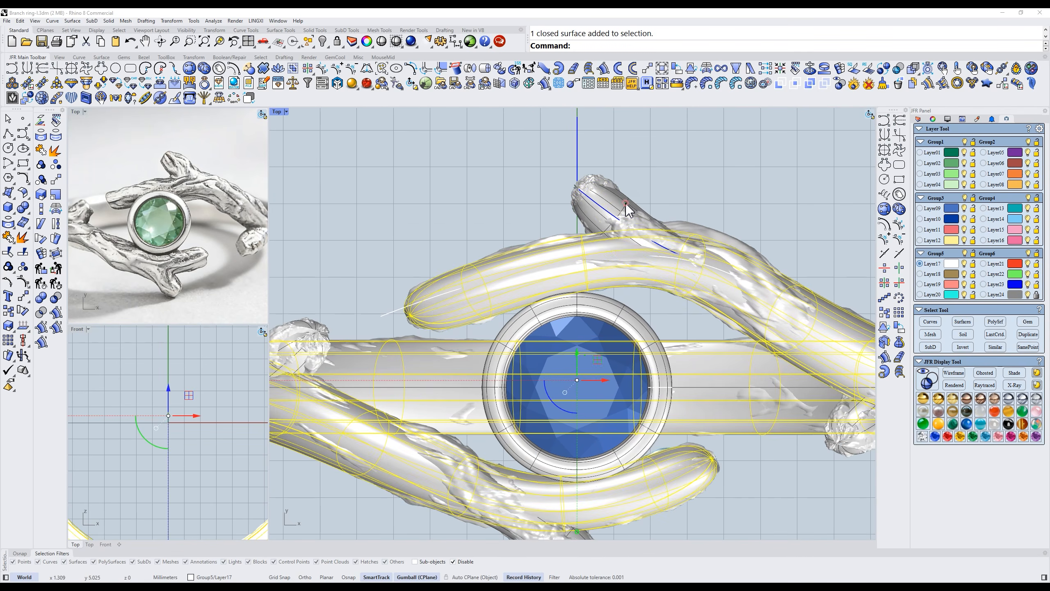
pyautogui.scroll(-3, 557, 253)
pyautogui.scroll(3, 415, 337)
pyautogui.click(397, 323)
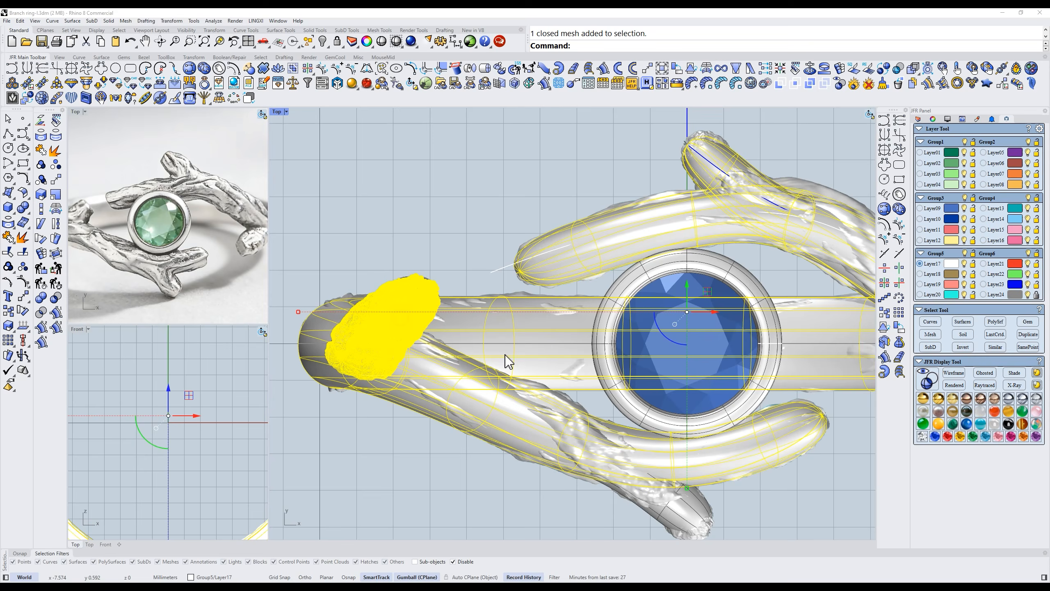
pyautogui.keyDown('ctrl'); pyautogui.click(400, 314); pyautogui.keyUp('ctrl')
pyautogui.keyDown('shift'); pyautogui.click(408, 315); pyautogui.keyUp('shift')
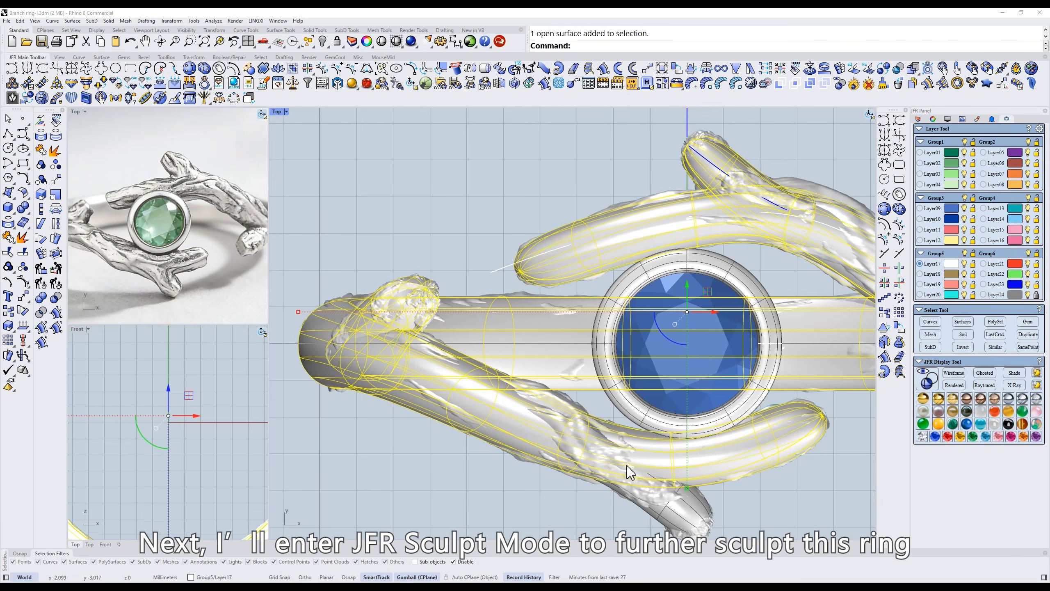
pyautogui.keyDown('shift'); pyautogui.click(692, 503); pyautogui.keyUp('shift')
pyautogui.scroll(-2, 747, 437)
pyautogui.moveTo(818, 414); pyautogui.dragTo(683, 401, button='right')
pyautogui.scroll(2, 787, 389)
pyautogui.keyDown('shift'); pyautogui.click(783, 358); pyautogui.keyUp('shift')
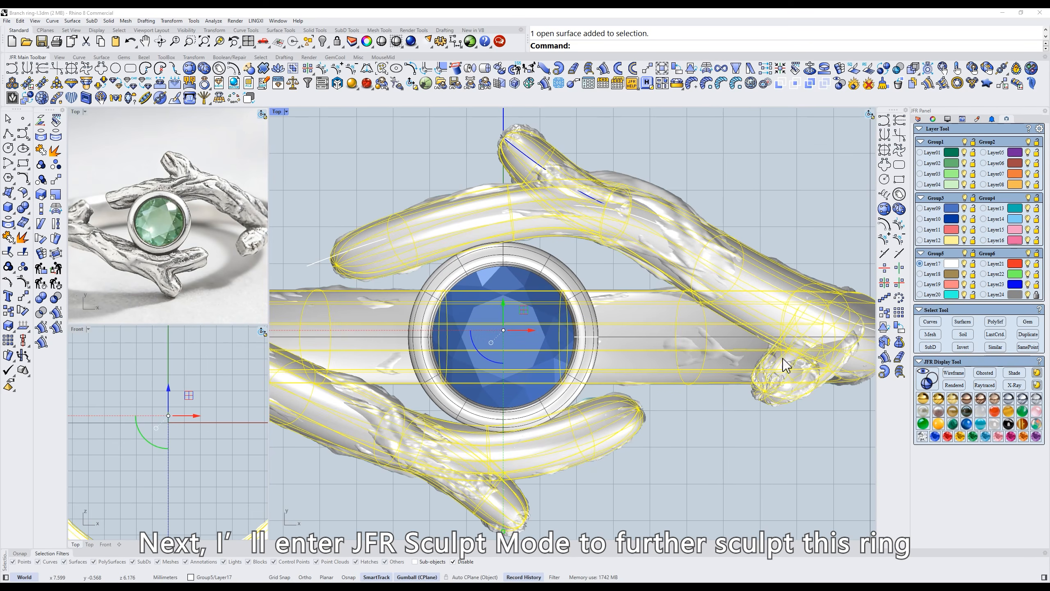
pyautogui.scroll(-3, 785, 364)
pyautogui.write('hide')
pyautogui.press('Return')
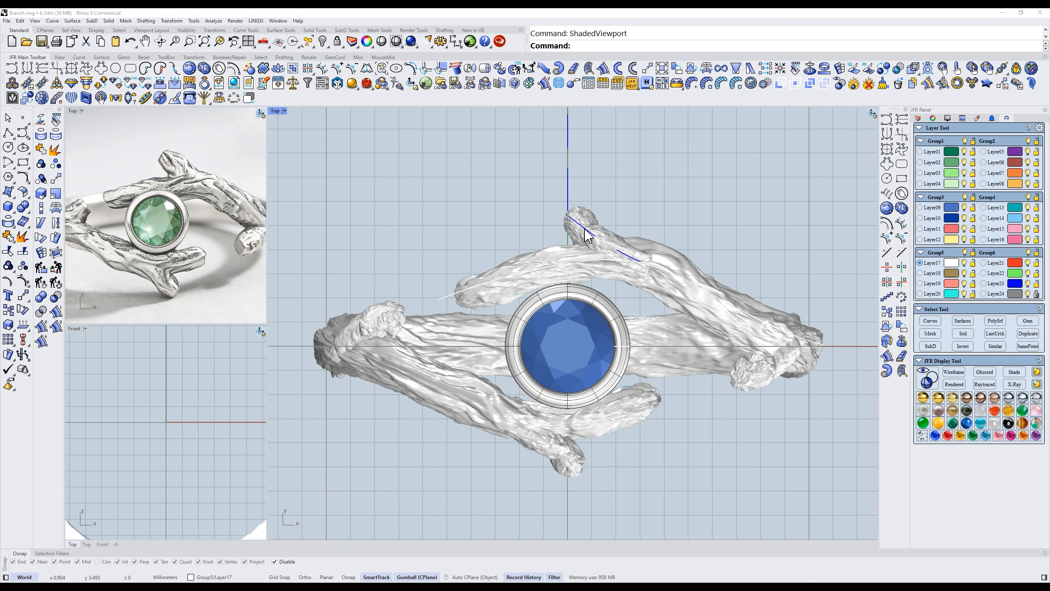
# Slightly adjust the position of the small upper twig on its branch.
pyautogui.scroll(4, 648, 242)
pyautogui.moveTo(594, 278); pyautogui.dragTo(636, 258)
pyautogui.click(703, 225)
pyautogui.scroll(-6, 680, 224)
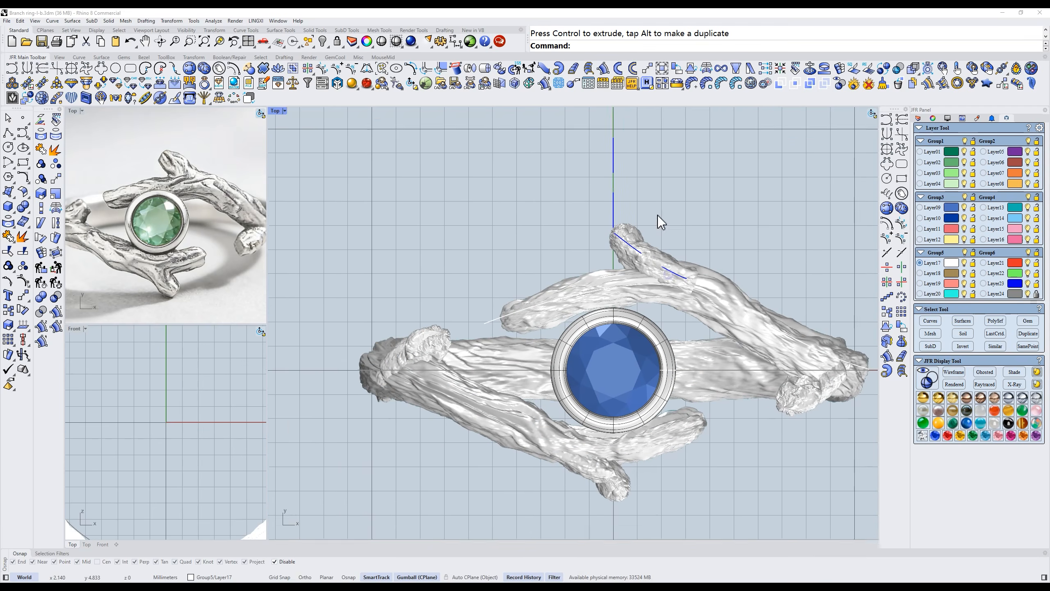
# Move the small lower twig mesh slightly in the negative Y direction.
pyautogui.moveTo(661, 223); pyautogui.dragTo(654, 185, button='right')
pyautogui.click(625, 442)
pyautogui.scroll(2, 623, 419)
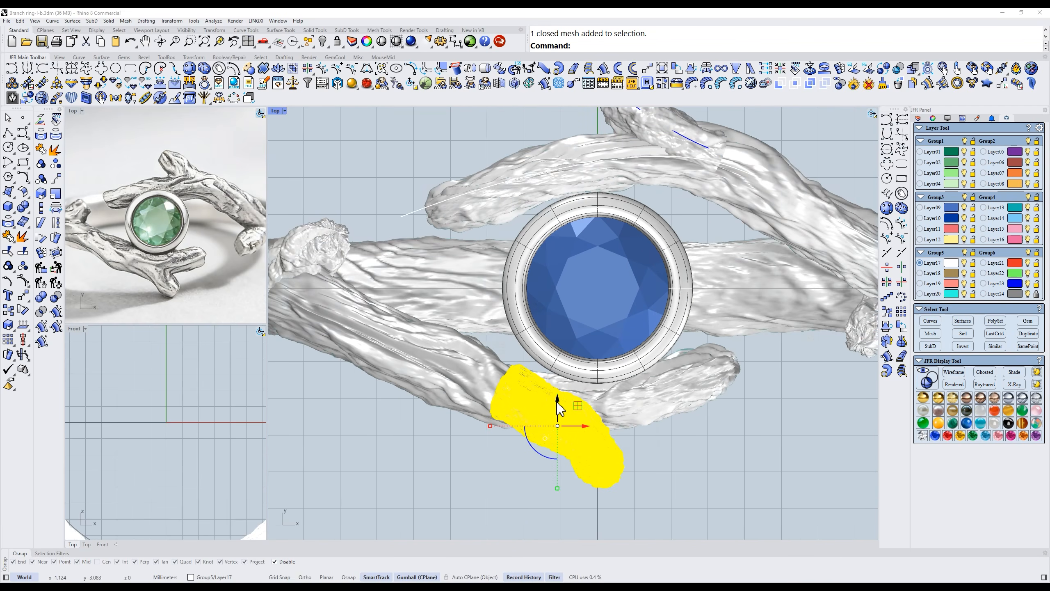
pyautogui.moveTo(559, 408); pyautogui.dragTo(561, 410)
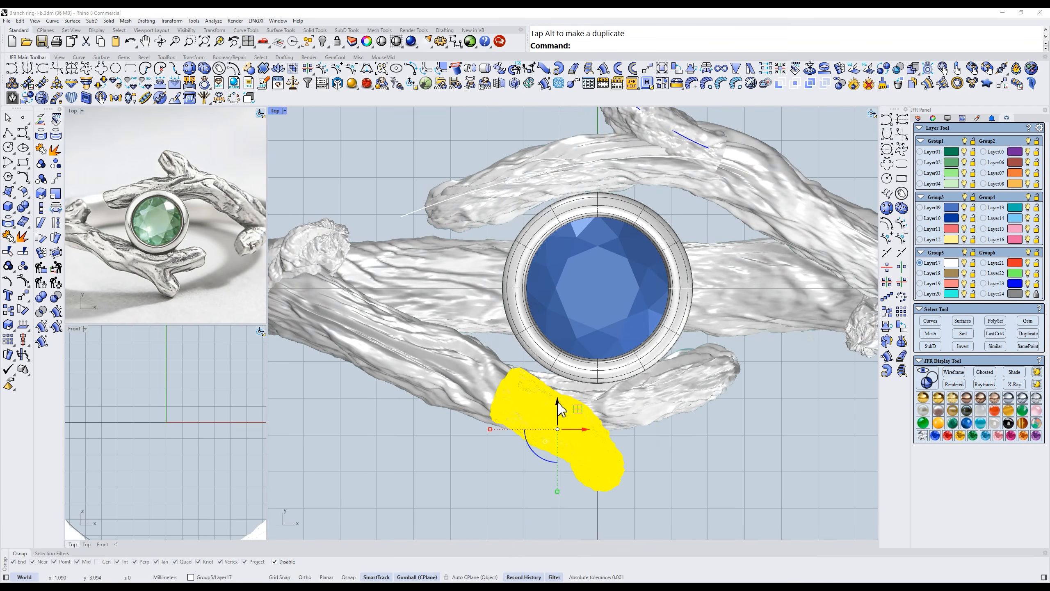
# Turn off the object axis, shift the small lower twig mesh in the positive X direction, and nudge it slightly outward.
pyautogui.click(412, 83)
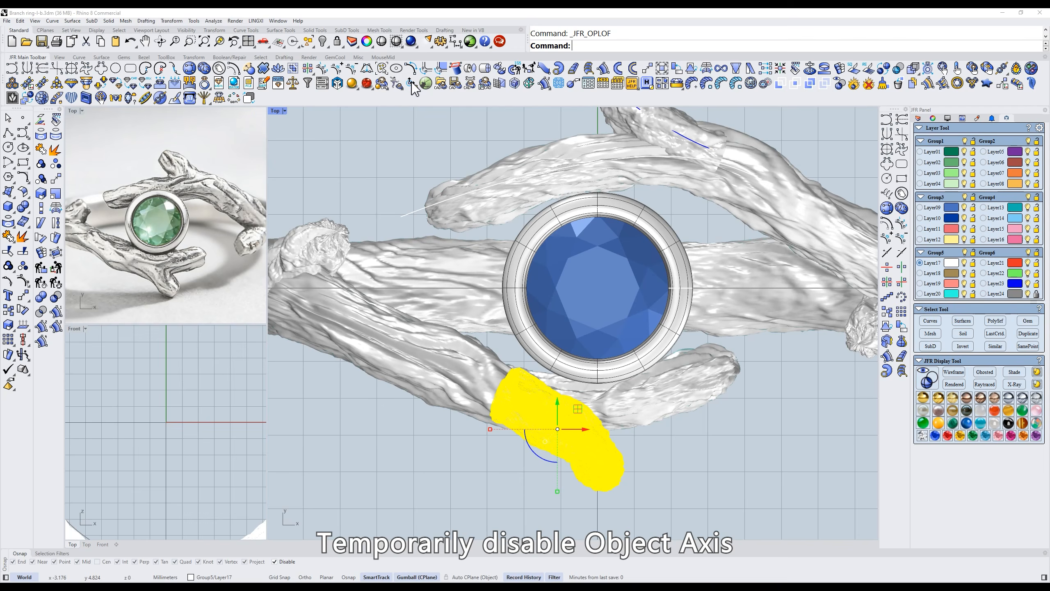
pyautogui.click(692, 68)
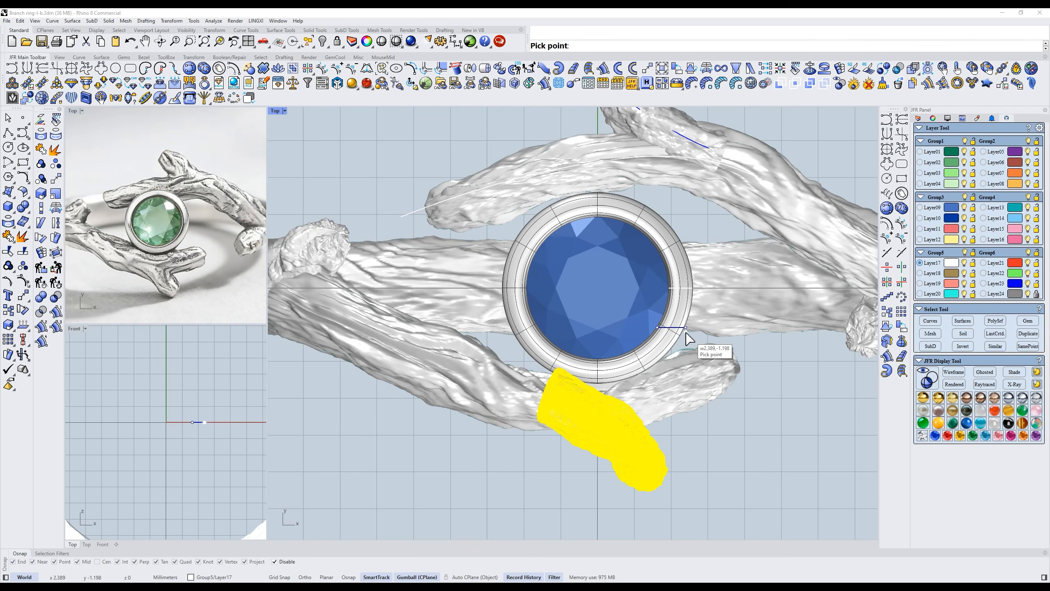
pyautogui.click(686, 340)
pyautogui.moveTo(606, 401); pyautogui.dragTo(606, 408)
pyautogui.click(685, 450)
pyautogui.scroll(-2, 643, 320)
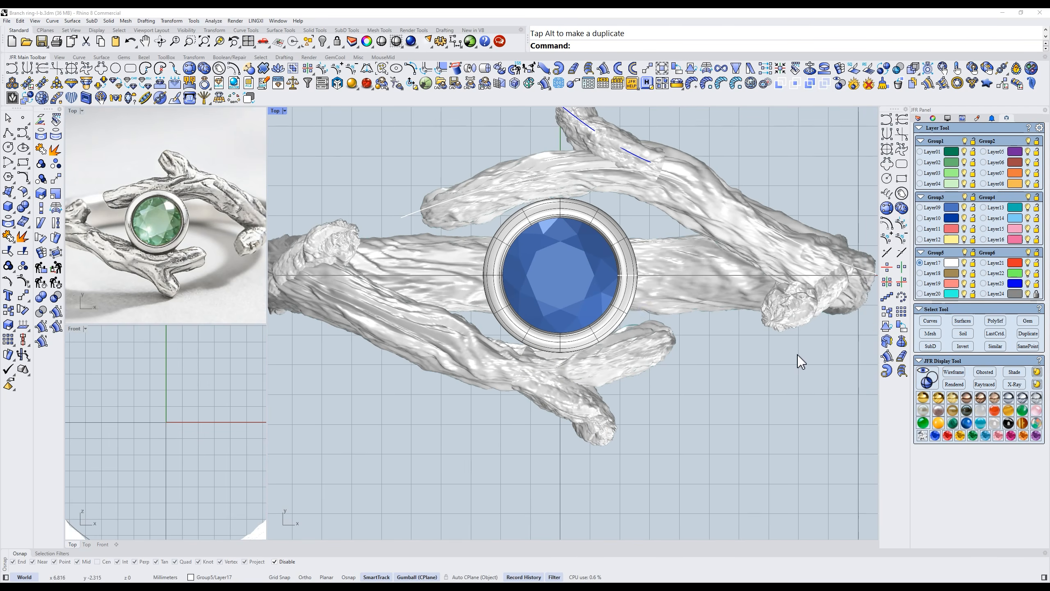
# Move the right side twig mesh a short distance in the negative X direction, towards the gemstone.
pyautogui.click(787, 312)
pyautogui.scroll(-2, 729, 366)
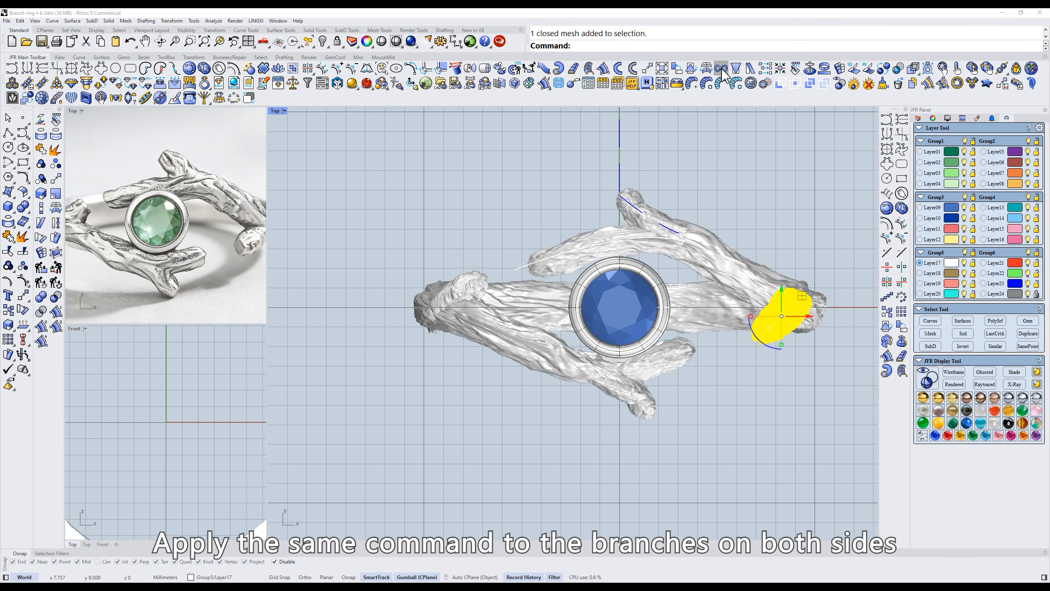
pyautogui.click(693, 67)
pyautogui.scroll(1, 753, 261)
pyautogui.click(815, 279)
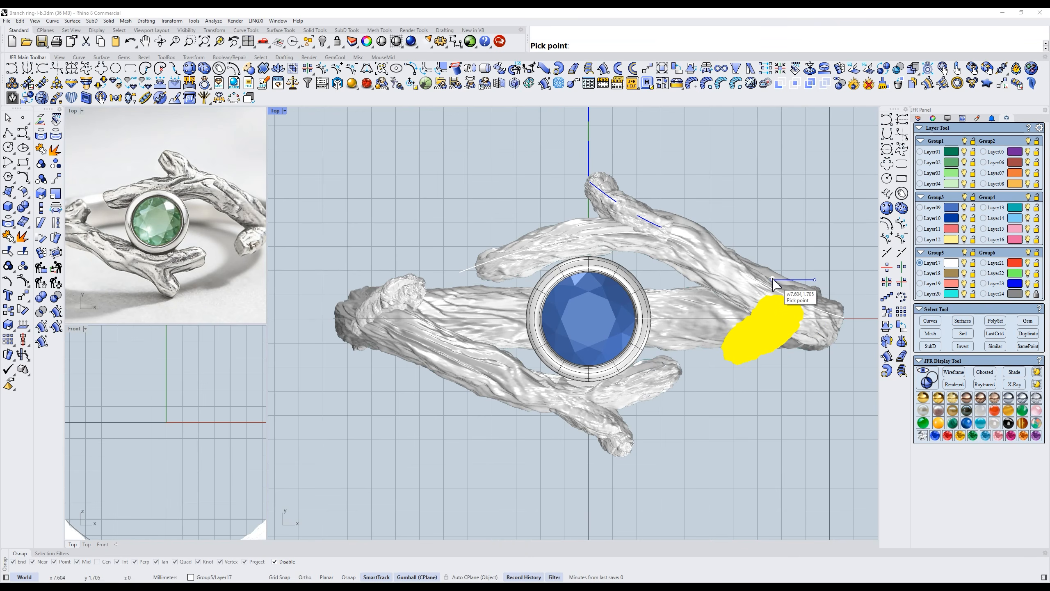
pyautogui.click(774, 285)
# Move the left side twig mesh towards the gemstone in the positive X direction, then nudge it slightly in negative Y.
pyautogui.click(425, 292)
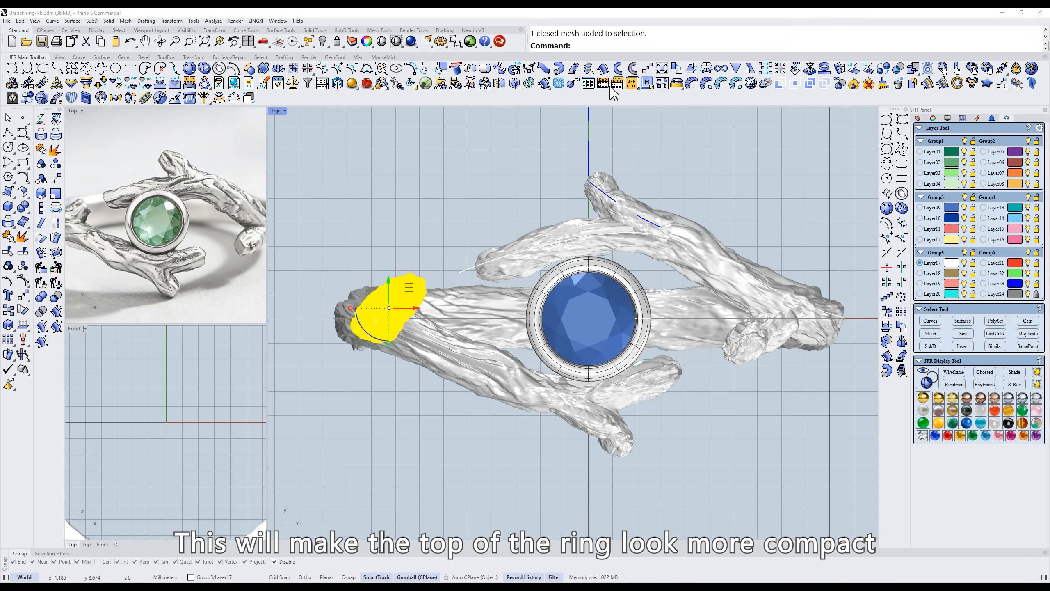
pyautogui.click(691, 67)
pyautogui.click(442, 218)
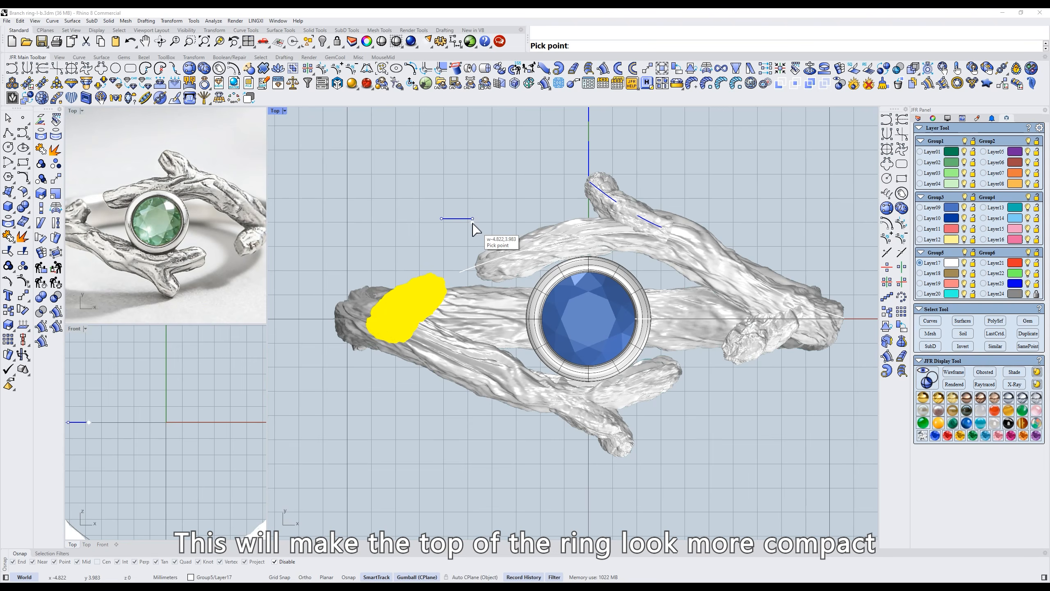
pyautogui.click(474, 223)
pyautogui.scroll(4, 418, 284)
pyautogui.moveTo(406, 292); pyautogui.dragTo(406, 296)
pyautogui.scroll(-4, 628, 318)
pyautogui.click(803, 468)
# Nudge the right side twig mesh slightly in the positive Y direction.
pyautogui.scroll(2, 715, 359)
pyautogui.scroll(2, 720, 366)
pyautogui.click(721, 318)
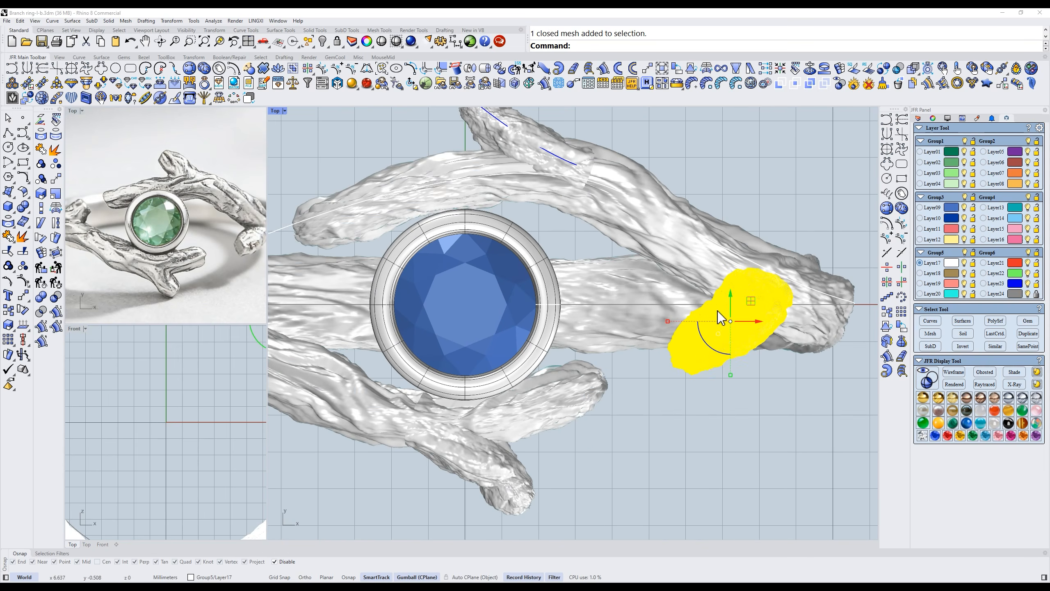
pyautogui.moveTo(731, 299); pyautogui.dragTo(734, 293)
pyautogui.click(727, 450)
pyautogui.scroll(-2, 684, 424)
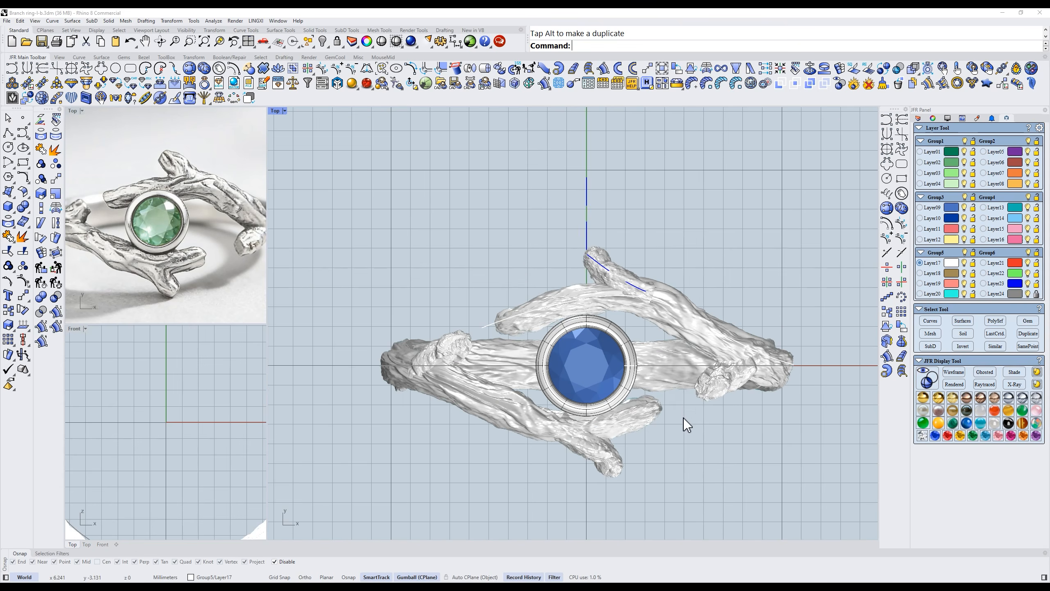
# Select all curves in the model and hide them.
pyautogui.moveTo(687, 409); pyautogui.dragTo(640, 368, button='right')
pyautogui.click(928, 325)
pyautogui.write('hide')
pyautogui.press('Return')
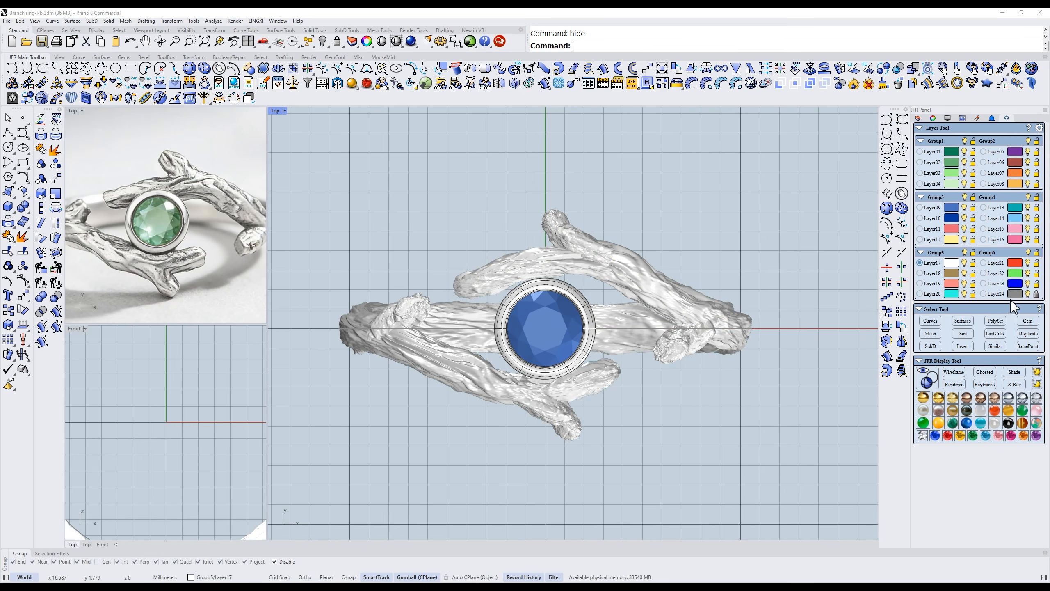
# Turn off Layer24, select the branch and twig meshes, and open them in the sculpting mode.
pyautogui.click(1028, 293)
pyautogui.moveTo(781, 193); pyautogui.dragTo(640, 497)
pyautogui.keyDown('shift'); pyautogui.moveTo(583, 478); pyautogui.dragTo(568, 433); pyautogui.keyUp('shift')
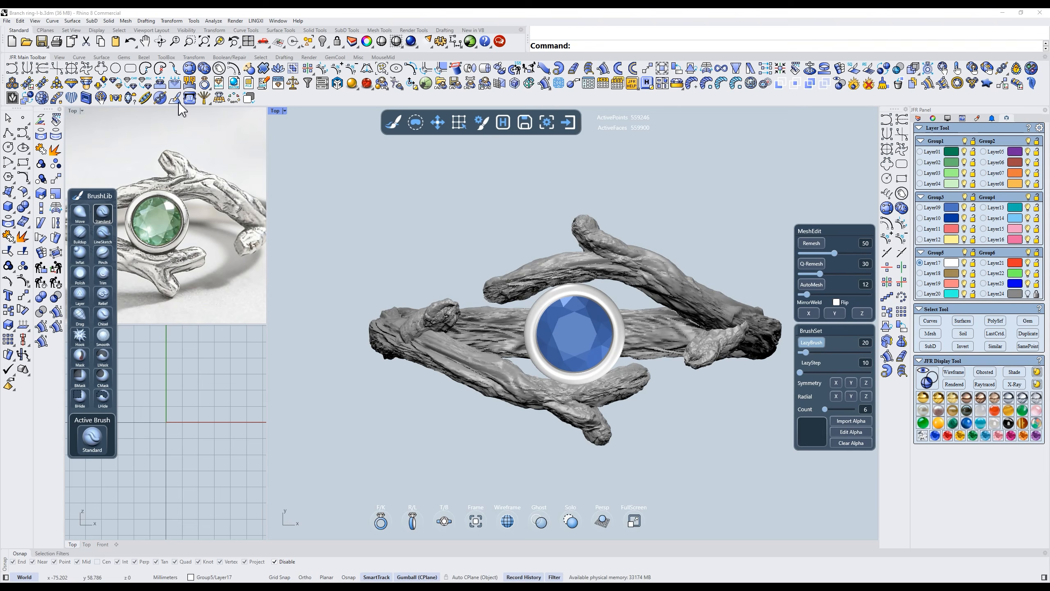
# Set the Remesh value to 82 and remesh the branches into one dense mesh.
pyautogui.scroll(2, 601, 359)
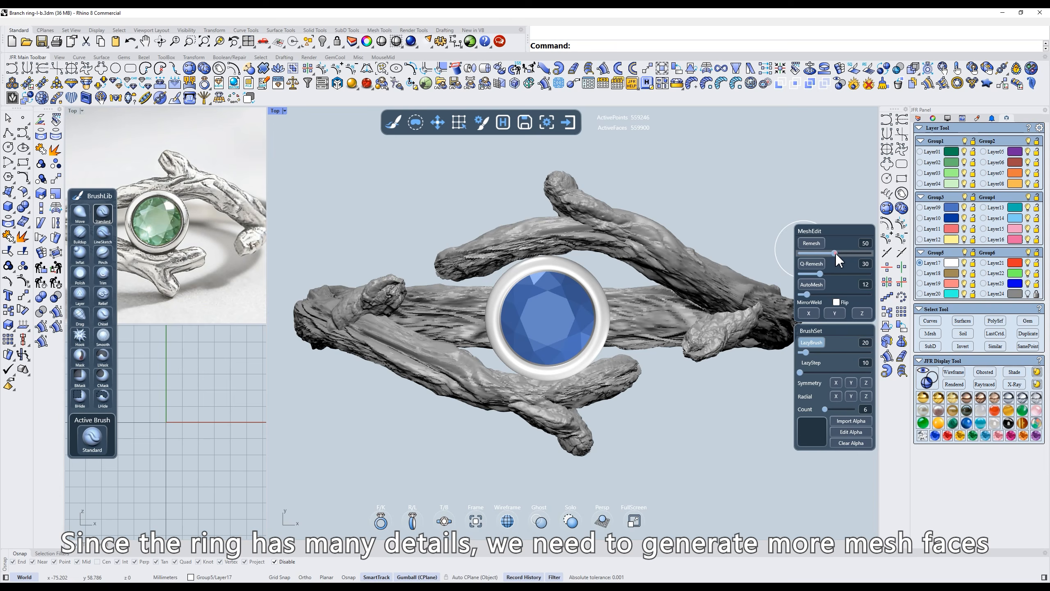
pyautogui.moveTo(836, 254); pyautogui.dragTo(839, 255)
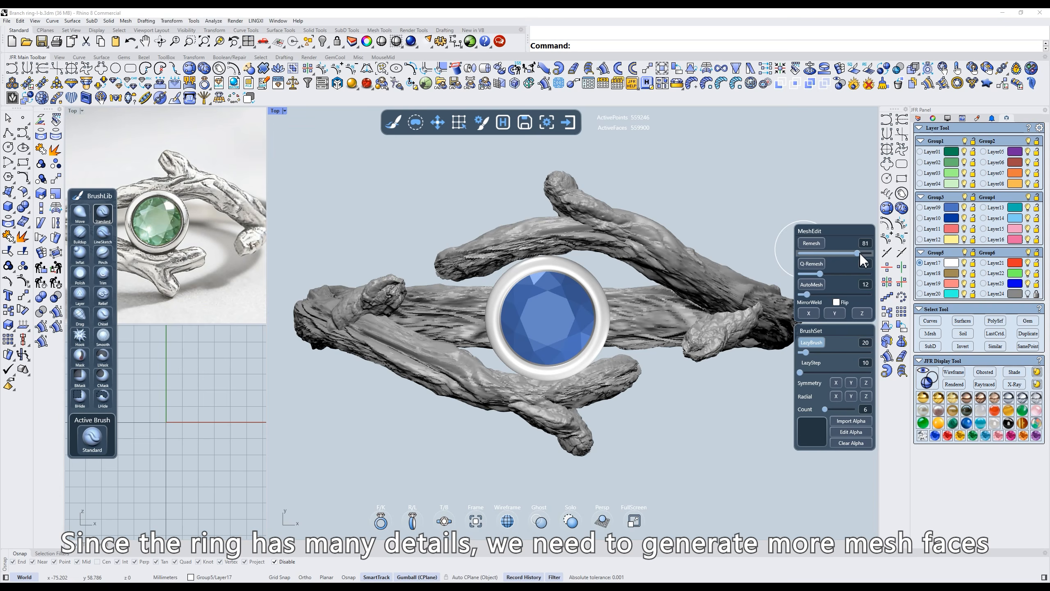
pyautogui.click(812, 243)
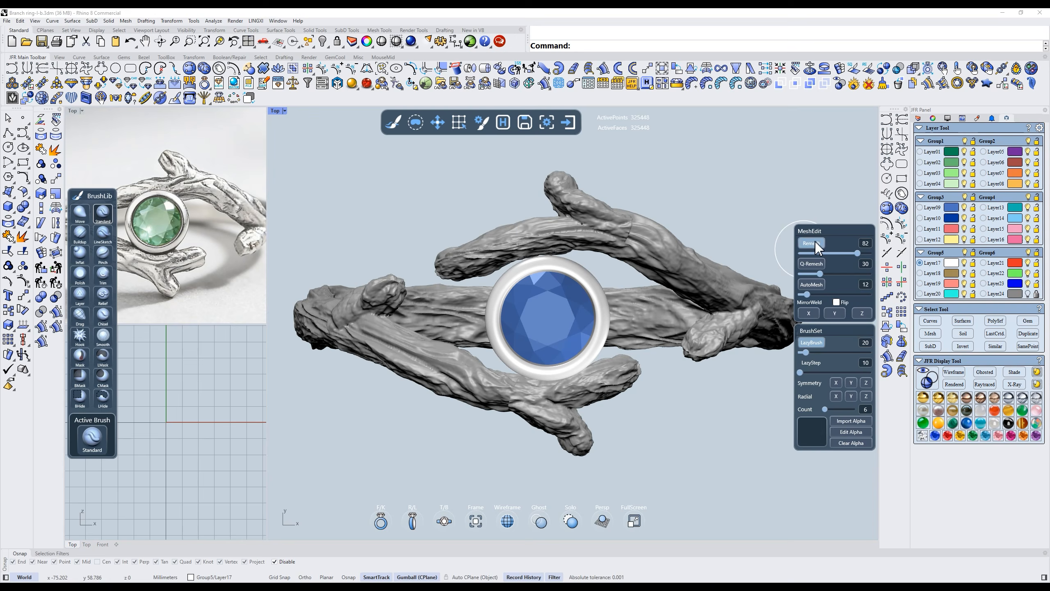
# Enlarge the sculpting brush so it spans well beyond the width of a branch.
pyautogui.scroll(2, 616, 306)
pyautogui.moveTo(616, 306); pyautogui.dragTo(563, 293, button='right')
pyautogui.press('shift')
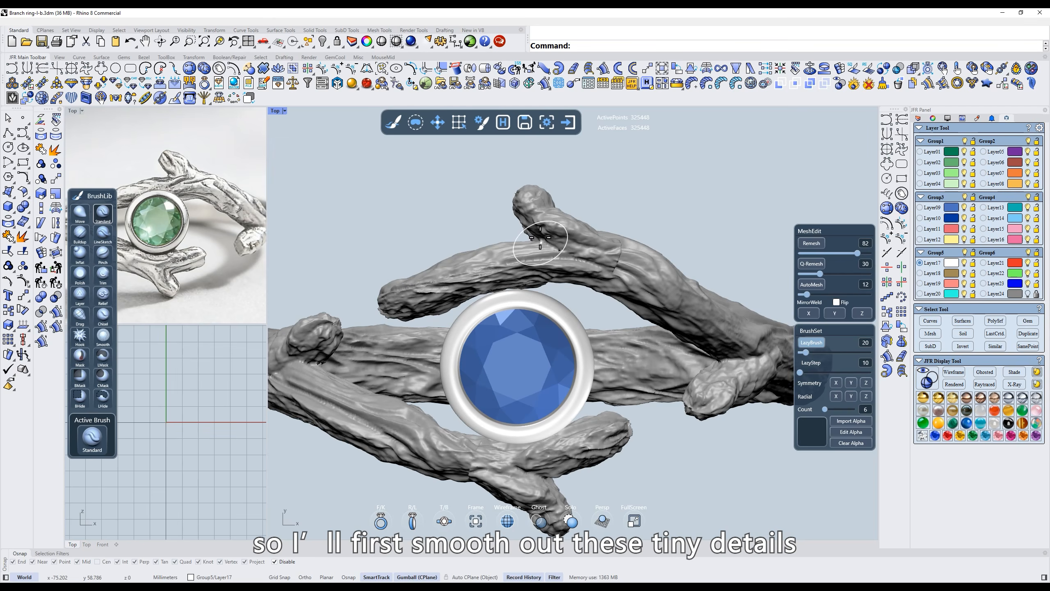
pyautogui.keyDown('shift'); pyautogui.moveTo(591, 276); pyautogui.dragTo(633, 245, button='right'); pyautogui.keyUp('shift')
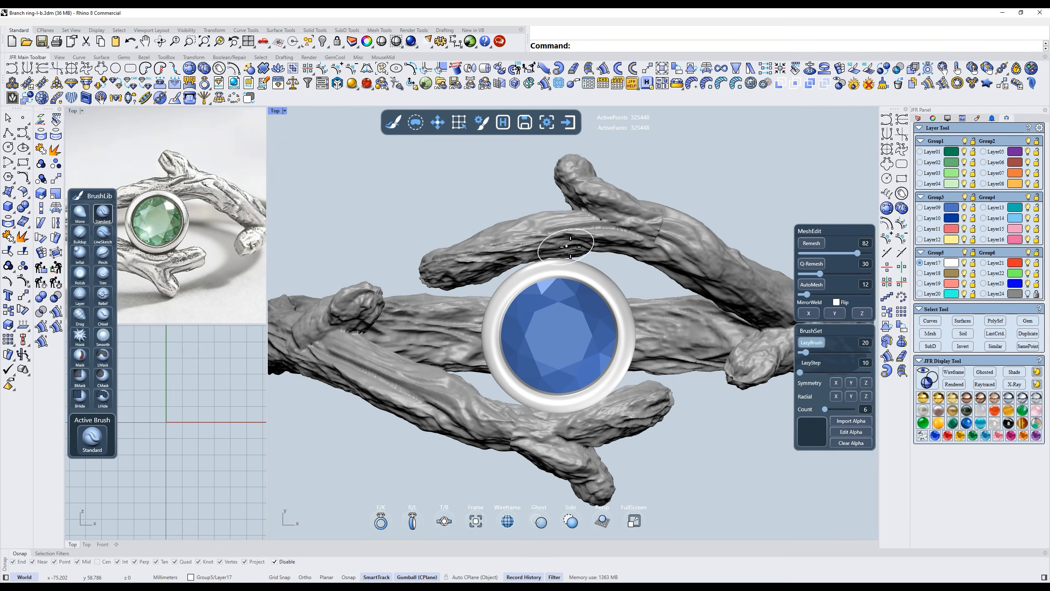
pyautogui.press('space')
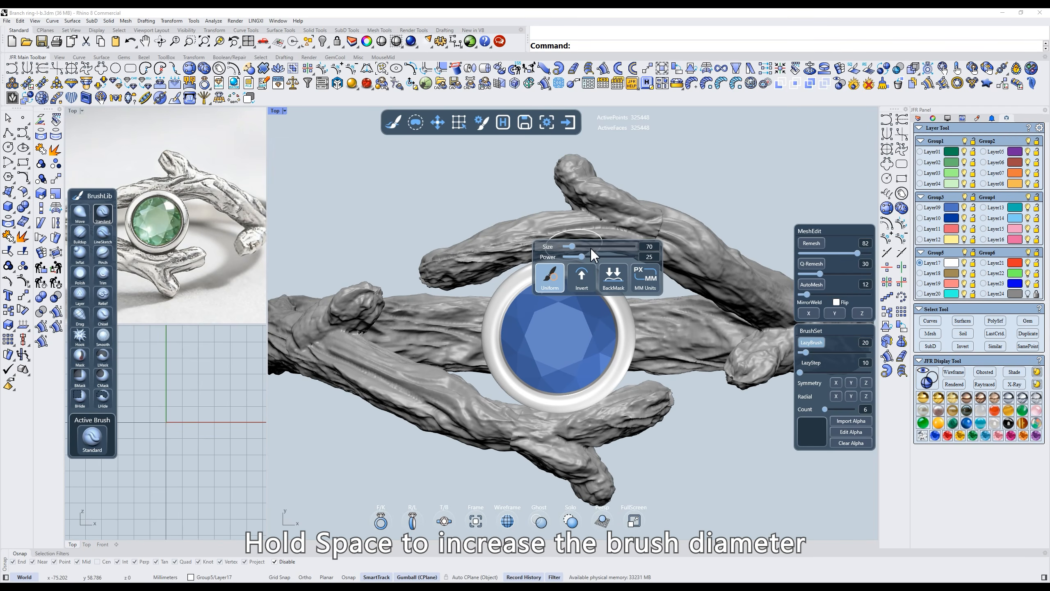
pyautogui.click(596, 246)
pyautogui.keyDown('shift'); pyautogui.moveTo(554, 239); pyautogui.dragTo(519, 292, button='right'); pyautogui.keyUp('shift')
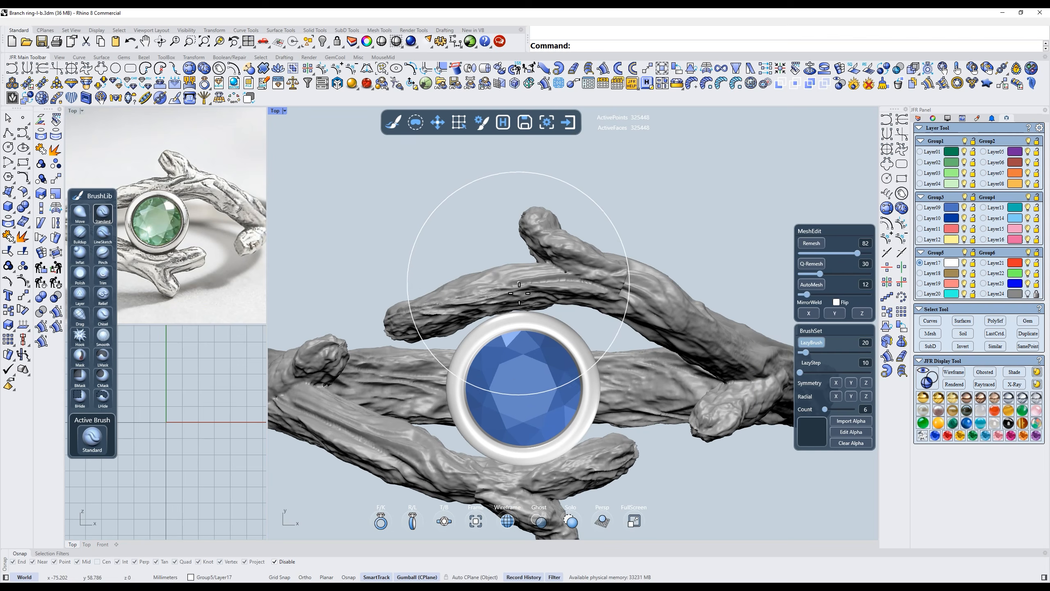
pyautogui.press('space')
pyautogui.click(557, 297)
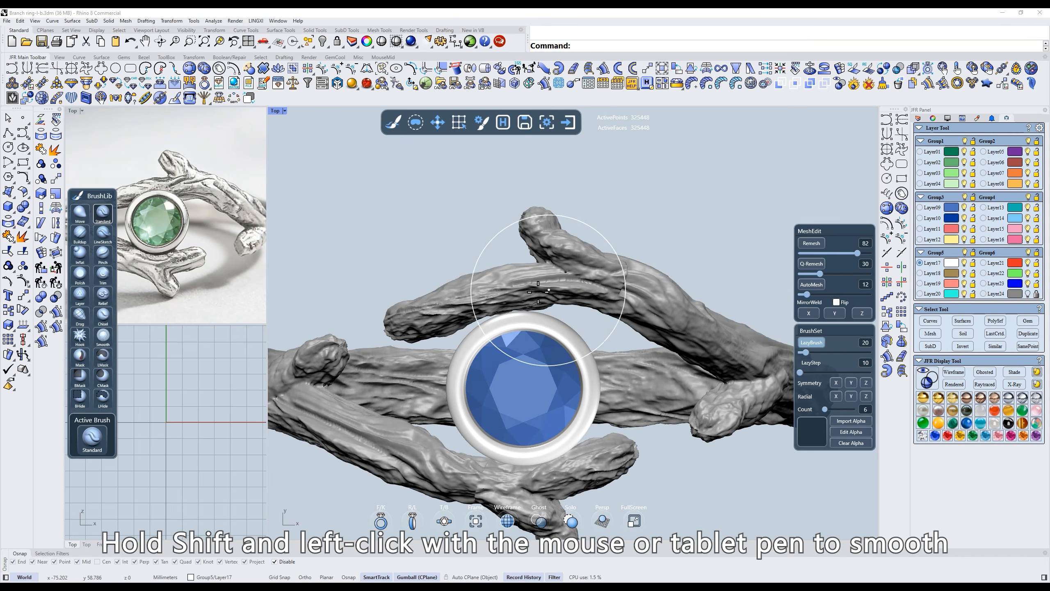
# Try to smooth the bark details along the upper branch above the gemstone at the current brush strength.
pyautogui.moveTo(508, 291)
pyautogui.keyDown('shift'); pyautogui.mouseDown()
pyautogui.moveTo(603, 281)
pyautogui.moveTo(632, 242)
pyautogui.mouseUp(); pyautogui.keyUp('shift')
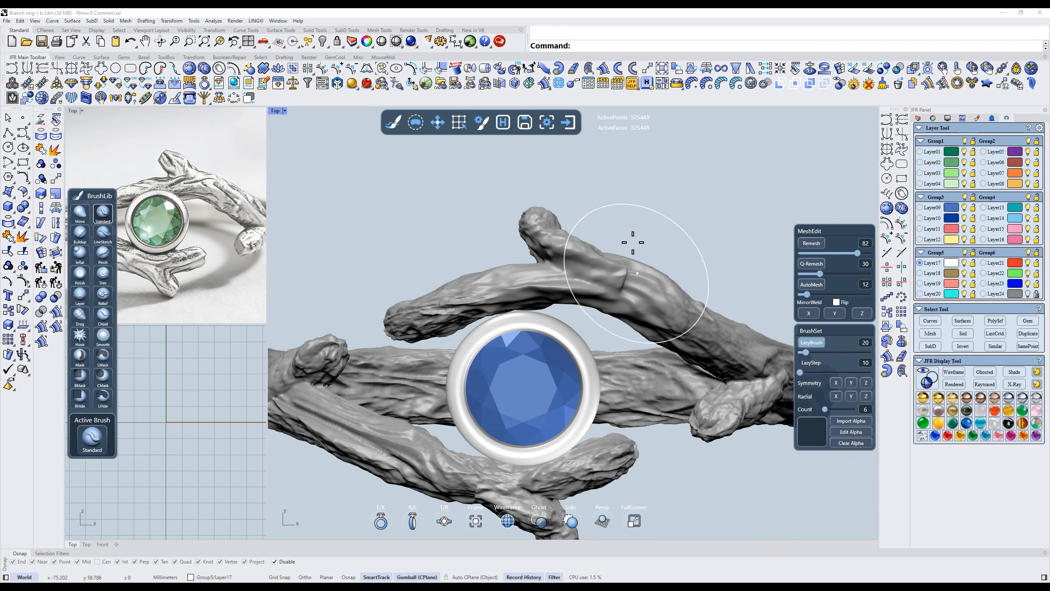
pyautogui.moveTo(577, 227); pyautogui.dragTo(596, 189, button='right')
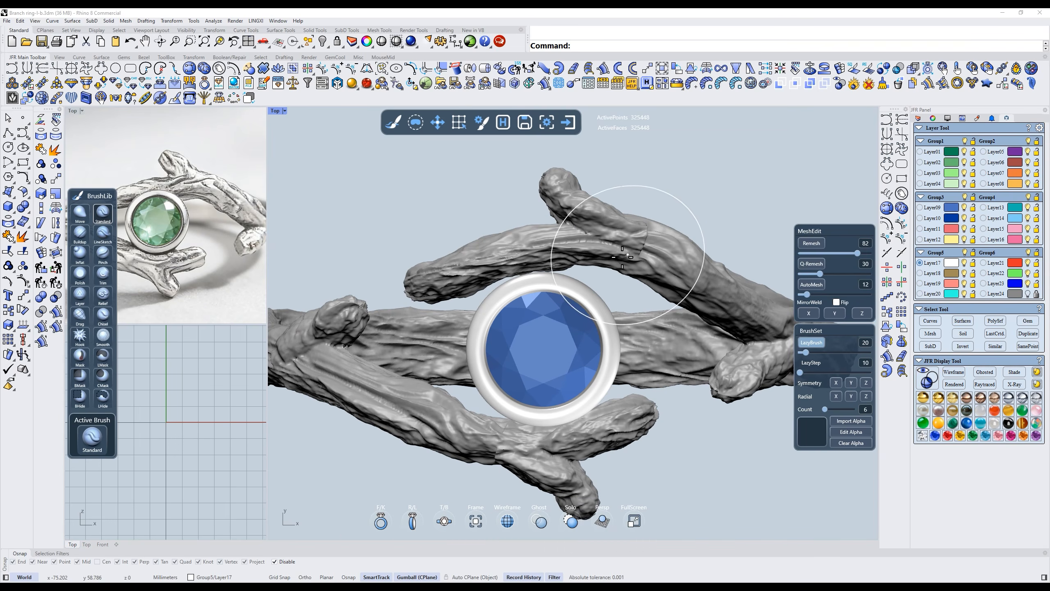
# Switch to the Smooth brush, adjust its strength, and lightly smooth the fine bark details along the upper branch.
pyautogui.click(102, 340)
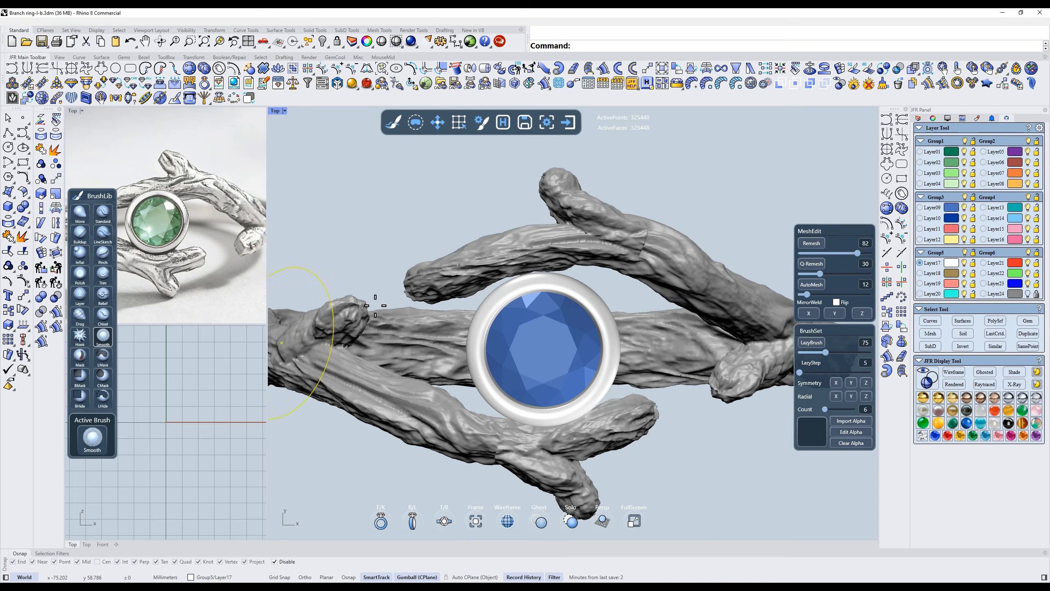
pyautogui.press('space')
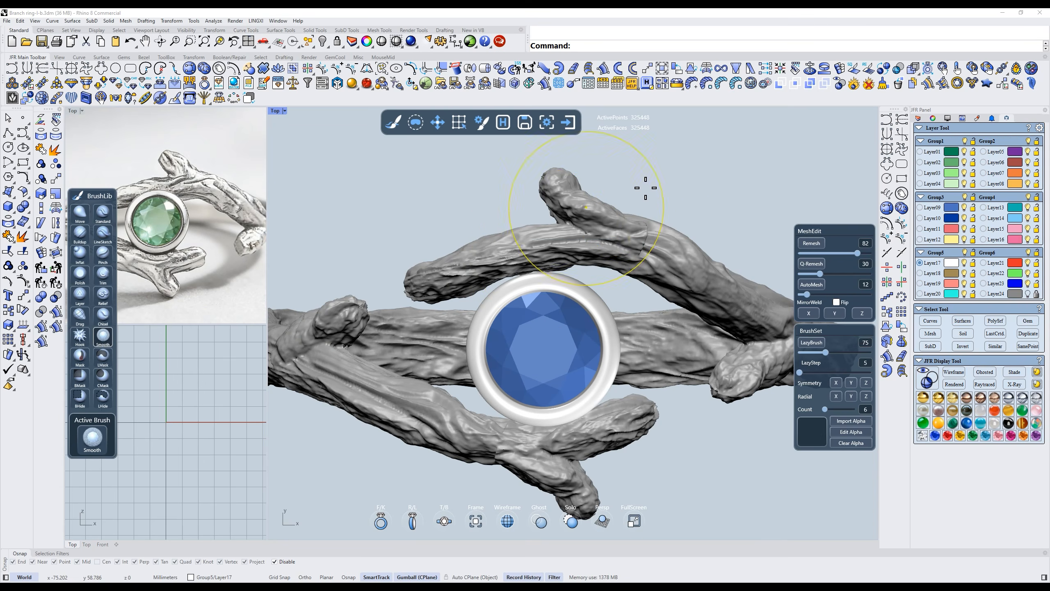
pyautogui.scroll(2, 612, 191)
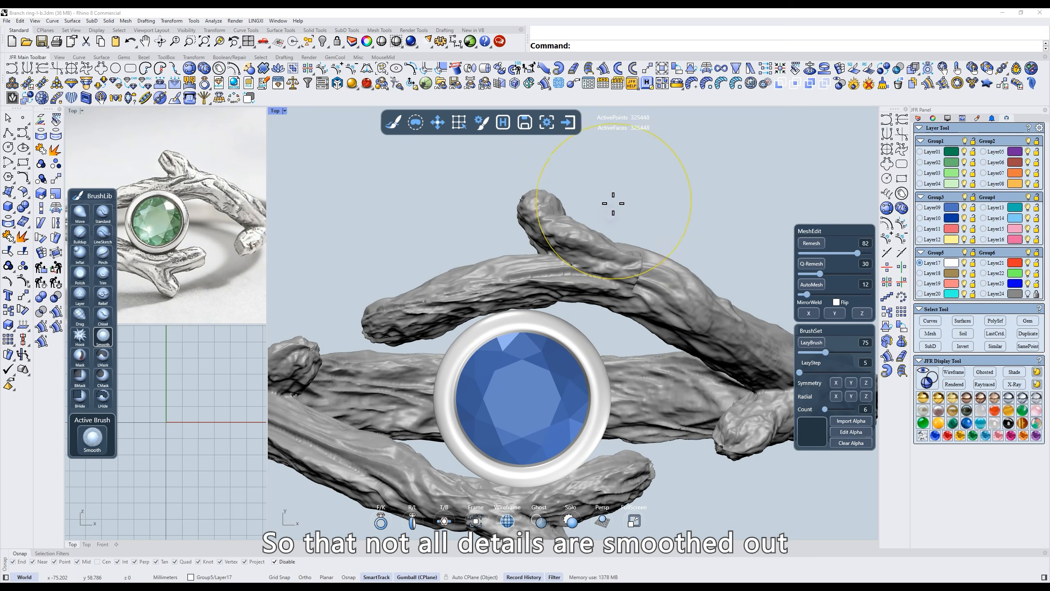
pyautogui.moveTo(522, 283); pyautogui.dragTo(649, 256)
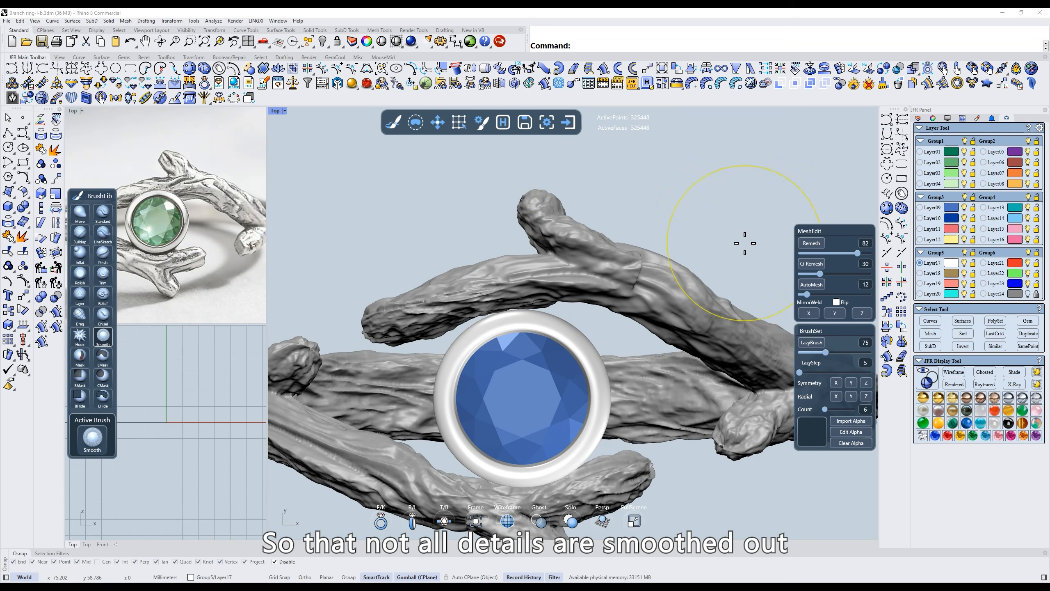
pyautogui.moveTo(366, 325); pyautogui.dragTo(600, 271)
pyautogui.moveTo(656, 235); pyautogui.dragTo(605, 228, button='right')
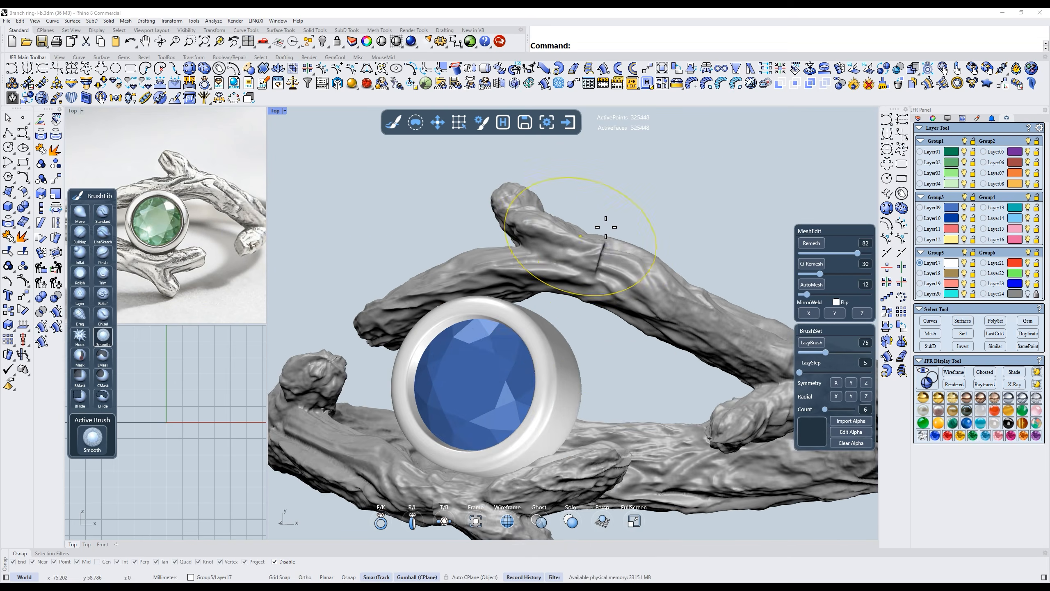
# Enable X-axis symmetry for the Smooth brush and lightly smooth the upper branch above the gemstone.
pyautogui.scroll(-3, 608, 234)
pyautogui.moveTo(672, 250); pyautogui.dragTo(609, 287, button='right')
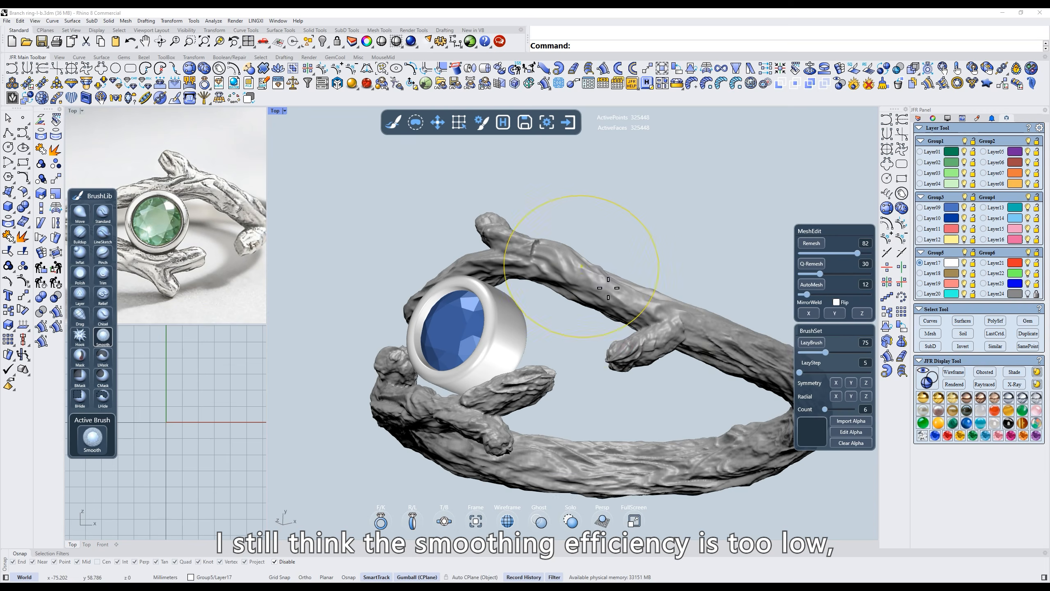
pyautogui.moveTo(644, 327); pyautogui.dragTo(759, 323, button='right')
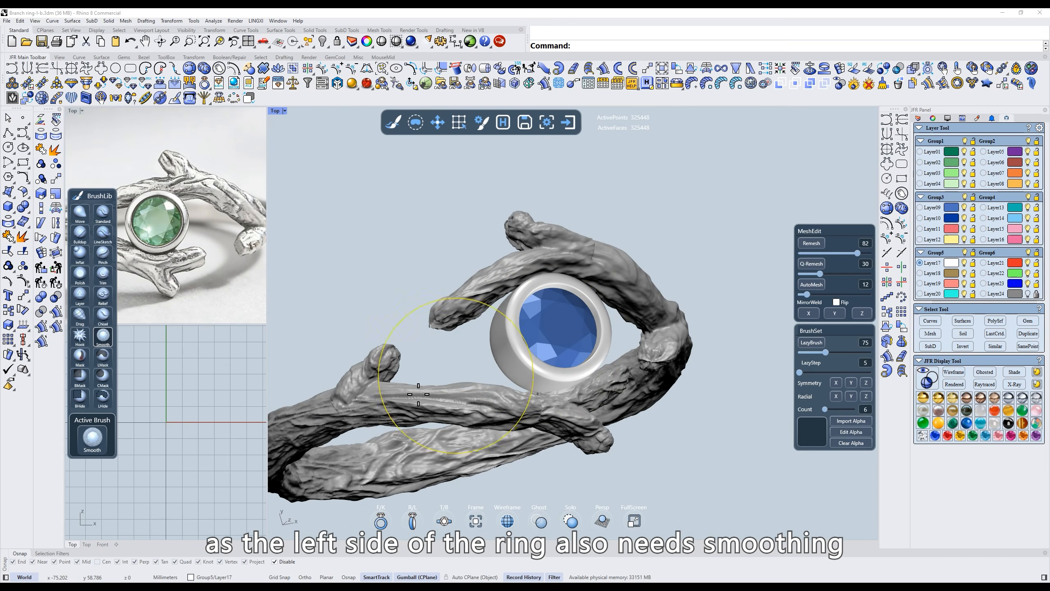
pyautogui.scroll(-4, 580, 296)
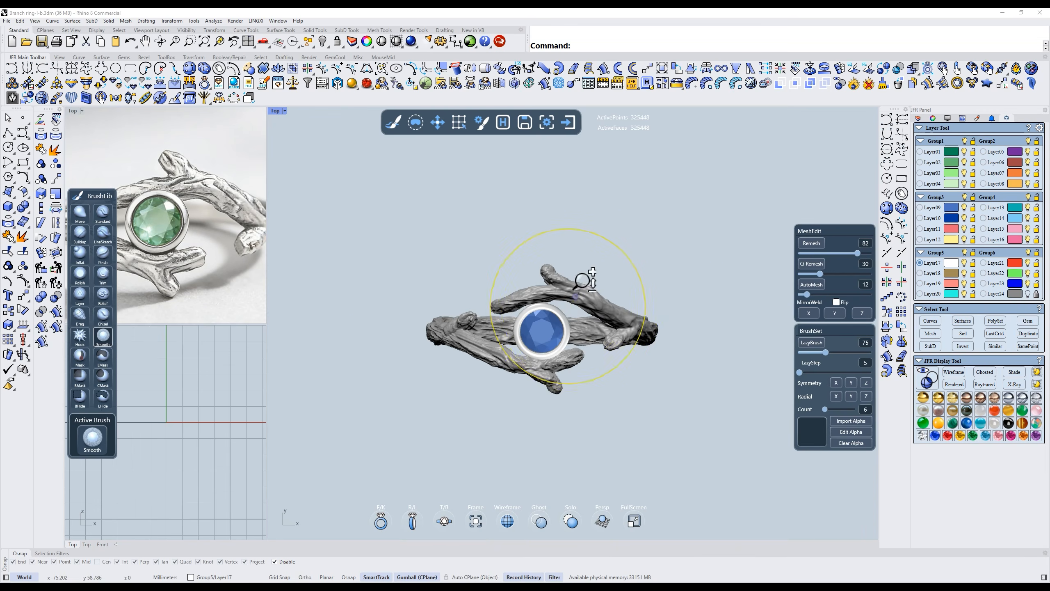
pyautogui.scroll(5, 579, 290)
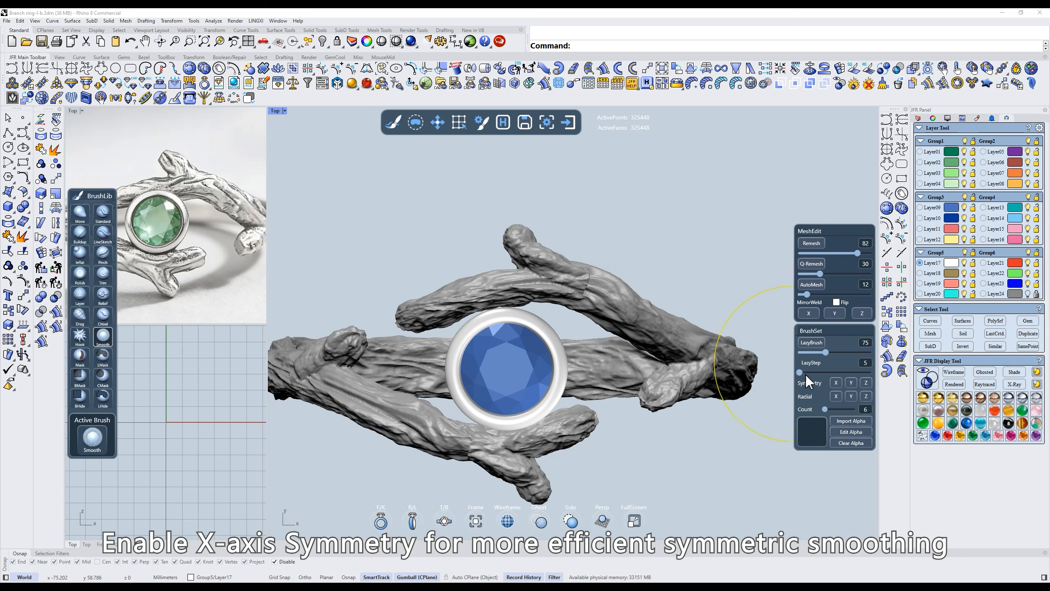
pyautogui.click(835, 382)
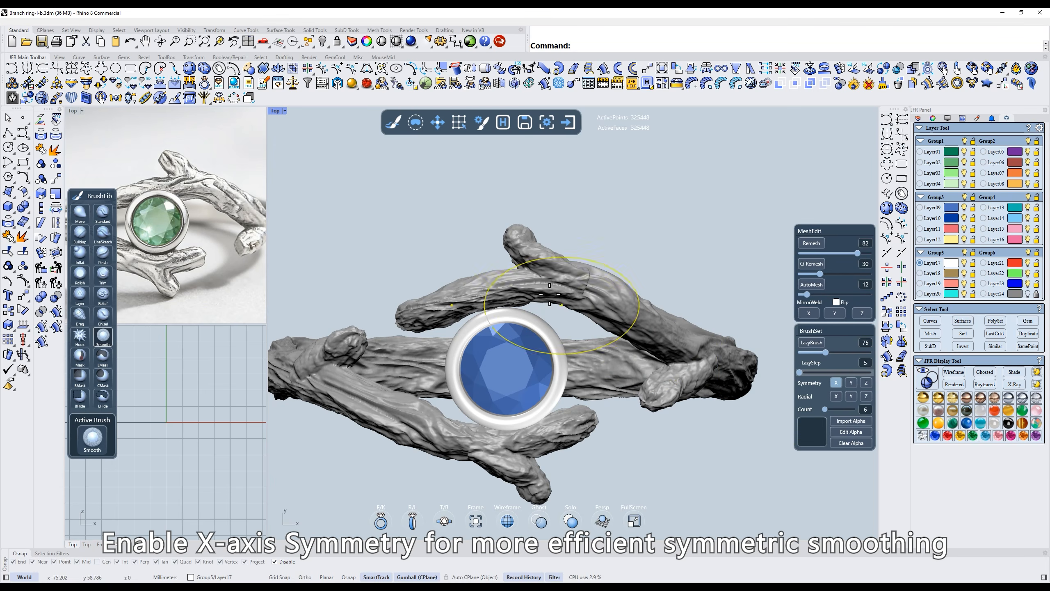
pyautogui.moveTo(509, 285)
pyautogui.mouseDown()
pyautogui.moveTo(639, 291)
pyautogui.moveTo(510, 287)
pyautogui.mouseUp()
# Lightly smooth minor imperfections along the main branches, side twigs and outer band, keeping the overall bark structure.
pyautogui.moveTo(582, 287)
pyautogui.mouseDown(button='right')
pyautogui.moveTo(539, 258)
pyautogui.moveTo(430, 306)
pyautogui.mouseUp(button='right')
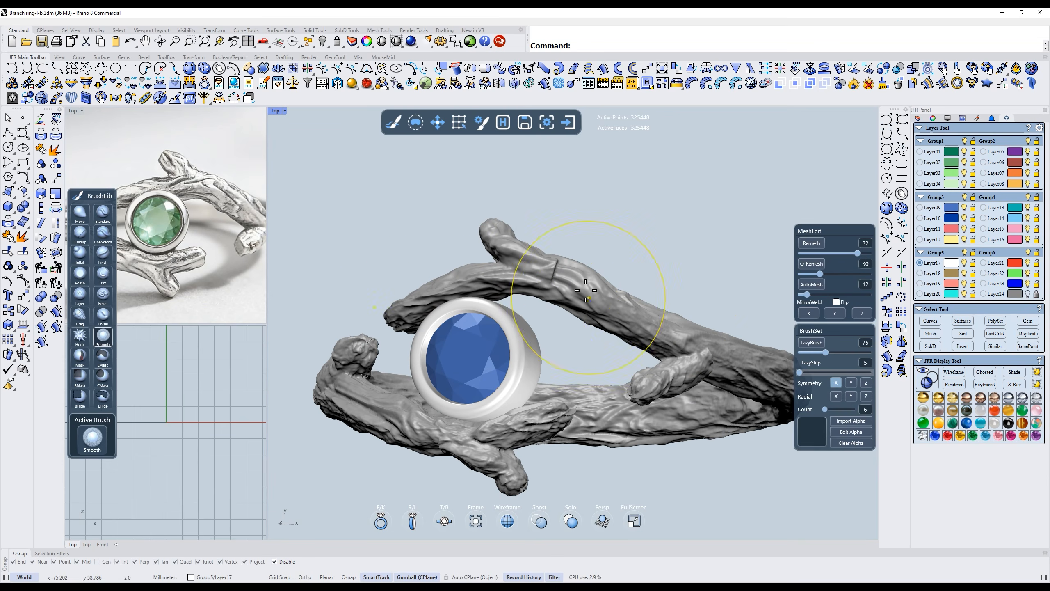
pyautogui.moveTo(585, 291); pyautogui.dragTo(501, 270, button='right')
pyautogui.moveTo(626, 324); pyautogui.dragTo(476, 346, button='right')
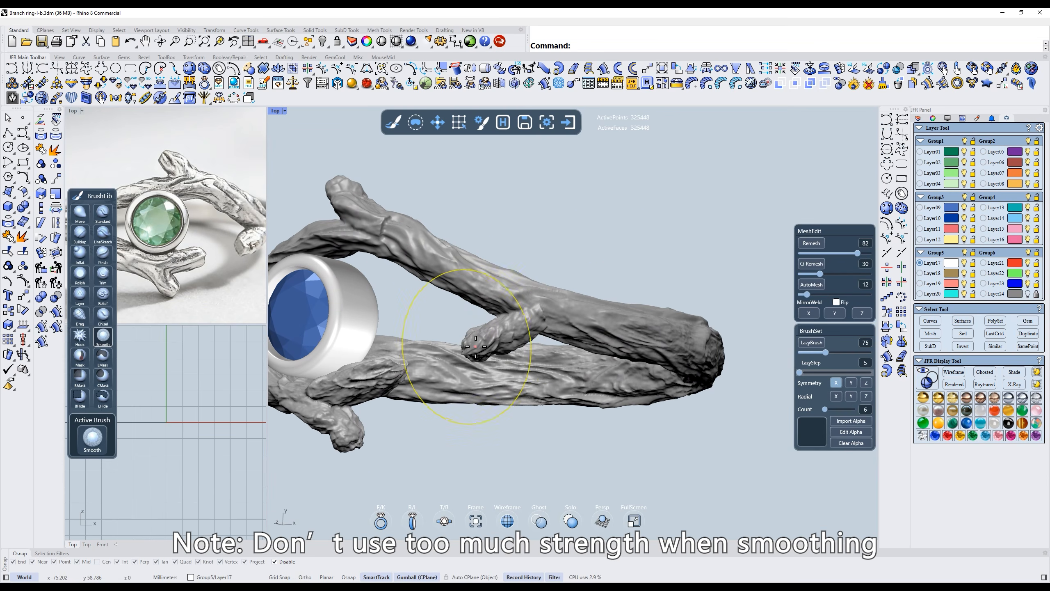
pyautogui.moveTo(586, 327); pyautogui.dragTo(529, 330, button='right')
pyautogui.moveTo(691, 317); pyautogui.dragTo(457, 283, button='right')
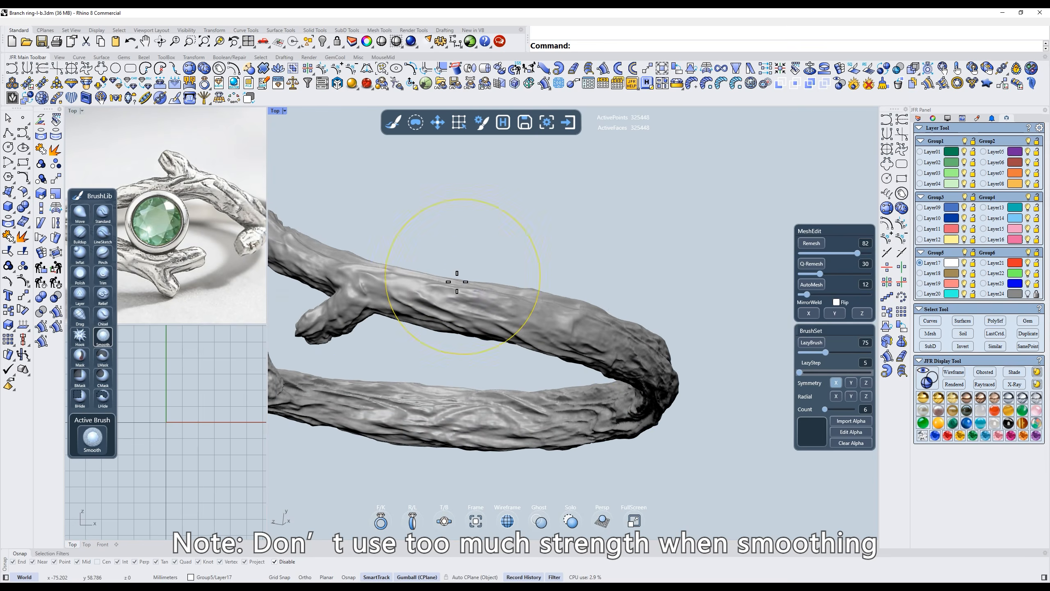
pyautogui.moveTo(641, 323); pyautogui.dragTo(492, 308, button='right')
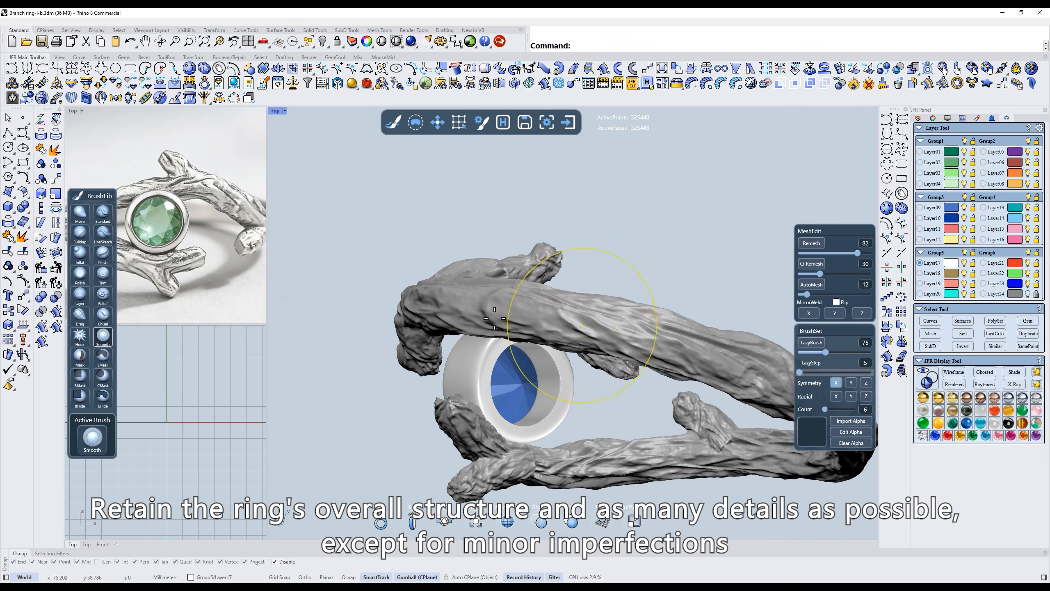
pyautogui.moveTo(610, 351); pyautogui.dragTo(599, 310, button='right')
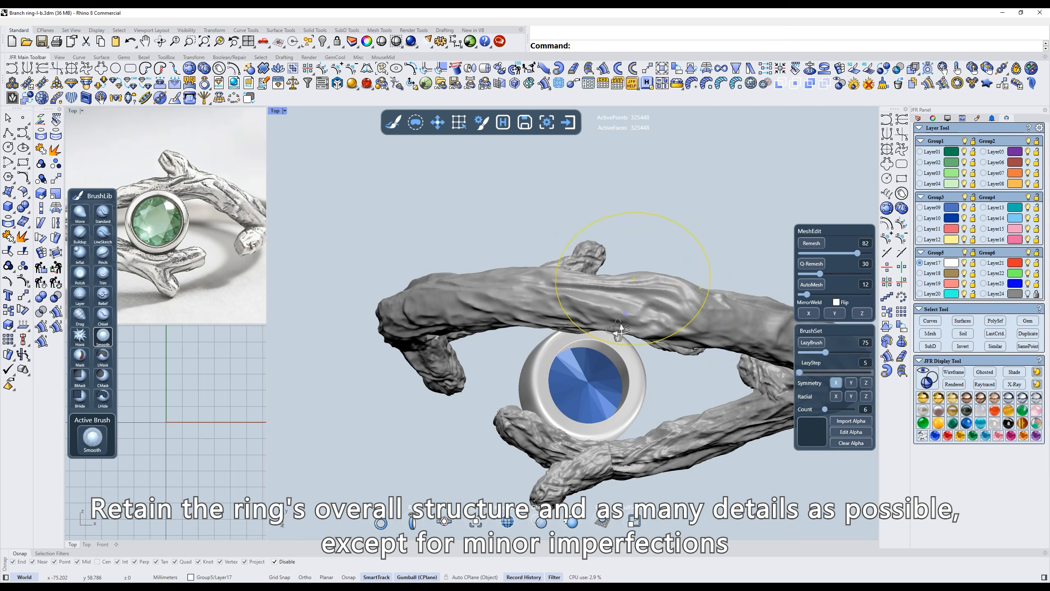
# Continue light symmetric smoothing around the ring, including the central band and lower branch beside the gemstone.
pyautogui.press('f')
pyautogui.moveTo(728, 174); pyautogui.dragTo(633, 270, button='right')
pyautogui.moveTo(649, 235); pyautogui.dragTo(621, 392, button='right')
pyautogui.moveTo(632, 253); pyautogui.dragTo(656, 385, button='right')
pyautogui.press('t')
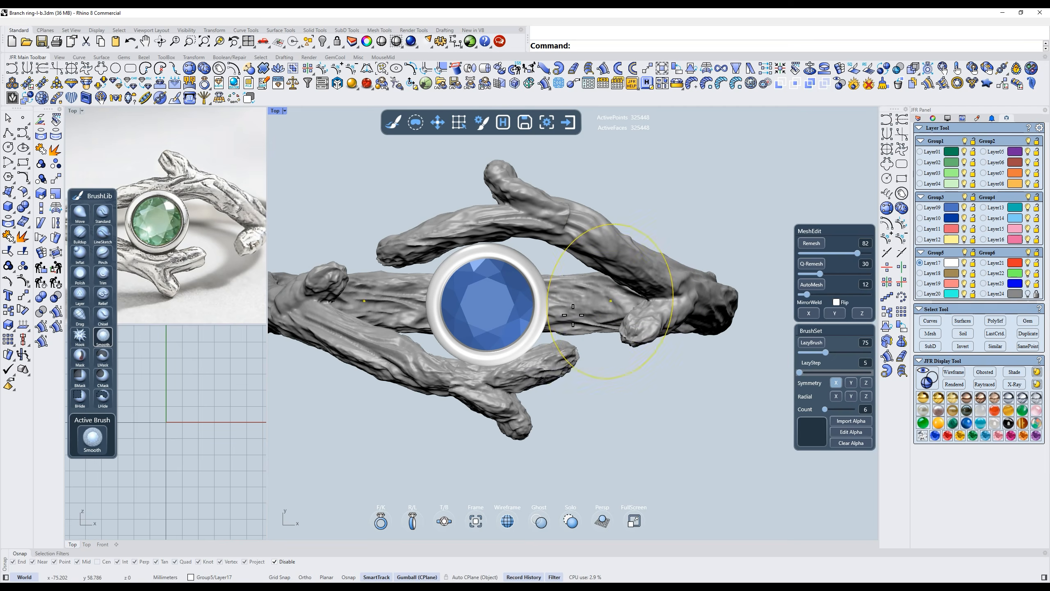
pyautogui.moveTo(441, 361); pyautogui.dragTo(500, 347, button='right')
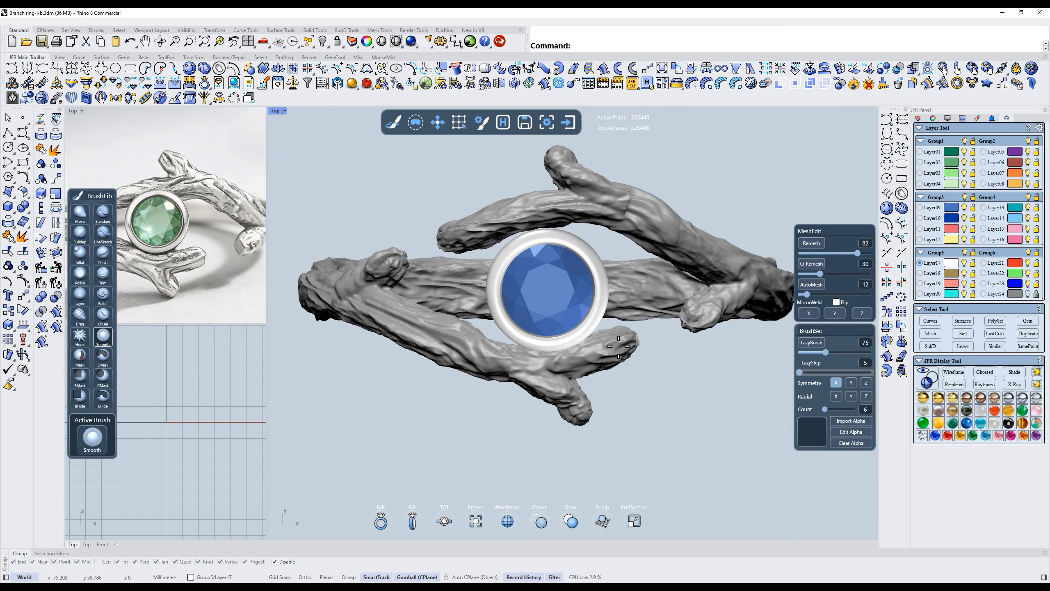
# Switch to the front view and enable Y-axis symmetry for the Smooth brush alongside X.
pyautogui.moveTo(431, 348); pyautogui.dragTo(364, 289, button='right')
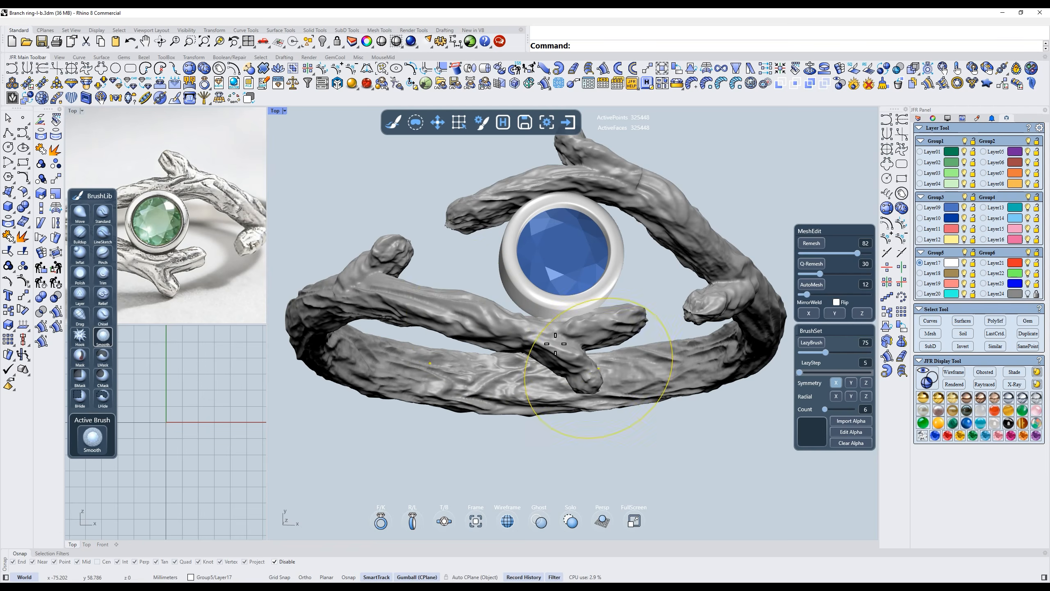
pyautogui.moveTo(626, 309); pyautogui.dragTo(627, 278, button='right')
pyautogui.press('f')
pyautogui.scroll(-5, 628, 290)
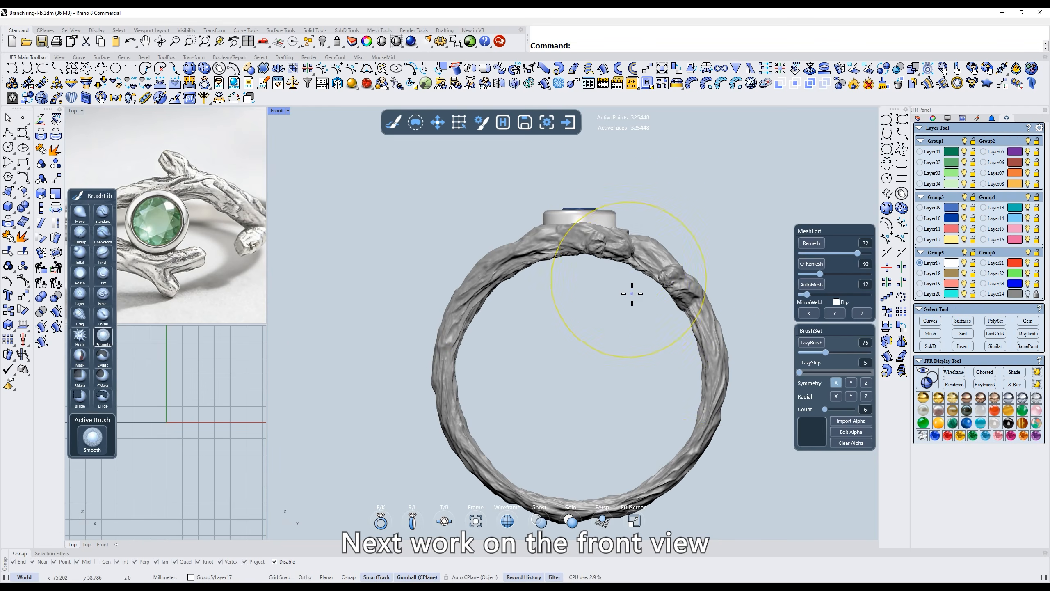
pyautogui.moveTo(710, 308); pyautogui.dragTo(683, 263, button='right')
pyautogui.scroll(3, 683, 263)
pyautogui.scroll(4, 683, 263)
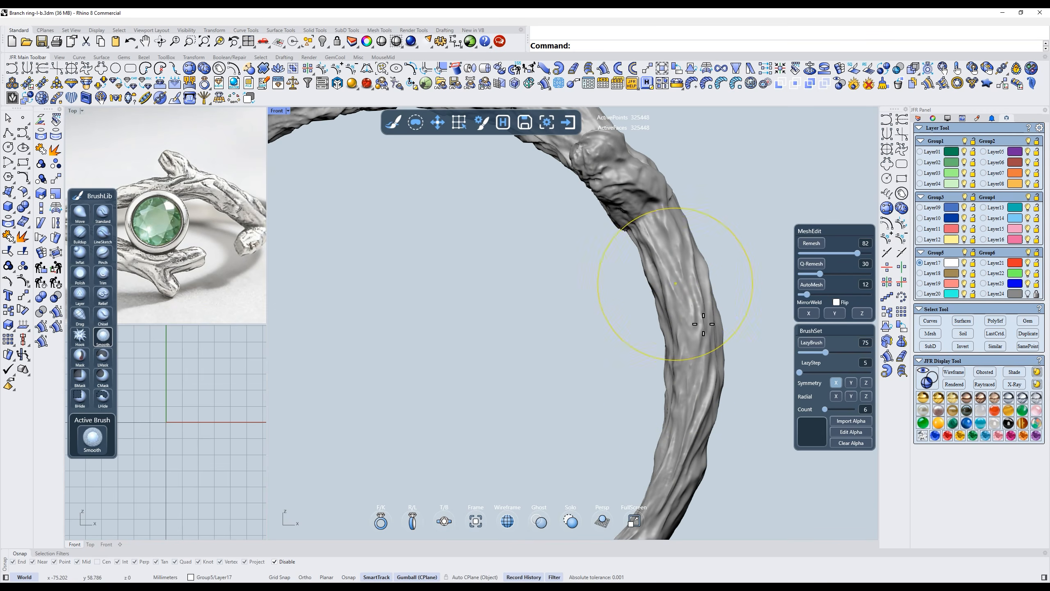
pyautogui.click(851, 382)
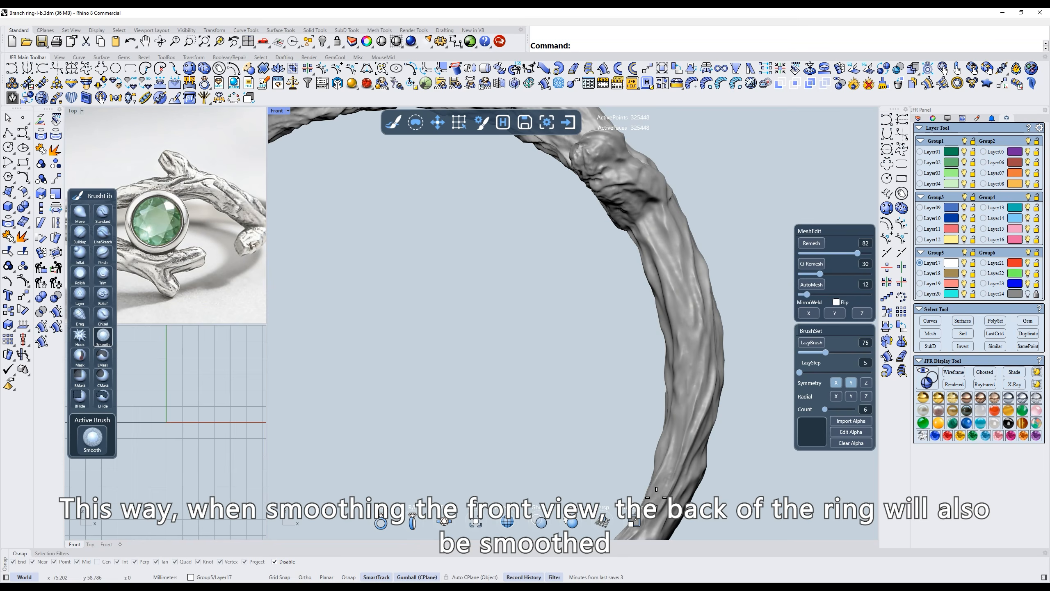
# Lightly smooth the bark along the side of the shank from the front with X and Y symmetry.
pyautogui.moveTo(658, 330); pyautogui.dragTo(435, 360, button='right')
pyautogui.moveTo(463, 308)
pyautogui.mouseDown(button='right')
pyautogui.moveTo(535, 321)
pyautogui.moveTo(542, 333)
pyautogui.moveTo(621, 272)
pyautogui.moveTo(632, 303)
pyautogui.mouseUp(button='right')
pyautogui.scroll(-4, 611, 273)
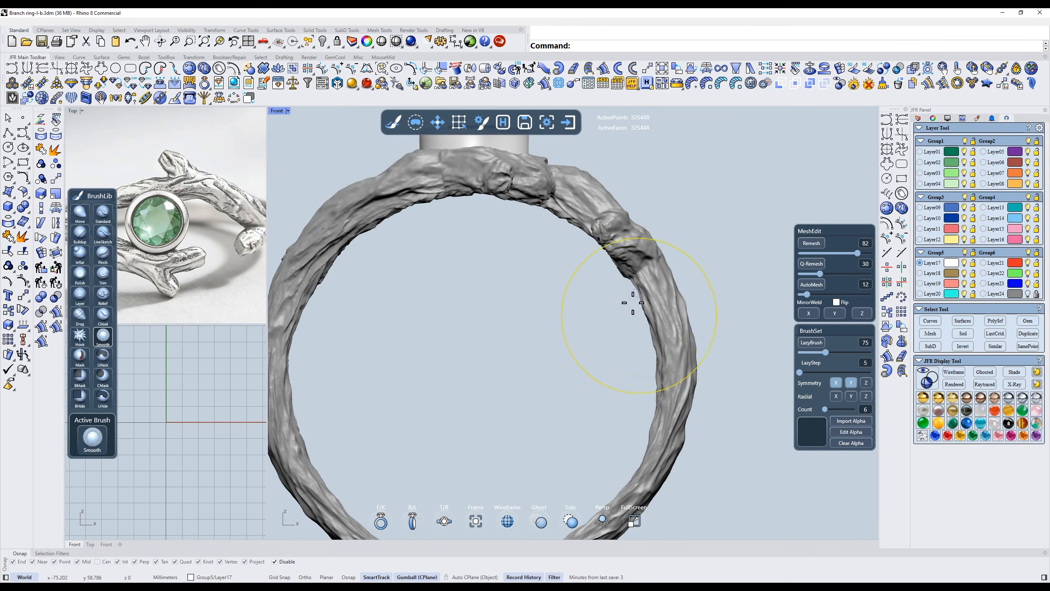
pyautogui.scroll(6, 629, 275)
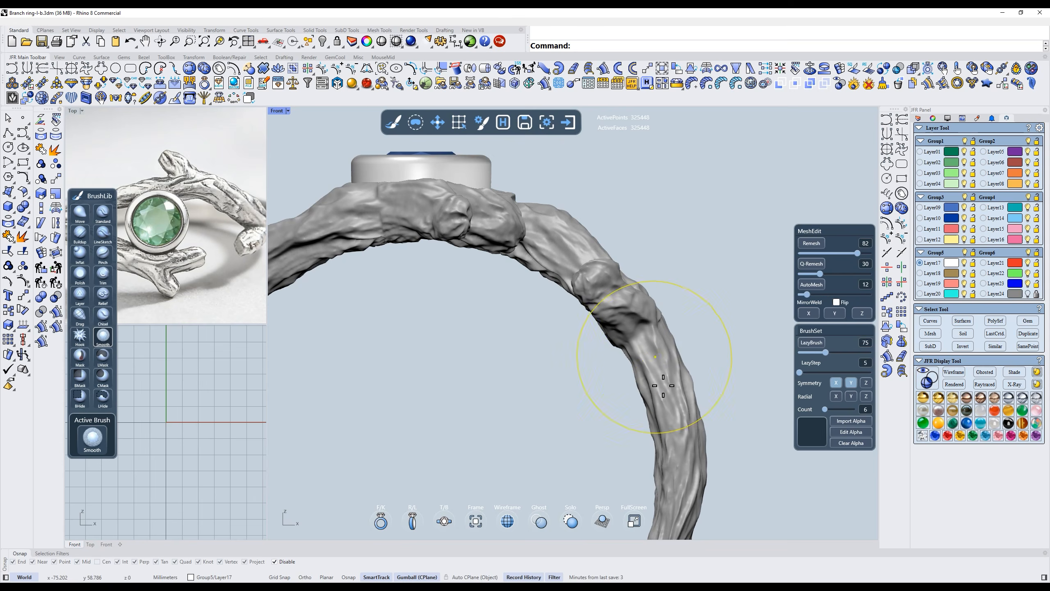
pyautogui.keyDown('shift'); pyautogui.moveTo(665, 416); pyautogui.dragTo(670, 303, button='right'); pyautogui.keyUp('shift')
pyautogui.keyDown('shift'); pyautogui.moveTo(681, 375); pyautogui.dragTo(725, 277, button='right'); pyautogui.keyUp('shift')
pyautogui.moveTo(648, 420); pyautogui.dragTo(688, 382)
pyautogui.moveTo(604, 397); pyautogui.dragTo(615, 372, button='right')
# Lightly smooth the bark of the upper shank and twig bases beneath the gemstone setting.
pyautogui.moveTo(449, 424); pyautogui.dragTo(719, 354)
pyautogui.keyDown('shift'); pyautogui.moveTo(734, 264); pyautogui.dragTo(658, 372, button='right'); pyautogui.keyUp('shift')
pyautogui.keyDown('shift'); pyautogui.moveTo(596, 228); pyautogui.dragTo(645, 401, button='right'); pyautogui.keyUp('shift')
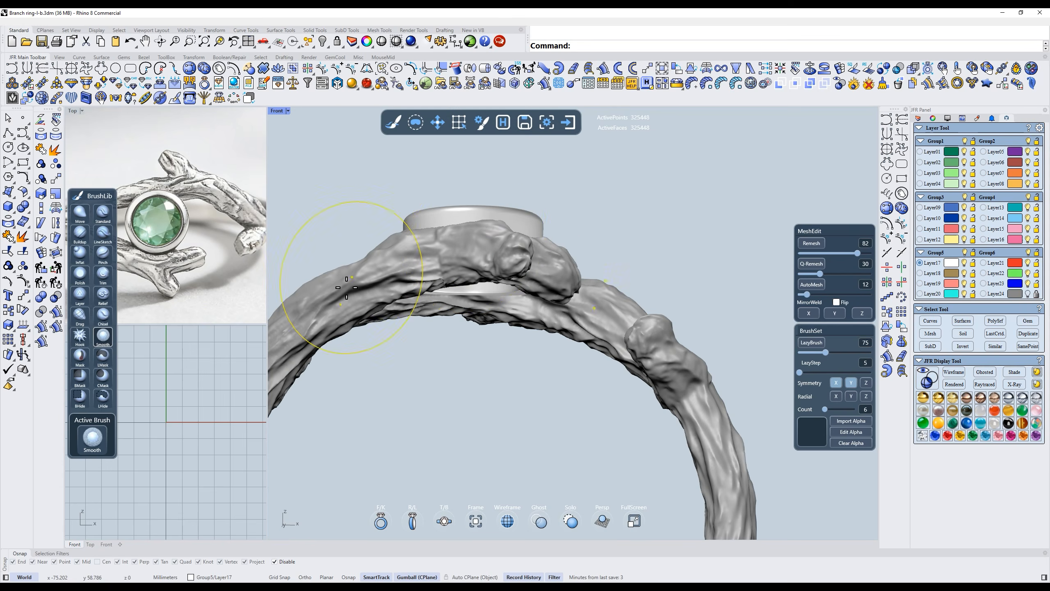
pyautogui.moveTo(505, 283)
pyautogui.keyDown('shift'); pyautogui.mouseDown(button='right')
pyautogui.moveTo(613, 296)
pyautogui.moveTo(610, 340)
pyautogui.mouseUp(button='right'); pyautogui.keyUp('shift')
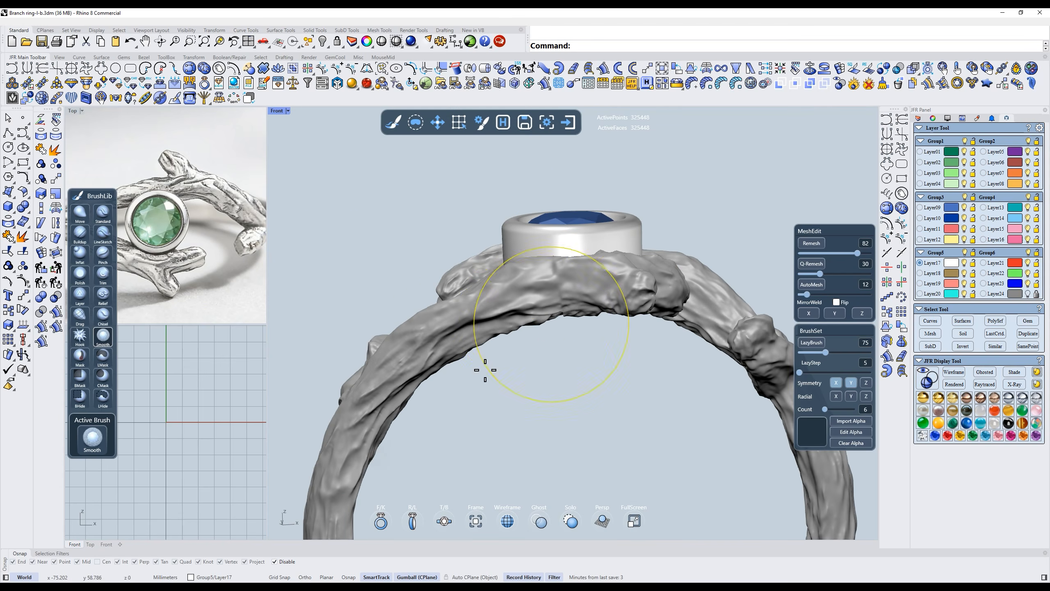
pyautogui.moveTo(661, 277); pyautogui.dragTo(610, 311, button='right')
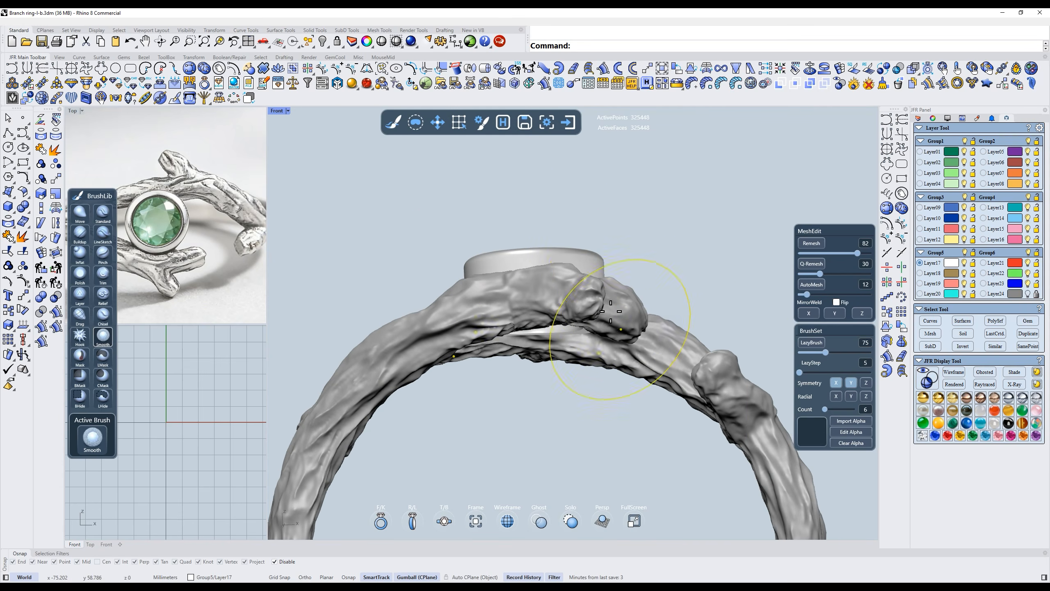
pyautogui.moveTo(641, 261); pyautogui.dragTo(612, 399, button='right')
pyautogui.moveTo(624, 328); pyautogui.dragTo(620, 356, button='right')
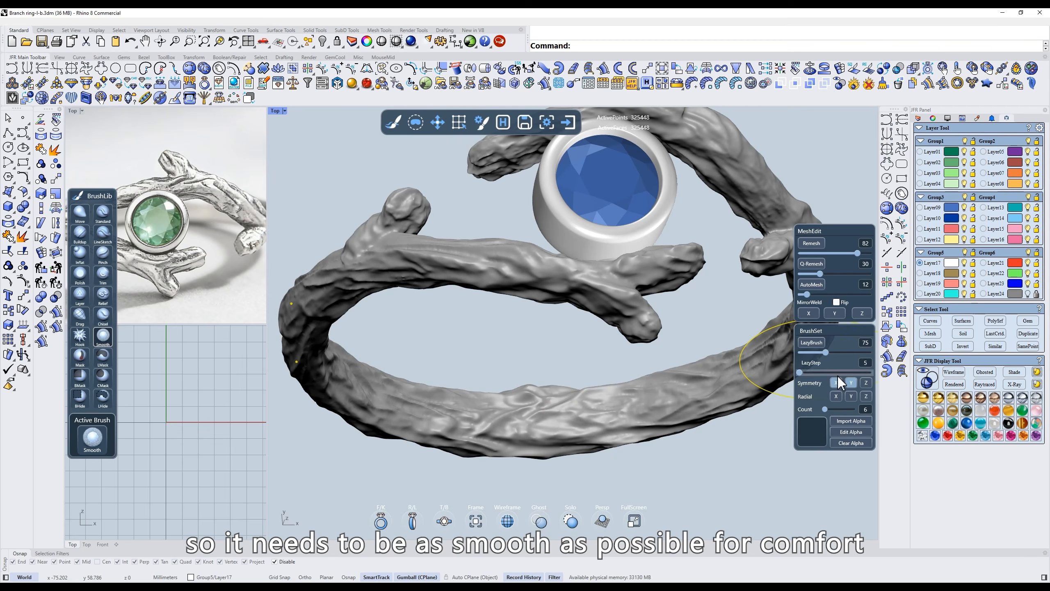
# Try smoothing the inner shank with only X symmetry and check how the outer side is affected.
pyautogui.moveTo(664, 316); pyautogui.dragTo(534, 387, button='right')
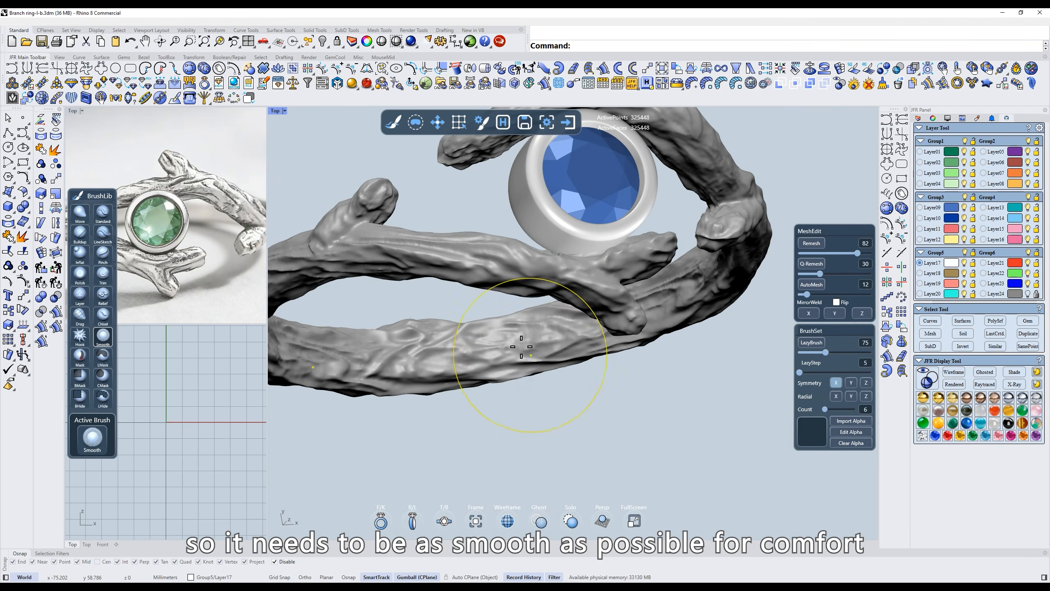
pyautogui.moveTo(534, 328); pyautogui.dragTo(580, 338)
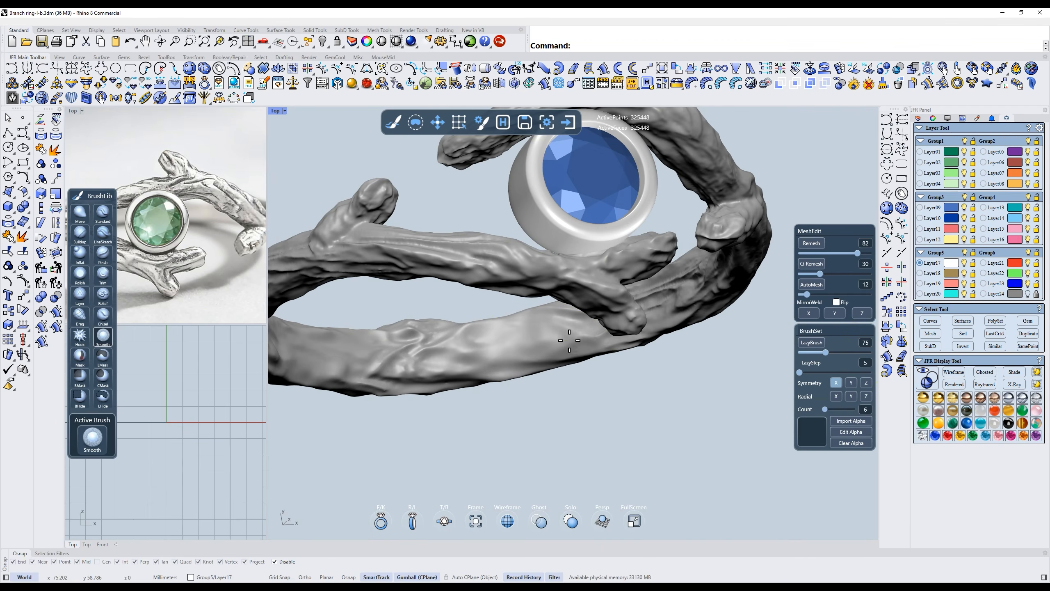
pyautogui.press('f')
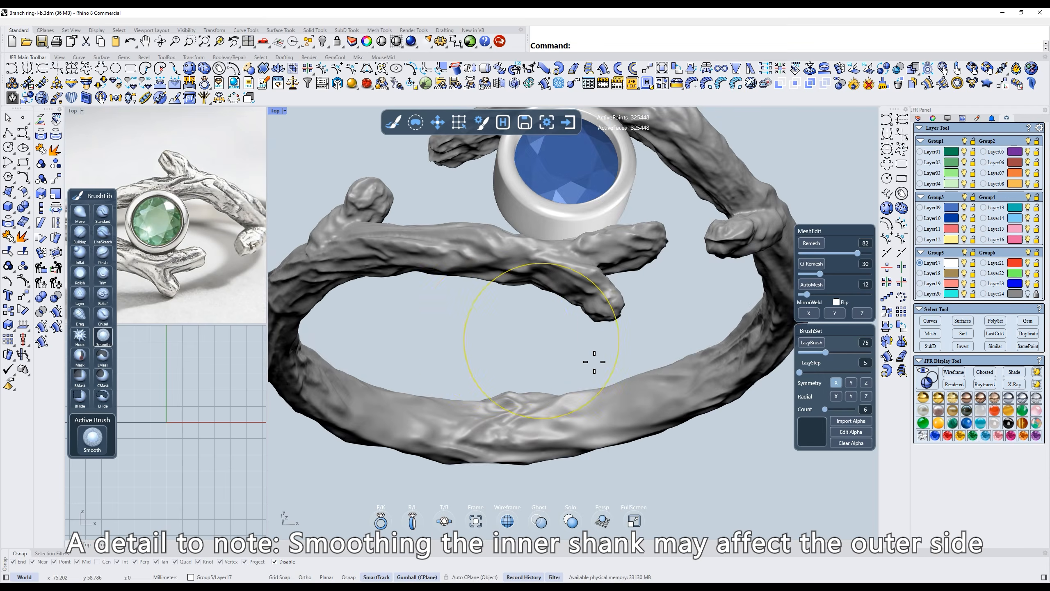
pyautogui.keyDown('ctrl'); pyautogui.moveTo(665, 373); pyautogui.dragTo(647, 419, button='right'); pyautogui.keyUp('ctrl')
pyautogui.keyDown('shift'); pyautogui.moveTo(569, 307); pyautogui.dragTo(560, 299, button='right'); pyautogui.keyUp('shift')
pyautogui.moveTo(607, 401); pyautogui.dragTo(642, 407, button='right')
pyautogui.keyDown('ctrl'); pyautogui.moveTo(642, 408); pyautogui.dragTo(654, 349, button='right'); pyautogui.keyUp('ctrl')
pyautogui.scroll(-5, 649, 331)
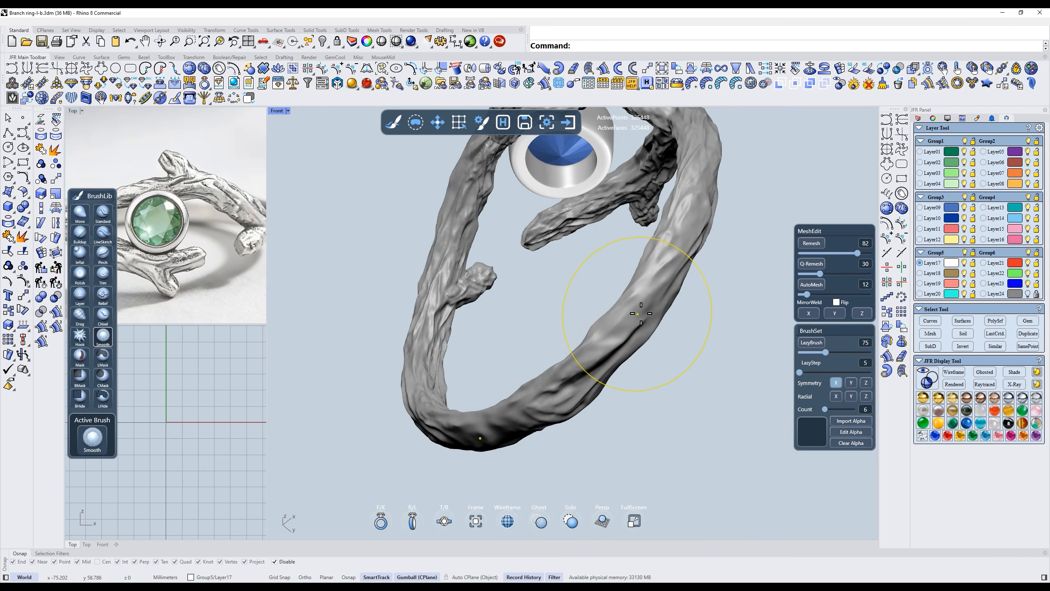
pyautogui.press('f')
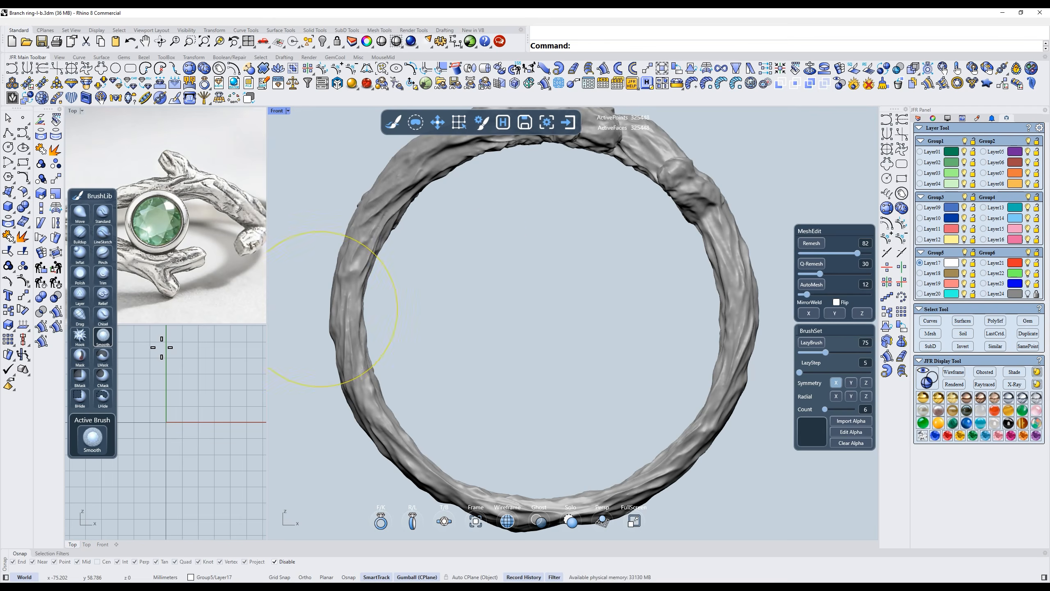
# Try covering part of the shank with the Lasso Mask brush and smoothing the area beside it.
pyautogui.click(102, 358)
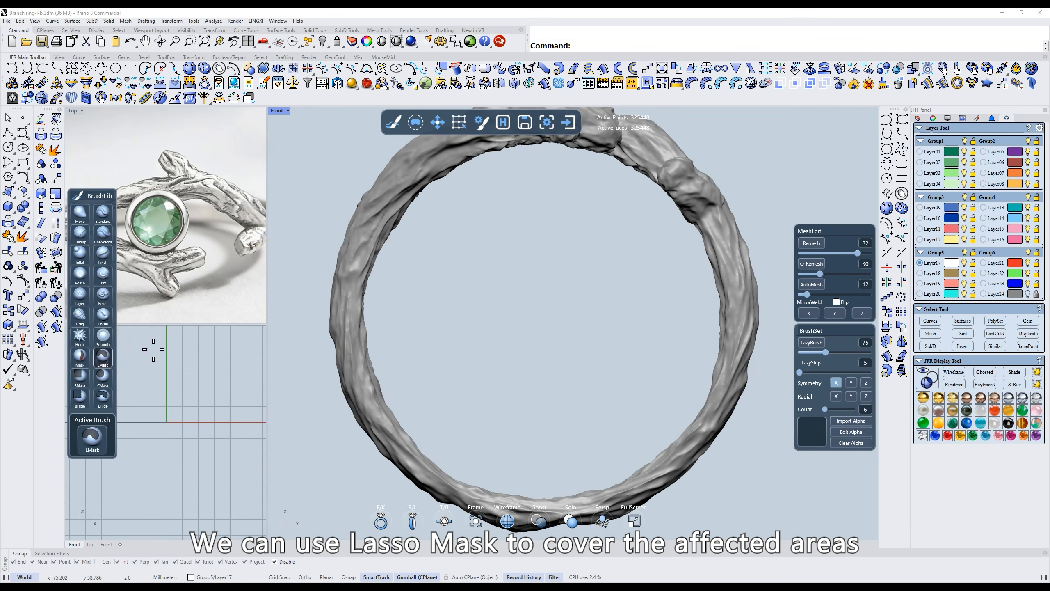
pyautogui.keyDown('shift'); pyautogui.moveTo(569, 273); pyautogui.dragTo(491, 413, button='right'); pyautogui.keyUp('shift')
pyautogui.moveTo(531, 275); pyautogui.dragTo(551, 287)
pyautogui.moveTo(649, 392)
pyautogui.mouseDown()
pyautogui.moveTo(577, 204)
pyautogui.moveTo(498, 231)
pyautogui.mouseUp()
pyautogui.moveTo(512, 248)
pyautogui.mouseDown(button='right')
pyautogui.moveTo(564, 298)
pyautogui.moveTo(612, 256)
pyautogui.mouseUp(button='right')
pyautogui.press('s')
pyautogui.moveTo(546, 273); pyautogui.dragTo(606, 383)
pyautogui.moveTo(568, 260)
pyautogui.mouseDown()
pyautogui.moveTo(591, 376)
pyautogui.moveTo(602, 383)
pyautogui.mouseUp()
pyautogui.moveTo(582, 311)
pyautogui.mouseDown(button='right')
pyautogui.moveTo(589, 269)
pyautogui.moveTo(550, 305)
pyautogui.moveTo(629, 375)
pyautogui.mouseUp(button='right')
pyautogui.scroll(3, 575, 293)
pyautogui.moveTo(610, 320); pyautogui.dragTo(664, 188, button='right')
pyautogui.scroll(-3, 607, 262)
pyautogui.scroll(3, 607, 261)
# Reselect the Lasso Mask brush, add Z symmetry to X, and lasso the inner side of the ring shank.
pyautogui.click(101, 355)
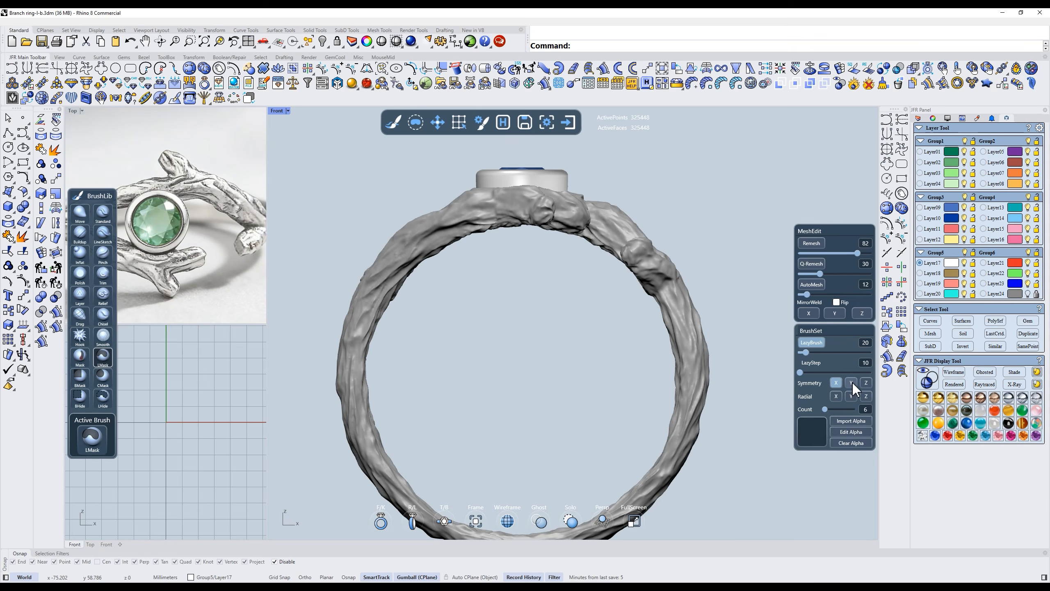
pyautogui.click(866, 382)
pyautogui.scroll(2, 557, 238)
pyautogui.moveTo(558, 239); pyautogui.dragTo(523, 239, button='right')
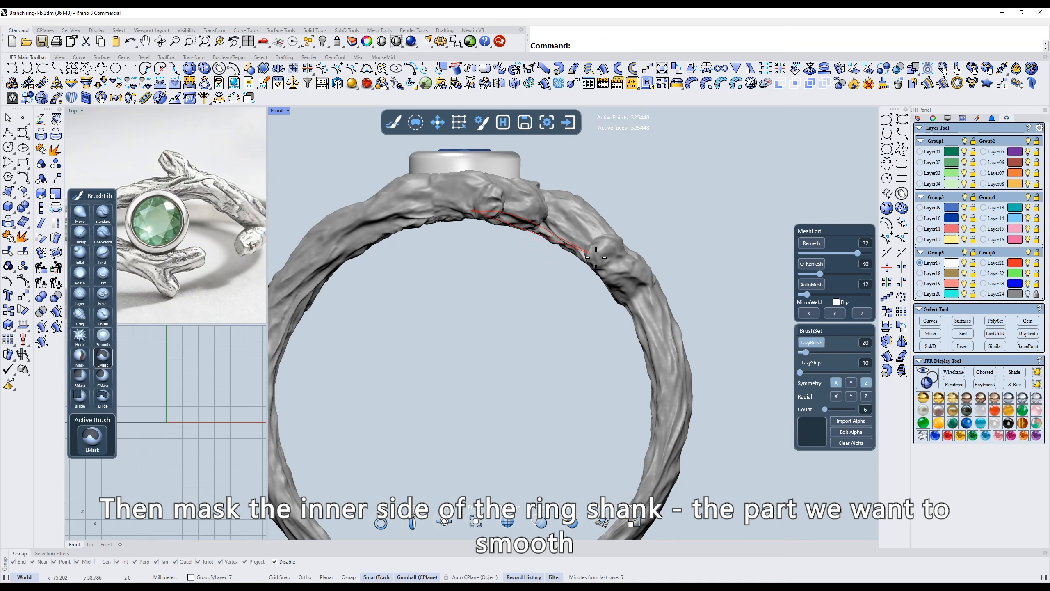
pyautogui.moveTo(651, 337)
pyautogui.mouseDown()
pyautogui.moveTo(656, 410)
pyautogui.moveTo(523, 372)
pyautogui.moveTo(518, 362)
pyautogui.mouseUp()
# Refine the lasso mask along the shank's inner edge so it covers only the inner side.
pyautogui.moveTo(564, 379); pyautogui.dragTo(572, 432, button='right')
pyautogui.moveTo(469, 316); pyautogui.dragTo(572, 225, button='right')
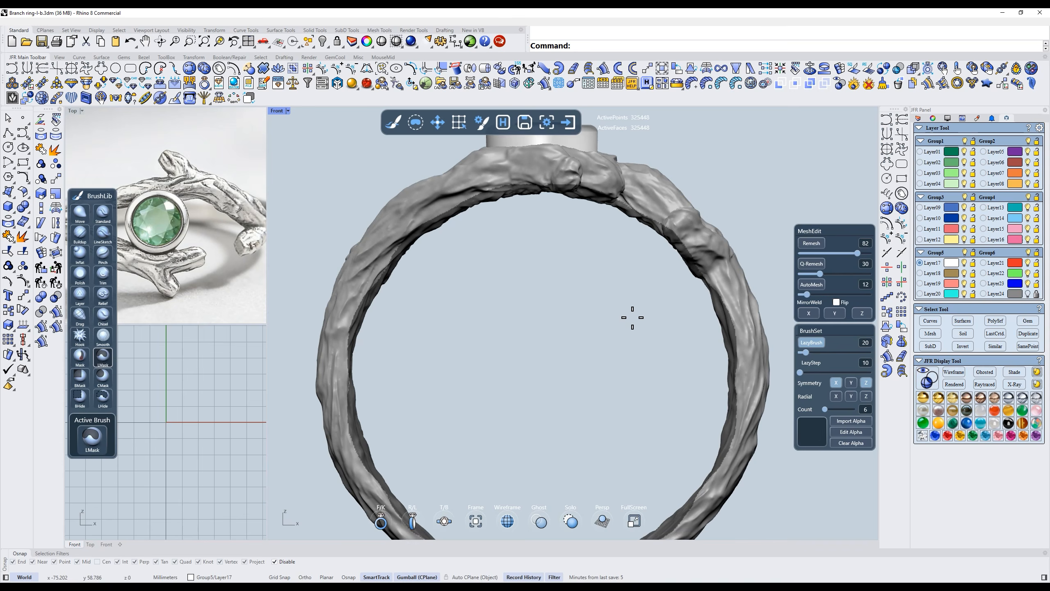
pyautogui.moveTo(622, 336); pyautogui.dragTo(623, 304, button='right')
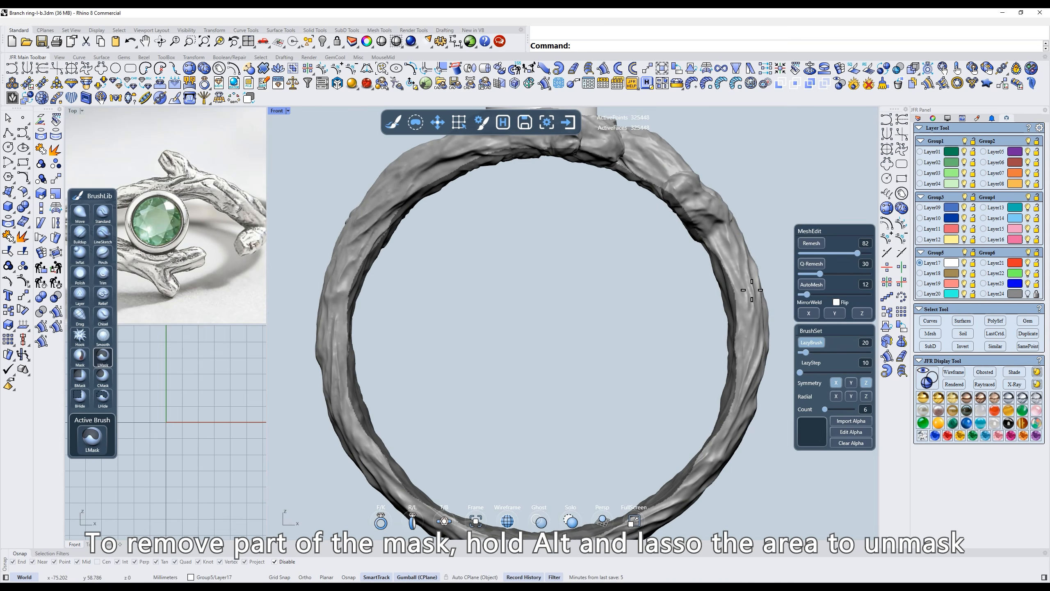
pyautogui.moveTo(723, 231); pyautogui.dragTo(700, 262, button='right')
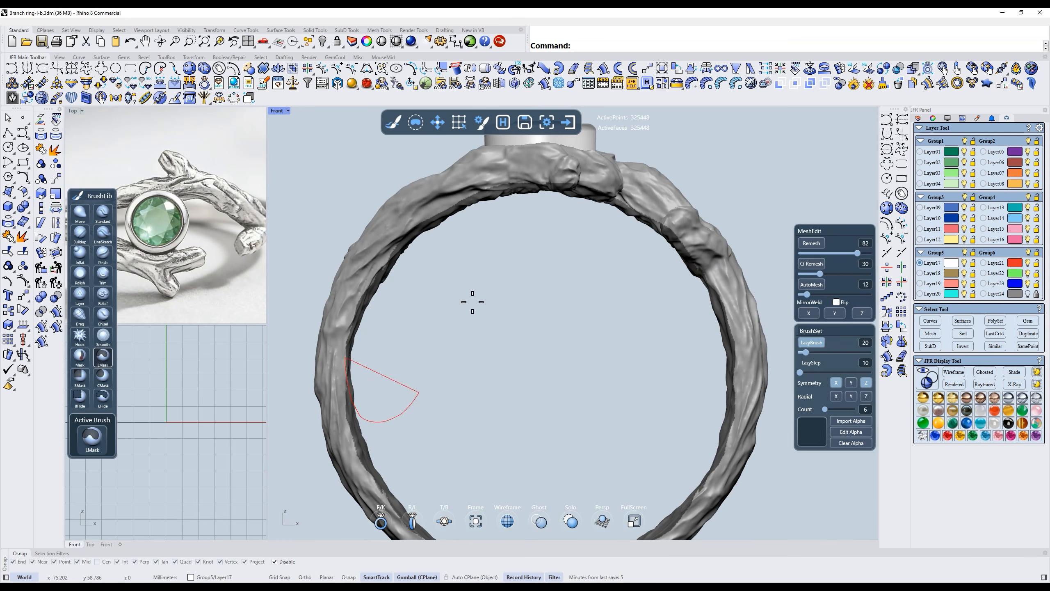
pyautogui.moveTo(519, 238); pyautogui.dragTo(531, 276, button='right')
pyautogui.moveTo(630, 244); pyautogui.dragTo(614, 235, button='right')
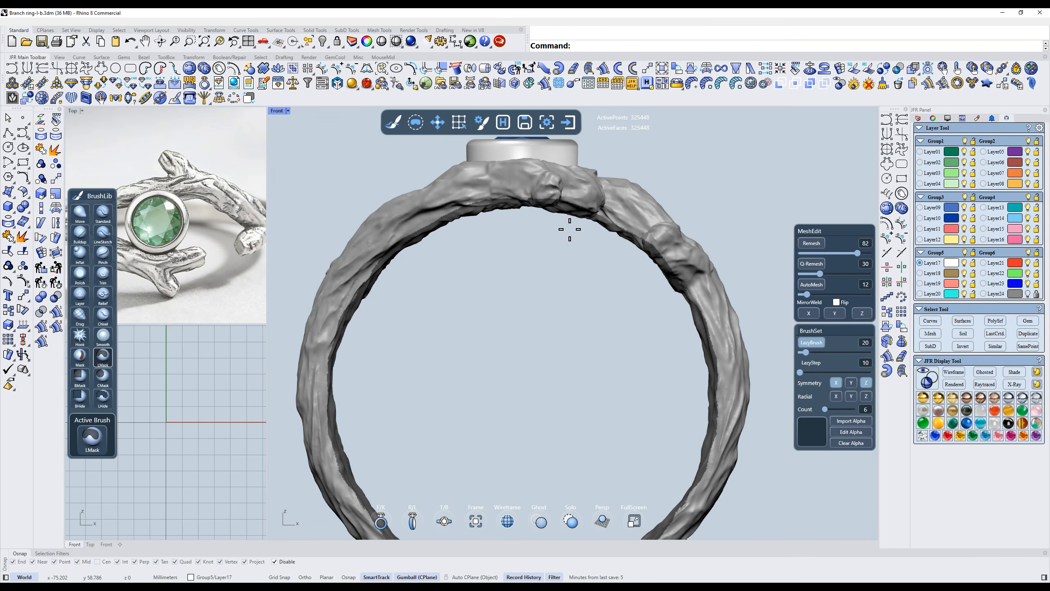
# Invert the mask to protect the outer side of the ring.
pyautogui.click(418, 122)
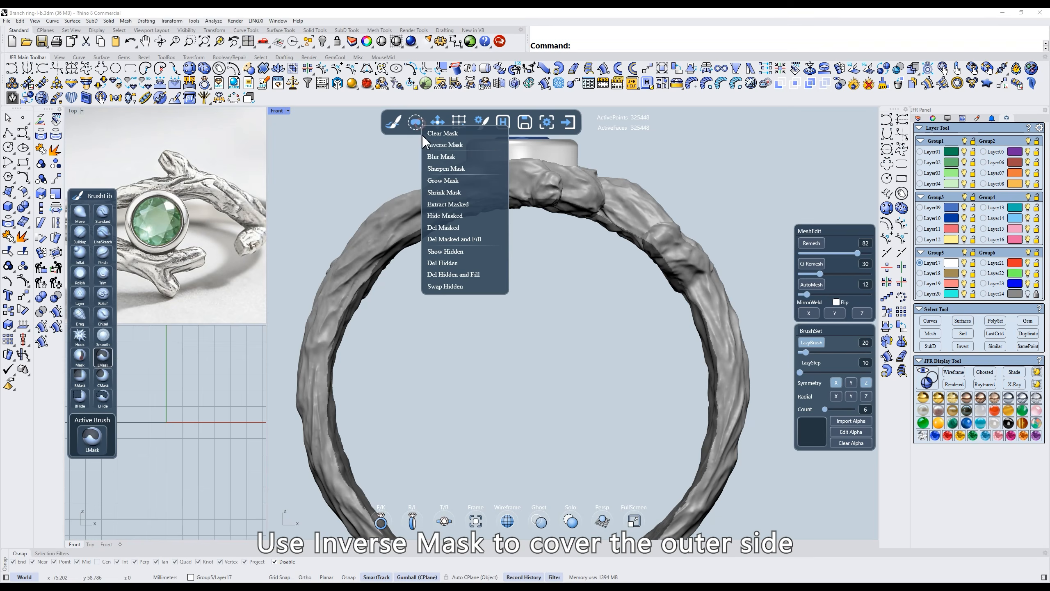
pyautogui.click(479, 154)
pyautogui.moveTo(606, 232); pyautogui.dragTo(607, 288, button='right')
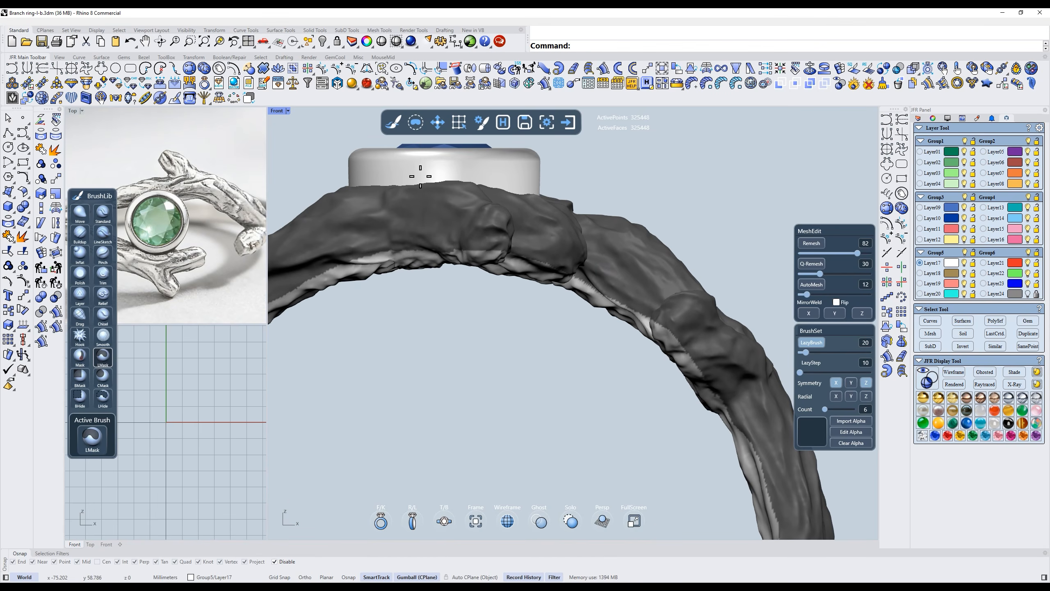
# Soften the mask edges by applying Blur Mask three times.
pyautogui.click(418, 122)
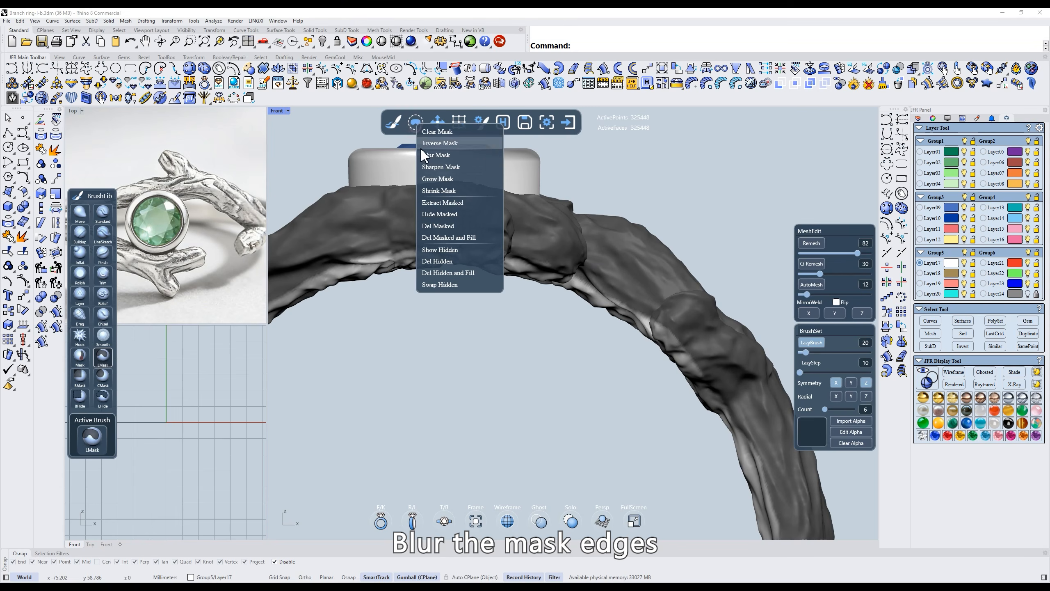
pyautogui.click(420, 148)
pyautogui.click(419, 128)
pyautogui.click(425, 154)
pyautogui.click(415, 122)
pyautogui.click(425, 152)
pyautogui.scroll(-3, 593, 264)
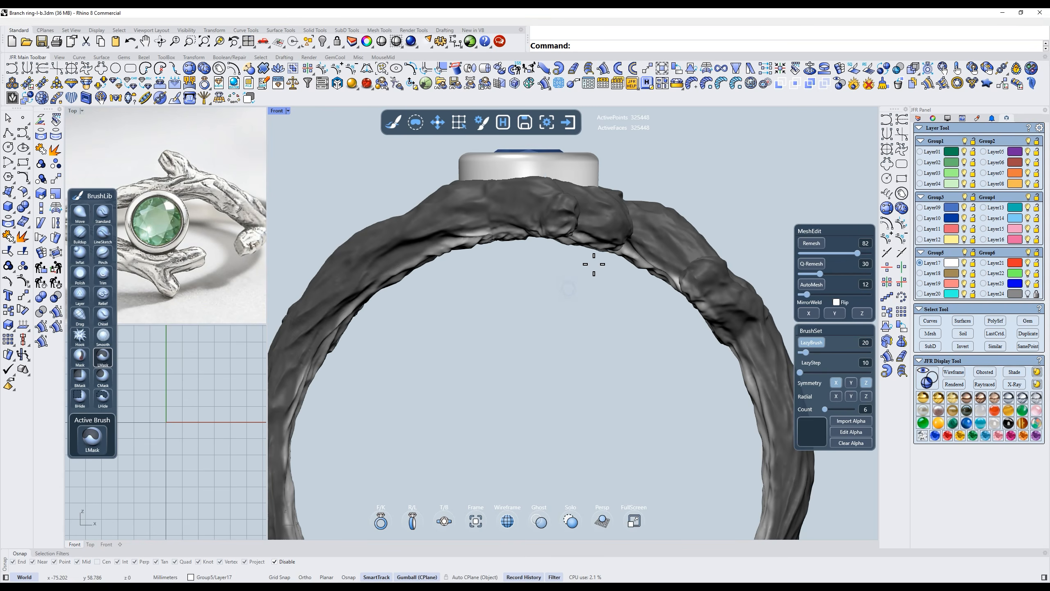
# Switch to the Smooth brush and smooth out the bark texture on the unmasked inner side of the shank.
pyautogui.moveTo(537, 284); pyautogui.dragTo(687, 358, button='right')
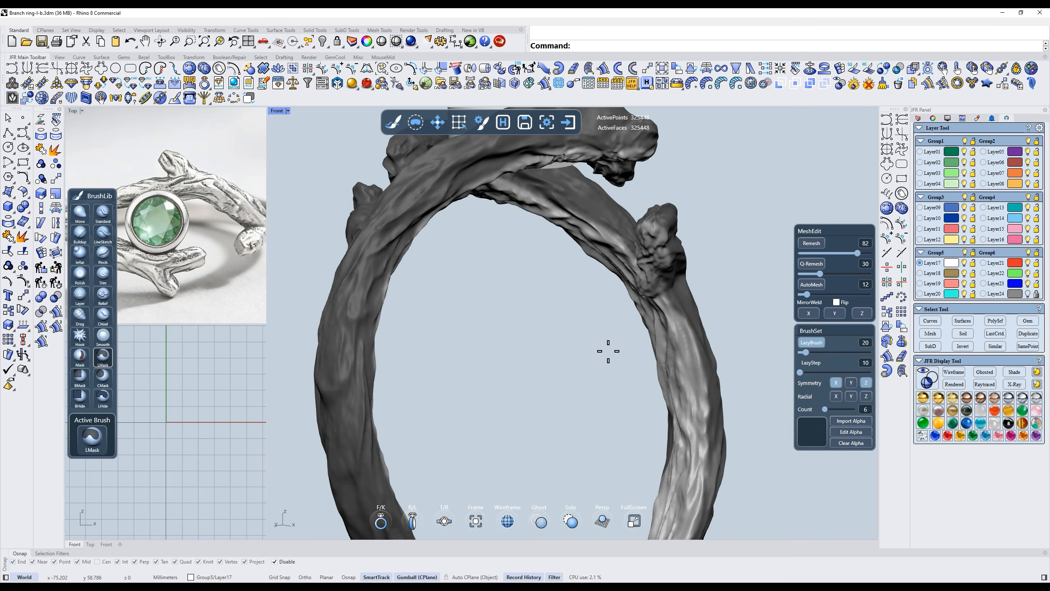
pyautogui.click(104, 336)
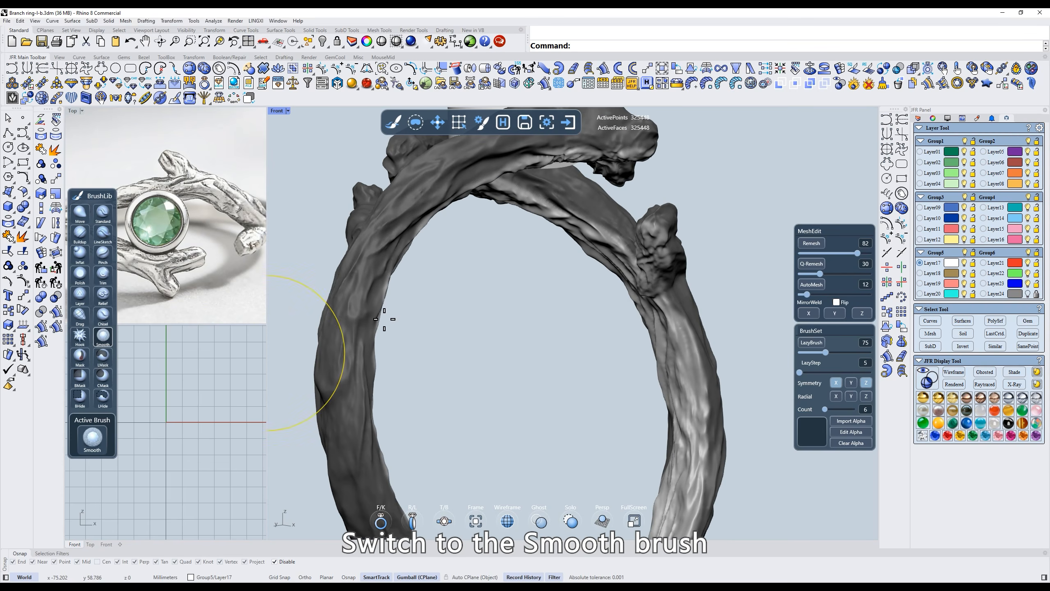
pyautogui.rightClick(538, 317)
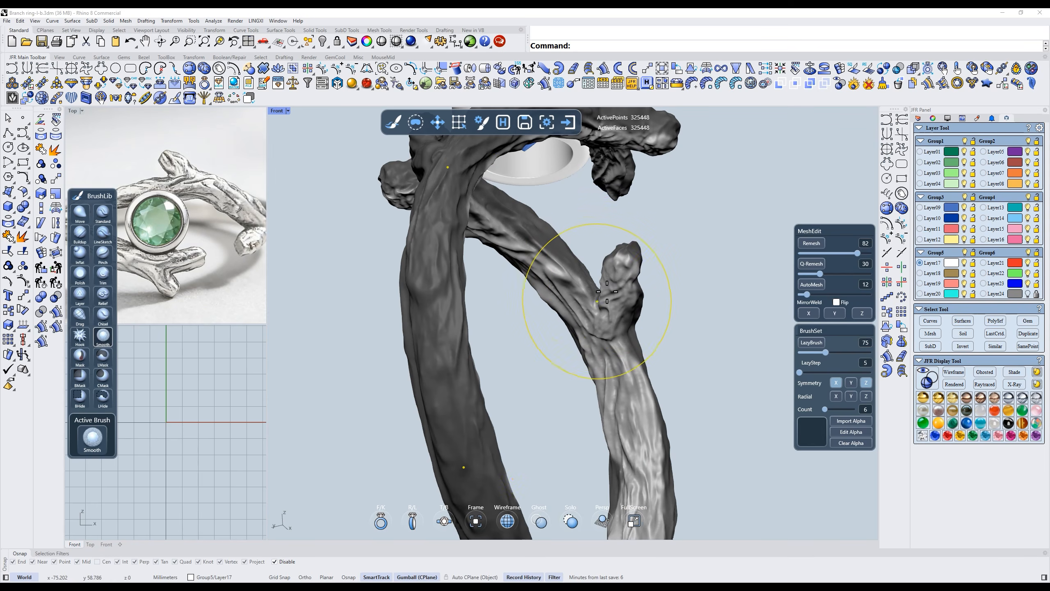
pyautogui.moveTo(607, 292); pyautogui.dragTo(624, 273)
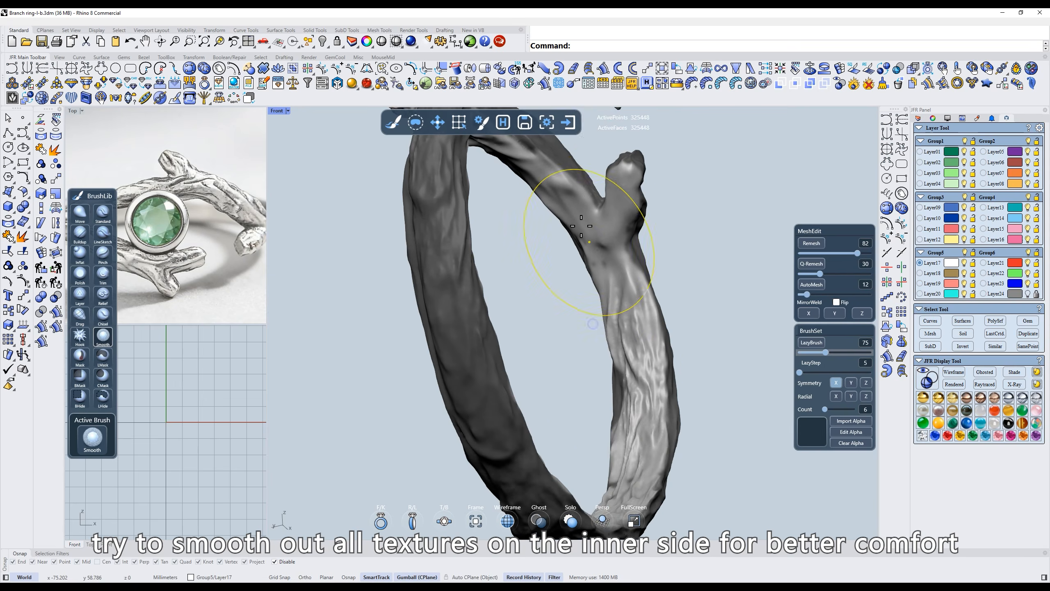
pyautogui.moveTo(581, 226); pyautogui.dragTo(628, 351)
pyautogui.moveTo(628, 351); pyautogui.dragTo(652, 279, button='right')
pyautogui.moveTo(652, 279)
pyautogui.mouseDown()
pyautogui.moveTo(632, 352)
pyautogui.moveTo(630, 341)
pyautogui.mouseUp()
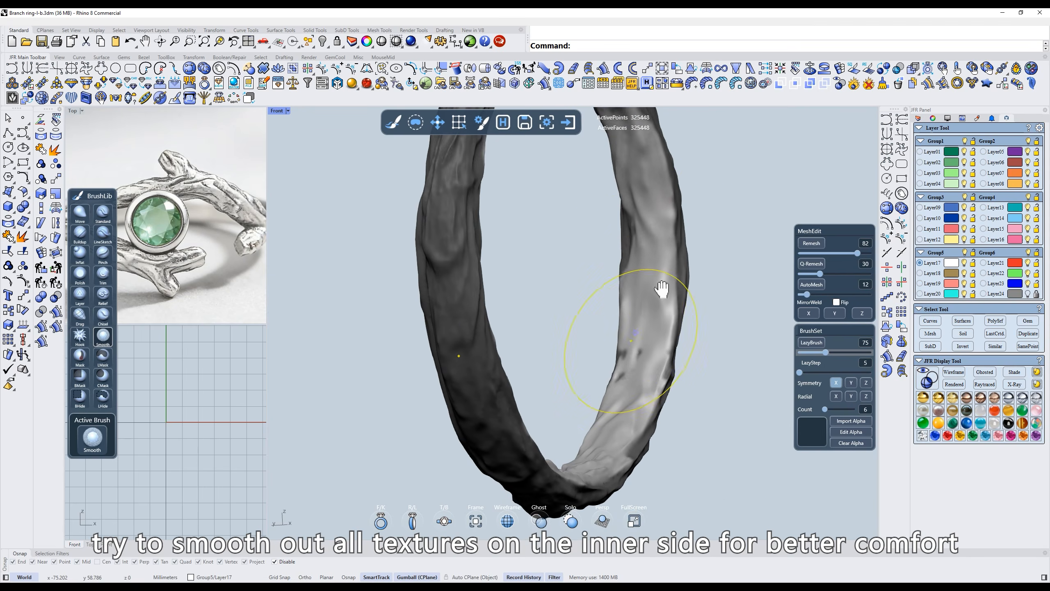
pyautogui.moveTo(661, 289); pyautogui.dragTo(690, 236, button='right')
# Smooth the inner surfaces of the branches and twigs around the underside of the gemstone setting.
pyautogui.moveTo(559, 452); pyautogui.dragTo(350, 335, button='right')
pyautogui.moveTo(350, 335); pyautogui.dragTo(516, 201)
pyautogui.moveTo(464, 209); pyautogui.dragTo(328, 234, button='right')
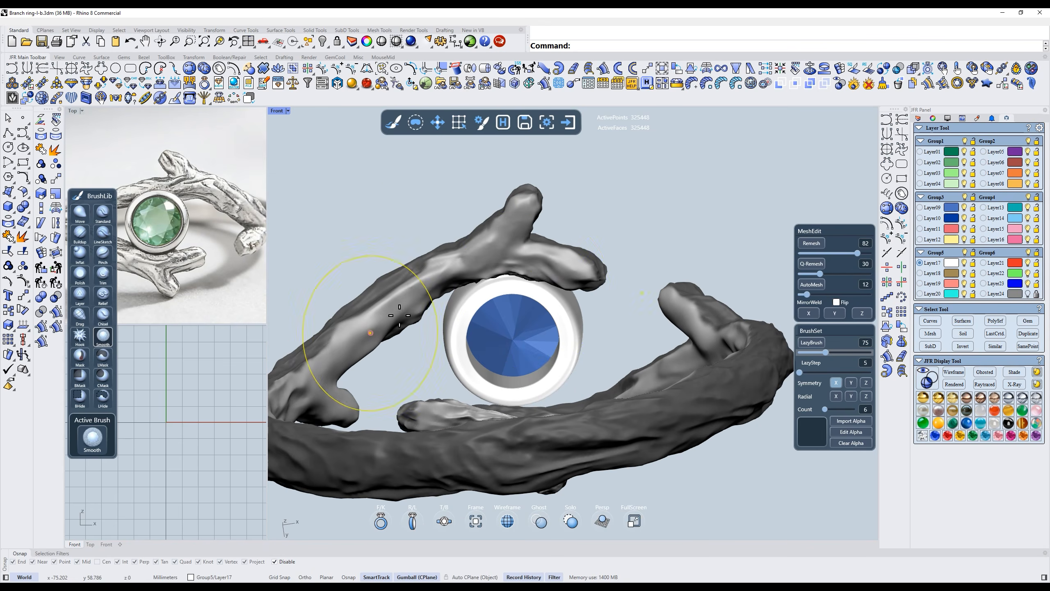
pyautogui.moveTo(550, 258); pyautogui.dragTo(504, 305, button='right')
pyautogui.moveTo(530, 351)
pyautogui.mouseDown()
pyautogui.moveTo(513, 366)
pyautogui.moveTo(446, 348)
pyautogui.mouseUp()
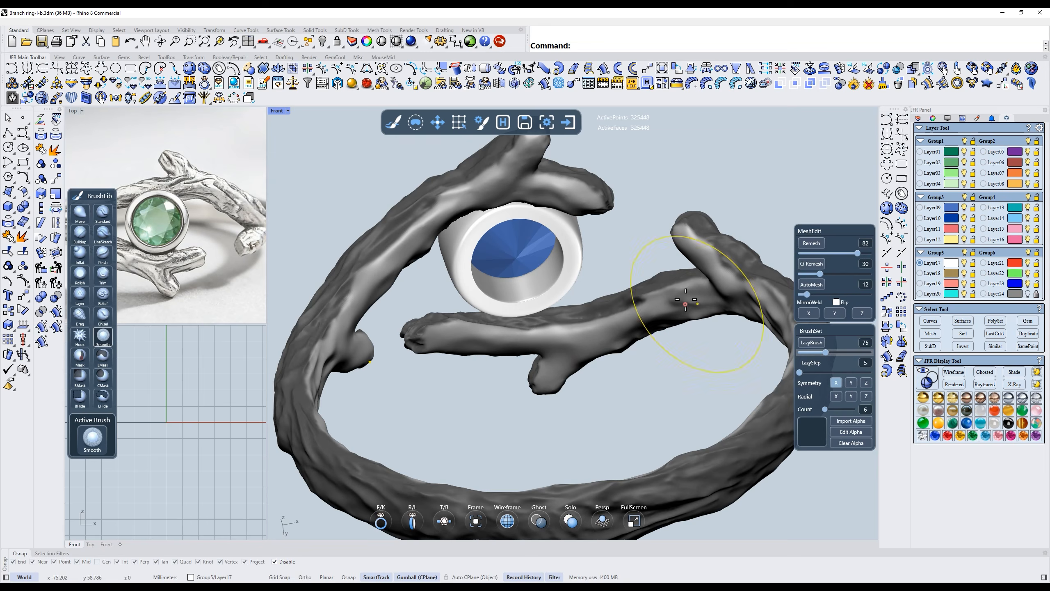
pyautogui.moveTo(712, 293); pyautogui.dragTo(610, 286, button='right')
# Clear the mask from the ring mesh.
pyautogui.press('f')
pyautogui.keyDown('ctrl'); pyautogui.moveTo(651, 234); pyautogui.dragTo(590, 295, button='right'); pyautogui.keyUp('ctrl')
pyautogui.keyDown('shift'); pyautogui.moveTo(589, 295); pyautogui.dragTo(600, 308, button='right'); pyautogui.keyUp('shift')
pyautogui.scroll(3, 587, 287)
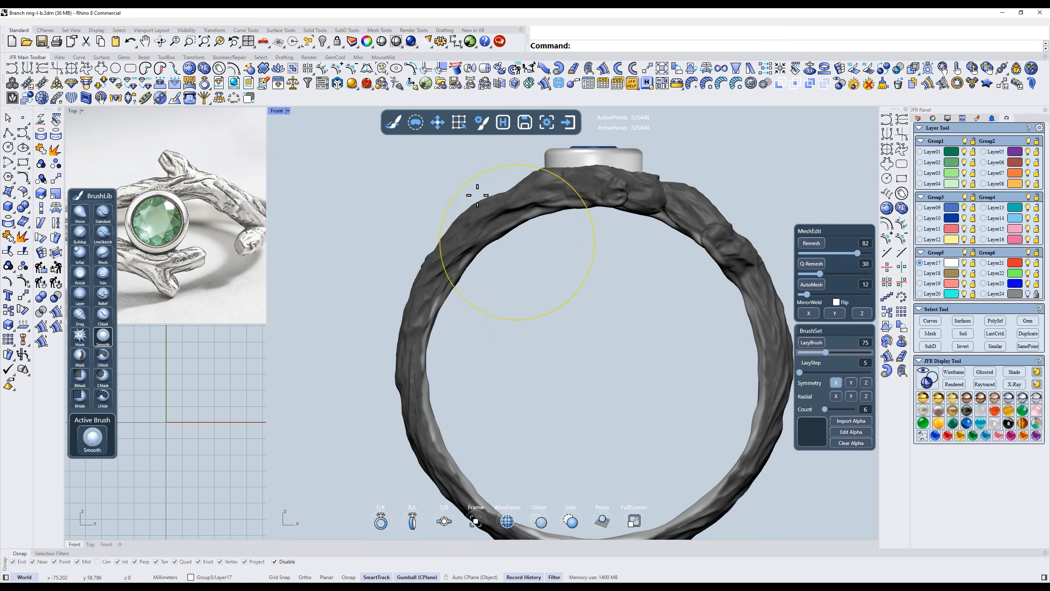
pyautogui.click(419, 120)
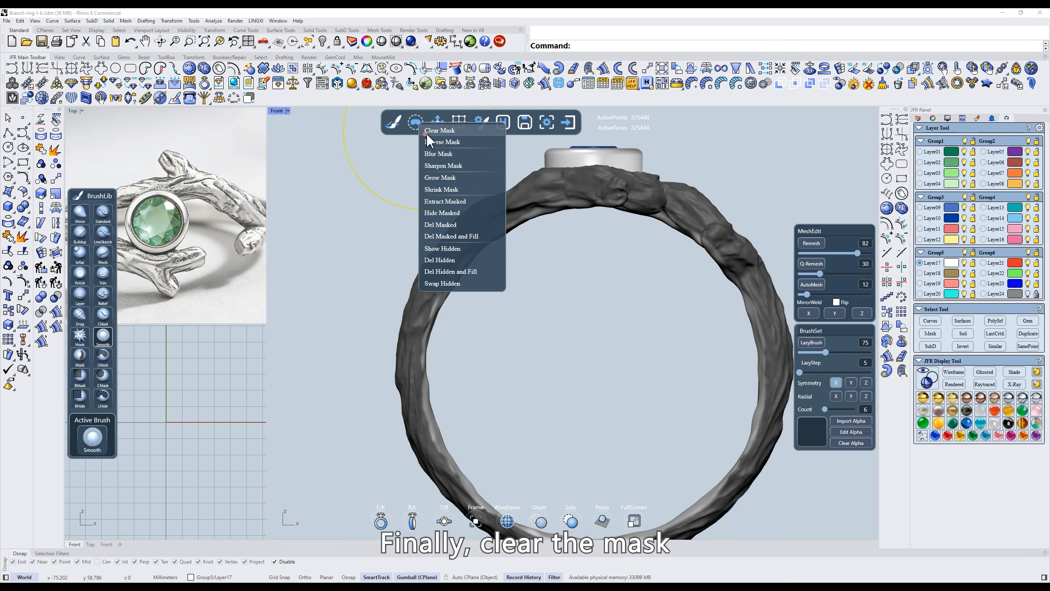
pyautogui.click(427, 134)
pyautogui.keyDown('shift'); pyautogui.moveTo(620, 244); pyautogui.dragTo(610, 321, button='right'); pyautogui.keyUp('shift')
pyautogui.scroll(5, 662, 371)
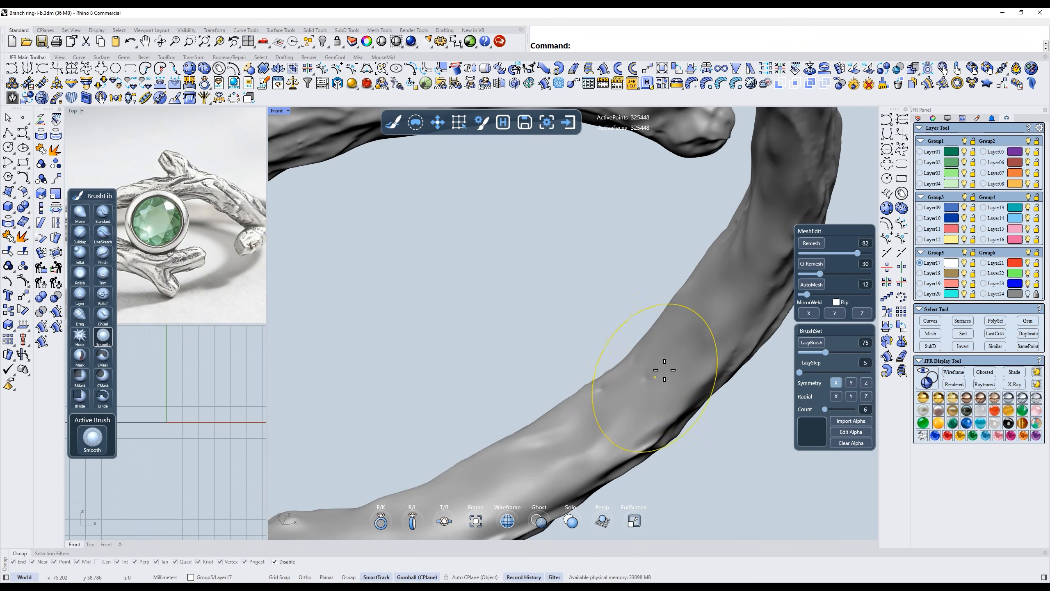
# Disable X-axis symmetry for the sculpting brushes in preparation for adjusting the shank width.
pyautogui.scroll(-5, 669, 298)
pyautogui.moveTo(574, 314); pyautogui.dragTo(532, 291, button='right')
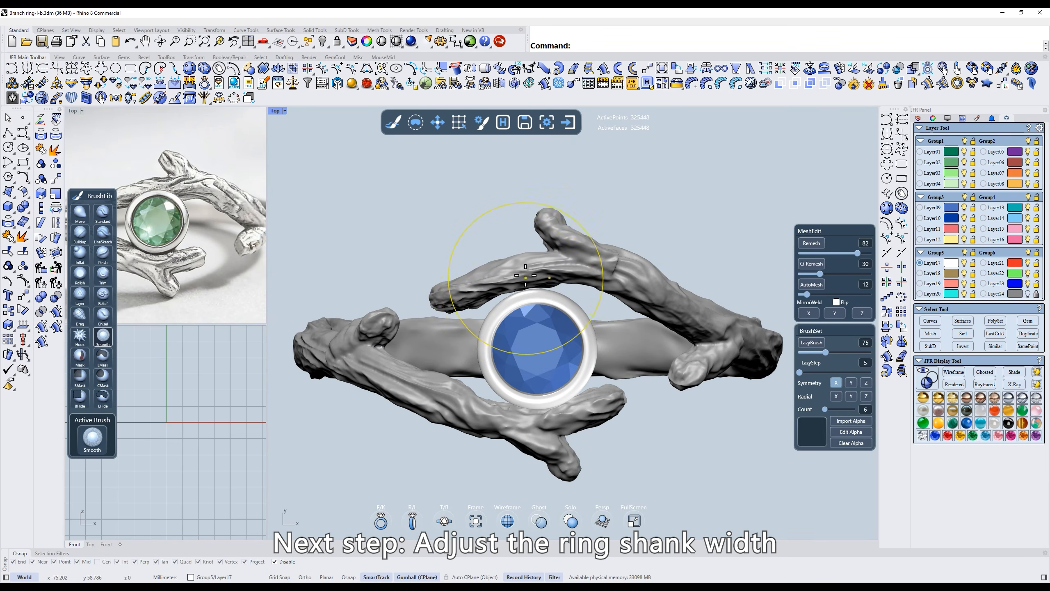
pyautogui.scroll(2, 522, 273)
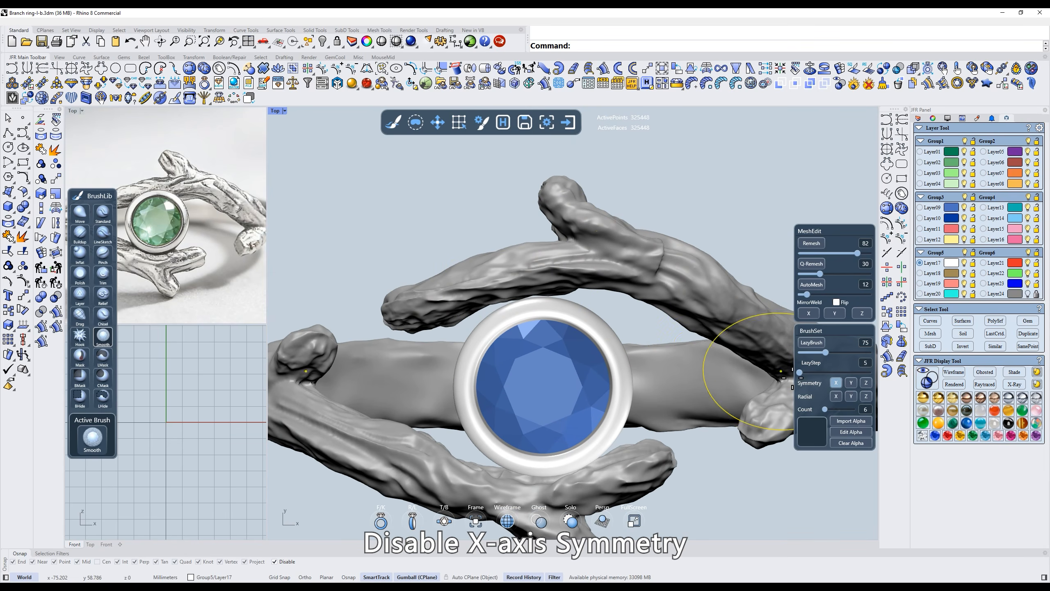
pyautogui.click(835, 383)
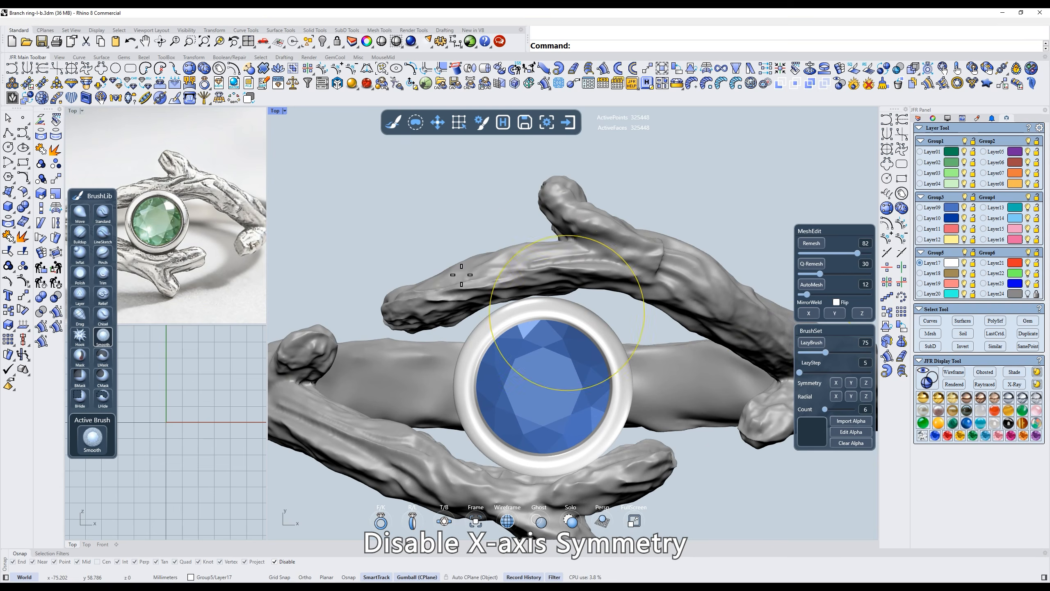
# Switch to the Standard brush and widen the upper branch along its edge facing the gemstone setting.
pyautogui.press('2')
pyautogui.moveTo(550, 258)
pyautogui.mouseDown(button='right')
pyautogui.moveTo(451, 235)
pyautogui.moveTo(453, 331)
pyautogui.mouseUp(button='right')
pyautogui.moveTo(392, 338)
pyautogui.mouseDown()
pyautogui.moveTo(616, 286)
pyautogui.moveTo(702, 352)
pyautogui.mouseUp()
pyautogui.moveTo(605, 245)
pyautogui.mouseDown(button='right')
pyautogui.moveTo(605, 293)
pyautogui.moveTo(621, 331)
pyautogui.moveTo(649, 298)
pyautogui.mouseUp(button='right')
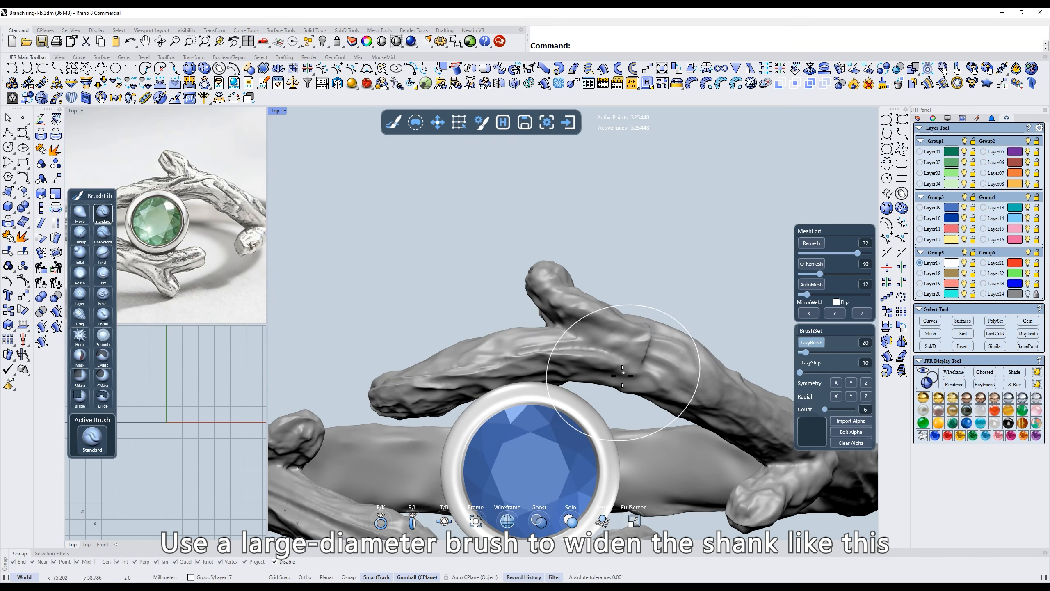
# Widen the branch shoulder with a long Standard brush stroke from the side twig up toward the bezel.
pyautogui.moveTo(623, 359)
pyautogui.mouseDown(button='right')
pyautogui.moveTo(575, 270)
pyautogui.moveTo(624, 311)
pyautogui.moveTo(612, 302)
pyautogui.moveTo(519, 338)
pyautogui.moveTo(498, 329)
pyautogui.mouseUp(button='right')
pyautogui.moveTo(731, 309); pyautogui.dragTo(590, 315, button='right')
pyautogui.moveTo(657, 262)
pyautogui.mouseDown(button='right')
pyautogui.moveTo(590, 300)
pyautogui.moveTo(544, 294)
pyautogui.moveTo(491, 325)
pyautogui.mouseUp(button='right')
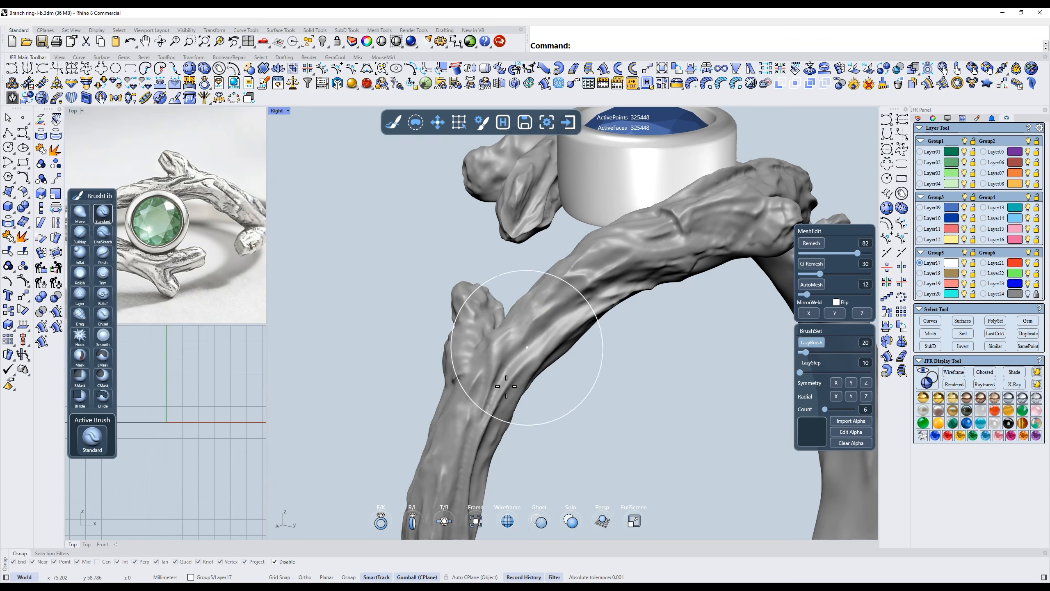
pyautogui.moveTo(494, 409); pyautogui.dragTo(662, 271)
pyautogui.keyDown('shift'); pyautogui.moveTo(558, 356); pyautogui.dragTo(559, 282, button='right'); pyautogui.keyUp('shift')
pyautogui.scroll(-8, 695, 187)
# Examine the width of the branches around the setting from the side, from above and from the back.
pyautogui.moveTo(621, 246); pyautogui.dragTo(649, 356, button='right')
pyautogui.scroll(2, 648, 202)
pyautogui.moveTo(670, 289)
pyautogui.mouseDown(button='right')
pyautogui.moveTo(610, 239)
pyautogui.moveTo(556, 230)
pyautogui.moveTo(555, 291)
pyautogui.mouseUp(button='right')
pyautogui.moveTo(624, 214)
pyautogui.mouseDown(button='right')
pyautogui.moveTo(582, 328)
pyautogui.moveTo(602, 305)
pyautogui.moveTo(538, 297)
pyautogui.mouseUp(button='right')
pyautogui.scroll(3, 608, 321)
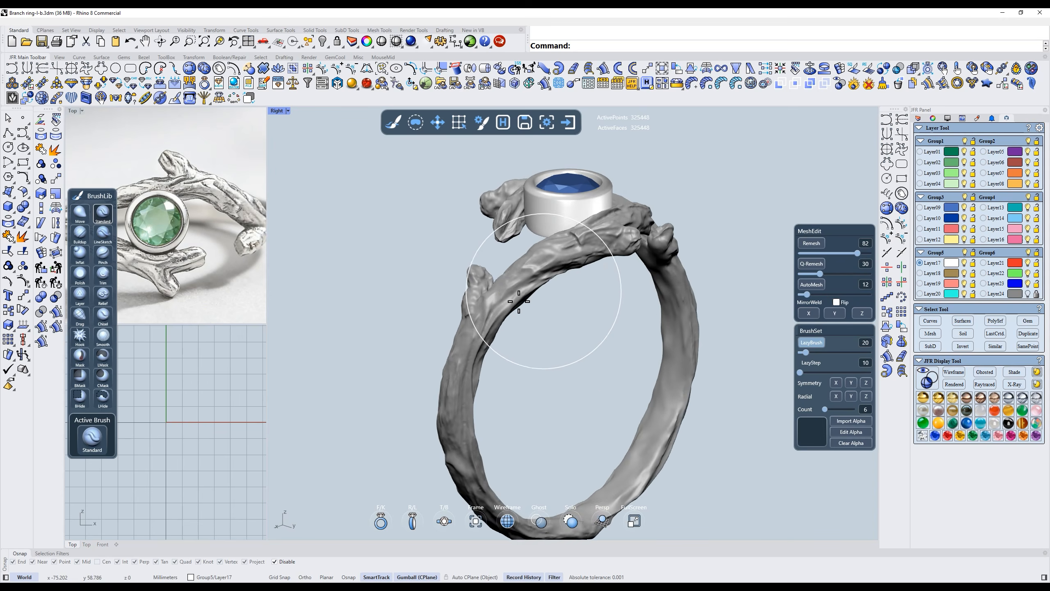
pyautogui.scroll(6, 492, 334)
pyautogui.moveTo(600, 235)
pyautogui.mouseDown(button='right')
pyautogui.moveTo(655, 308)
pyautogui.moveTo(576, 328)
pyautogui.mouseUp(button='right')
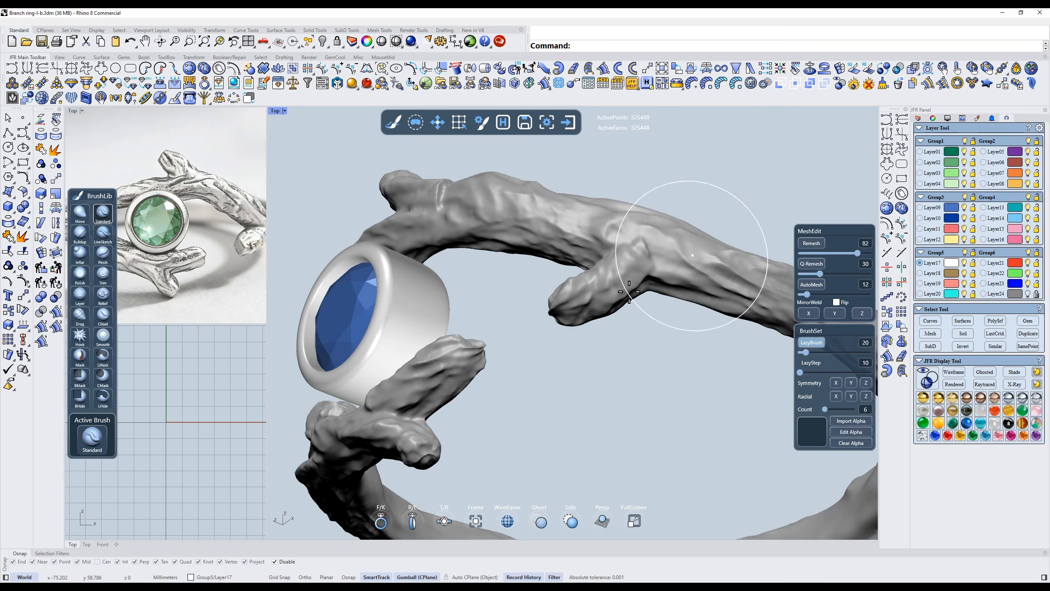
pyautogui.moveTo(621, 281); pyautogui.dragTo(514, 305, button='right')
pyautogui.moveTo(506, 226)
pyautogui.mouseDown(button='right')
pyautogui.moveTo(556, 234)
pyautogui.moveTo(629, 325)
pyautogui.moveTo(575, 329)
pyautogui.mouseUp(button='right')
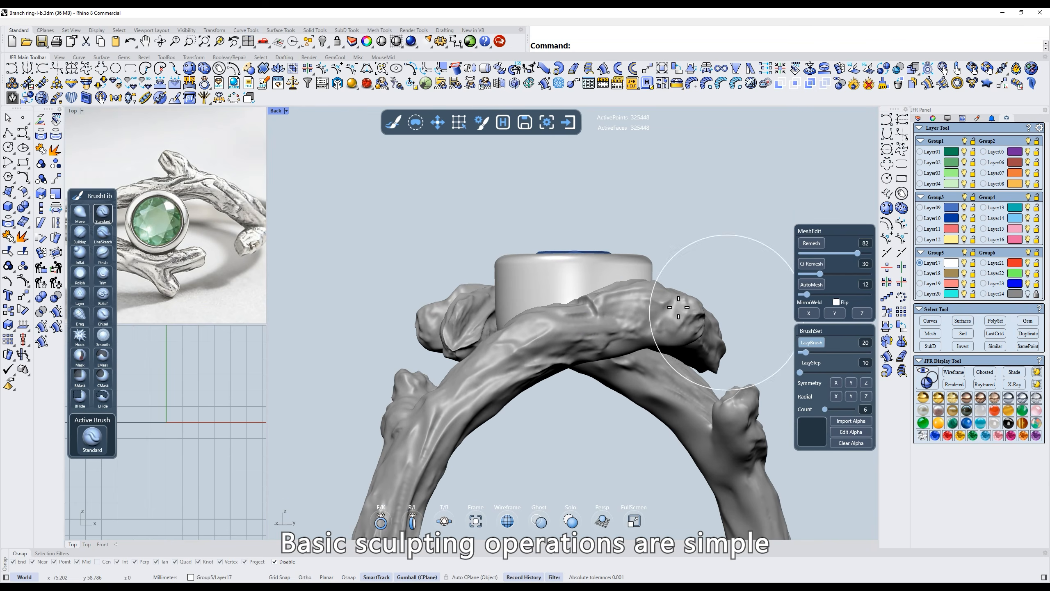
# Build up the shank shoulder below the setting at the back with short Standard brush strokes.
pyautogui.moveTo(653, 287); pyautogui.dragTo(628, 309, button='right')
pyautogui.moveTo(612, 356)
pyautogui.keyDown('shift'); pyautogui.mouseDown(button='right')
pyautogui.moveTo(603, 301)
pyautogui.moveTo(413, 343)
pyautogui.moveTo(475, 344)
pyautogui.moveTo(457, 325)
pyautogui.moveTo(469, 280)
pyautogui.mouseUp(button='right'); pyautogui.keyUp('shift')
pyautogui.moveTo(532, 274)
pyautogui.keyDown('shift'); pyautogui.mouseDown(button='right')
pyautogui.moveTo(539, 218)
pyautogui.moveTo(504, 273)
pyautogui.mouseUp(button='right'); pyautogui.keyUp('shift')
pyautogui.moveTo(458, 404); pyautogui.dragTo(468, 366)
pyautogui.moveTo(578, 288)
pyautogui.mouseDown(button='right')
pyautogui.moveTo(577, 324)
pyautogui.moveTo(493, 323)
pyautogui.mouseUp(button='right')
pyautogui.moveTo(615, 227)
pyautogui.mouseDown(button='right')
pyautogui.moveTo(591, 301)
pyautogui.moveTo(515, 228)
pyautogui.mouseUp(button='right')
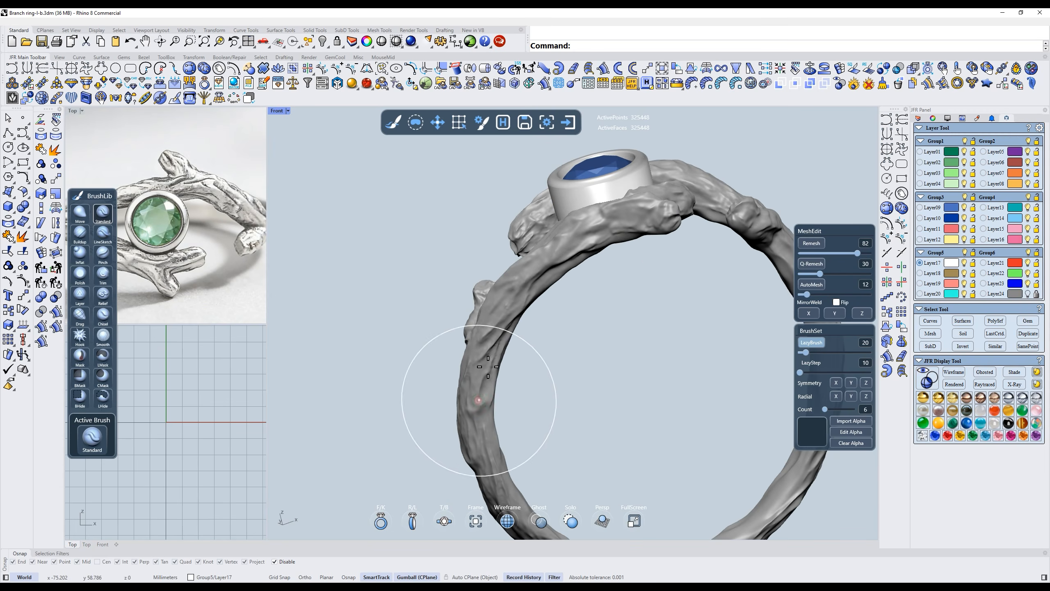
pyautogui.moveTo(604, 245)
pyautogui.mouseDown(button='right')
pyautogui.moveTo(663, 291)
pyautogui.moveTo(664, 279)
pyautogui.moveTo(647, 289)
pyautogui.moveTo(515, 270)
pyautogui.moveTo(527, 281)
pyautogui.moveTo(633, 289)
pyautogui.moveTo(646, 272)
pyautogui.moveTo(590, 266)
pyautogui.moveTo(547, 288)
pyautogui.mouseUp(button='right')
# Isolate the ring mesh to check it without the gemstone and bezel, and restore the hidden objects.
pyautogui.press('k')
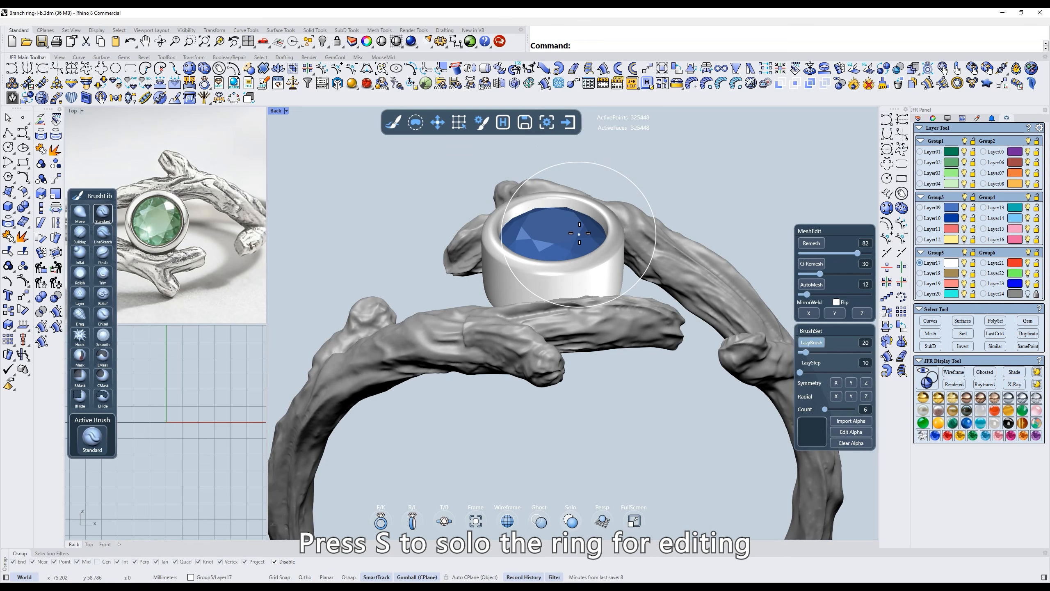
pyautogui.press('s')
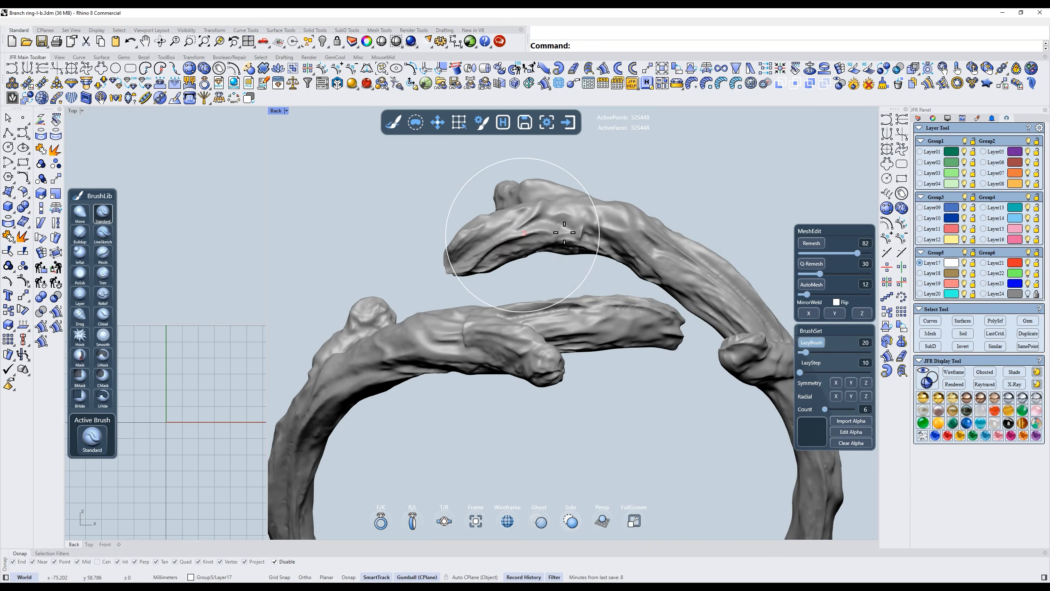
pyautogui.press('s')
pyautogui.press('t')
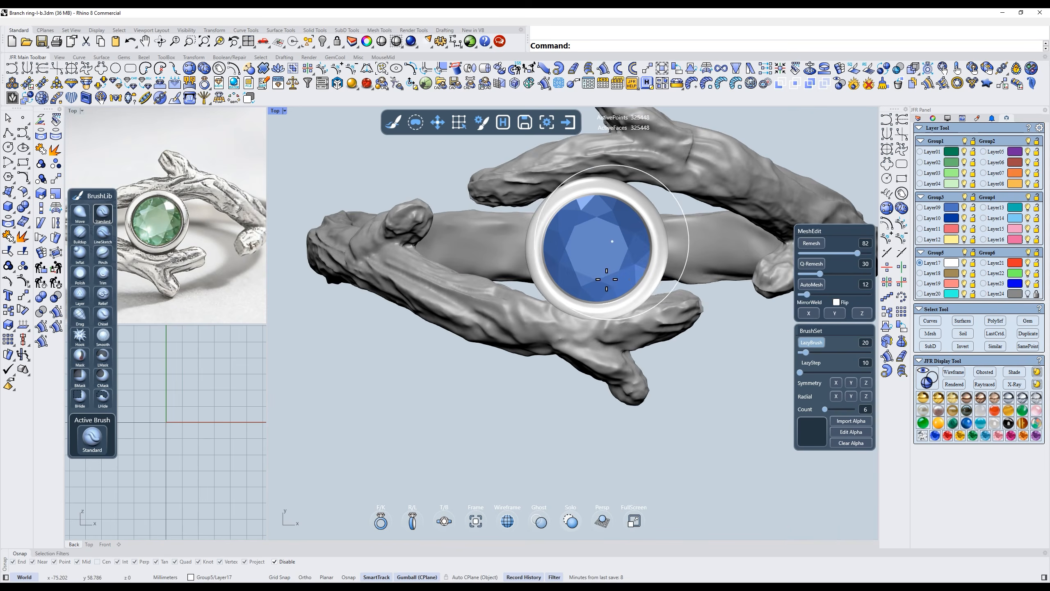
pyautogui.press('f')
pyautogui.press('s')
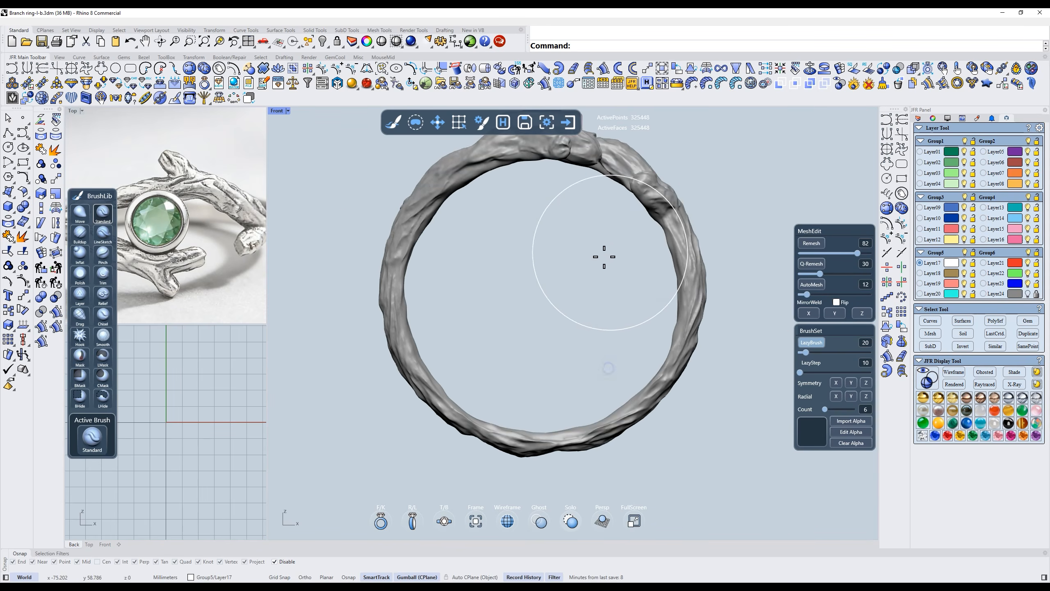
# Enable BackMask for the Standard brush to protect the inner side of the ring while thickening the shank.
pyautogui.scroll(3, 677, 307)
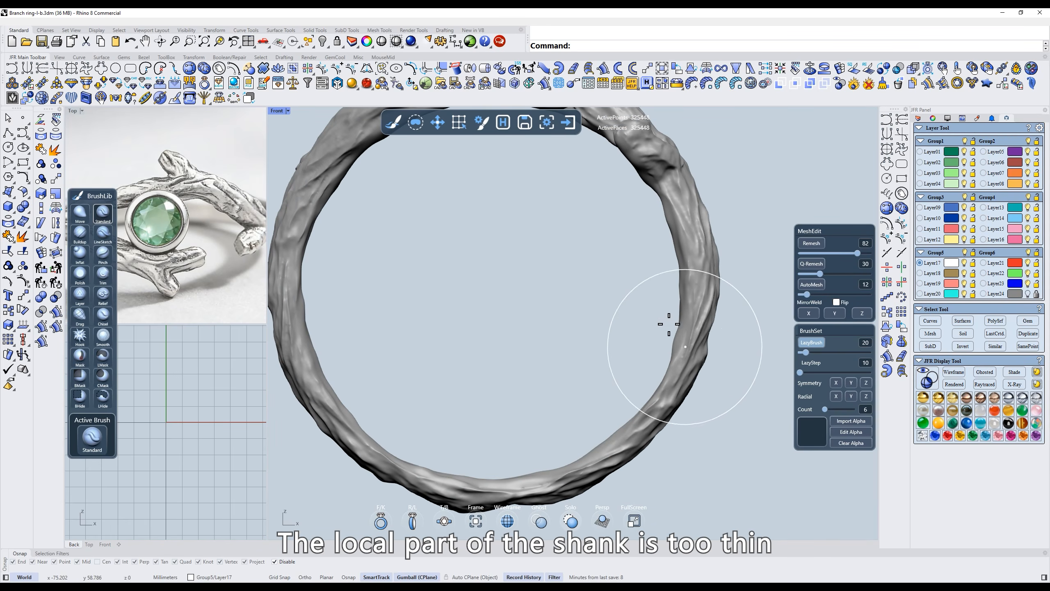
pyautogui.scroll(-2, 678, 315)
pyautogui.moveTo(687, 362); pyautogui.dragTo(668, 293, button='right')
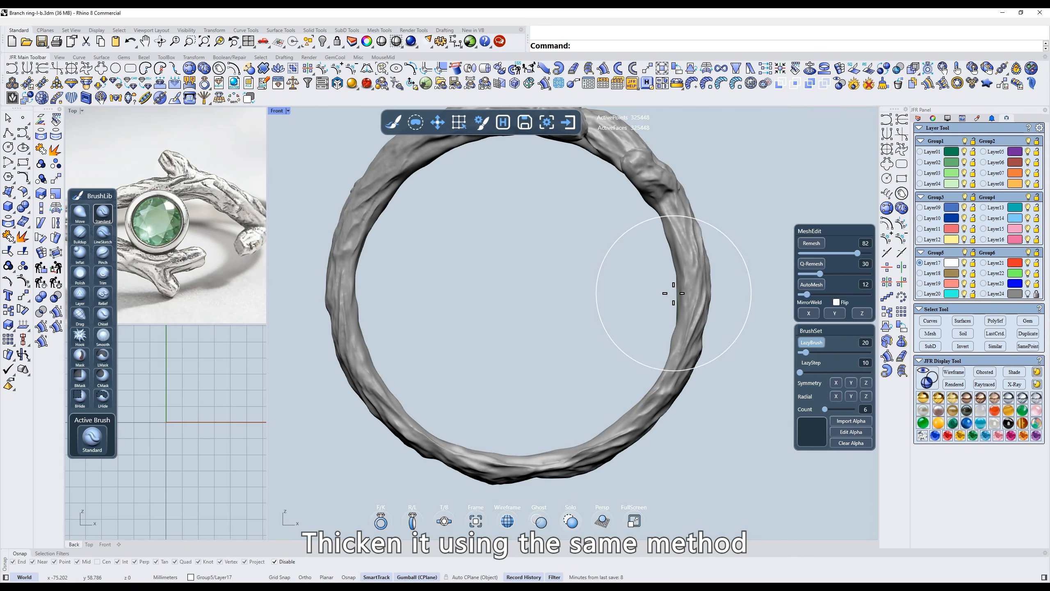
pyautogui.scroll(4, 670, 316)
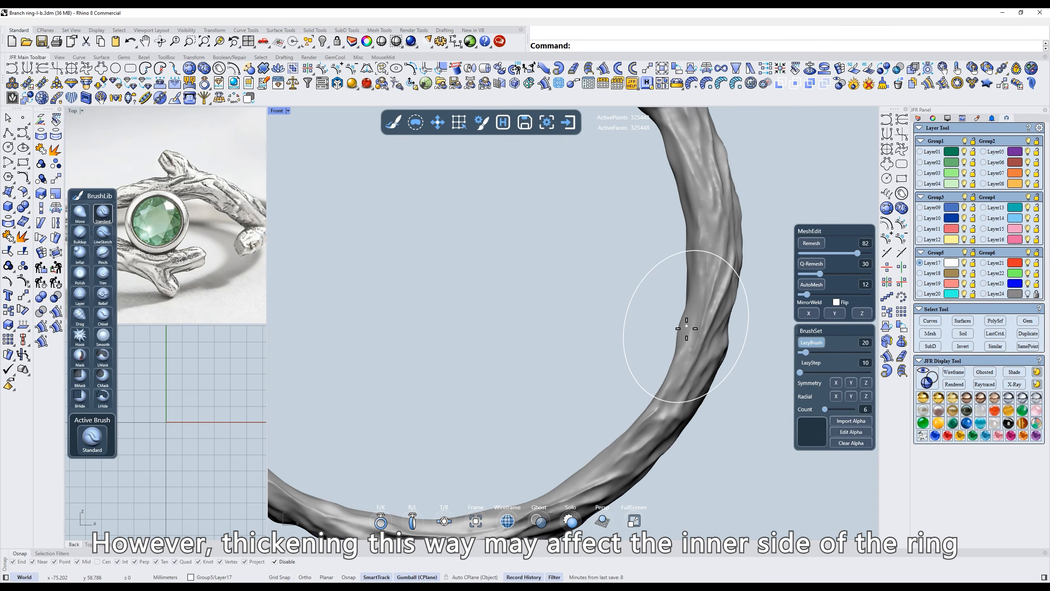
pyautogui.moveTo(663, 352); pyautogui.dragTo(665, 328, button='right')
pyautogui.scroll(-1, 647, 354)
pyautogui.scroll(-1, 646, 347)
pyautogui.scroll(-1, 651, 325)
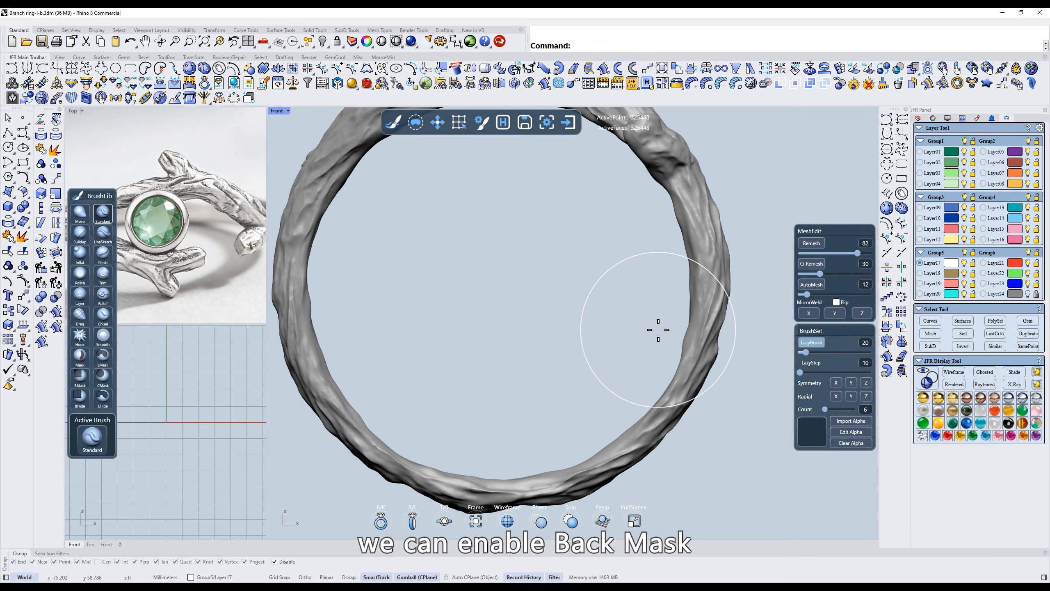
pyautogui.press('space')
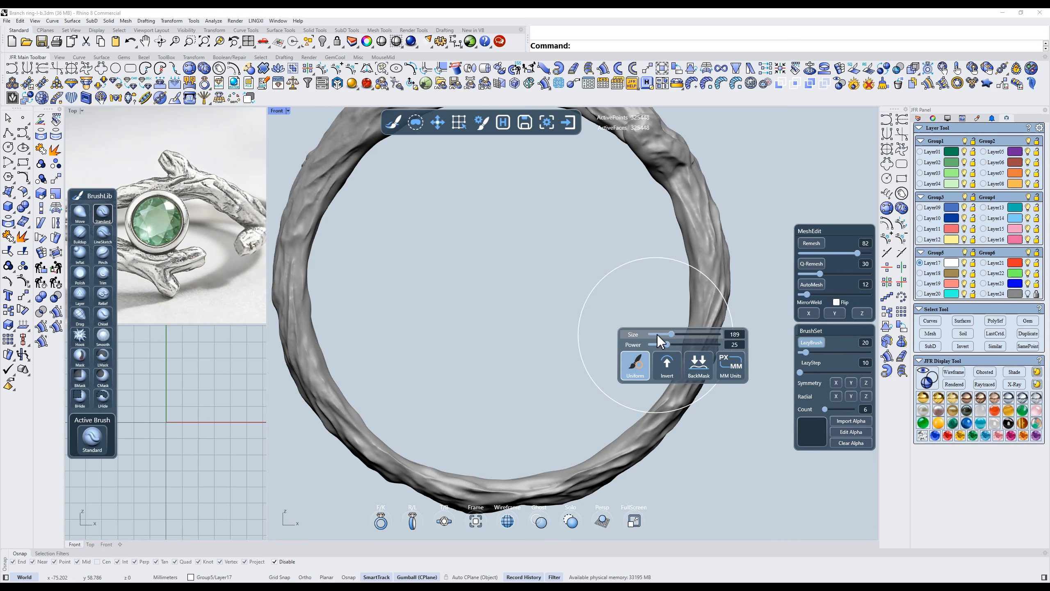
pyautogui.click(699, 369)
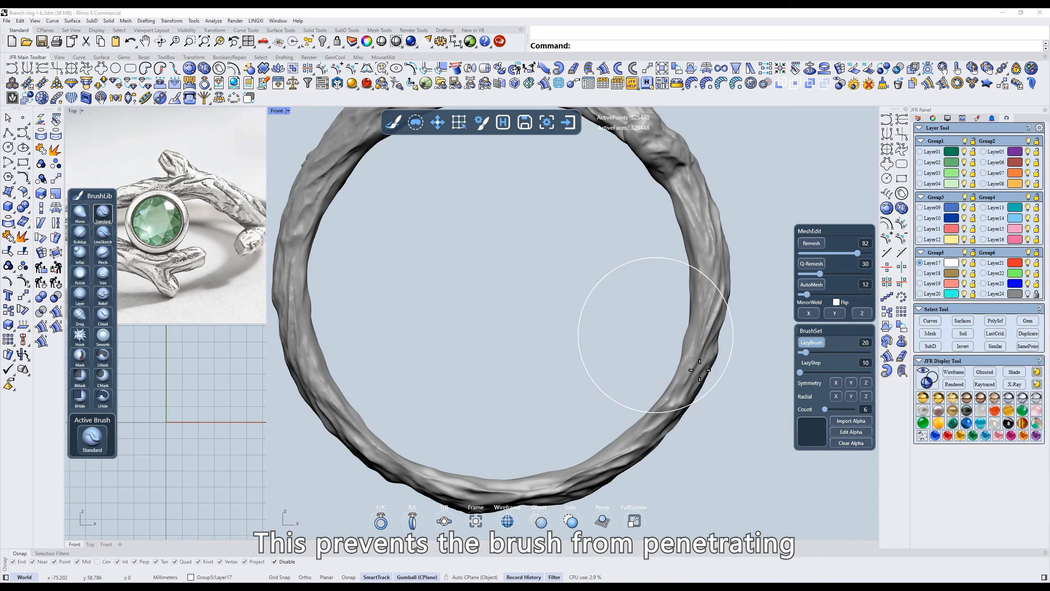
# Thicken the thin outer area on the right side of the shank with the Standard brush.
pyautogui.moveTo(616, 322)
pyautogui.keyDown('ctrl'); pyautogui.keyDown('shift'); pyautogui.mouseDown(button='right')
pyautogui.moveTo(570, 314)
pyautogui.moveTo(611, 311)
pyautogui.mouseUp(button='right'); pyautogui.keyUp('shift'); pyautogui.keyUp('ctrl')
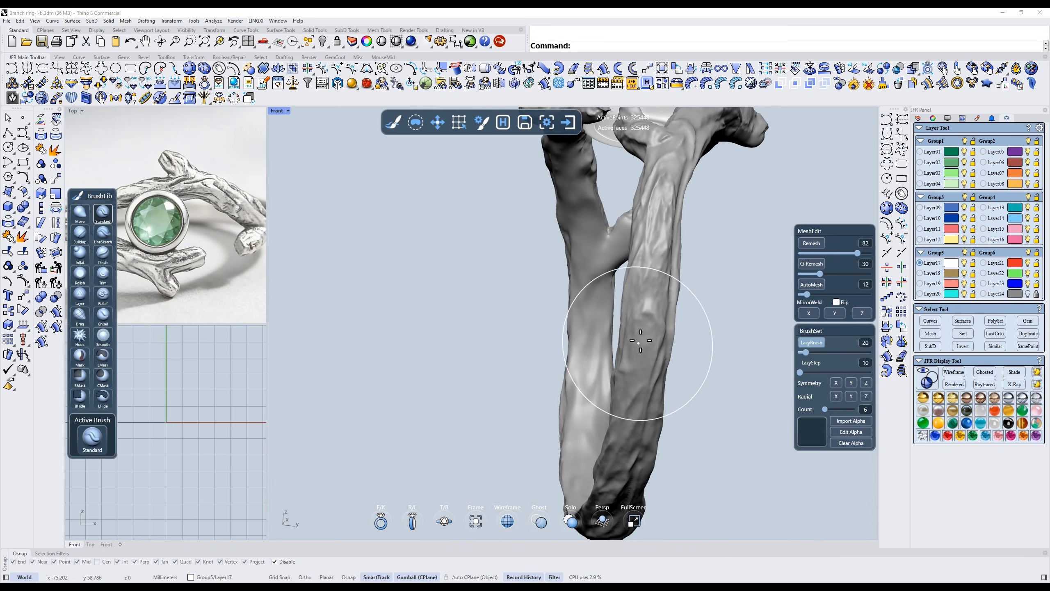
pyautogui.keyDown('ctrl'); pyautogui.keyDown('shift'); pyautogui.moveTo(666, 380); pyautogui.dragTo(694, 400, button='right'); pyautogui.keyUp('shift'); pyautogui.keyUp('ctrl')
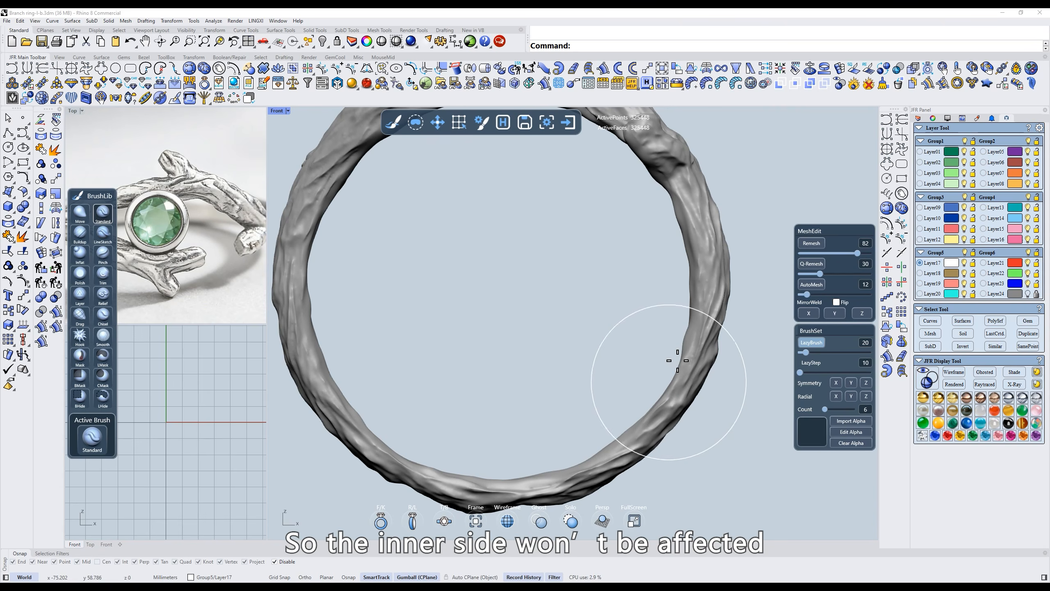
pyautogui.moveTo(626, 361)
pyautogui.keyDown('ctrl'); pyautogui.keyDown('shift'); pyautogui.mouseDown(button='right')
pyautogui.moveTo(616, 368)
pyautogui.moveTo(641, 393)
pyautogui.mouseUp(button='right'); pyautogui.keyUp('shift'); pyautogui.keyUp('ctrl')
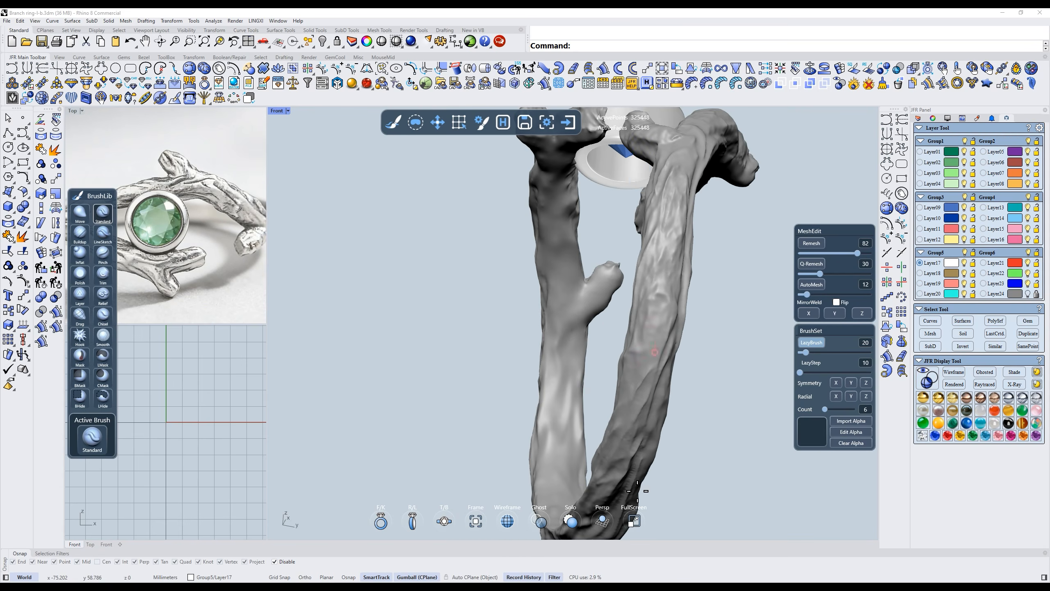
pyautogui.keyDown('ctrl'); pyautogui.keyDown('shift'); pyautogui.moveTo(627, 434); pyautogui.dragTo(621, 333, button='right'); pyautogui.keyUp('shift'); pyautogui.keyUp('ctrl')
pyautogui.moveTo(579, 364); pyautogui.dragTo(684, 321, button='right')
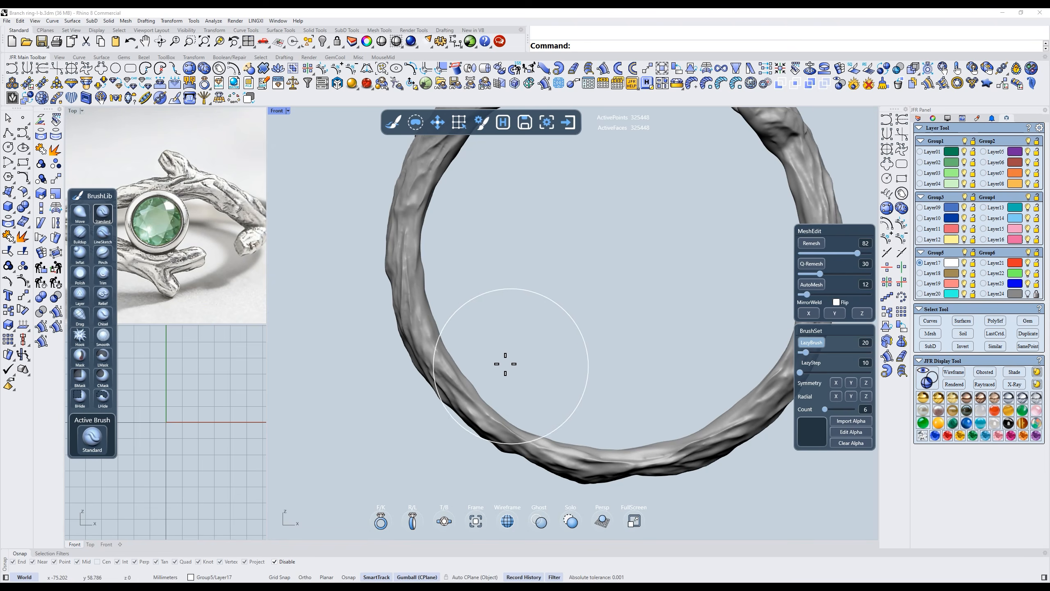
# Thicken the outer left side of the shank and check its profile from the front.
pyautogui.moveTo(475, 384)
pyautogui.keyDown('ctrl'); pyautogui.keyDown('shift'); pyautogui.mouseDown(button='right')
pyautogui.moveTo(574, 331)
pyautogui.moveTo(462, 359)
pyautogui.mouseUp(button='right'); pyautogui.keyUp('shift'); pyautogui.keyUp('ctrl')
pyautogui.moveTo(572, 292); pyautogui.dragTo(612, 329, button='right')
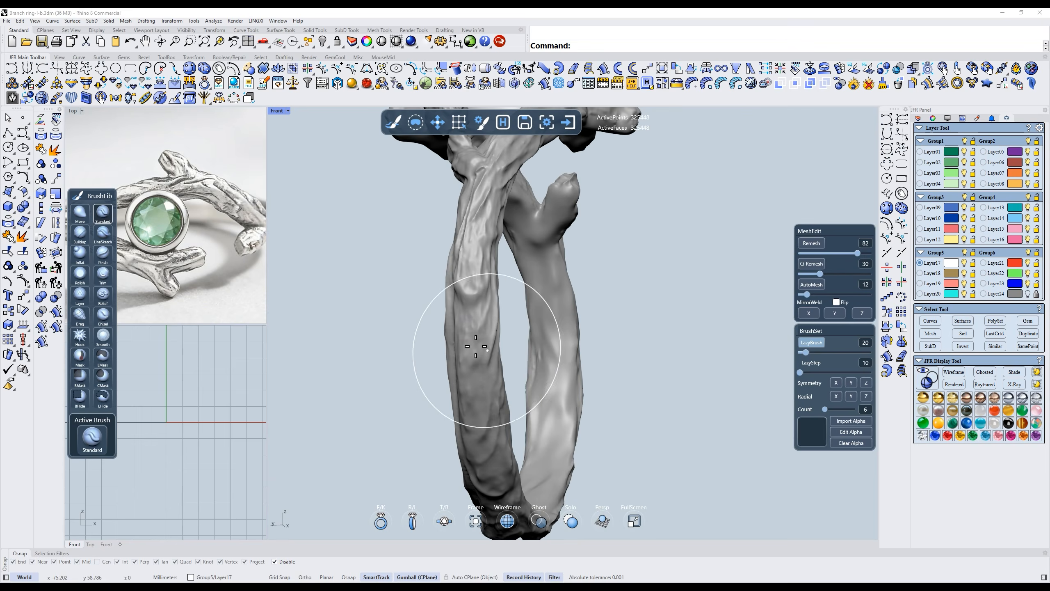
pyautogui.click(381, 521)
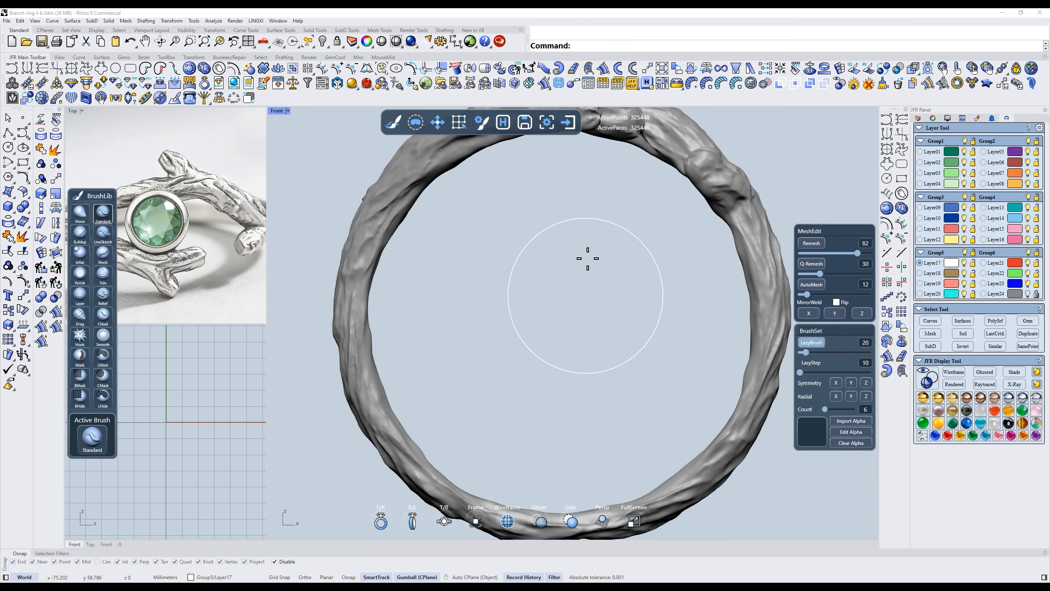
pyautogui.moveTo(591, 229); pyautogui.dragTo(583, 344, button='right')
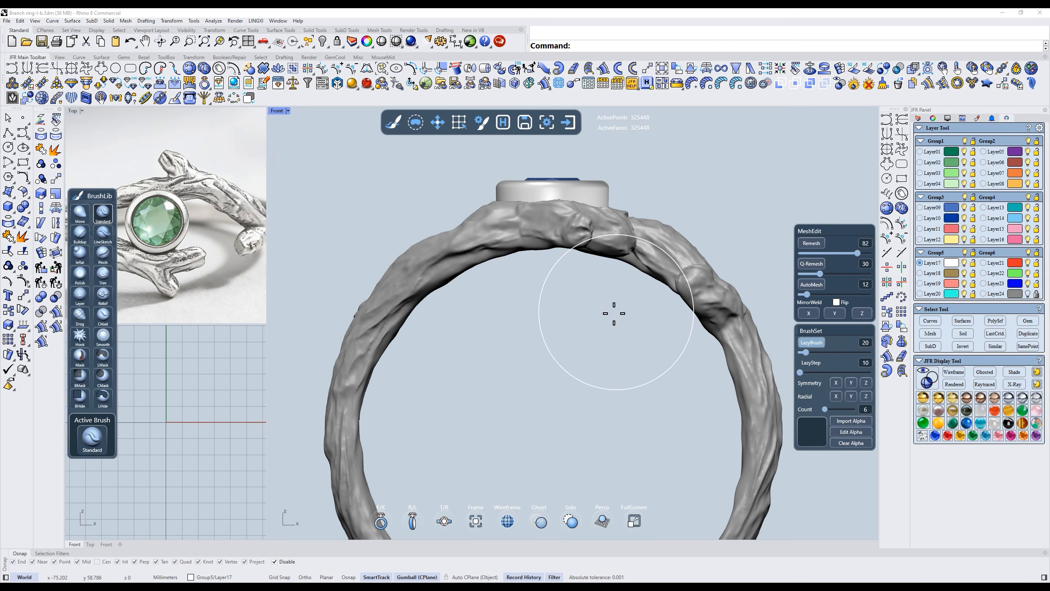
# Switch to the Move brush and turn off BackMask for adjusting the upper branch.
pyautogui.press('t')
pyautogui.moveTo(587, 225); pyautogui.dragTo(579, 290, button='right')
pyautogui.scroll(3, 580, 290)
pyautogui.moveTo(596, 230)
pyautogui.mouseDown(button='right')
pyautogui.moveTo(590, 249)
pyautogui.moveTo(616, 265)
pyautogui.moveTo(591, 239)
pyautogui.mouseUp(button='right')
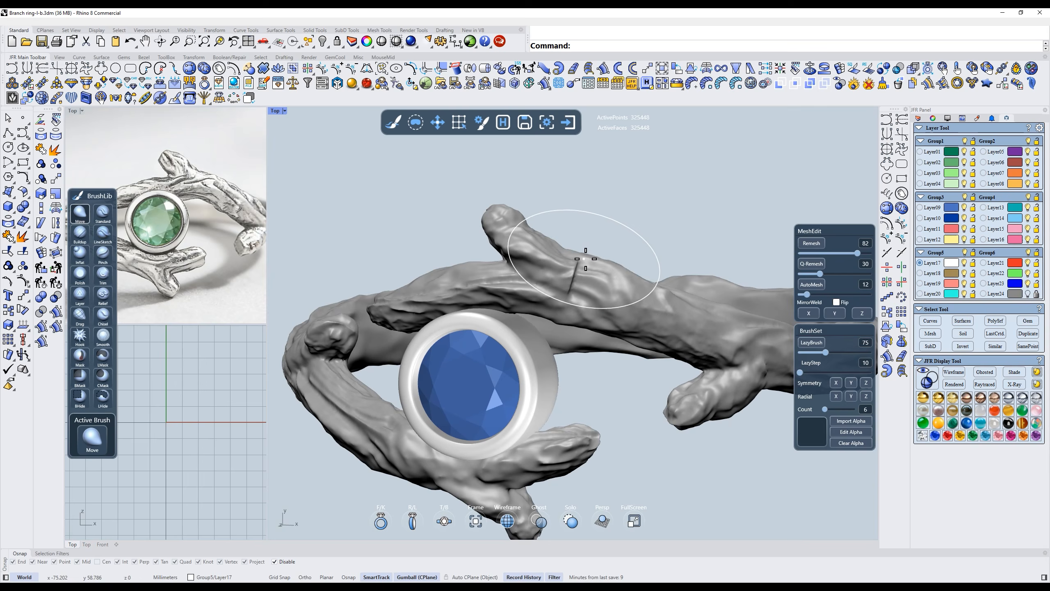
pyautogui.rightClick(589, 261)
pyautogui.click(631, 292)
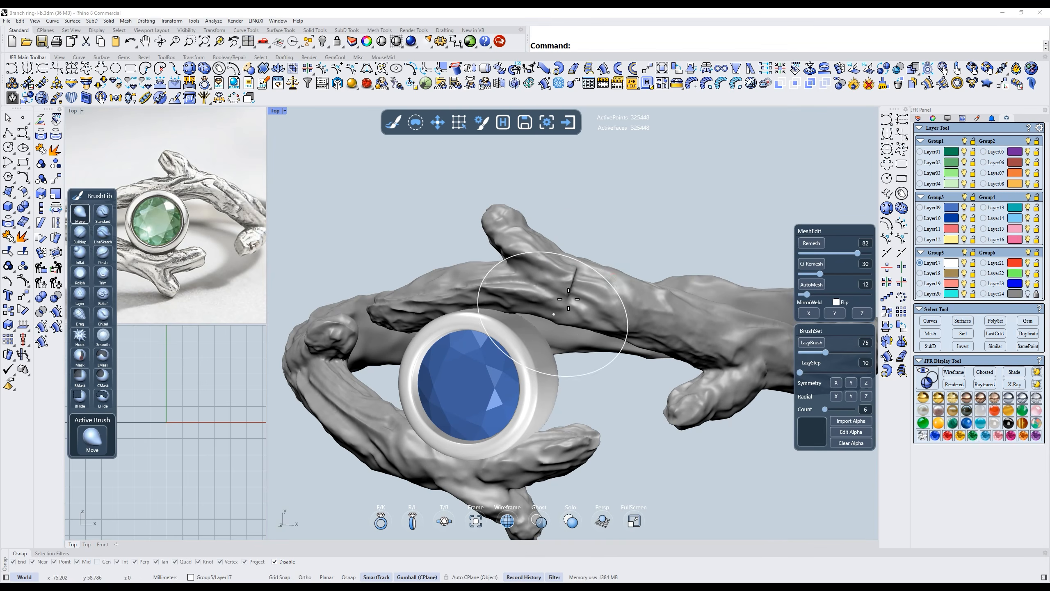
# Push the inner edge of the upper branch outward, away from the bezel, with short Move brush strokes.
pyautogui.moveTo(603, 260); pyautogui.dragTo(629, 249, button='right')
pyautogui.moveTo(580, 297); pyautogui.dragTo(584, 286)
pyautogui.moveTo(598, 303); pyautogui.dragTo(603, 290)
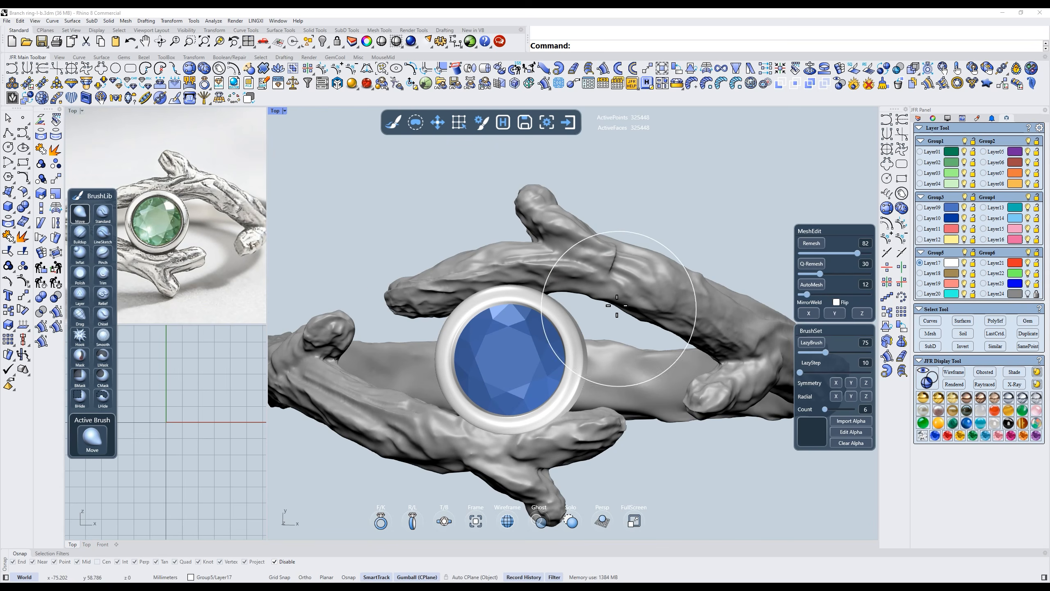
pyautogui.moveTo(670, 253); pyautogui.dragTo(620, 264, button='right')
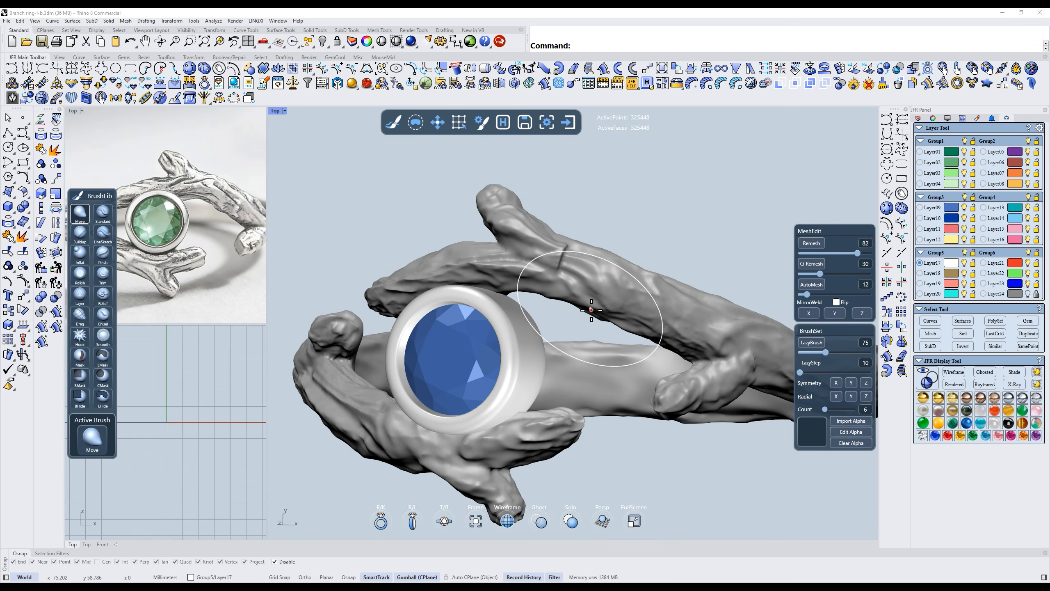
# Increase the Move brush size for reshaping the left side of the shank.
pyautogui.moveTo(674, 288)
pyautogui.mouseDown(button='right')
pyautogui.moveTo(622, 270)
pyautogui.moveTo(469, 293)
pyautogui.moveTo(539, 305)
pyautogui.moveTo(568, 293)
pyautogui.moveTo(560, 332)
pyautogui.mouseUp(button='right')
pyautogui.scroll(-2, 577, 292)
pyautogui.rightClick(564, 354)
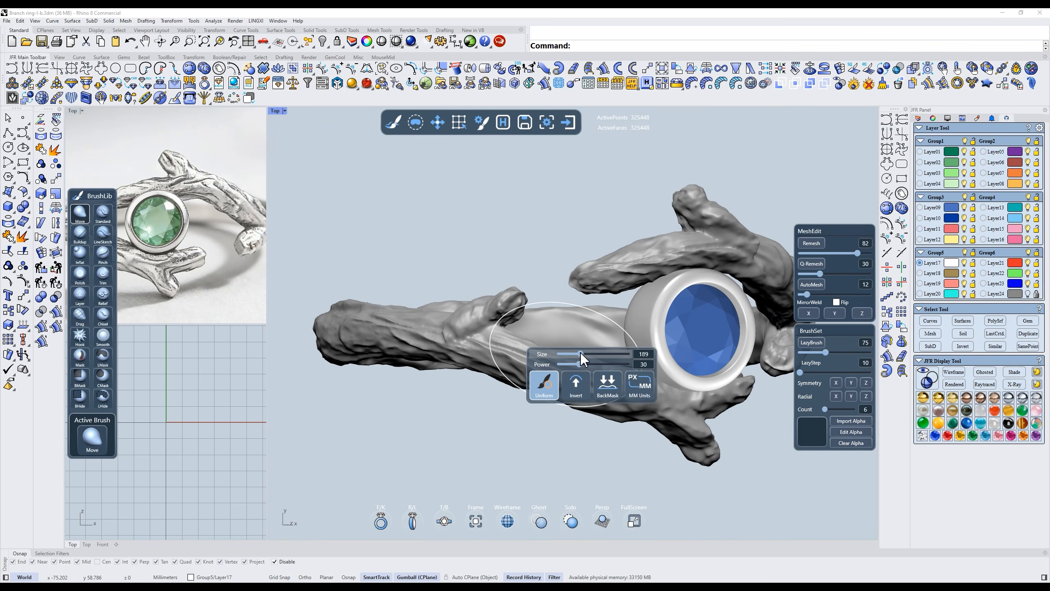
pyautogui.click(589, 355)
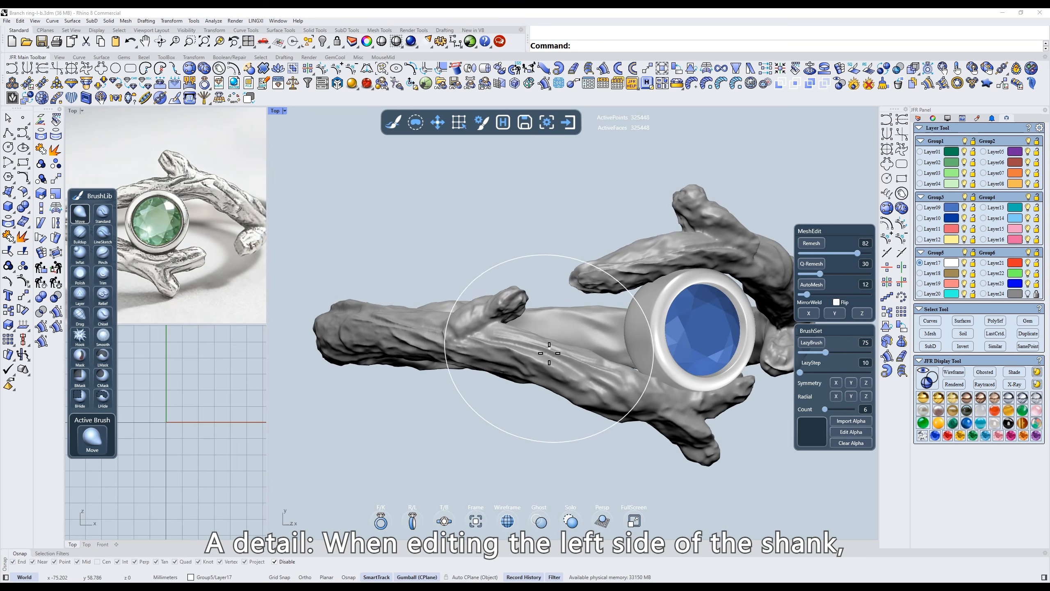
# Nudge the left side of the shank with the Move brush, then reshape it separately with the Drag brush.
pyautogui.moveTo(549, 364); pyautogui.dragTo(555, 347)
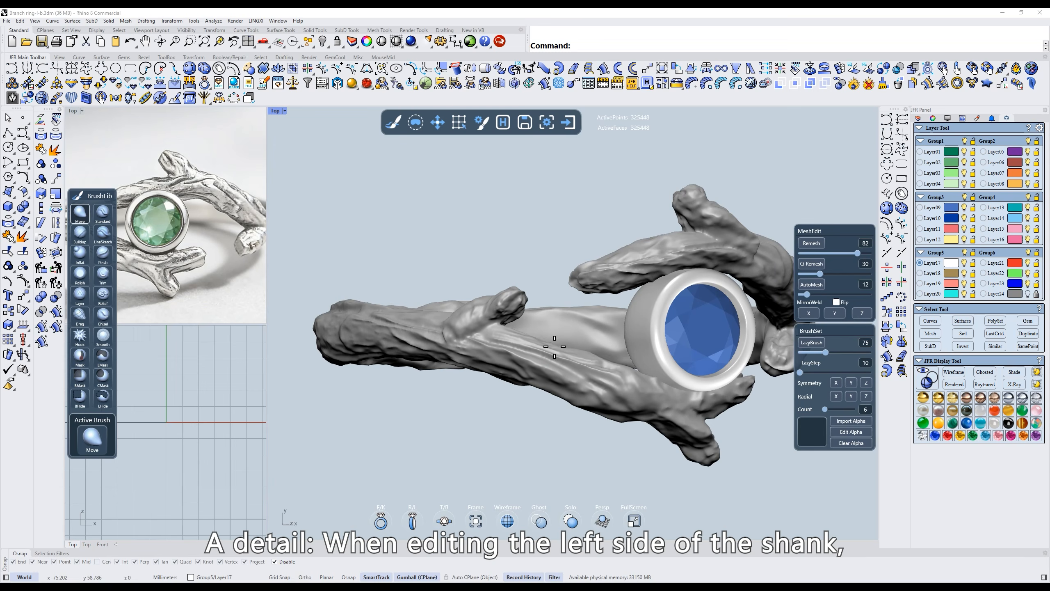
pyautogui.scroll(-2, 573, 316)
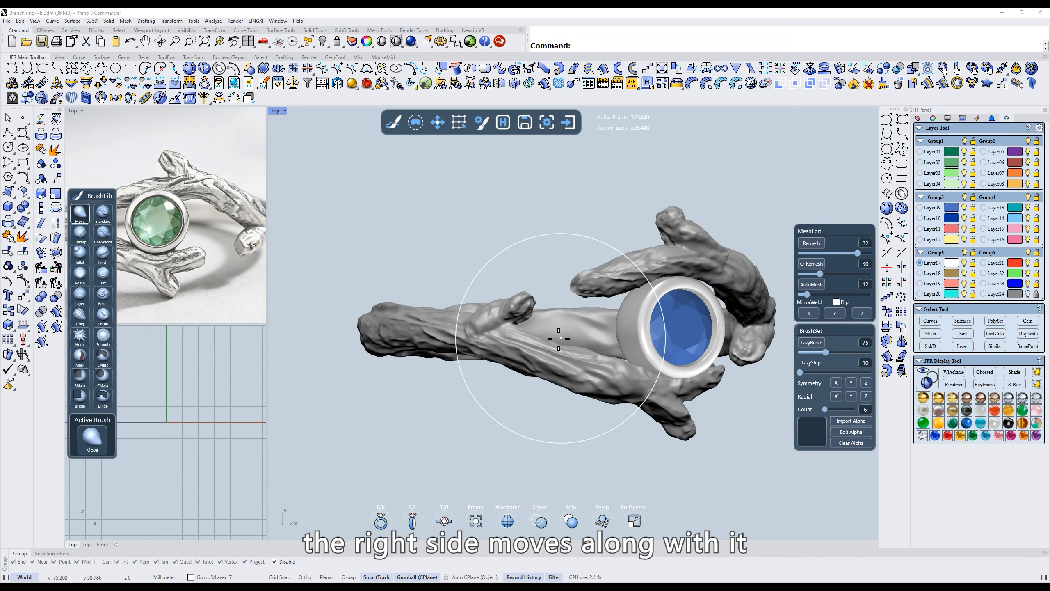
pyautogui.click(87, 317)
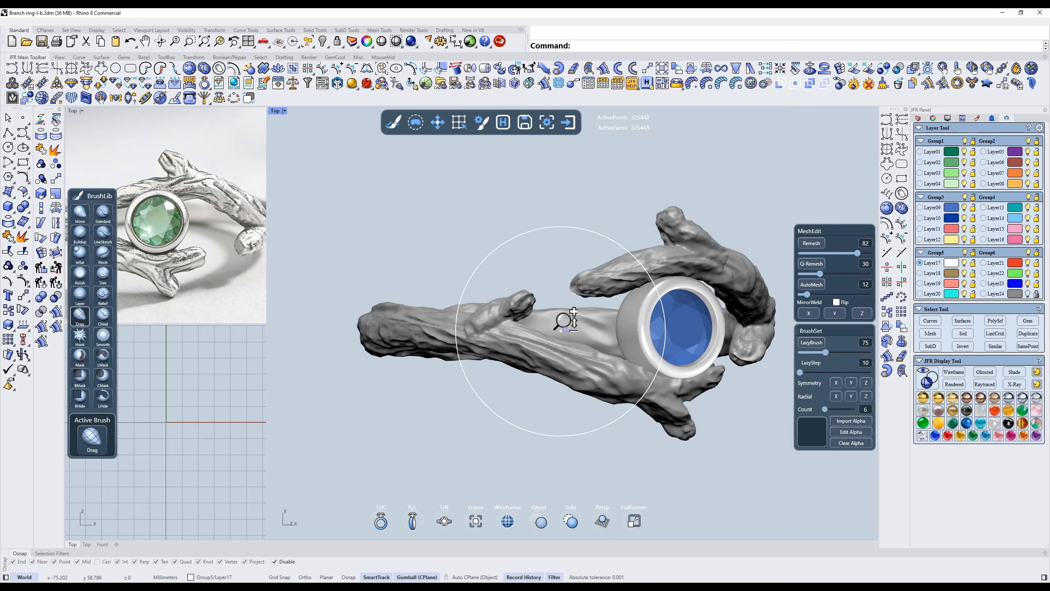
pyautogui.scroll(2, 563, 322)
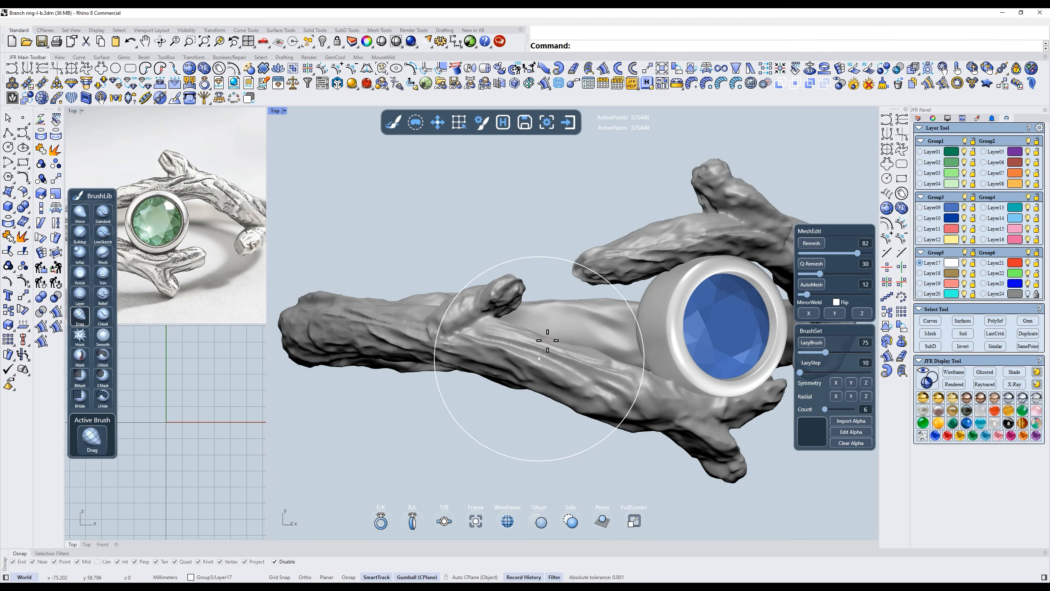
pyautogui.scroll(-2, 545, 323)
pyautogui.moveTo(548, 336); pyautogui.dragTo(561, 336)
pyautogui.moveTo(555, 307)
pyautogui.mouseDown(button='right')
pyautogui.moveTo(574, 319)
pyautogui.moveTo(556, 307)
pyautogui.moveTo(578, 283)
pyautogui.moveTo(589, 304)
pyautogui.mouseUp(button='right')
# Shift the lower branch beside the bezel with a short Move brush stroke and return to the Standard brush.
pyautogui.press('m')
pyautogui.press('s')
pyautogui.scroll(4, 588, 321)
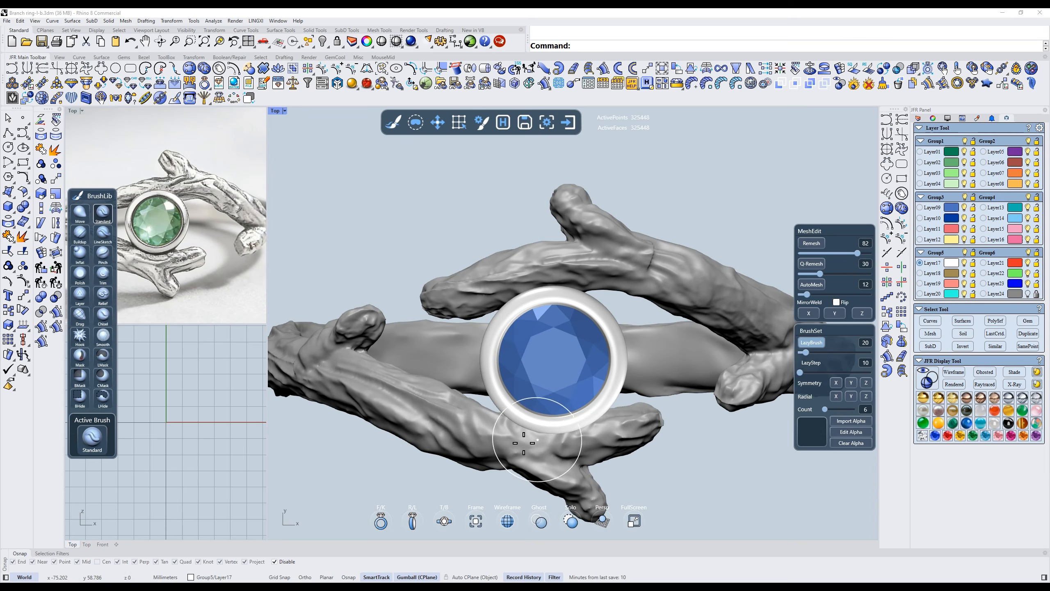
pyautogui.press('m')
pyautogui.press('space')
pyautogui.moveTo(545, 409)
pyautogui.mouseDown()
pyautogui.moveTo(556, 405)
pyautogui.moveTo(515, 407)
pyautogui.mouseUp()
pyautogui.press('s')
# Switch to the Polish brush for flattening the end of the upper branch's stub, viewed close up from the back.
pyautogui.moveTo(575, 305); pyautogui.dragTo(581, 248, button='right')
pyautogui.press('space')
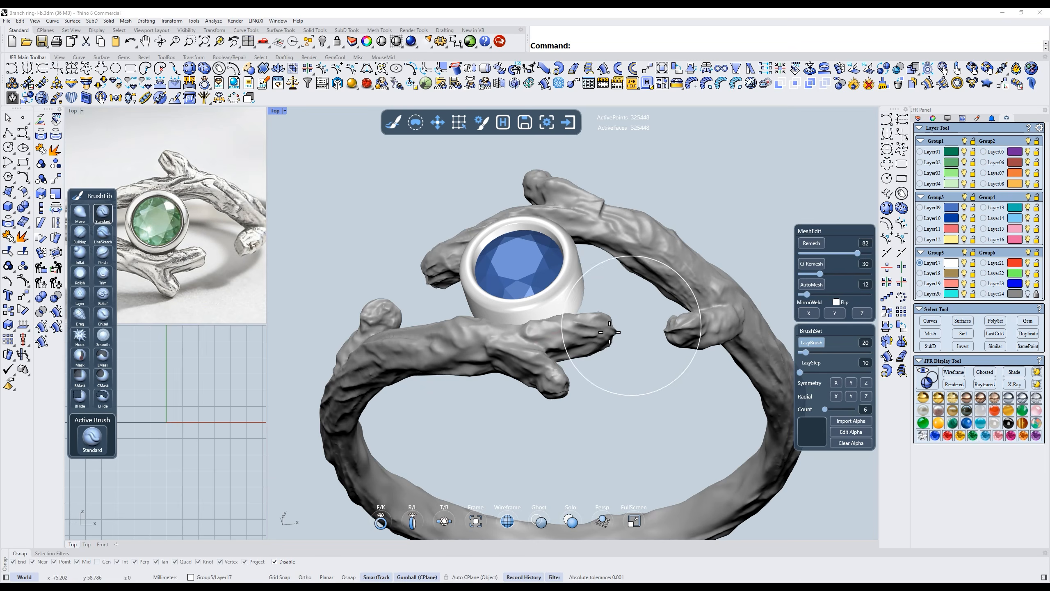
pyautogui.press('t')
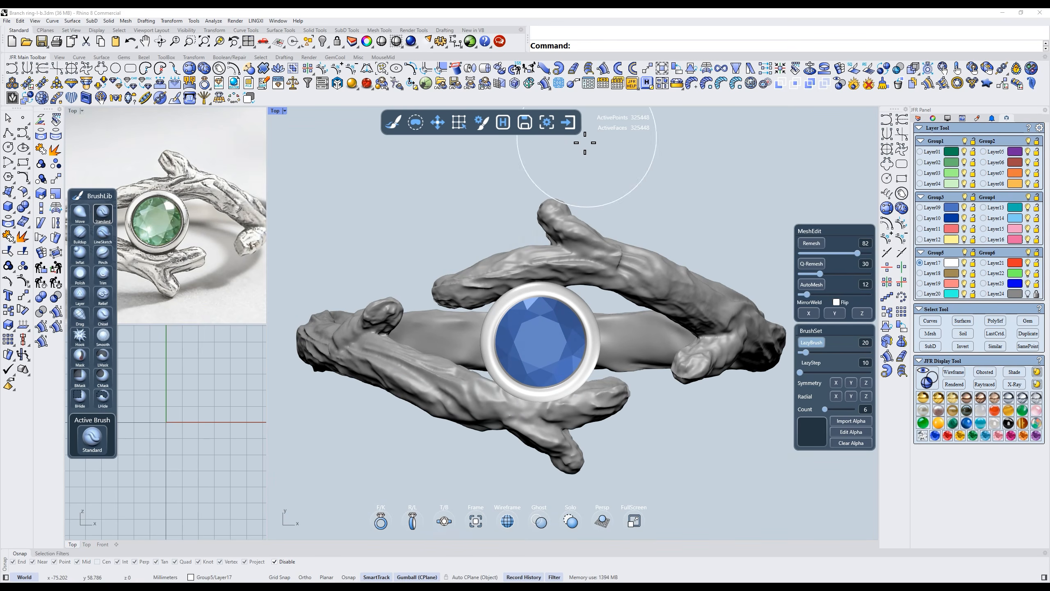
pyautogui.scroll(1, 585, 245)
pyautogui.moveTo(571, 267); pyautogui.dragTo(530, 238, button='right')
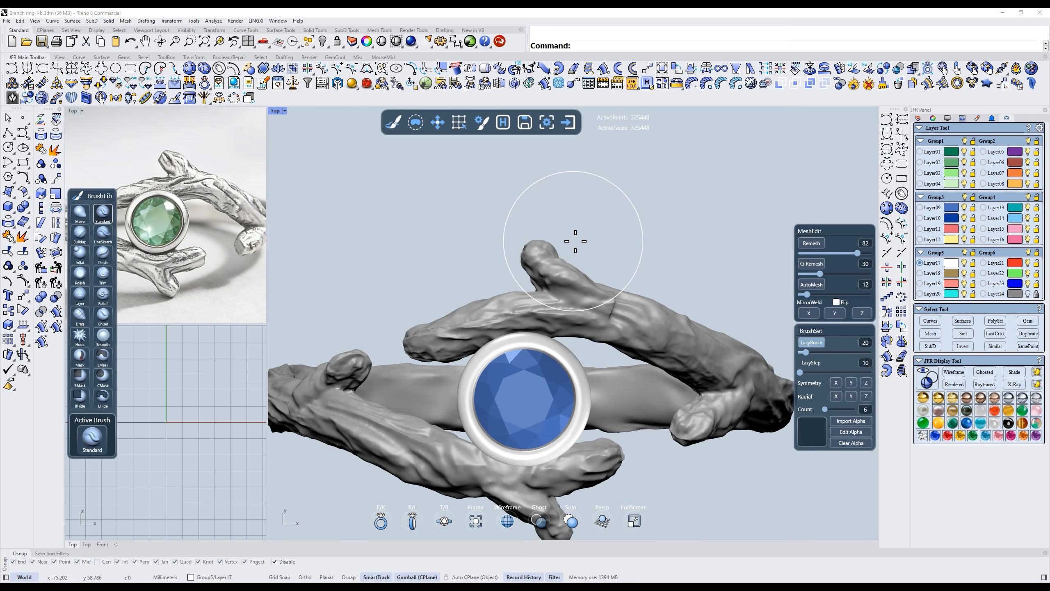
pyautogui.press('k')
pyautogui.moveTo(572, 223)
pyautogui.keyDown('shift'); pyautogui.mouseDown(button='right')
pyautogui.moveTo(522, 269)
pyautogui.moveTo(522, 251)
pyautogui.moveTo(502, 237)
pyautogui.mouseUp(button='right'); pyautogui.keyUp('shift')
pyautogui.scroll(2, 522, 252)
pyautogui.press('7')
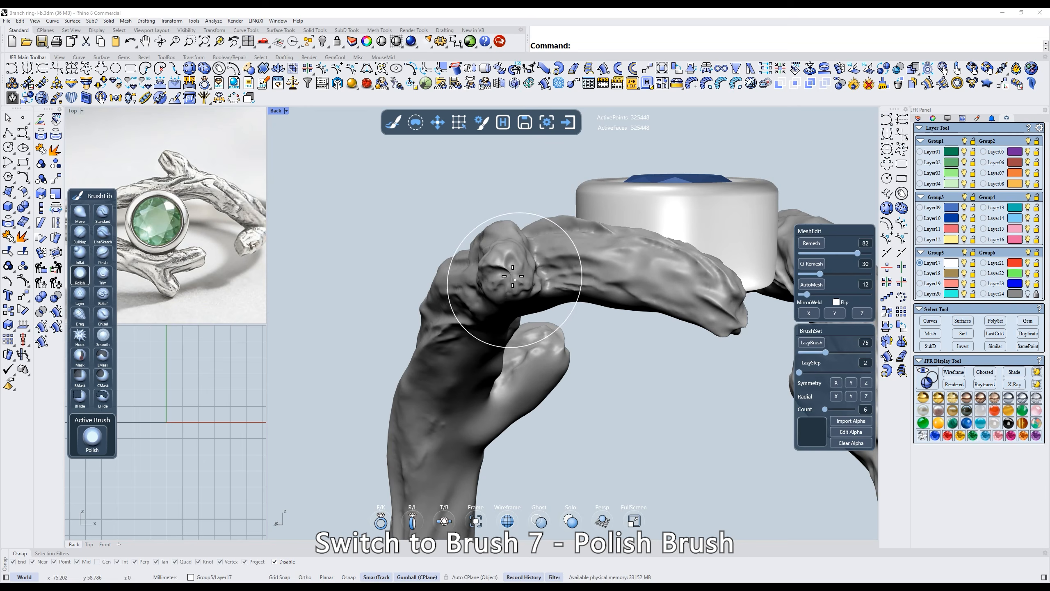
pyautogui.moveTo(513, 286); pyautogui.dragTo(497, 262, button='right')
pyautogui.scroll(2, 496, 244)
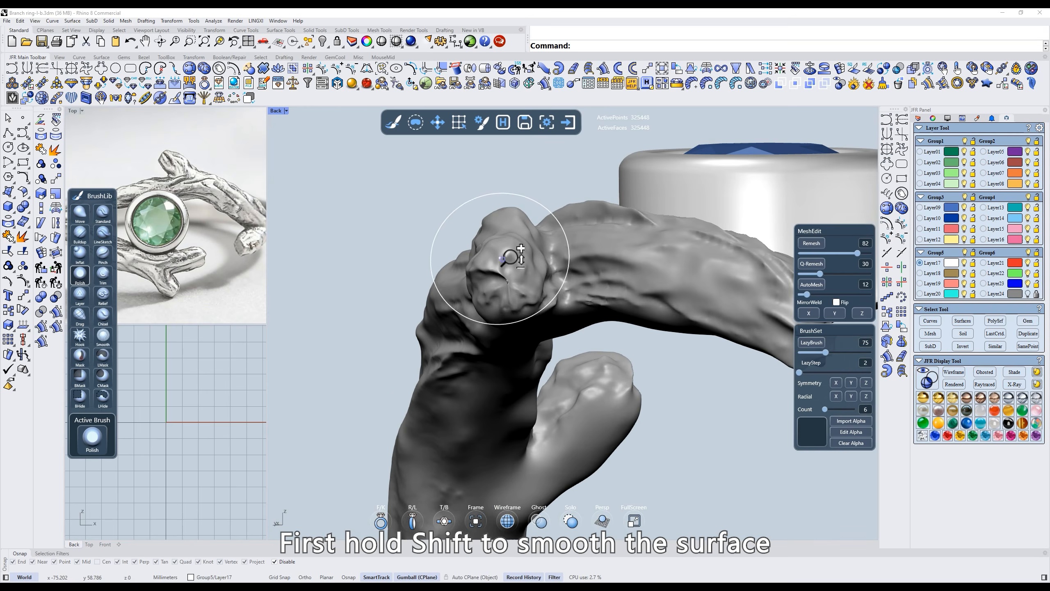
# Undo the overly strong smoothing stroke, adjust the Smooth brush's power and polish the stub's end flat.
pyautogui.keyDown('shift'); pyautogui.moveTo(505, 286); pyautogui.dragTo(512, 304); pyautogui.keyUp('shift')
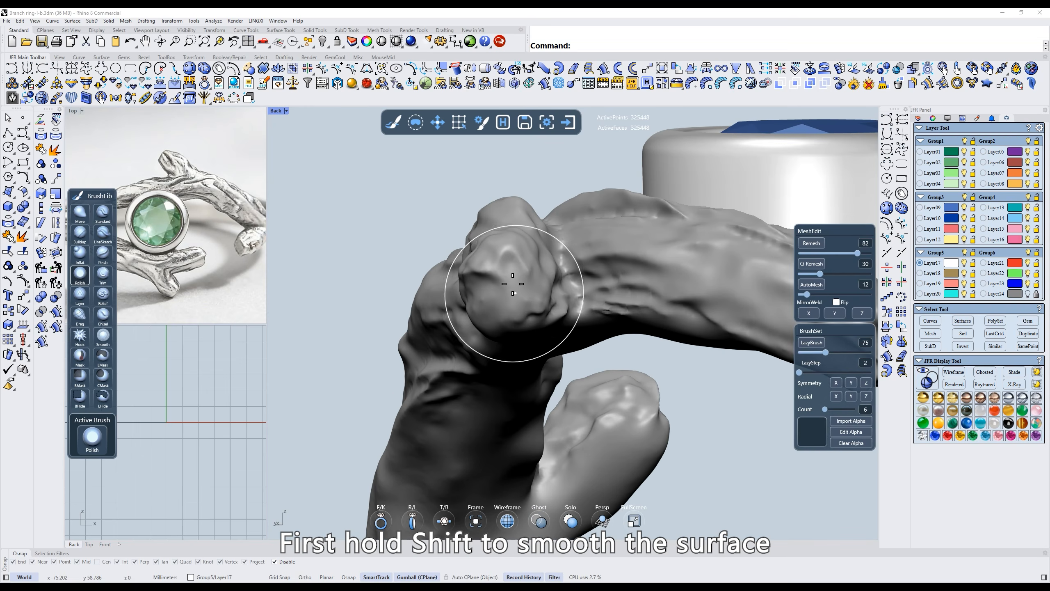
pyautogui.hotkey('ctrl', 'z')
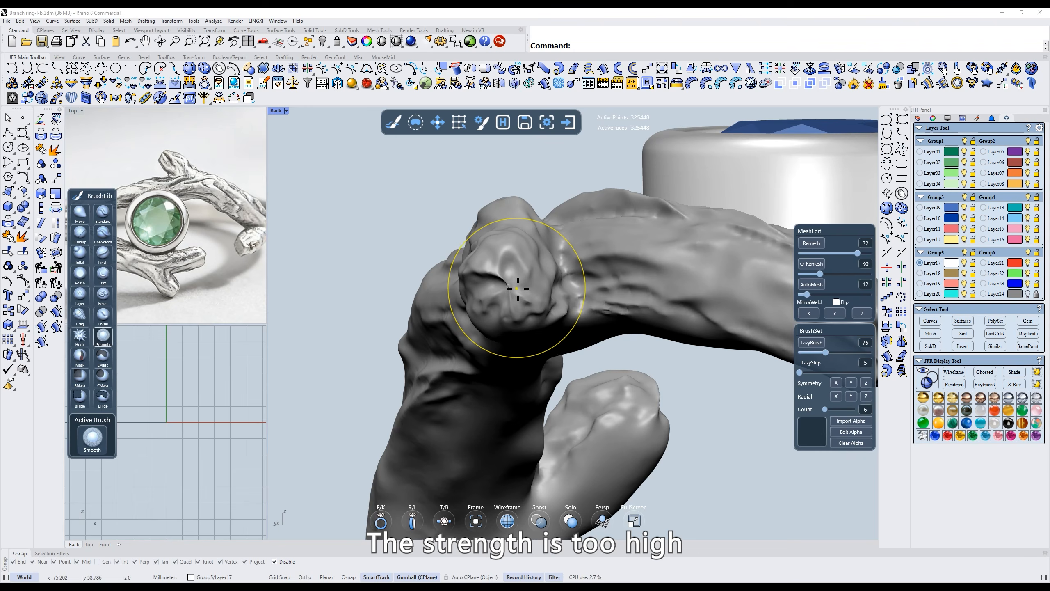
pyautogui.rightClick(517, 290)
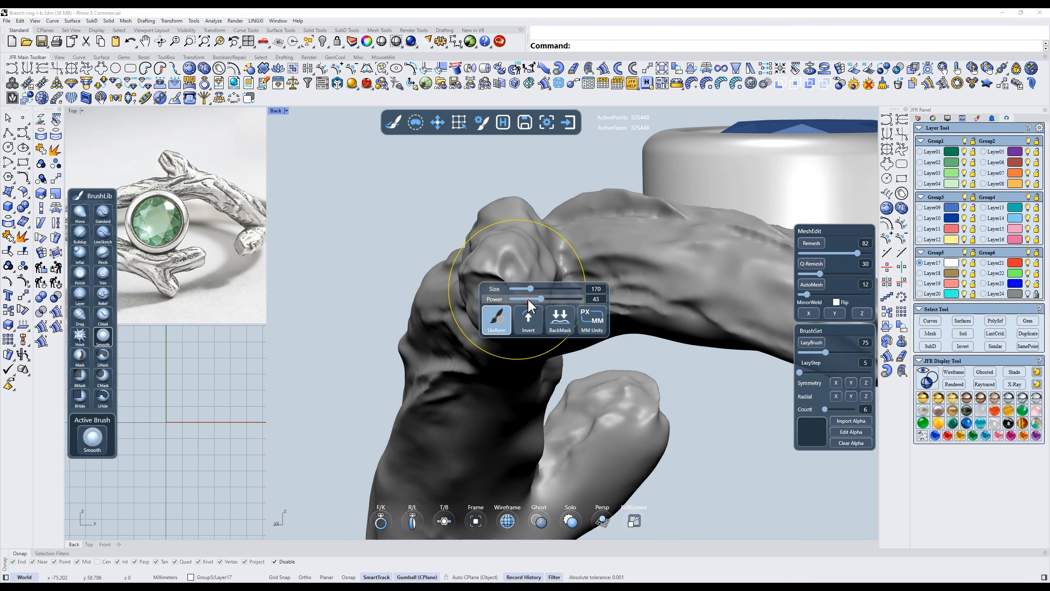
pyautogui.rightClick(518, 298)
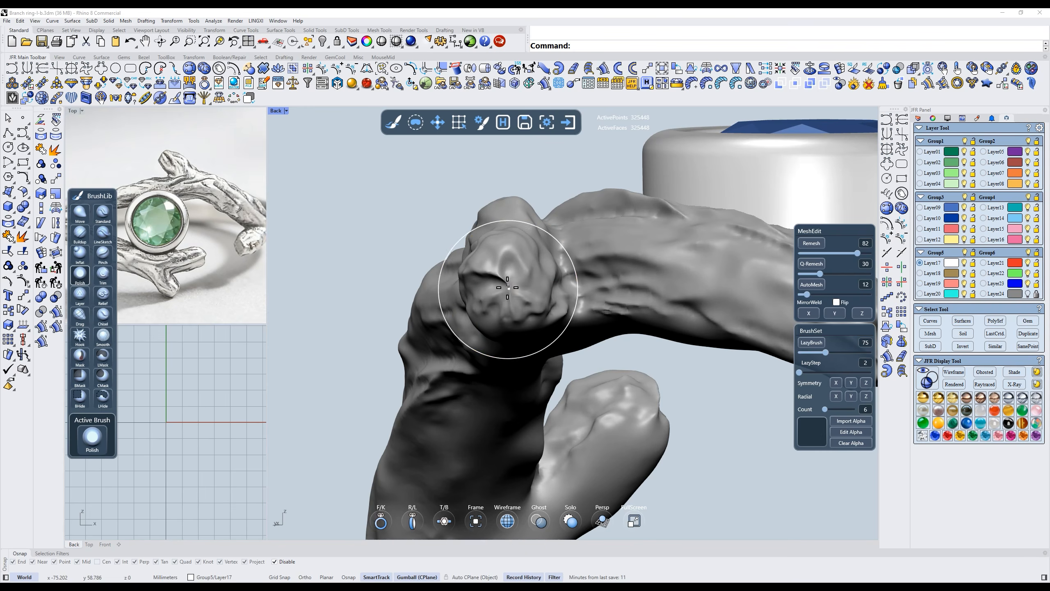
pyautogui.moveTo(511, 292); pyautogui.dragTo(526, 288)
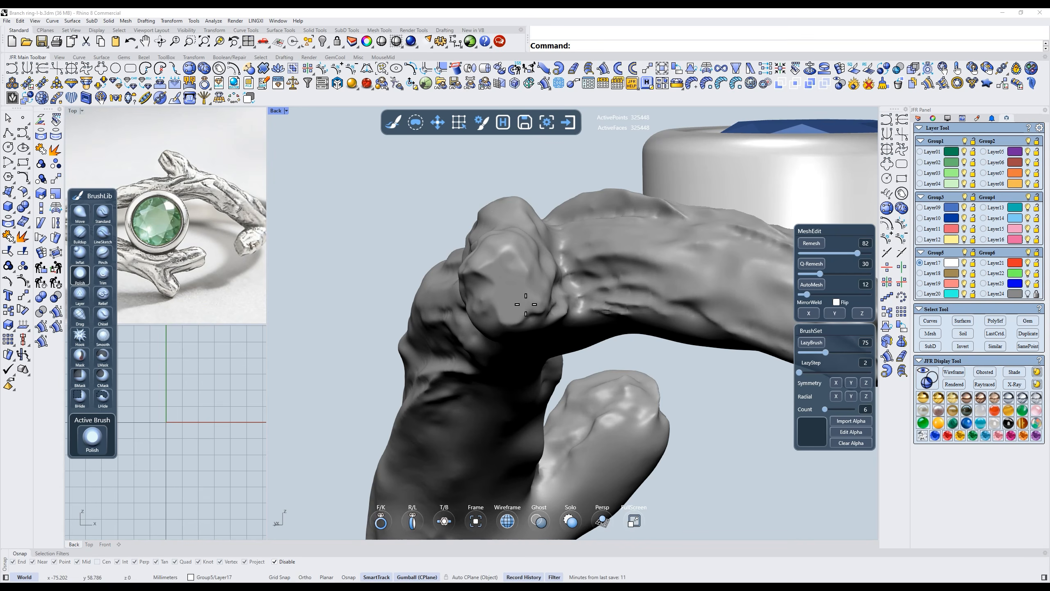
# Smooth the rough tip of the branch beside the bezel and flatten it with the Polish brush.
pyautogui.moveTo(536, 221)
pyautogui.mouseDown(button='right')
pyautogui.moveTo(553, 302)
pyautogui.moveTo(596, 308)
pyautogui.moveTo(572, 332)
pyautogui.moveTo(572, 301)
pyautogui.mouseUp(button='right')
pyautogui.keyDown('shift'); pyautogui.moveTo(535, 367); pyautogui.dragTo(534, 328); pyautogui.keyUp('shift')
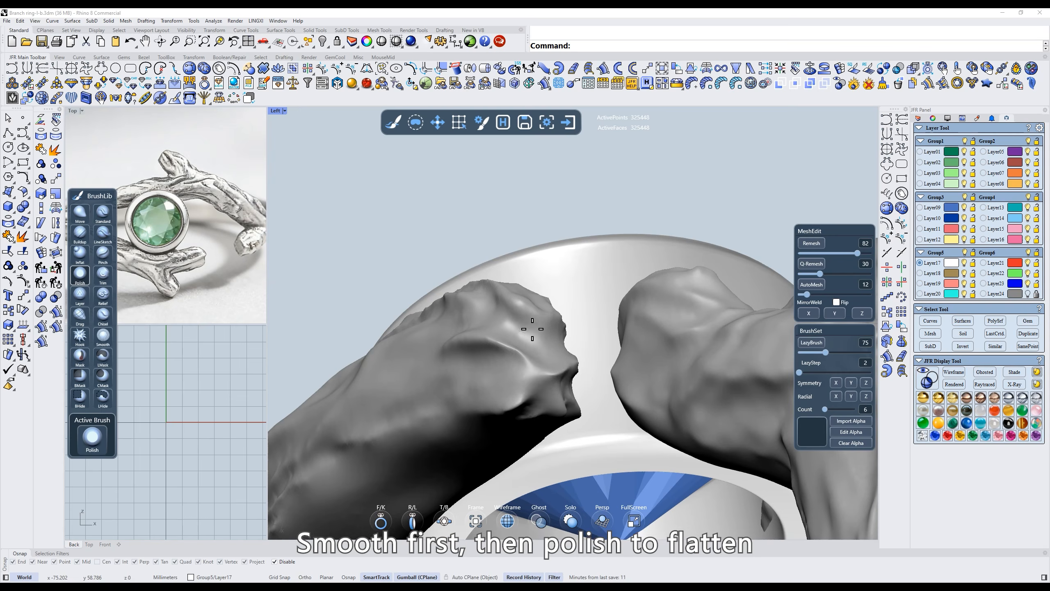
pyautogui.moveTo(534, 321); pyautogui.dragTo(539, 331, button='right')
pyautogui.moveTo(560, 366)
pyautogui.mouseDown()
pyautogui.moveTo(546, 349)
pyautogui.moveTo(554, 361)
pyautogui.mouseUp()
# Smooth and polish the end of the short stub on the right side of the shank into a flat cut face.
pyautogui.scroll(-5, 549, 287)
pyautogui.moveTo(549, 288); pyautogui.dragTo(608, 358, button='right')
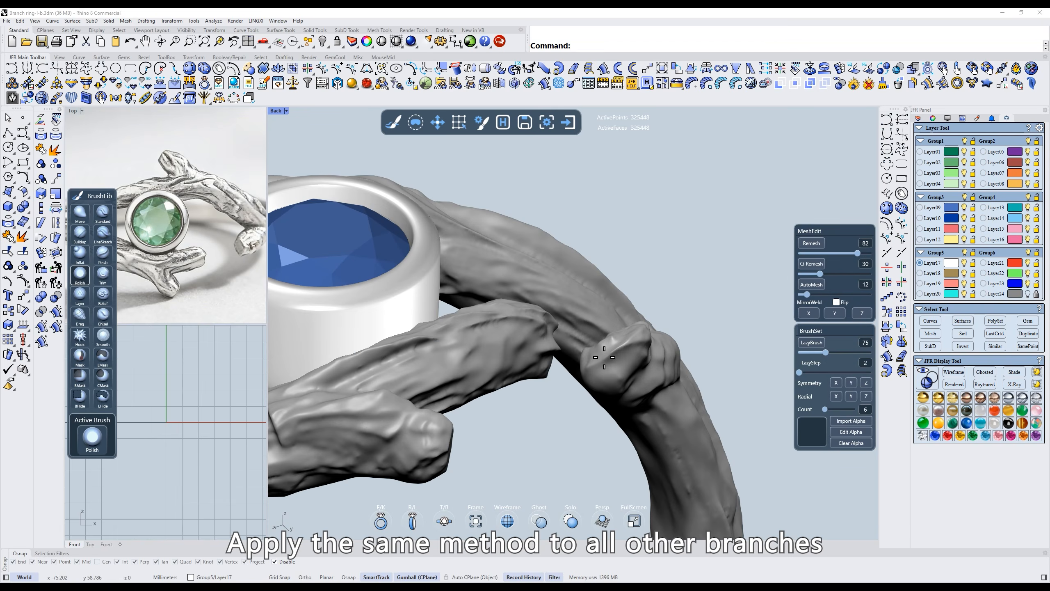
pyautogui.scroll(2, 607, 352)
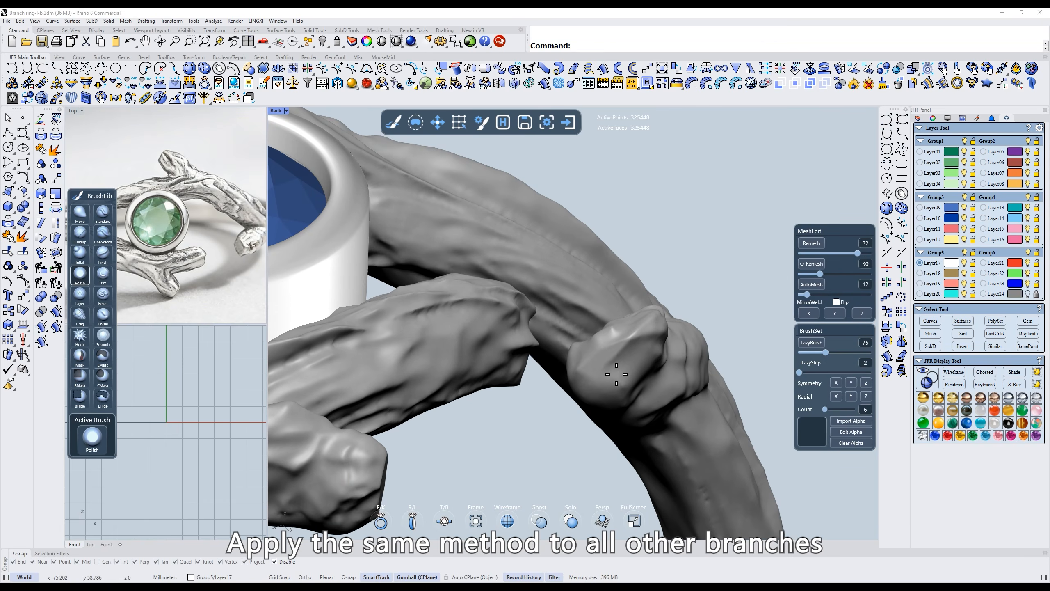
pyautogui.scroll(-6, 614, 343)
pyautogui.moveTo(602, 338); pyautogui.dragTo(393, 311, button='right')
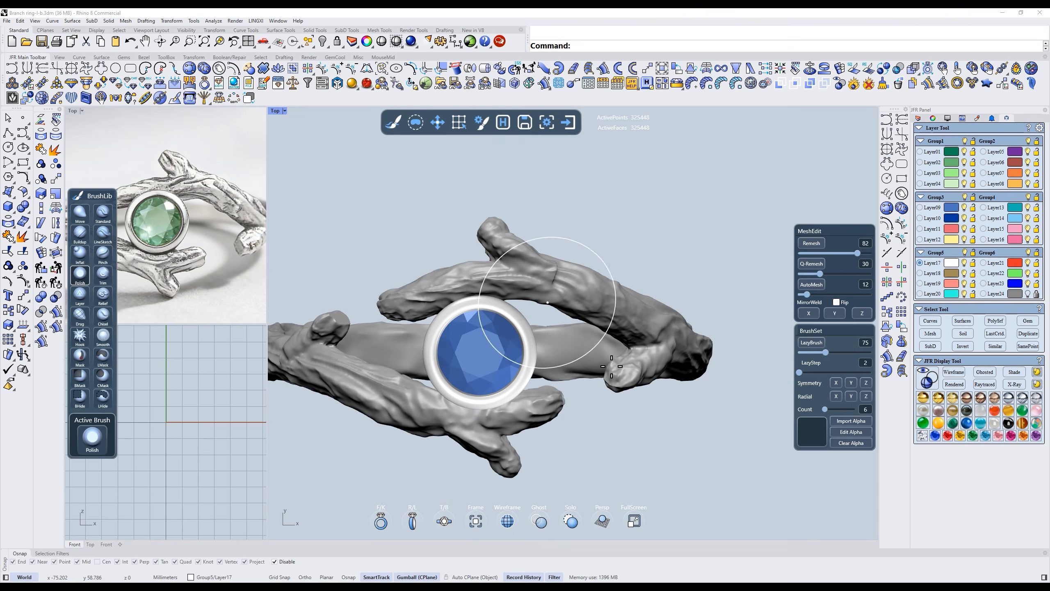
pyautogui.scroll(8, 639, 341)
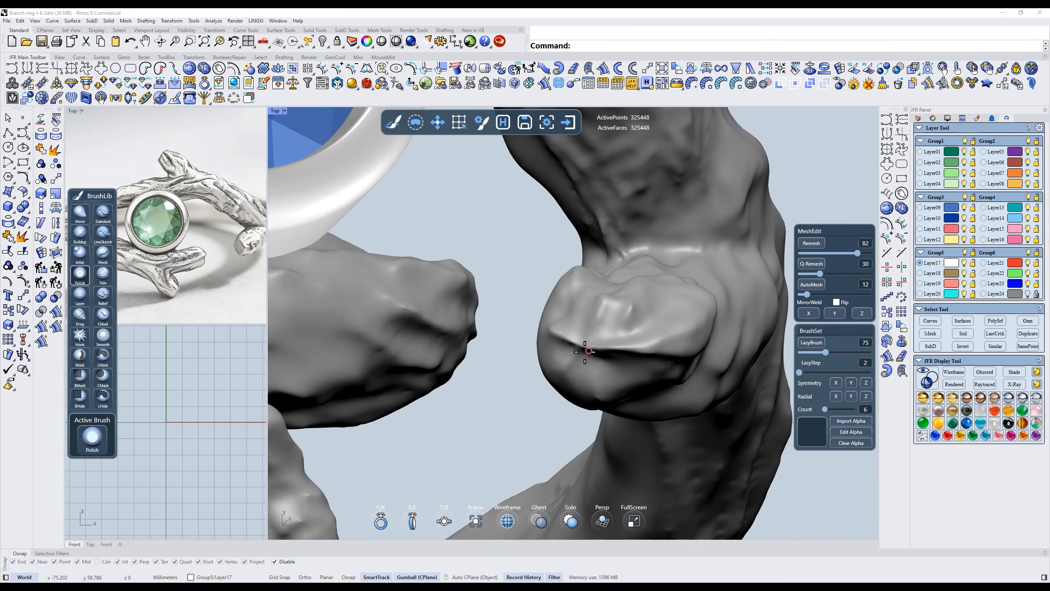
pyautogui.scroll(-4, 575, 333)
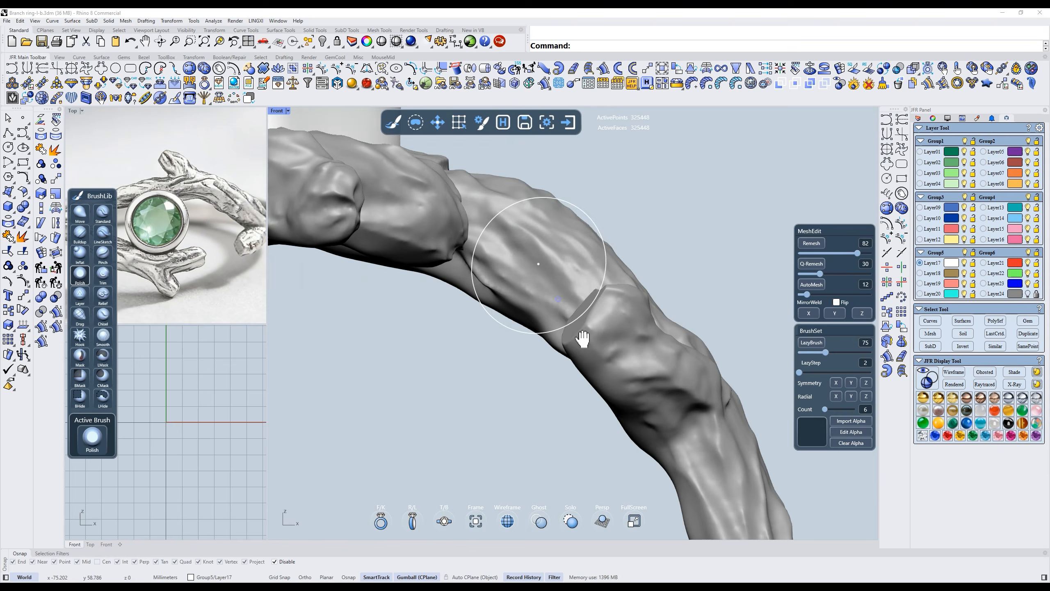
# Flatten the remaining branch ends beside the bezel with the Polish brush.
pyautogui.moveTo(539, 262); pyautogui.dragTo(537, 328, button='right')
pyautogui.moveTo(400, 327)
pyautogui.mouseDown()
pyautogui.moveTo(397, 315)
pyautogui.moveTo(400, 326)
pyautogui.mouseUp()
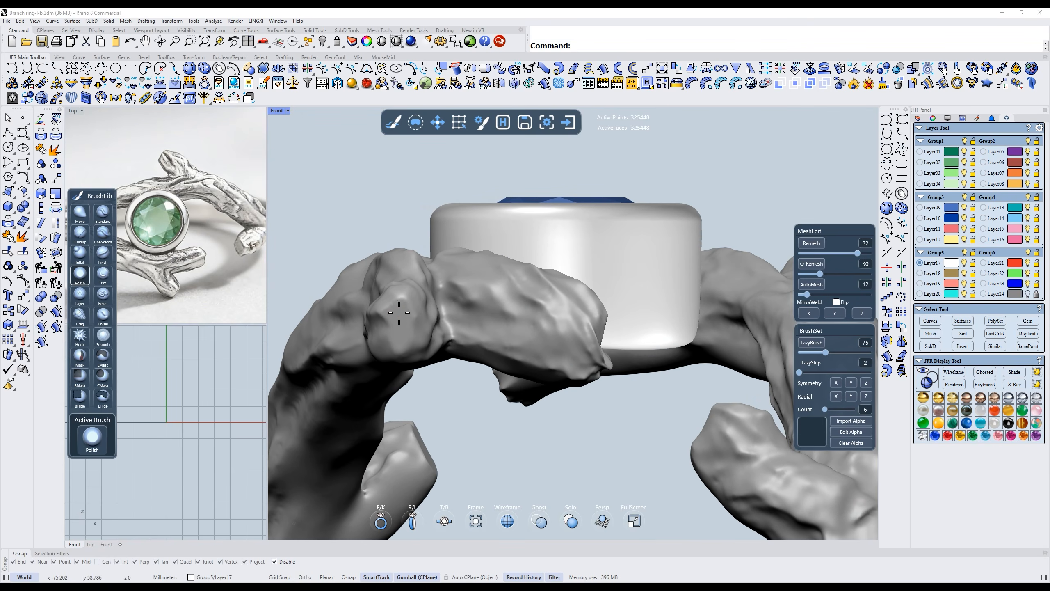
pyautogui.moveTo(407, 324)
pyautogui.mouseDown(button='right')
pyautogui.moveTo(412, 276)
pyautogui.moveTo(581, 305)
pyautogui.moveTo(579, 331)
pyautogui.moveTo(626, 358)
pyautogui.moveTo(625, 367)
pyautogui.mouseUp(button='right')
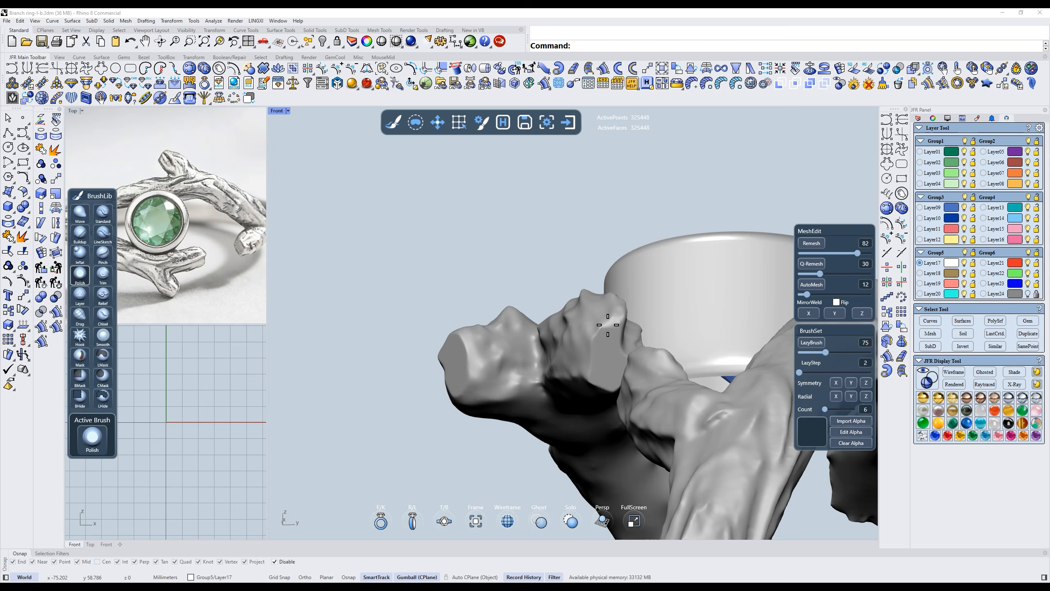
# Frame the upper branch from above and maximize the Top viewport for texture work.
pyautogui.scroll(-4, 604, 331)
pyautogui.moveTo(604, 317)
pyautogui.mouseDown(button='right')
pyautogui.moveTo(659, 383)
pyautogui.moveTo(632, 393)
pyautogui.mouseUp(button='right')
pyautogui.keyDown('shift'); pyautogui.moveTo(541, 231); pyautogui.dragTo(585, 293, button='right'); pyautogui.keyUp('shift')
pyautogui.scroll(-2, 585, 293)
pyautogui.moveTo(521, 291)
pyautogui.keyDown('shift'); pyautogui.mouseDown(button='right')
pyautogui.moveTo(620, 282)
pyautogui.moveTo(534, 277)
pyautogui.moveTo(620, 285)
pyautogui.mouseUp(button='right'); pyautogui.keyUp('shift')
pyautogui.scroll(5, 614, 216)
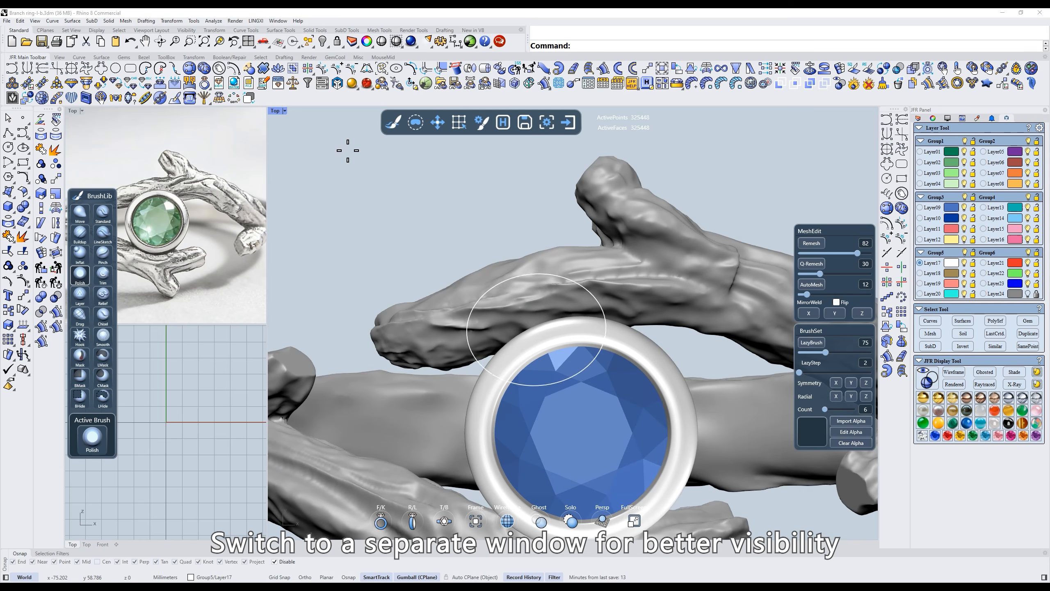
pyautogui.doubleClick(276, 110)
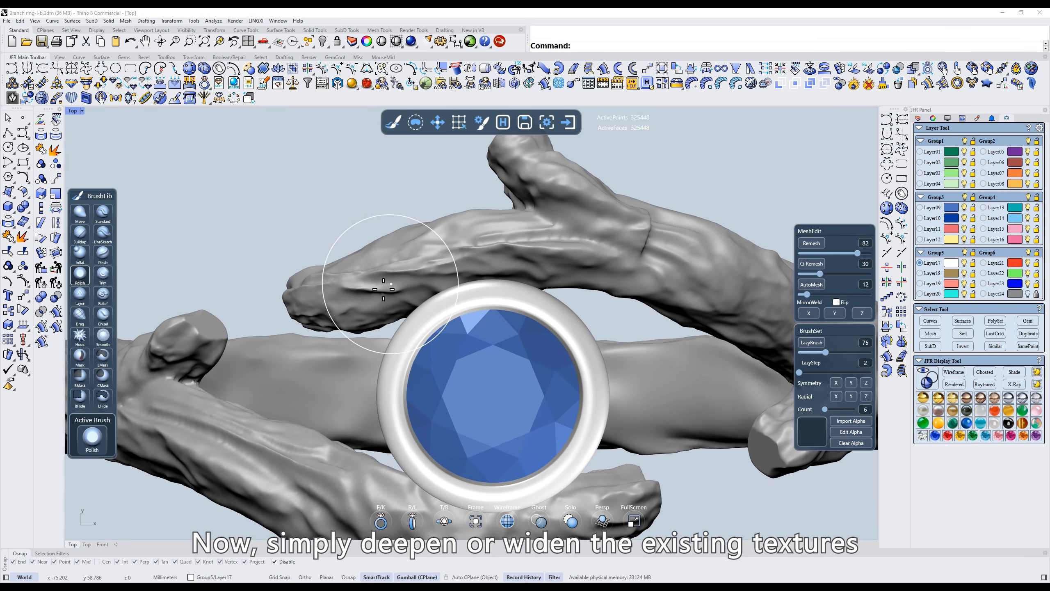
# Switch to the Standard brush at a smaller size and deepen the recessed texture on top of the upper branch.
pyautogui.moveTo(460, 277); pyautogui.dragTo(538, 249, button='right')
pyautogui.rightClick(498, 260)
pyautogui.click(499, 260)
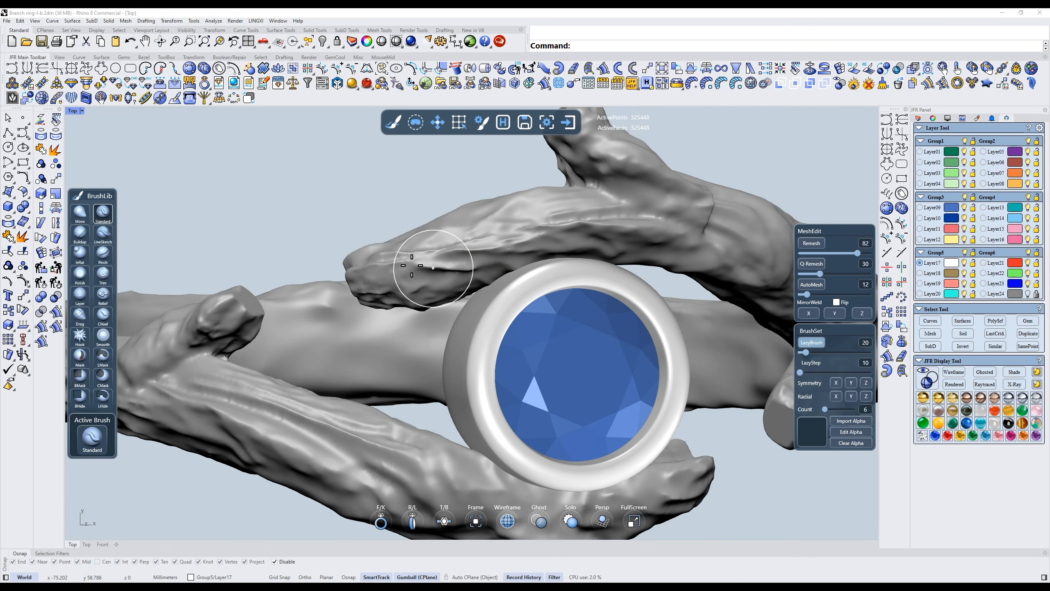
pyautogui.moveTo(521, 249); pyautogui.dragTo(547, 266, button='right')
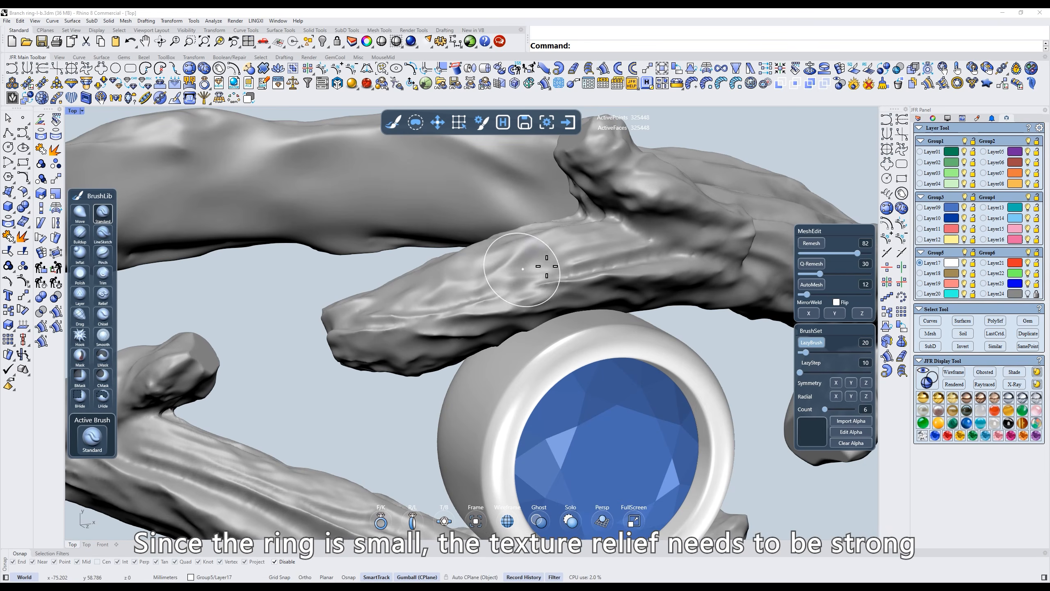
pyautogui.moveTo(603, 220); pyautogui.dragTo(578, 244, button='right')
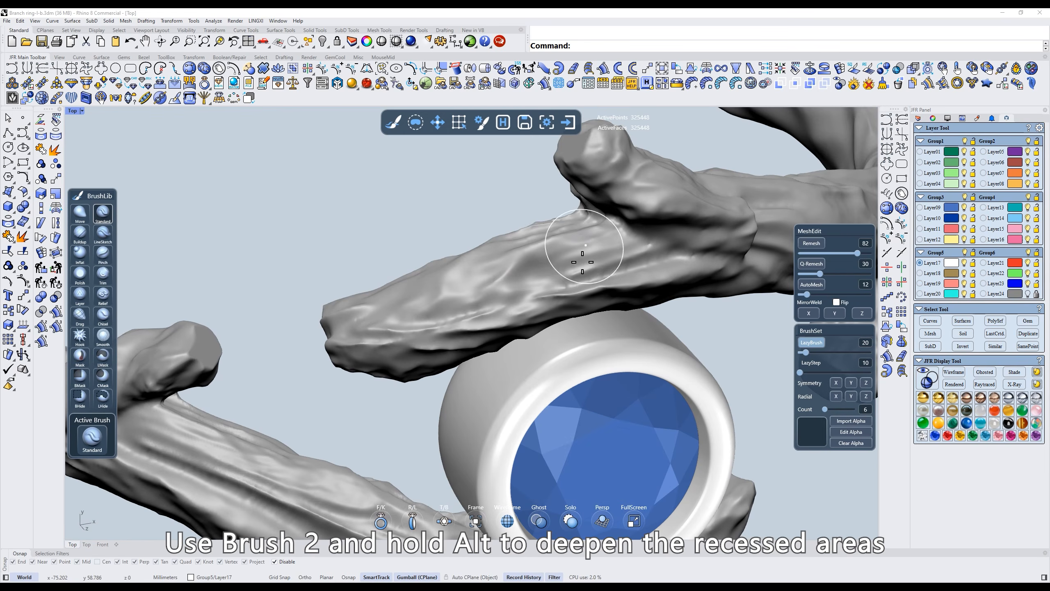
pyautogui.scroll(3, 599, 245)
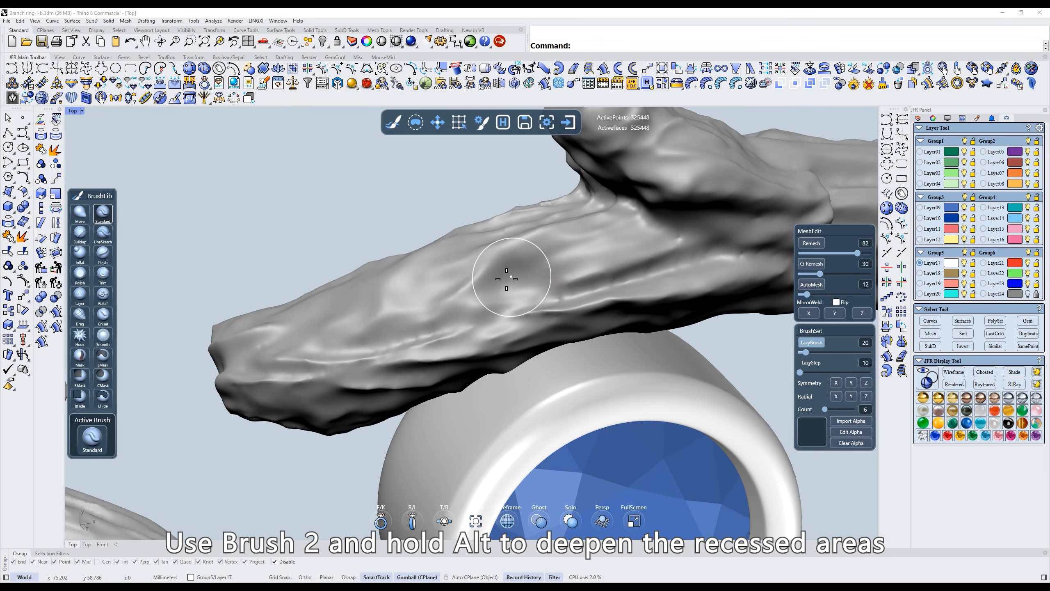
# Carve the existing grooves deeper along the outer side and tip of the upper branch with the Standard brush.
pyautogui.moveTo(631, 265)
pyautogui.mouseDown(button='right')
pyautogui.moveTo(591, 237)
pyautogui.moveTo(533, 255)
pyautogui.moveTo(480, 251)
pyautogui.mouseUp(button='right')
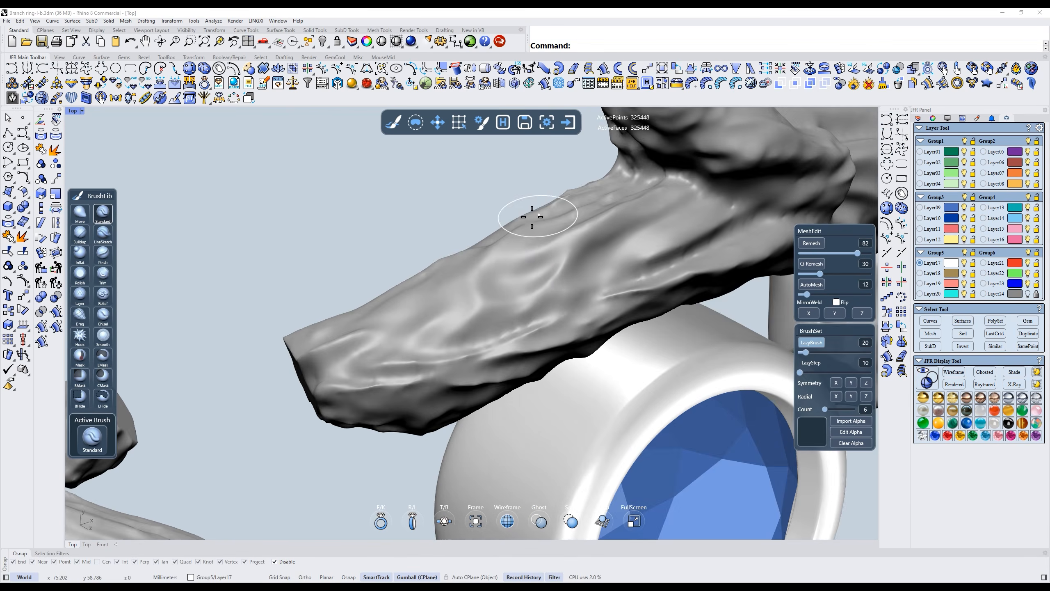
pyautogui.moveTo(532, 217); pyautogui.dragTo(569, 245, button='right')
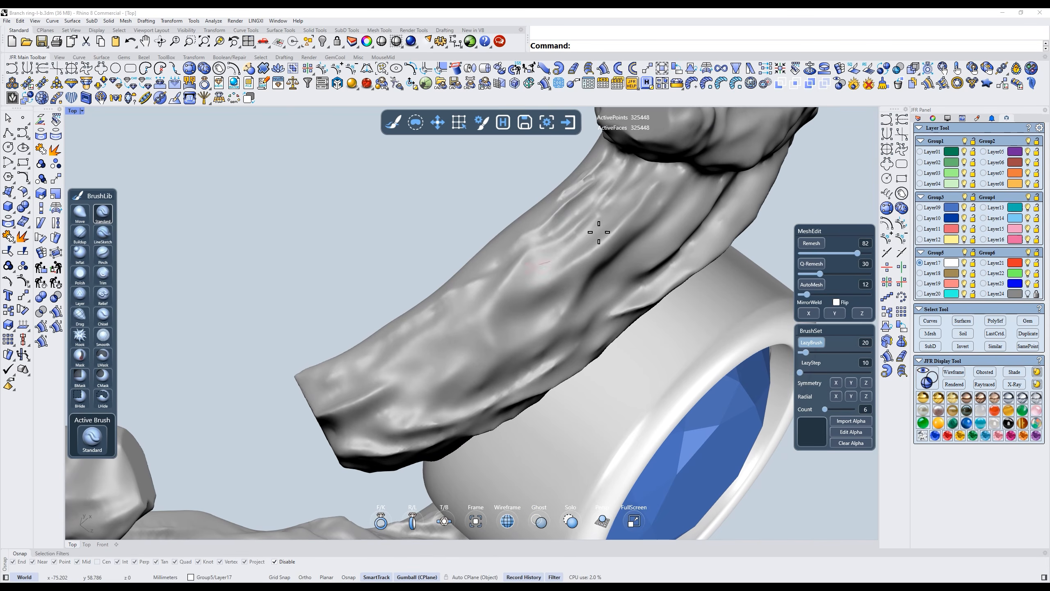
pyautogui.moveTo(500, 287); pyautogui.dragTo(512, 264, button='right')
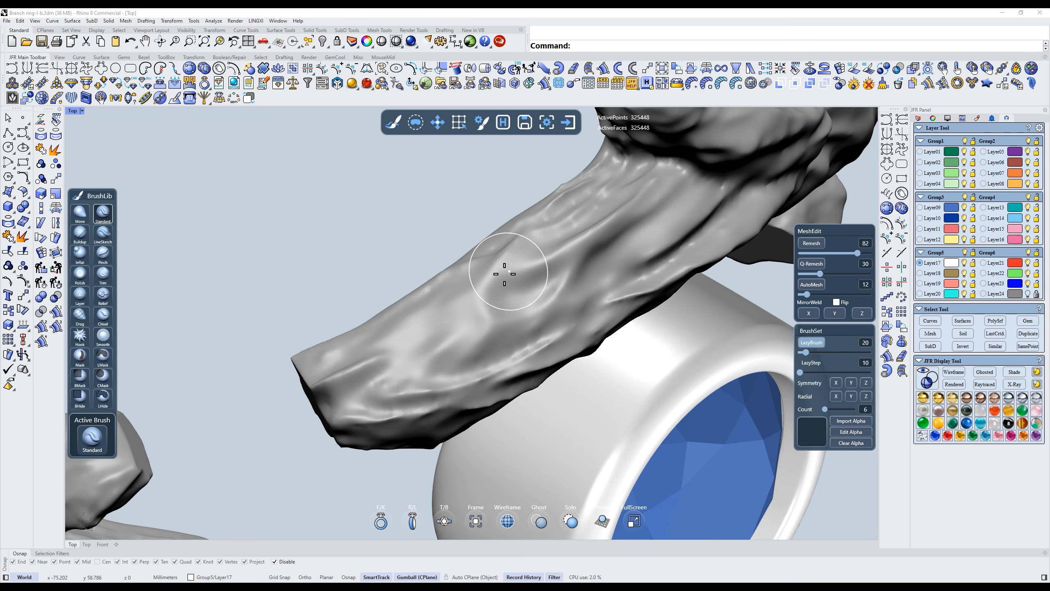
pyautogui.moveTo(417, 315); pyautogui.dragTo(457, 305, button='right')
pyautogui.moveTo(603, 250); pyautogui.dragTo(573, 285, button='right')
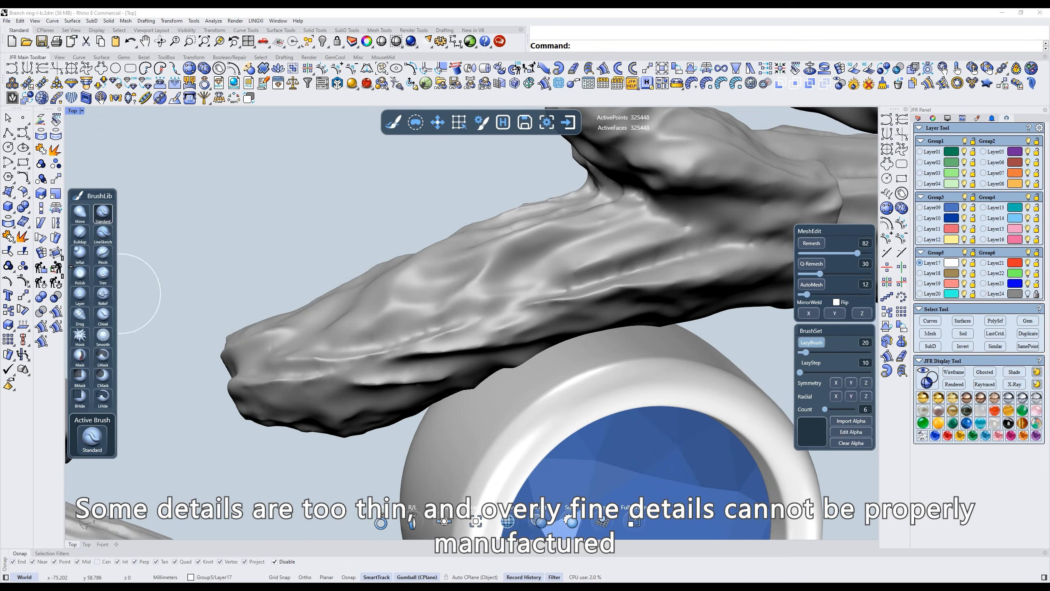
# Thicken the overly thin details on the upper branch with the Inflat brush and add relief to its flat tip area with the Standard brush.
pyautogui.click(81, 255)
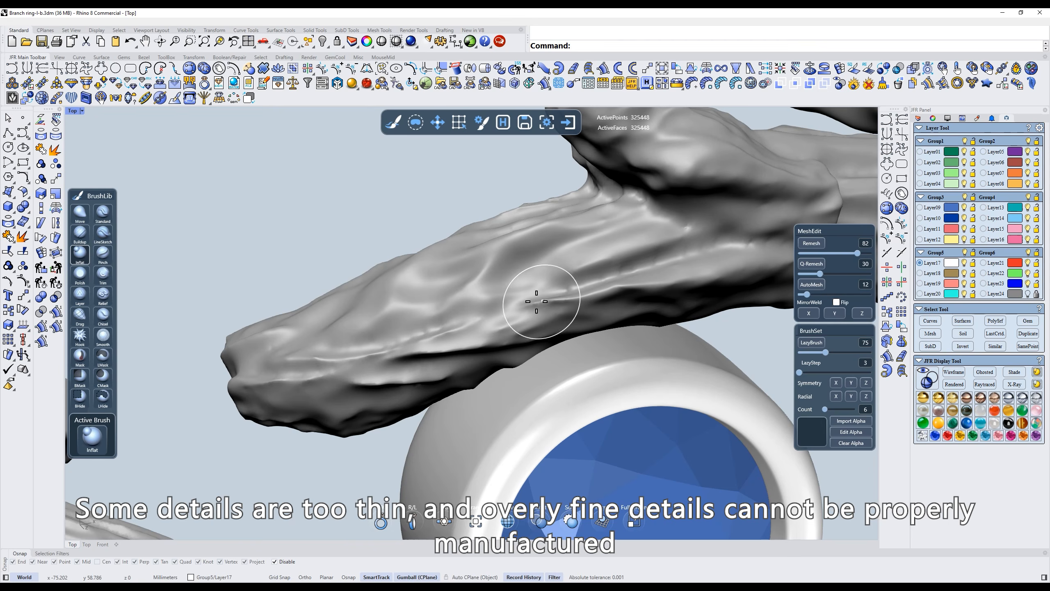
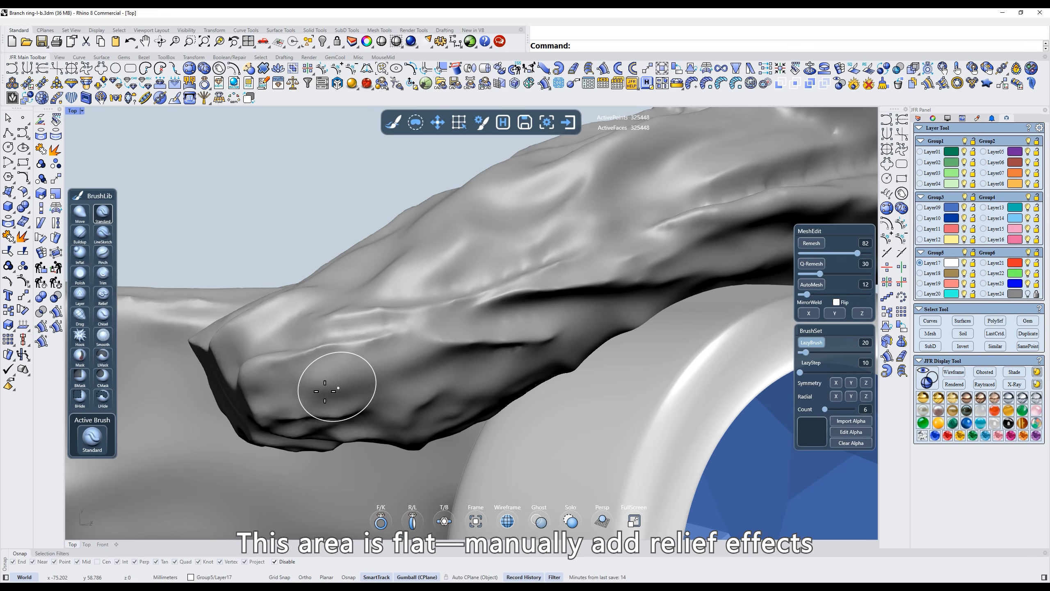
pyautogui.moveTo(299, 391); pyautogui.dragTo(480, 351)
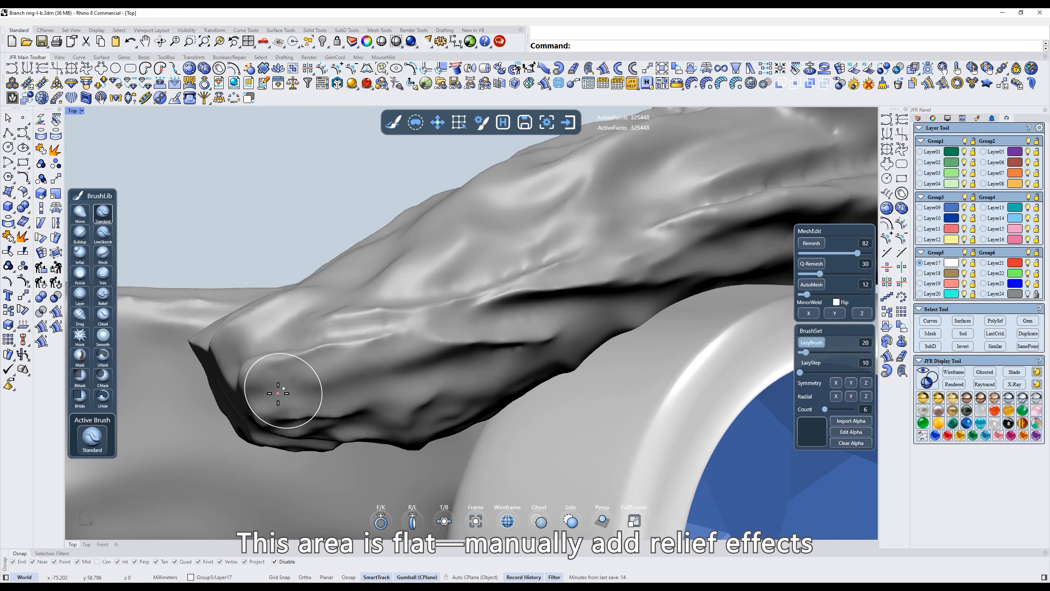
pyautogui.moveTo(284, 393); pyautogui.dragTo(467, 352)
pyautogui.moveTo(291, 371); pyautogui.dragTo(464, 334)
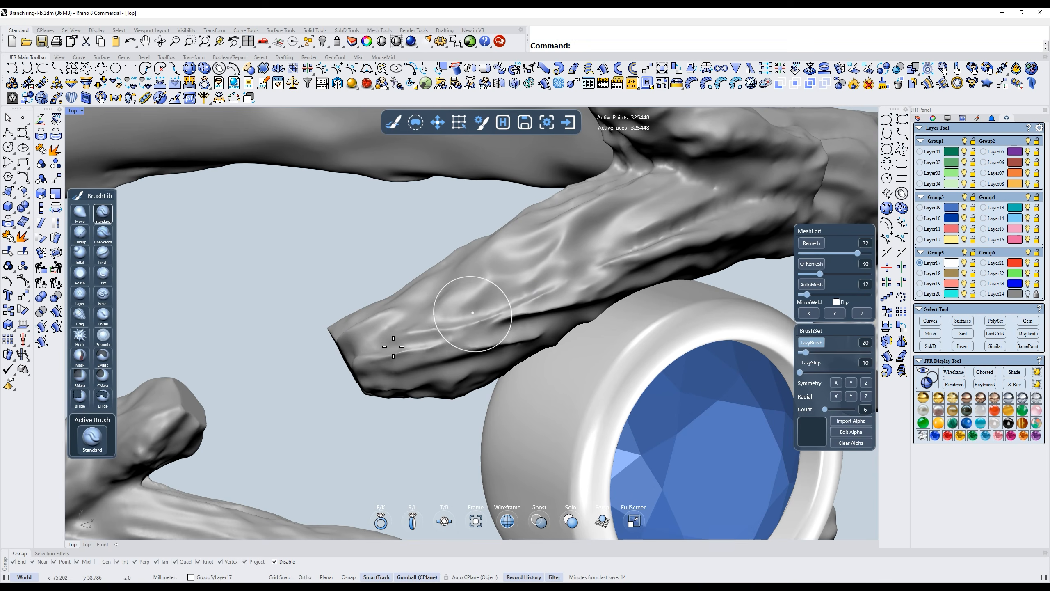
pyautogui.moveTo(364, 344)
pyautogui.mouseDown()
pyautogui.moveTo(411, 347)
pyautogui.moveTo(469, 312)
pyautogui.mouseUp()
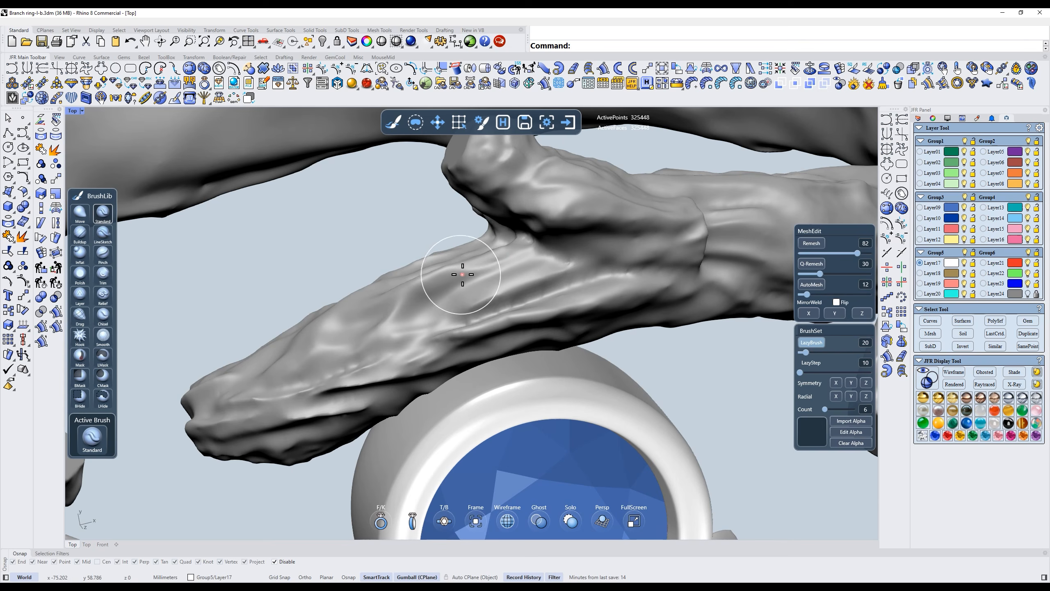
# Deepen the bark grooves on the branch section directly above the bezel, leading up to the fork.
pyautogui.moveTo(532, 252)
pyautogui.mouseDown(button='right')
pyautogui.moveTo(584, 251)
pyautogui.moveTo(548, 253)
pyautogui.mouseUp(button='right')
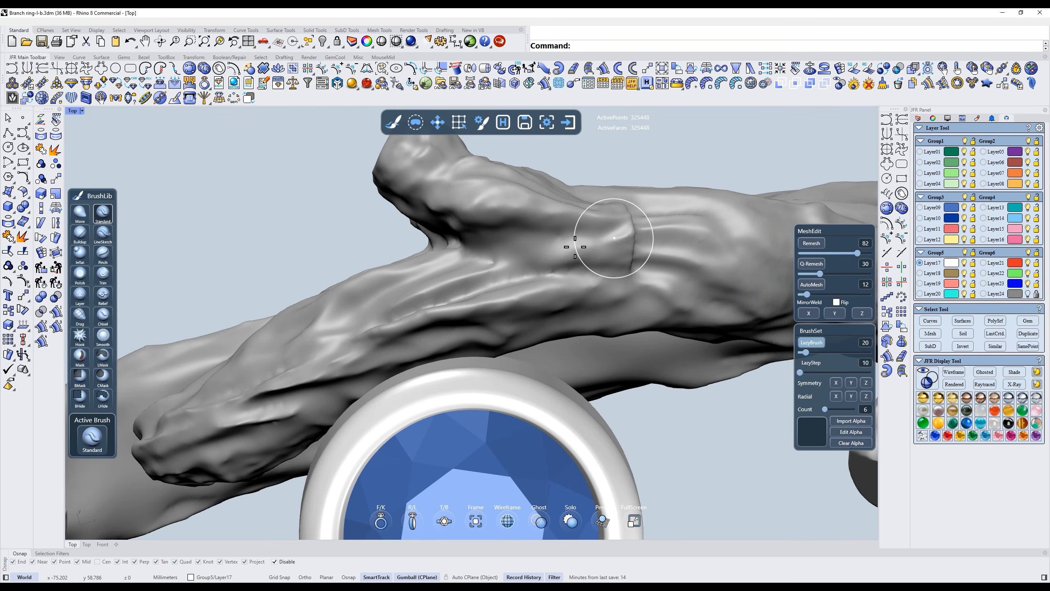
pyautogui.moveTo(558, 284); pyautogui.dragTo(481, 264, button='right')
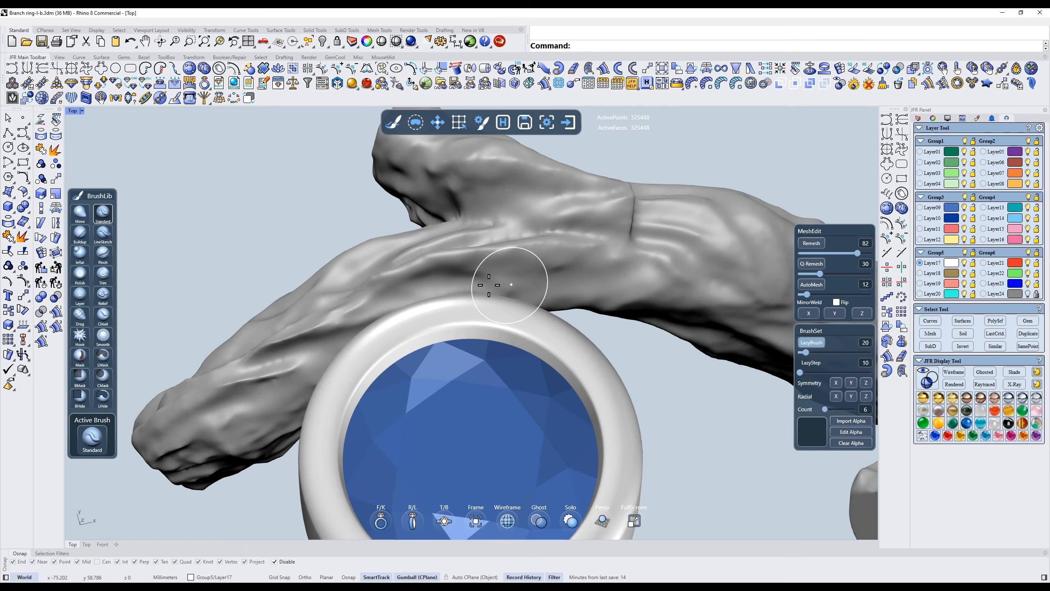
pyautogui.moveTo(488, 267); pyautogui.dragTo(628, 260)
pyautogui.moveTo(591, 223)
pyautogui.mouseDown(button='right')
pyautogui.moveTo(512, 284)
pyautogui.moveTo(500, 271)
pyautogui.mouseUp(button='right')
pyautogui.moveTo(553, 231); pyautogui.dragTo(529, 290, button='right')
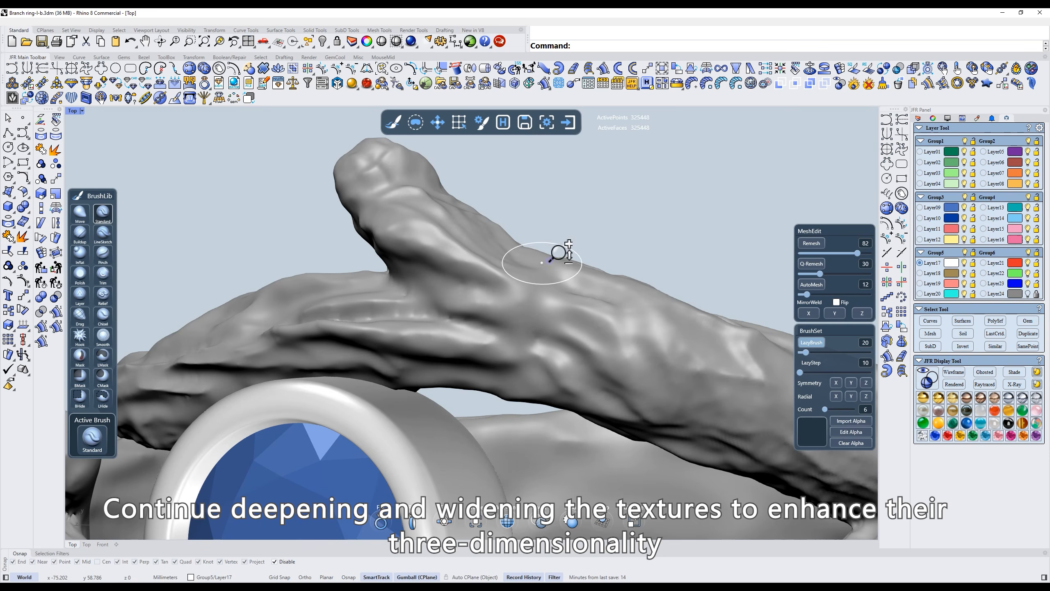
# Deepen and widen the bark texture around the base of the side branch and along the adjoining main branch with the Standard brush.
pyautogui.keyDown('ctrl'); pyautogui.moveTo(559, 254); pyautogui.dragTo(563, 240, button='right'); pyautogui.keyUp('ctrl')
pyautogui.keyDown('shift'); pyautogui.moveTo(565, 267); pyautogui.dragTo(487, 294, button='right'); pyautogui.keyUp('shift')
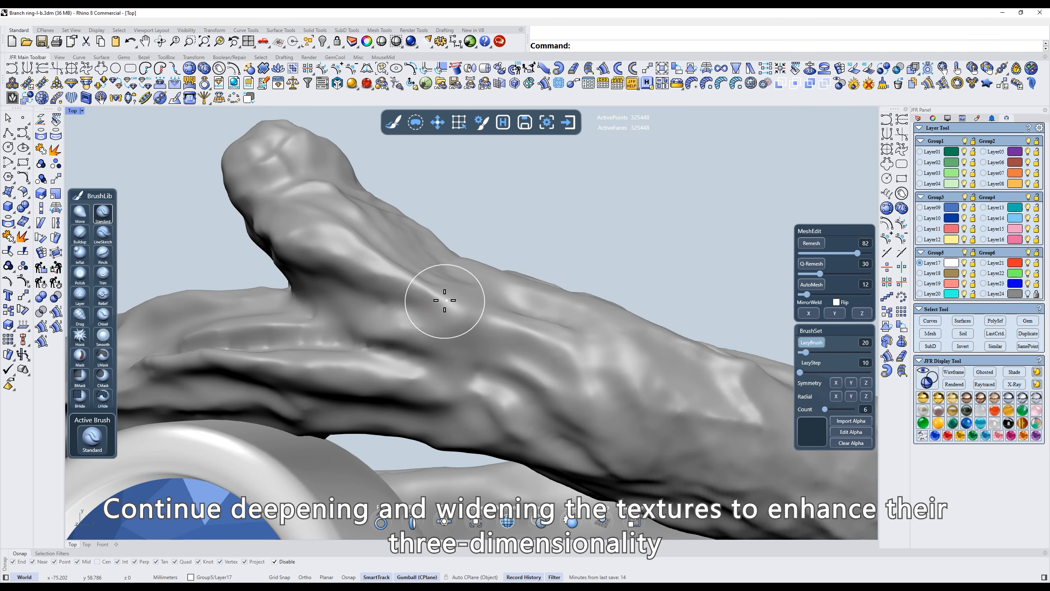
pyautogui.moveTo(429, 315)
pyautogui.mouseDown()
pyautogui.moveTo(532, 378)
pyautogui.moveTo(473, 344)
pyautogui.moveTo(500, 375)
pyautogui.mouseUp()
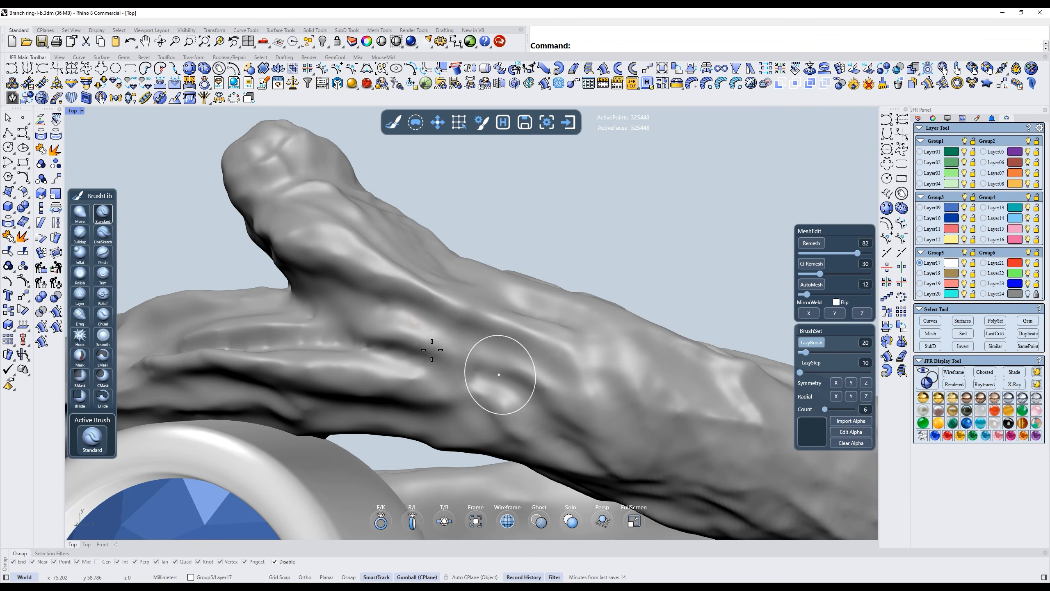
pyautogui.moveTo(429, 336); pyautogui.dragTo(533, 384)
pyautogui.moveTo(418, 324); pyautogui.dragTo(454, 303, button='right')
pyautogui.moveTo(429, 335); pyautogui.dragTo(528, 370)
pyautogui.moveTo(431, 356)
pyautogui.mouseDown()
pyautogui.moveTo(546, 338)
pyautogui.moveTo(533, 357)
pyautogui.moveTo(540, 375)
pyautogui.mouseUp()
pyautogui.moveTo(397, 395)
pyautogui.mouseDown()
pyautogui.moveTo(494, 371)
pyautogui.moveTo(541, 383)
pyautogui.mouseUp()
pyautogui.moveTo(458, 339); pyautogui.dragTo(558, 377)
pyautogui.moveTo(464, 376); pyautogui.dragTo(530, 398)
pyautogui.moveTo(552, 296); pyautogui.dragTo(510, 342, button='right')
pyautogui.moveTo(454, 429); pyautogui.dragTo(532, 464)
pyautogui.moveTo(494, 301); pyautogui.dragTo(480, 370, button='right')
# From the back view, carve lengthwise grooves along the branch end beside the bezel, leaving irregular protrusions between them.
pyautogui.scroll(-8, 539, 304)
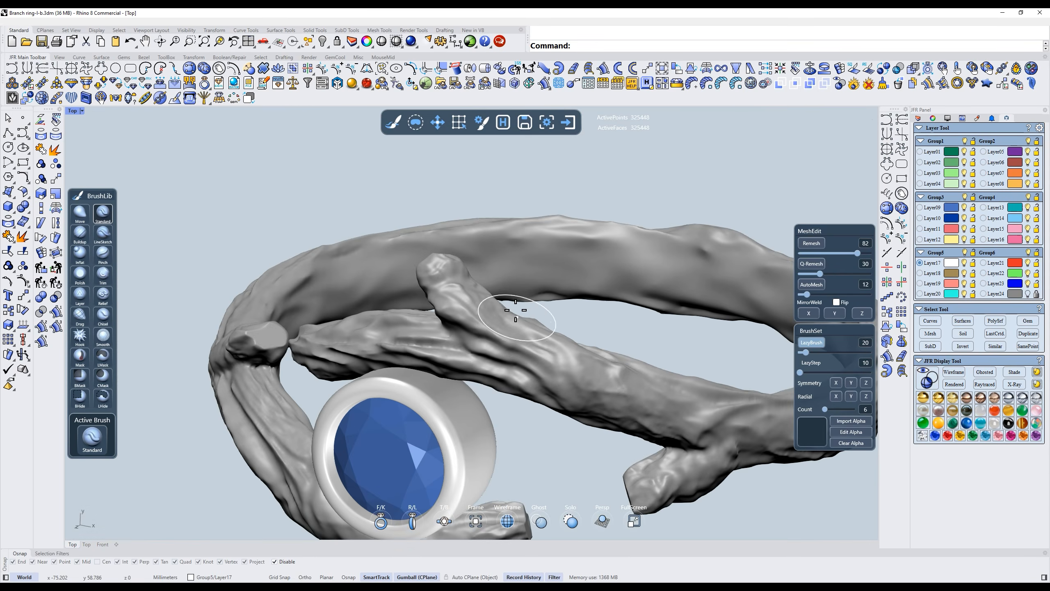
pyautogui.press('k')
pyautogui.moveTo(492, 276); pyautogui.dragTo(572, 309, button='right')
pyautogui.keyDown('shift'); pyautogui.moveTo(510, 294); pyautogui.dragTo(533, 261, button='right'); pyautogui.keyUp('shift')
pyautogui.scroll(8, 506, 255)
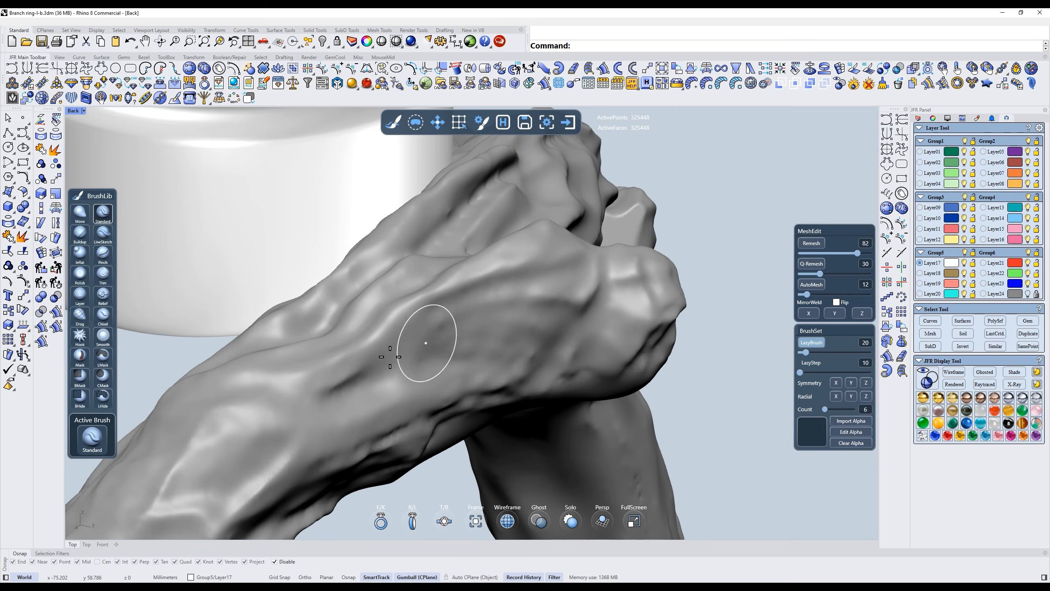
pyautogui.moveTo(691, 235); pyautogui.dragTo(347, 286, button='right')
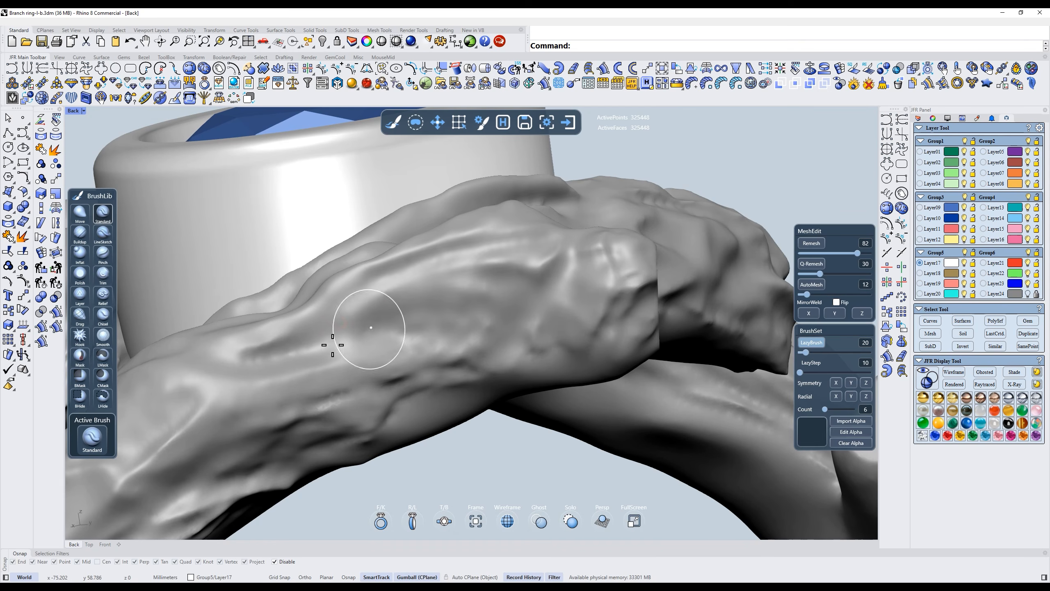
pyautogui.moveTo(529, 322); pyautogui.dragTo(509, 309, button='right')
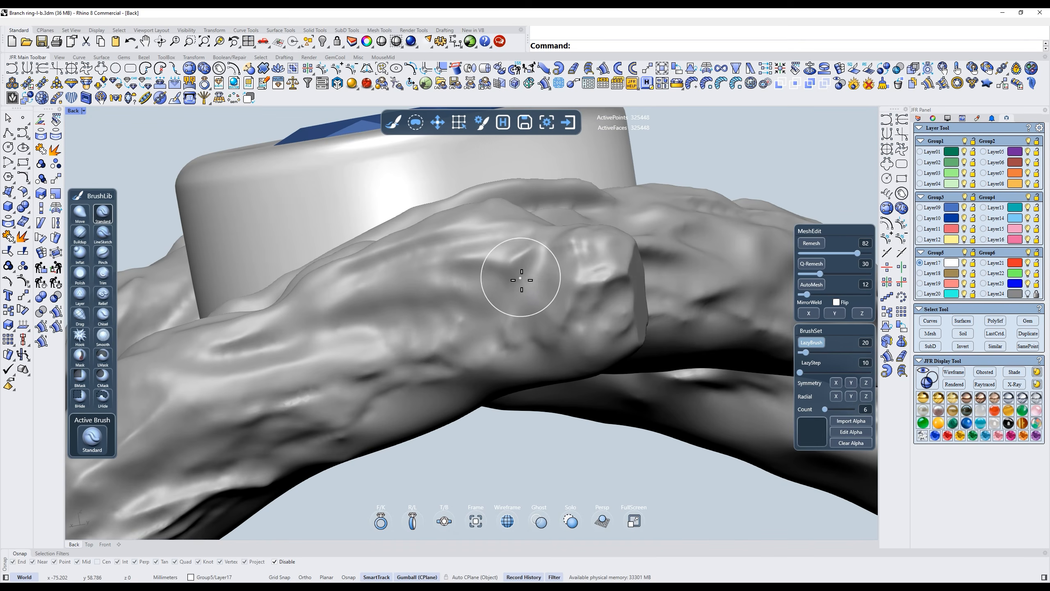
pyautogui.moveTo(563, 286); pyautogui.dragTo(448, 306, button='right')
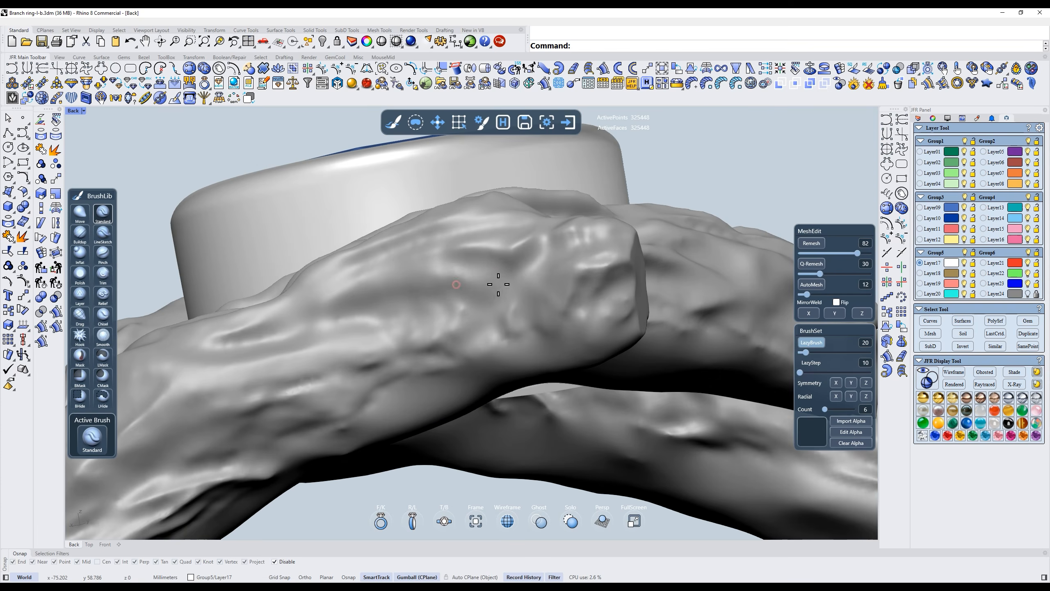
pyautogui.moveTo(600, 282); pyautogui.dragTo(441, 315, button='right')
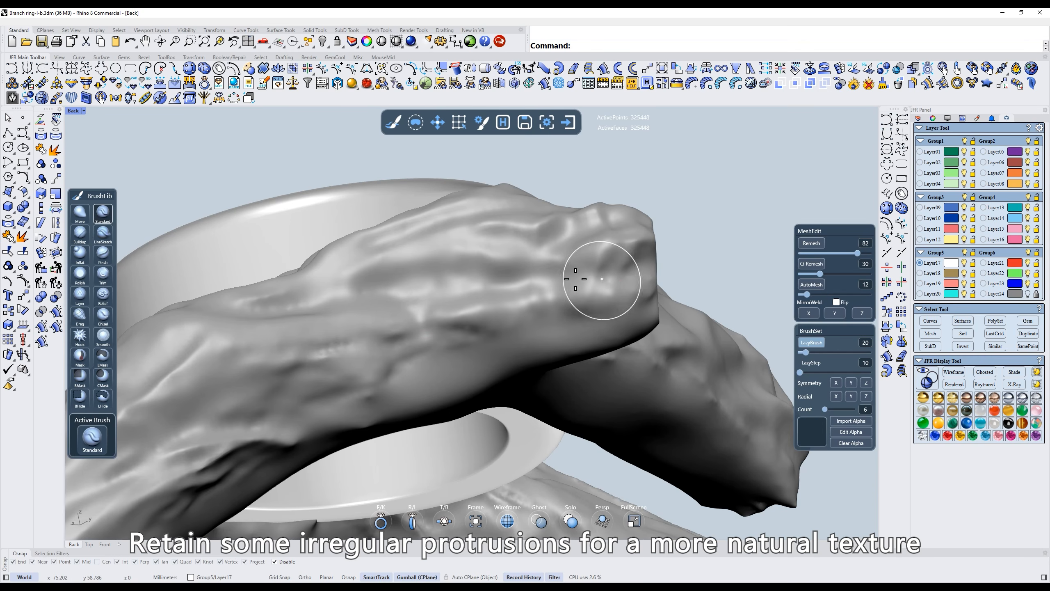
pyautogui.moveTo(534, 284); pyautogui.dragTo(533, 333, button='right')
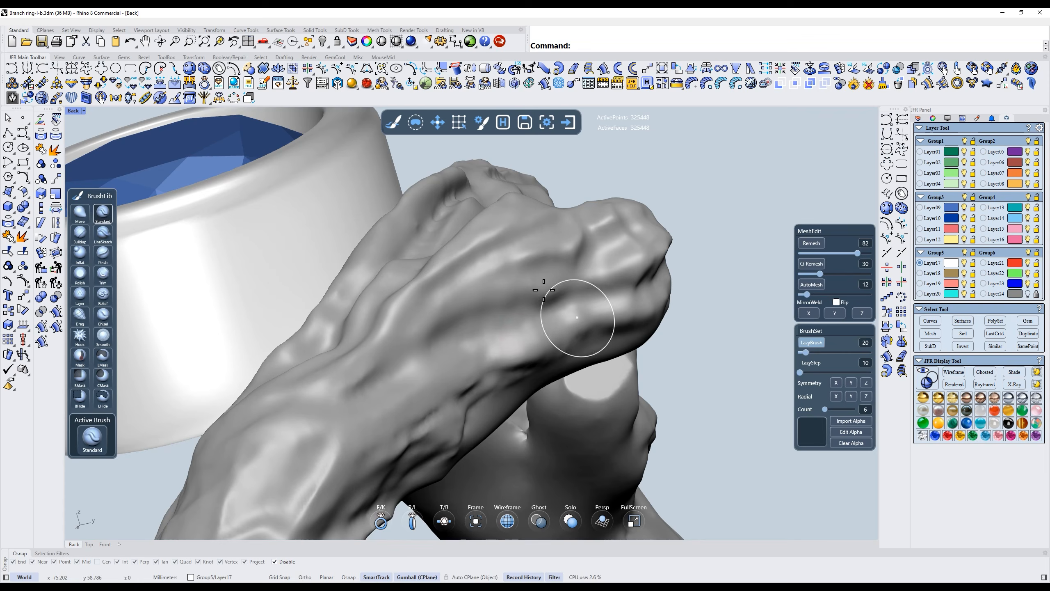
# Deepen the recesses along the lower side of the branch beside the bezel and extend its texture towards the bend.
pyautogui.moveTo(685, 295); pyautogui.dragTo(517, 342, button='right')
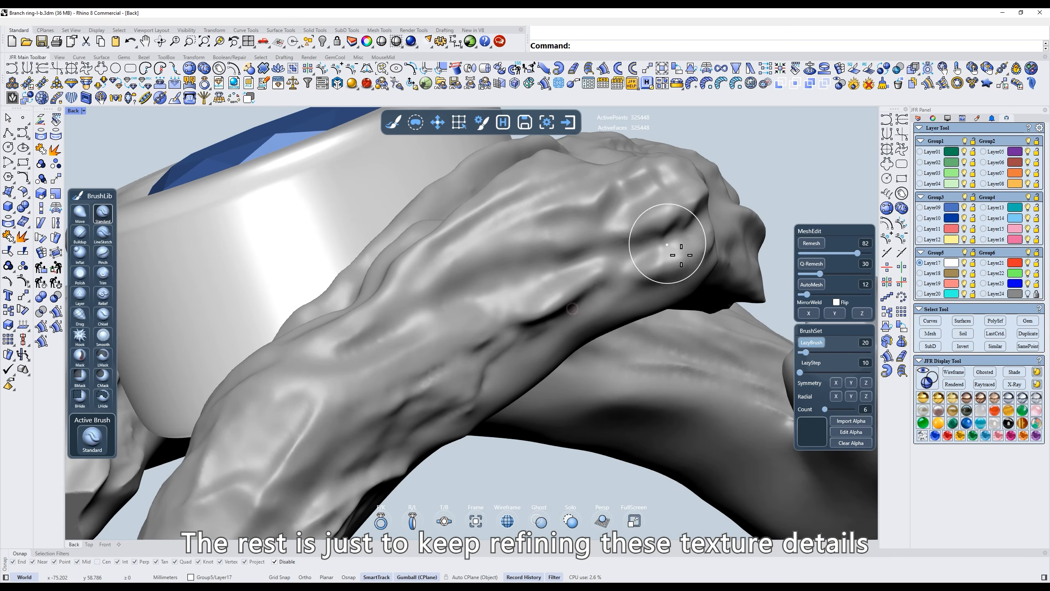
pyautogui.moveTo(593, 277); pyautogui.dragTo(536, 303, button='right')
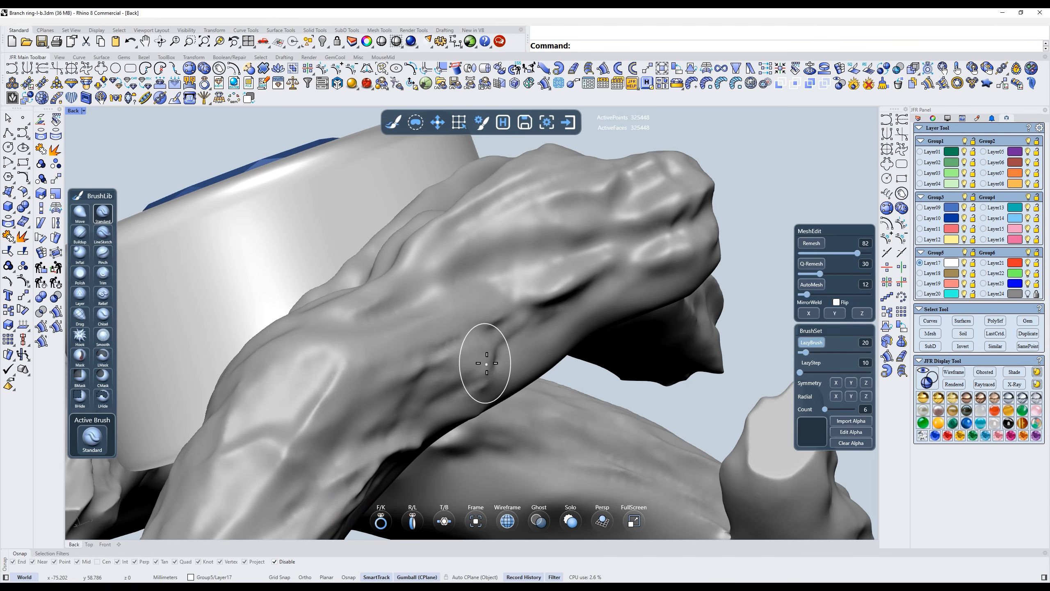
pyautogui.moveTo(486, 364); pyautogui.dragTo(479, 333, button='right')
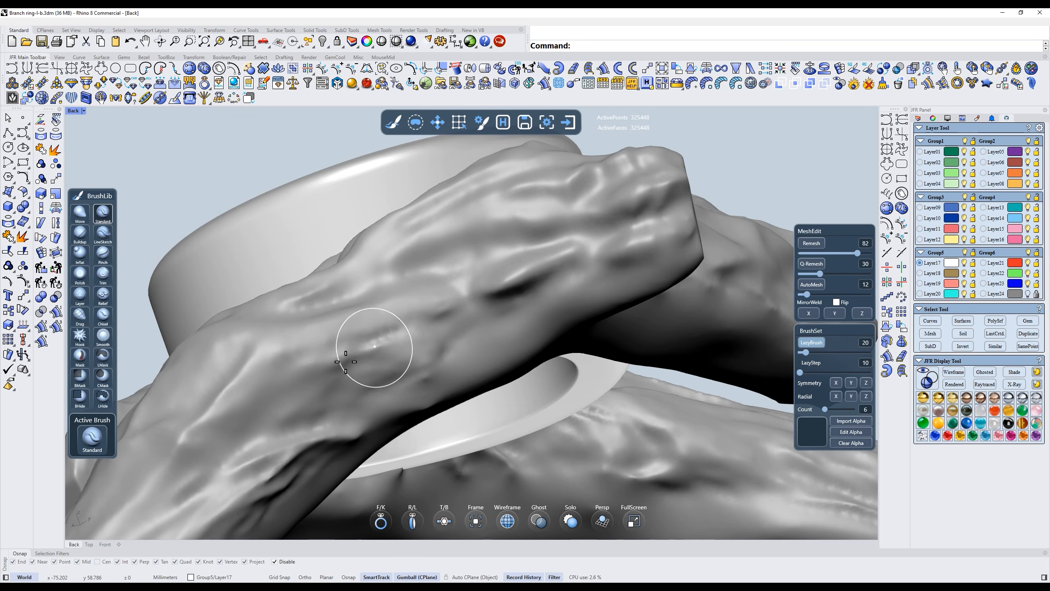
pyautogui.moveTo(418, 312)
pyautogui.mouseDown(button='right')
pyautogui.moveTo(551, 322)
pyautogui.moveTo(479, 342)
pyautogui.mouseUp(button='right')
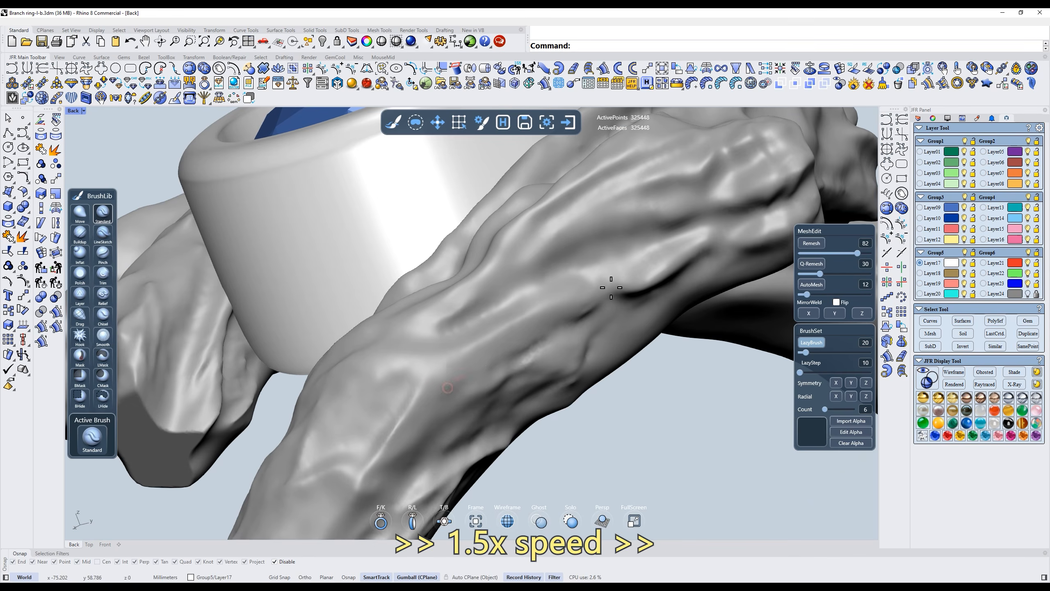
pyautogui.moveTo(611, 288); pyautogui.dragTo(497, 324, button='right')
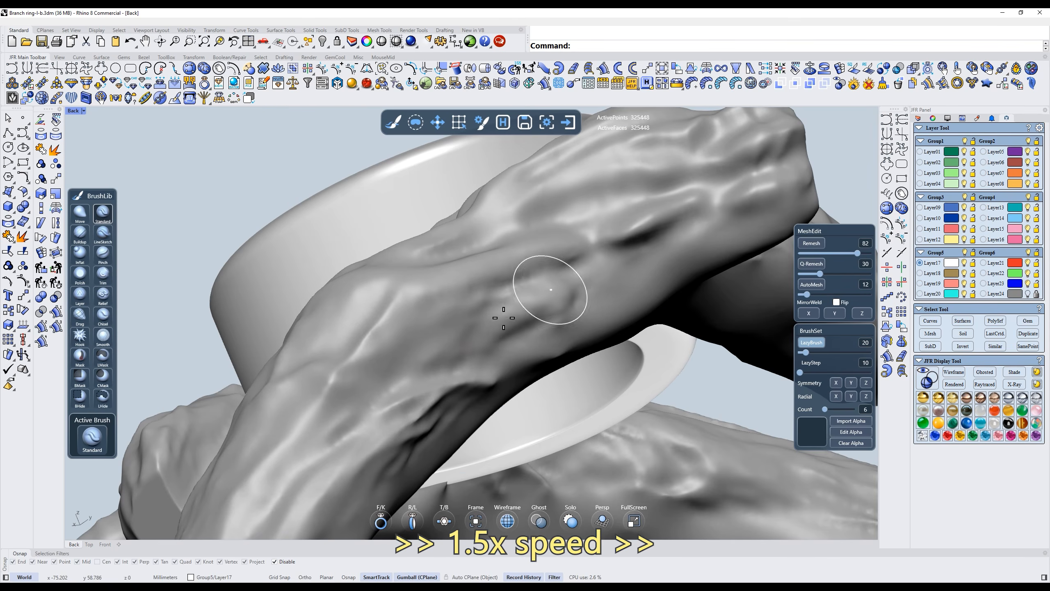
pyautogui.moveTo(608, 285); pyautogui.dragTo(584, 331, button='right')
pyautogui.moveTo(490, 348); pyautogui.dragTo(616, 296, button='right')
# Carve diagonal and lengthwise bark grooves where the branch bends down from the bezel into the shank.
pyautogui.scroll(4, 550, 314)
pyautogui.moveTo(555, 277); pyautogui.dragTo(587, 284, button='right')
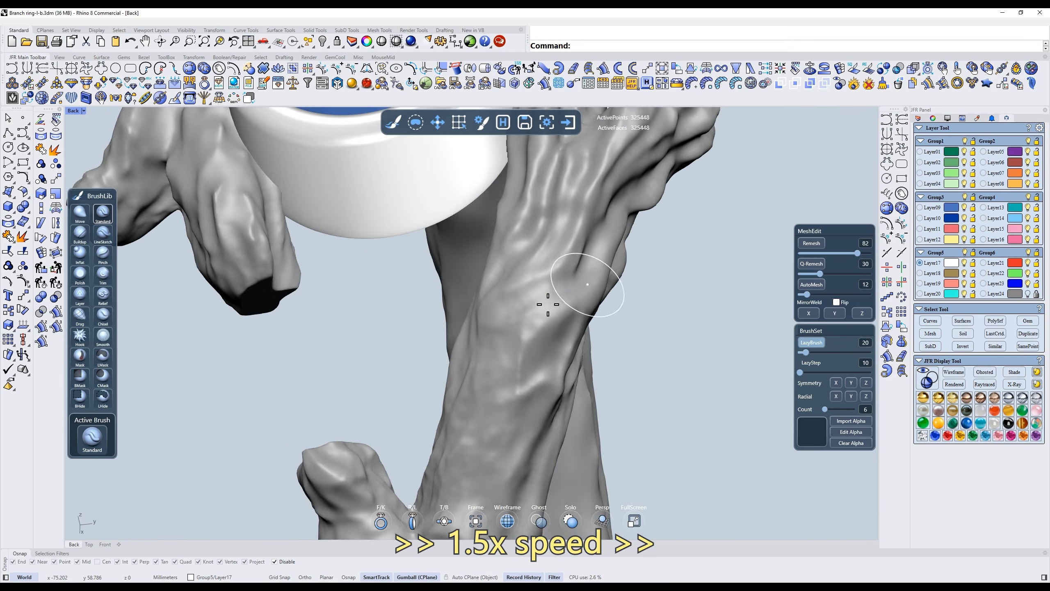
pyautogui.moveTo(517, 306)
pyautogui.mouseDown(button='right')
pyautogui.moveTo(553, 277)
pyautogui.moveTo(545, 339)
pyautogui.moveTo(527, 282)
pyautogui.moveTo(508, 399)
pyautogui.mouseUp(button='right')
pyautogui.moveTo(581, 287)
pyautogui.mouseDown(button='right')
pyautogui.moveTo(530, 344)
pyautogui.moveTo(539, 371)
pyautogui.mouseUp(button='right')
pyautogui.moveTo(539, 372); pyautogui.dragTo(620, 273)
pyautogui.moveTo(527, 388)
pyautogui.mouseDown()
pyautogui.moveTo(602, 272)
pyautogui.moveTo(633, 249)
pyautogui.mouseUp()
pyautogui.moveTo(548, 271)
pyautogui.mouseDown(button='right')
pyautogui.moveTo(599, 294)
pyautogui.moveTo(595, 331)
pyautogui.mouseUp(button='right')
pyautogui.moveTo(574, 221); pyautogui.dragTo(553, 322, button='right')
pyautogui.moveTo(553, 322); pyautogui.dragTo(576, 267)
# Extend the lengthwise bark grooves down the shank to just above the short side twig.
pyautogui.moveTo(577, 323); pyautogui.dragTo(545, 293, button='right')
pyautogui.moveTo(521, 326)
pyautogui.mouseDown()
pyautogui.moveTo(515, 302)
pyautogui.moveTo(515, 414)
pyautogui.mouseUp()
pyautogui.moveTo(518, 385); pyautogui.dragTo(527, 309, button='right')
pyautogui.moveTo(520, 383); pyautogui.dragTo(518, 300)
pyautogui.moveTo(518, 300); pyautogui.dragTo(563, 305, button='right')
pyautogui.moveTo(534, 380); pyautogui.dragTo(537, 298)
pyautogui.moveTo(509, 310)
pyautogui.mouseDown(button='right')
pyautogui.moveTo(543, 300)
pyautogui.moveTo(543, 241)
pyautogui.mouseUp(button='right')
pyautogui.moveTo(556, 294); pyautogui.dragTo(514, 305, button='right')
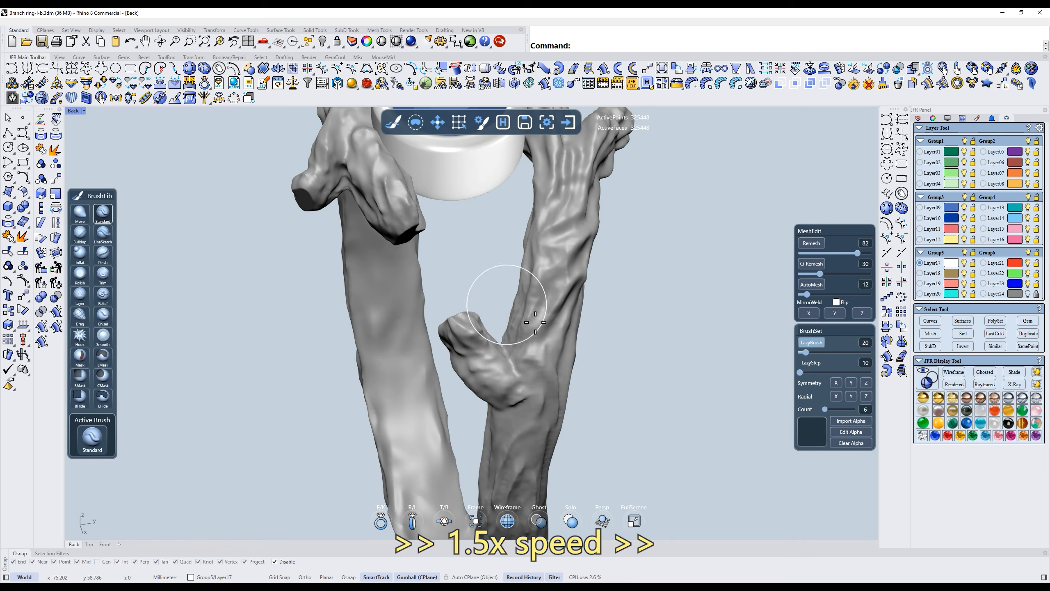
# Sculpt bark ridges and grooves on the short side twig and its junction with the shank using the Standard brush.
pyautogui.rightClick(527, 342)
pyautogui.moveTo(526, 342); pyautogui.dragTo(519, 336)
pyautogui.moveTo(541, 325)
pyautogui.mouseDown(button='right')
pyautogui.moveTo(504, 316)
pyautogui.moveTo(527, 322)
pyautogui.mouseUp(button='right')
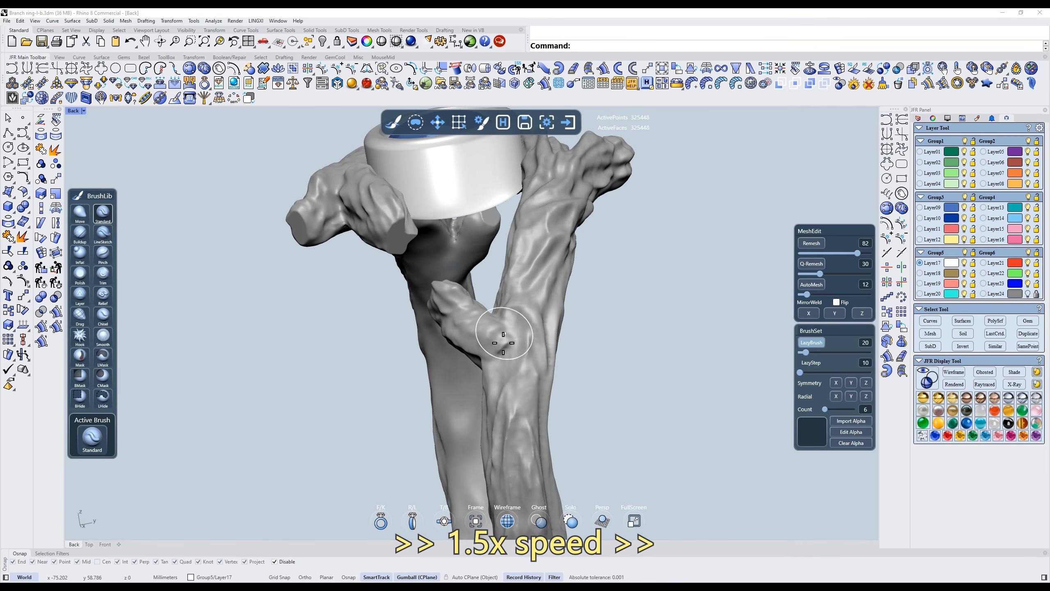
pyautogui.scroll(3, 491, 348)
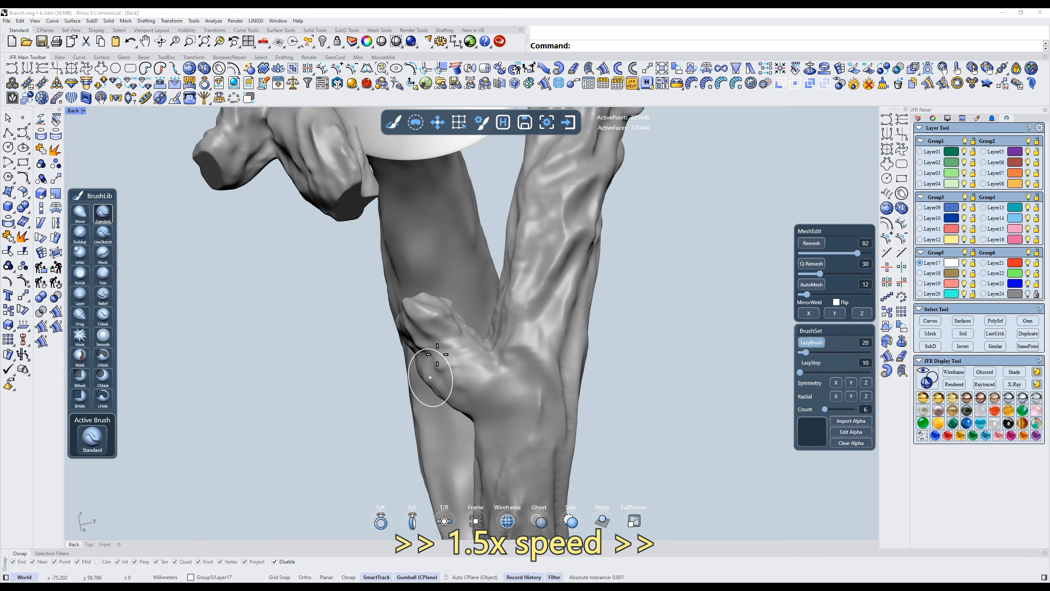
pyautogui.moveTo(418, 319); pyautogui.dragTo(447, 331)
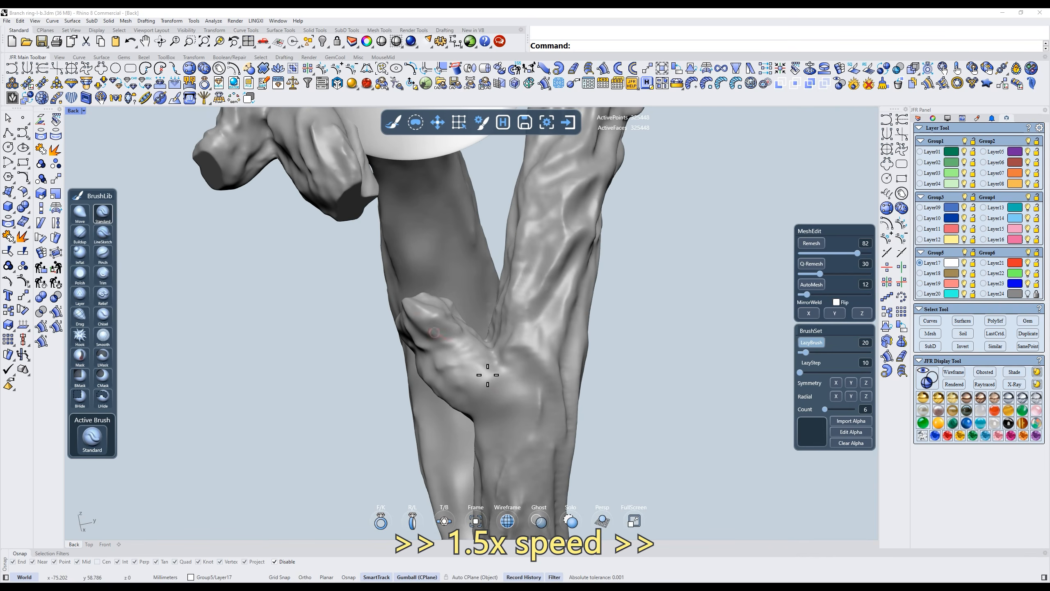
pyautogui.scroll(2, 454, 331)
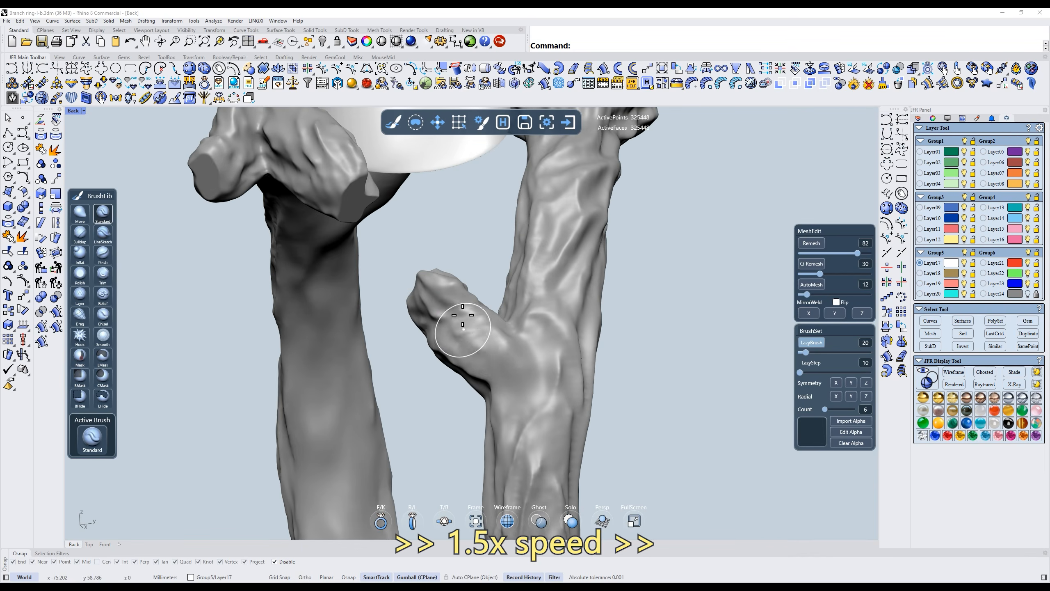
pyautogui.scroll(1, 469, 340)
pyautogui.scroll(1, 500, 394)
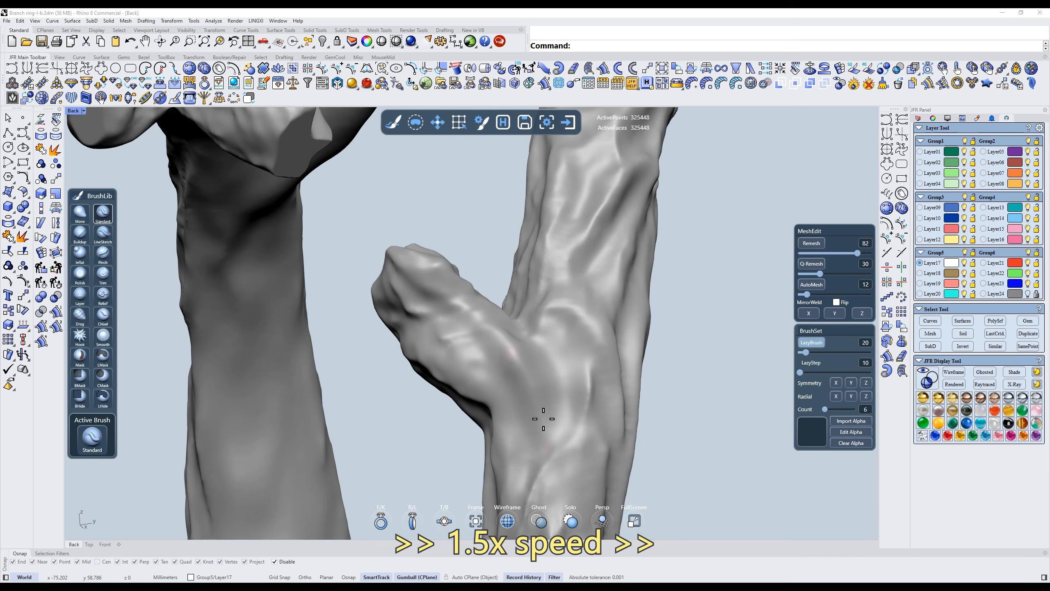
# Deepen the recesses on the shank just below the twig junction and along the twig's underside.
pyautogui.keyDown('shift'); pyautogui.moveTo(594, 340); pyautogui.dragTo(578, 306, button='right'); pyautogui.keyUp('shift')
pyautogui.moveTo(551, 321)
pyautogui.mouseDown()
pyautogui.moveTo(527, 385)
pyautogui.moveTo(544, 334)
pyautogui.mouseUp()
pyautogui.moveTo(535, 345); pyautogui.dragTo(481, 393, button='right')
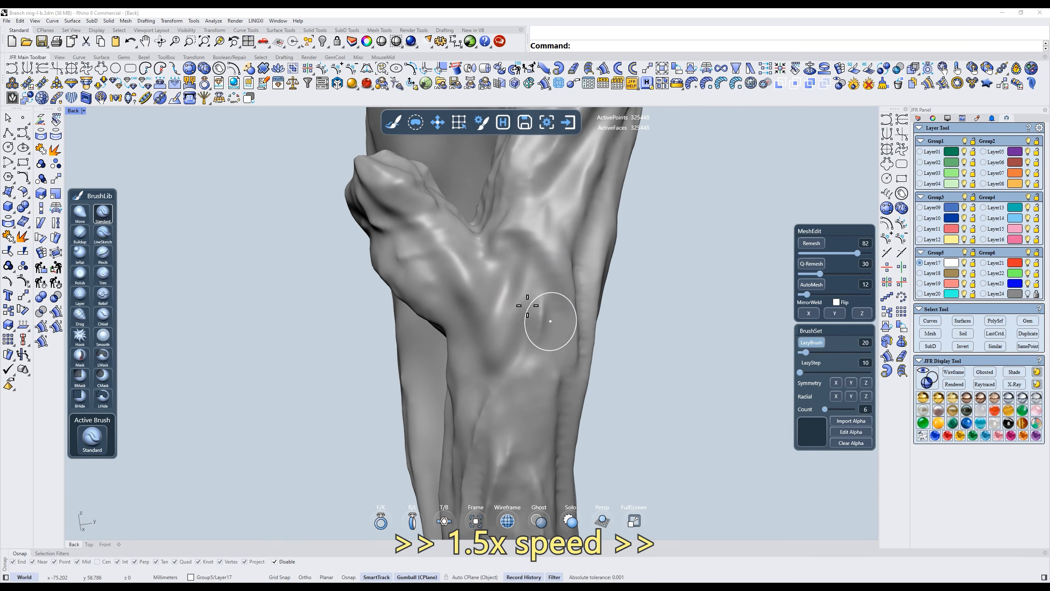
pyautogui.moveTo(533, 306); pyautogui.dragTo(491, 246, button='right')
pyautogui.moveTo(558, 289); pyautogui.dragTo(493, 305, button='right')
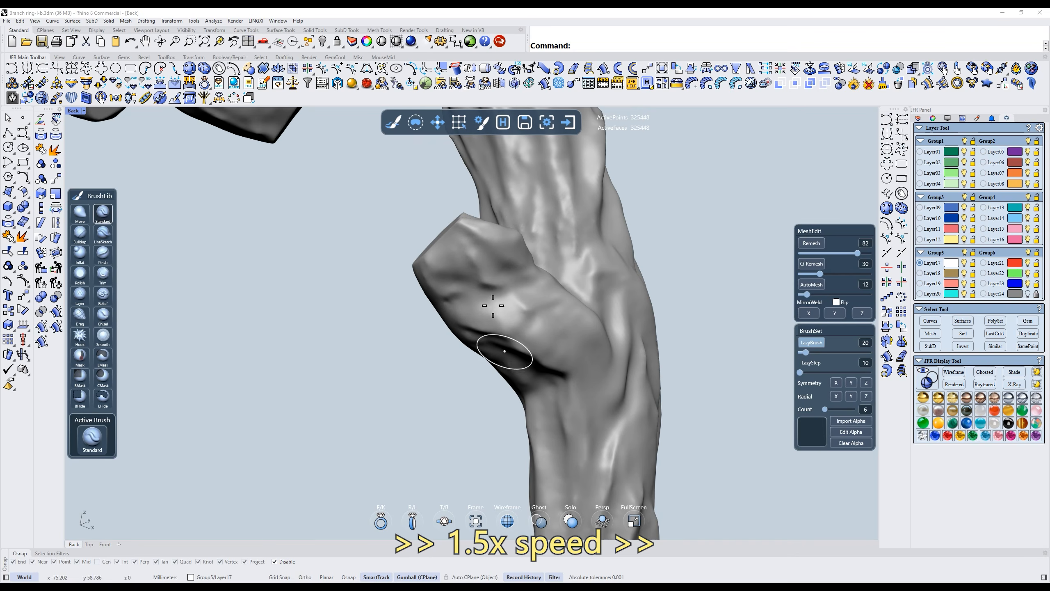
pyautogui.moveTo(557, 347)
pyautogui.mouseDown(button='right')
pyautogui.moveTo(452, 267)
pyautogui.moveTo(436, 290)
pyautogui.mouseUp(button='right')
pyautogui.moveTo(509, 282); pyautogui.dragTo(514, 190, button='right')
# Carve long vertical bark grooves into the shank section below the side twig with the Standard brush.
pyautogui.scroll(-2, 546, 265)
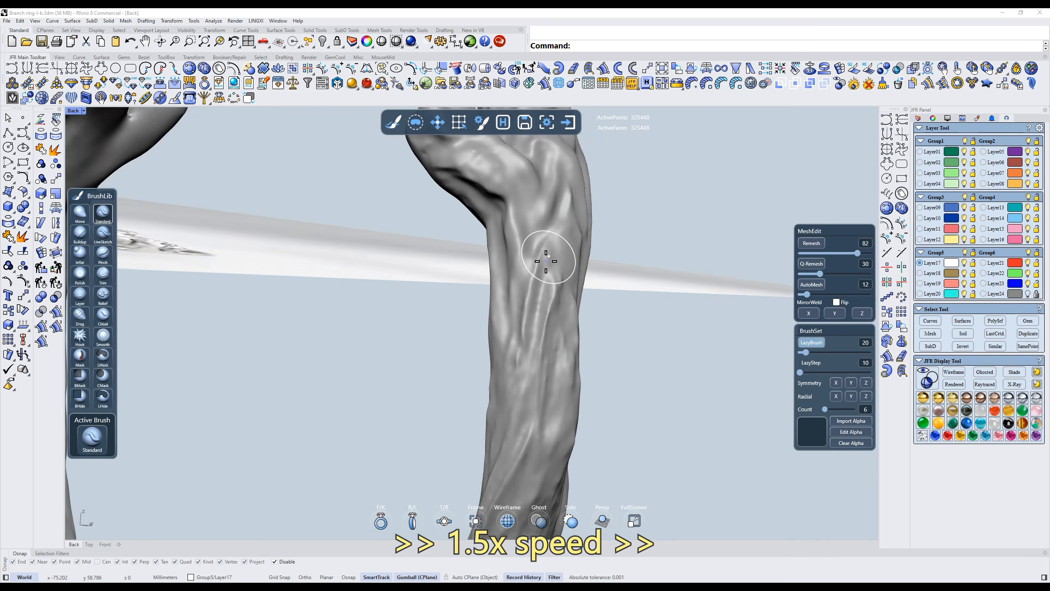
pyautogui.moveTo(544, 263); pyautogui.dragTo(492, 273, button='right')
pyautogui.moveTo(481, 297); pyautogui.dragTo(449, 383)
pyautogui.scroll(3, 482, 310)
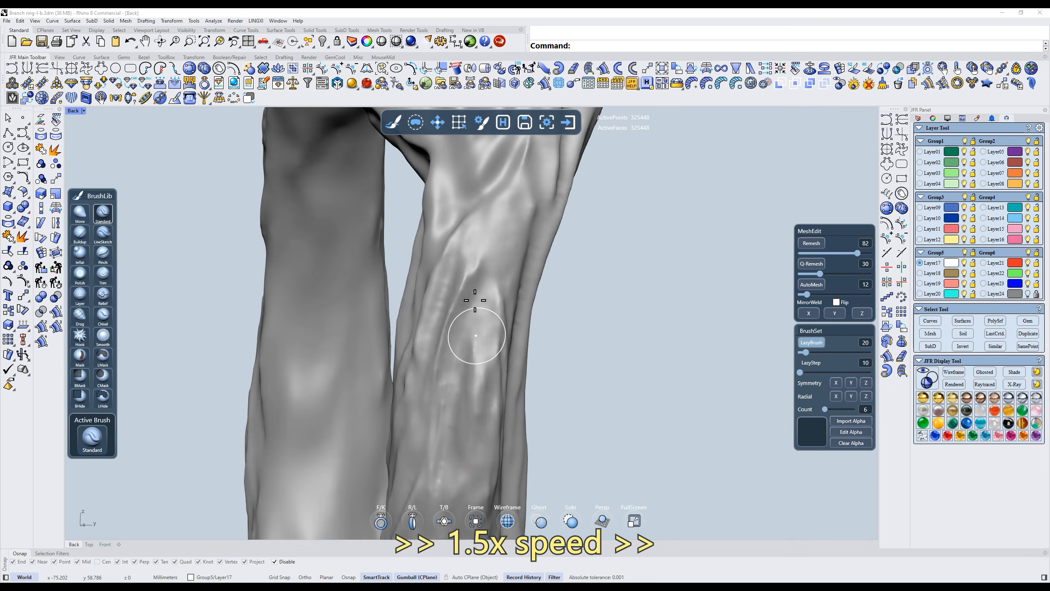
pyautogui.moveTo(476, 300); pyautogui.dragTo(463, 480)
pyautogui.moveTo(430, 316); pyautogui.dragTo(472, 302, button='right')
pyautogui.moveTo(467, 308); pyautogui.dragTo(439, 388)
pyautogui.moveTo(438, 387)
pyautogui.mouseDown(button='right')
pyautogui.moveTo(476, 323)
pyautogui.moveTo(574, 294)
pyautogui.moveTo(593, 176)
pyautogui.moveTo(579, 255)
pyautogui.moveTo(504, 429)
pyautogui.mouseUp(button='right')
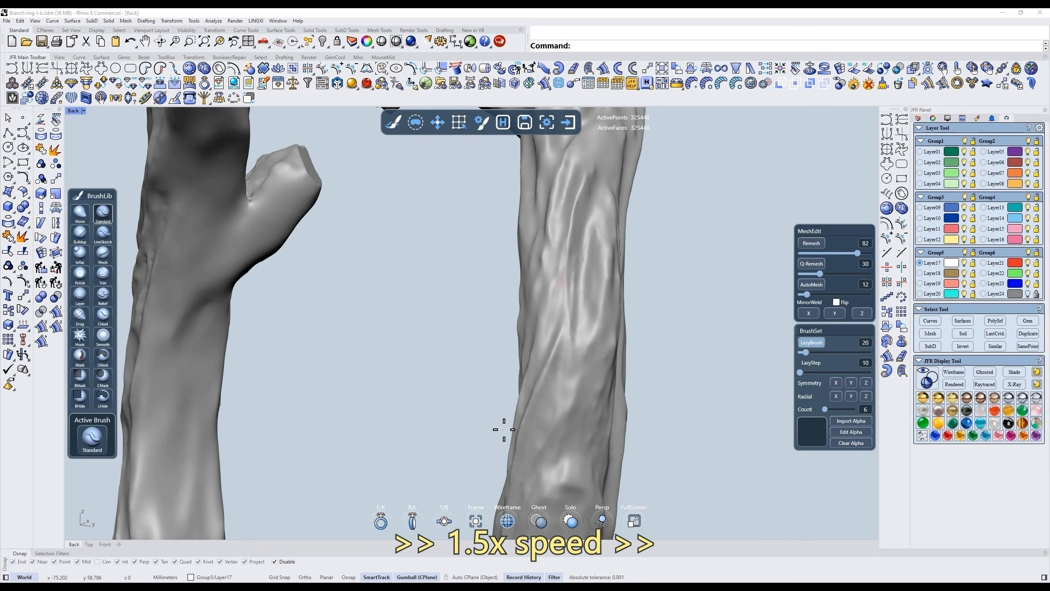
pyautogui.moveTo(555, 380)
pyautogui.mouseDown(button='right')
pyautogui.moveTo(574, 289)
pyautogui.moveTo(514, 235)
pyautogui.mouseUp(button='right')
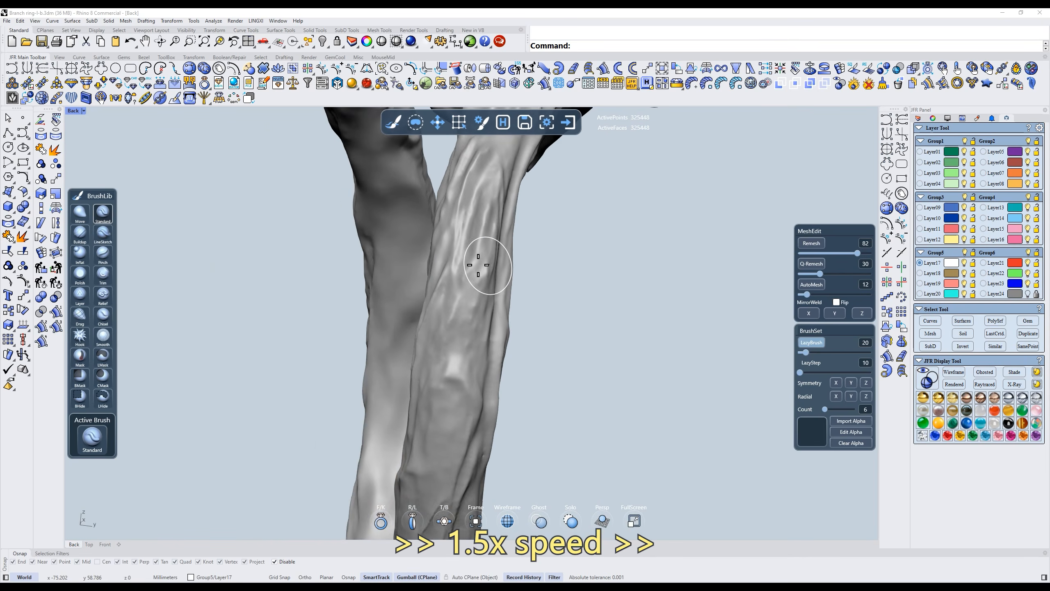
# Deepen the lengthwise bark grooves on the curved shank section across from the short side twig.
pyautogui.moveTo(478, 265); pyautogui.dragTo(489, 242, button='right')
pyautogui.moveTo(475, 297); pyautogui.dragTo(468, 242, button='right')
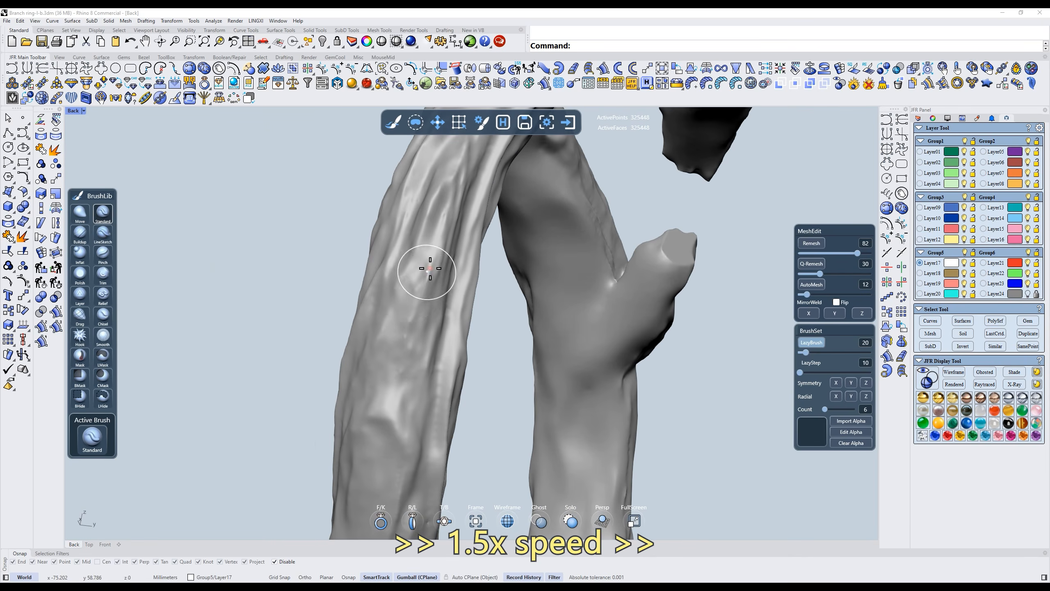
pyautogui.moveTo(375, 375)
pyautogui.mouseDown(button='right')
pyautogui.moveTo(368, 403)
pyautogui.moveTo(459, 239)
pyautogui.moveTo(476, 293)
pyautogui.moveTo(457, 350)
pyautogui.mouseUp(button='right')
pyautogui.moveTo(447, 305); pyautogui.dragTo(449, 284, button='right')
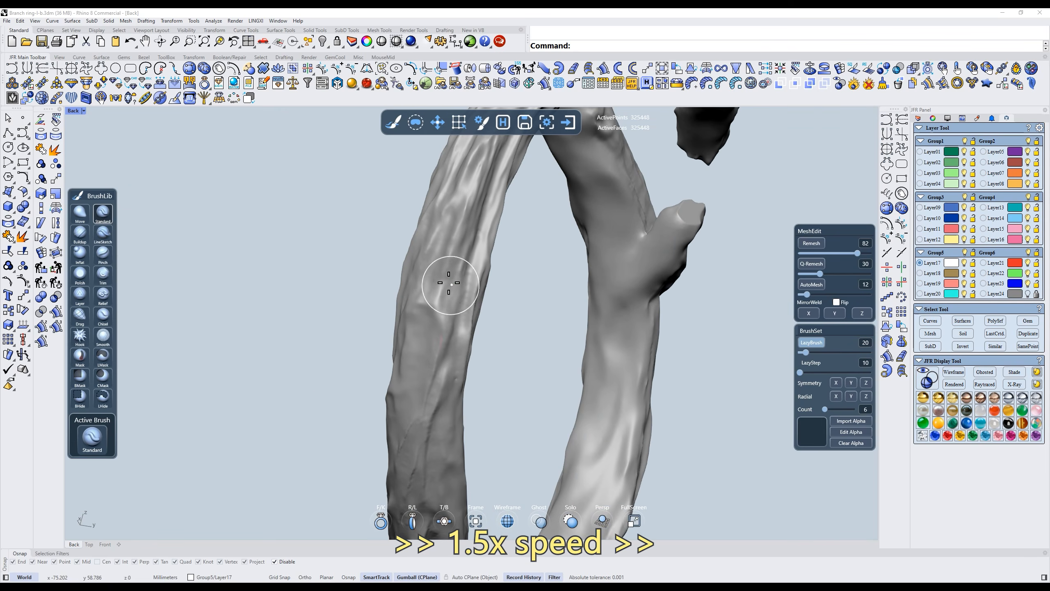
pyautogui.moveTo(427, 414); pyautogui.dragTo(496, 292, button='right')
pyautogui.scroll(6, 496, 292)
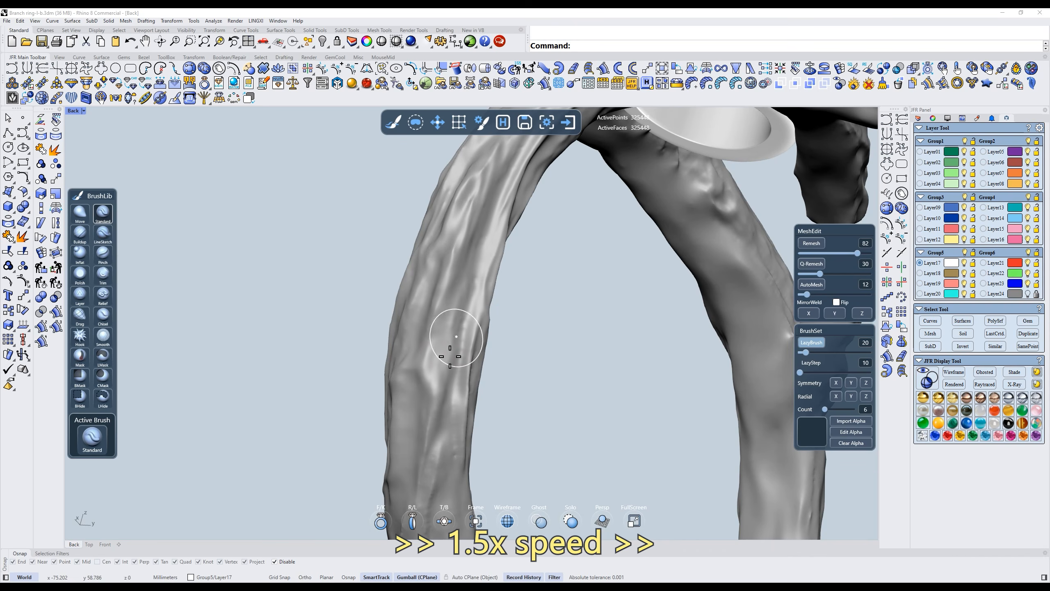
pyautogui.keyDown('shift'); pyautogui.moveTo(484, 275); pyautogui.dragTo(487, 203, button='right'); pyautogui.keyUp('shift')
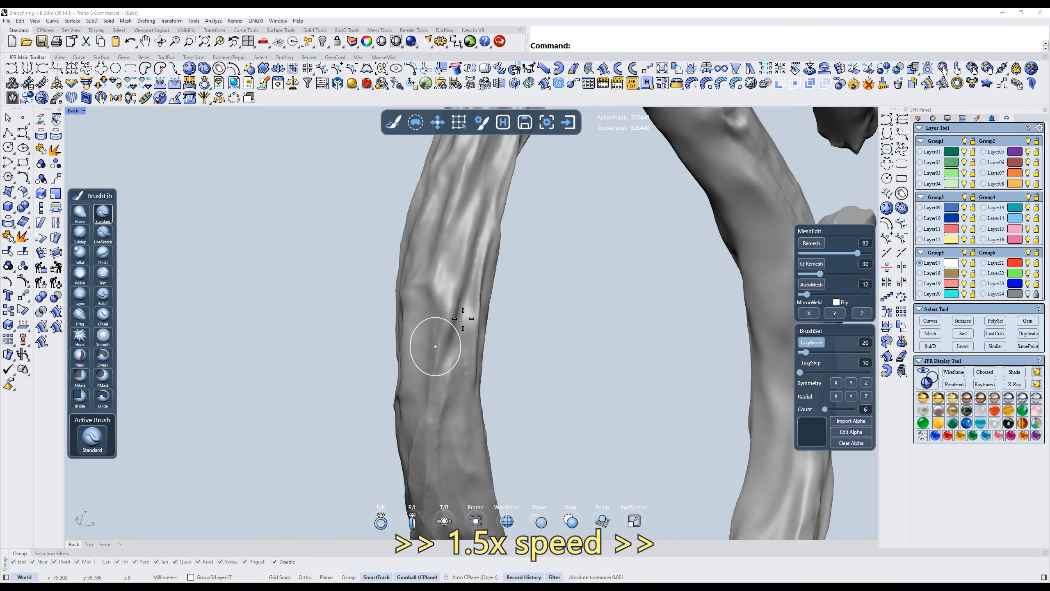
# Extend the bark grooves with long Standard brush strokes into the smoother stretch further down the shank.
pyautogui.moveTo(466, 313); pyautogui.dragTo(550, 304, button='right')
pyautogui.moveTo(505, 301); pyautogui.dragTo(499, 412)
pyautogui.moveTo(519, 317); pyautogui.dragTo(556, 379)
pyautogui.moveTo(527, 356)
pyautogui.mouseDown(button='right')
pyautogui.moveTo(489, 264)
pyautogui.moveTo(434, 261)
pyautogui.mouseUp(button='right')
pyautogui.moveTo(465, 207)
pyautogui.mouseDown()
pyautogui.moveTo(432, 318)
pyautogui.moveTo(446, 253)
pyautogui.mouseUp()
pyautogui.moveTo(437, 299)
pyautogui.mouseDown()
pyautogui.moveTo(402, 413)
pyautogui.moveTo(418, 441)
pyautogui.moveTo(438, 298)
pyautogui.mouseUp()
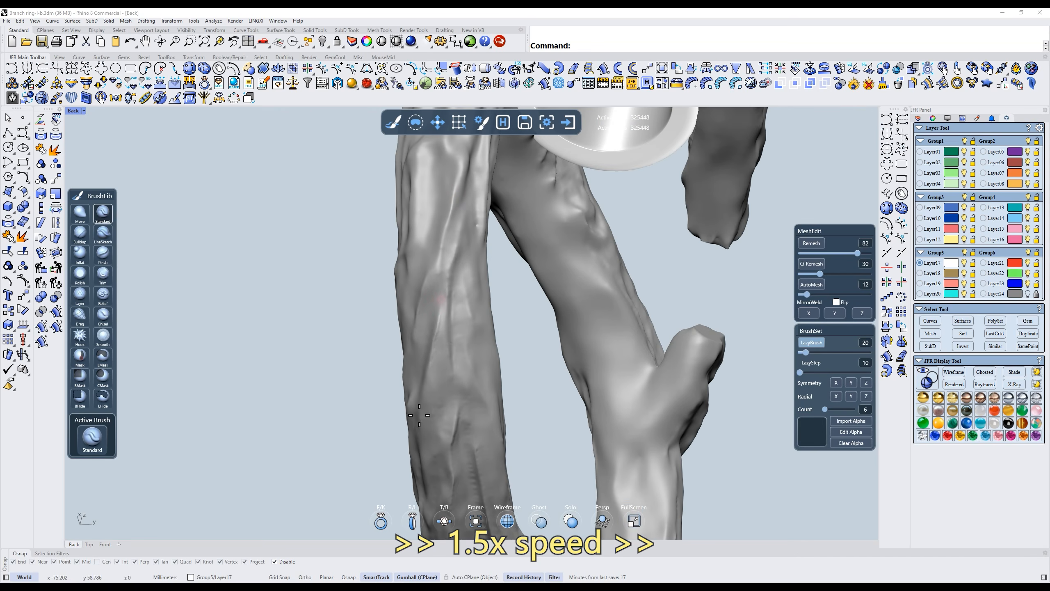
# Blend the new bark ridges around the side edges of the shank and further along its curve.
pyautogui.moveTo(414, 322); pyautogui.dragTo(413, 219, button='right')
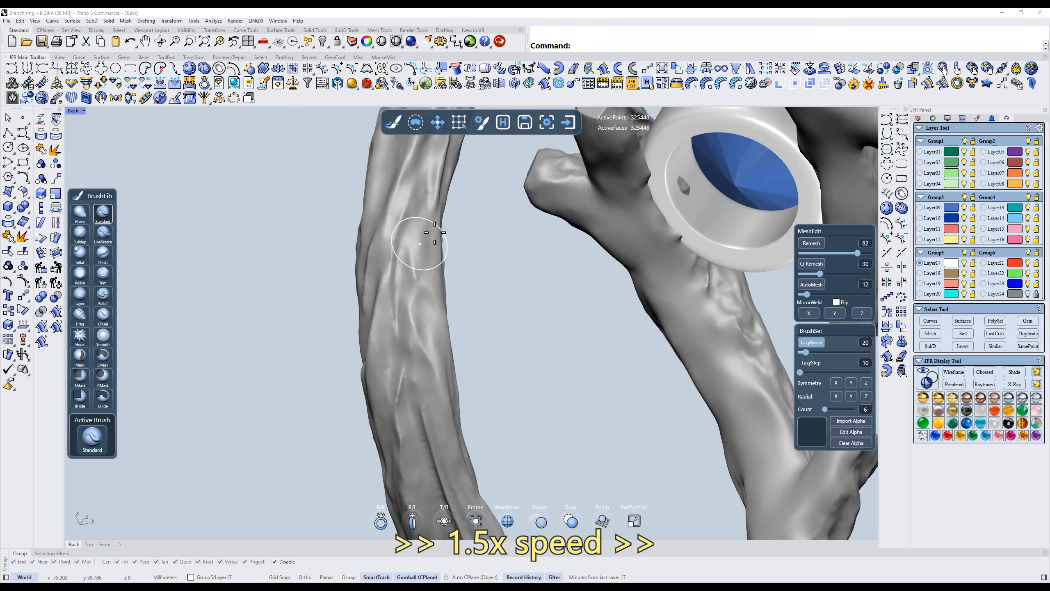
pyautogui.moveTo(425, 264); pyautogui.dragTo(437, 298, button='right')
pyautogui.moveTo(436, 349); pyautogui.dragTo(434, 301, button='right')
pyautogui.moveTo(475, 241); pyautogui.dragTo(533, 283, button='right')
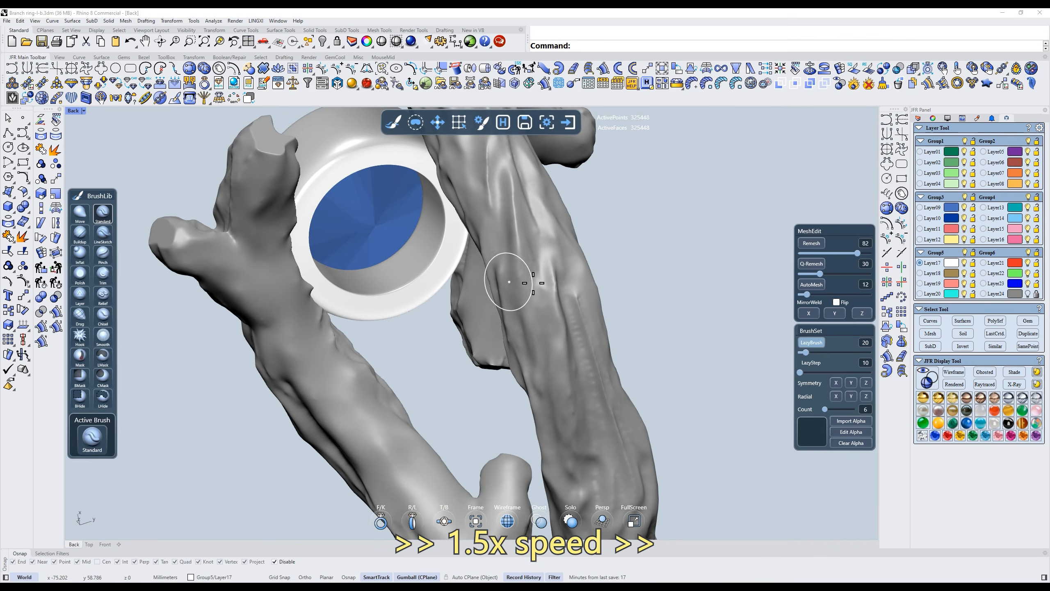
pyautogui.moveTo(549, 415); pyautogui.dragTo(586, 285, button='right')
pyautogui.moveTo(594, 331)
pyautogui.mouseDown(button='right')
pyautogui.moveTo(572, 281)
pyautogui.moveTo(604, 385)
pyautogui.moveTo(601, 275)
pyautogui.moveTo(576, 335)
pyautogui.moveTo(531, 261)
pyautogui.mouseUp(button='right')
pyautogui.scroll(-6, 633, 289)
pyautogui.scroll(4, 531, 258)
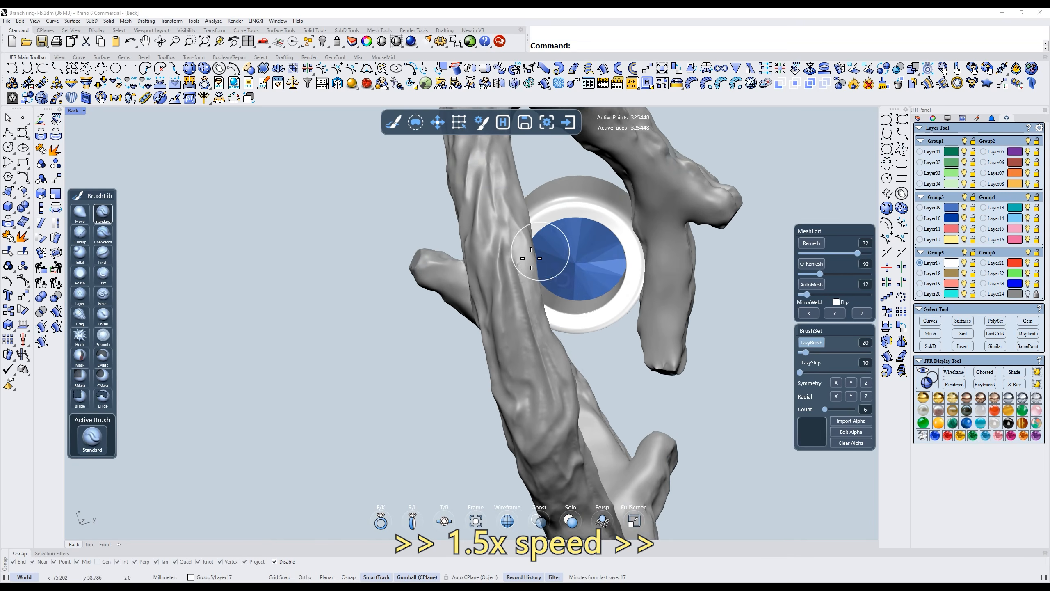
pyautogui.moveTo(485, 306)
pyautogui.mouseDown(button='right')
pyautogui.moveTo(475, 274)
pyautogui.moveTo(453, 264)
pyautogui.moveTo(477, 258)
pyautogui.mouseUp(button='right')
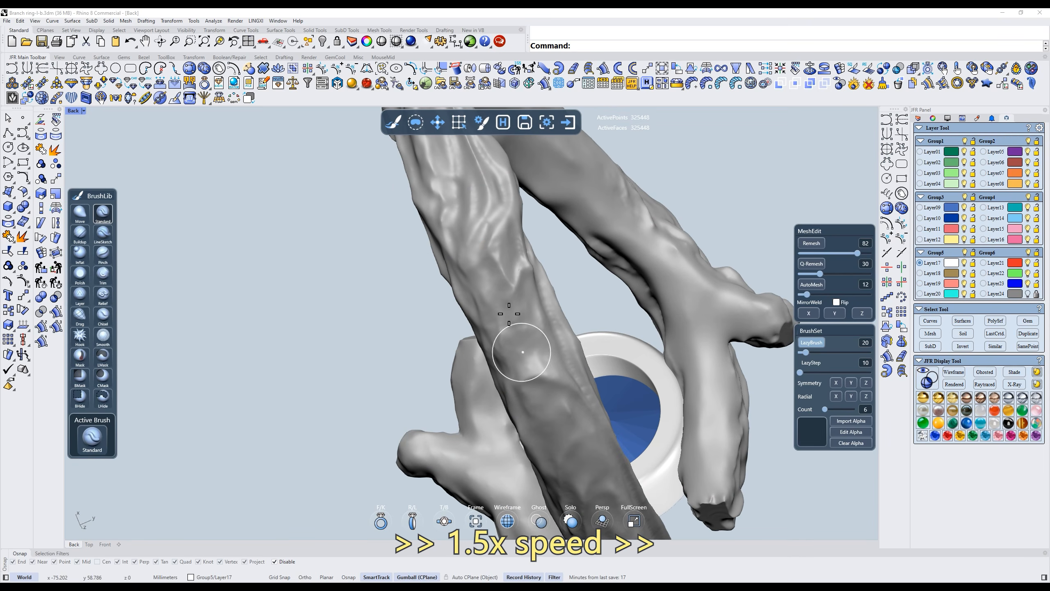
# Sculpt bark ridges and hollows onto the smooth outer face of the lower shank with the Standard brush.
pyautogui.moveTo(520, 351); pyautogui.dragTo(528, 234, button='right')
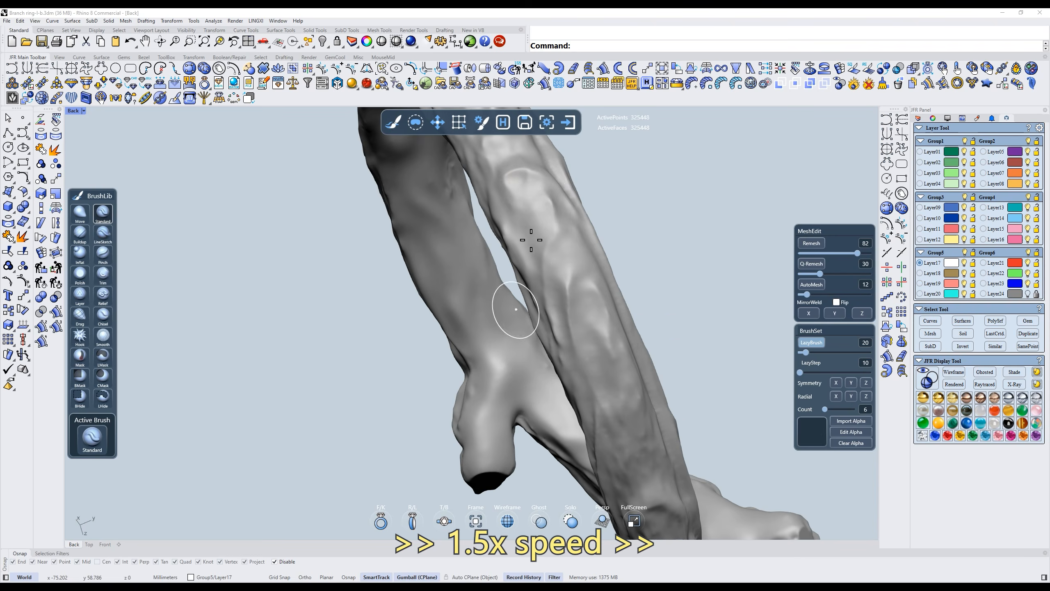
pyautogui.moveTo(518, 184); pyautogui.dragTo(542, 207)
pyautogui.moveTo(532, 253)
pyautogui.mouseDown(button='right')
pyautogui.moveTo(488, 273)
pyautogui.moveTo(537, 231)
pyautogui.mouseUp(button='right')
pyautogui.moveTo(579, 315); pyautogui.dragTo(536, 224, button='right')
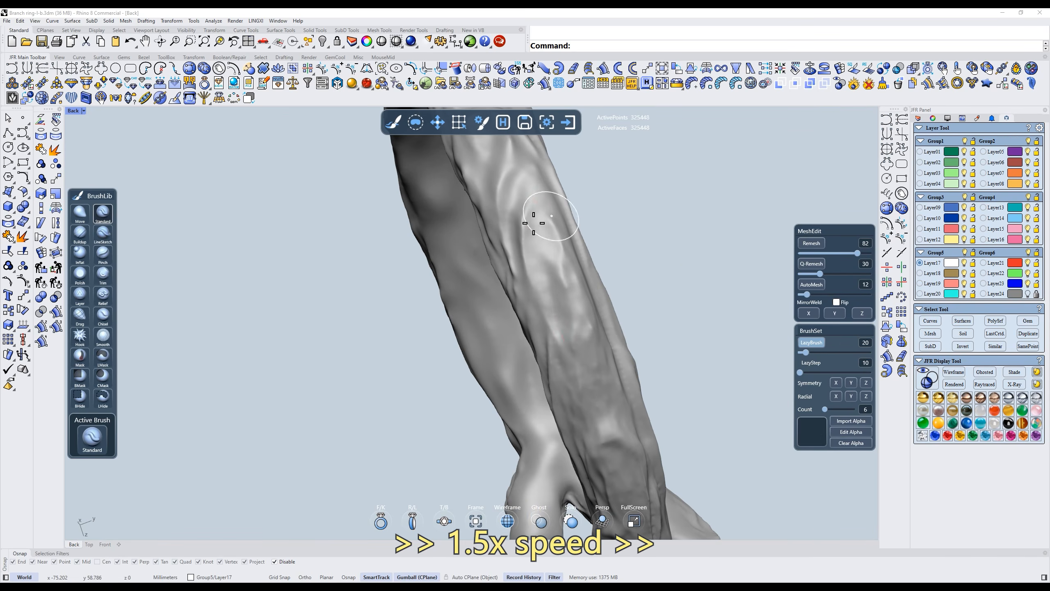
pyautogui.moveTo(538, 204); pyautogui.dragTo(544, 282)
pyautogui.moveTo(556, 219); pyautogui.dragTo(557, 275)
pyautogui.moveTo(562, 235)
pyautogui.mouseDown(button='right')
pyautogui.moveTo(606, 231)
pyautogui.moveTo(467, 254)
pyautogui.moveTo(480, 254)
pyautogui.moveTo(417, 300)
pyautogui.moveTo(451, 298)
pyautogui.mouseUp(button='right')
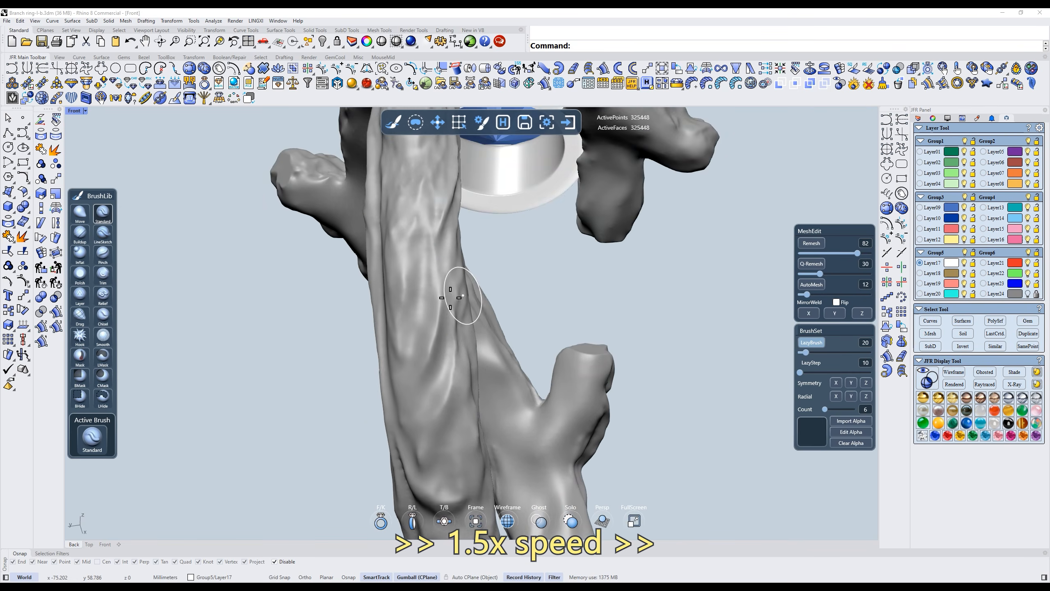
# Carve long parallel grooves along the next lower shank stretch and onto its inner edge.
pyautogui.moveTo(406, 345); pyautogui.dragTo(425, 430, button='right')
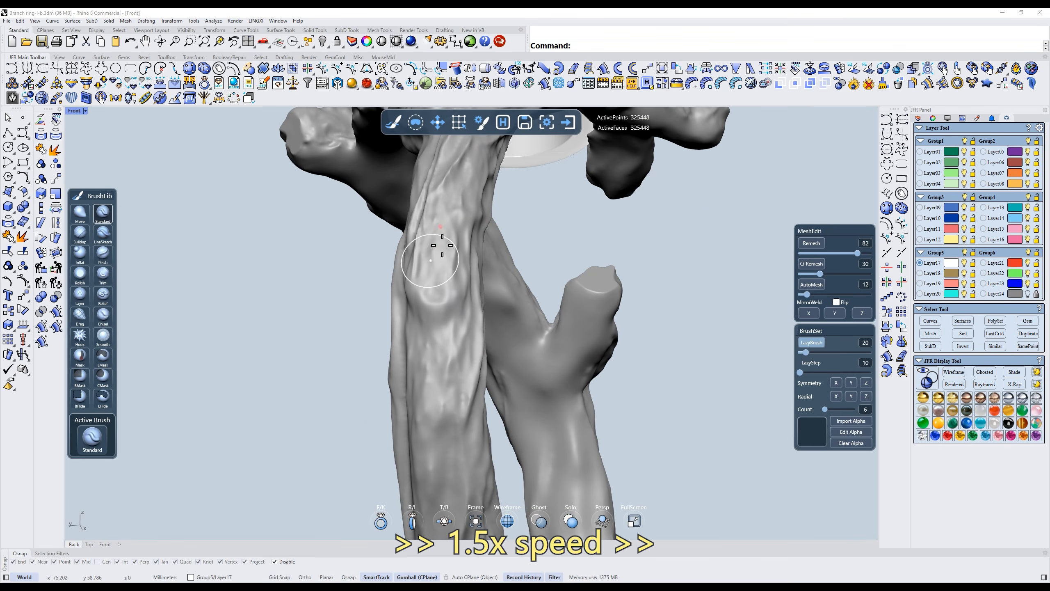
pyautogui.moveTo(443, 348); pyautogui.dragTo(438, 438)
pyautogui.moveTo(476, 352); pyautogui.dragTo(446, 448)
pyautogui.moveTo(443, 364); pyautogui.dragTo(499, 330, button='right')
pyautogui.moveTo(501, 337); pyautogui.dragTo(496, 422)
pyautogui.moveTo(494, 318); pyautogui.dragTo(505, 288, button='right')
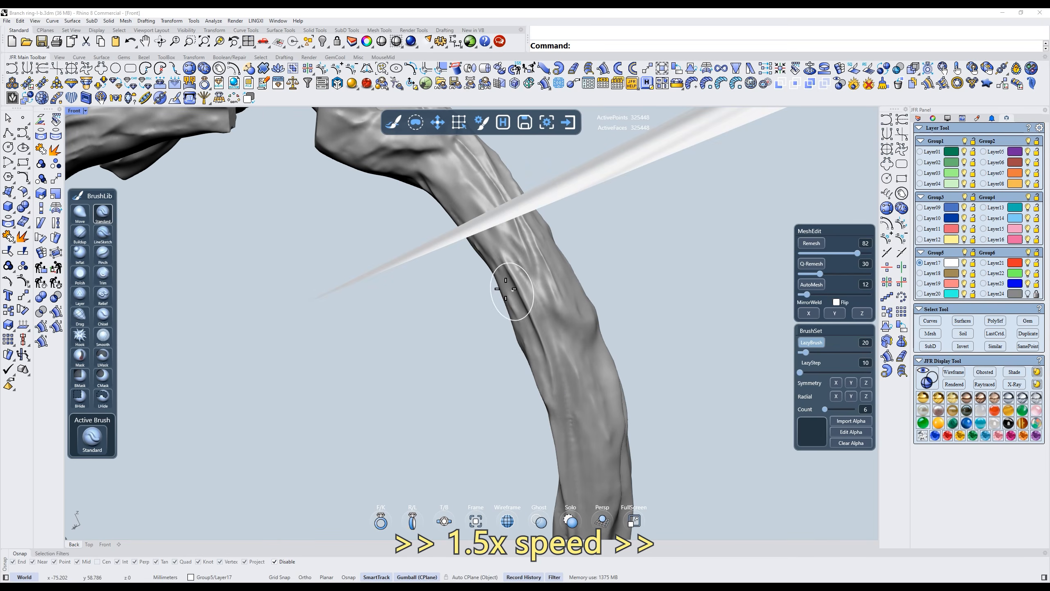
pyautogui.moveTo(559, 354); pyautogui.dragTo(425, 302, button='right')
pyautogui.moveTo(457, 354); pyautogui.dragTo(385, 280, button='right')
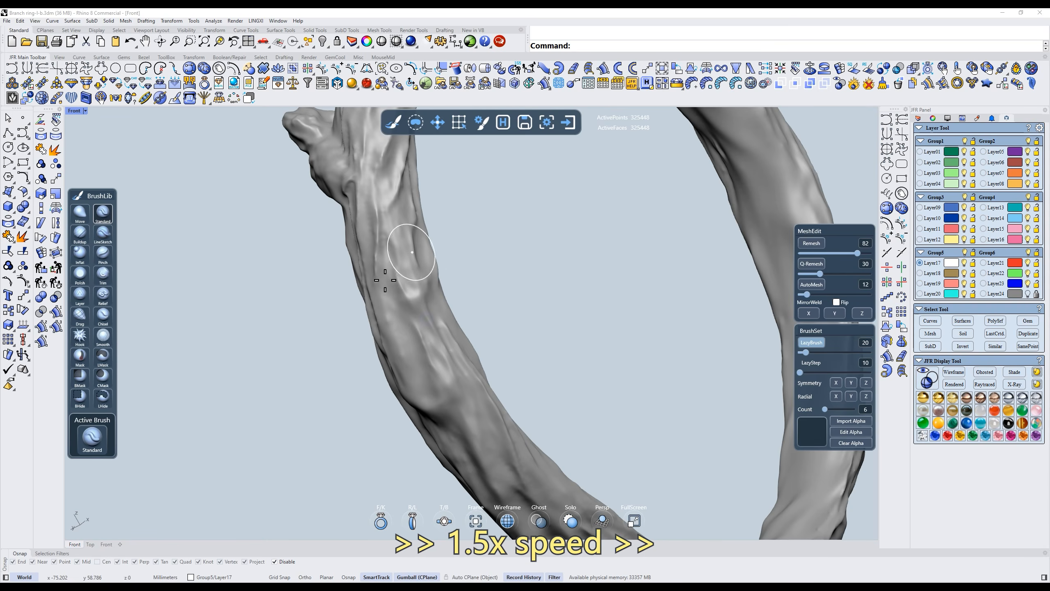
# Refine the bark grooves along the branch between the short side twig and the fork beside the bezel.
pyautogui.moveTo(442, 205); pyautogui.dragTo(526, 195, button='right')
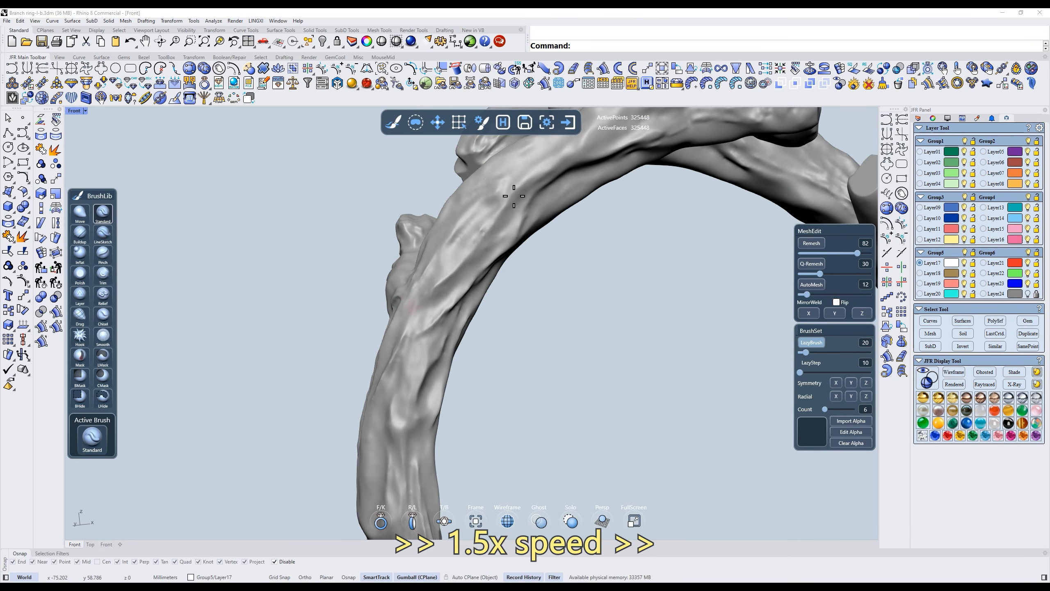
pyautogui.moveTo(495, 249); pyautogui.dragTo(482, 292, button='right')
pyautogui.moveTo(420, 364); pyautogui.dragTo(497, 296, button='right')
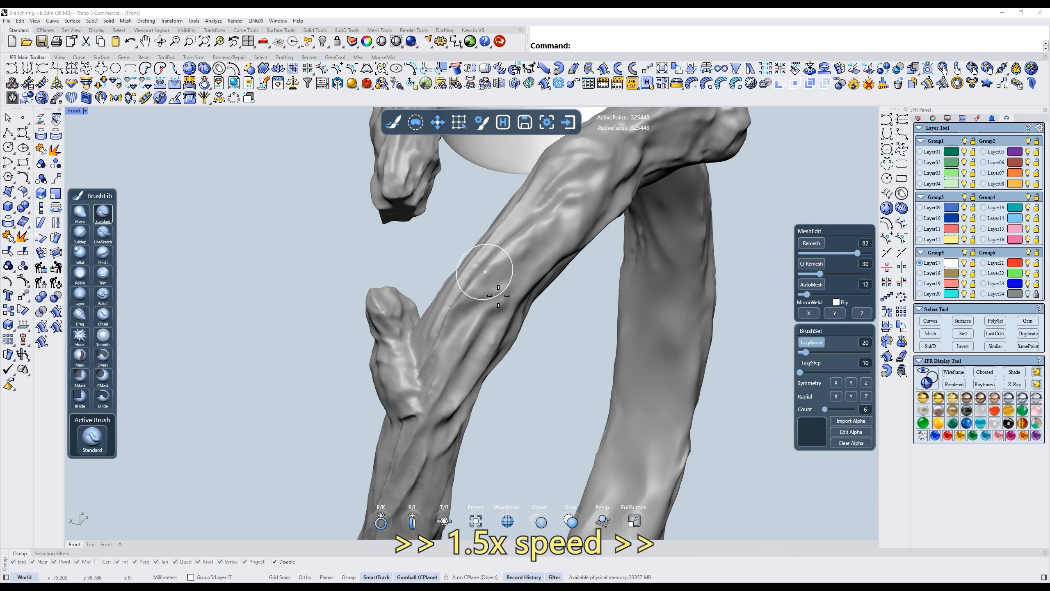
pyautogui.moveTo(543, 235); pyautogui.dragTo(480, 339, button='right')
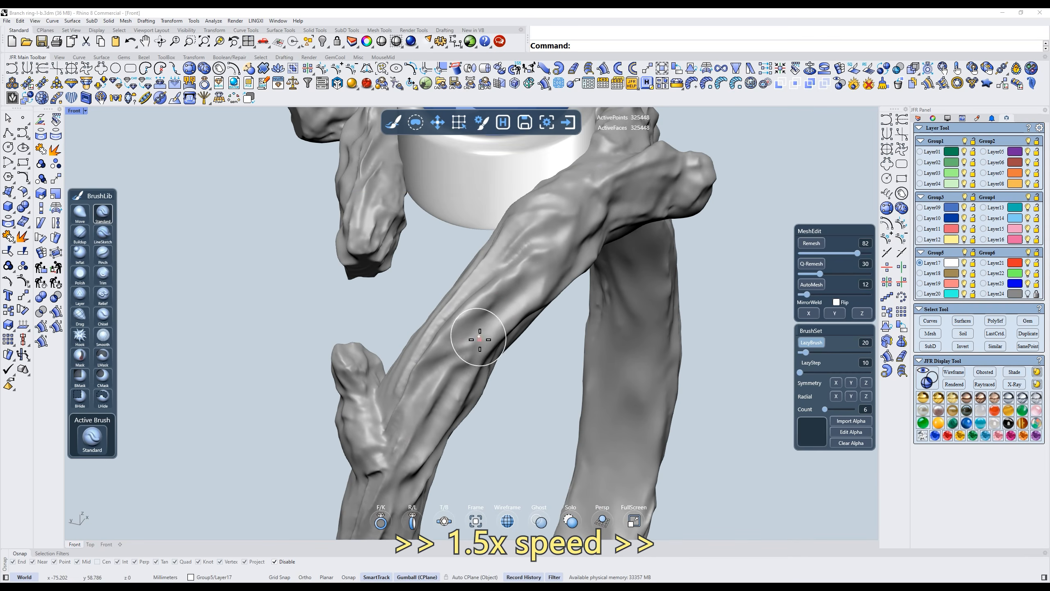
pyautogui.moveTo(558, 250); pyautogui.dragTo(494, 313, button='right')
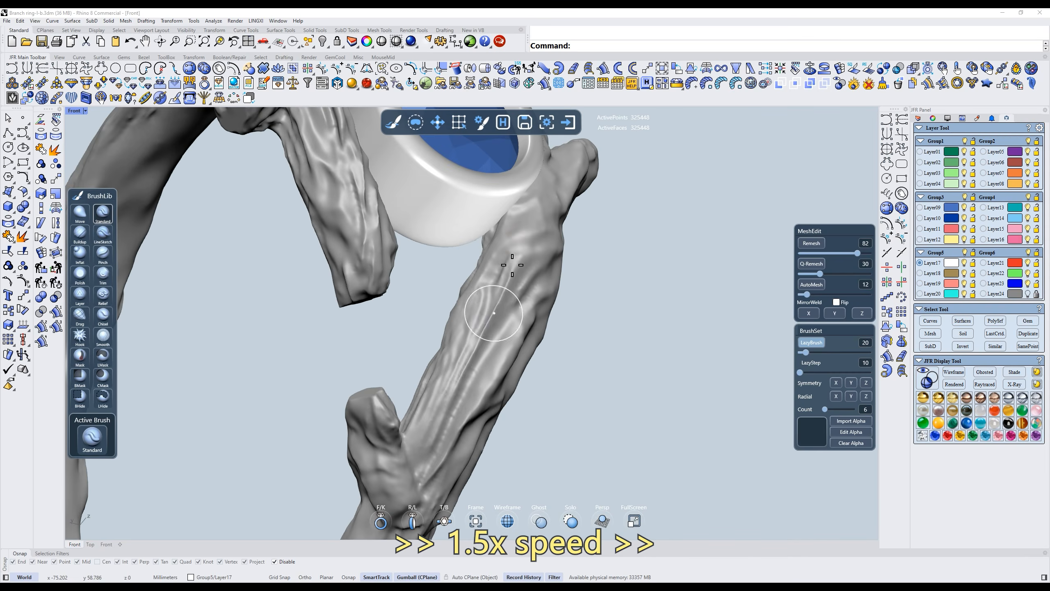
pyautogui.moveTo(429, 427); pyautogui.dragTo(478, 341, button='right')
pyautogui.moveTo(571, 224); pyautogui.dragTo(480, 327, button='right')
pyautogui.moveTo(475, 252); pyautogui.dragTo(525, 277, button='right')
pyautogui.moveTo(562, 193); pyautogui.dragTo(479, 327, button='right')
pyautogui.moveTo(553, 263); pyautogui.dragTo(443, 310, button='right')
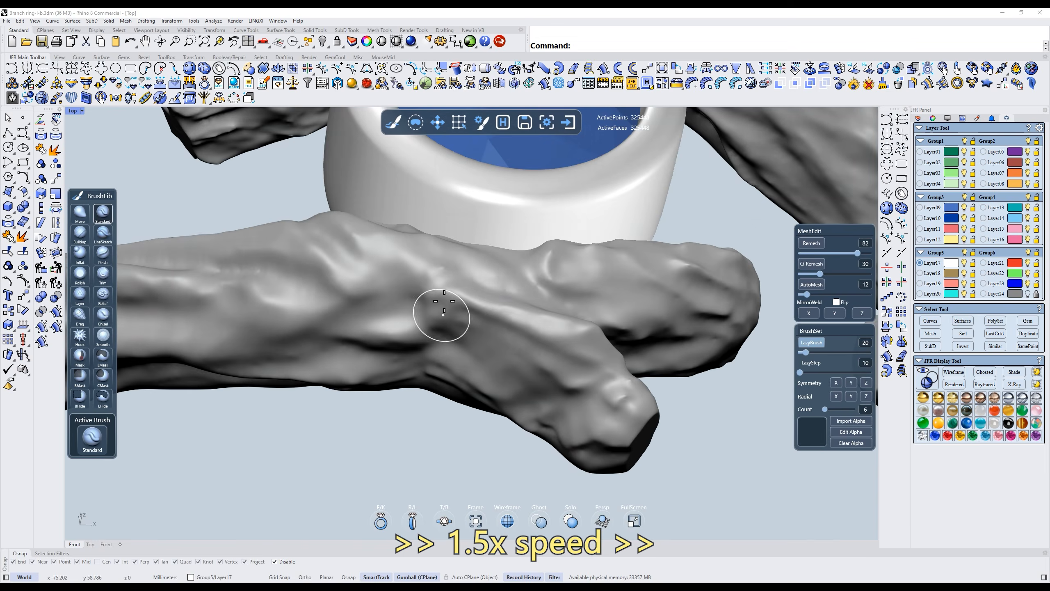
# Sculpt bark ridges onto the two forked branch tips in front of the bezel.
pyautogui.scroll(-8, 503, 296)
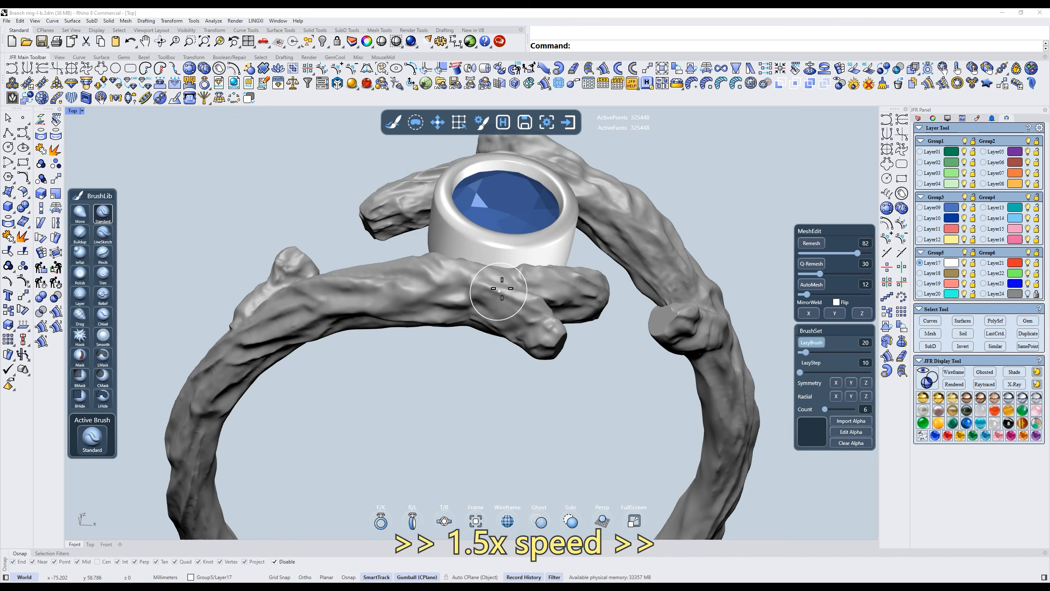
pyautogui.scroll(3, 488, 306)
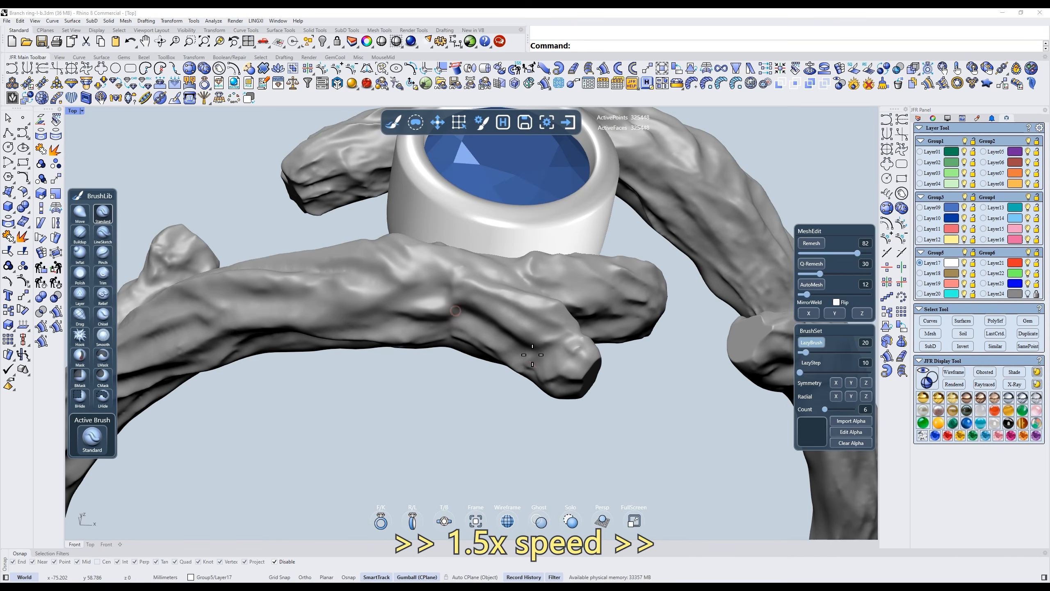
pyautogui.moveTo(532, 355); pyautogui.dragTo(529, 370, button='right')
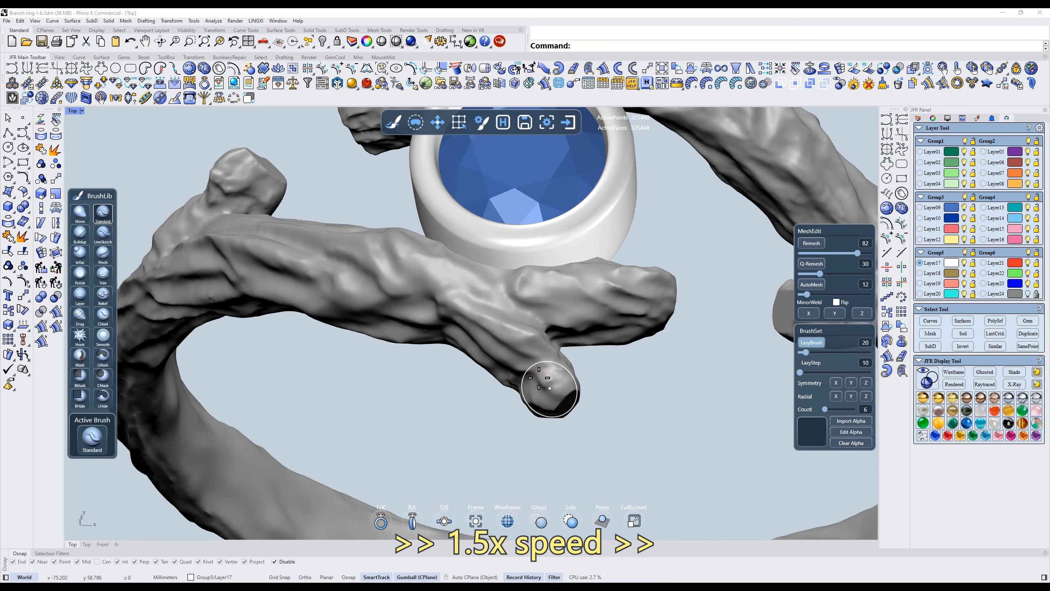
pyautogui.moveTo(571, 297)
pyautogui.mouseDown(button='right')
pyautogui.moveTo(585, 297)
pyautogui.moveTo(584, 262)
pyautogui.mouseUp(button='right')
pyautogui.moveTo(550, 275)
pyautogui.mouseDown()
pyautogui.moveTo(621, 307)
pyautogui.moveTo(580, 304)
pyautogui.mouseUp()
pyautogui.keyDown('shift'); pyautogui.moveTo(589, 258); pyautogui.dragTo(549, 305, button='right'); pyautogui.keyUp('shift')
pyautogui.moveTo(511, 316); pyautogui.dragTo(612, 335)
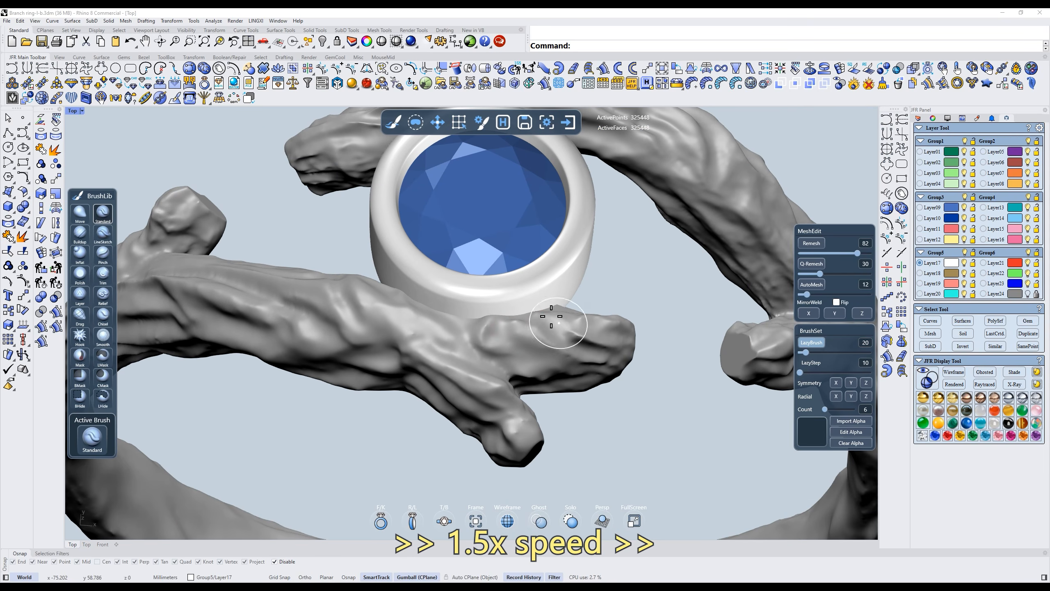
pyautogui.moveTo(583, 318); pyautogui.dragTo(573, 260, button='right')
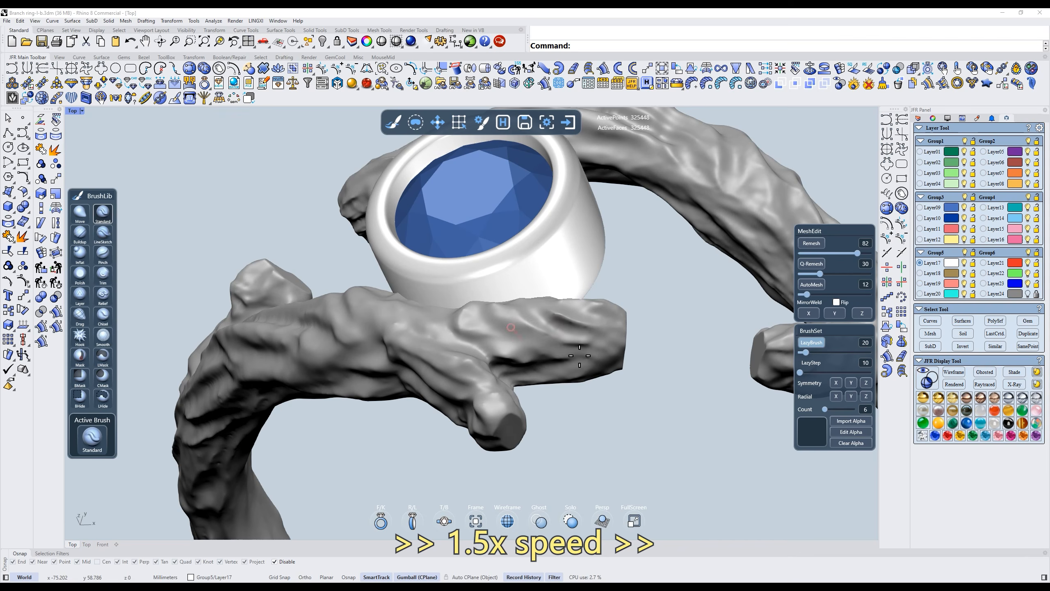
pyautogui.moveTo(589, 315); pyautogui.dragTo(587, 387, button='right')
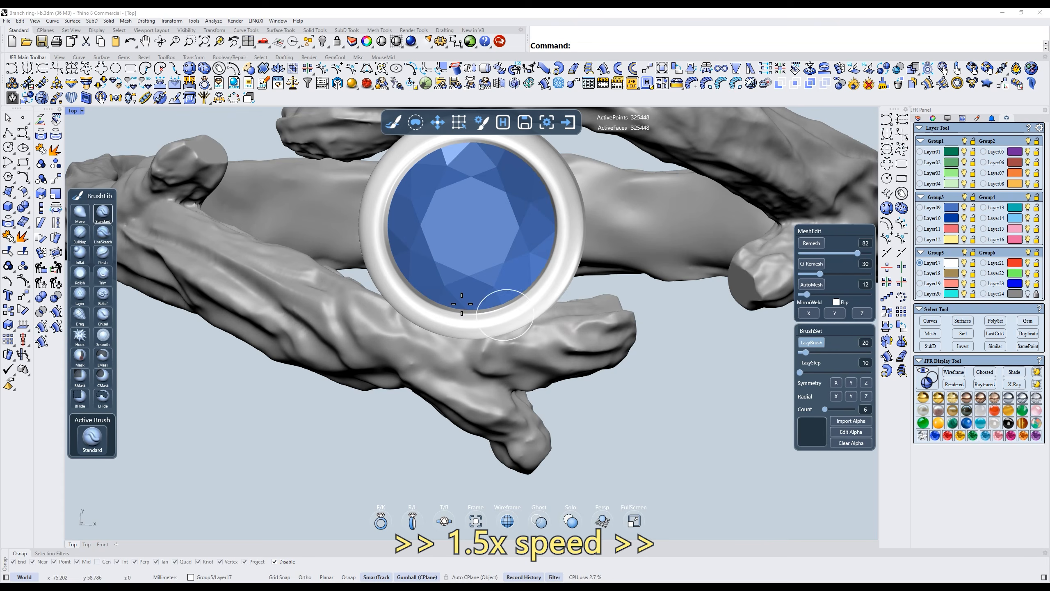
# Carve grooves into the junction of the short side twig so its bark flows into the main branch.
pyautogui.scroll(-6, 520, 249)
pyautogui.keyDown('shift'); pyautogui.moveTo(507, 176); pyautogui.dragTo(511, 256, button='right'); pyautogui.keyUp('shift')
pyautogui.moveTo(322, 286); pyautogui.dragTo(379, 273, button='right')
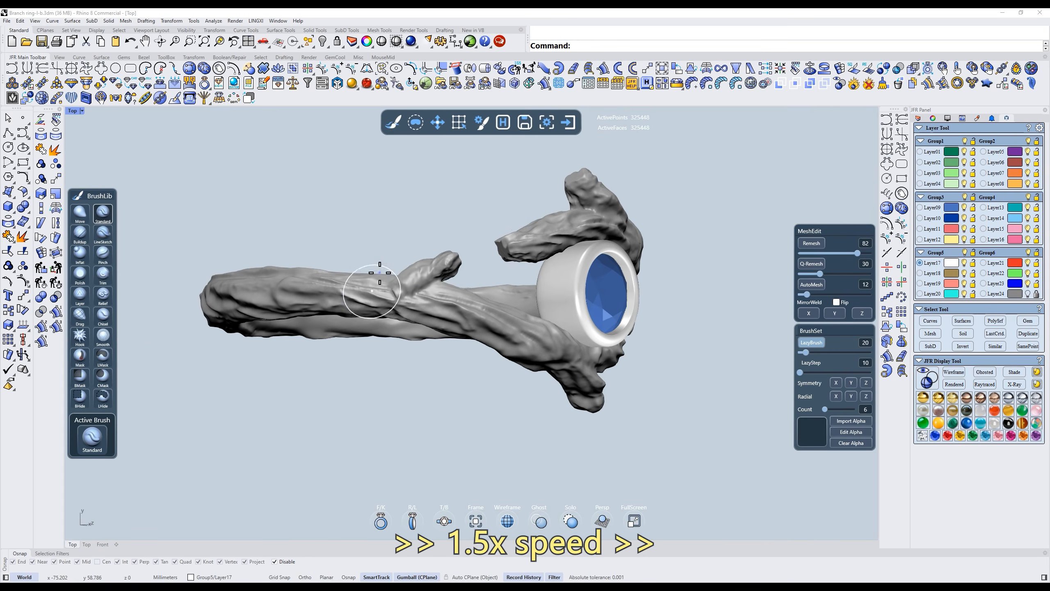
pyautogui.scroll(5, 380, 273)
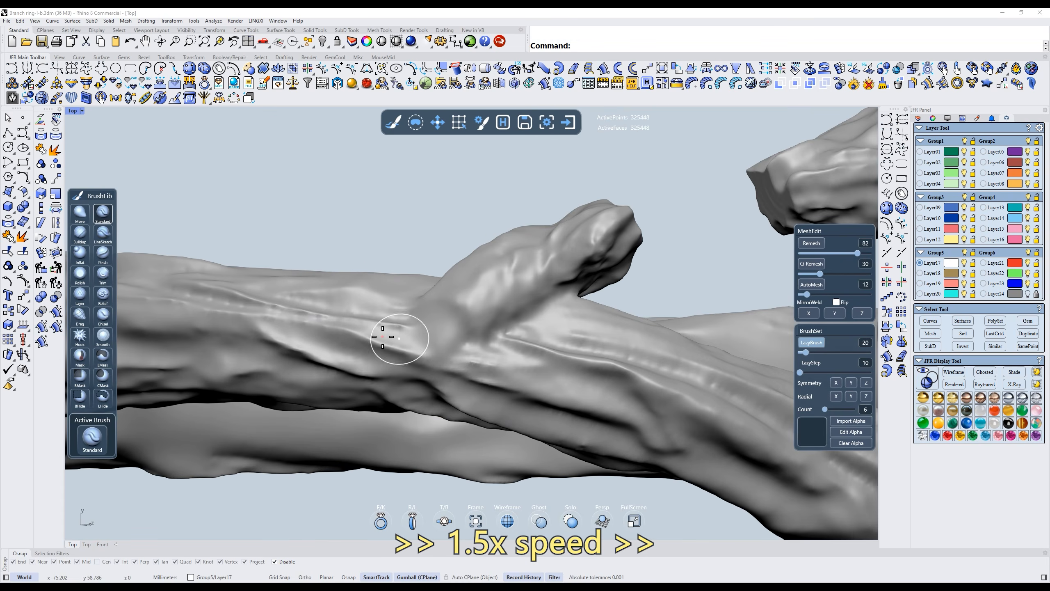
pyautogui.moveTo(399, 341); pyautogui.dragTo(476, 364)
pyautogui.moveTo(375, 325)
pyautogui.mouseDown()
pyautogui.moveTo(491, 339)
pyautogui.moveTo(500, 289)
pyautogui.mouseUp()
pyautogui.moveTo(474, 336)
pyautogui.mouseDown()
pyautogui.moveTo(477, 300)
pyautogui.moveTo(498, 321)
pyautogui.mouseUp()
pyautogui.moveTo(556, 242); pyautogui.dragTo(557, 342, button='right')
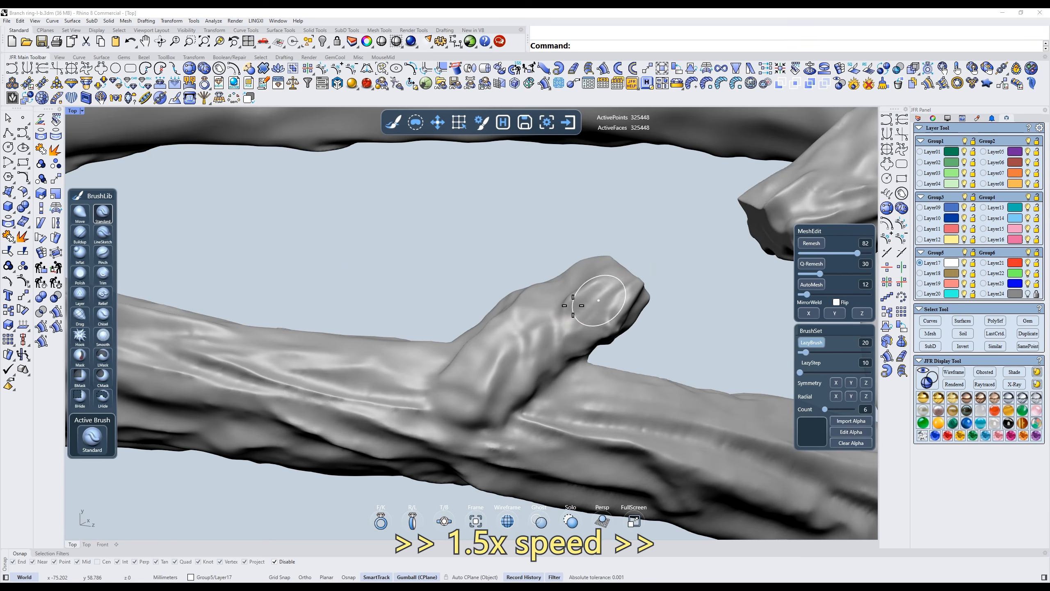
pyautogui.moveTo(573, 306); pyautogui.dragTo(430, 292, button='right')
# Carve bark grooves from the base of the forked twig along the opposite branch above the bezel.
pyautogui.keyDown('shift'); pyautogui.moveTo(678, 221); pyautogui.dragTo(475, 289, button='right'); pyautogui.keyUp('shift')
pyautogui.scroll(-8, 594, 261)
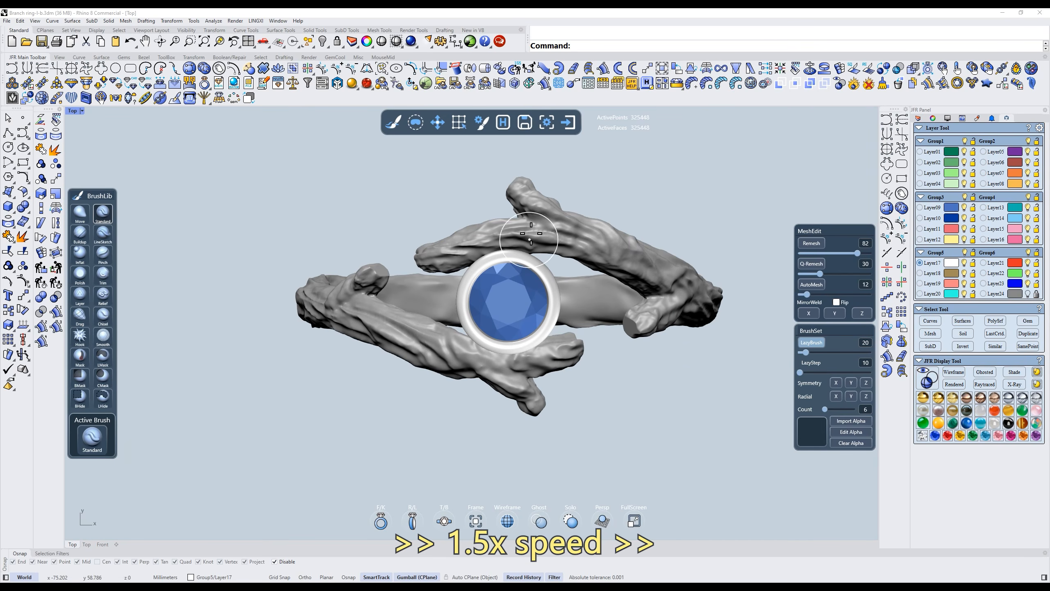
pyautogui.scroll(4, 533, 232)
pyautogui.keyDown('shift'); pyautogui.moveTo(540, 251); pyautogui.dragTo(581, 233, button='right'); pyautogui.keyUp('shift')
pyautogui.keyDown('shift'); pyautogui.moveTo(576, 168); pyautogui.dragTo(535, 242, button='right'); pyautogui.keyUp('shift')
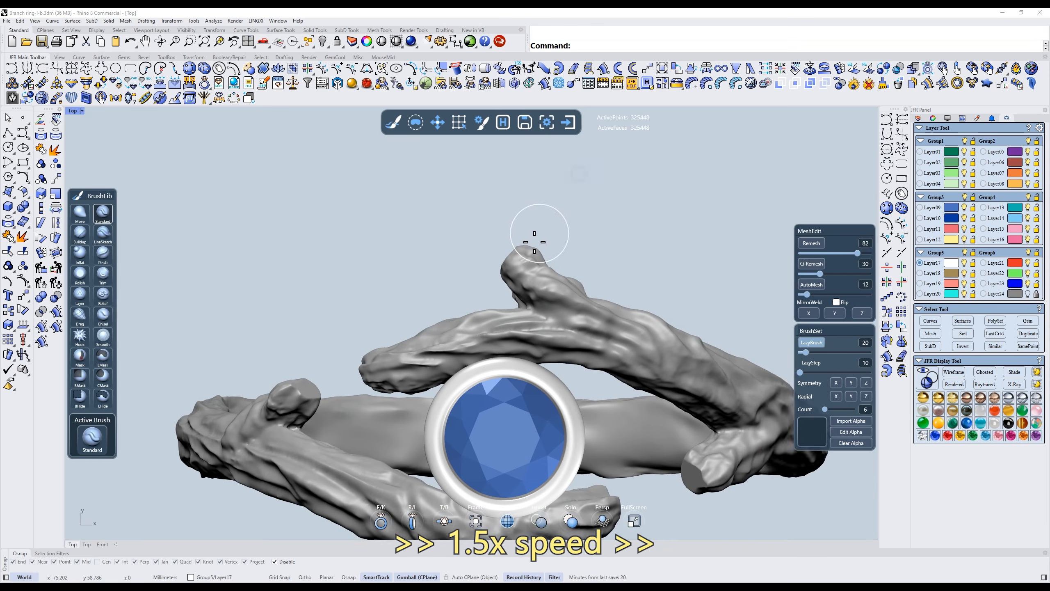
pyautogui.scroll(8, 541, 241)
pyautogui.moveTo(501, 345); pyautogui.dragTo(644, 395)
pyautogui.scroll(-4, 568, 308)
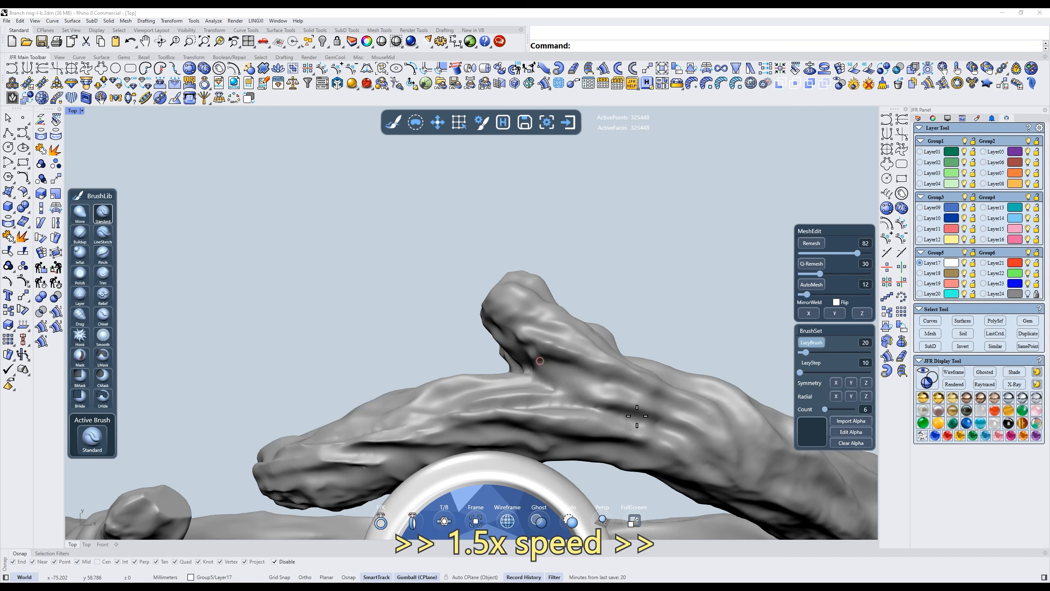
pyautogui.scroll(3, 574, 356)
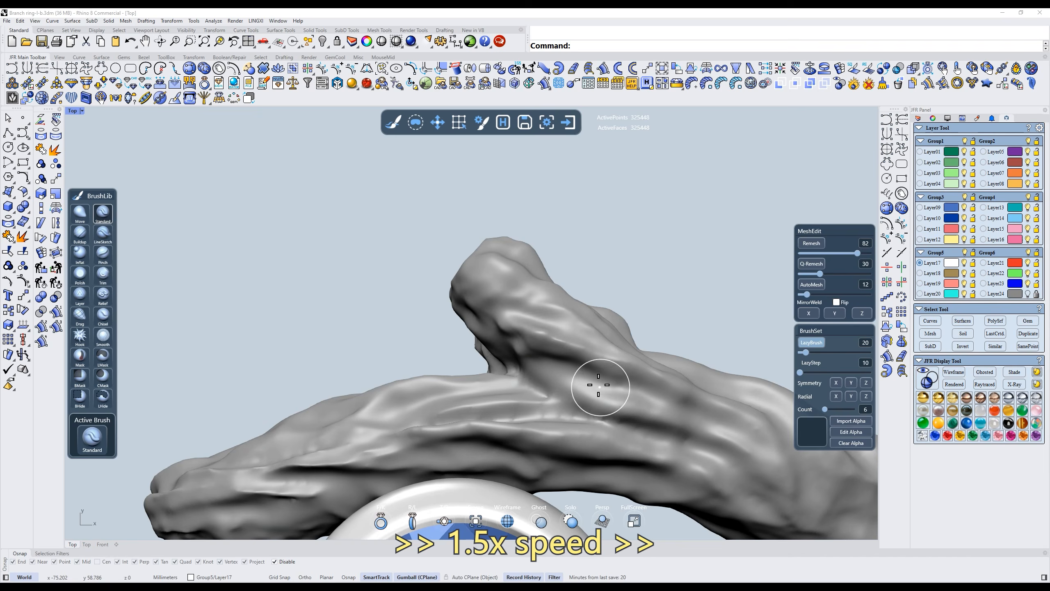
# Sculpt bark grooves across the forked branch junction in front of the bezel and out along its longer tip.
pyautogui.scroll(-5, 597, 387)
pyautogui.moveTo(575, 306); pyautogui.dragTo(596, 266, button='right')
pyautogui.moveTo(599, 327)
pyautogui.keyDown('ctrl'); pyautogui.keyDown('shift'); pyautogui.mouseDown(button='right')
pyautogui.moveTo(631, 300)
pyautogui.moveTo(606, 346)
pyautogui.mouseUp(button='right'); pyautogui.keyUp('shift'); pyautogui.keyUp('ctrl')
pyautogui.scroll(3, 533, 346)
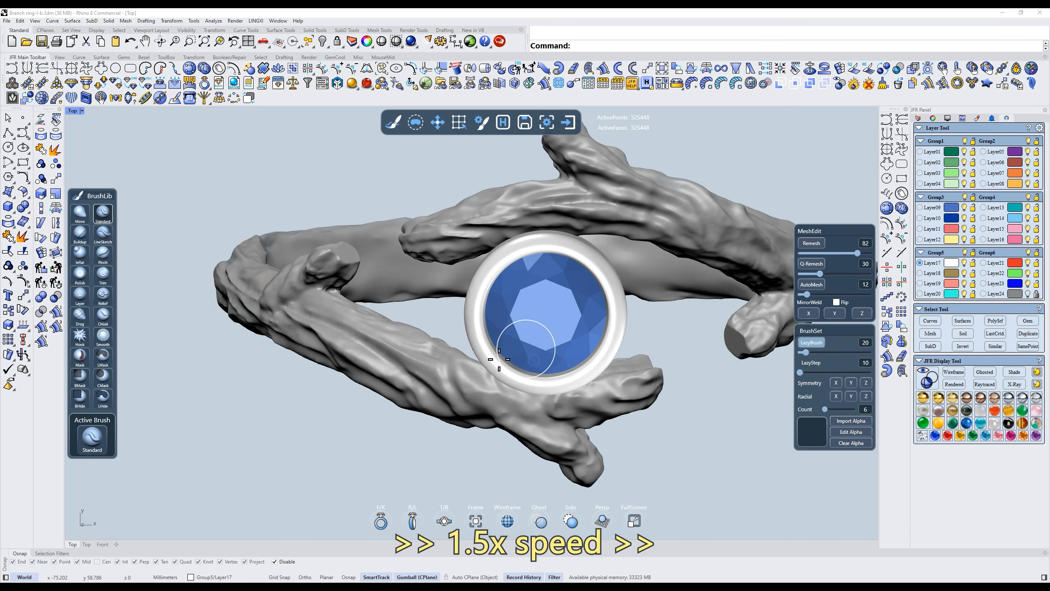
pyautogui.scroll(2, 508, 401)
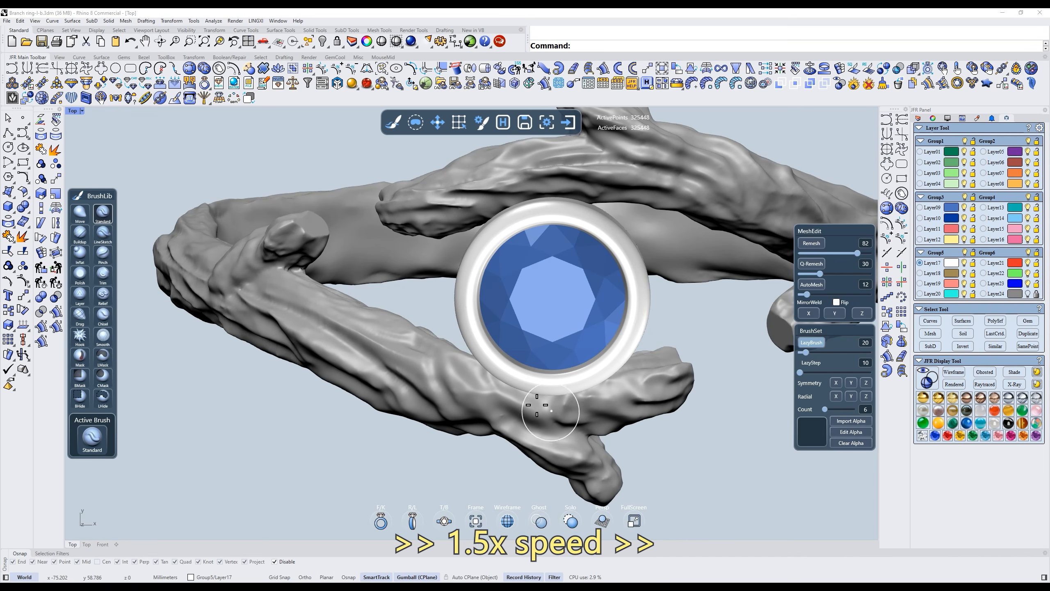
pyautogui.moveTo(526, 407)
pyautogui.mouseDown()
pyautogui.moveTo(547, 420)
pyautogui.moveTo(639, 400)
pyautogui.mouseUp()
pyautogui.moveTo(573, 391); pyautogui.dragTo(636, 409)
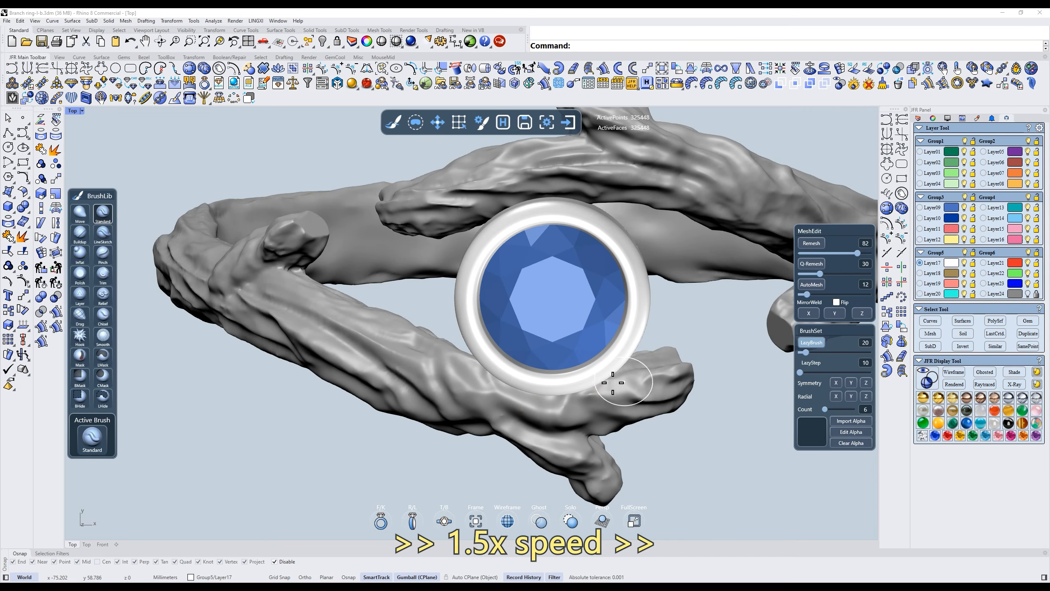
# Isolate the branch mesh by hiding the bezel and gemstone.
pyautogui.moveTo(622, 268); pyautogui.dragTo(543, 274, button='right')
pyautogui.scroll(-1, 614, 197)
pyautogui.moveTo(524, 308); pyautogui.dragTo(522, 242, button='right')
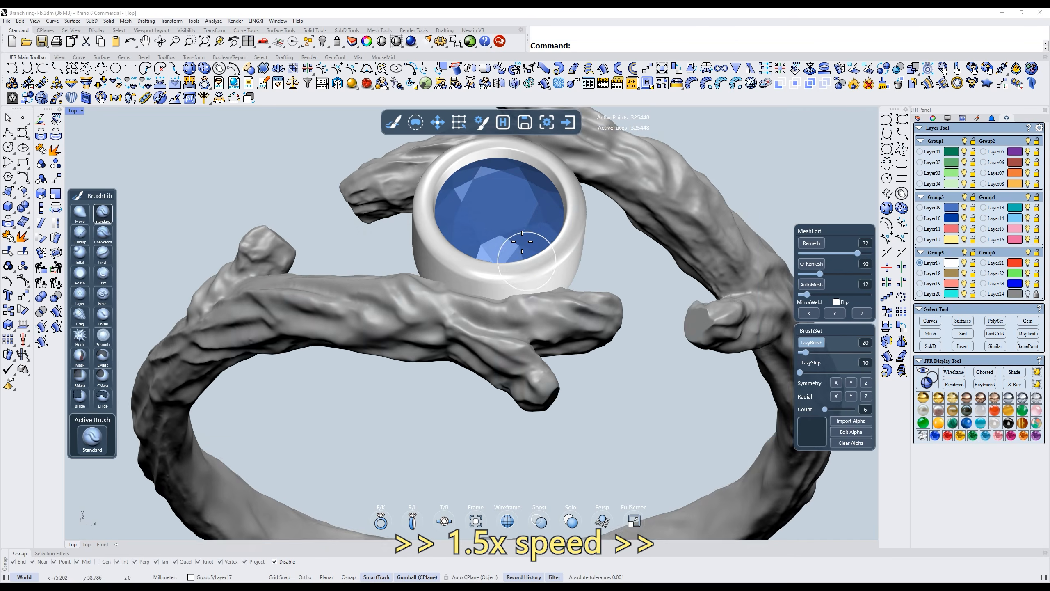
pyautogui.keyDown('shift'); pyautogui.moveTo(564, 184); pyautogui.dragTo(602, 301, button='right'); pyautogui.keyUp('shift')
pyautogui.scroll(-6, 619, 262)
pyautogui.moveTo(600, 243); pyautogui.dragTo(567, 281, button='right')
pyautogui.keyDown('shift'); pyautogui.moveTo(529, 274); pyautogui.dragTo(483, 234, button='right'); pyautogui.keyUp('shift')
pyautogui.scroll(3, 546, 277)
pyautogui.press('s')
pyautogui.moveTo(557, 307); pyautogui.dragTo(527, 281, button='right')
pyautogui.scroll(3, 495, 265)
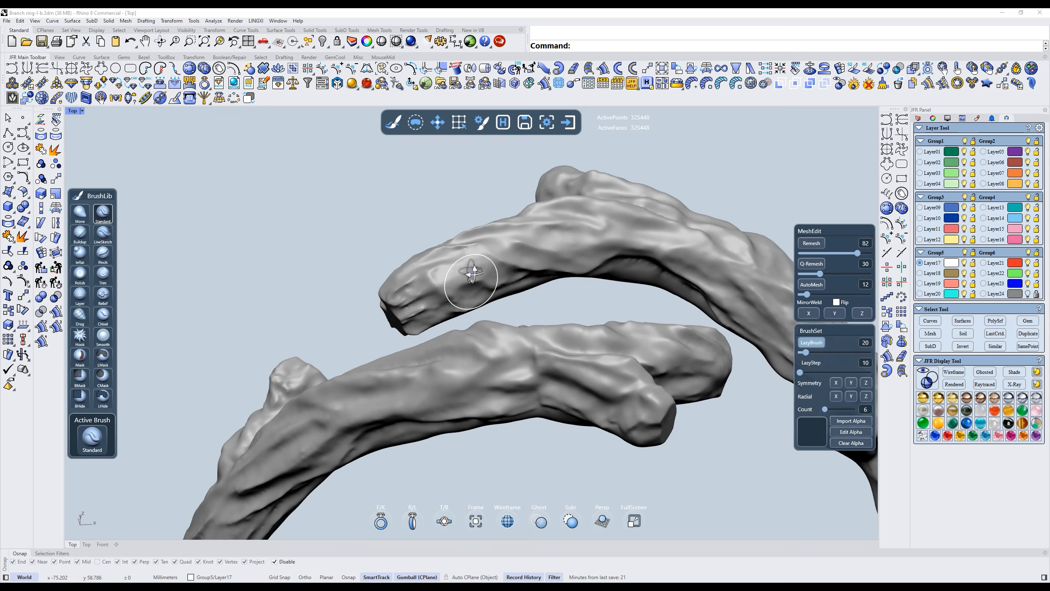
# Hide the forked branch half of the ring with Lasso Hide, leaving the opposite branch exposed.
pyautogui.moveTo(469, 269); pyautogui.dragTo(457, 227, button='right')
pyautogui.moveTo(519, 261)
pyautogui.mouseDown(button='right')
pyautogui.moveTo(518, 247)
pyautogui.moveTo(533, 285)
pyautogui.moveTo(513, 313)
pyautogui.mouseUp(button='right')
pyautogui.moveTo(527, 253); pyautogui.dragTo(528, 265, button='right')
pyautogui.scroll(-2, 556, 307)
pyautogui.keyDown('shift'); pyautogui.moveTo(538, 330); pyautogui.dragTo(491, 264, button='right'); pyautogui.keyUp('shift')
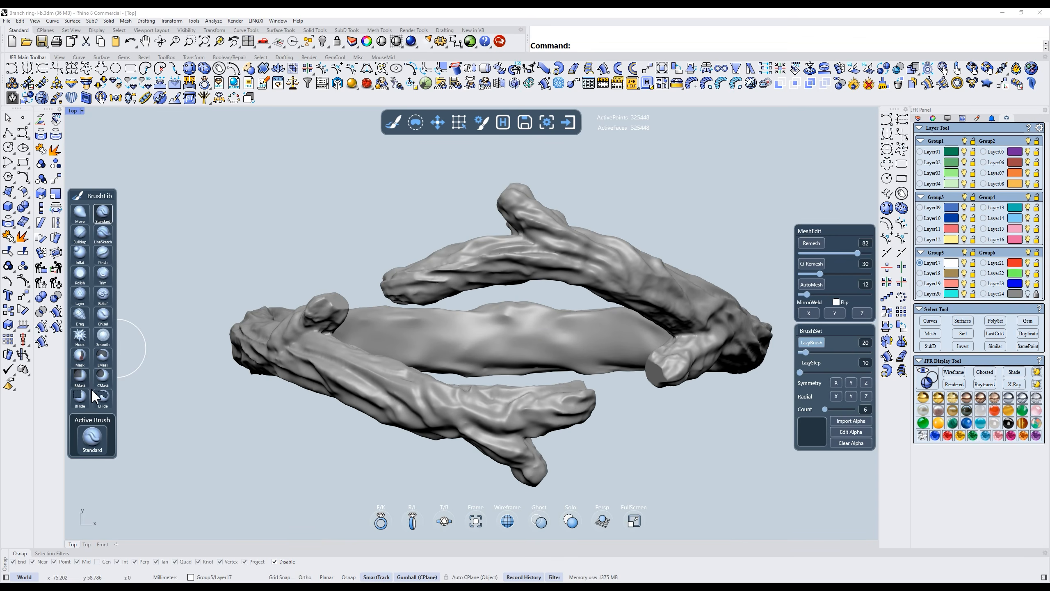
pyautogui.click(103, 397)
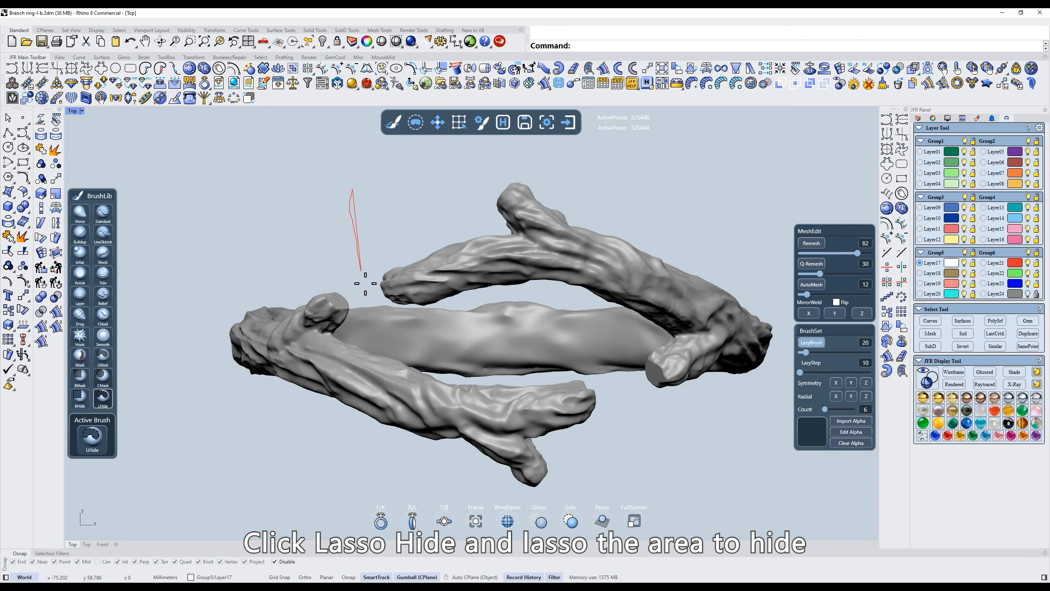
pyautogui.moveTo(413, 331)
pyautogui.mouseDown()
pyautogui.moveTo(533, 348)
pyautogui.moveTo(517, 550)
pyautogui.moveTo(202, 281)
pyautogui.moveTo(390, 229)
pyautogui.mouseUp()
# Sculpt bark ridges along the inner side of the exposed branch using the Standard brush at size 113.
pyautogui.moveTo(579, 321)
pyautogui.keyDown('shift'); pyautogui.mouseDown(button='right')
pyautogui.moveTo(580, 381)
pyautogui.moveTo(476, 315)
pyautogui.mouseUp(button='right'); pyautogui.keyUp('shift')
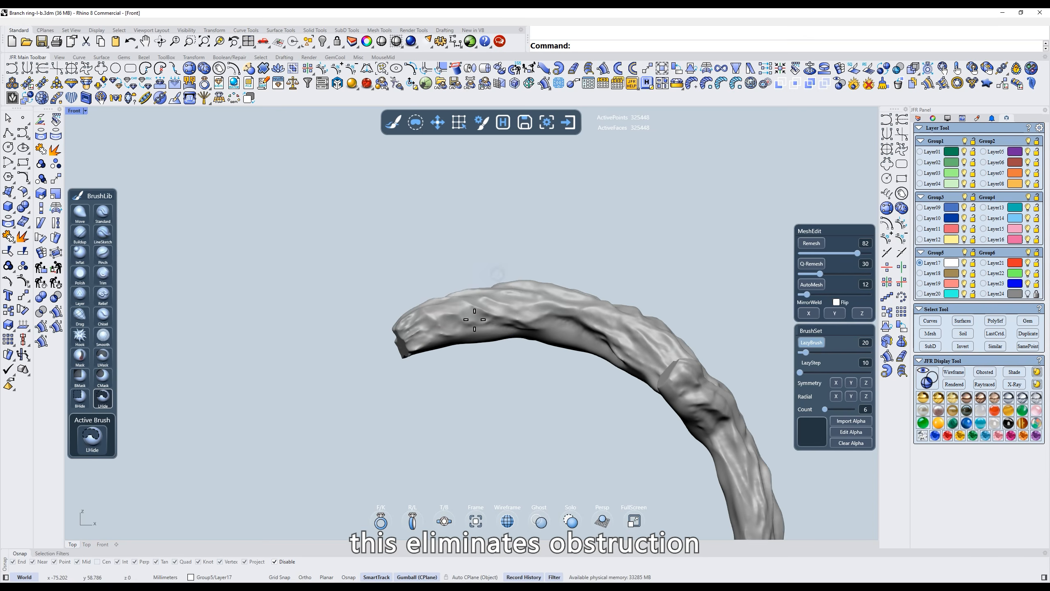
pyautogui.scroll(5, 509, 304)
pyautogui.rightClick(476, 316)
pyautogui.click(467, 315)
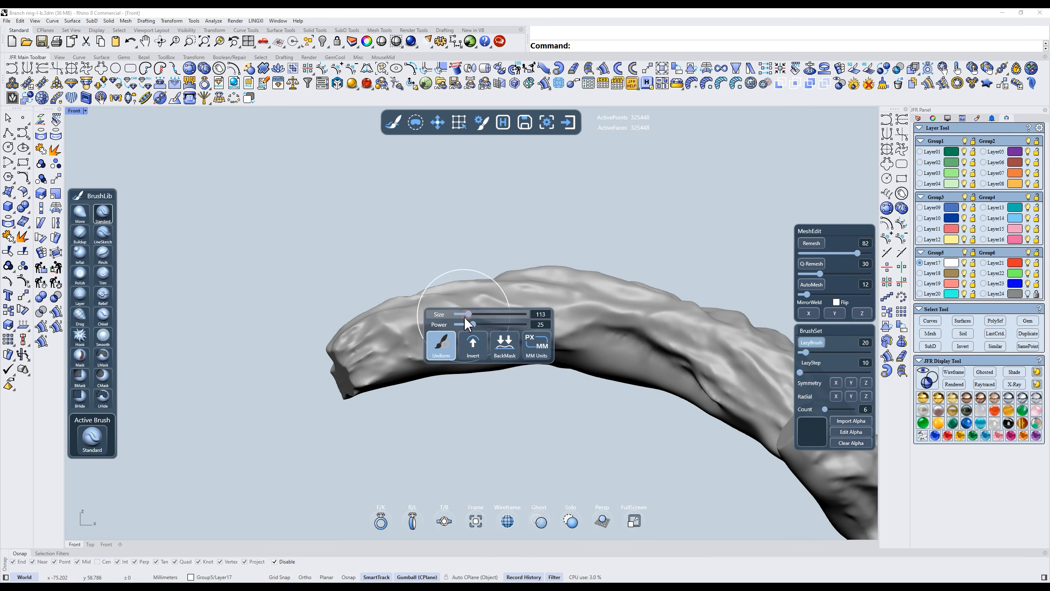
pyautogui.scroll(1, 417, 298)
pyautogui.scroll(1, 421, 299)
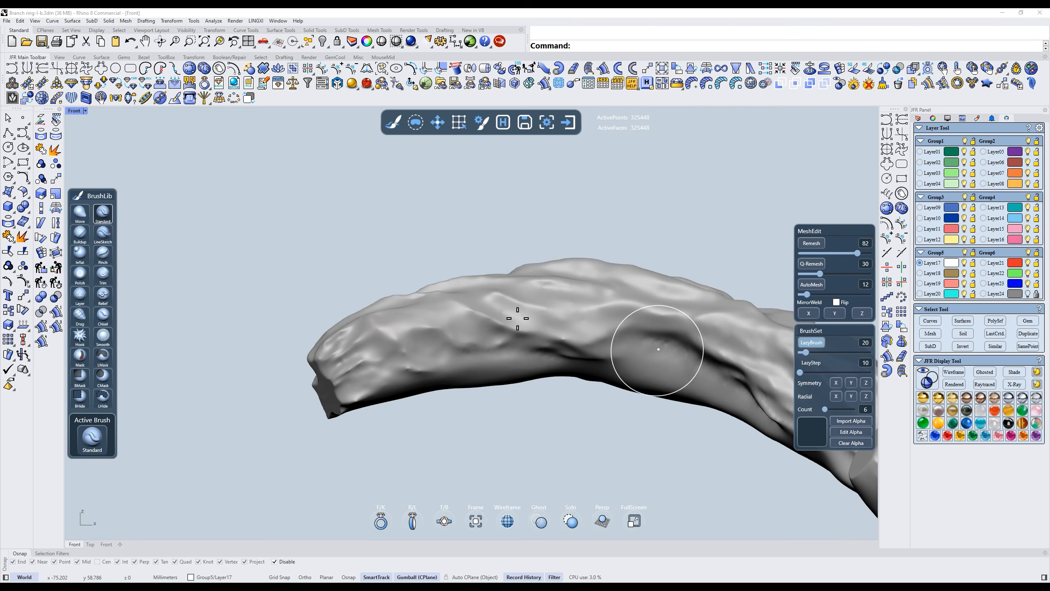
pyautogui.moveTo(539, 282)
pyautogui.keyDown('shift'); pyautogui.mouseDown(button='right')
pyautogui.moveTo(547, 319)
pyautogui.moveTo(481, 313)
pyautogui.mouseUp(button='right'); pyautogui.keyUp('shift')
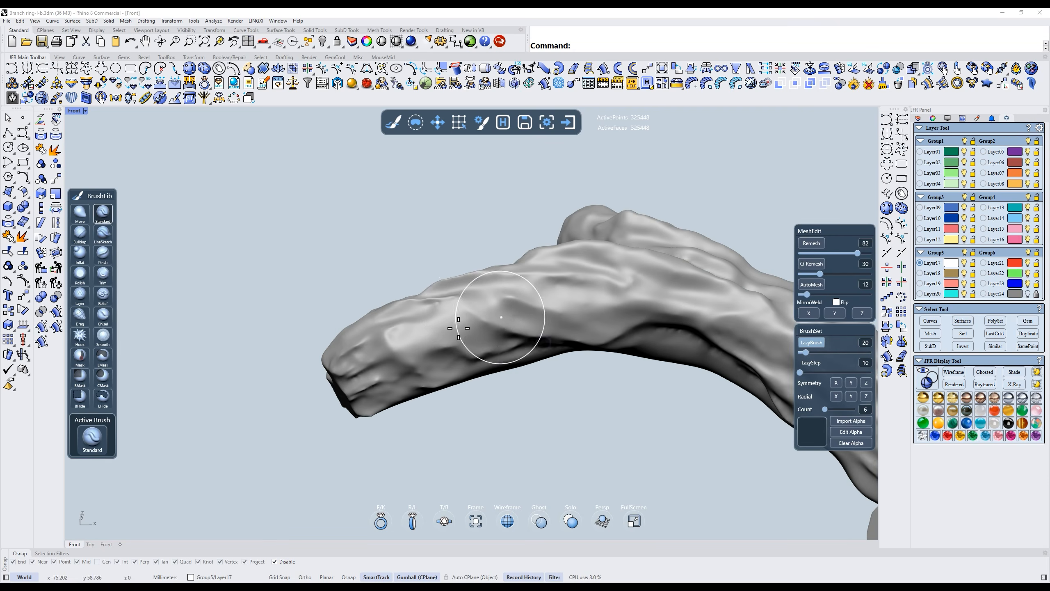
pyautogui.rightClick(479, 308)
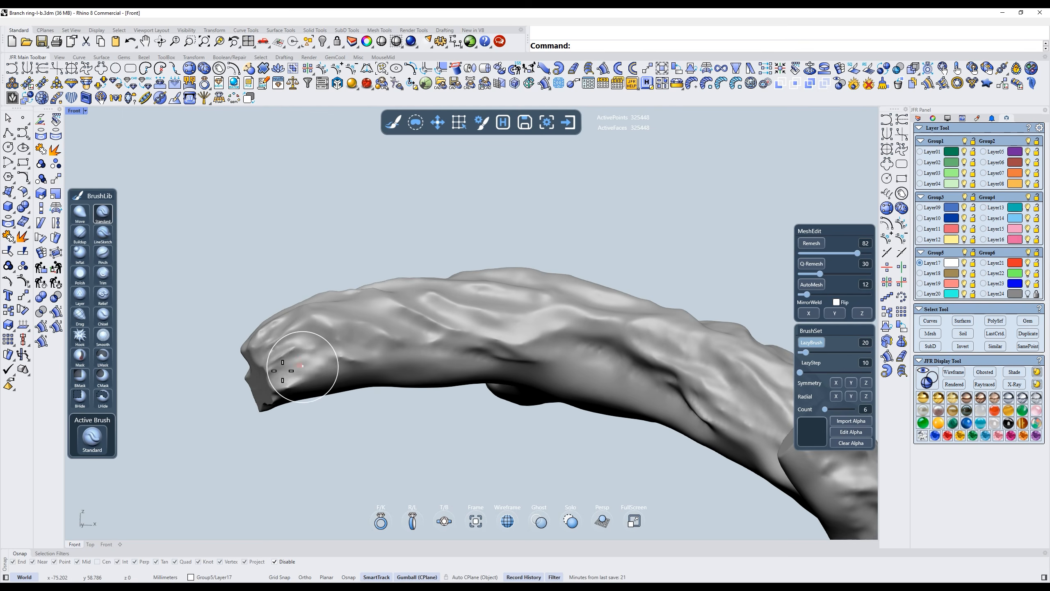
# Carve fine bark grooves running back from the cut end of the exposed branch on its inner side.
pyautogui.moveTo(282, 371); pyautogui.dragTo(280, 376)
pyautogui.moveTo(318, 346)
pyautogui.mouseDown()
pyautogui.moveTo(274, 368)
pyautogui.moveTo(351, 333)
pyautogui.mouseUp()
pyautogui.scroll(10, 281, 358)
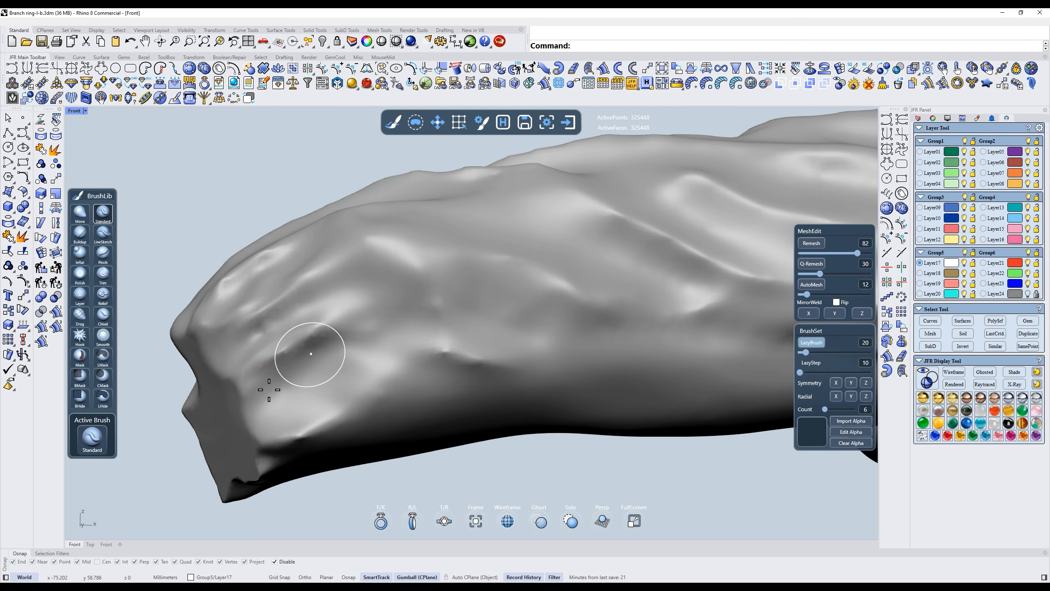
pyautogui.moveTo(258, 389); pyautogui.dragTo(360, 333)
pyautogui.moveTo(278, 361); pyautogui.dragTo(402, 329)
pyautogui.moveTo(330, 333); pyautogui.dragTo(442, 305)
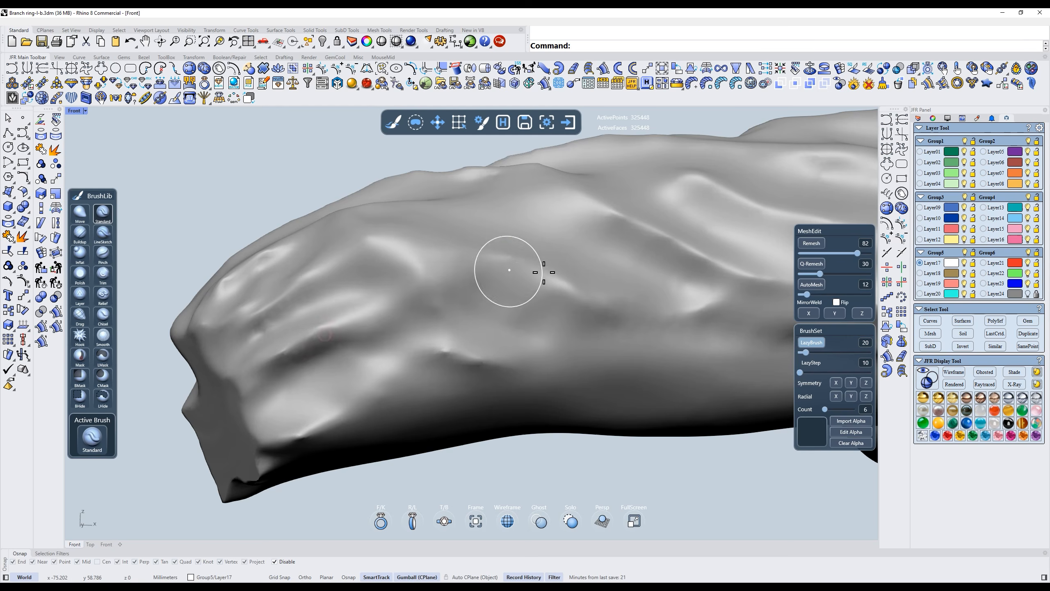
# Continue the bark grooves along the inner lower edge of the branch down towards its side twig.
pyautogui.scroll(-8, 543, 269)
pyautogui.moveTo(546, 322); pyautogui.dragTo(457, 345, button='right')
pyautogui.moveTo(599, 292)
pyautogui.mouseDown(button='right')
pyautogui.moveTo(548, 334)
pyautogui.moveTo(571, 339)
pyautogui.moveTo(491, 356)
pyautogui.mouseUp(button='right')
pyautogui.moveTo(548, 334); pyautogui.dragTo(538, 296, button='right')
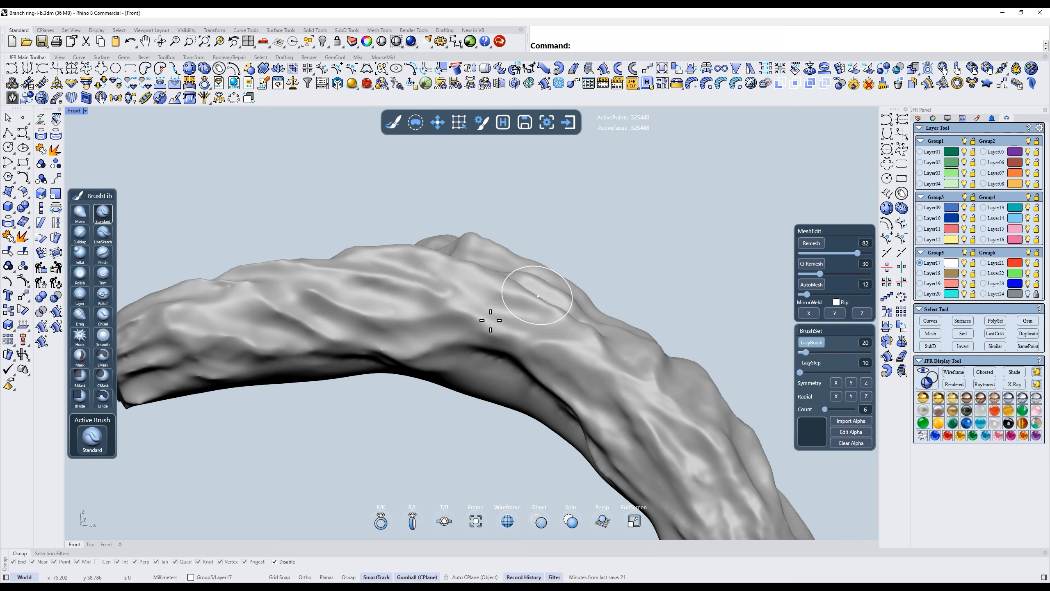
pyautogui.moveTo(535, 357); pyautogui.dragTo(495, 318, button='right')
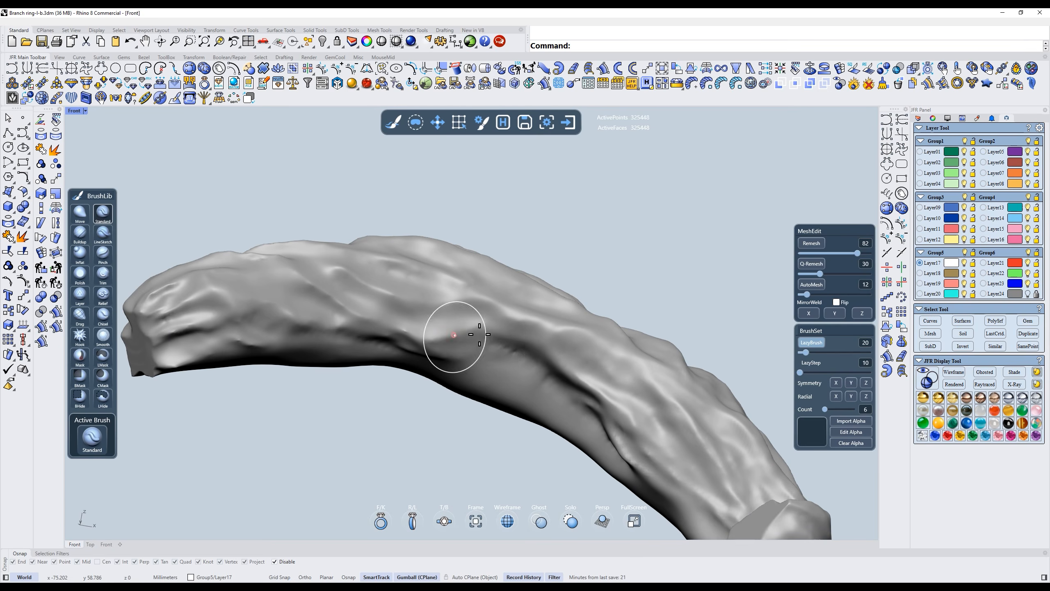
pyautogui.moveTo(657, 417)
pyautogui.mouseDown(button='right')
pyautogui.moveTo(577, 362)
pyautogui.moveTo(532, 350)
pyautogui.mouseUp(button='right')
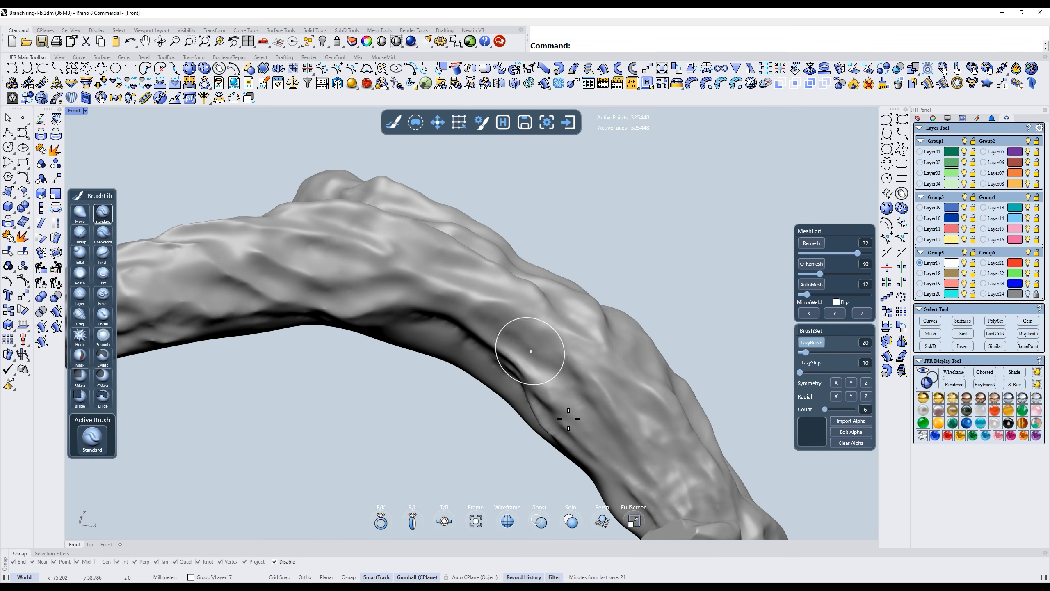
pyautogui.moveTo(580, 380)
pyautogui.mouseDown(button='right')
pyautogui.moveTo(583, 343)
pyautogui.moveTo(510, 327)
pyautogui.mouseUp(button='right')
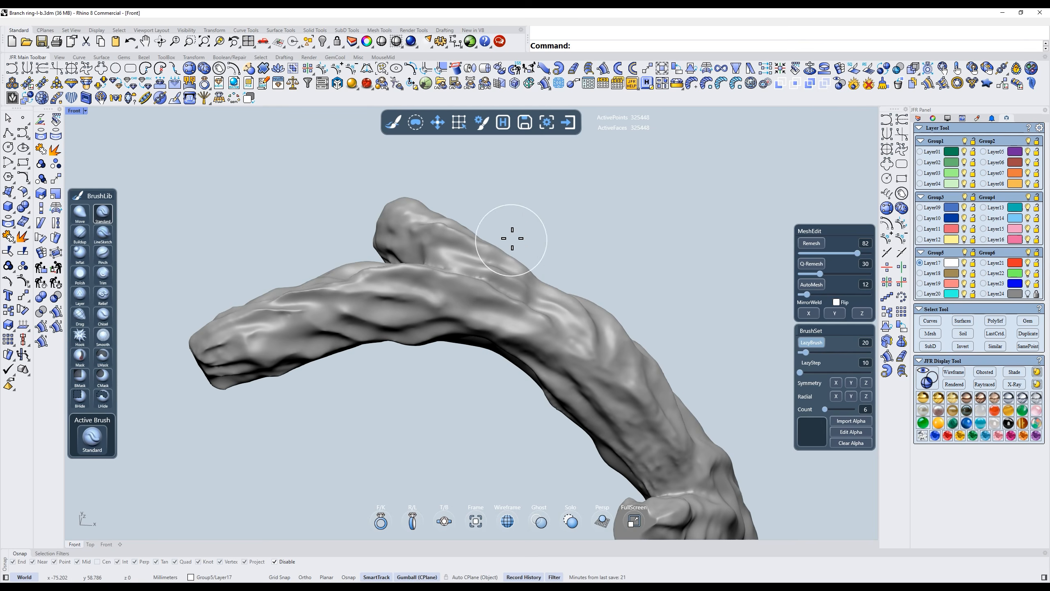
# Swap the hidden and visible mesh parts to expose the forked branch half of the ring.
pyautogui.moveTo(540, 276); pyautogui.dragTo(567, 258, button='right')
pyautogui.scroll(-4, 566, 261)
pyautogui.keyDown('shift'); pyautogui.moveTo(513, 310); pyautogui.dragTo(521, 278, button='right'); pyautogui.keyUp('shift')
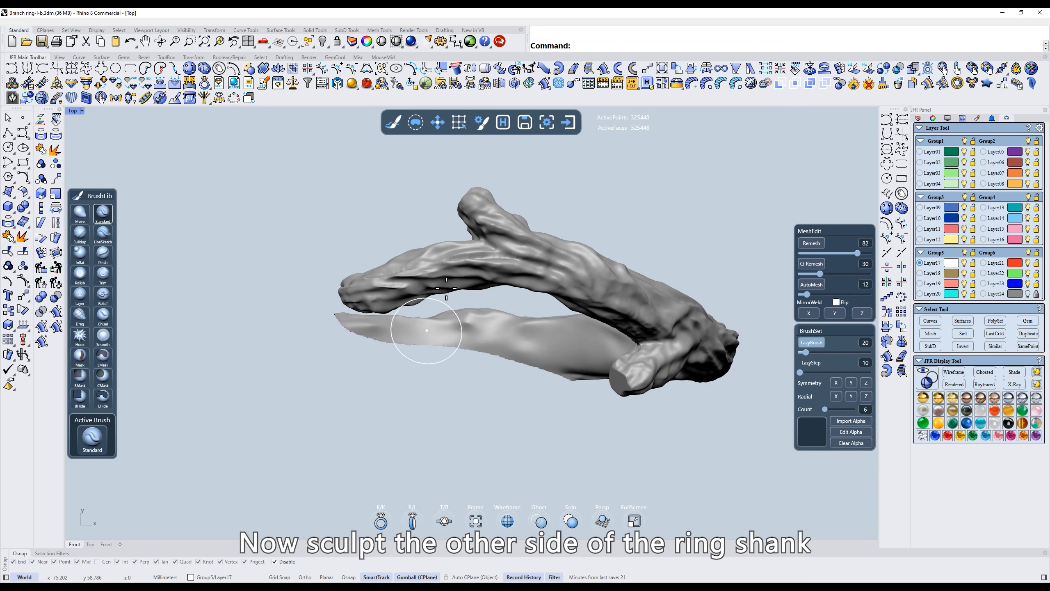
pyautogui.click(415, 122)
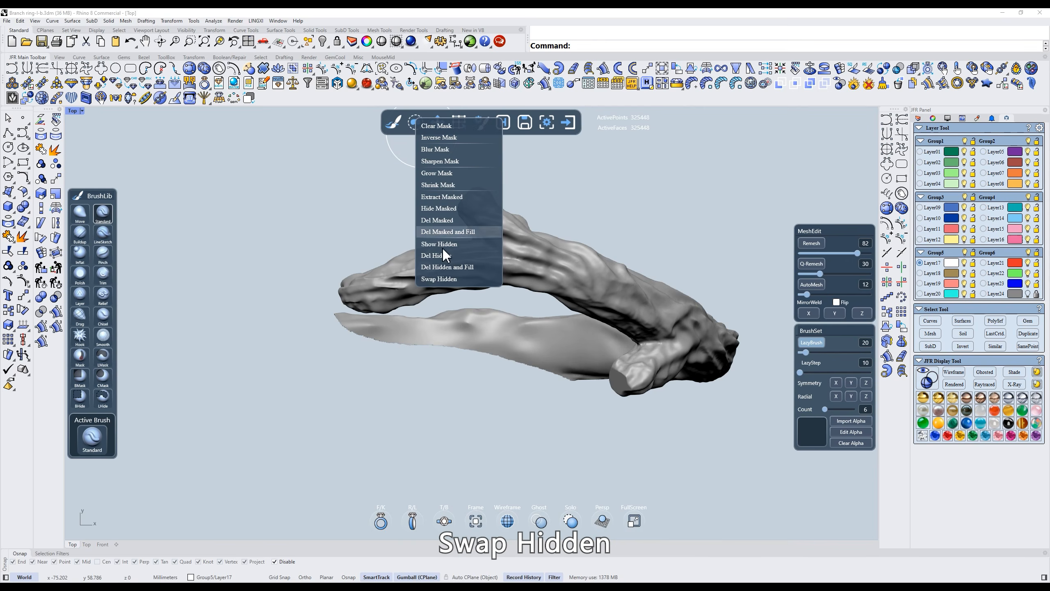
pyautogui.click(439, 279)
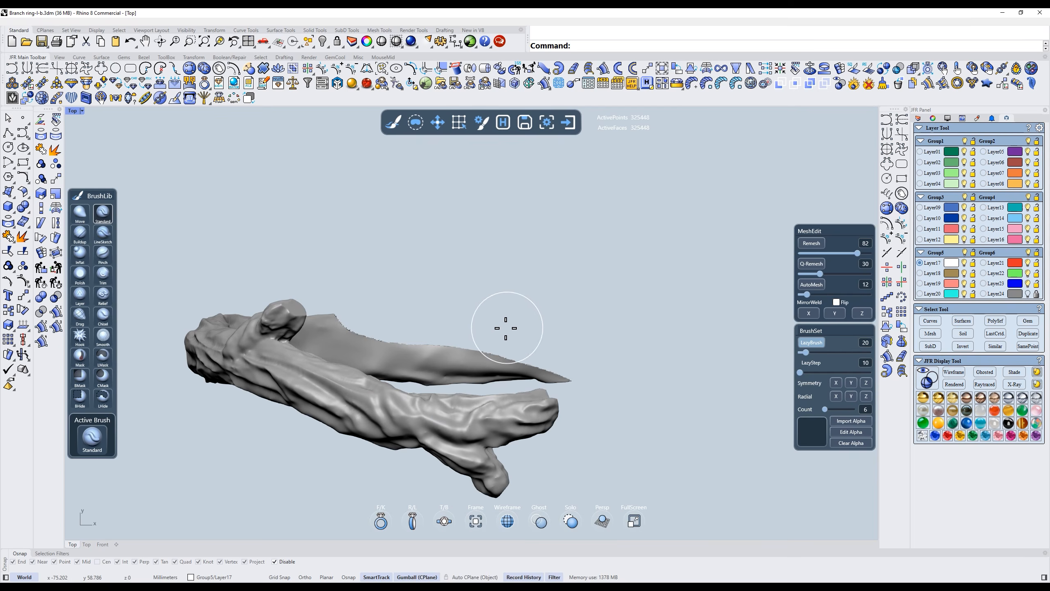
# Sculpt long bark grooves along the inner side of the forked branch from its cut end, working from the back view.
pyautogui.press('k')
pyautogui.scroll(4, 476, 298)
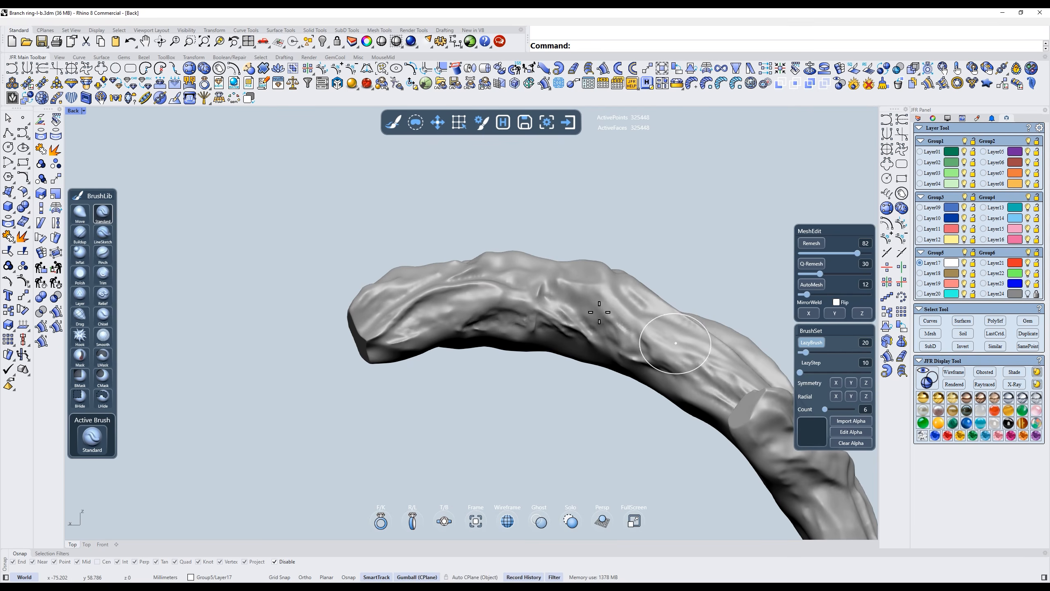
pyautogui.scroll(2, 543, 295)
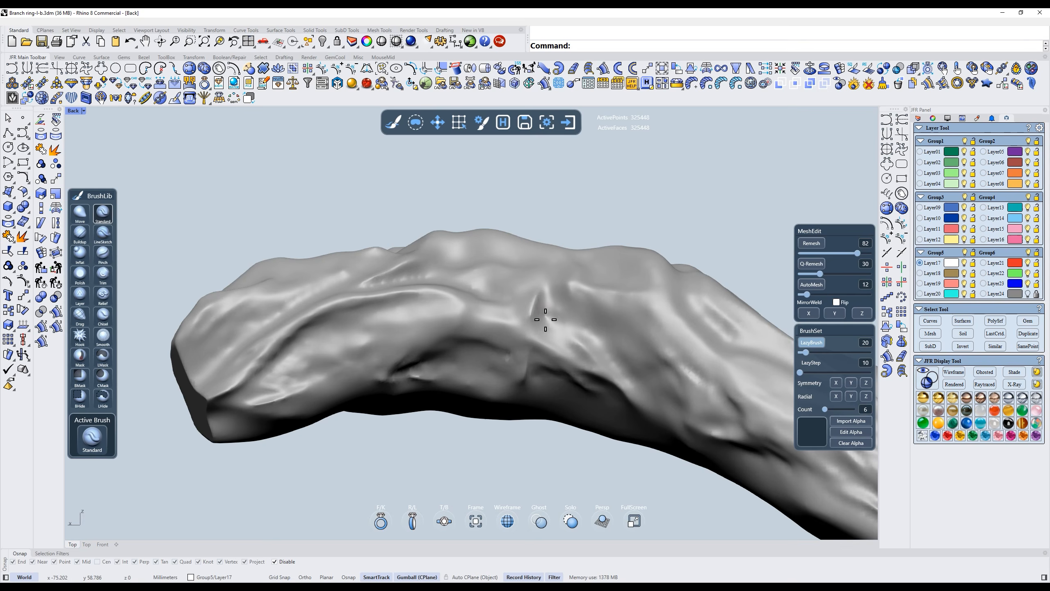
pyautogui.moveTo(270, 384); pyautogui.dragTo(421, 315)
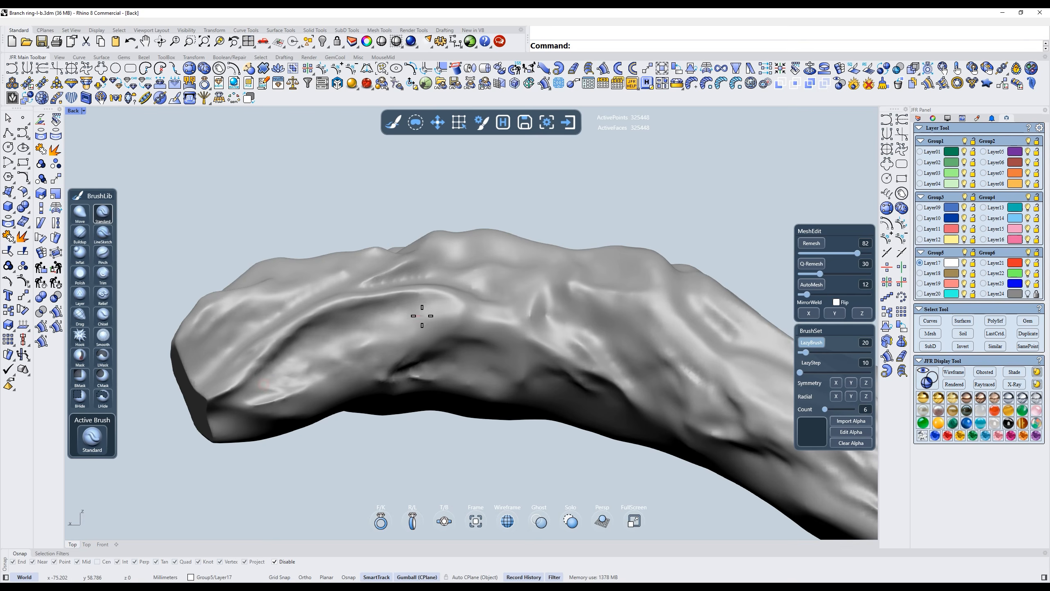
pyautogui.moveTo(267, 370)
pyautogui.mouseDown()
pyautogui.moveTo(421, 310)
pyautogui.moveTo(340, 357)
pyautogui.moveTo(454, 334)
pyautogui.mouseUp()
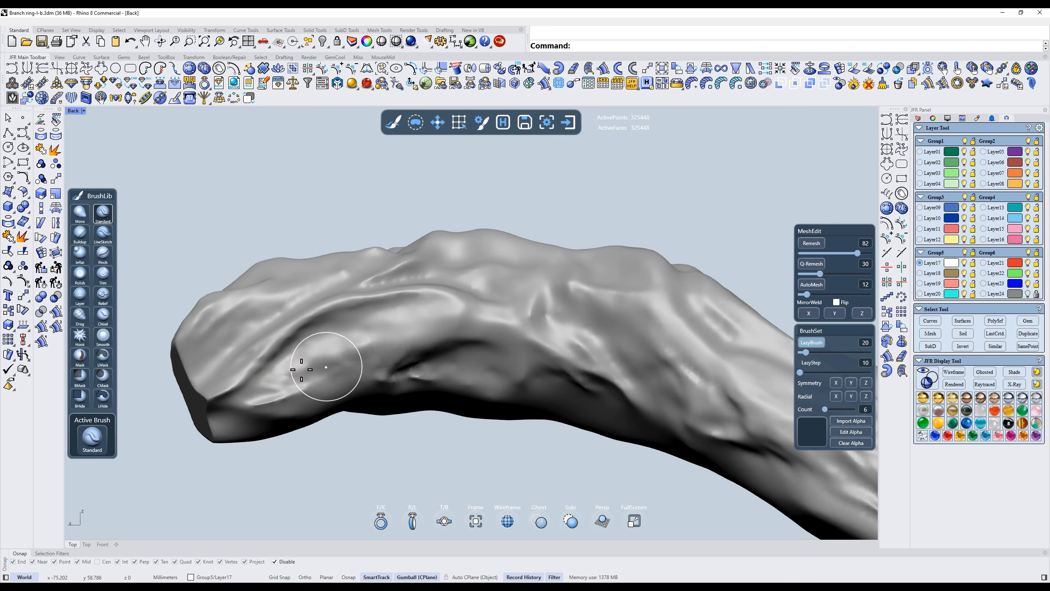
pyautogui.moveTo(299, 362); pyautogui.dragTo(466, 322)
# Carry the bark grooves along the forked branch's inner edge down to the short side twig on the shank.
pyautogui.moveTo(525, 310)
pyautogui.mouseDown(button='right')
pyautogui.moveTo(499, 322)
pyautogui.moveTo(410, 270)
pyautogui.moveTo(525, 281)
pyautogui.mouseUp(button='right')
pyautogui.moveTo(516, 335)
pyautogui.mouseDown(button='right')
pyautogui.moveTo(541, 305)
pyautogui.moveTo(553, 307)
pyautogui.moveTo(574, 381)
pyautogui.moveTo(526, 272)
pyautogui.mouseUp(button='right')
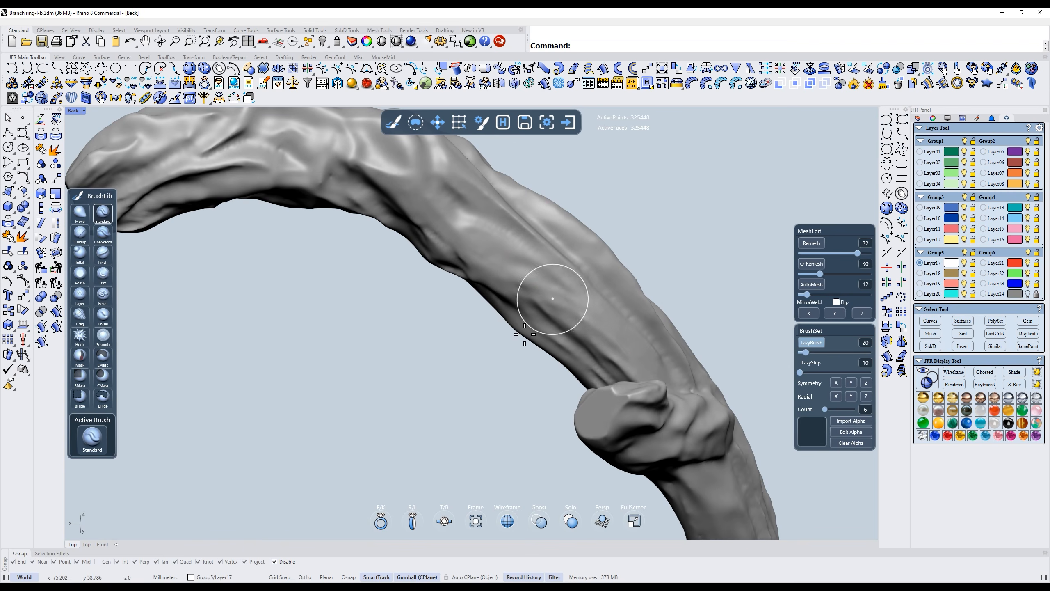
pyautogui.moveTo(524, 334); pyautogui.dragTo(633, 368)
pyautogui.moveTo(649, 404)
pyautogui.mouseDown(button='right')
pyautogui.moveTo(556, 298)
pyautogui.moveTo(543, 301)
pyautogui.mouseUp(button='right')
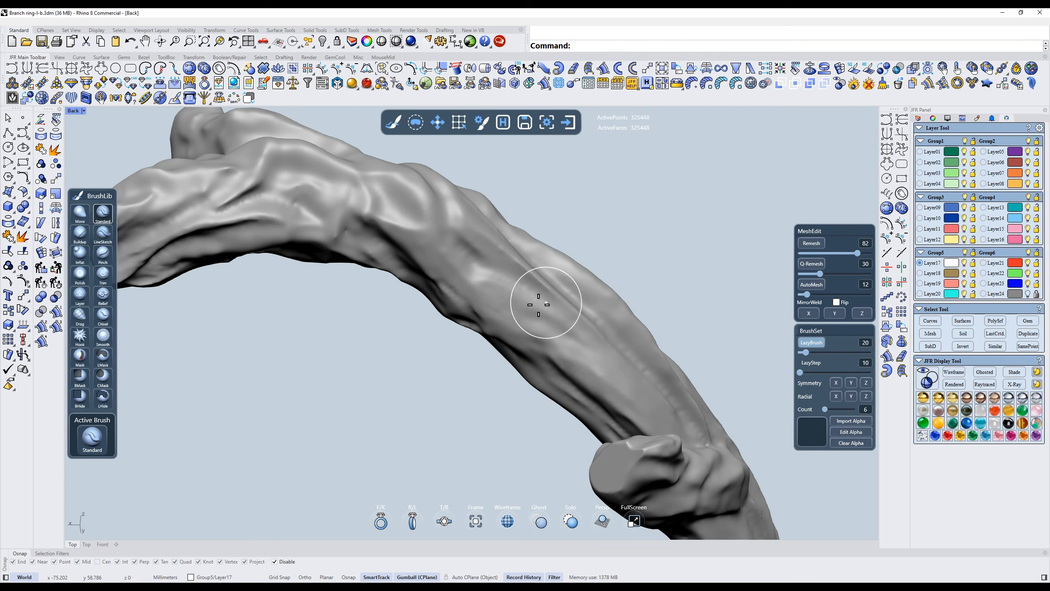
pyautogui.moveTo(612, 262)
pyautogui.mouseDown(button='right')
pyautogui.moveTo(563, 308)
pyautogui.moveTo(542, 364)
pyautogui.moveTo(526, 338)
pyautogui.mouseUp(button='right')
pyautogui.moveTo(441, 301)
pyautogui.keyDown('shift'); pyautogui.mouseDown(button='right')
pyautogui.moveTo(513, 371)
pyautogui.moveTo(525, 405)
pyautogui.mouseUp(button='right'); pyautogui.keyUp('shift')
pyautogui.keyDown('ctrl'); pyautogui.moveTo(509, 234); pyautogui.dragTo(488, 307, button='right'); pyautogui.keyUp('ctrl')
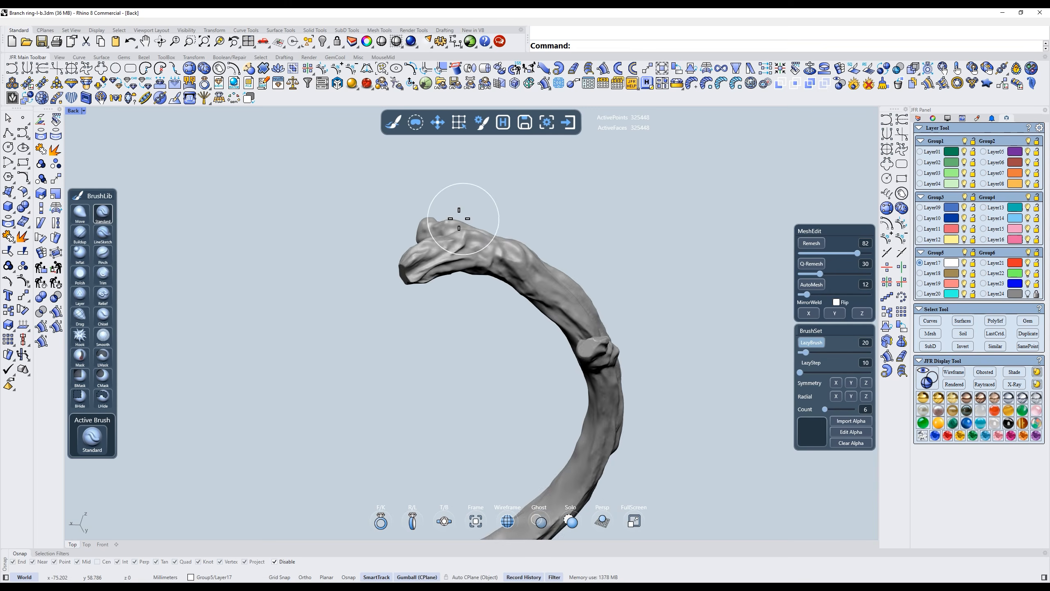
pyautogui.keyDown('ctrl'); pyautogui.moveTo(484, 192); pyautogui.dragTo(486, 153, button='right'); pyautogui.keyUp('ctrl')
pyautogui.keyDown('ctrl'); pyautogui.moveTo(455, 254); pyautogui.dragTo(448, 290, button='right'); pyautogui.keyUp('ctrl')
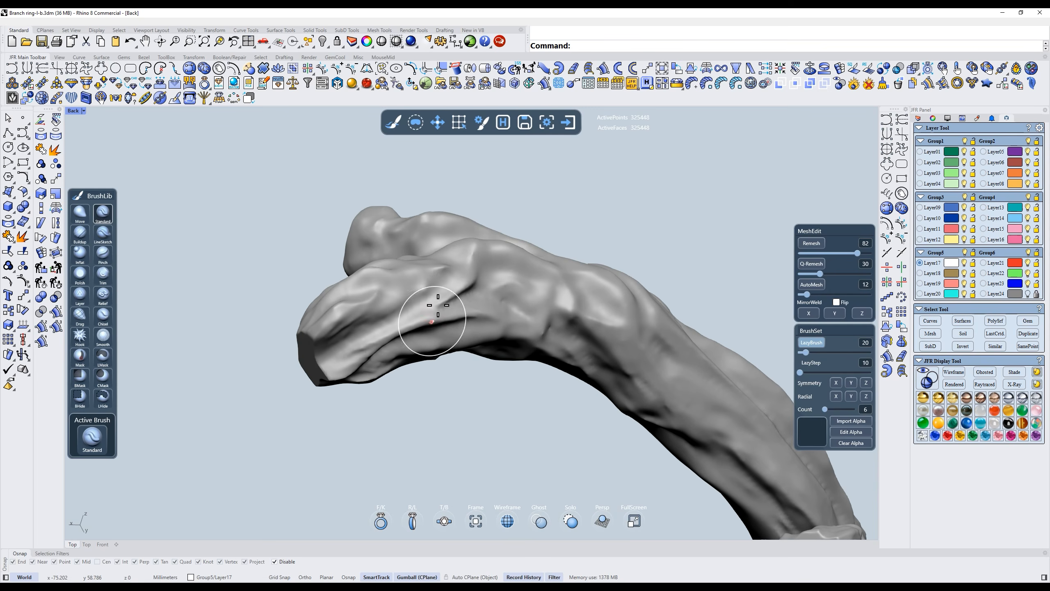
# Show the hidden mesh parts again and return to the top view of the complete ring.
pyautogui.press('t')
pyautogui.keyDown('shift'); pyautogui.moveTo(476, 293); pyautogui.dragTo(569, 320, button='right'); pyautogui.keyUp('shift')
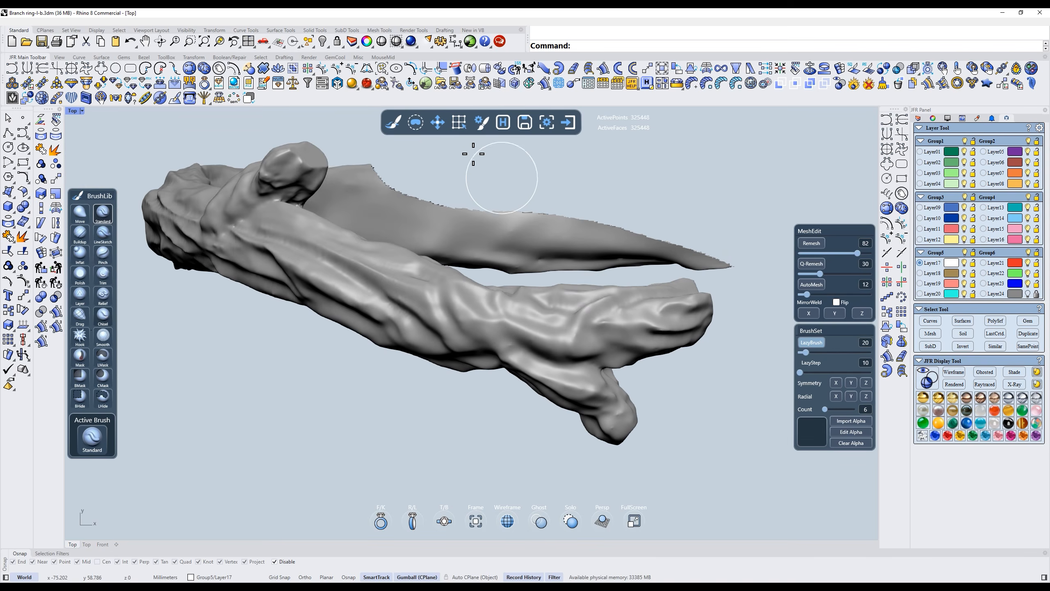
pyautogui.click(415, 122)
pyautogui.click(446, 248)
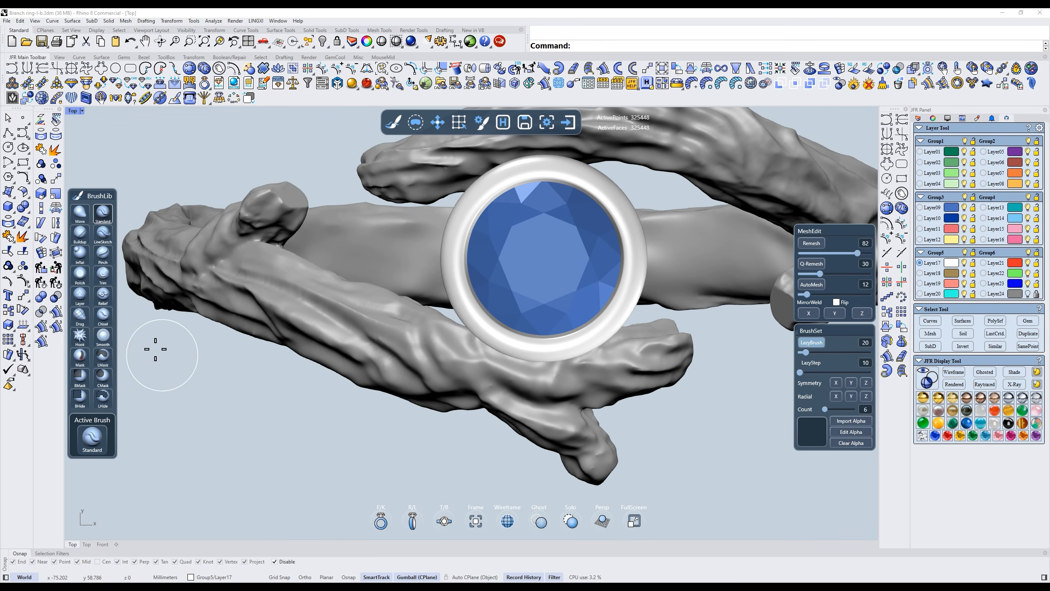
# Sharpen the bark ridges on the branches around the bezel with the Pinch brush, finishing by reselecting the Standard brush.
pyautogui.click(103, 254)
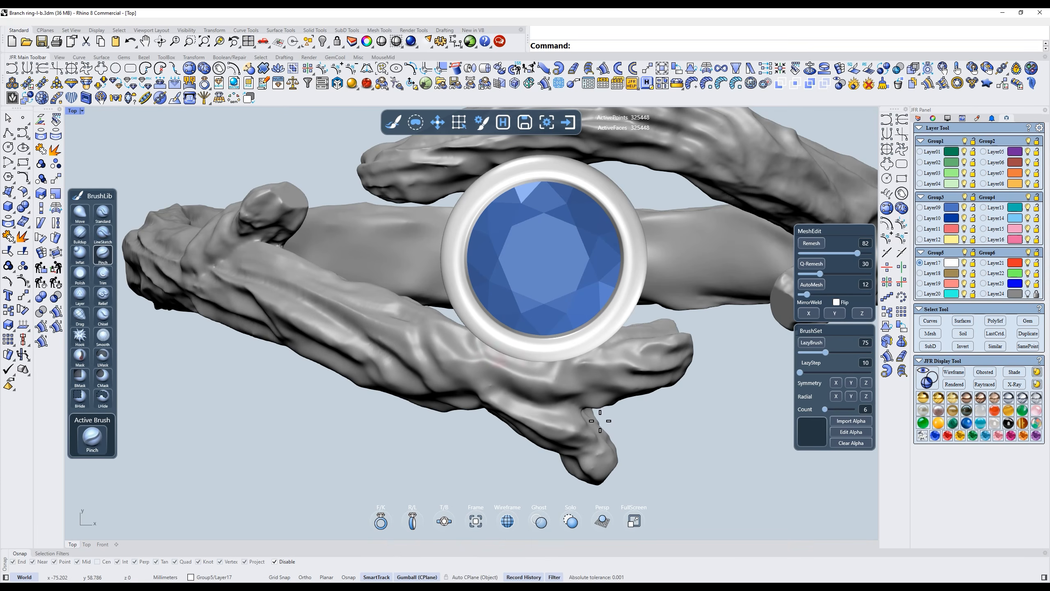
pyautogui.moveTo(497, 377); pyautogui.dragTo(543, 392)
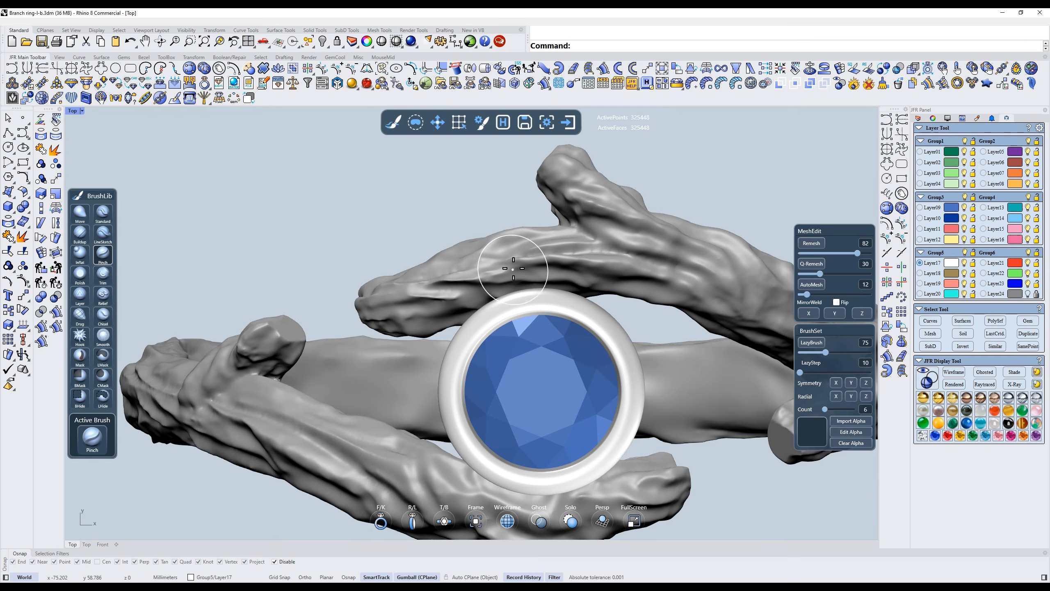
pyautogui.moveTo(620, 221); pyautogui.dragTo(596, 237, button='right')
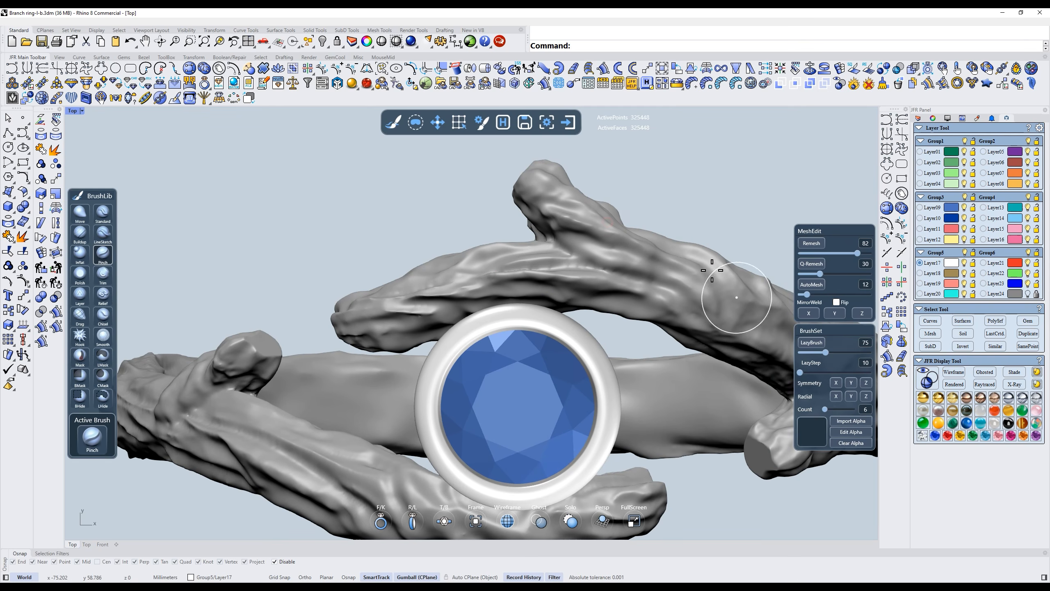
pyautogui.press('2')
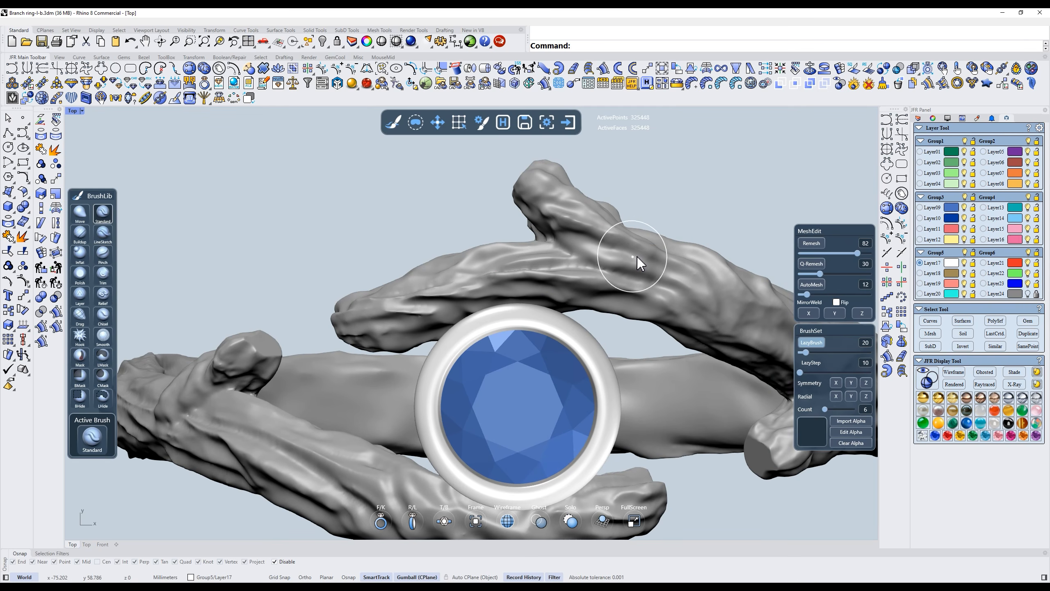
# Sculpt a long bark groove with the Standard brush along the top of the upper branch, toward its fork.
pyautogui.rightClick(637, 256)
pyautogui.keyDown('ctrl'); pyautogui.keyDown('shift'); pyautogui.moveTo(452, 267); pyautogui.dragTo(470, 294, button='right'); pyautogui.keyUp('shift'); pyautogui.keyUp('ctrl')
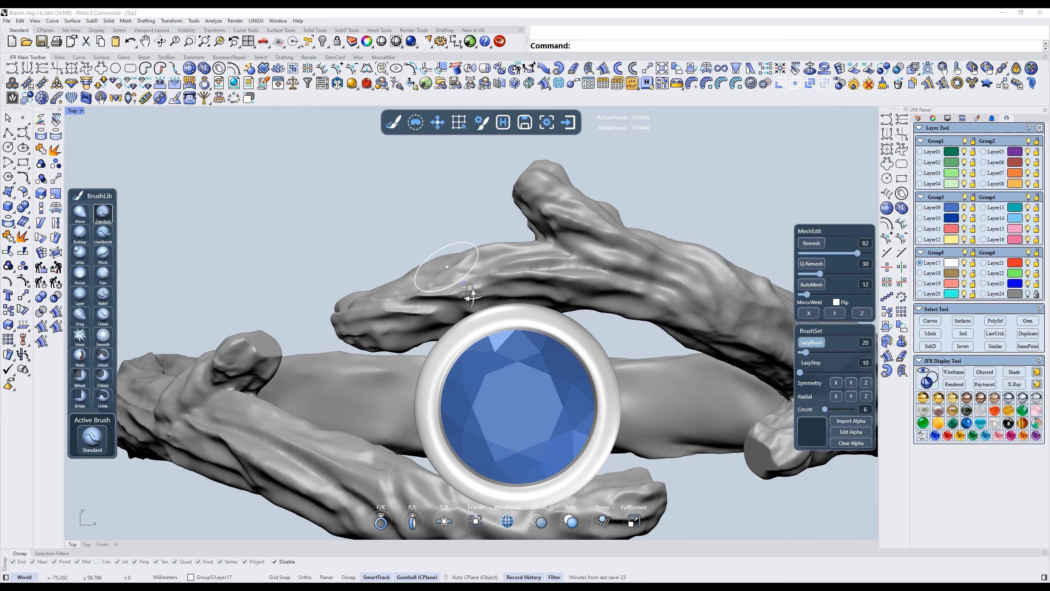
pyautogui.scroll(3, 455, 289)
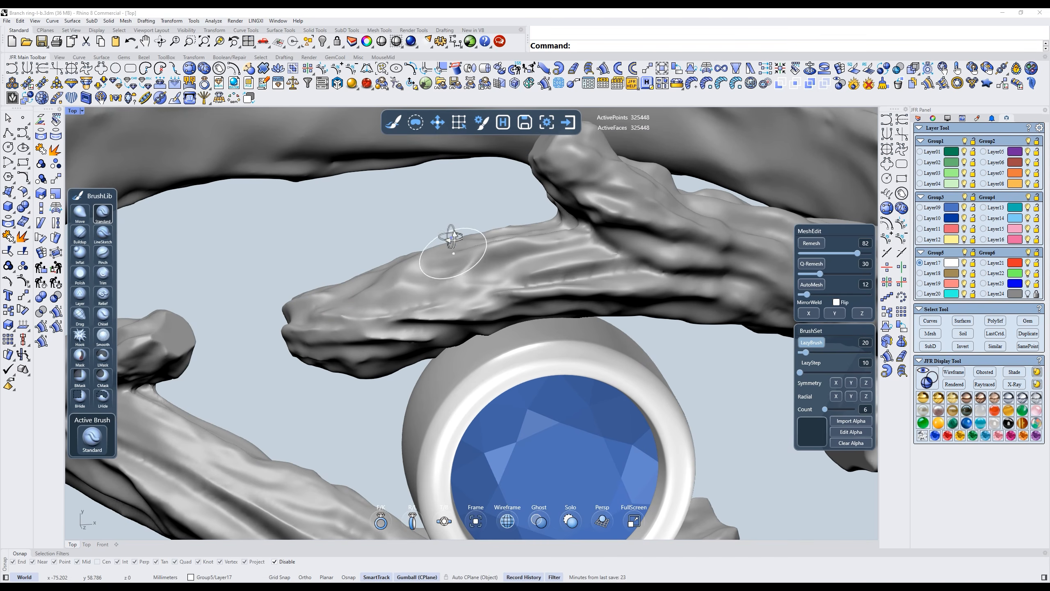
pyautogui.keyDown('ctrl'); pyautogui.keyDown('shift'); pyautogui.moveTo(451, 237); pyautogui.dragTo(450, 213, button='right'); pyautogui.keyUp('shift'); pyautogui.keyUp('ctrl')
pyautogui.moveTo(425, 296); pyautogui.dragTo(589, 252)
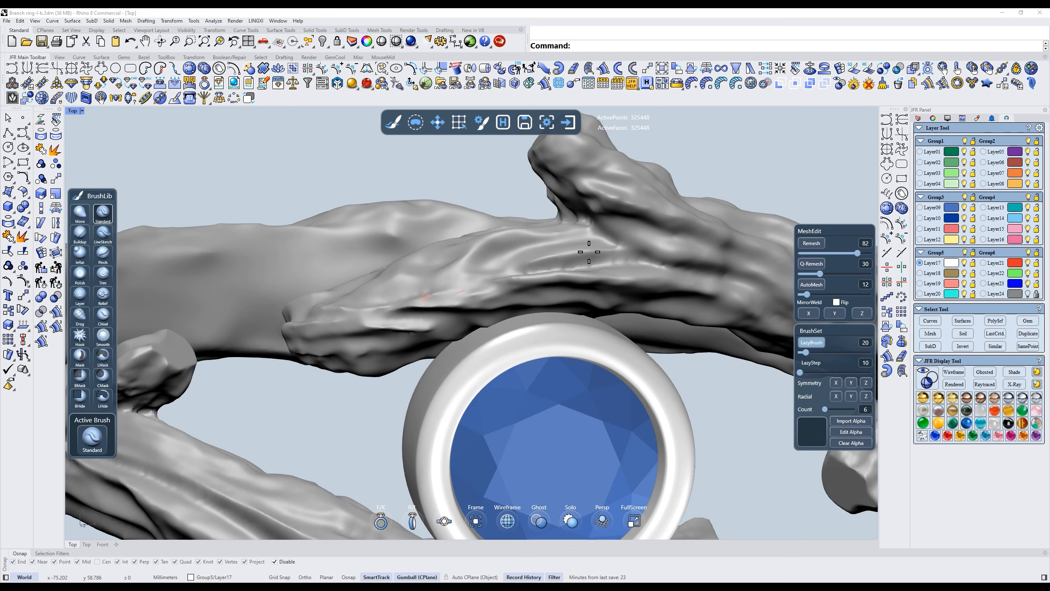
# Add Standard brush bark strokes around the upper branch's short twig and the fork where it joins the branch.
pyautogui.moveTo(599, 224); pyautogui.dragTo(557, 280, button='right')
pyautogui.keyDown('ctrl'); pyautogui.keyDown('shift'); pyautogui.moveTo(552, 217); pyautogui.dragTo(581, 181, button='right'); pyautogui.keyUp('shift'); pyautogui.keyUp('ctrl')
pyautogui.moveTo(564, 258); pyautogui.dragTo(537, 233)
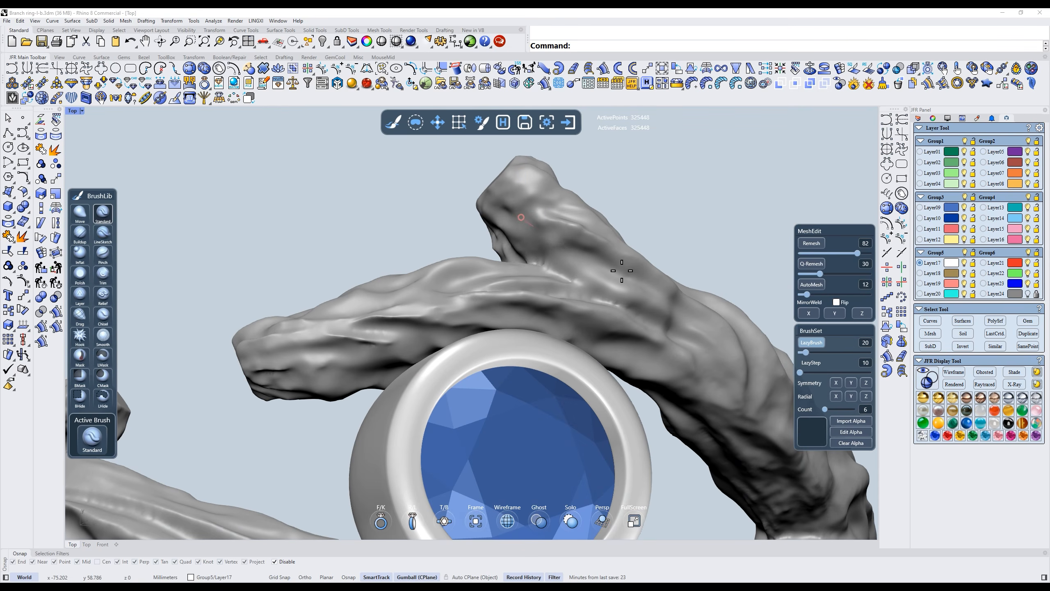
pyautogui.moveTo(620, 258); pyautogui.dragTo(625, 269)
pyautogui.keyDown('ctrl'); pyautogui.keyDown('shift'); pyautogui.moveTo(558, 234); pyautogui.dragTo(529, 271, button='right'); pyautogui.keyUp('shift'); pyautogui.keyUp('ctrl')
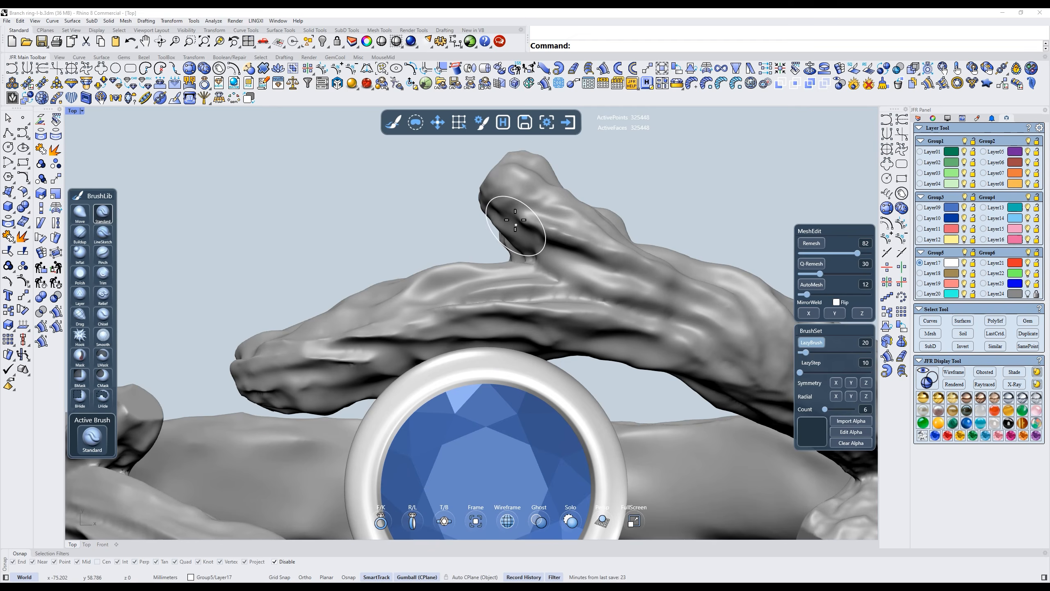
pyautogui.keyDown('ctrl'); pyautogui.keyDown('shift'); pyautogui.moveTo(515, 220); pyautogui.dragTo(544, 170, button='right'); pyautogui.keyUp('shift'); pyautogui.keyUp('ctrl')
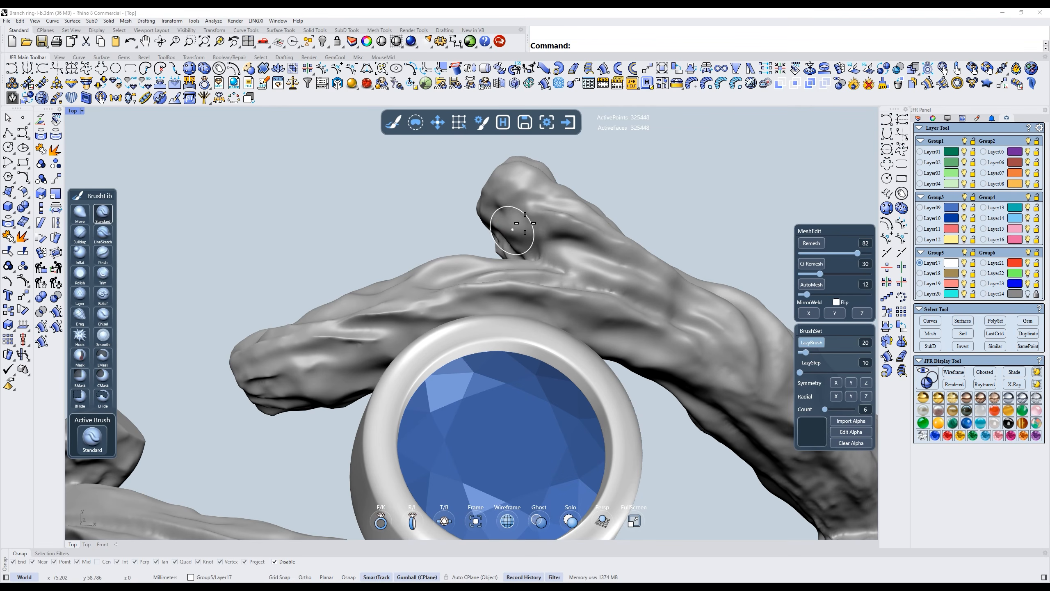
pyautogui.moveTo(591, 218)
pyautogui.keyDown('ctrl'); pyautogui.keyDown('shift'); pyautogui.mouseDown(button='right')
pyautogui.moveTo(538, 232)
pyautogui.moveTo(511, 225)
pyautogui.mouseUp(button='right'); pyautogui.keyUp('shift'); pyautogui.keyUp('ctrl')
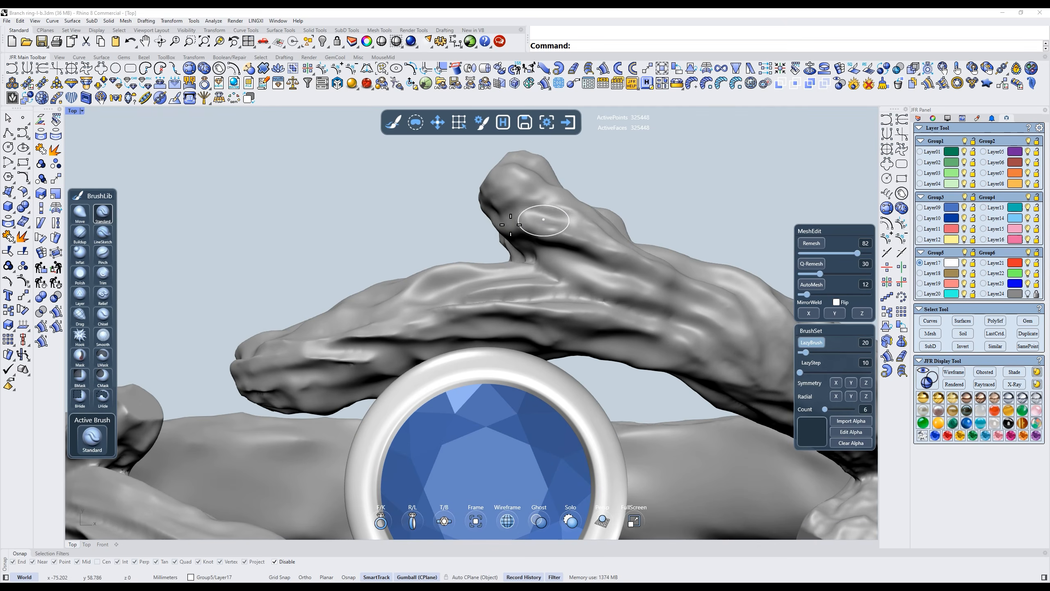
pyautogui.scroll(-10, 621, 234)
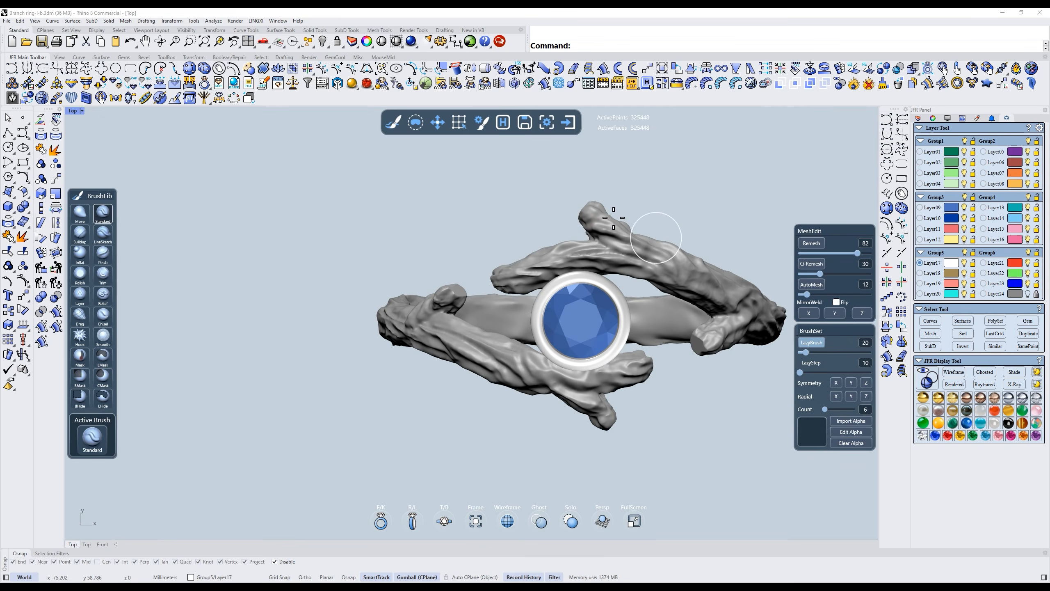
pyautogui.scroll(2, 614, 213)
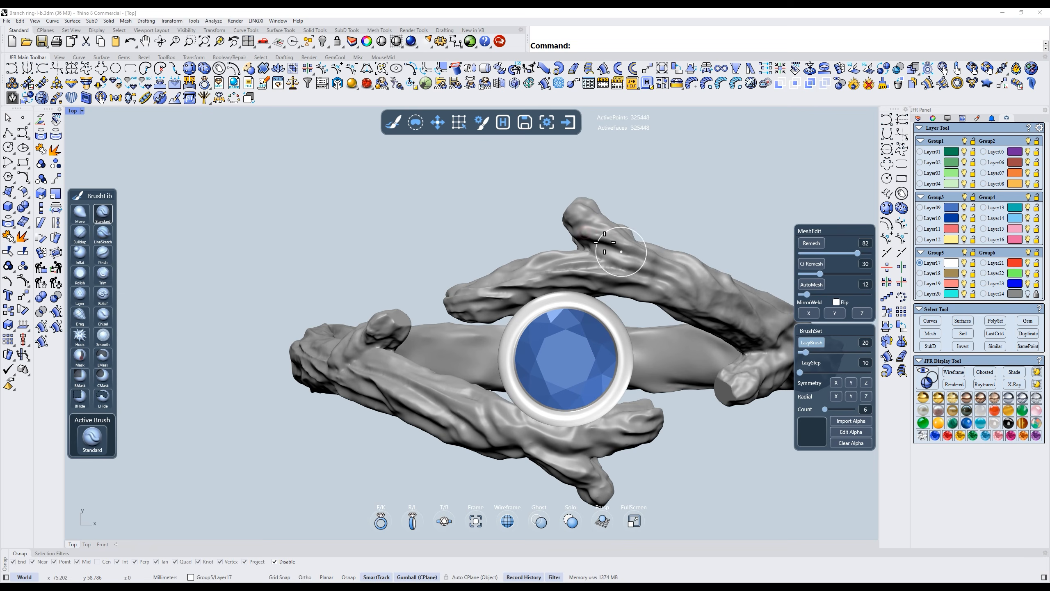
pyautogui.scroll(3, 605, 243)
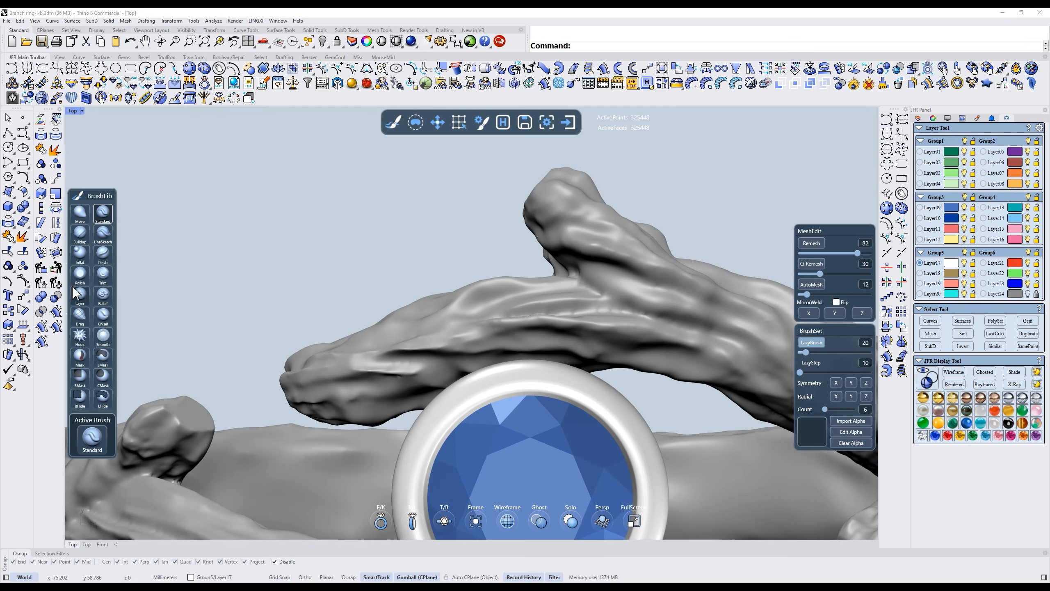
pyautogui.click(103, 254)
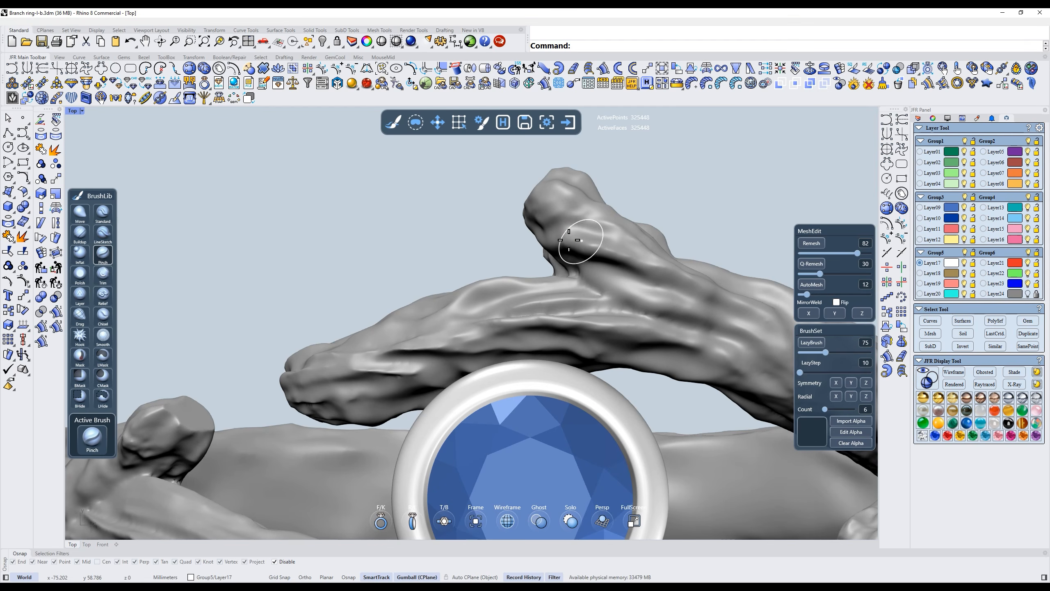
pyautogui.scroll(-2, 645, 238)
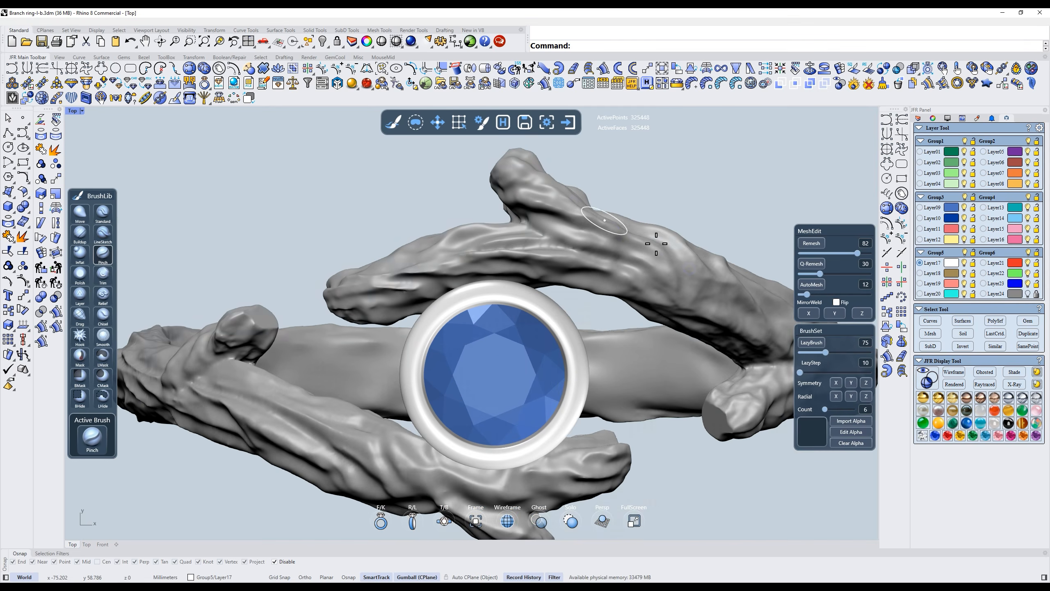
pyautogui.scroll(-3, 685, 253)
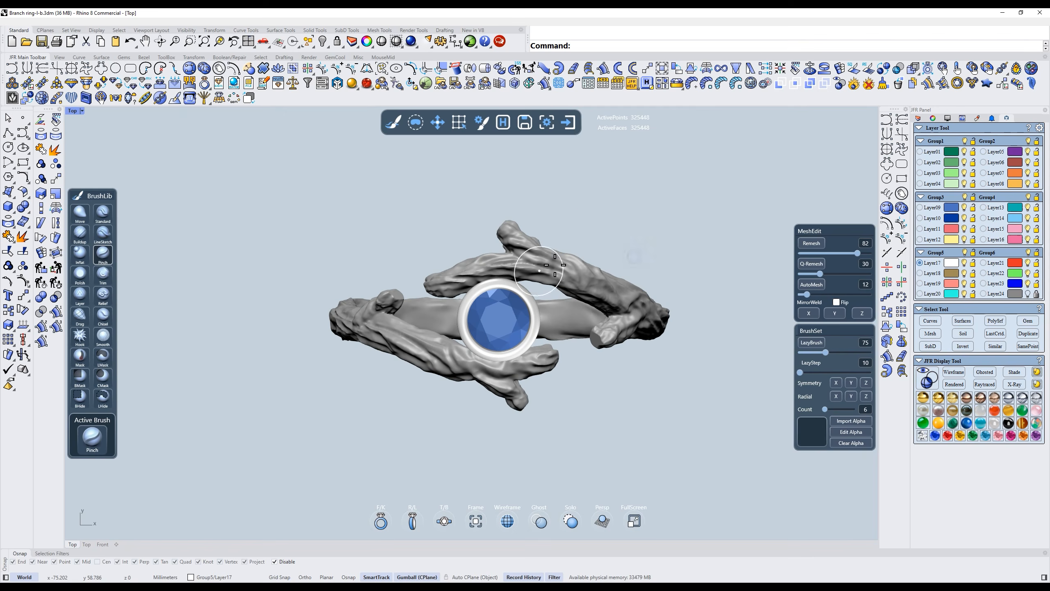
pyautogui.moveTo(531, 337); pyautogui.dragTo(530, 307, button='right')
# Reshape the short twig at the end of the lower forked branch with the Move brush in the top view.
pyautogui.press('1')
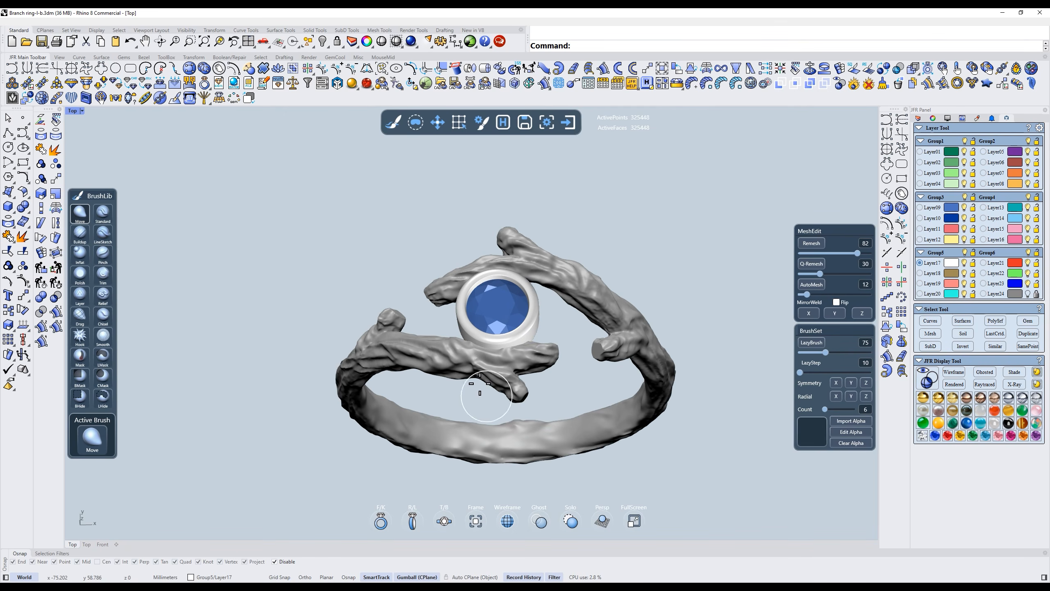
pyautogui.rightClick(485, 379)
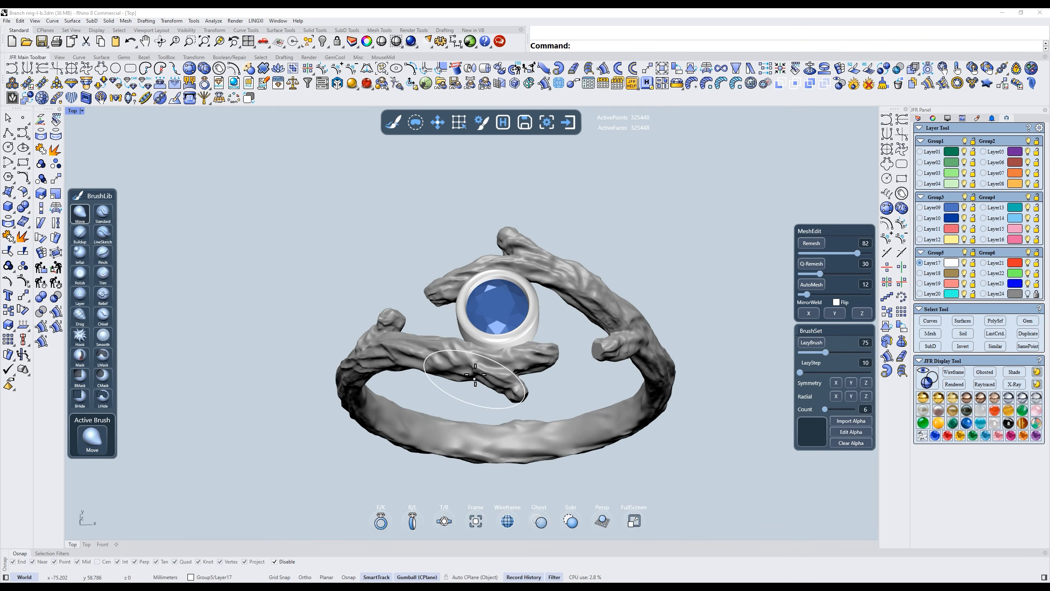
pyautogui.scroll(4, 474, 368)
pyautogui.scroll(-1, 474, 373)
pyautogui.moveTo(470, 387); pyautogui.dragTo(467, 413, button='right')
pyautogui.moveTo(428, 374); pyautogui.dragTo(509, 375, button='right')
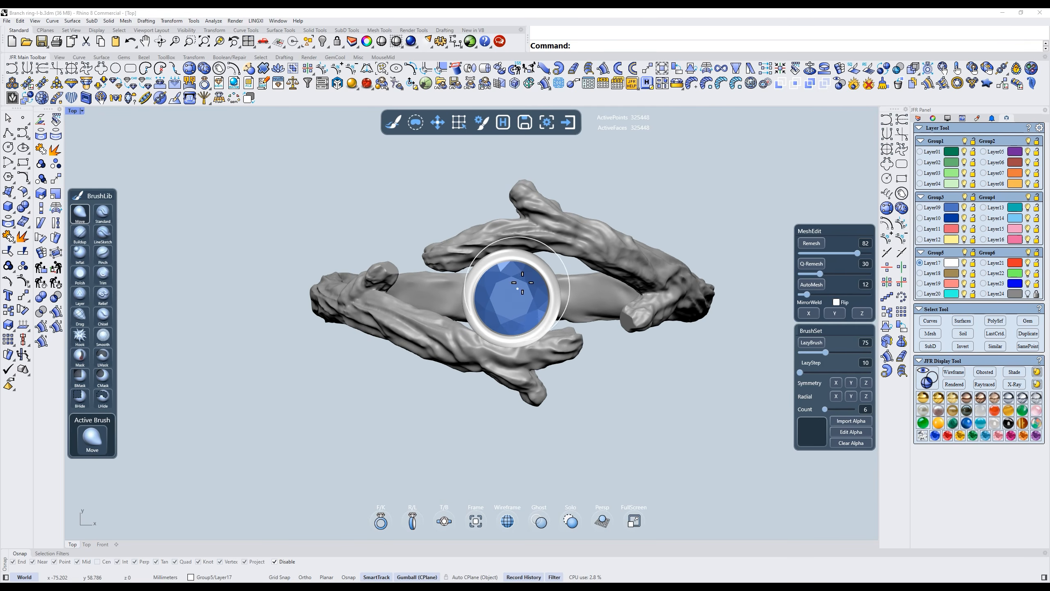
pyautogui.scroll(3, 540, 383)
pyautogui.rightClick(525, 386)
pyautogui.moveTo(553, 384); pyautogui.dragTo(560, 384)
pyautogui.moveTo(500, 403); pyautogui.dragTo(514, 414)
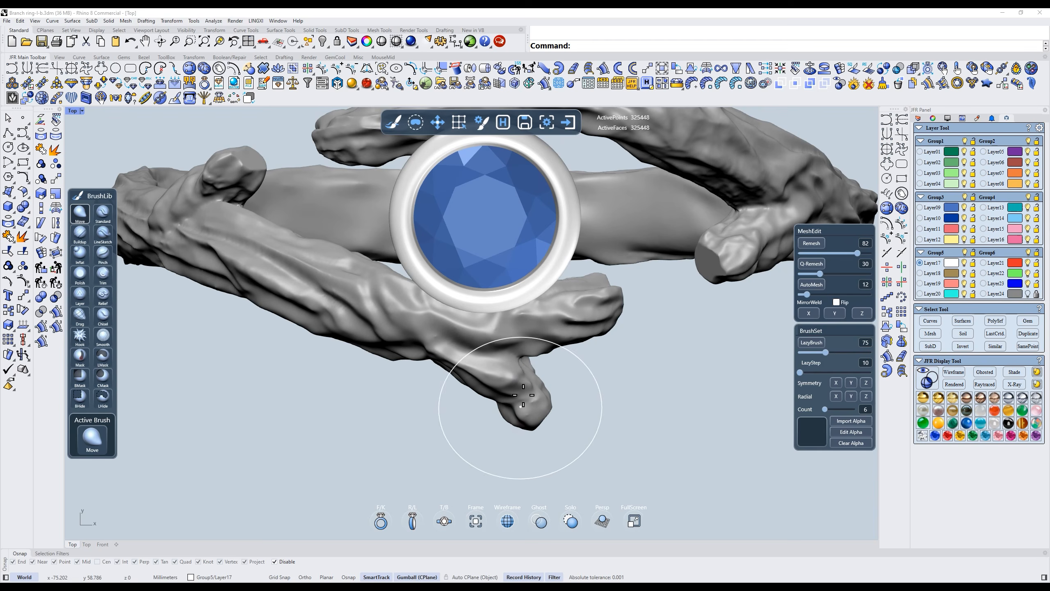
# Nudge the lower branch's outer edge and the base of its short twig with the Move brush.
pyautogui.moveTo(517, 389); pyautogui.dragTo(519, 356, button='right')
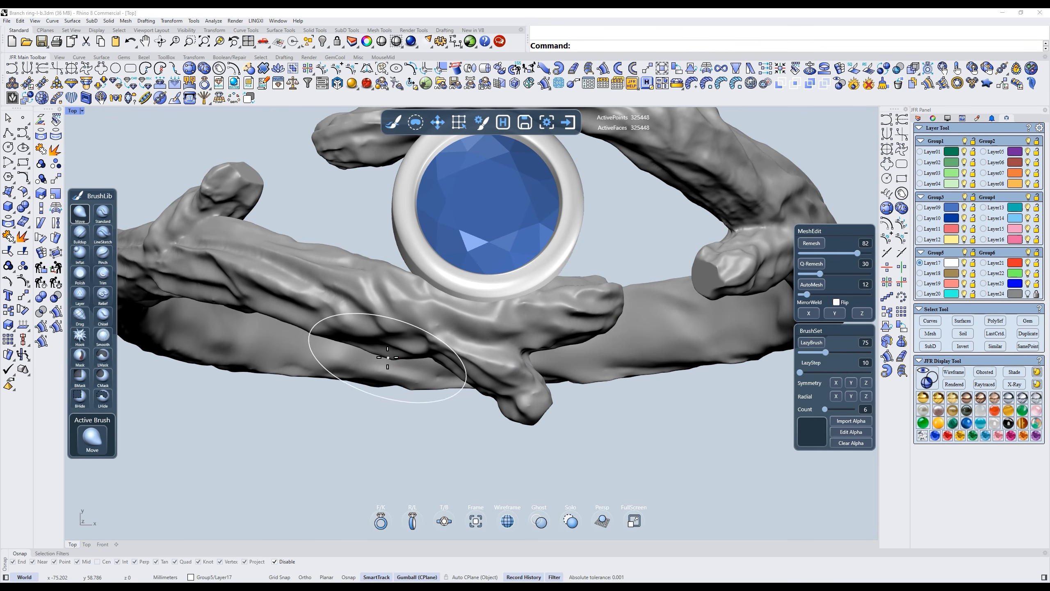
pyautogui.moveTo(437, 358); pyautogui.dragTo(439, 359)
pyautogui.moveTo(552, 353); pyautogui.dragTo(549, 376, button='right')
pyautogui.moveTo(532, 378); pyautogui.dragTo(538, 377)
pyautogui.moveTo(538, 378); pyautogui.dragTo(577, 363, button='right')
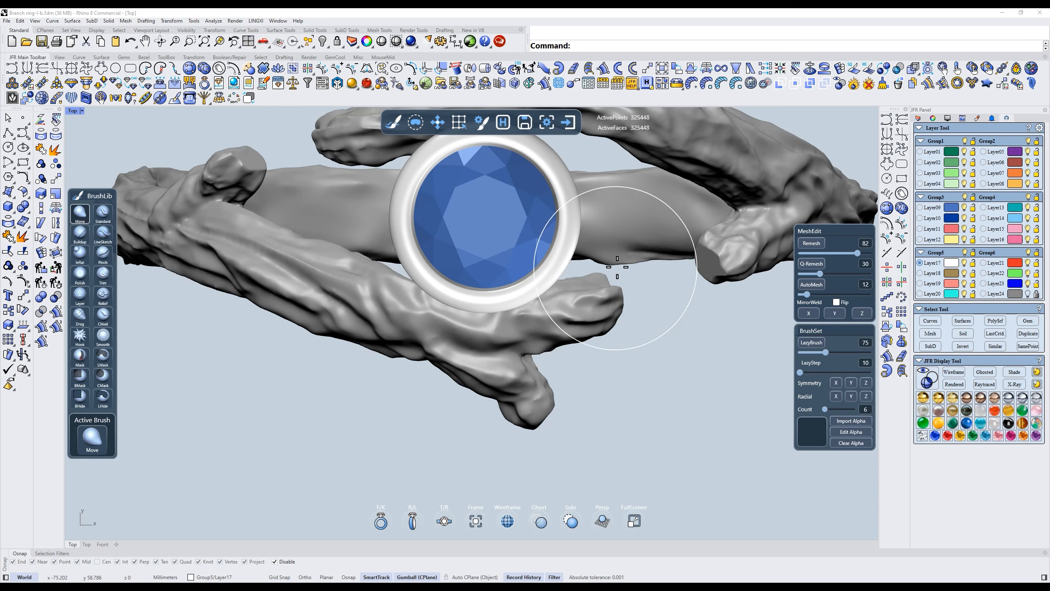
# Exit the sculpting mode and delete the original object, keeping the sculpted ring mesh.
pyautogui.scroll(-2, 611, 307)
pyautogui.moveTo(616, 271)
pyautogui.mouseDown(button='right')
pyautogui.moveTo(611, 314)
pyautogui.moveTo(542, 303)
pyautogui.mouseUp(button='right')
pyautogui.scroll(-4, 609, 295)
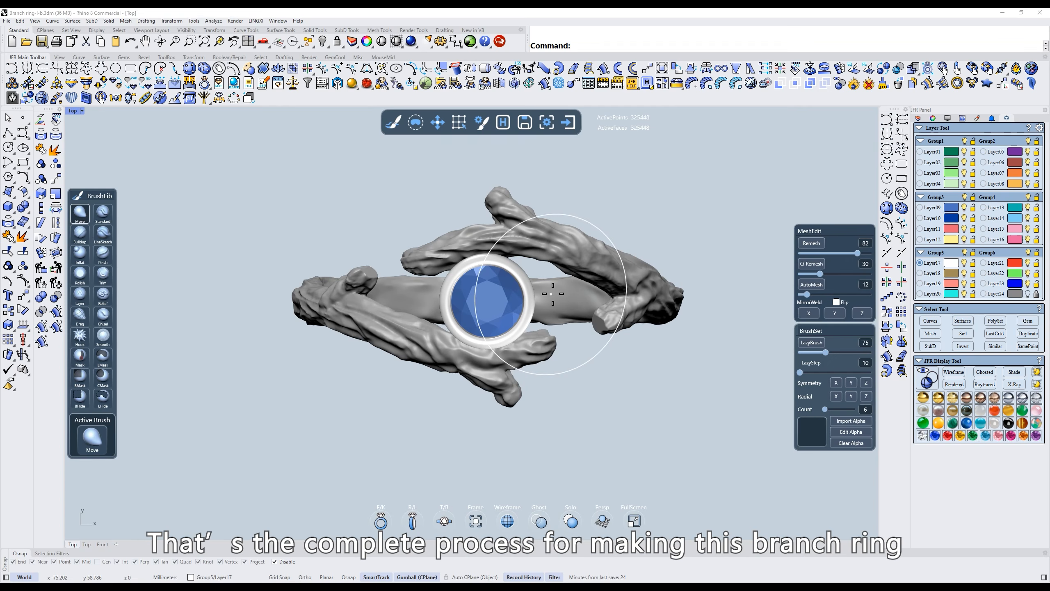
pyautogui.click(569, 120)
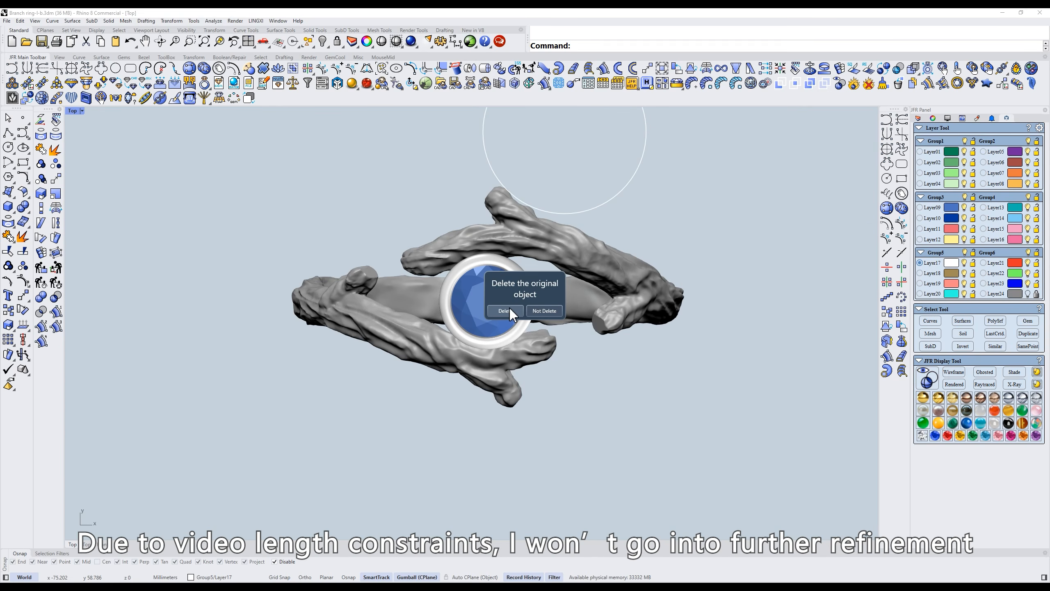
pyautogui.click(505, 310)
# Set the viewport's display mode to Rendered with the dd command.
pyautogui.moveTo(590, 322); pyautogui.dragTo(625, 342, button='right')
pyautogui.write('dd')
pyautogui.press('Return')
# Examine the finished branch ring in the rendered view from several angles, both as a whole and close to the bezel.
pyautogui.keyDown('ctrl'); pyautogui.keyDown('shift'); pyautogui.moveTo(642, 400); pyautogui.dragTo(651, 351, button='right'); pyautogui.keyUp('shift'); pyautogui.keyUp('ctrl')
pyautogui.scroll(-5, 628, 335)
pyautogui.scroll(4, 633, 390)
pyautogui.moveTo(634, 391); pyautogui.dragTo(615, 303, button='right')
pyautogui.scroll(-5, 525, 308)
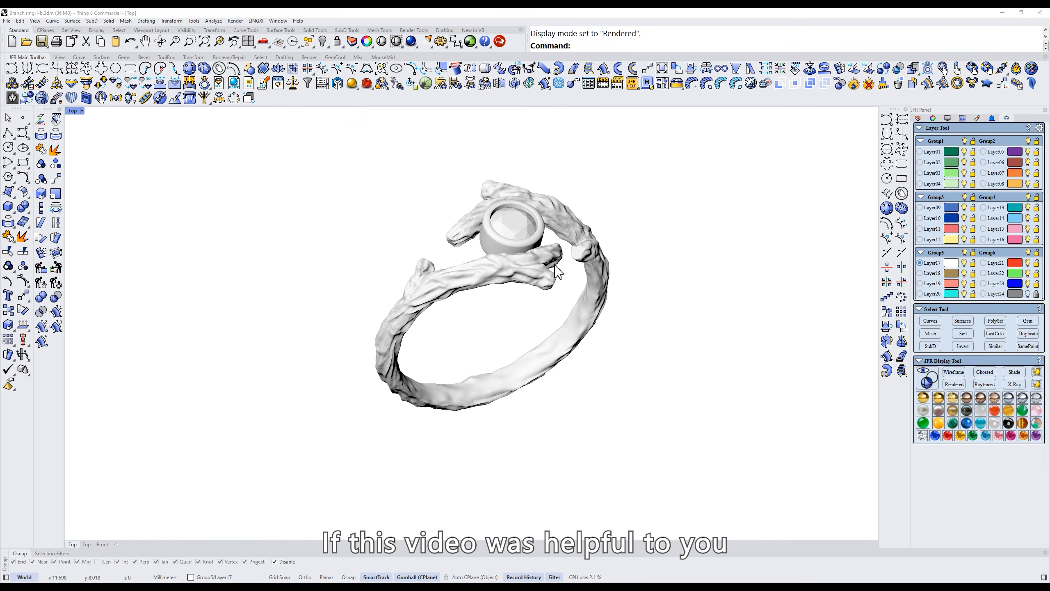
pyautogui.scroll(2, 555, 265)
pyautogui.scroll(4, 543, 273)
pyautogui.scroll(-5, 544, 273)
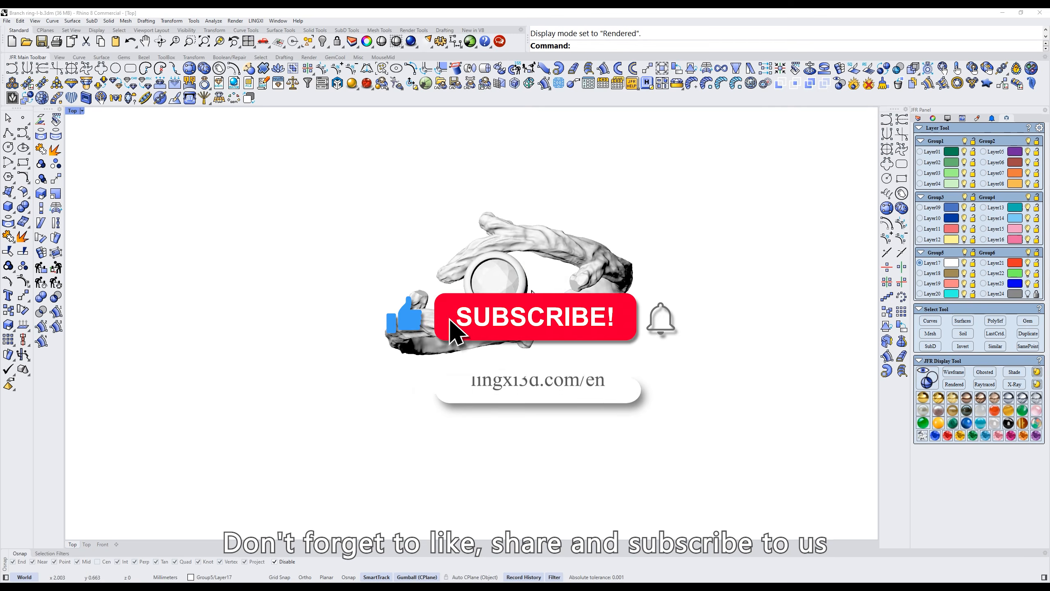
pyautogui.scroll(5, 558, 269)
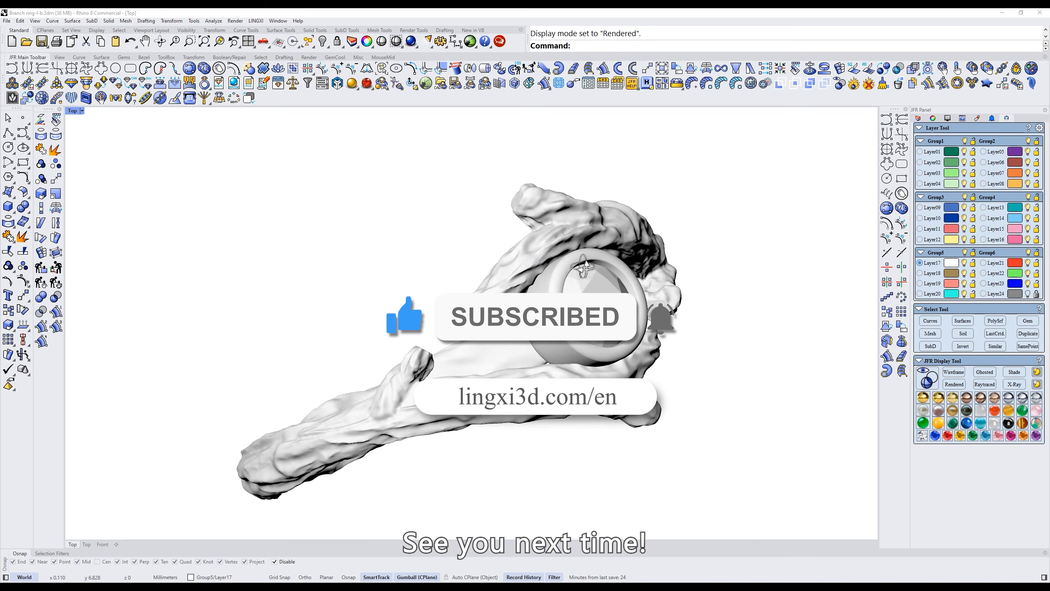